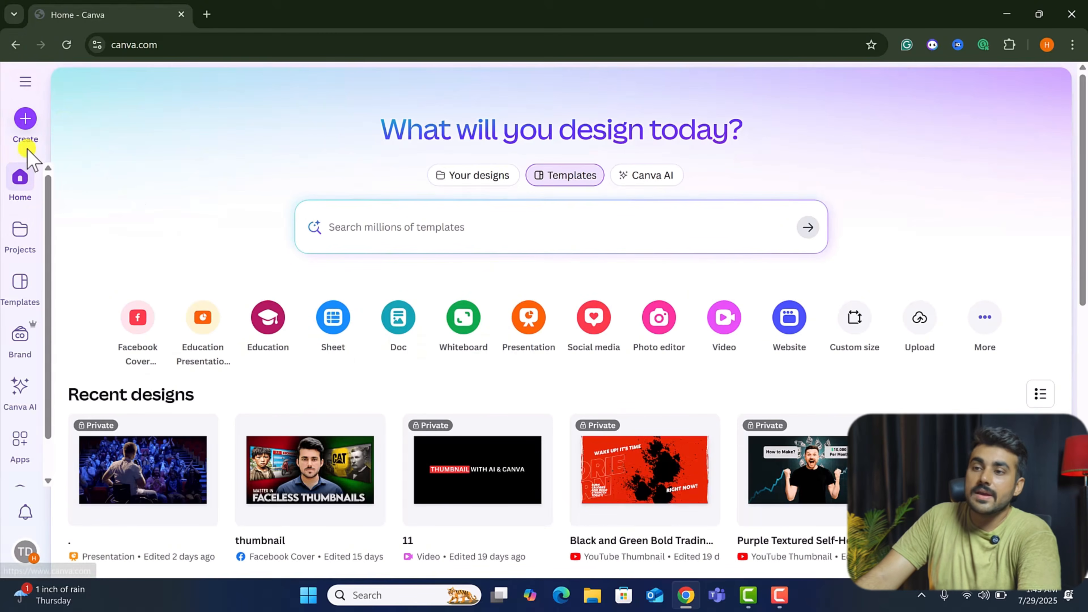
Open the Create a design dialog's Custom size page, close it, and scroll through the recent designs on the home page.
left_click(26, 119)
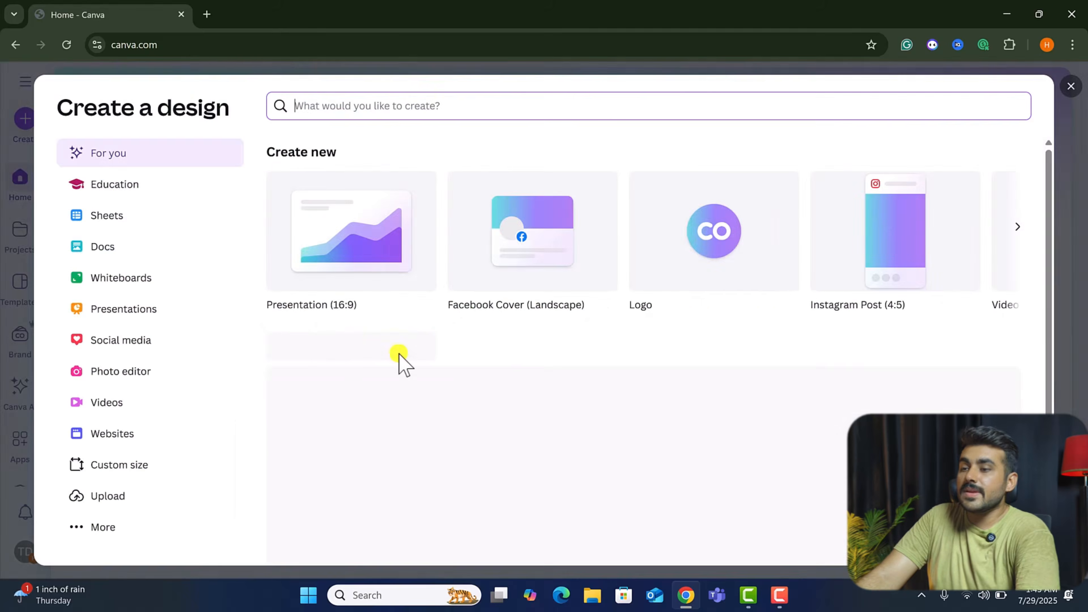
left_click(103, 467)
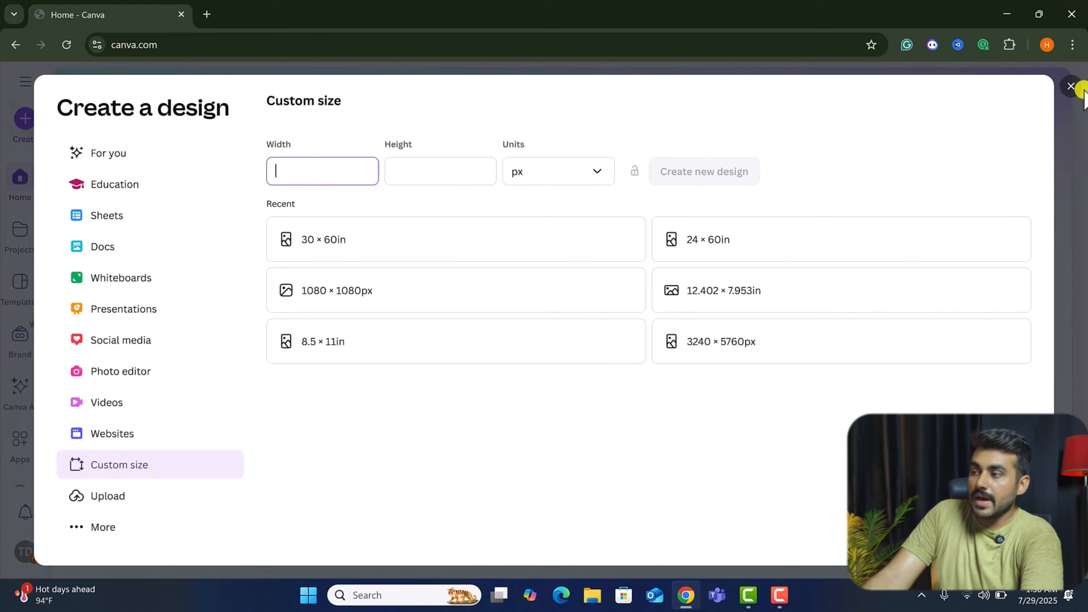
left_click(1071, 87)
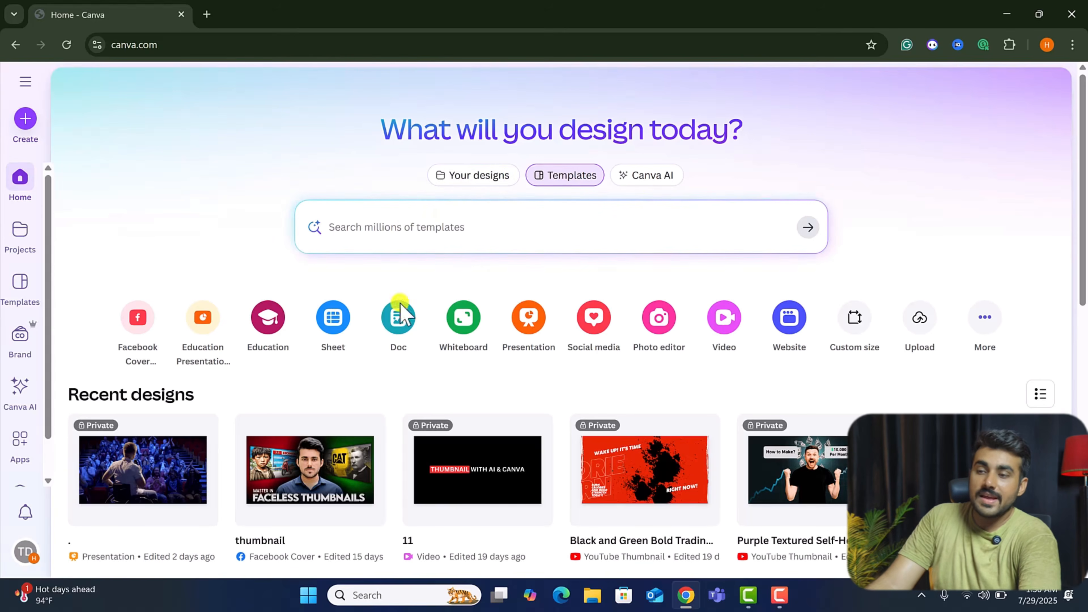
scroll(569, 416, "down", 8)
scroll(623, 403, "down", 5)
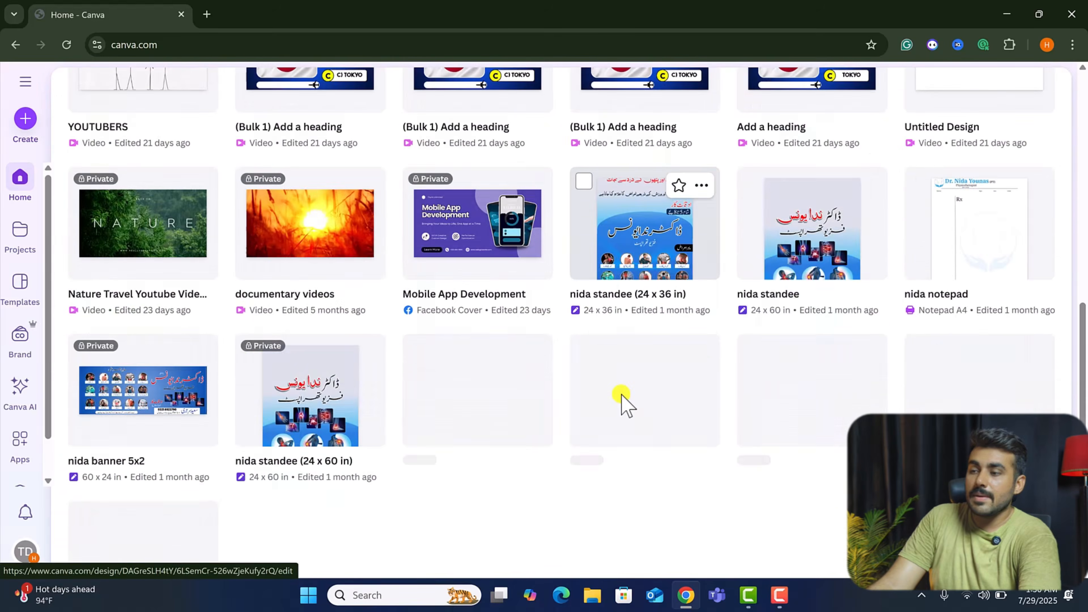
scroll(621, 401, "up", 14)
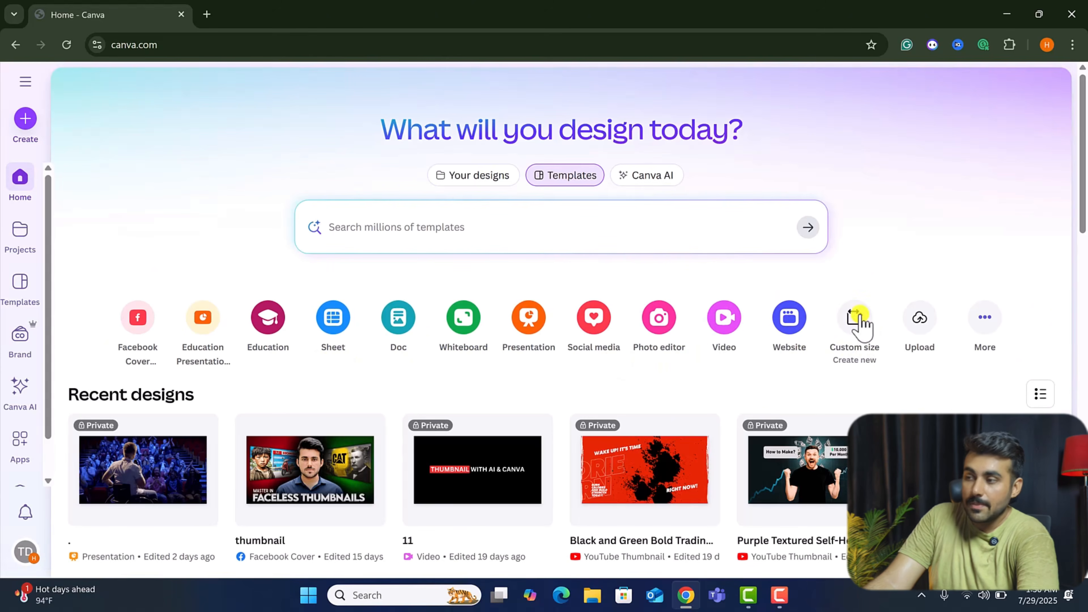
Reopen the custom size options to view the available units, then view the Upload page and return home.
left_click(861, 332)
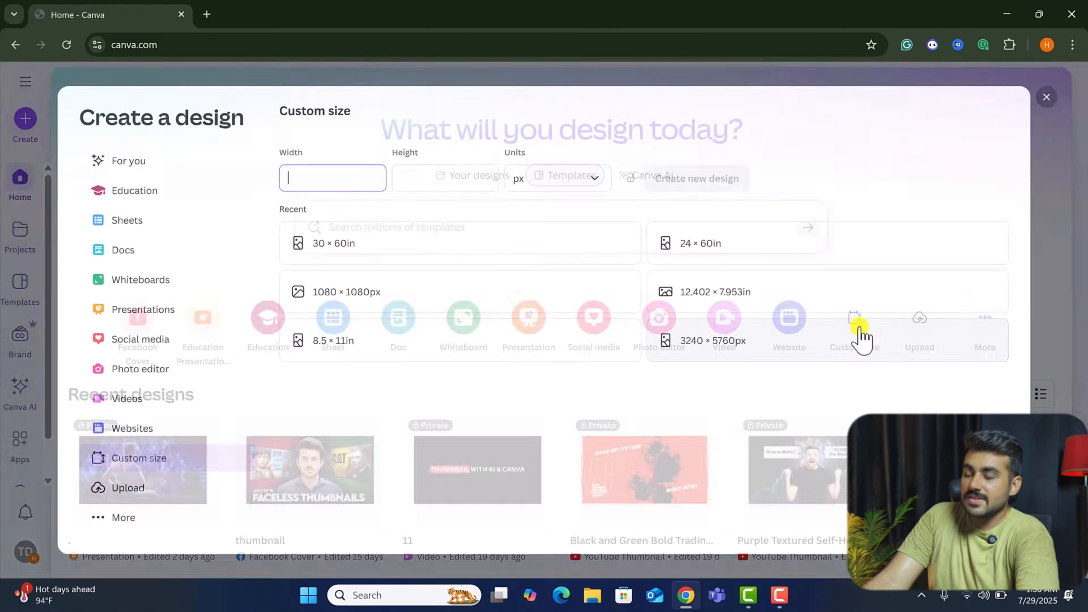
left_click(592, 177)
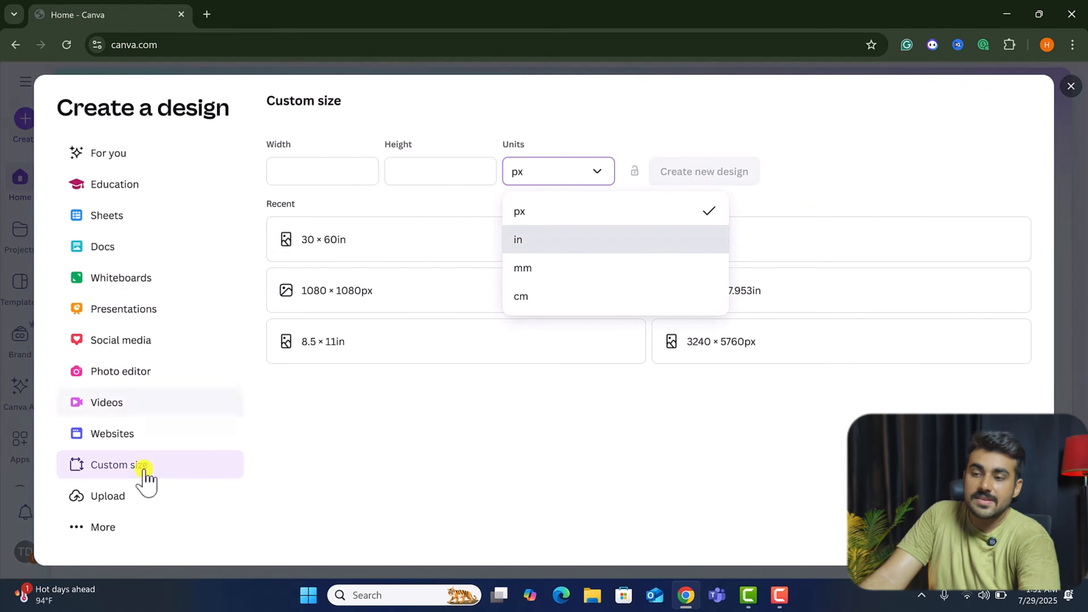
left_click(1070, 86)
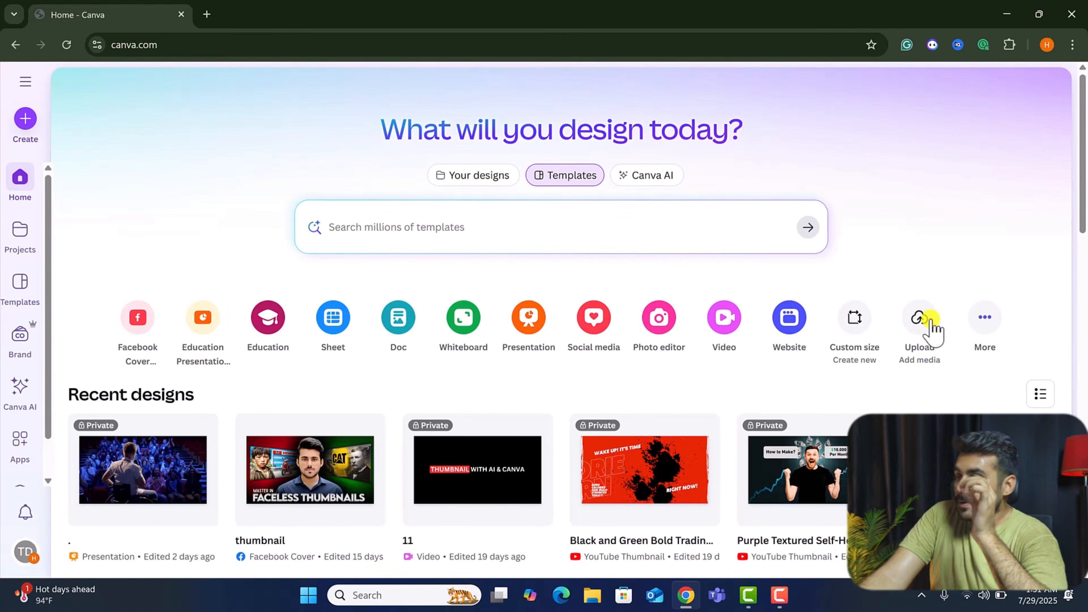
left_click(932, 329)
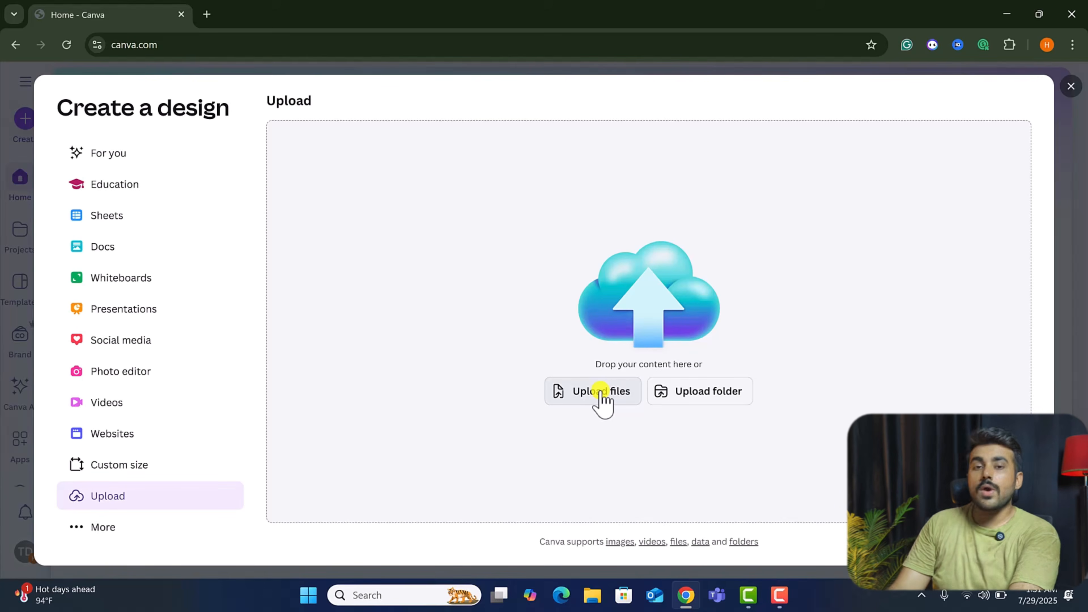
left_click(19, 177)
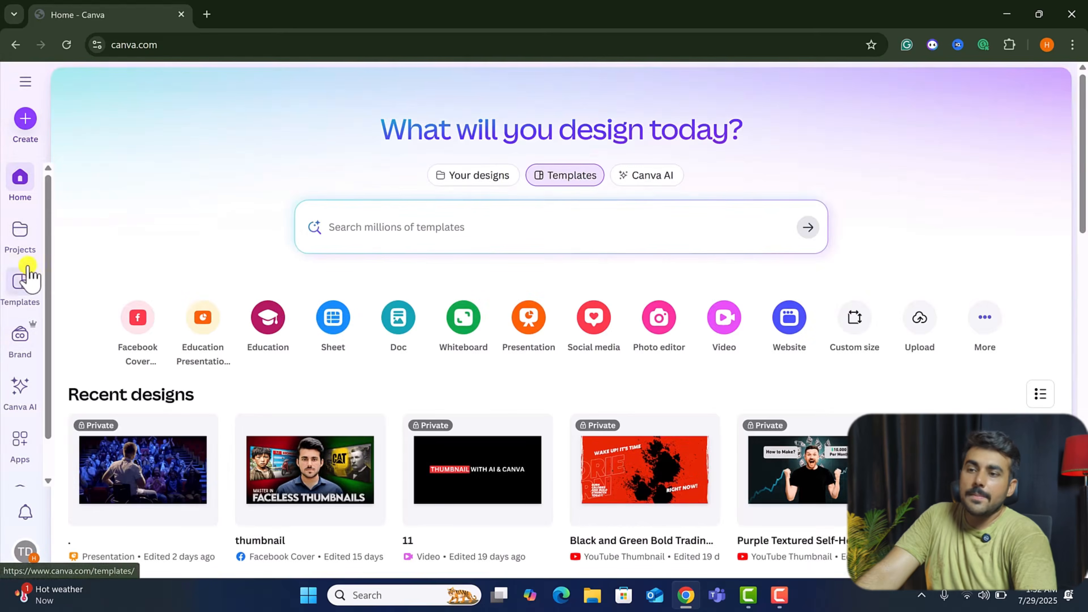
Open Projects and browse its Folders, Images and Videos tabs.
left_click(21, 240)
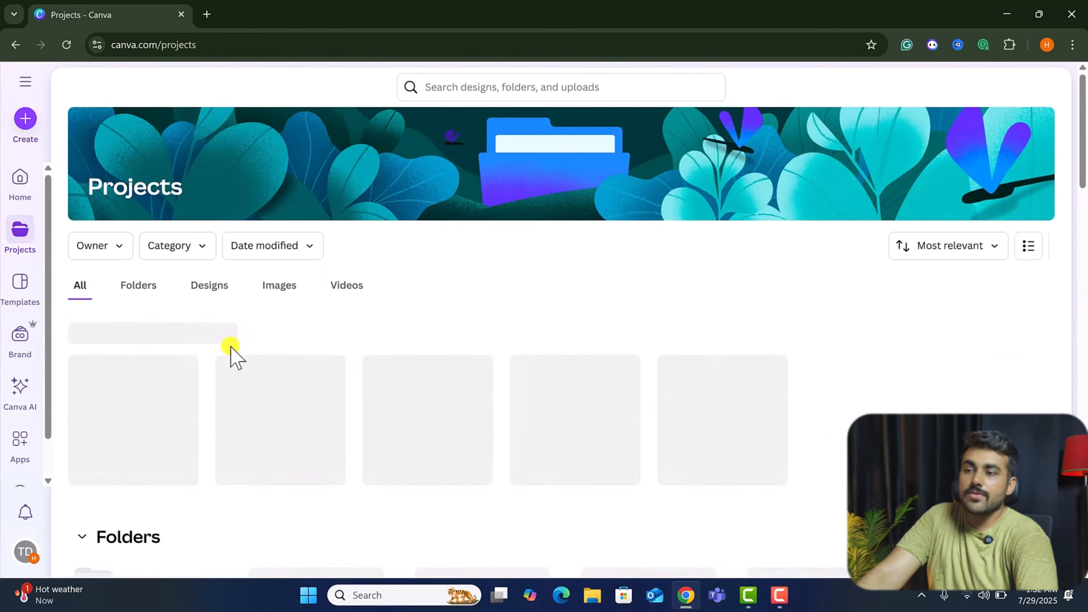
left_click(134, 291)
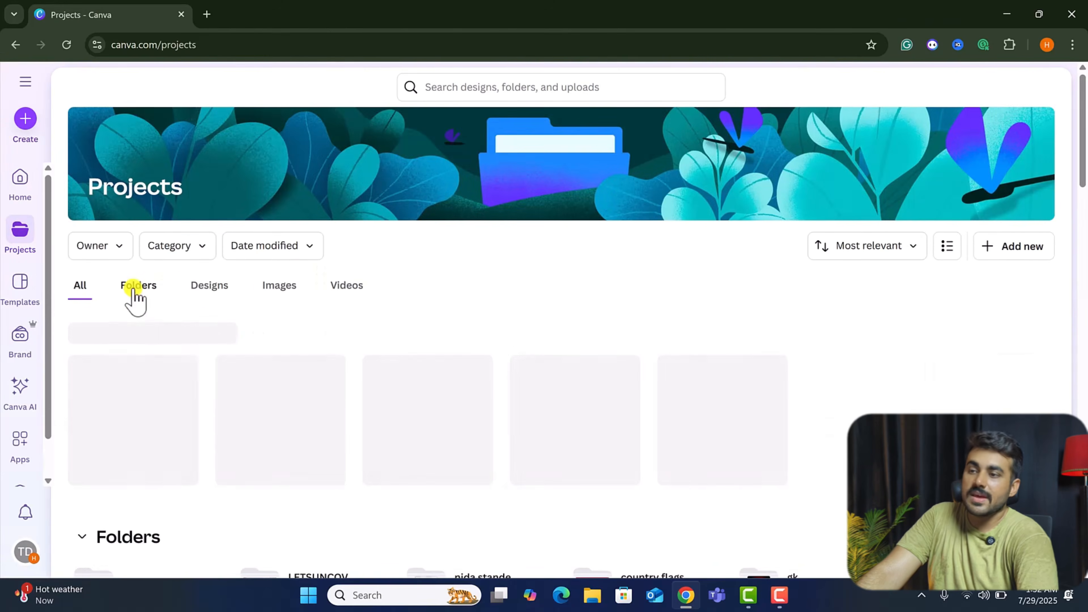
left_click(283, 293)
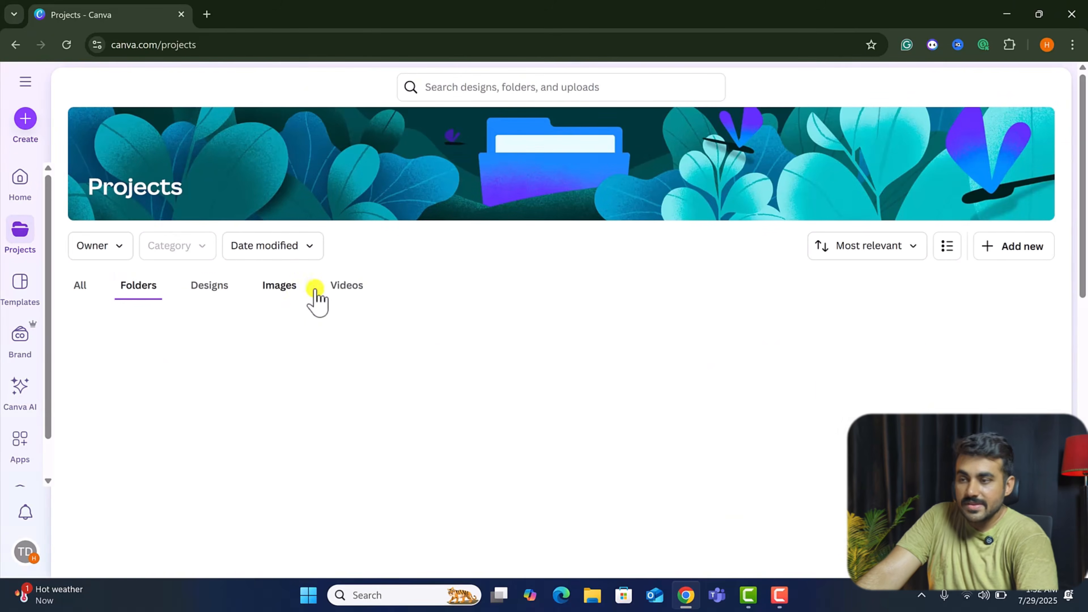
left_click(346, 286)
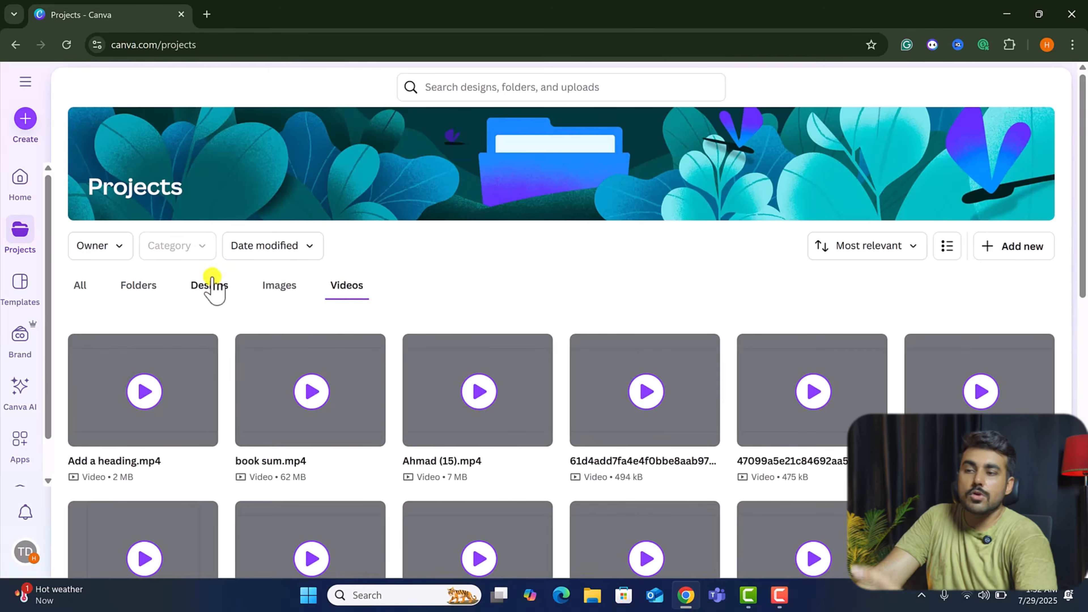
left_click(148, 286)
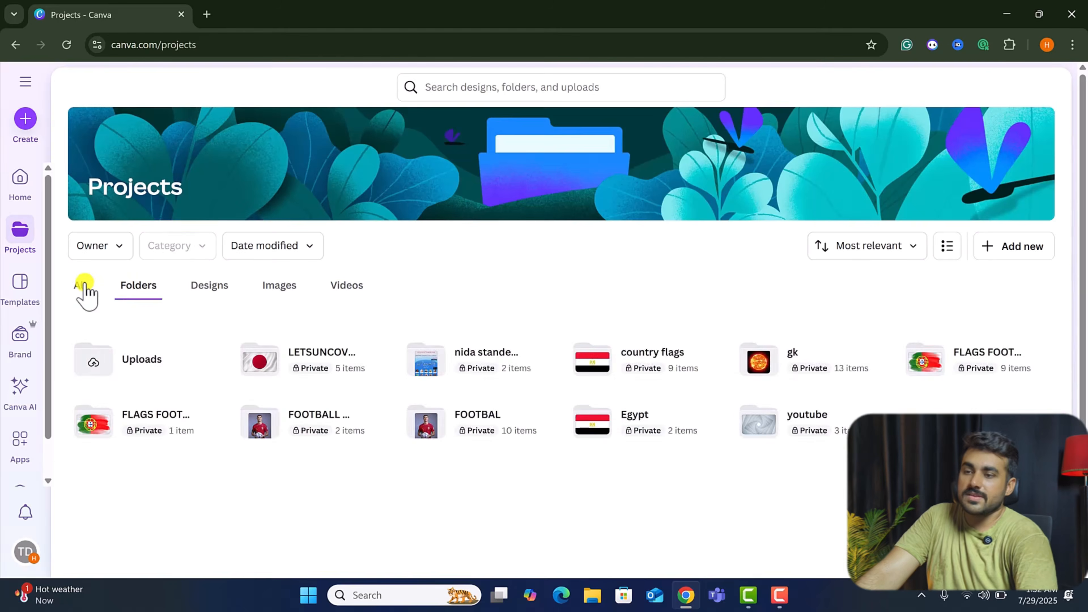
Open Templates and browse the template categories and the Start exploring templates.
left_click(20, 286)
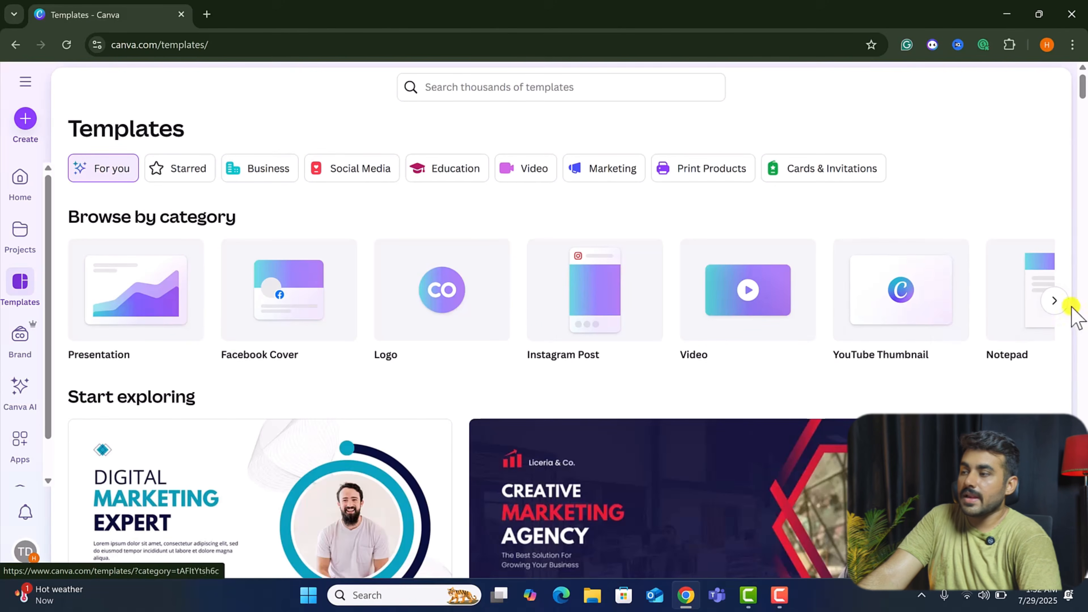
left_click(1056, 305)
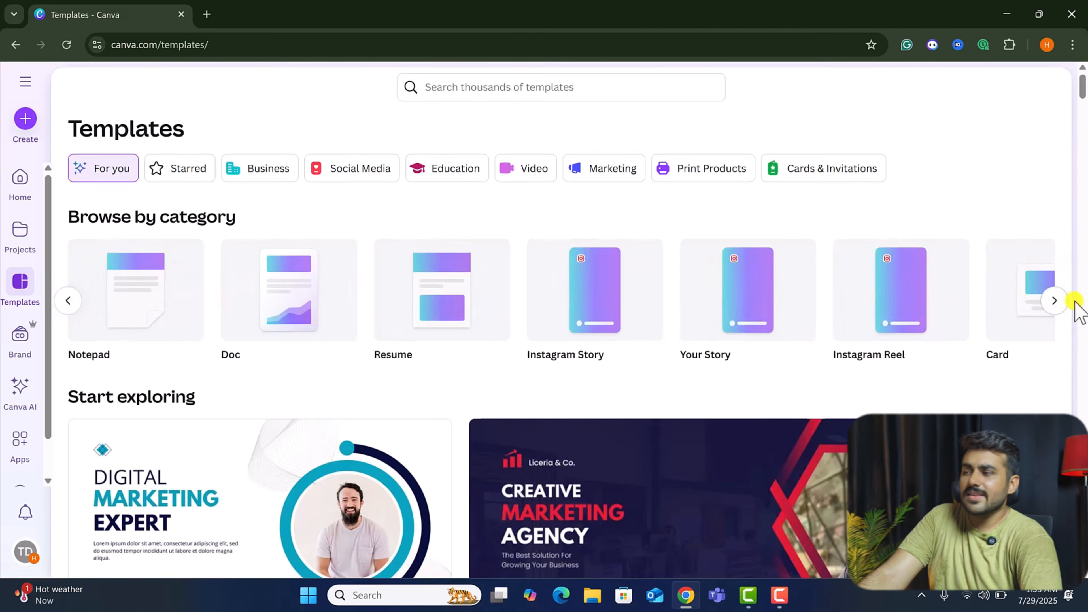
left_click(1058, 302)
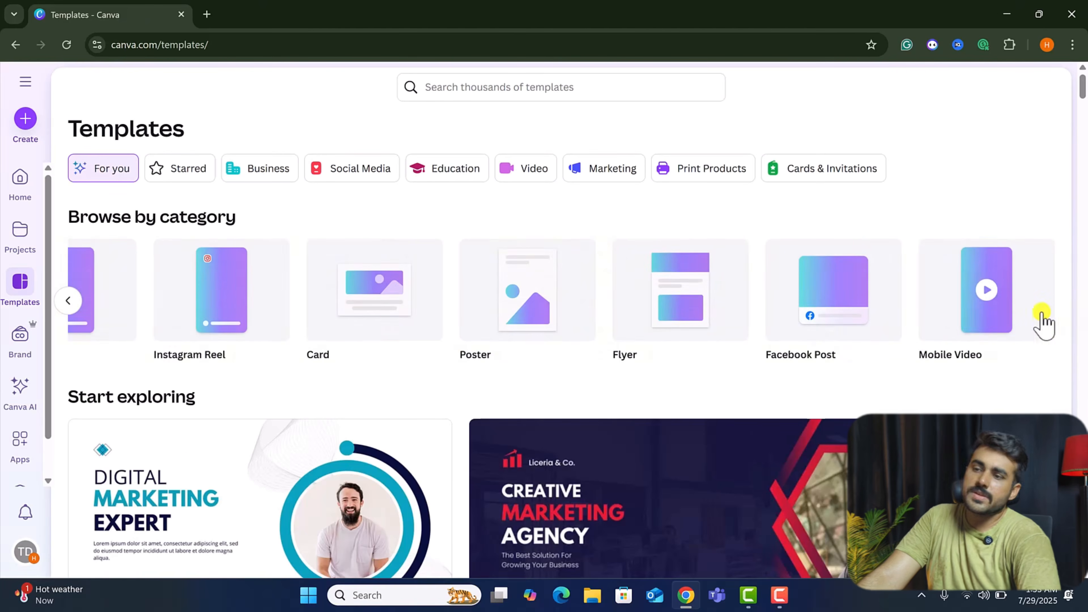
scroll(188, 480, "down", 6)
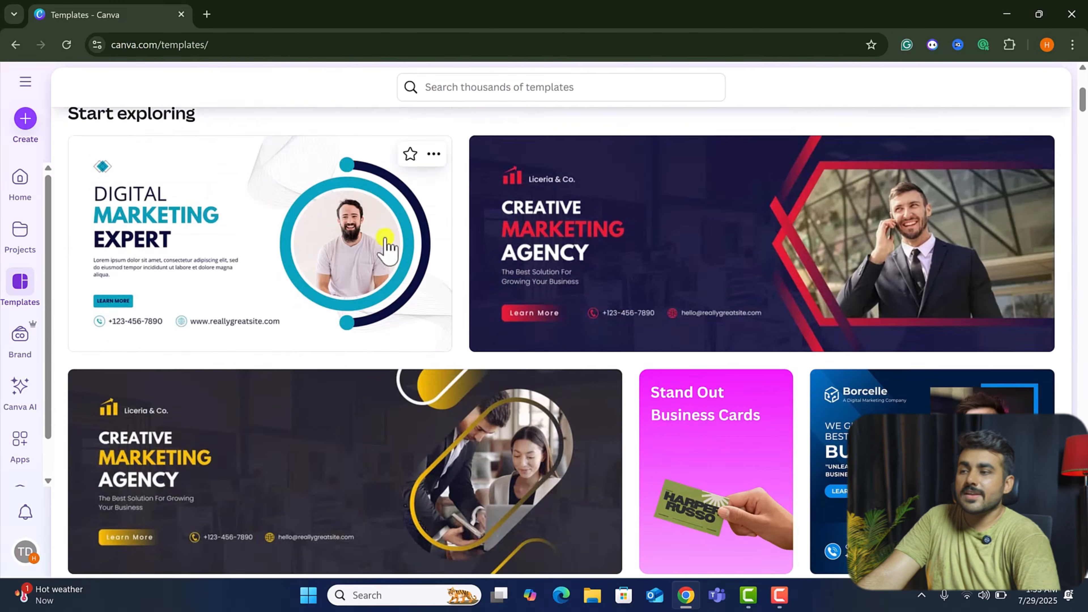
scroll(536, 377, "down", 3)
scroll(537, 377, "down", 10)
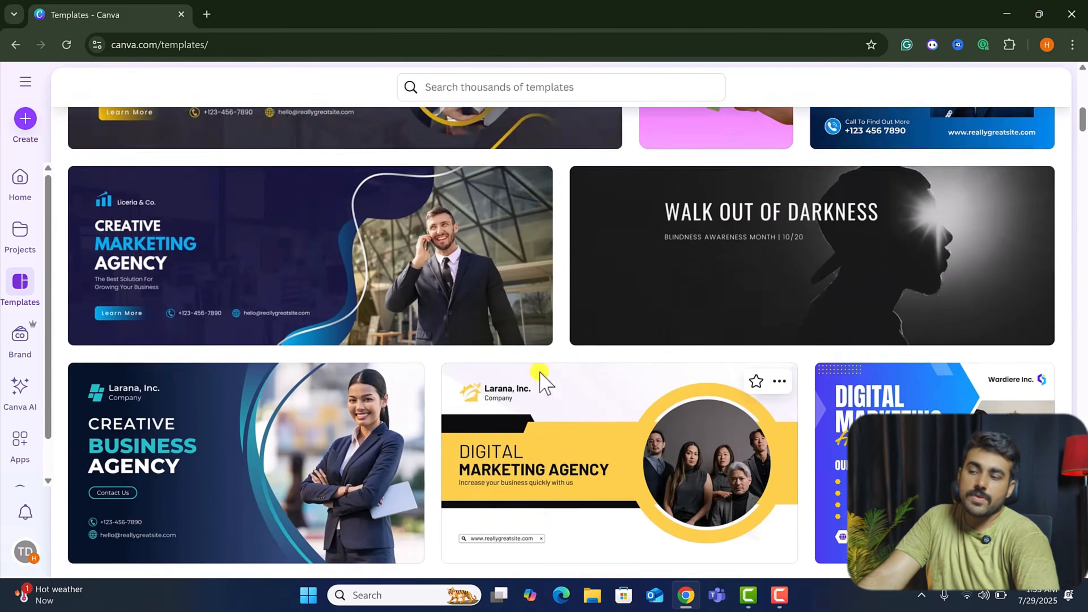
scroll(541, 377, "down", 20)
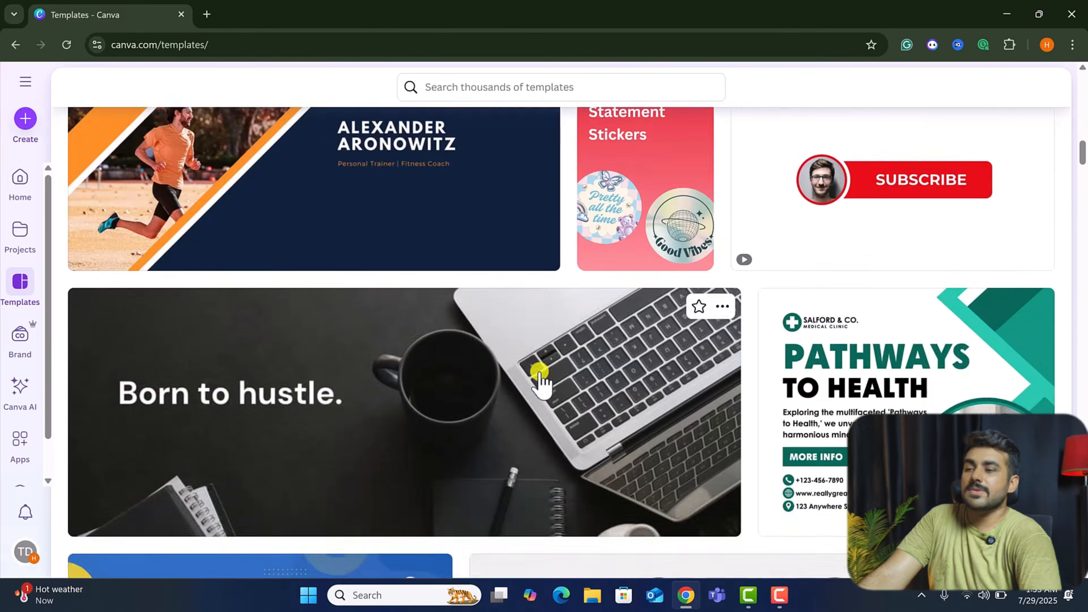
scroll(516, 341, "down", 11)
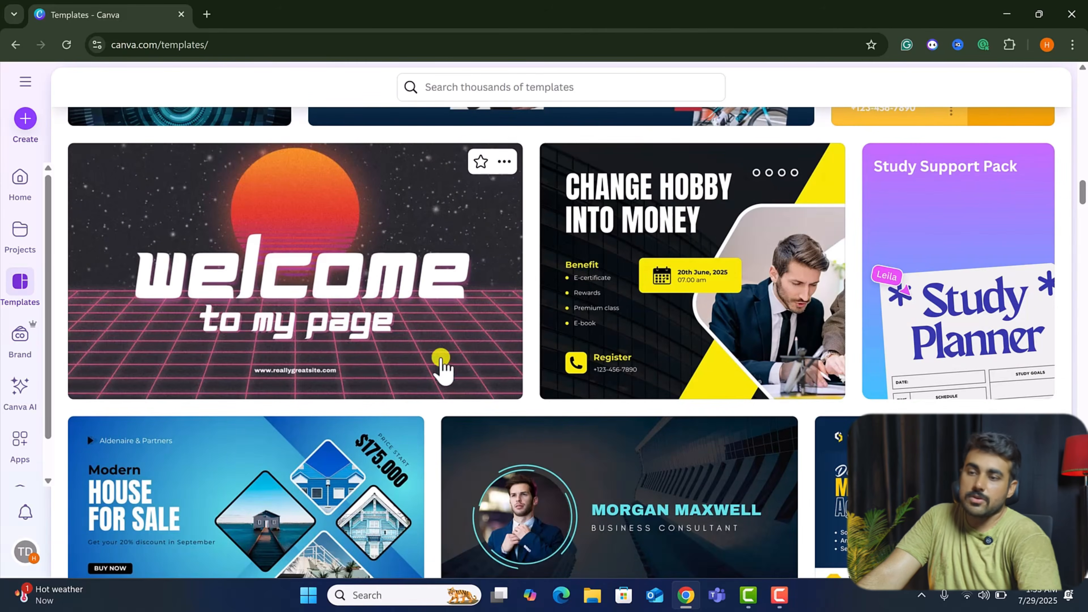
scroll(298, 295, "up", 5)
Create a new brand kit named course.
left_click(17, 341)
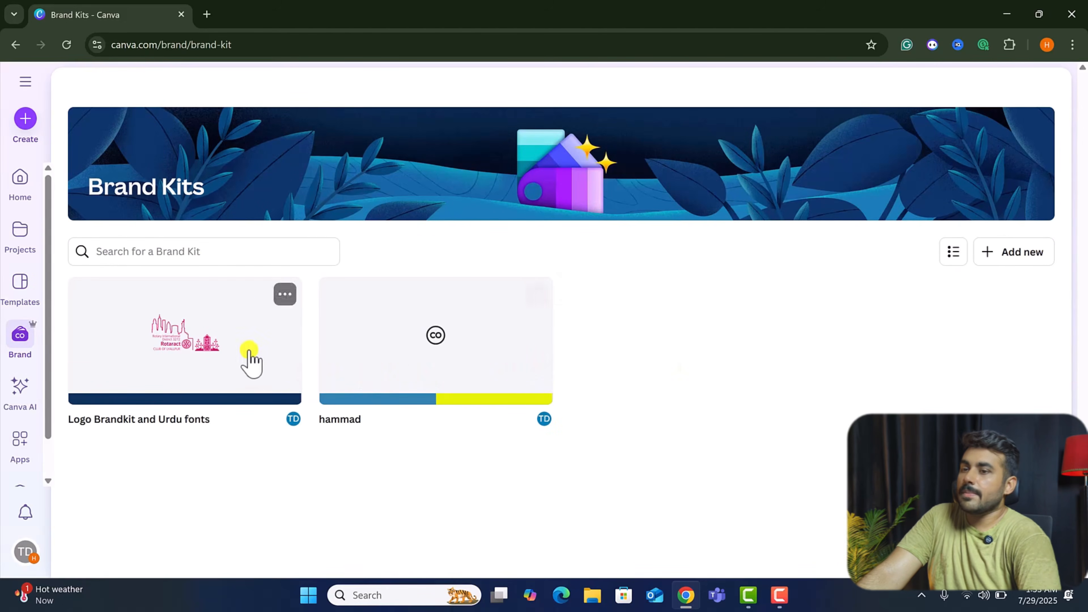
left_click(1014, 255)
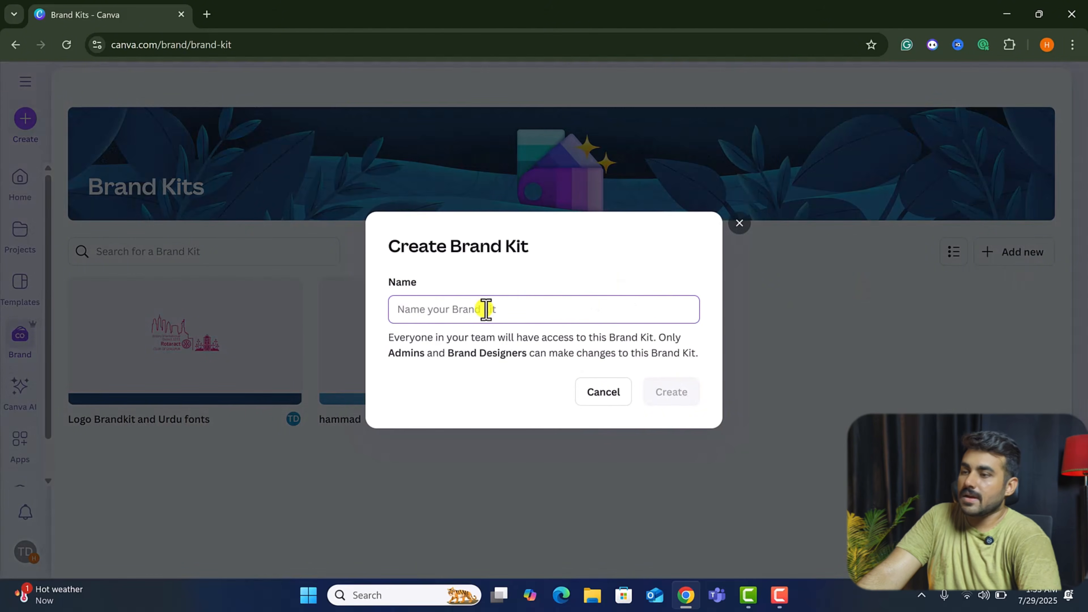
type("course")
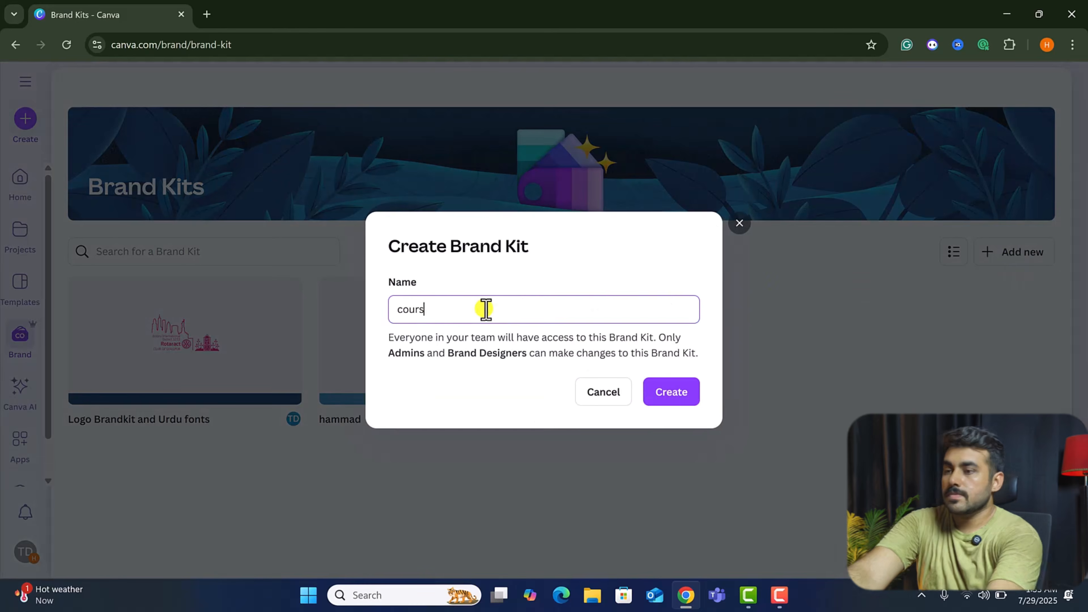
left_click(679, 395)
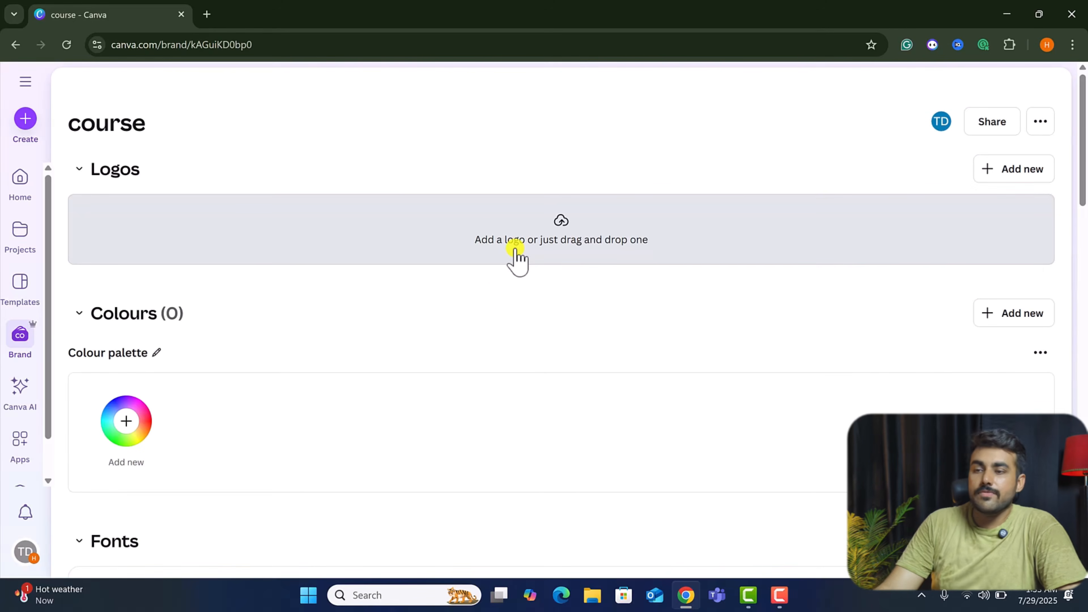
Scroll through the new brand kit's sections for logos, colours, fonts, brand voice, photos, graphics, icons and charts.
scroll(500, 339, "down", 5)
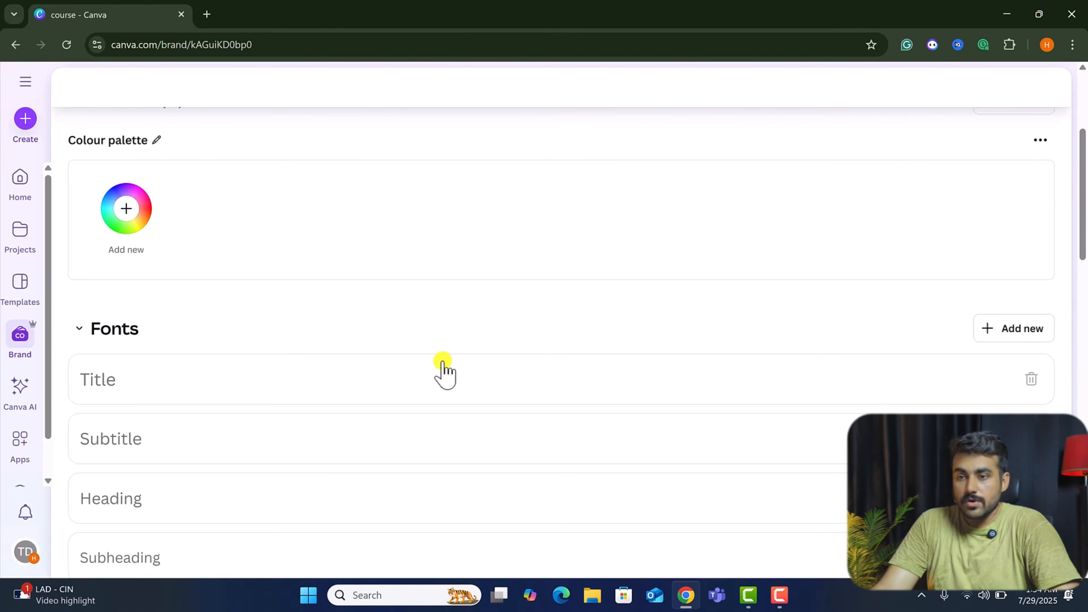
scroll(443, 350, "down", 20)
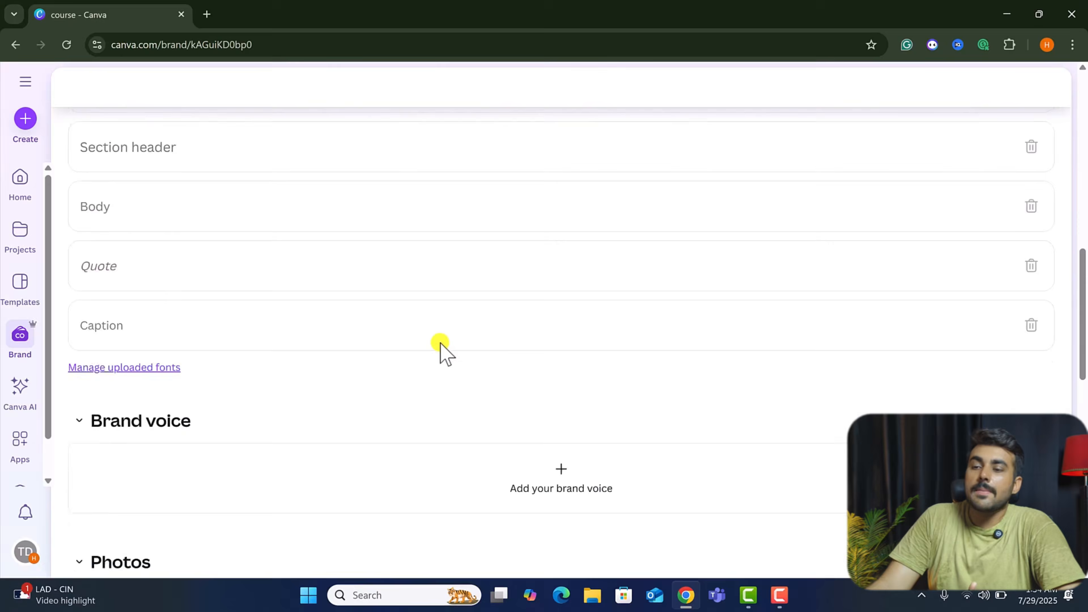
scroll(379, 274, "up", 3)
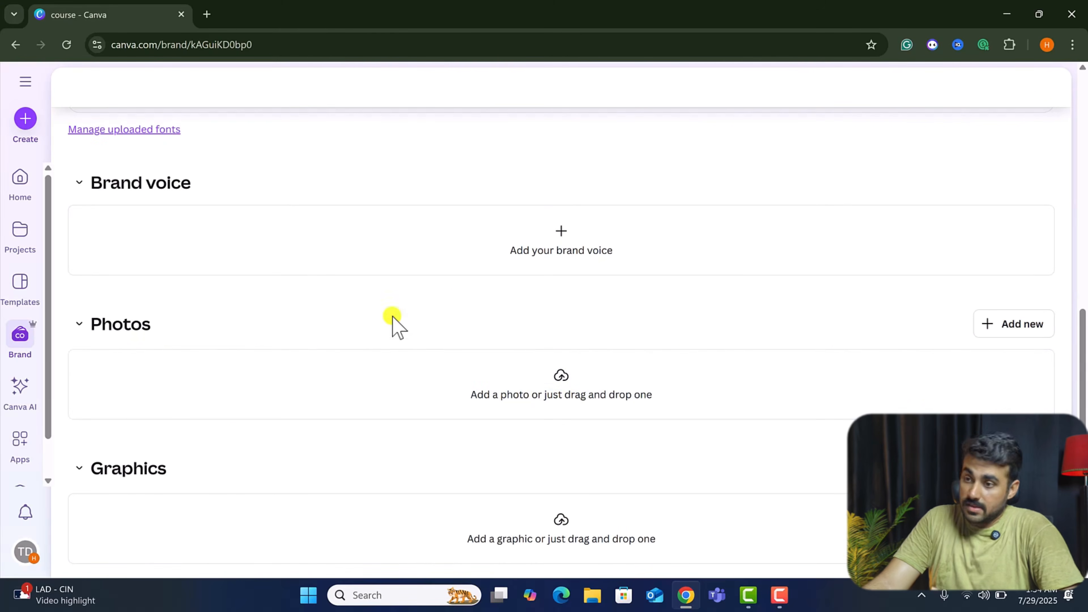
scroll(185, 420, "down", 1)
scroll(169, 411, "down", 7)
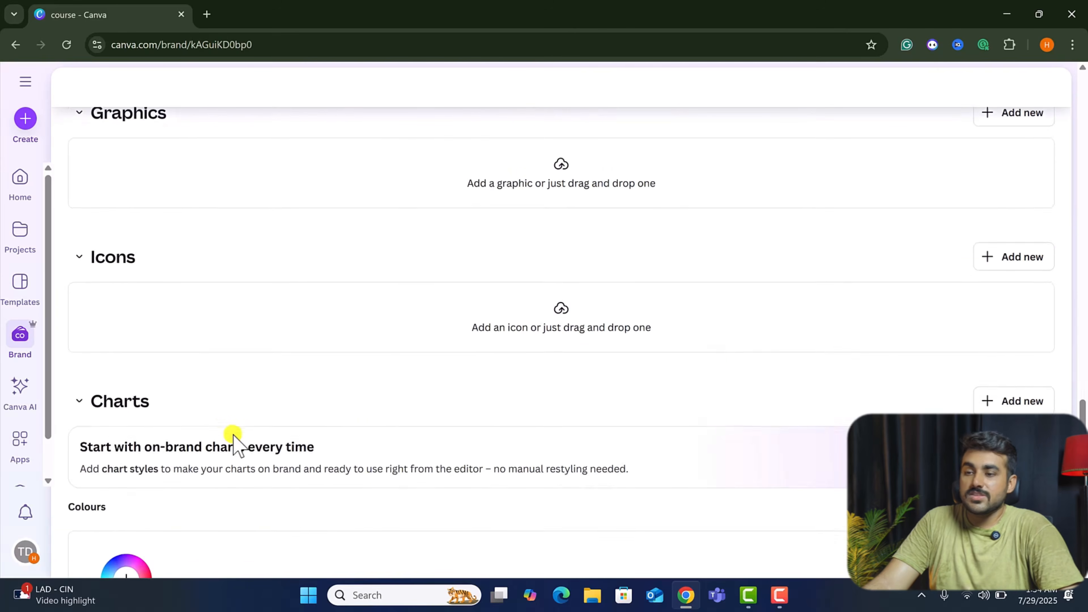
scroll(555, 369, "down", 2)
scroll(313, 414, "up", 5)
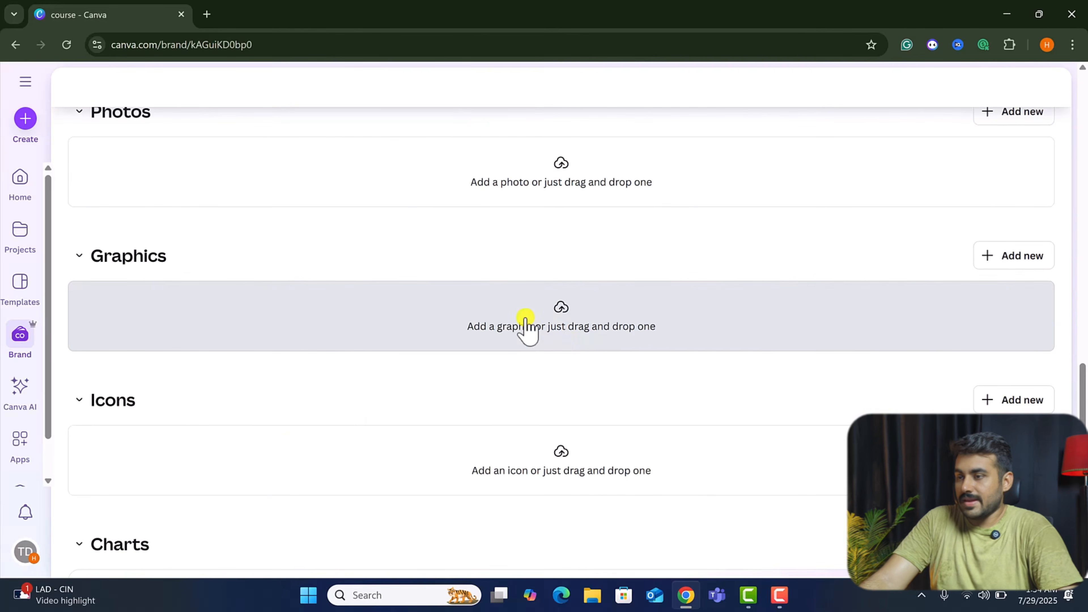
Open Canva AI and browse its example prompts.
left_click(18, 390)
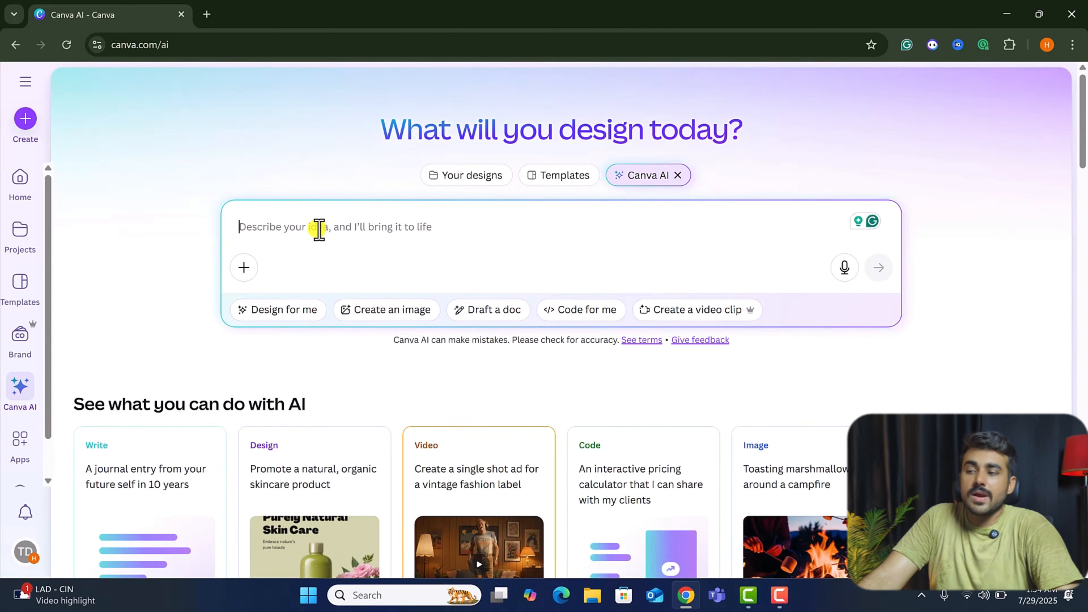
scroll(316, 339, "down", 5)
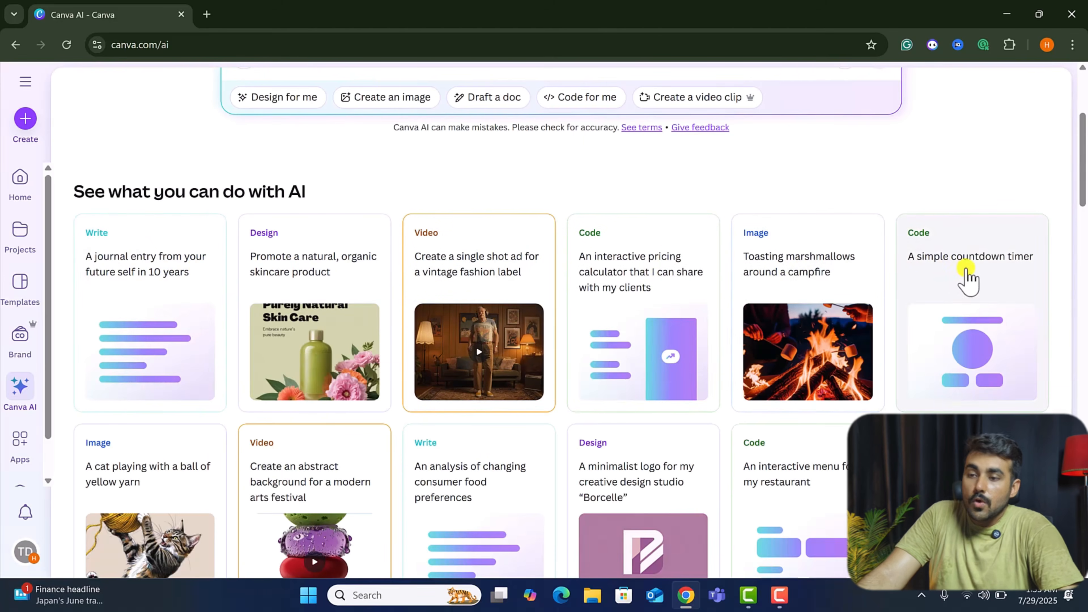
scroll(272, 445, "down", 3)
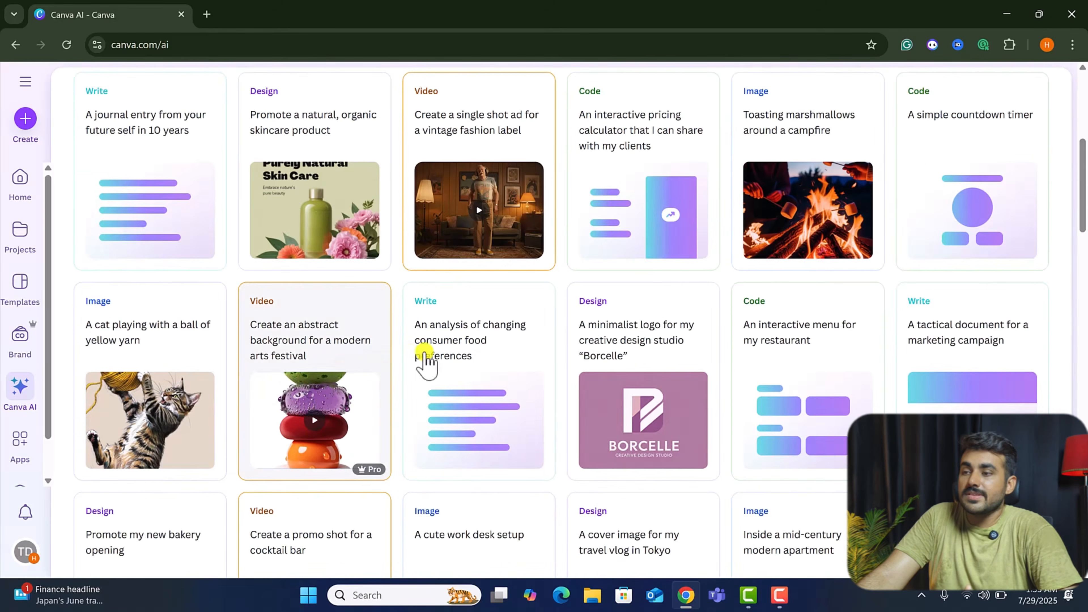
scroll(813, 352, "down", 3)
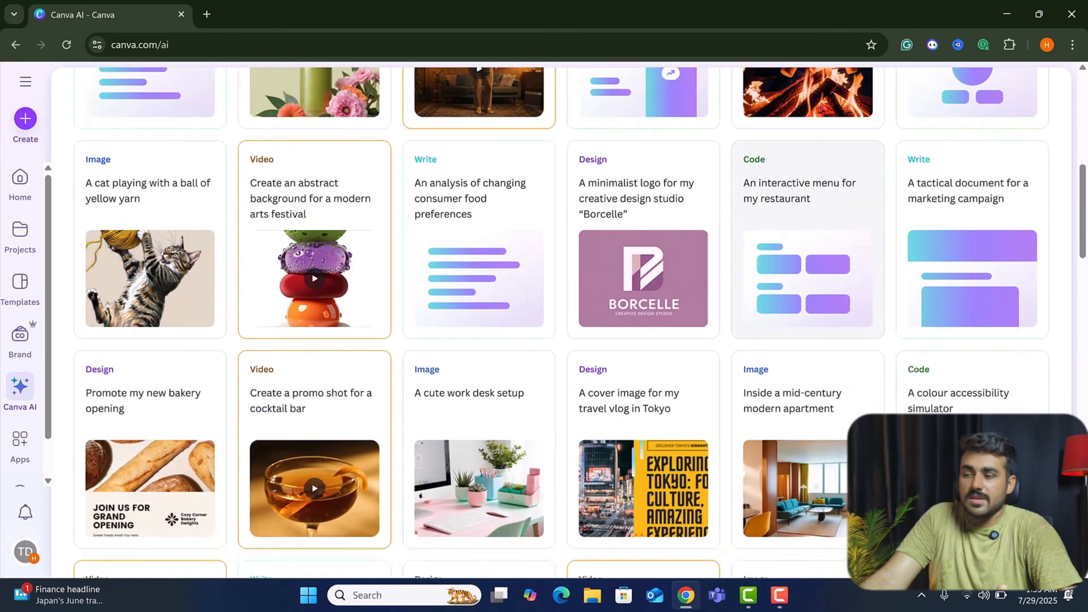
Generate an image with Canva AI from the prompt "a cat is driving" using the Create an image option.
scroll(531, 385, "down", 14)
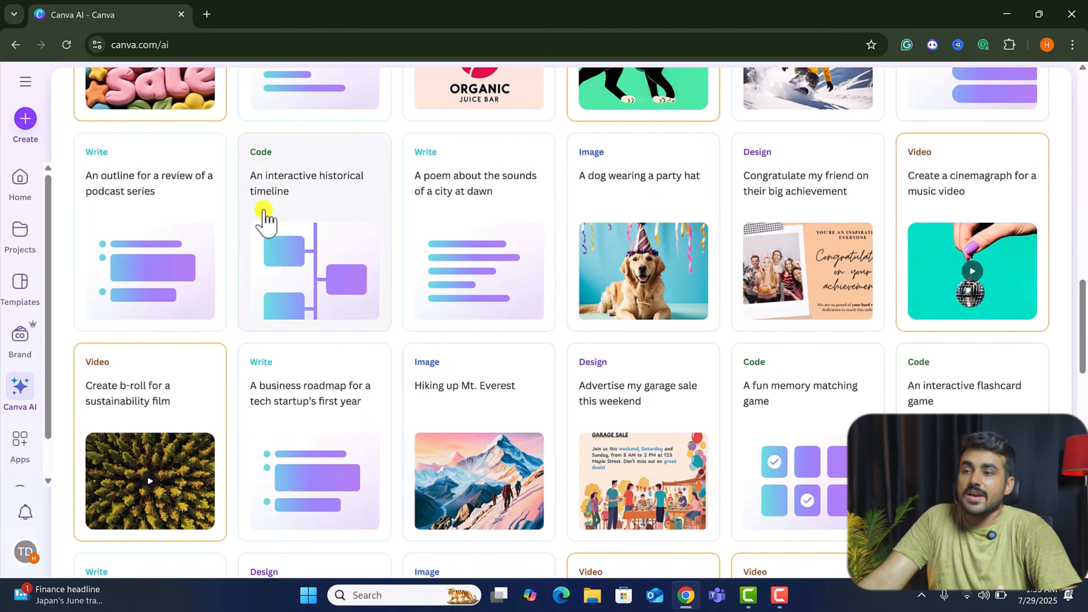
scroll(299, 463, "down", 2)
scroll(317, 448, "down", 3)
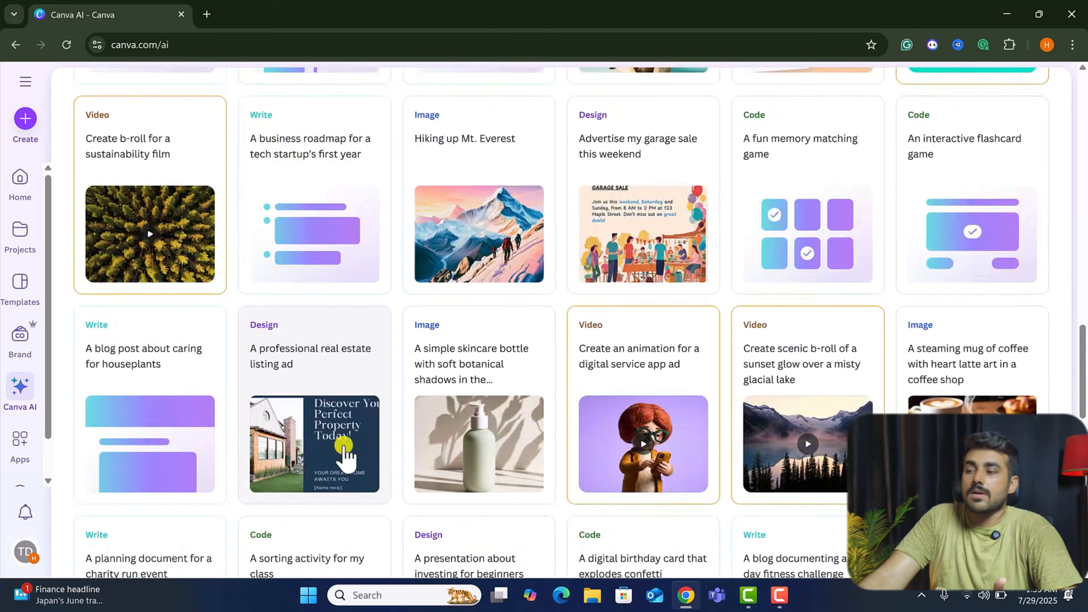
scroll(343, 446, "up", 20)
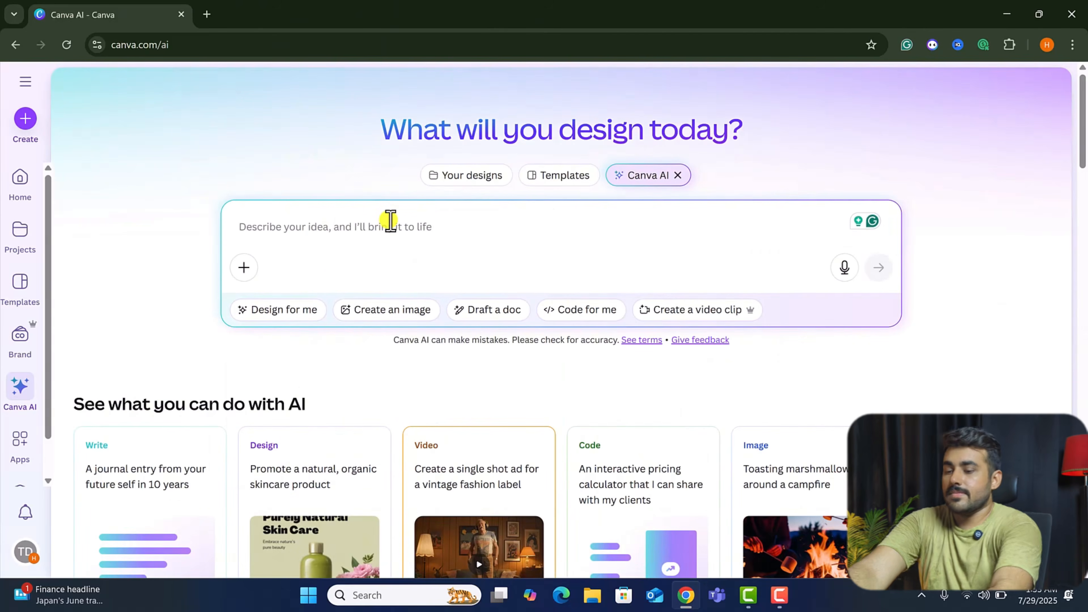
type("a cat is driving")
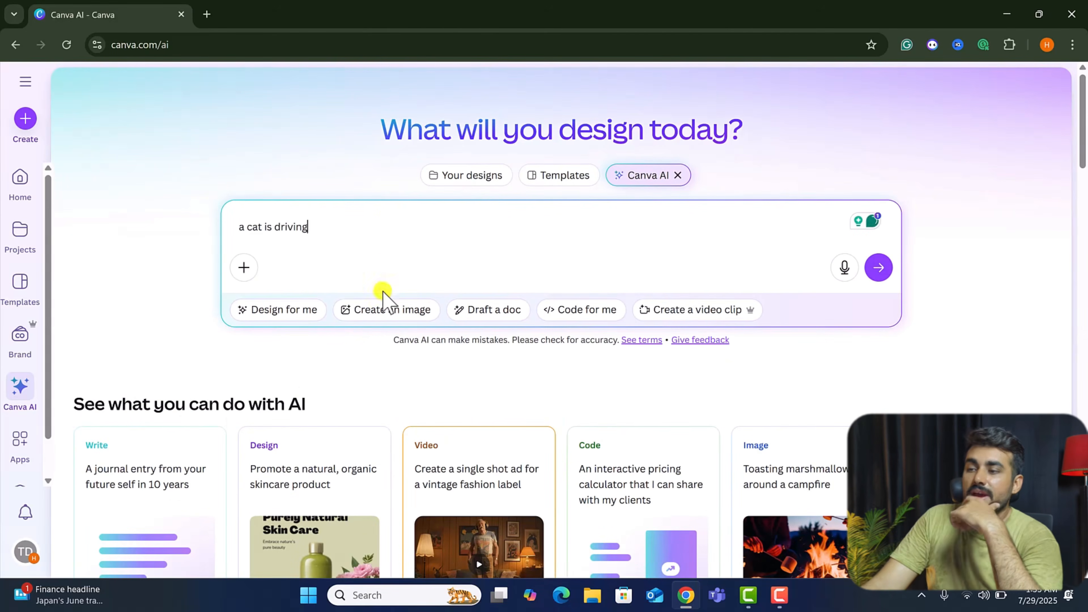
left_click(393, 311)
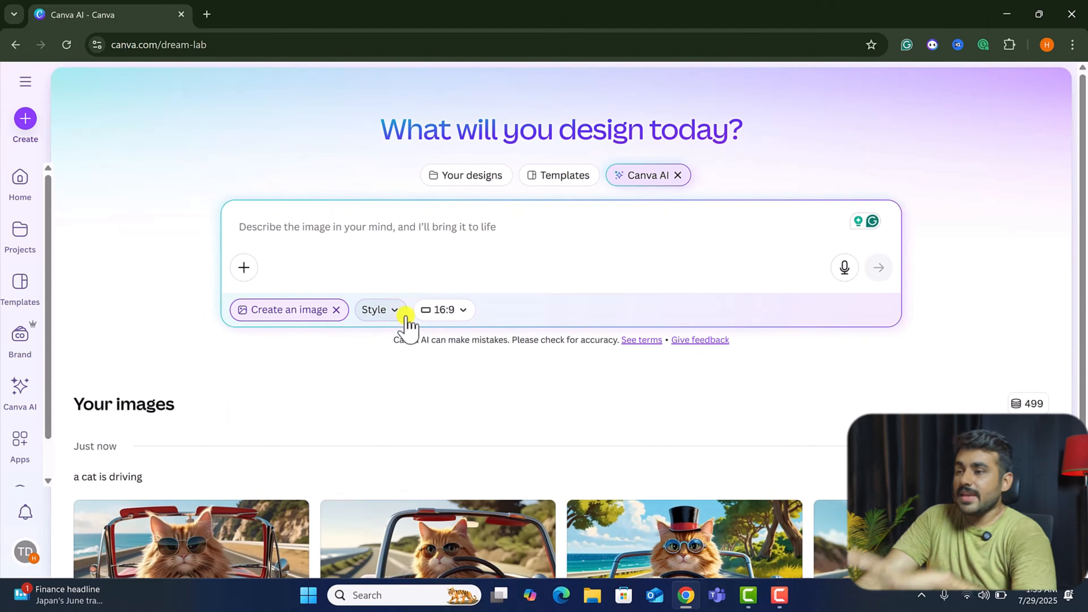
Browse the image generator's Style options and aspect ratio choices.
left_click(394, 309)
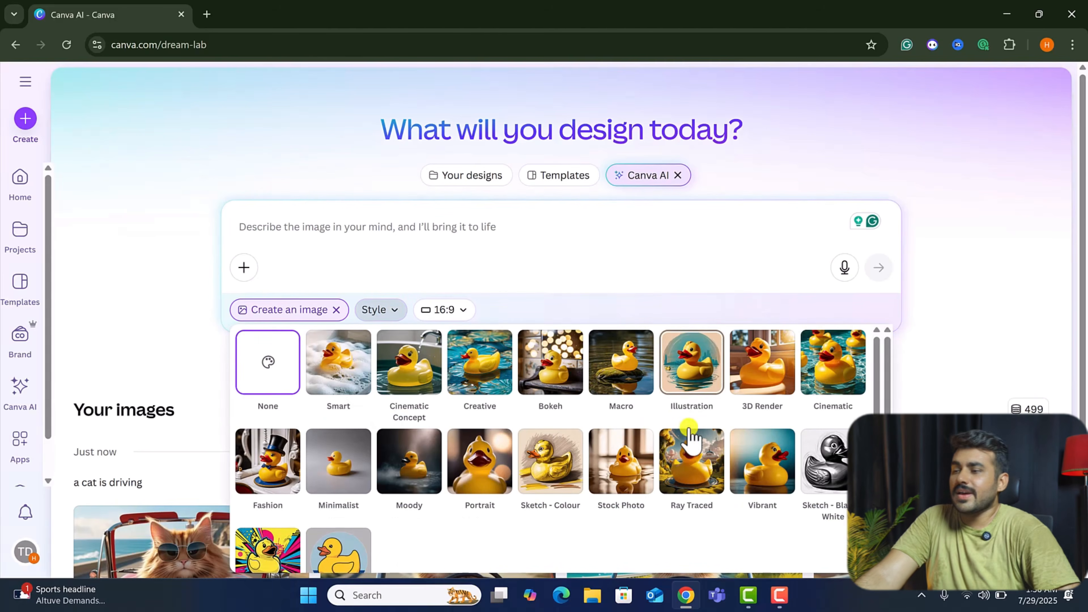
scroll(691, 441, "down", 1)
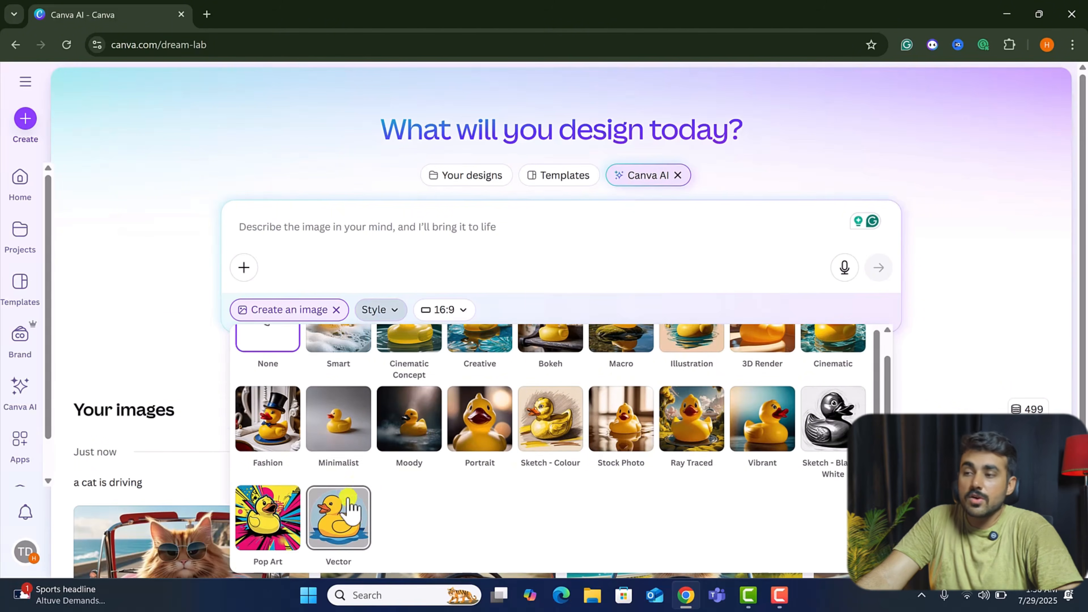
left_click(471, 305)
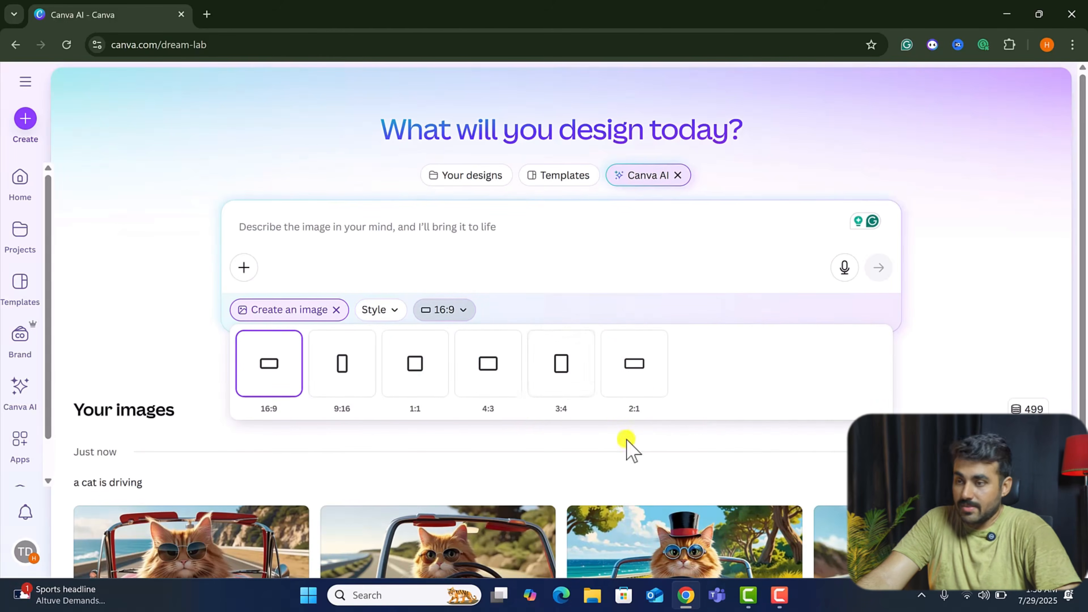
scroll(626, 444, "down", 3)
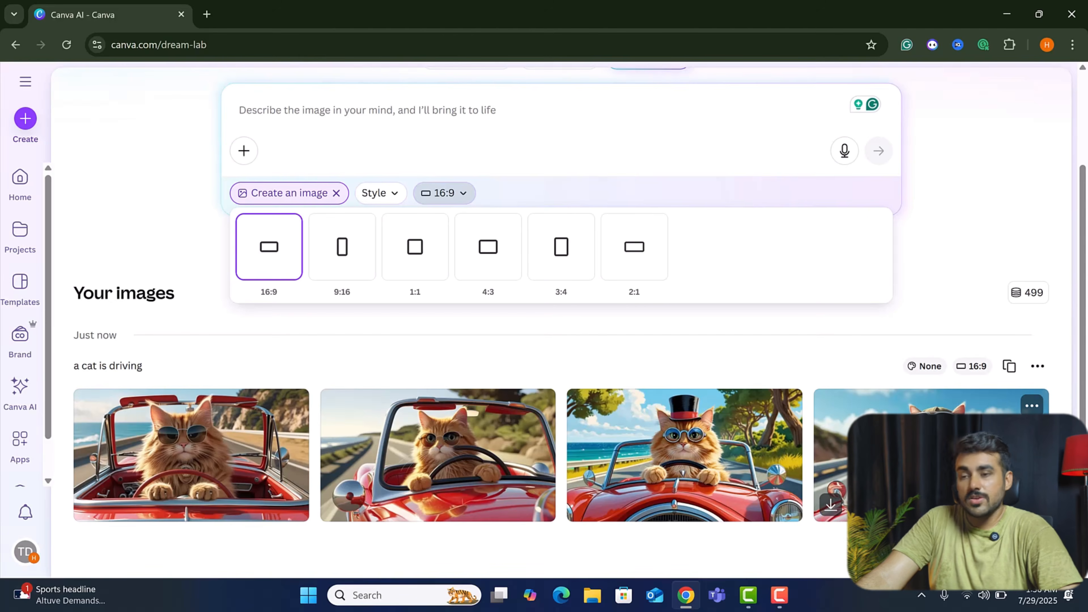
scroll(17, 402, "down", 1)
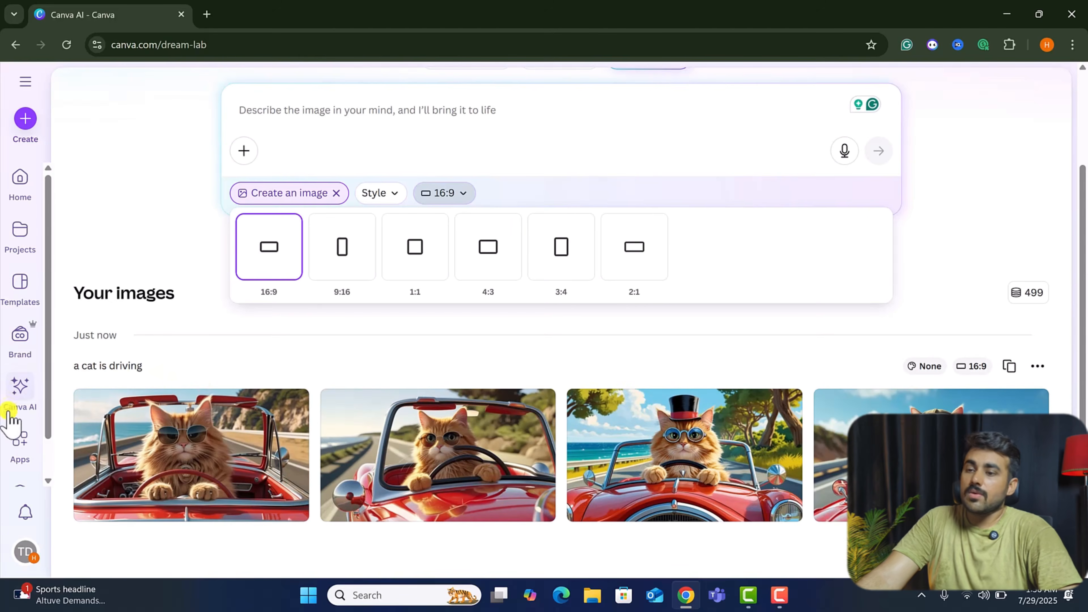
scroll(15, 417, "down", 1)
Open Apps and browse the featured, trending, new and category app listings.
left_click(19, 400)
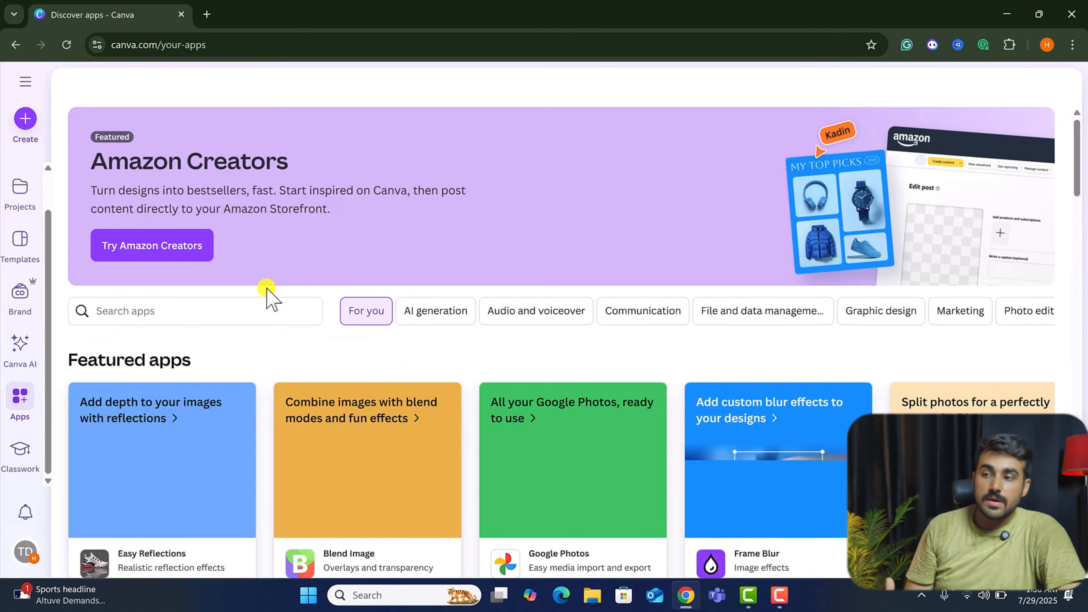
scroll(443, 429, "down", 5)
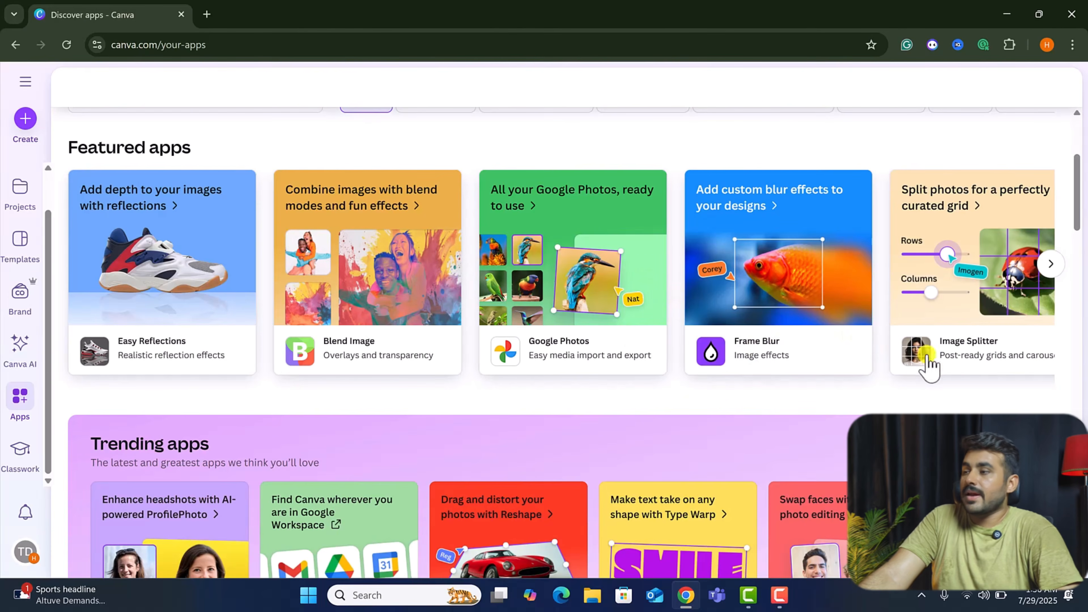
left_click(1049, 263)
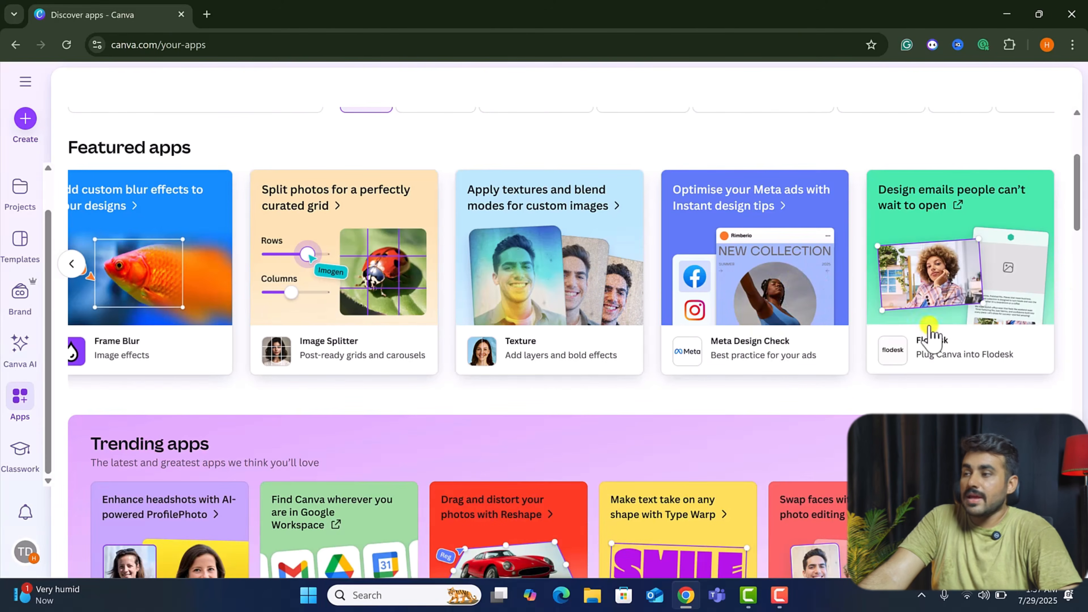
left_click_drag(1081, 217, 1082, 283)
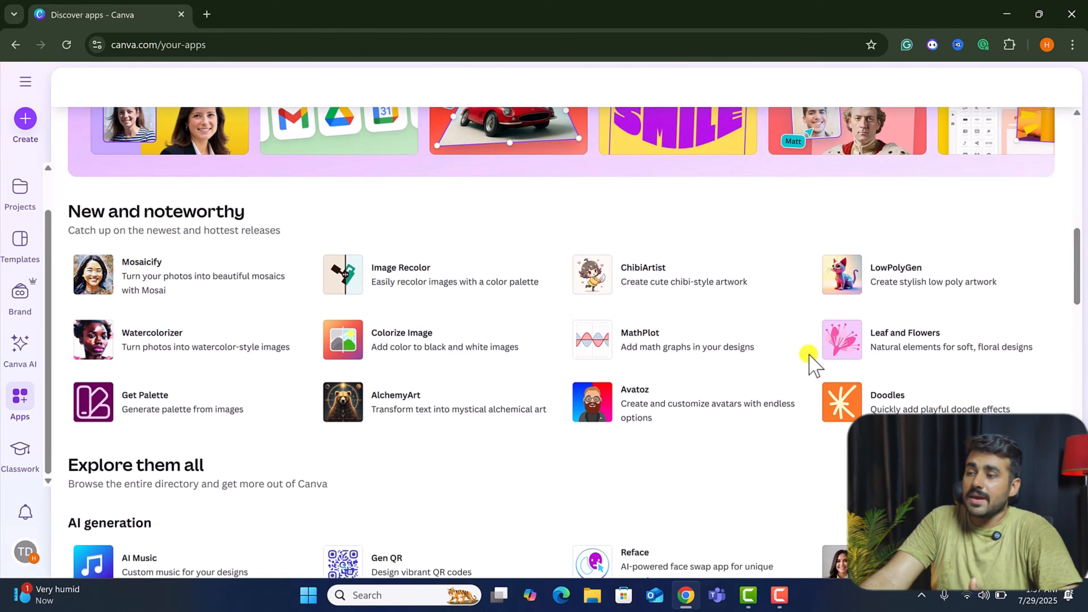
scroll(811, 358, "down", 2)
scroll(810, 359, "down", 5)
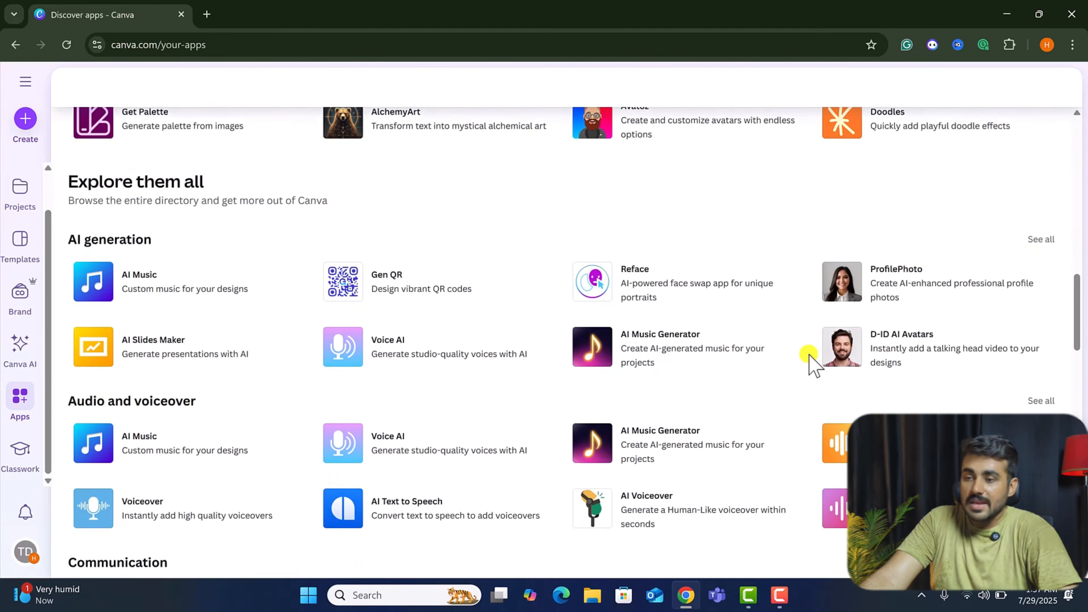
scroll(809, 358, "down", 16)
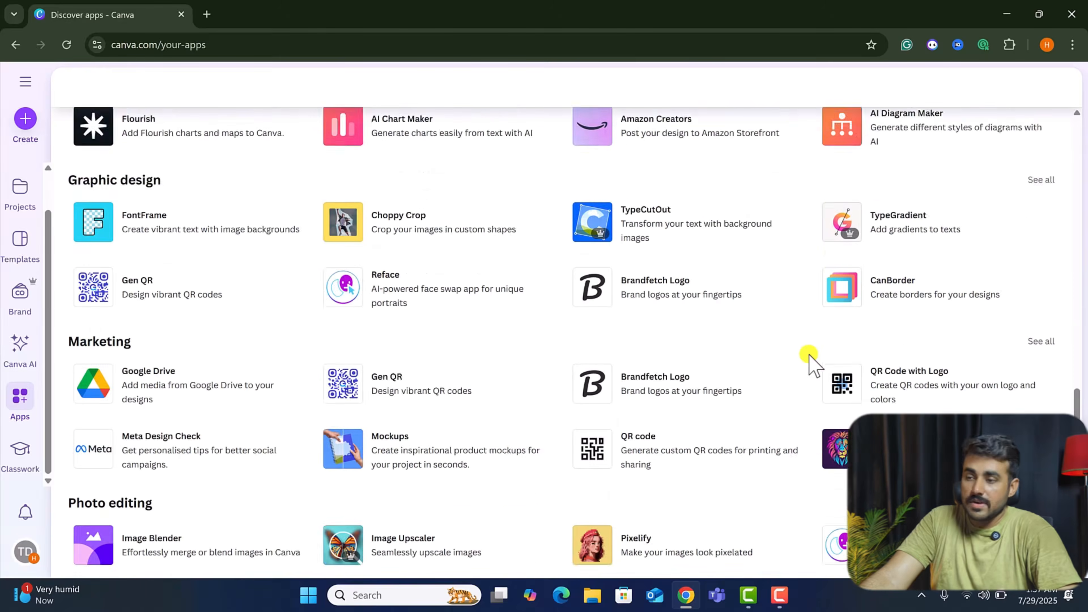
scroll(810, 358, "down", 7)
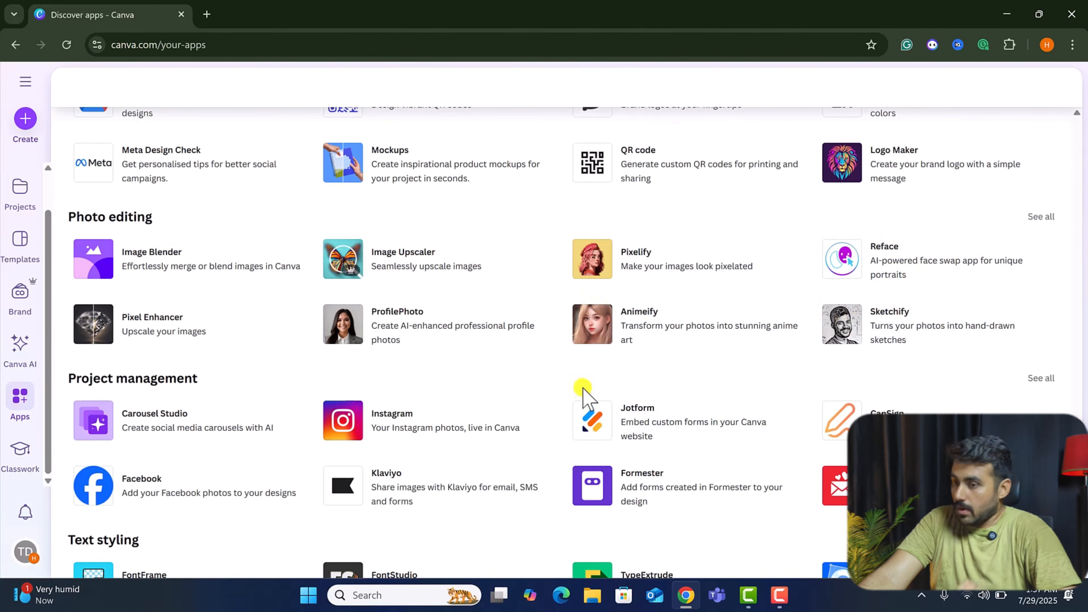
scroll(586, 394, "down", 3)
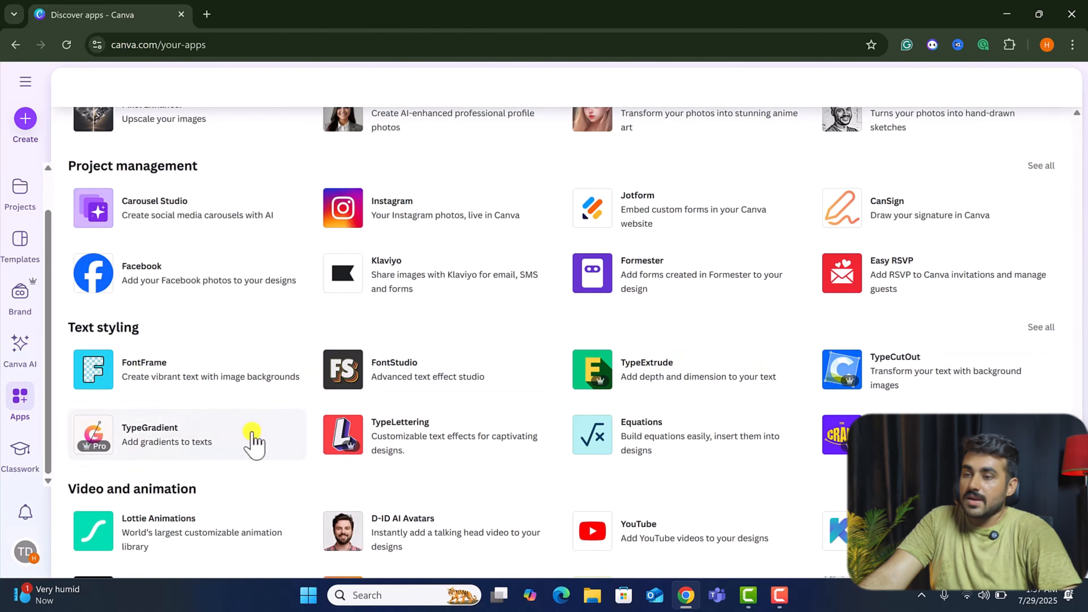
scroll(826, 450, "down", 3)
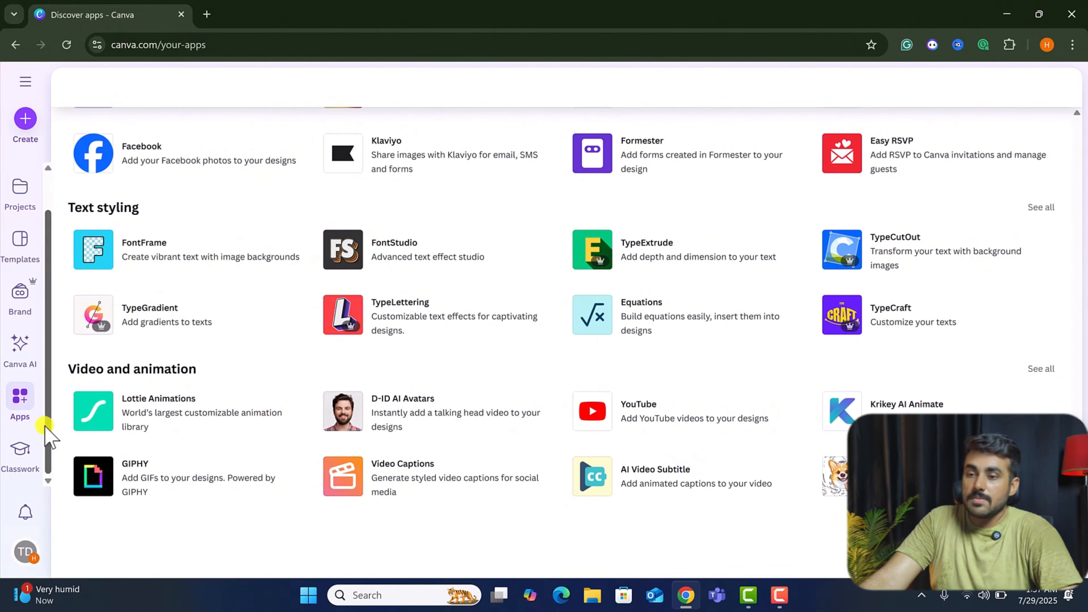
Open the Classwork assignments page and then the Projects page.
left_click(26, 454)
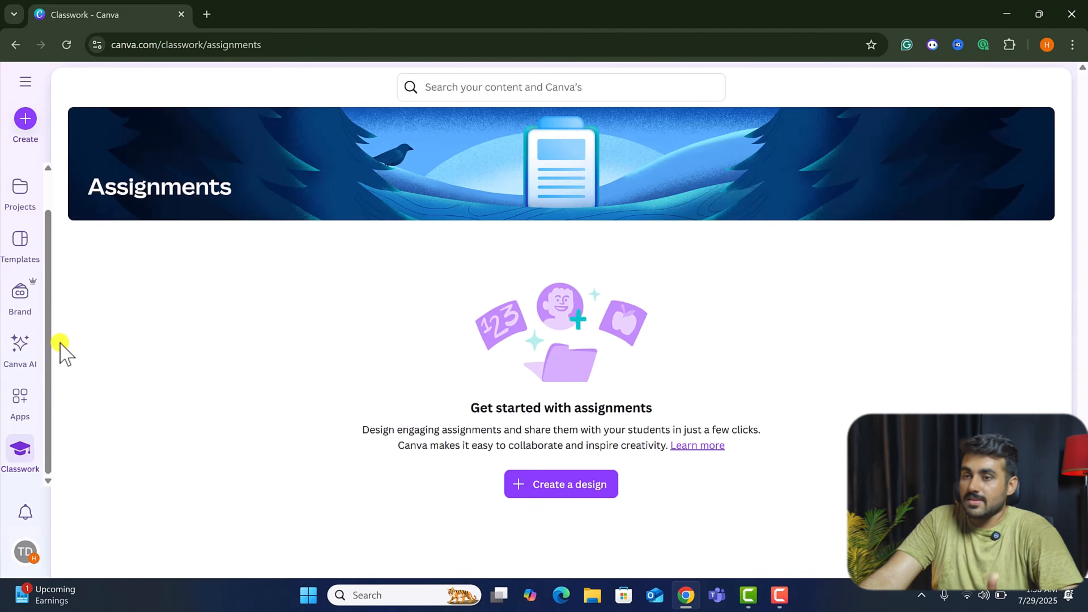
left_click(22, 201)
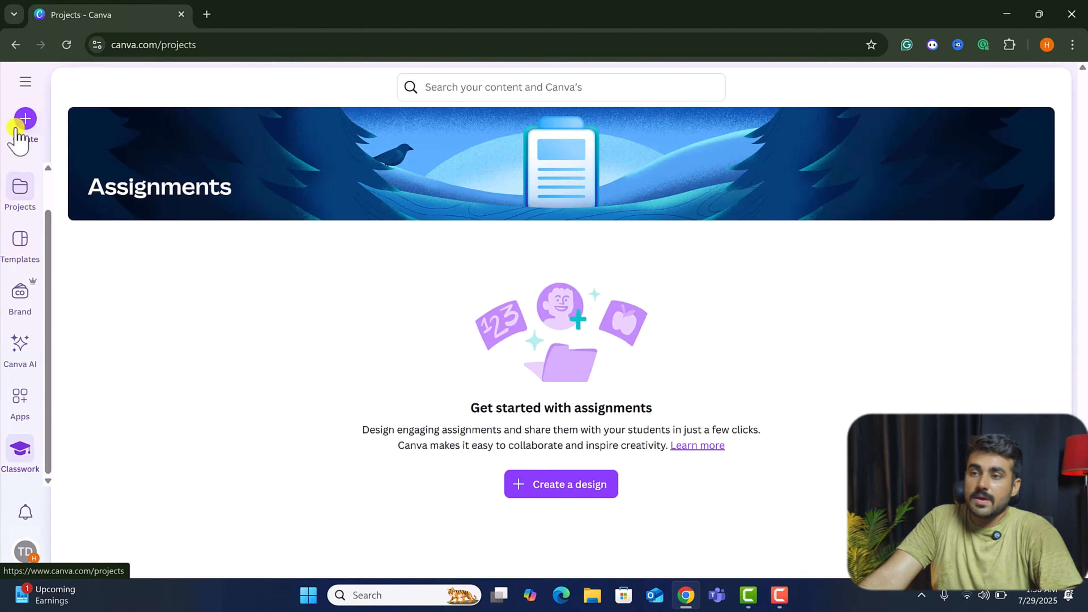
Return to the home page and search the templates for instagram.
left_click(26, 82)
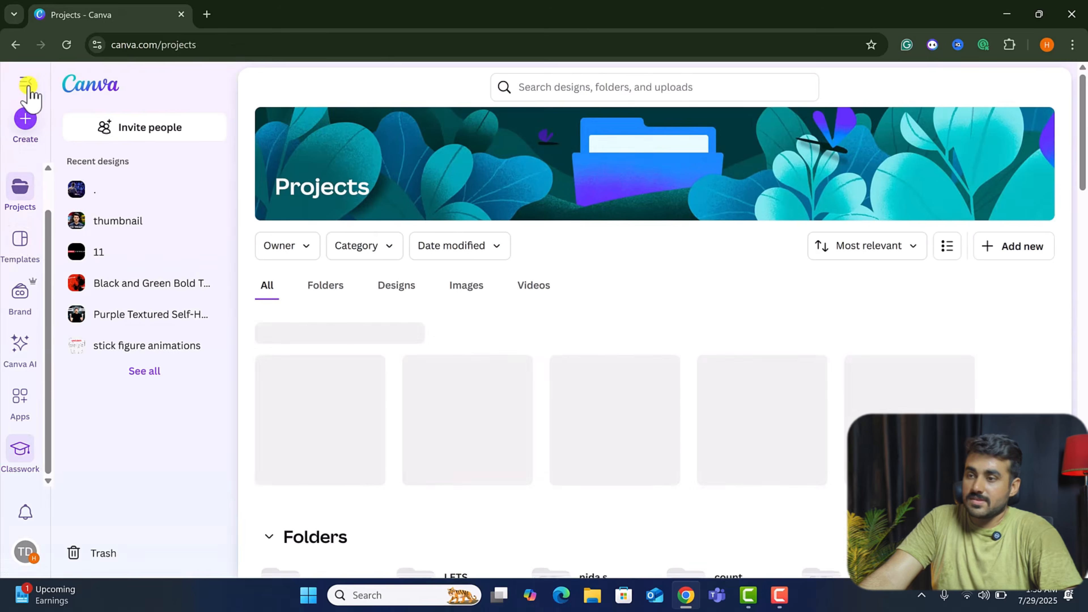
left_click(91, 83)
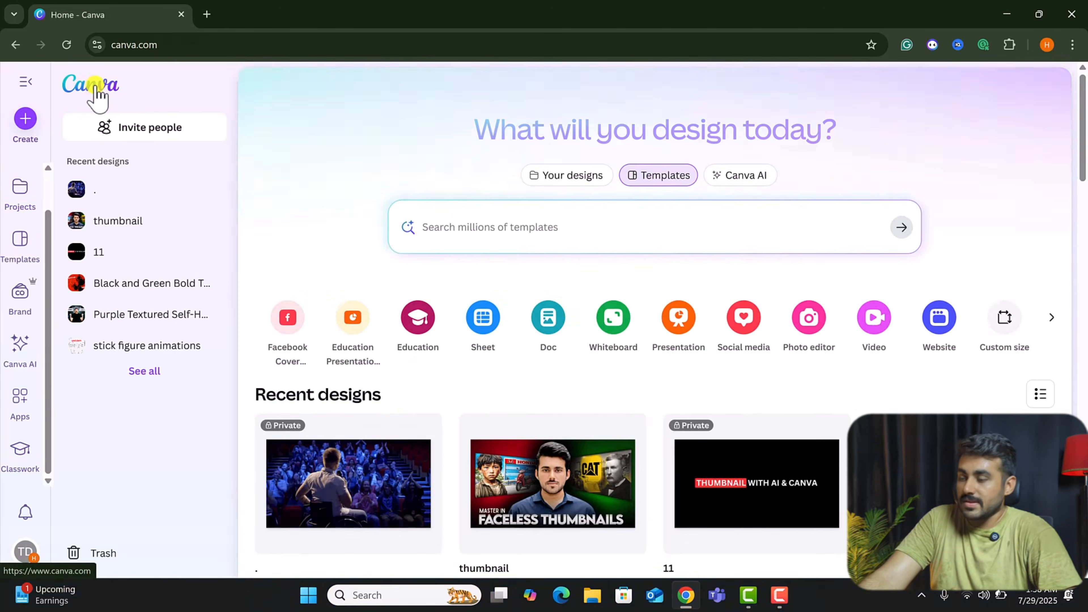
right_click(41, 367)
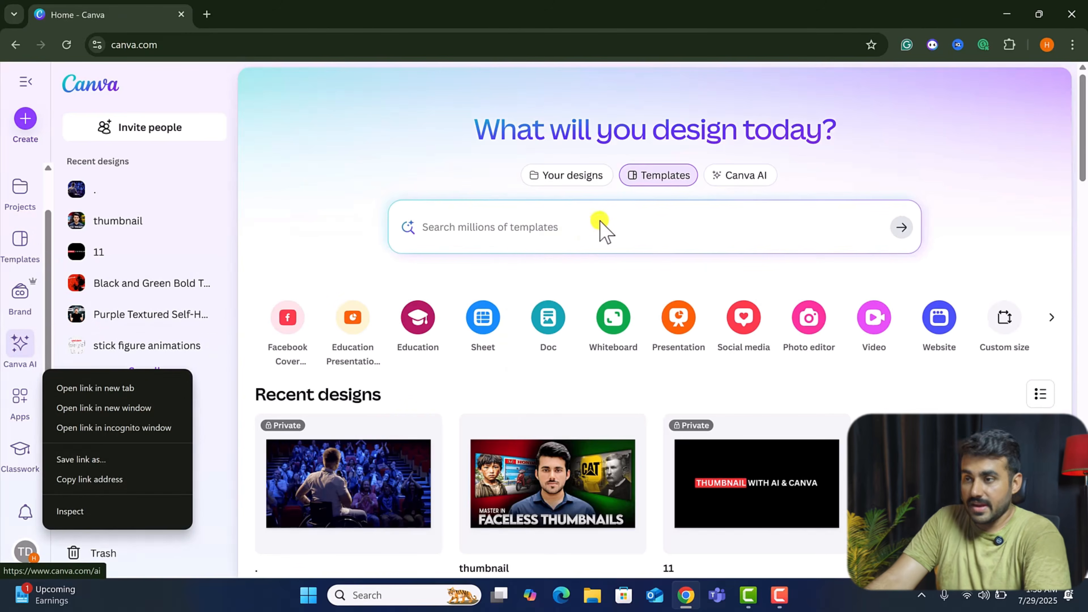
left_click(510, 224)
type("i")
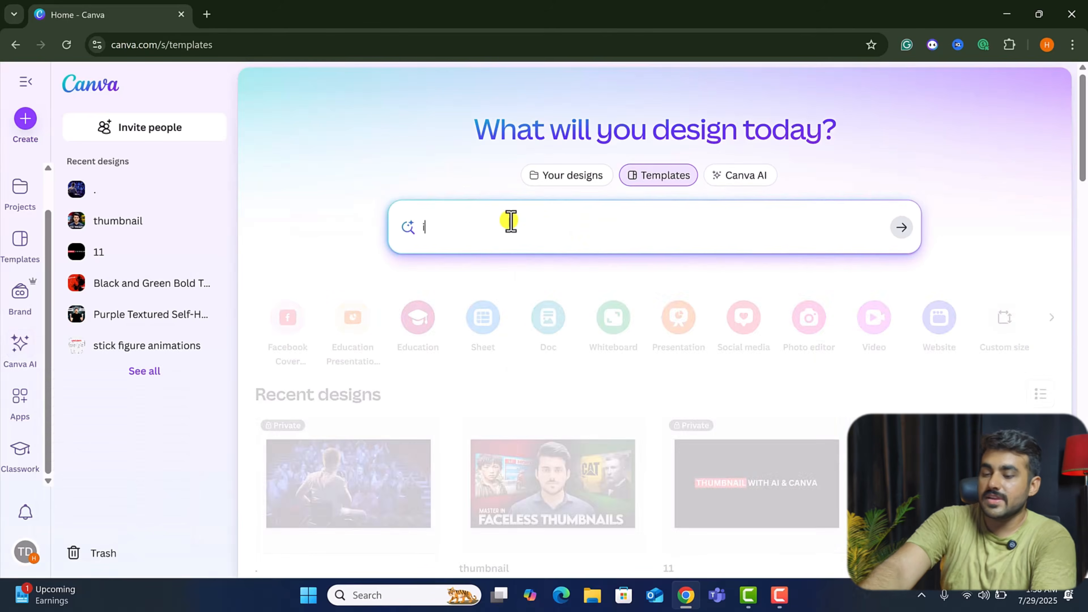
type("nstagram")
key("Return")
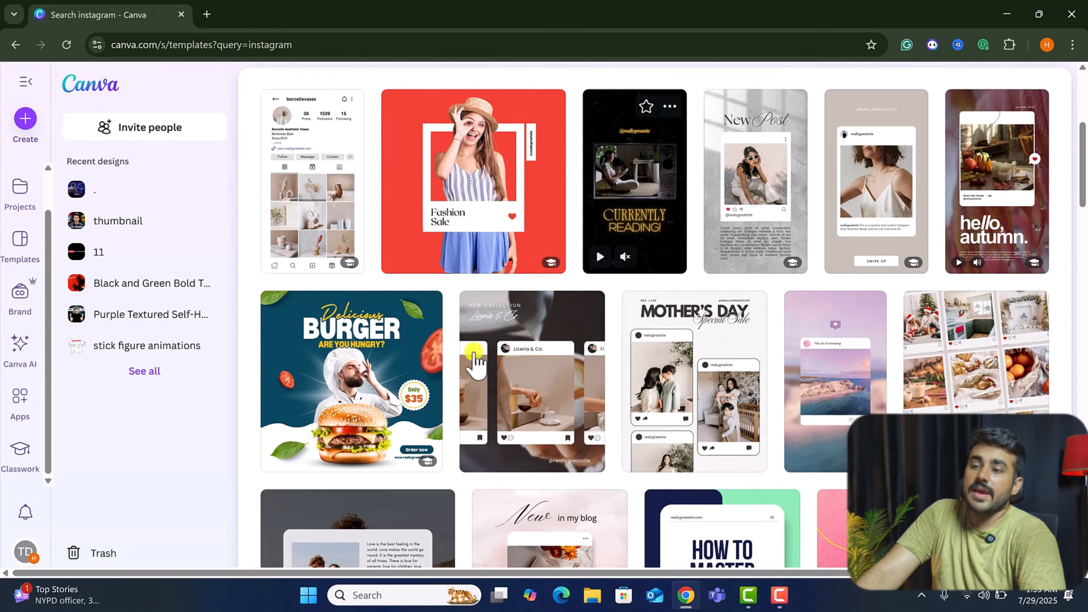
Open the Blue and White Delicious Burger Instagram Post template in the editor to customise it.
left_click(342, 376)
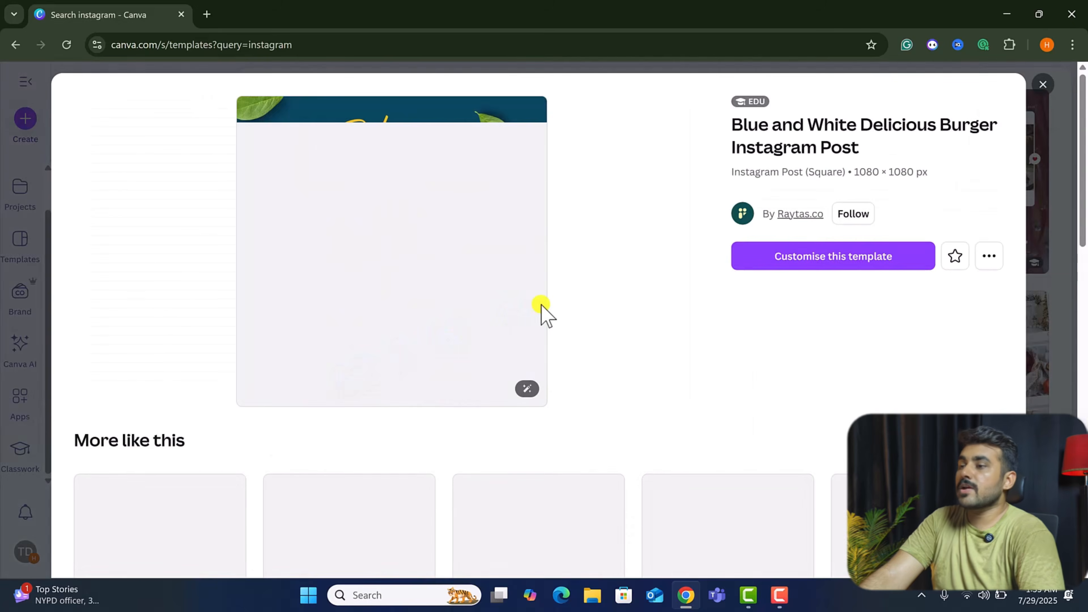
scroll(541, 305, "down", 5)
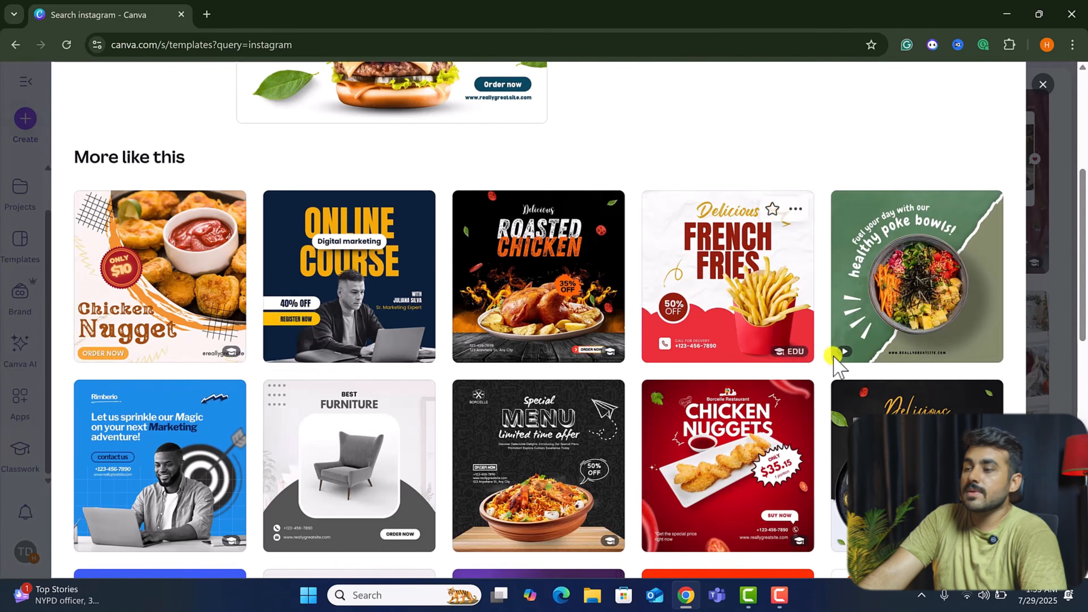
scroll(538, 319, "down", 1)
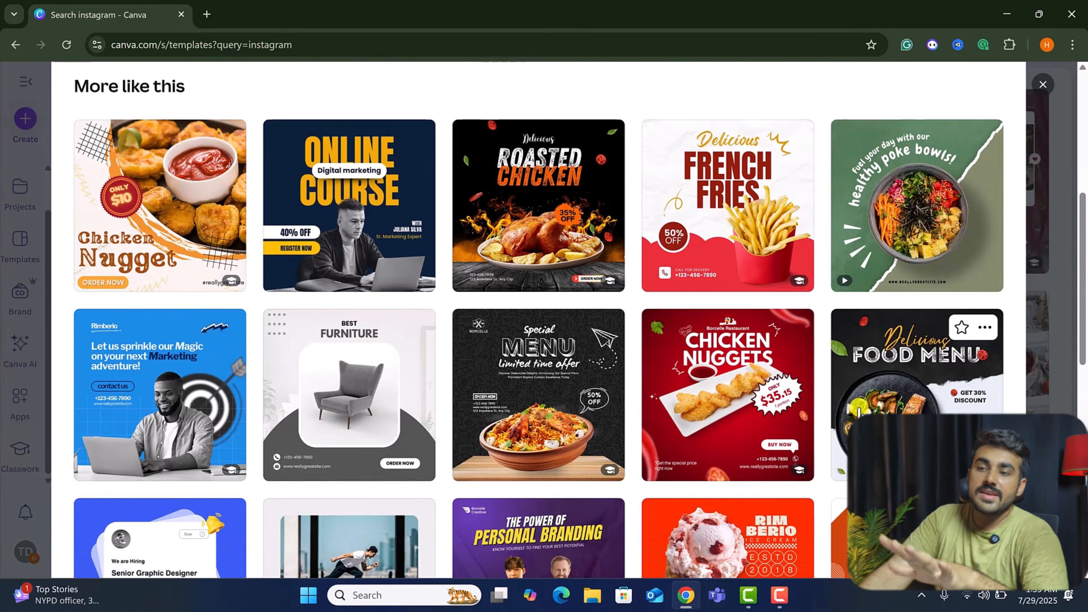
scroll(853, 390, "down", 1)
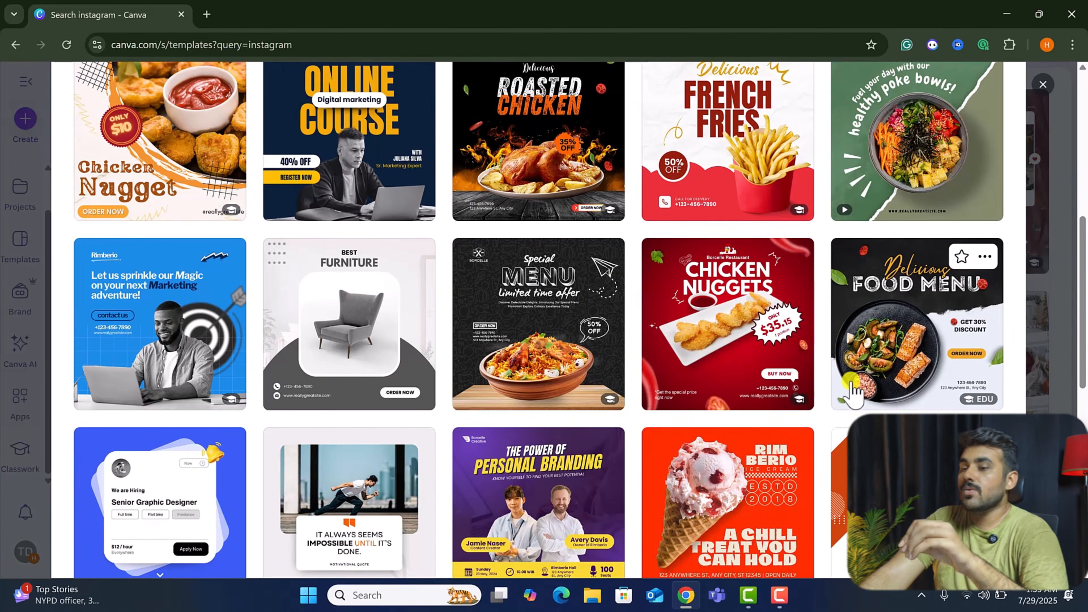
scroll(854, 390, "down", 4)
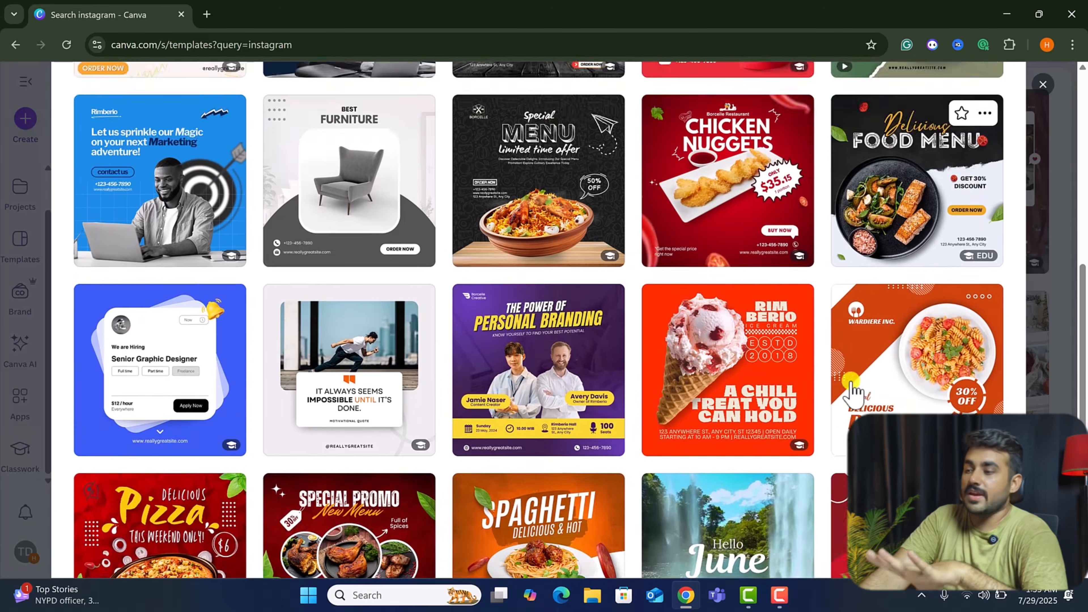
scroll(854, 390, "down", 2)
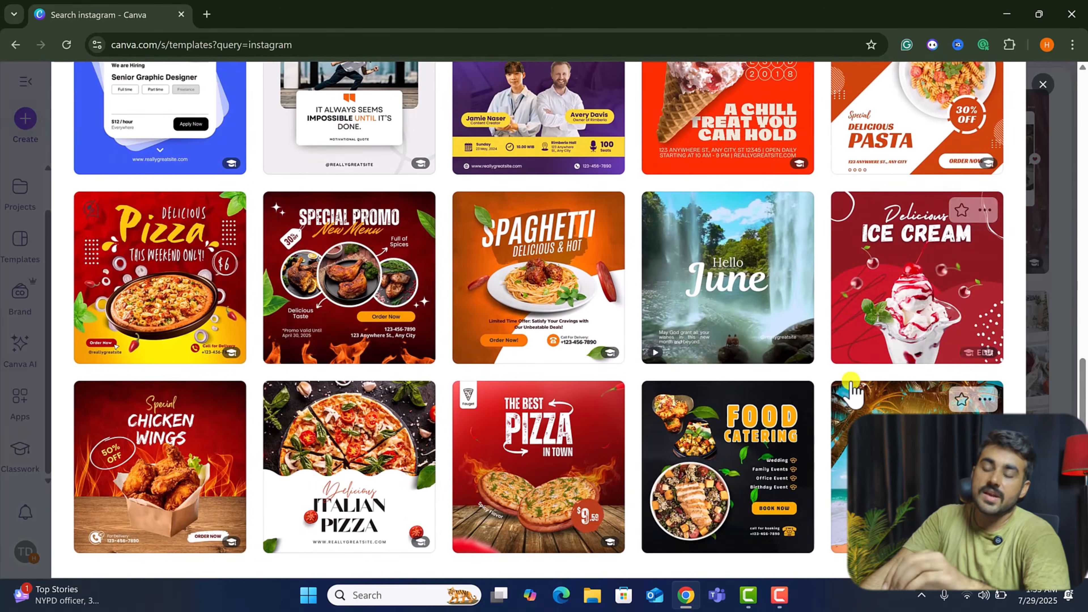
scroll(854, 389, "down", 2)
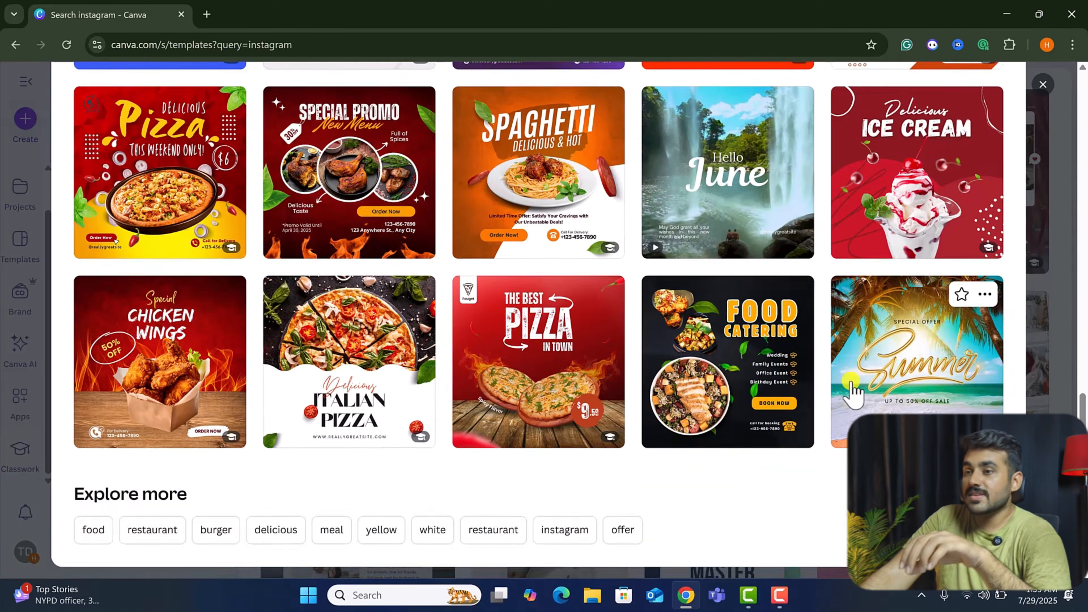
scroll(853, 390, "up", 10)
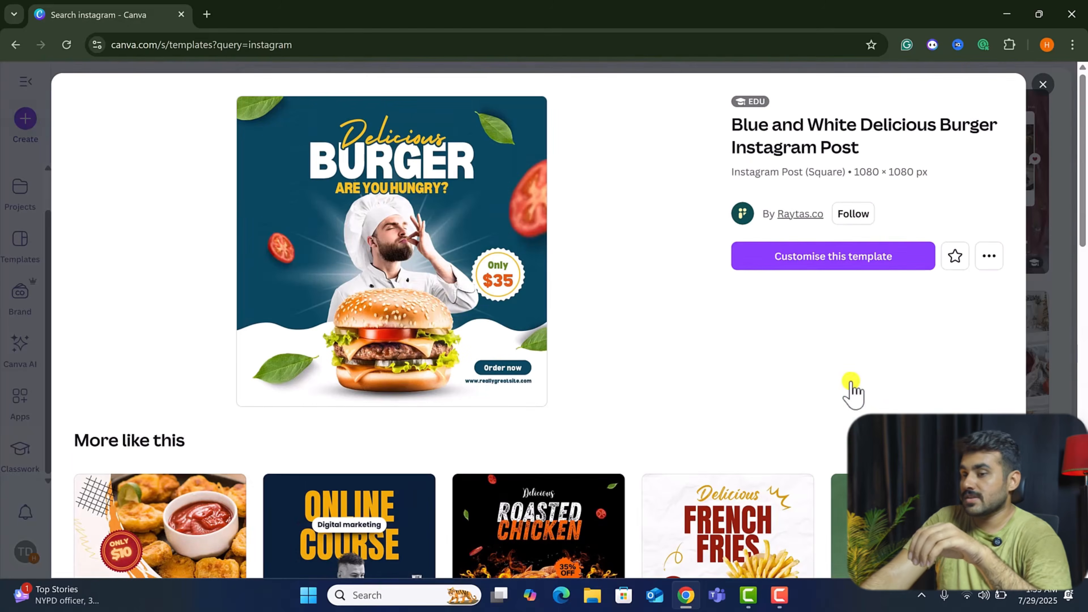
left_click(821, 258)
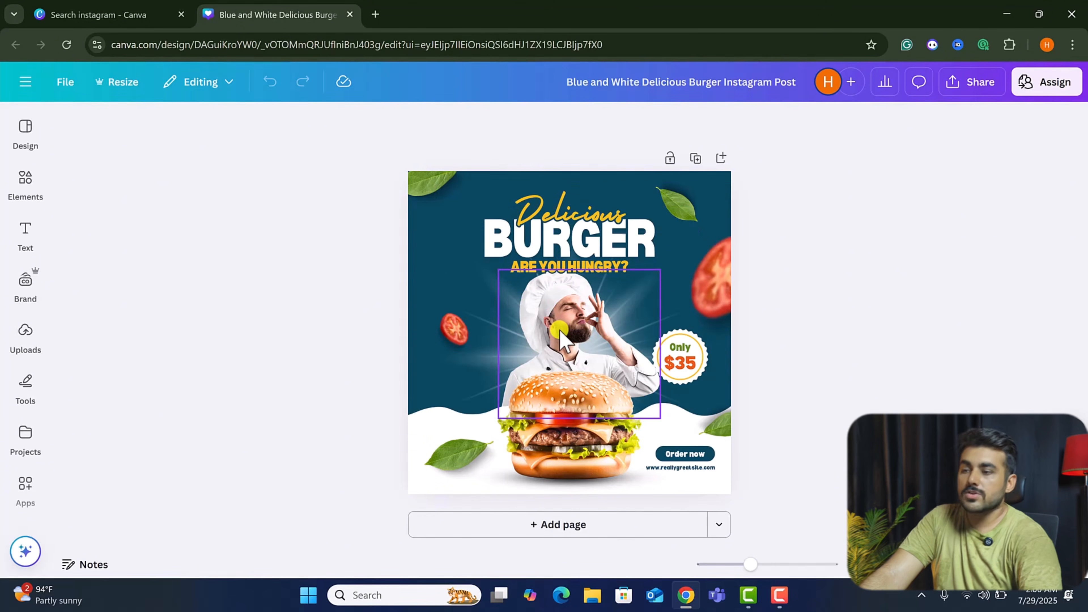
Move the Delicious heading to the left, then undo the move.
scroll(670, 274, "up", 3)
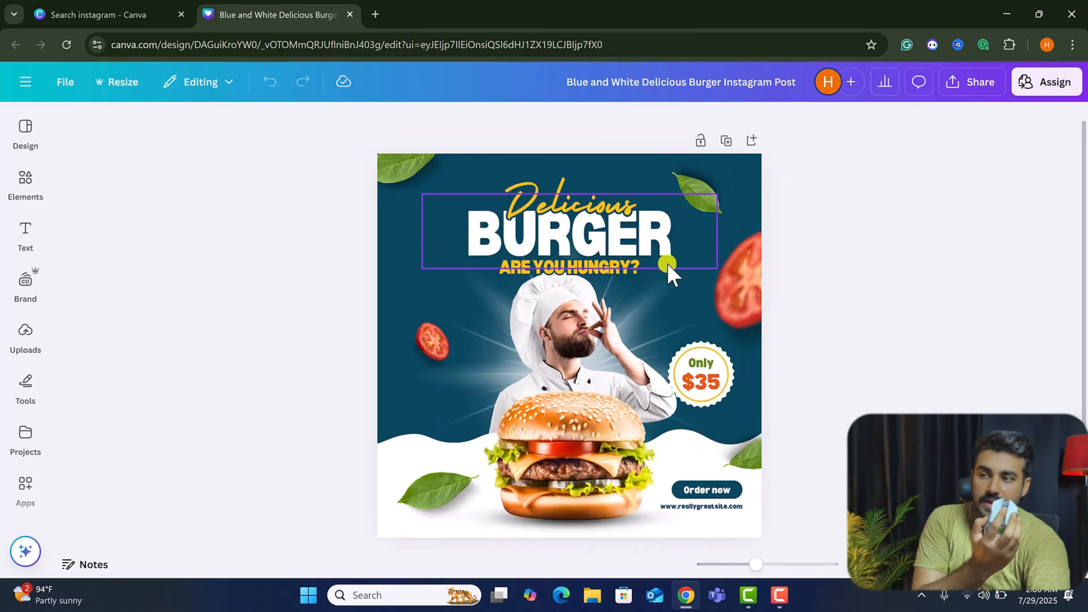
scroll(670, 274, "down", 1)
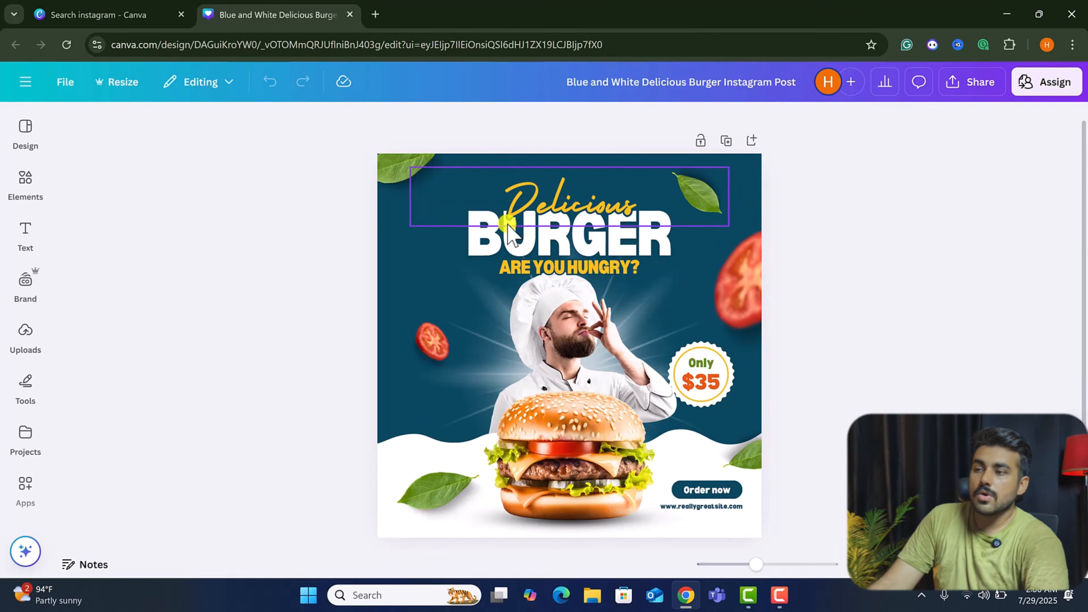
scroll(518, 277, "up", 1)
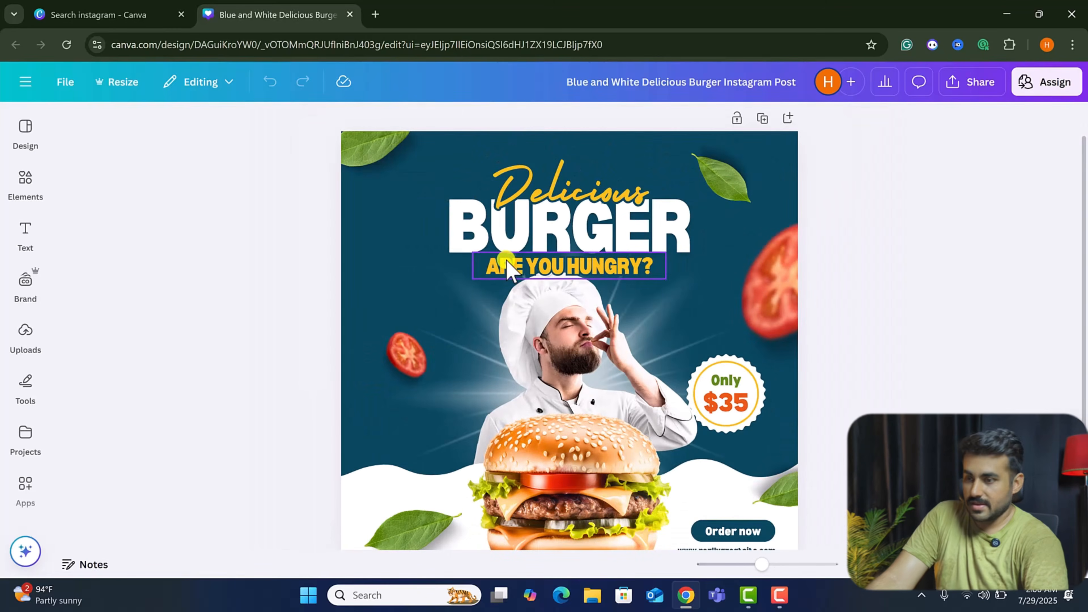
scroll(509, 268, "down", 1)
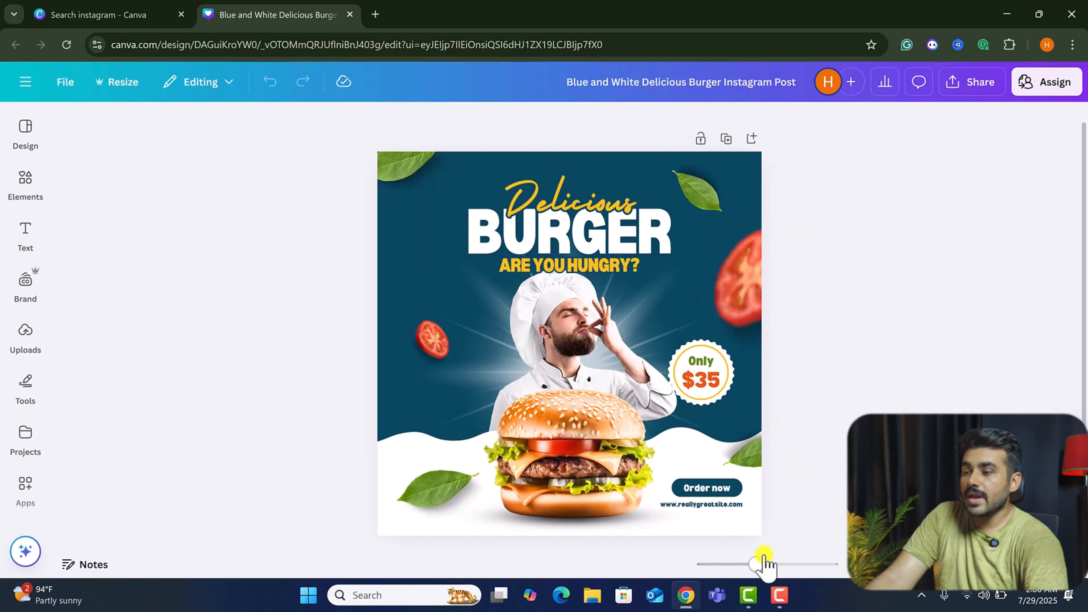
mouse_move(756, 565)
left_mouse_down()
mouse_move(777, 566)
mouse_move(759, 569)
left_mouse_up()
left_click(608, 188)
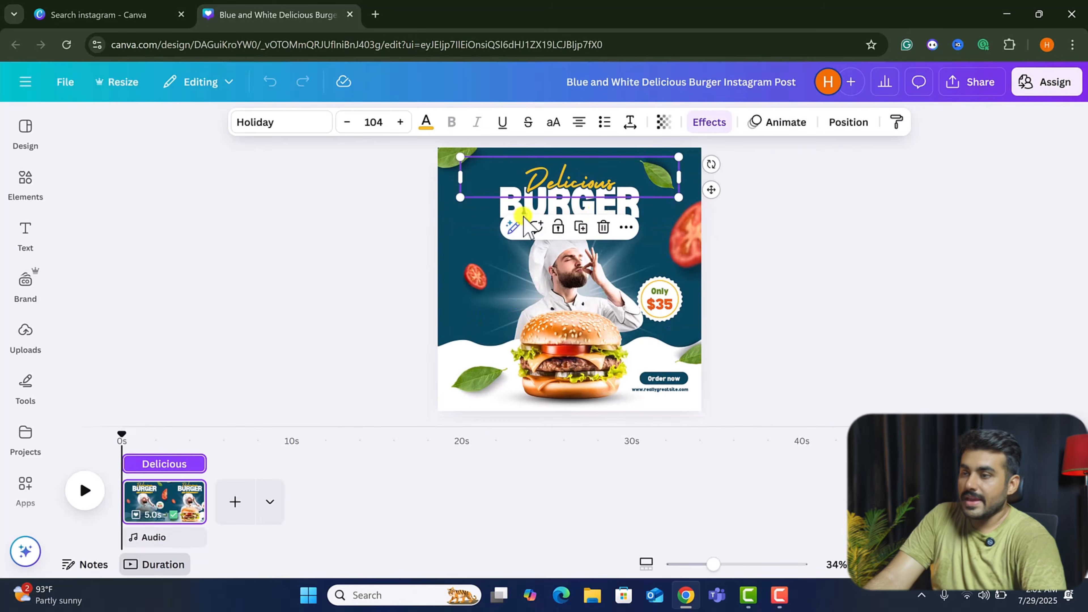
left_click_drag(610, 197, 550, 206)
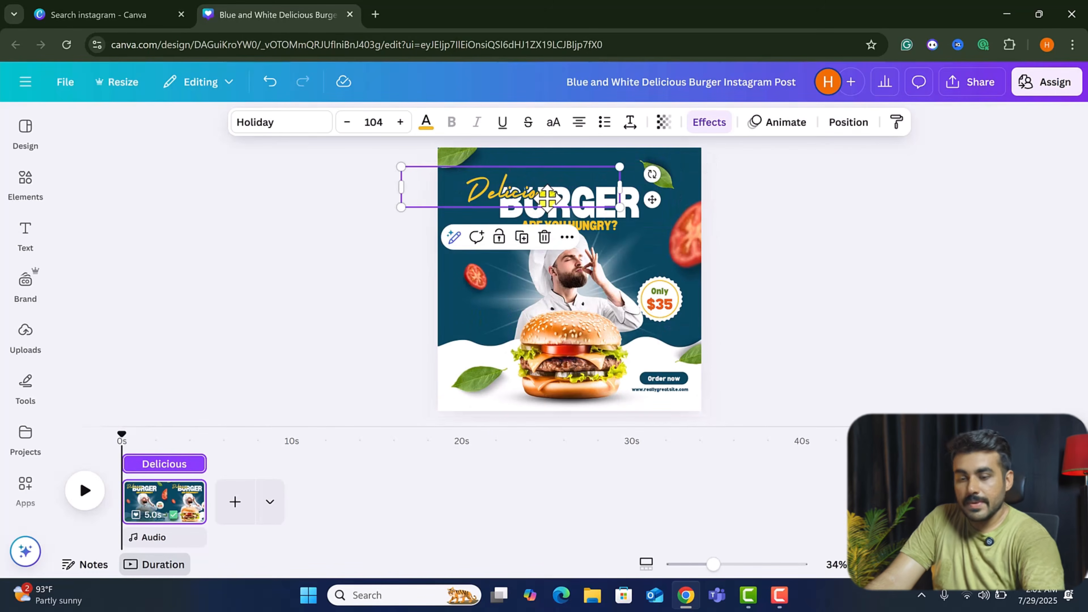
key("ctrl+z")
left_click(452, 160)
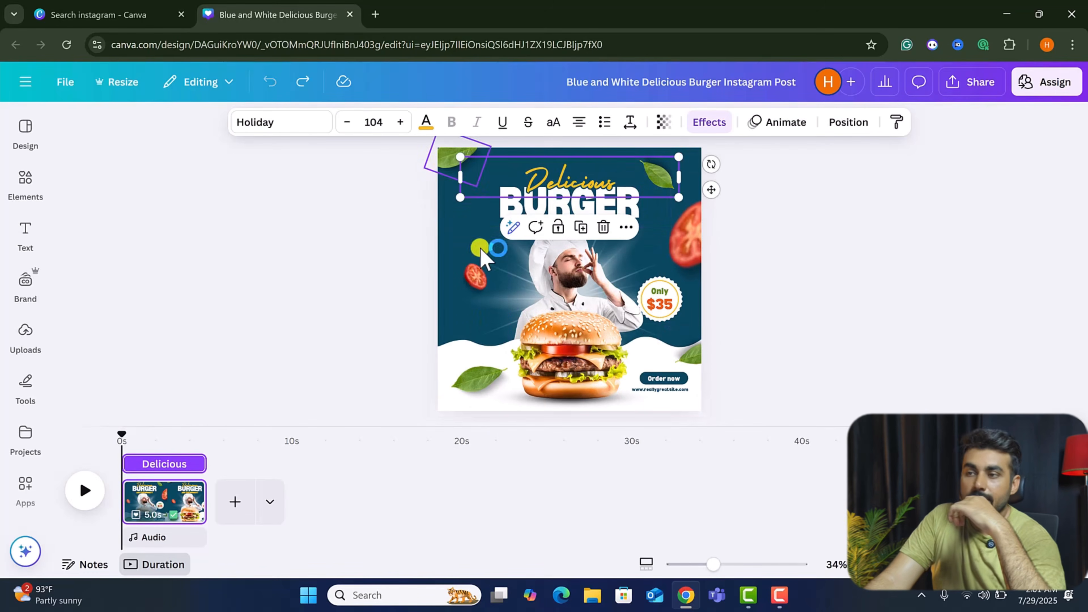
Drag the chef photo across the post, then undo both moves.
left_click(476, 396)
left_click(526, 271)
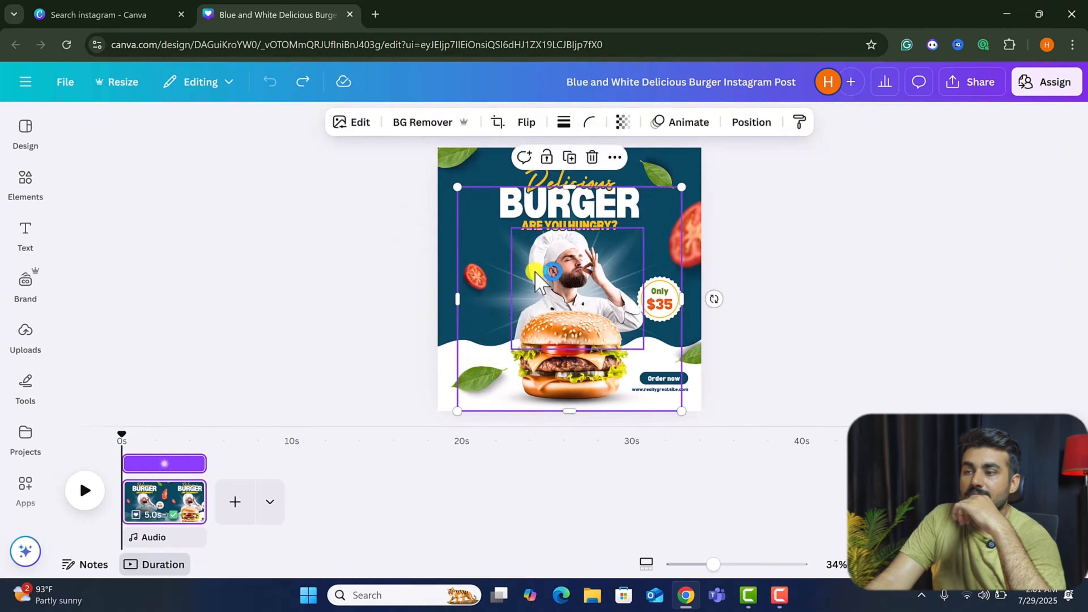
left_click_drag(535, 272, 667, 270)
left_click_drag(536, 262, 577, 262)
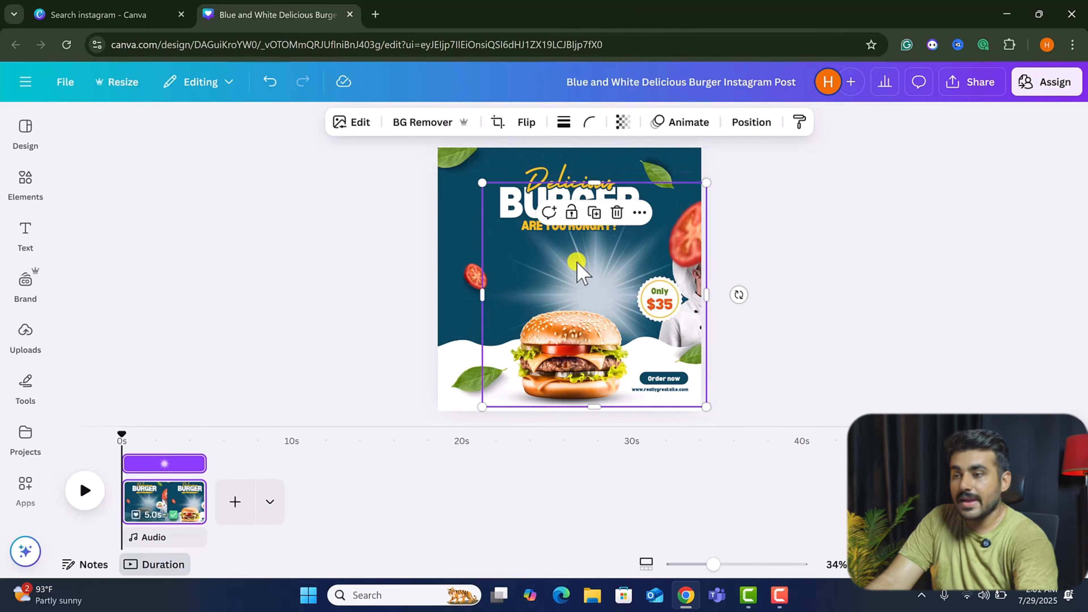
key("ctrl+z")
key("ctrl+z")
Select the tomato and the bottom wave shape to inspect the separate template elements.
left_click(471, 279)
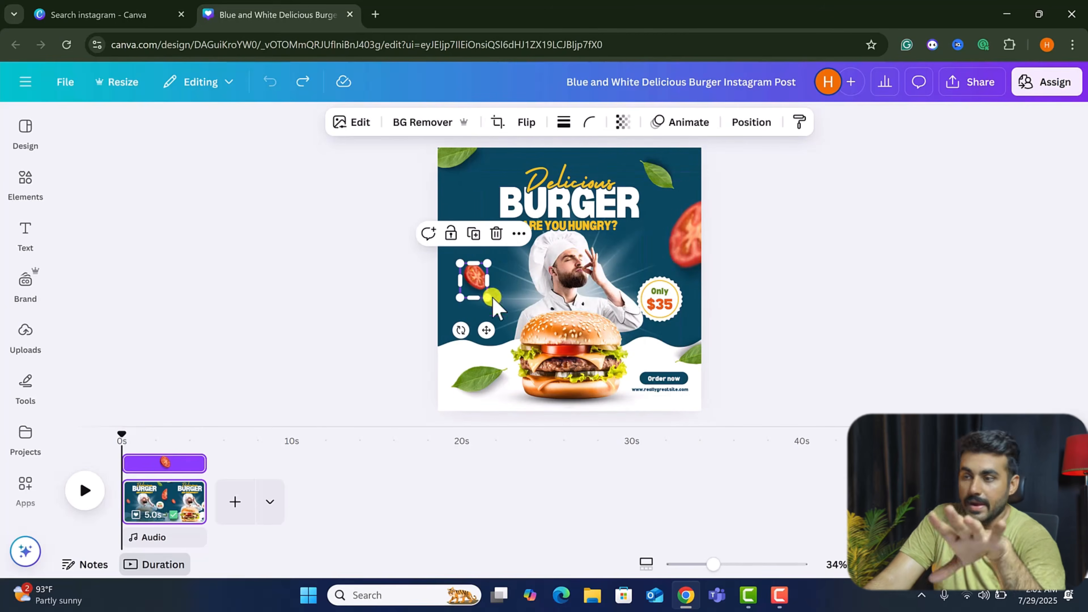
left_click(573, 388)
left_click(678, 405)
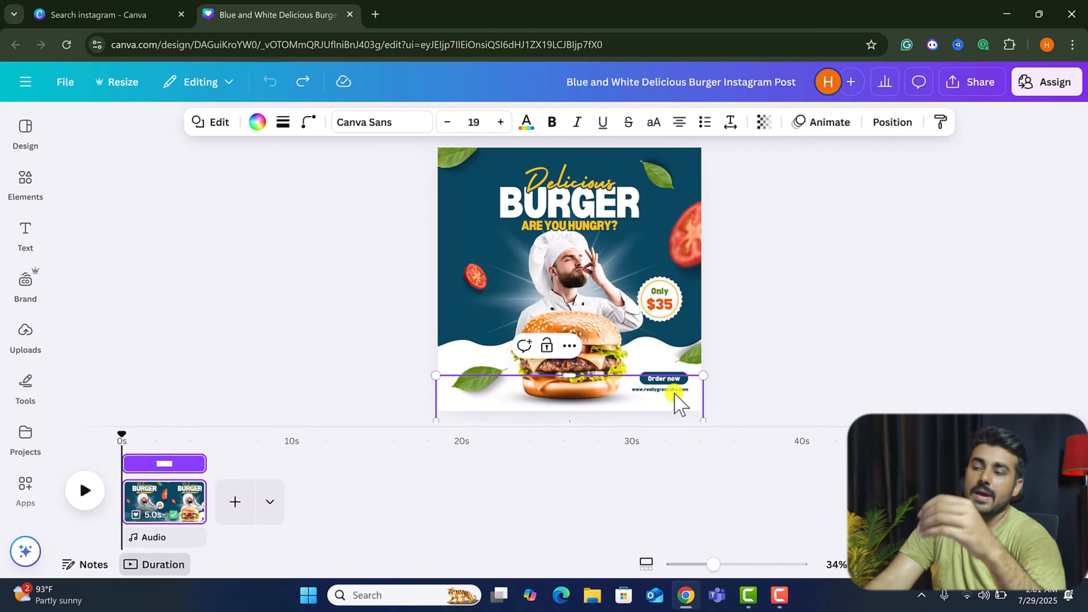
left_click(778, 337)
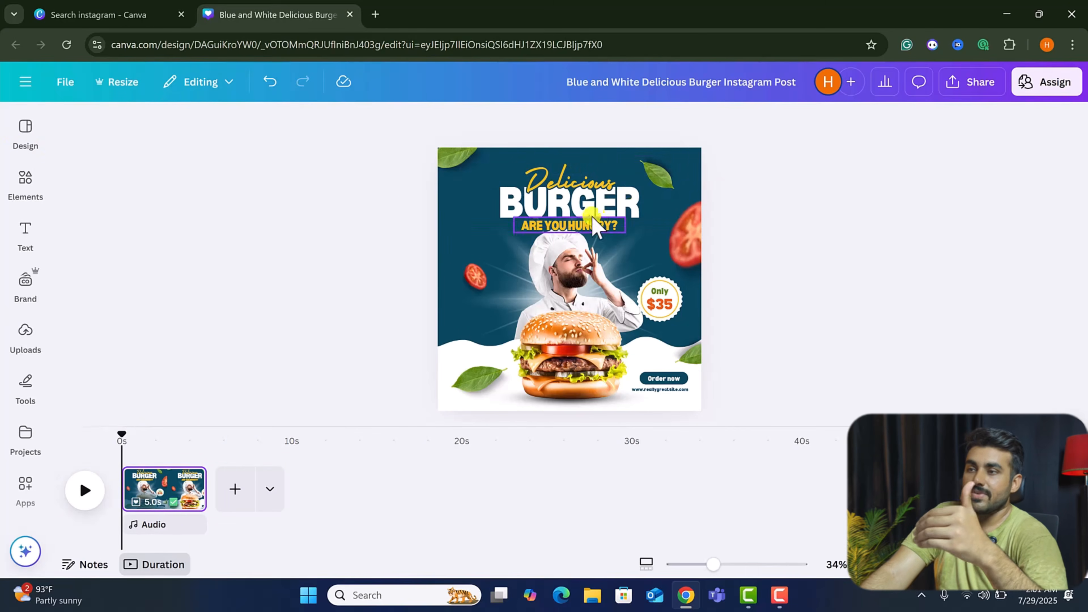
Rename the design as course.
left_click(719, 83)
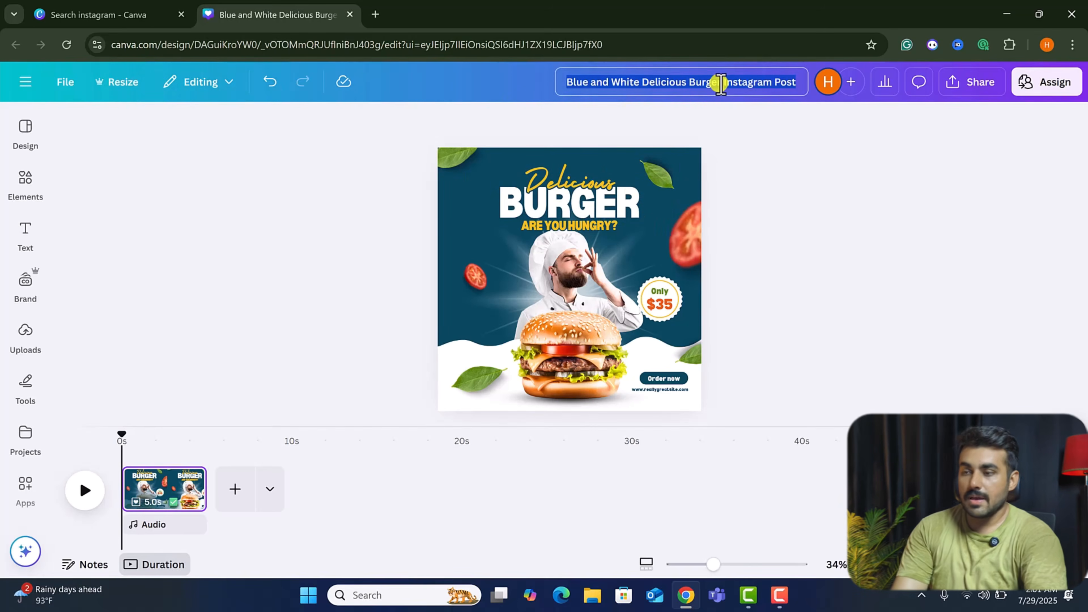
type("course")
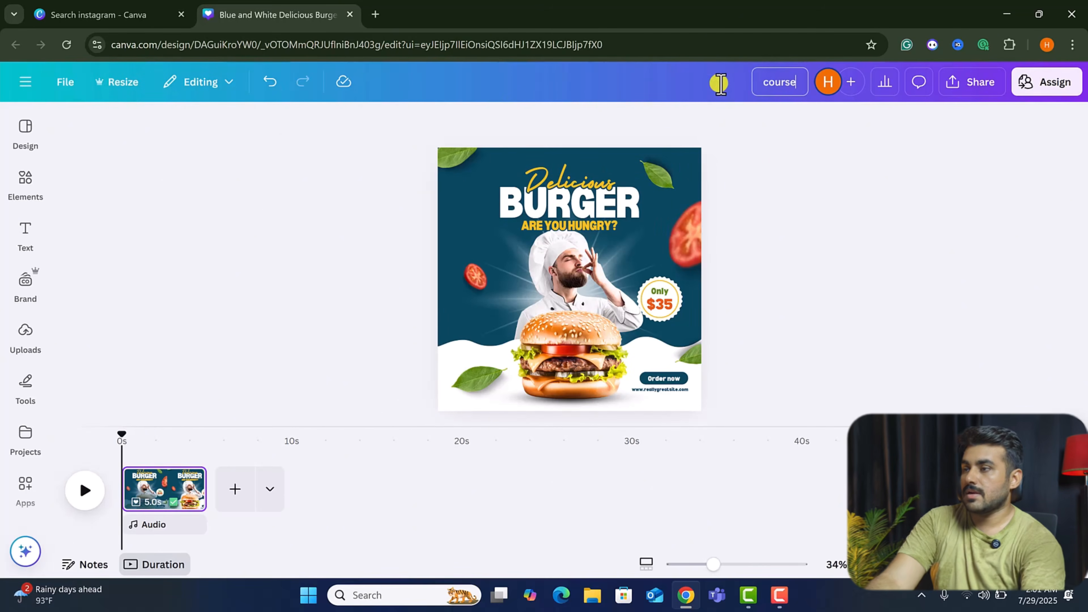
left_click(779, 189)
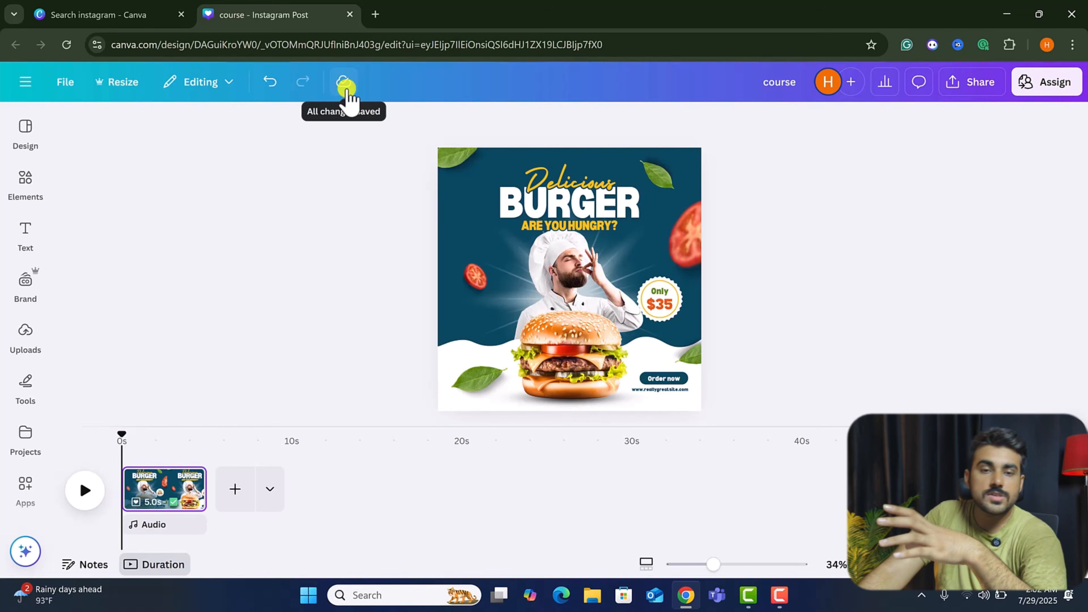
Undo a stray move of the Delicious heading and open the editing mode options.
left_click(496, 182)
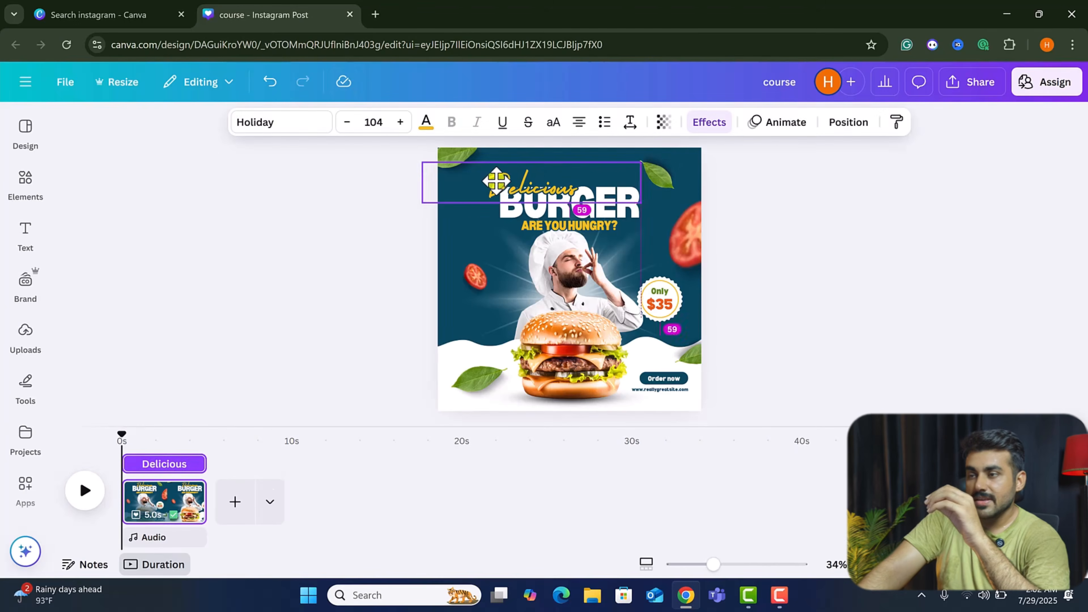
key("ctrl+z")
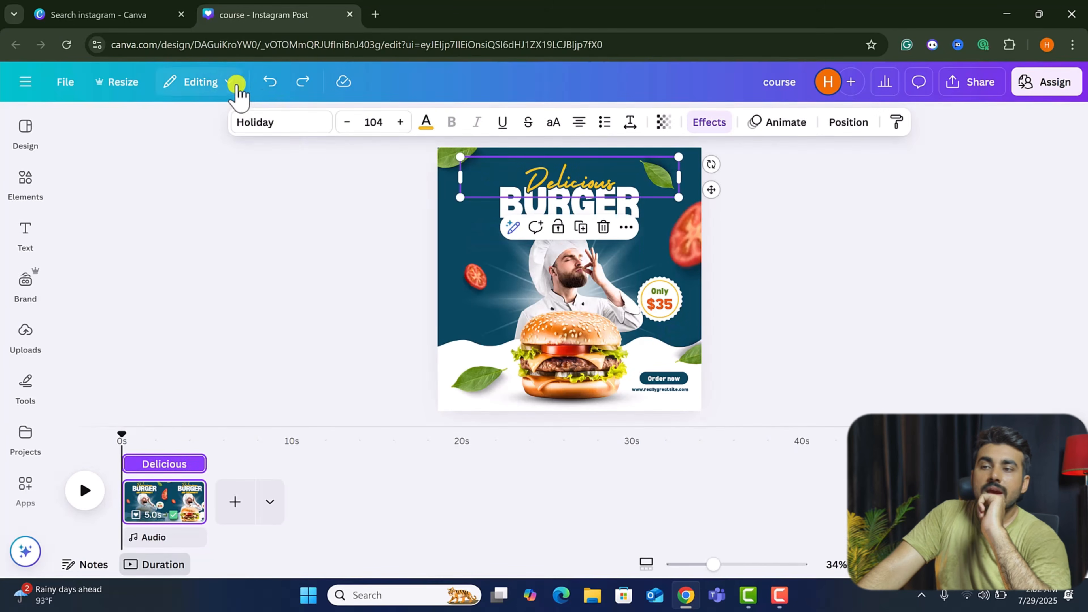
left_click(233, 82)
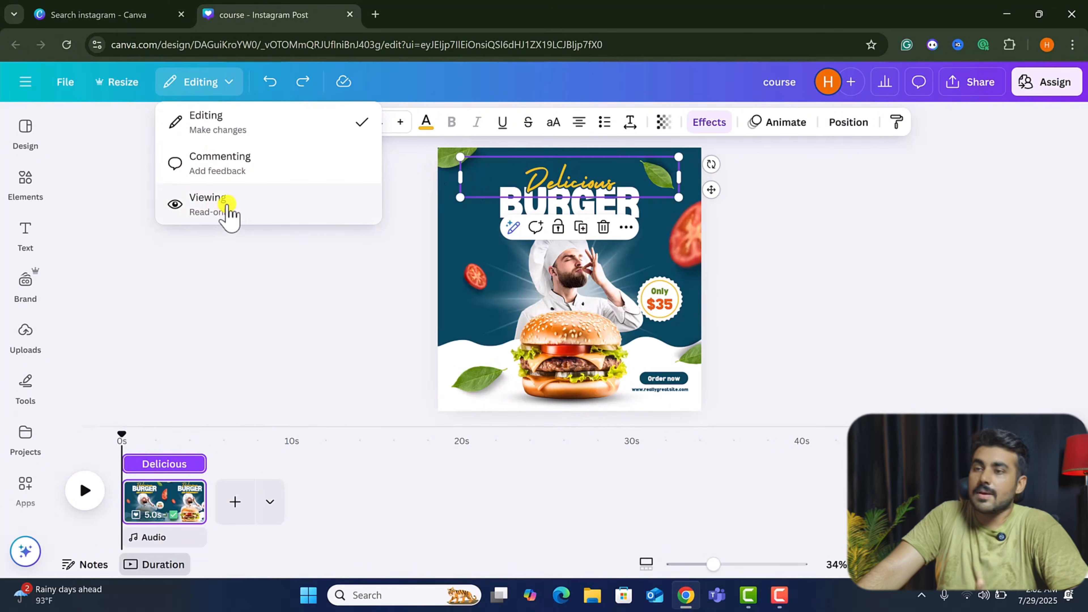
left_click(139, 106)
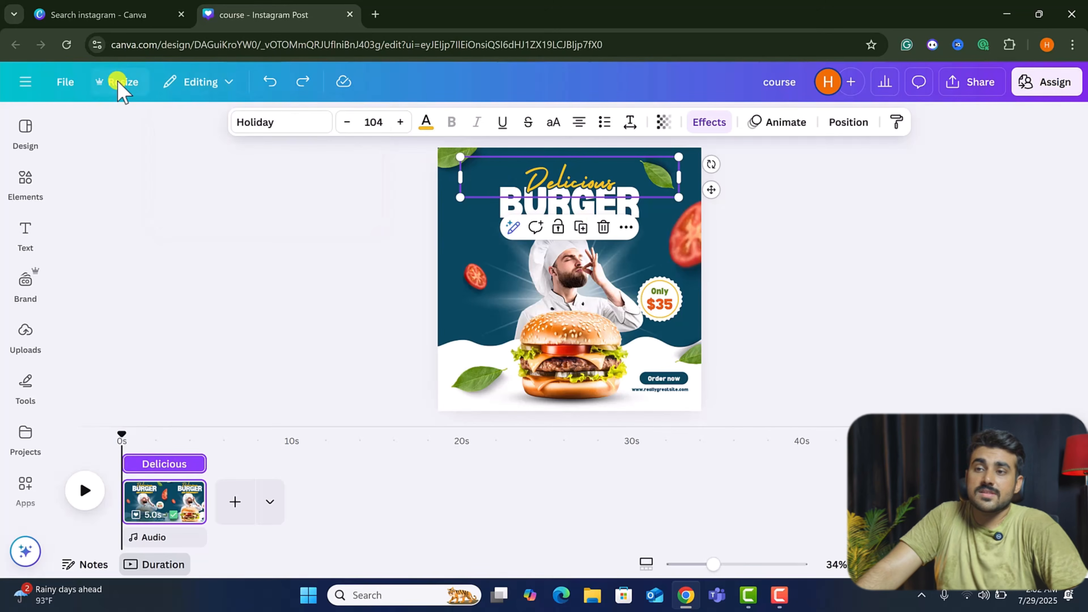
Copy and resize the design to Video (Landscape) 1920 × 1080 px and open the new copy.
left_click(117, 82)
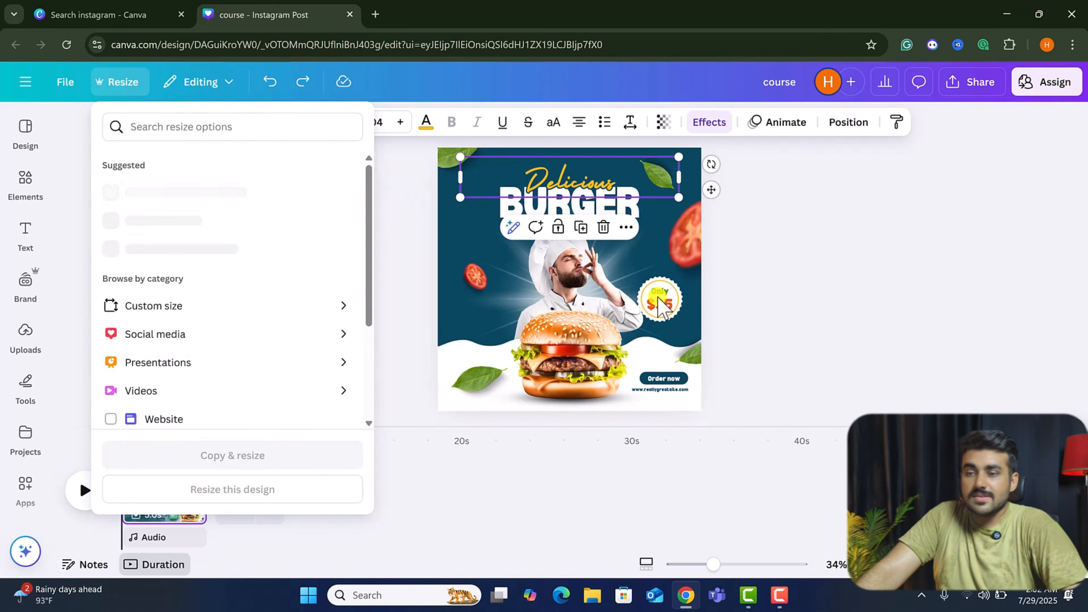
left_click(192, 125)
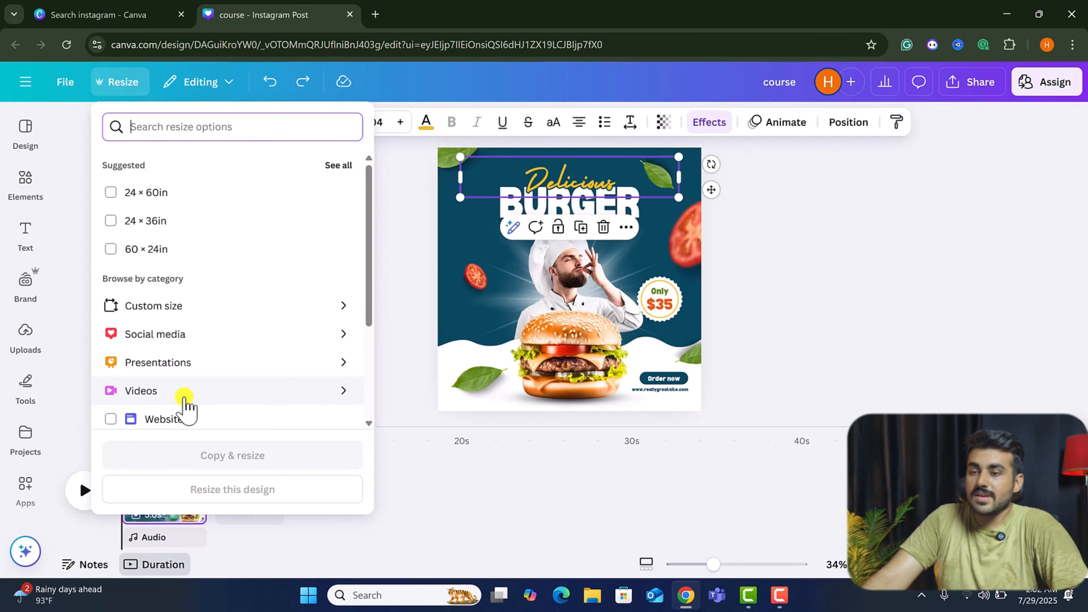
left_click(184, 401)
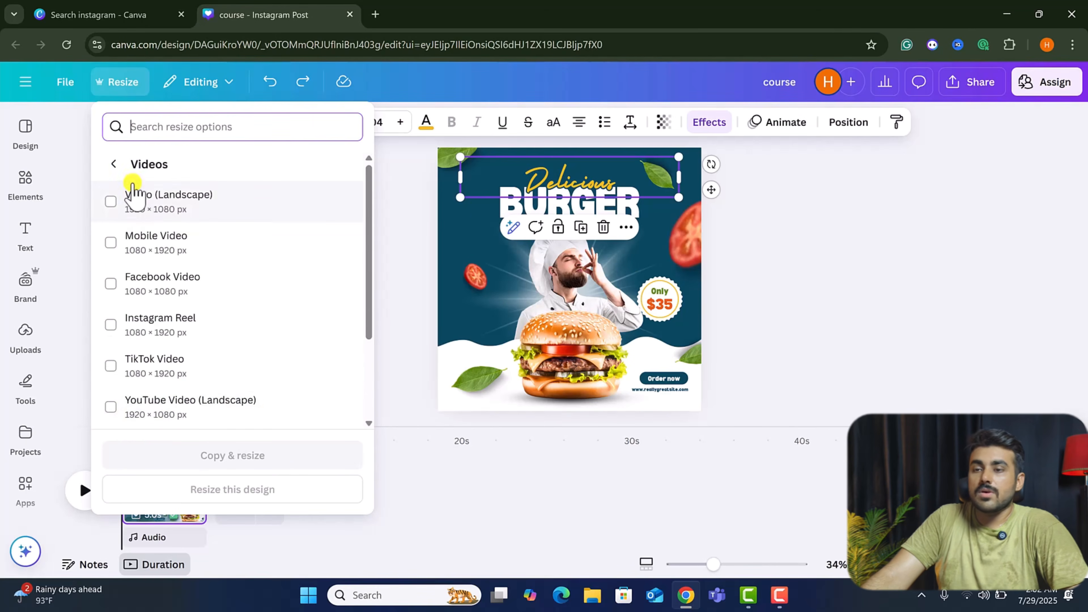
left_click(133, 201)
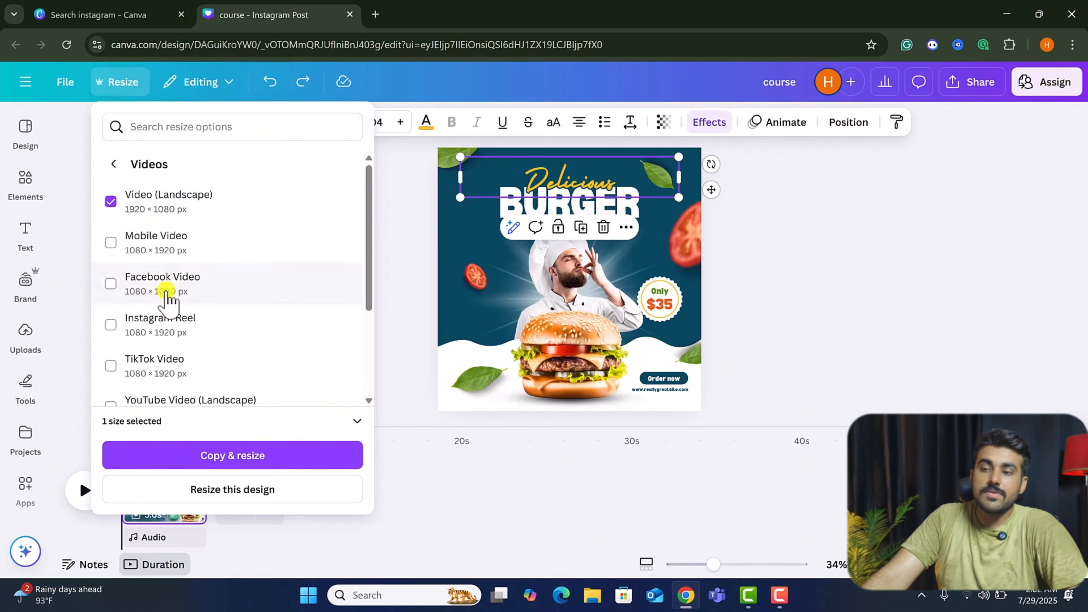
scroll(180, 300, "down", 3)
scroll(189, 351, "up", 3)
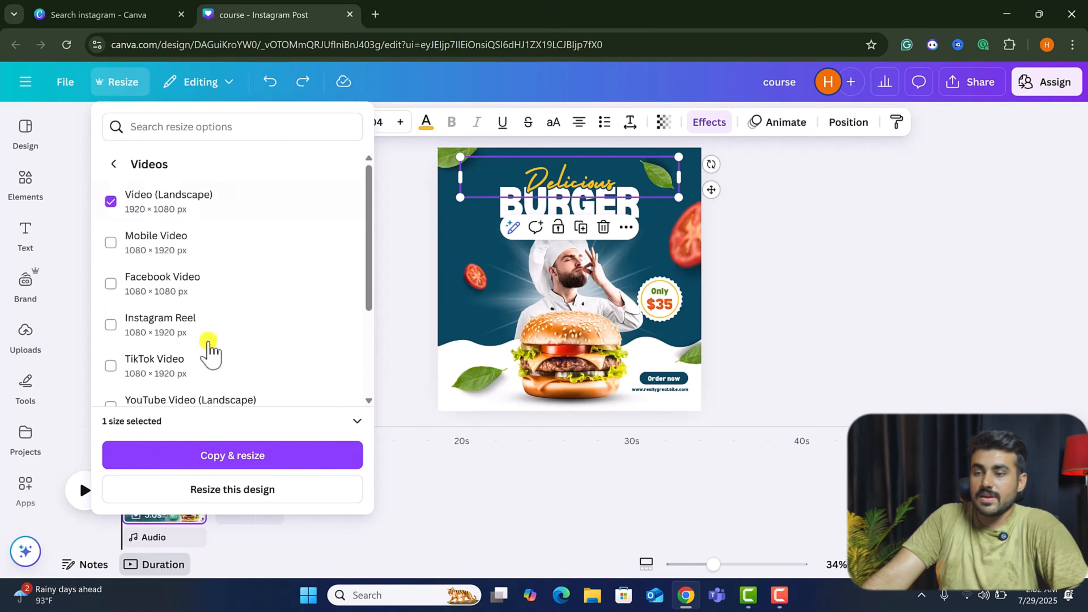
left_click(242, 455)
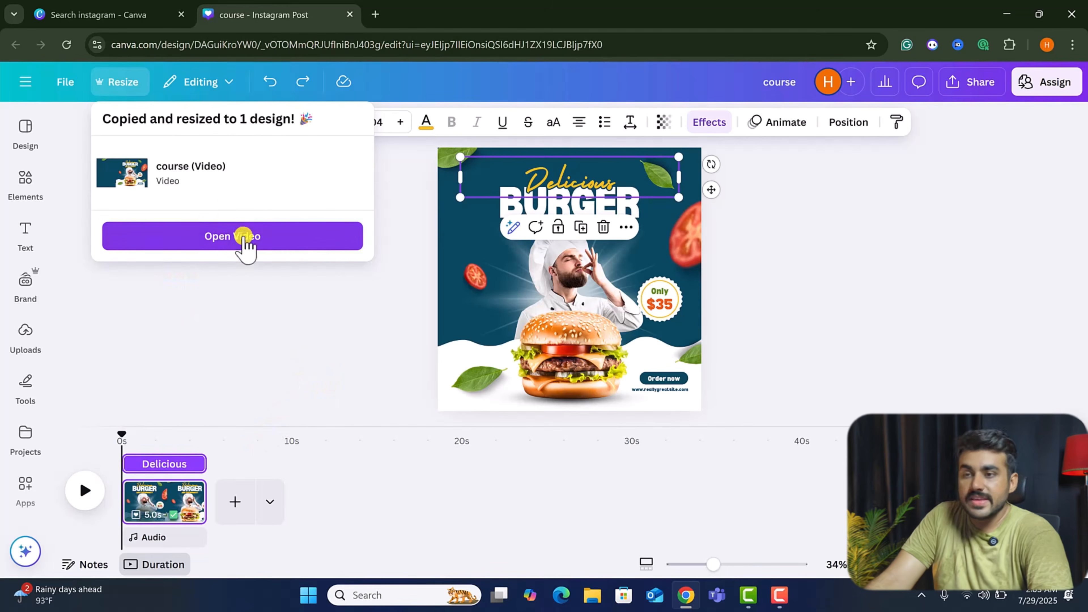
left_click(252, 242)
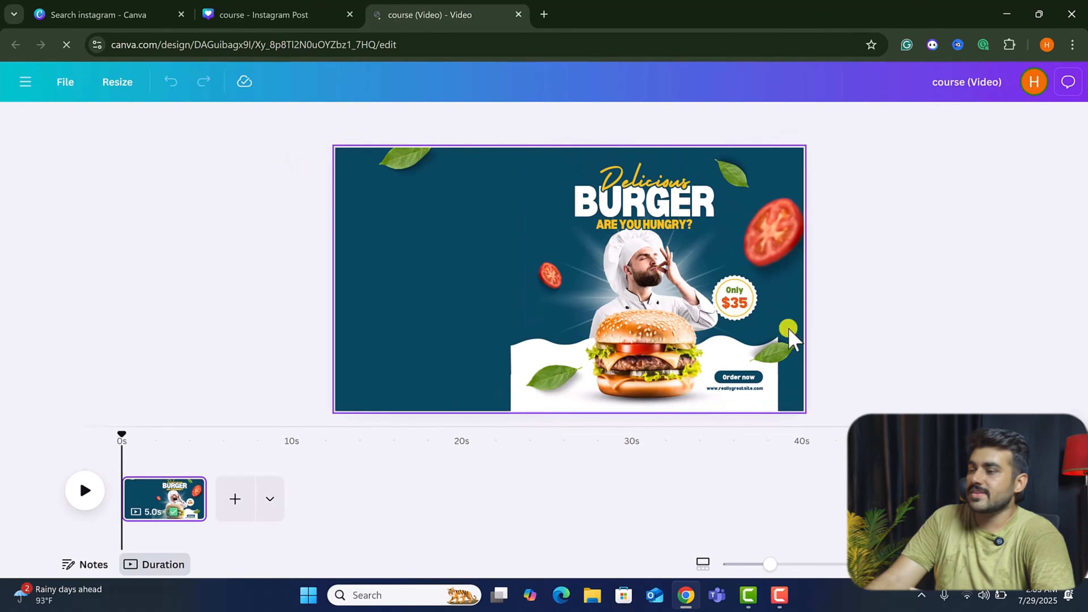
Stretch the bottom white banner and wave shape across the full width of the landscape video.
left_click(523, 405)
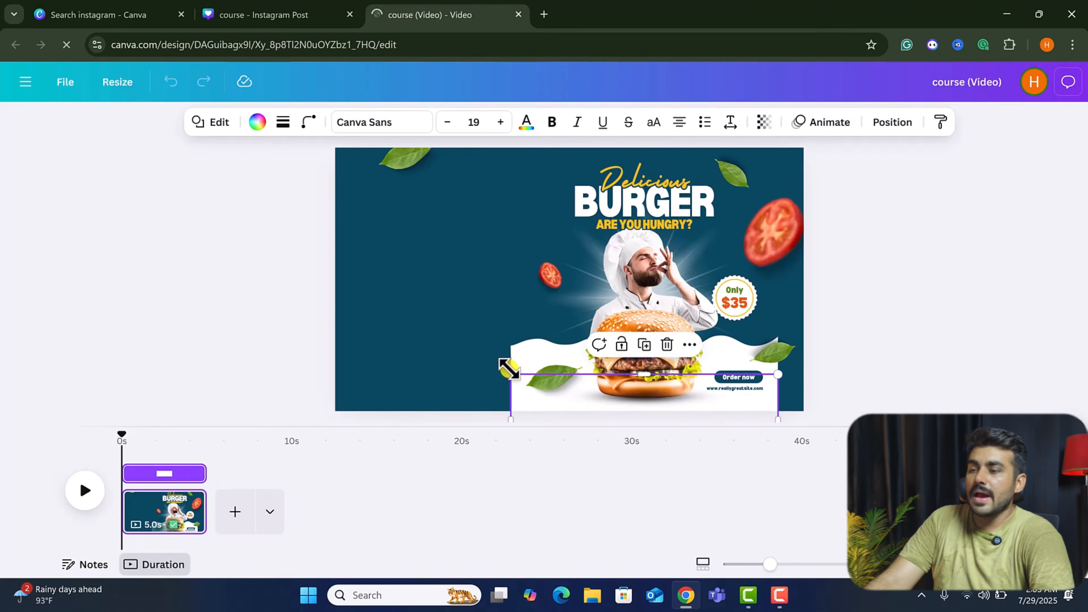
left_click_drag(507, 373, 335, 373)
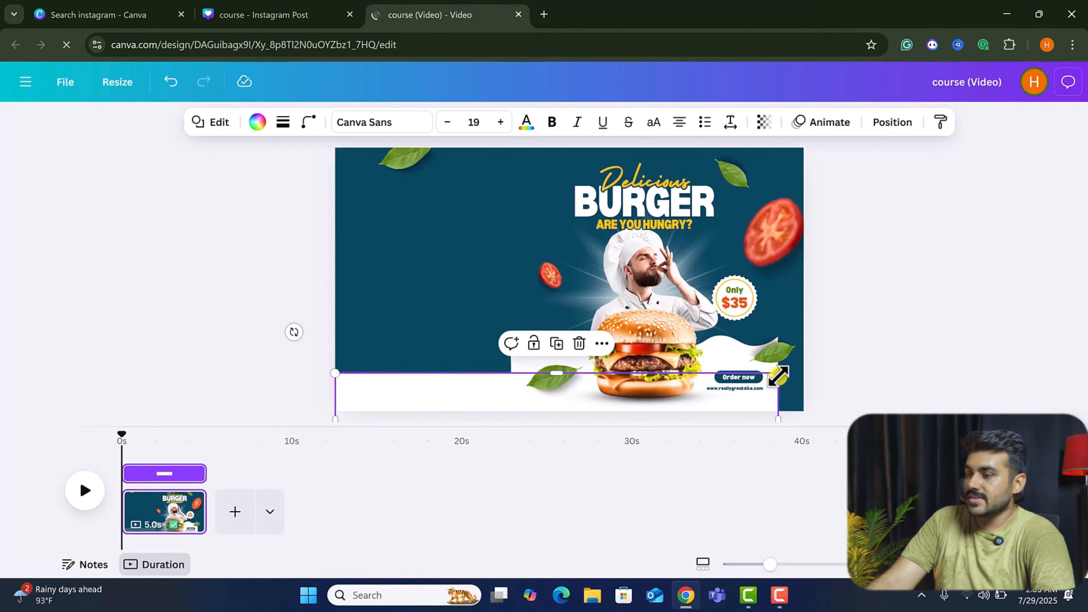
left_click_drag(811, 372, 835, 407)
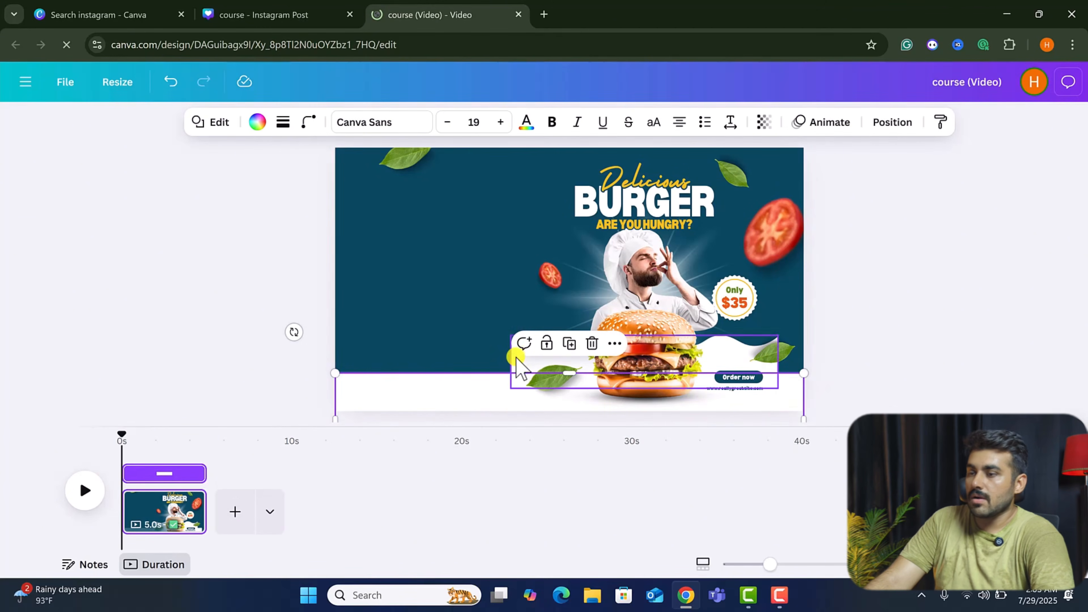
left_click(512, 365)
left_click_drag(507, 338, 307, 377)
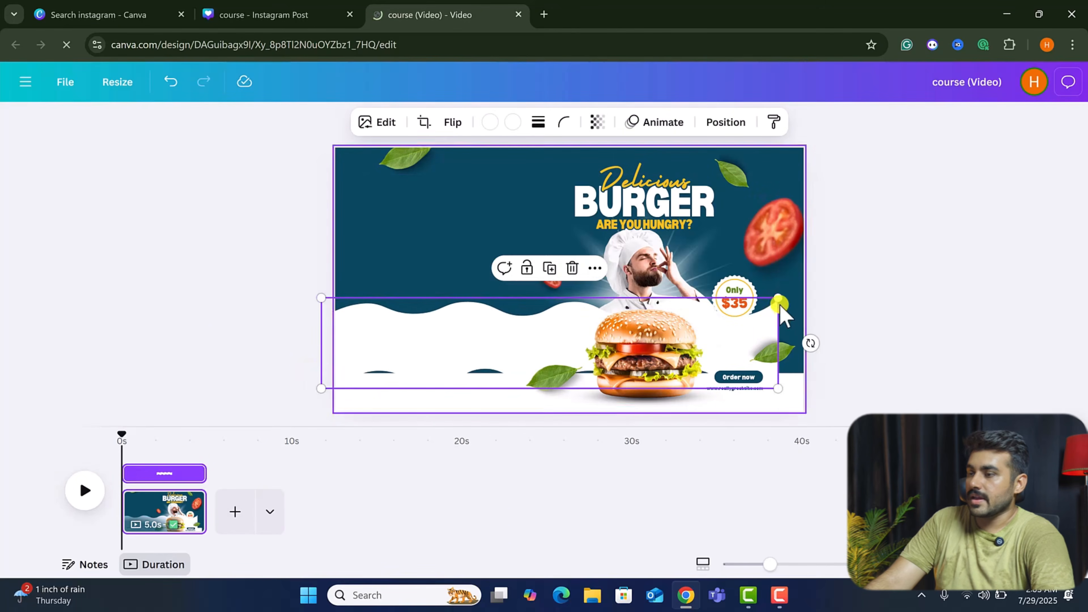
Rearrange the layout with the chef photo on the left and the burger on the right.
left_click_drag(779, 302, 812, 293)
left_click_drag(554, 338, 557, 380)
left_click_drag(642, 356, 415, 297)
left_click_drag(474, 326, 573, 400)
left_click_drag(507, 357, 811, 371)
left_click_drag(649, 298, 423, 299)
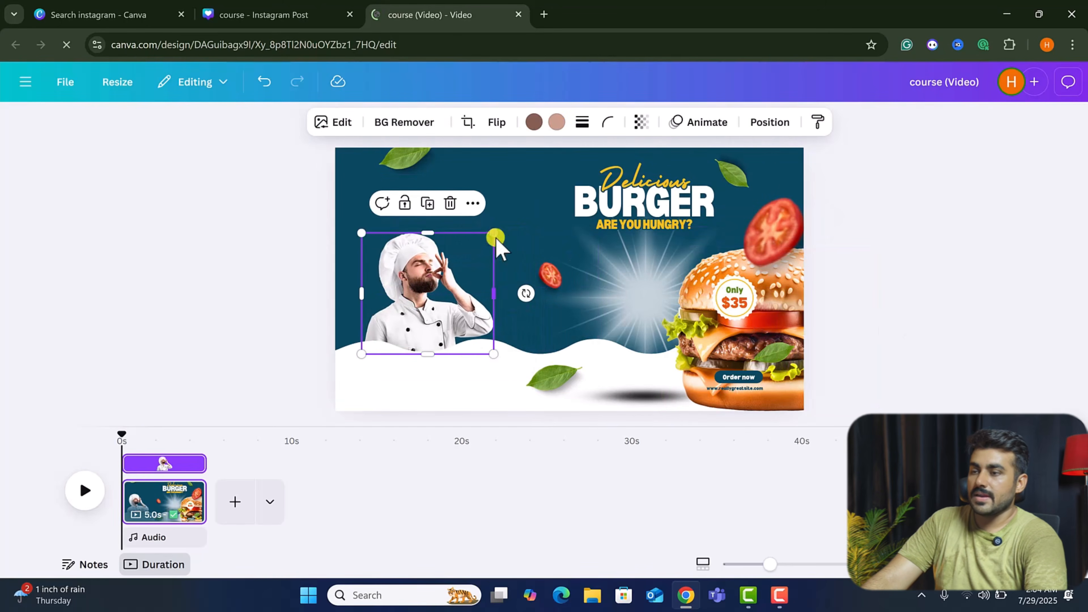
Enlarge the chef photo and align it with its glow at the left of the video.
left_click_drag(522, 214, 577, 156)
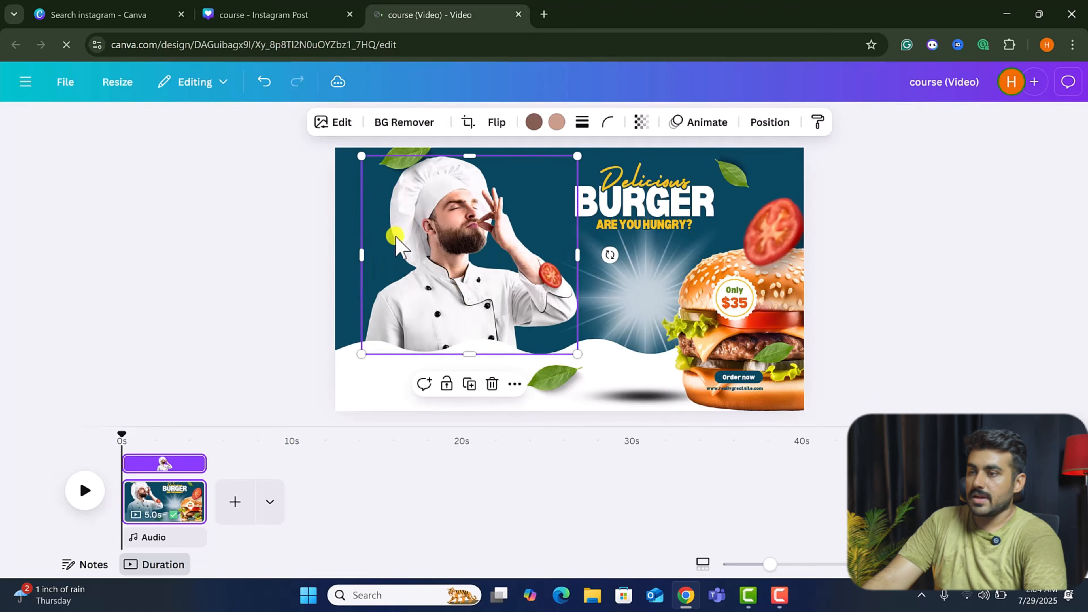
left_click_drag(457, 230, 454, 250)
left_click(617, 295)
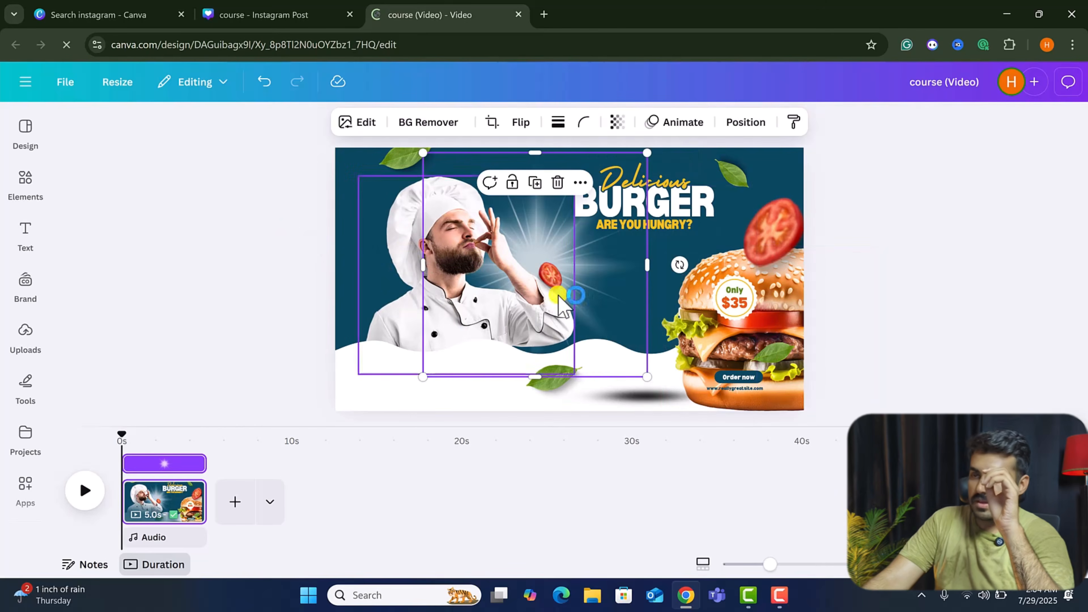
left_click_drag(573, 291, 477, 302)
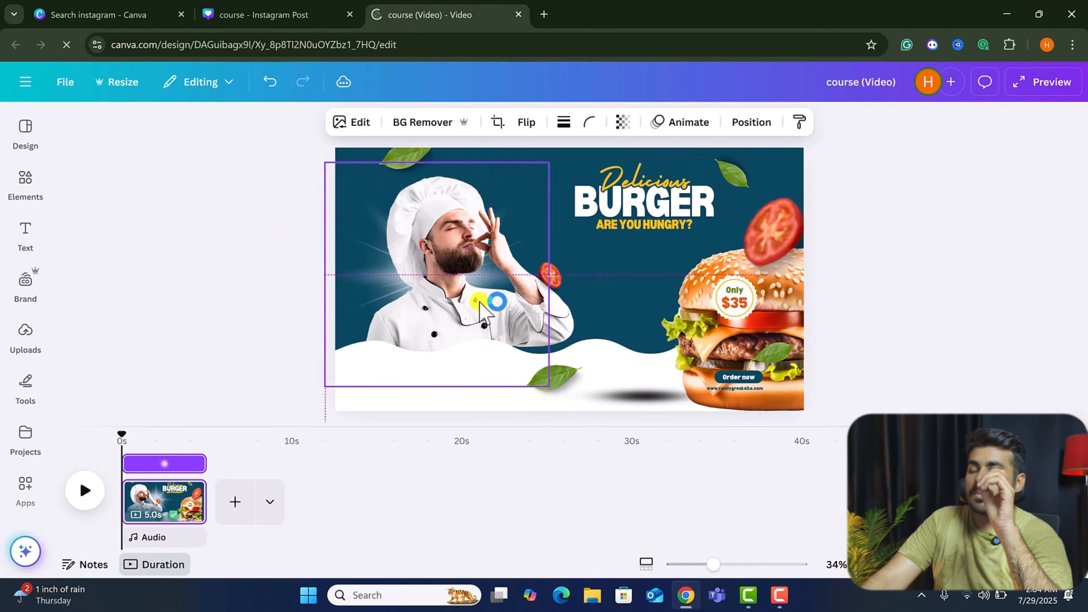
left_click(743, 335)
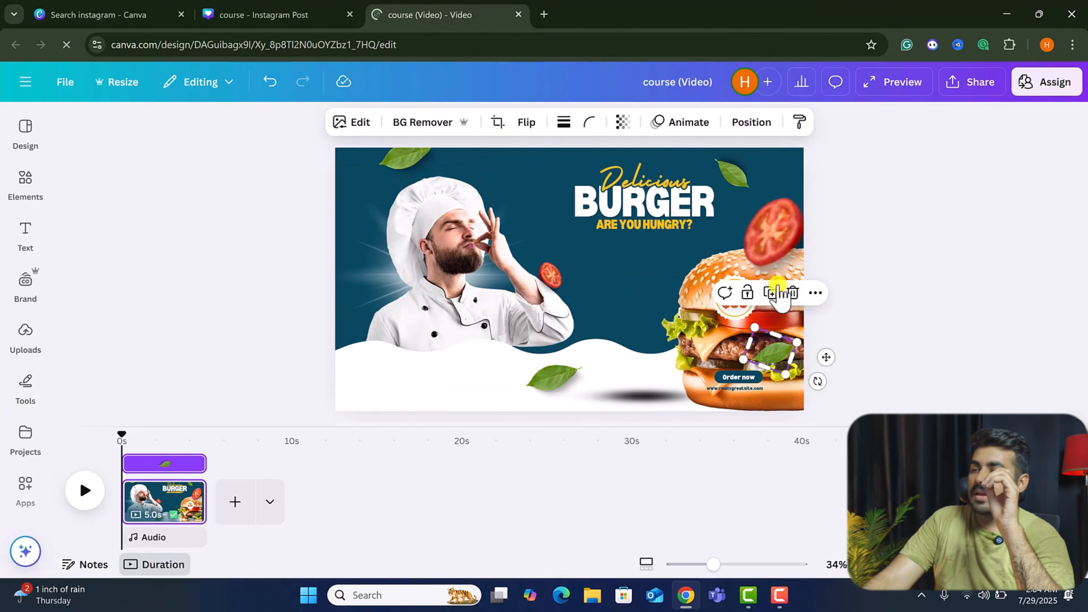
Move the burger left beside the chef and enlarge the Only $35 price badge to its right.
left_click_drag(694, 296, 569, 296)
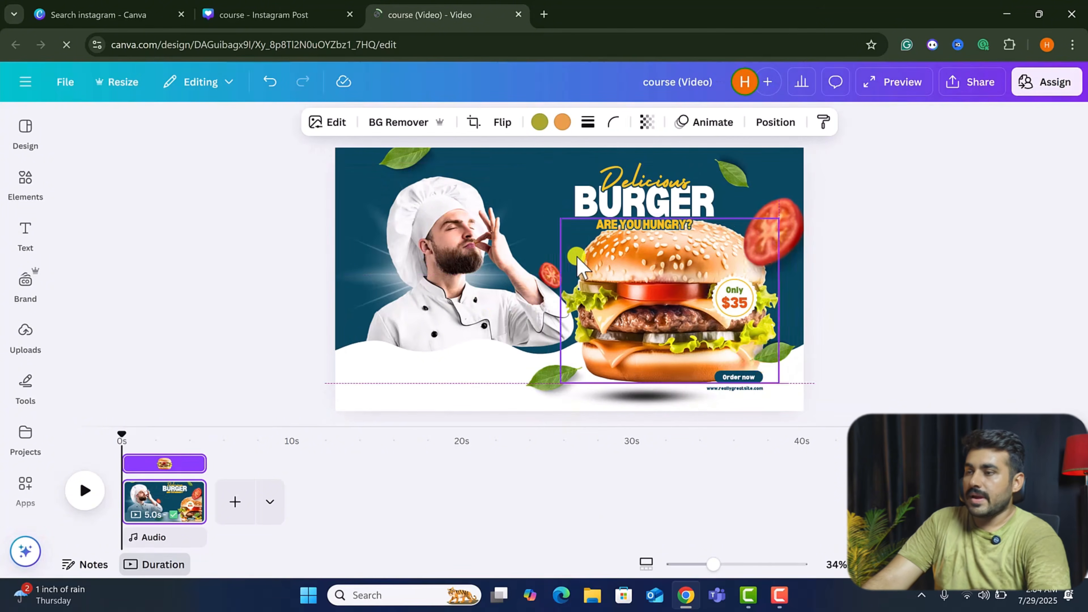
left_click(775, 302)
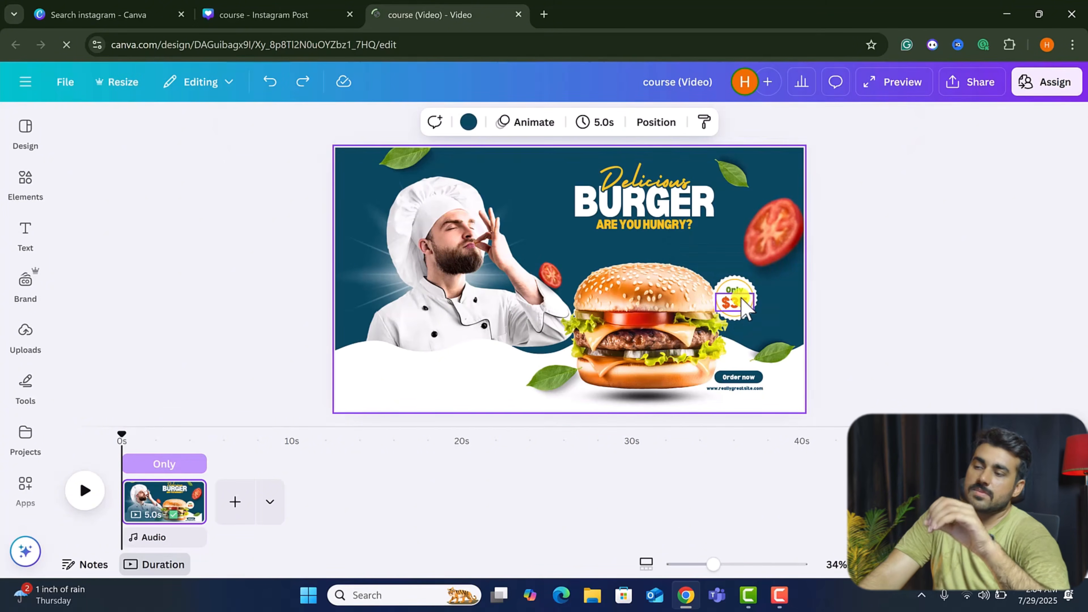
left_click(767, 310)
left_click_drag(770, 312, 724, 296)
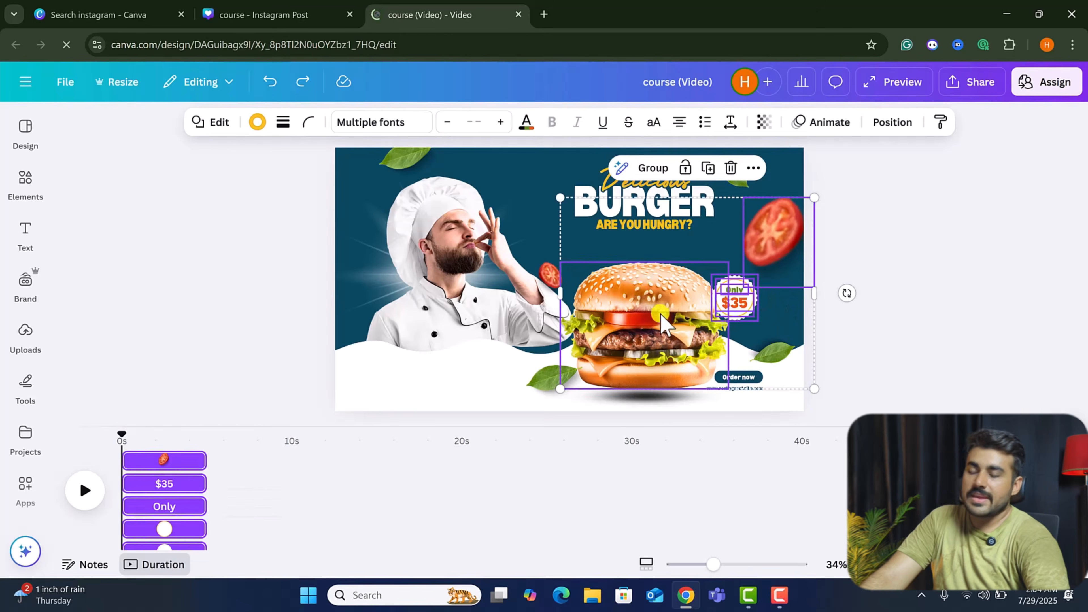
left_click(638, 294)
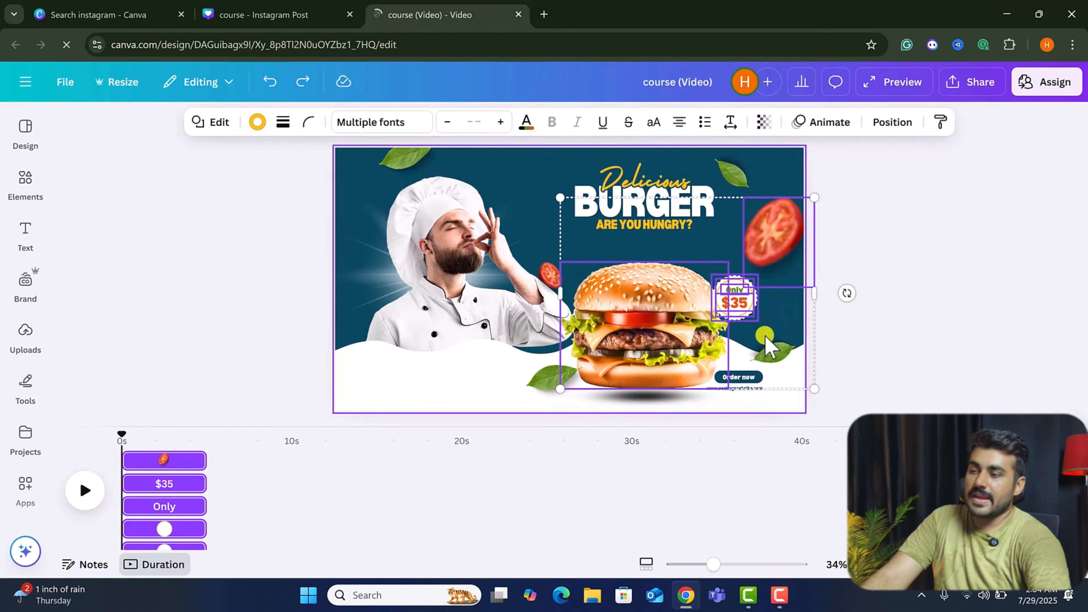
left_click(750, 346, "shift")
left_click(655, 335, "shift")
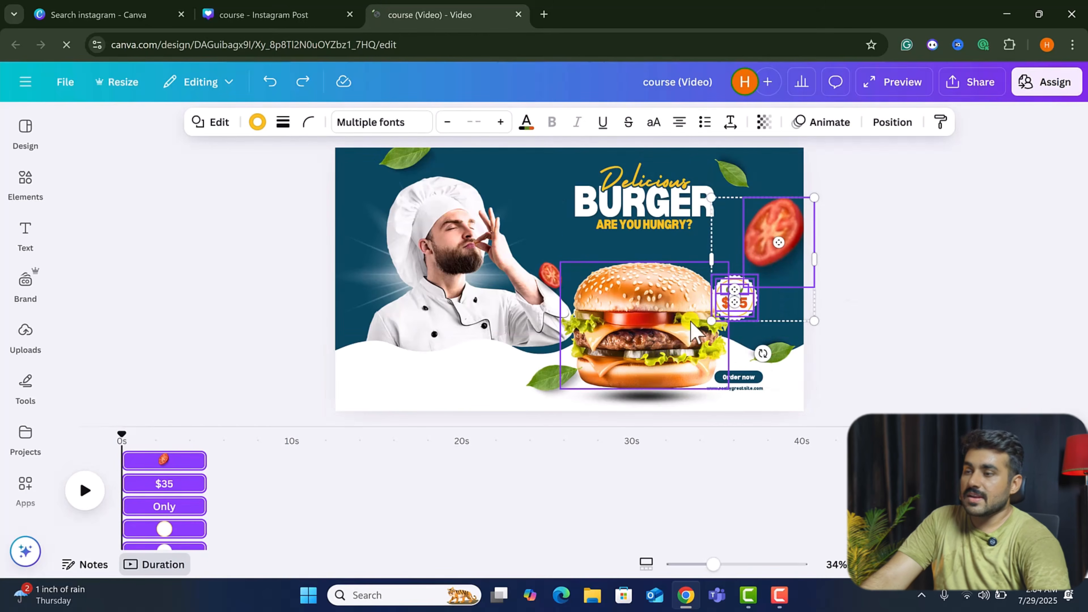
left_click(789, 237, "shift")
left_click(734, 305)
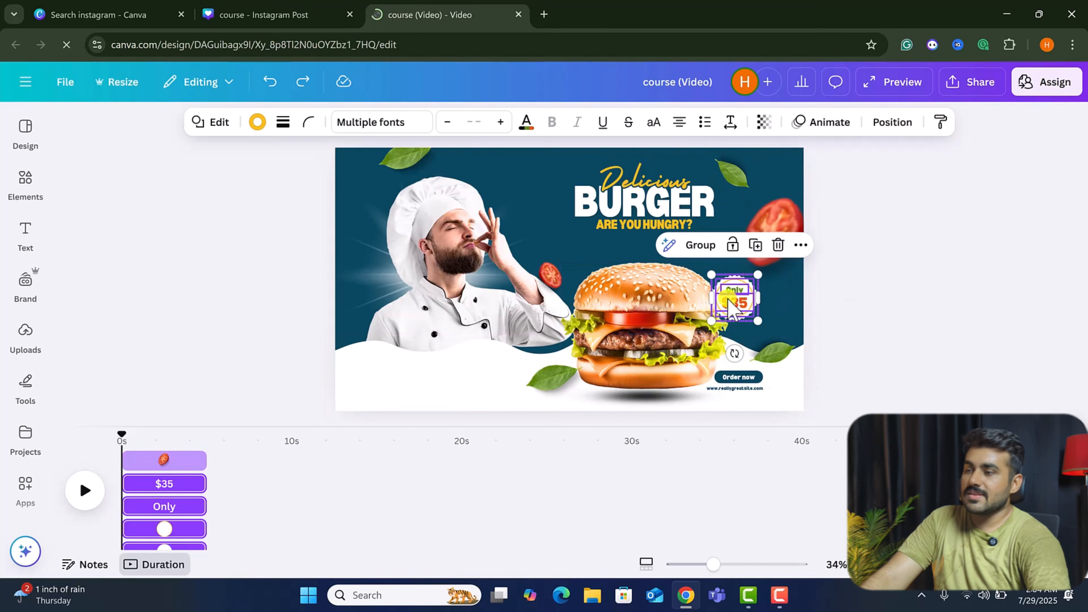
left_click_drag(740, 305, 759, 305)
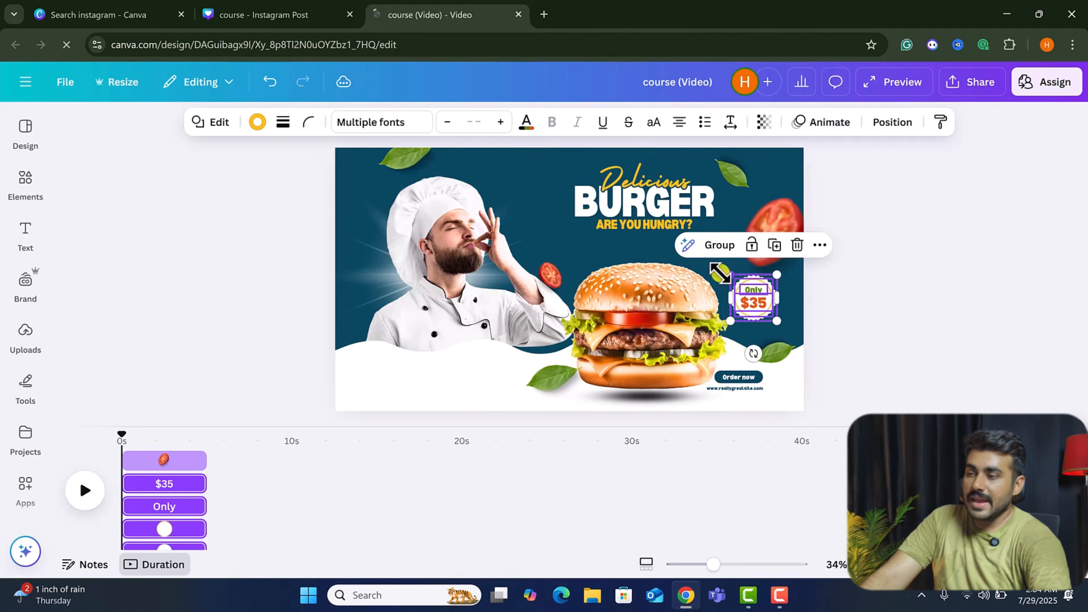
left_click_drag(719, 274, 718, 262)
left_click_drag(754, 304, 763, 311)
Enlarge the Delicious BURGER ARE YOU HUNGRY? heading group and centre it above the burger.
left_click(623, 191)
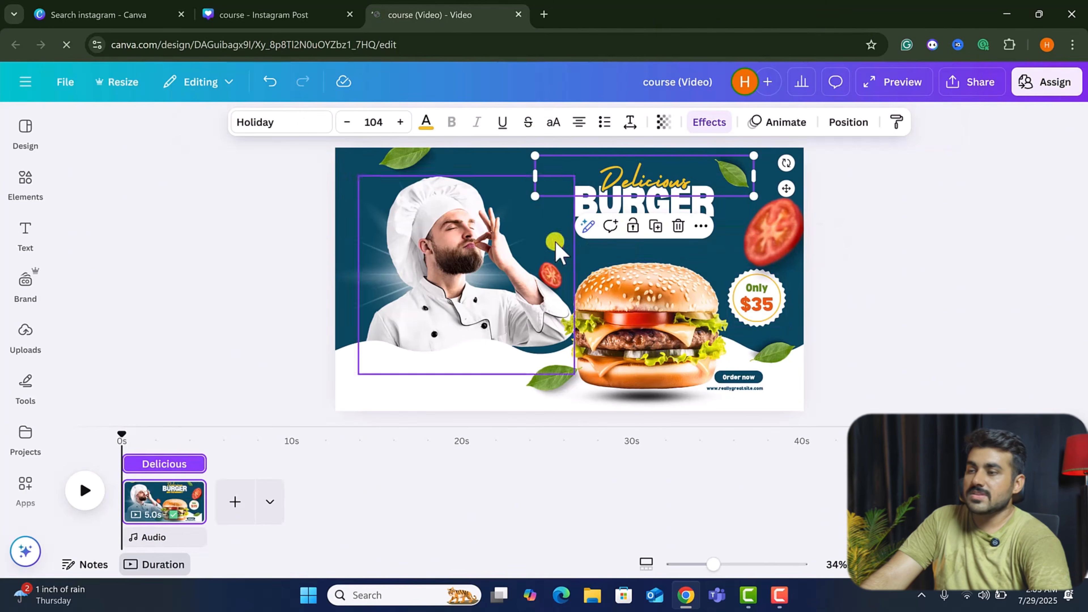
left_click(566, 216)
left_click(642, 192, "shift")
left_click(645, 224, "shift")
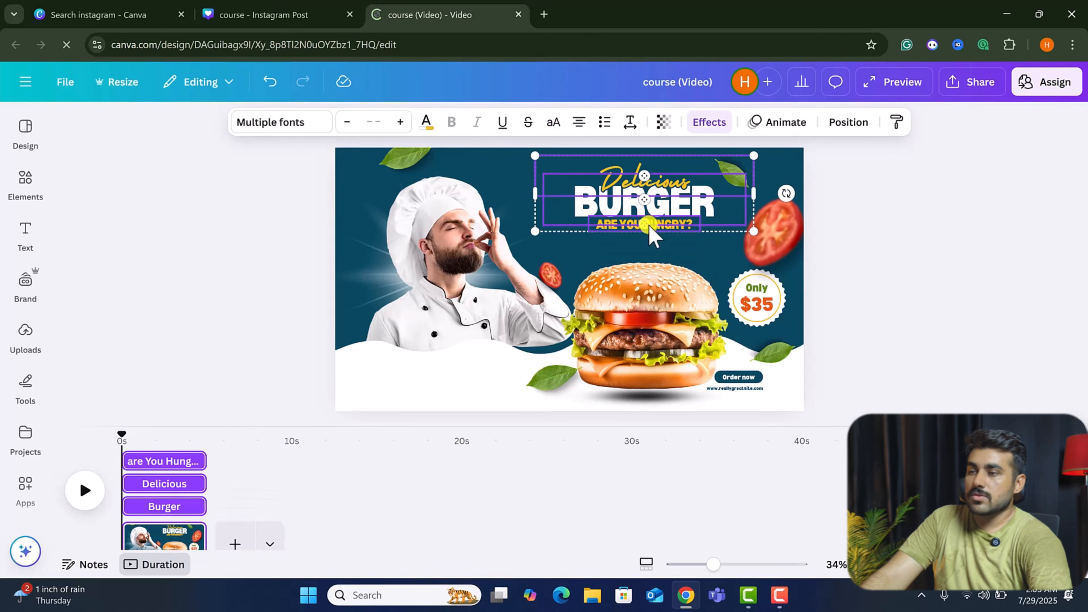
left_click_drag(536, 227, 479, 250)
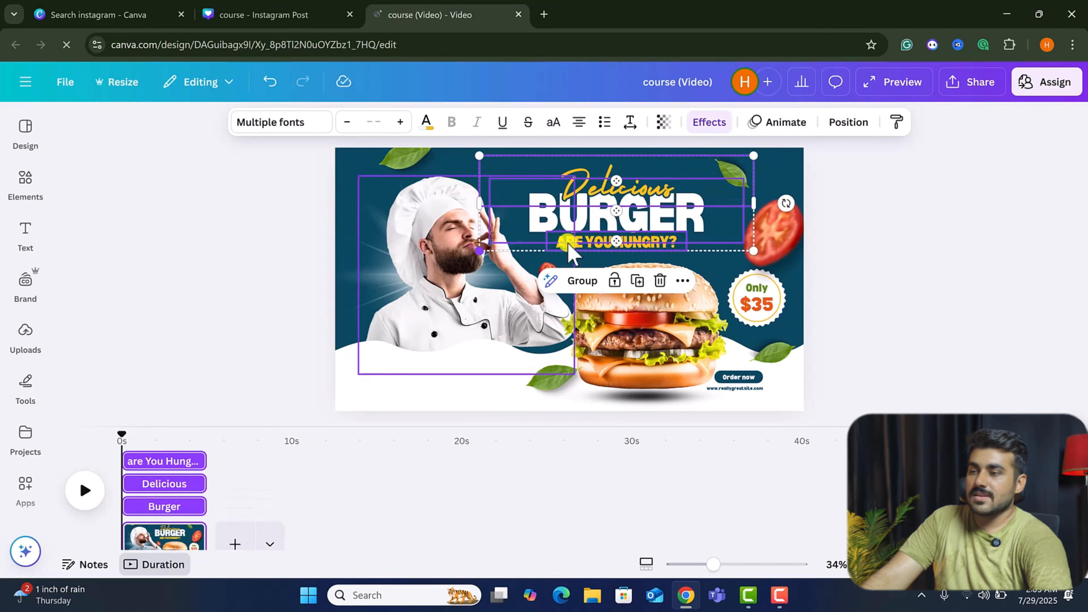
left_click_drag(586, 236, 621, 245)
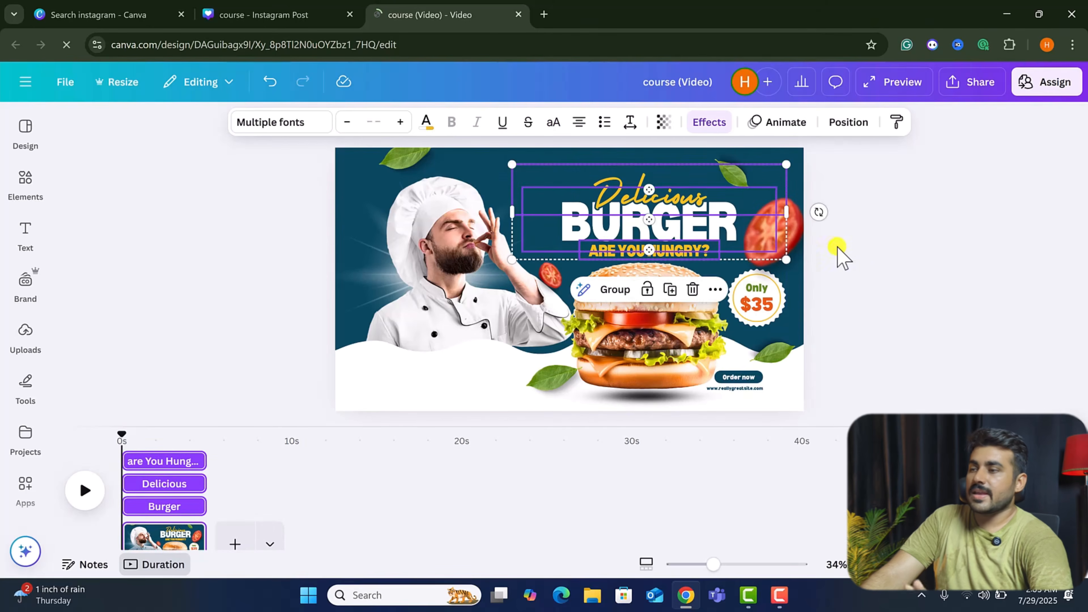
left_click(883, 260)
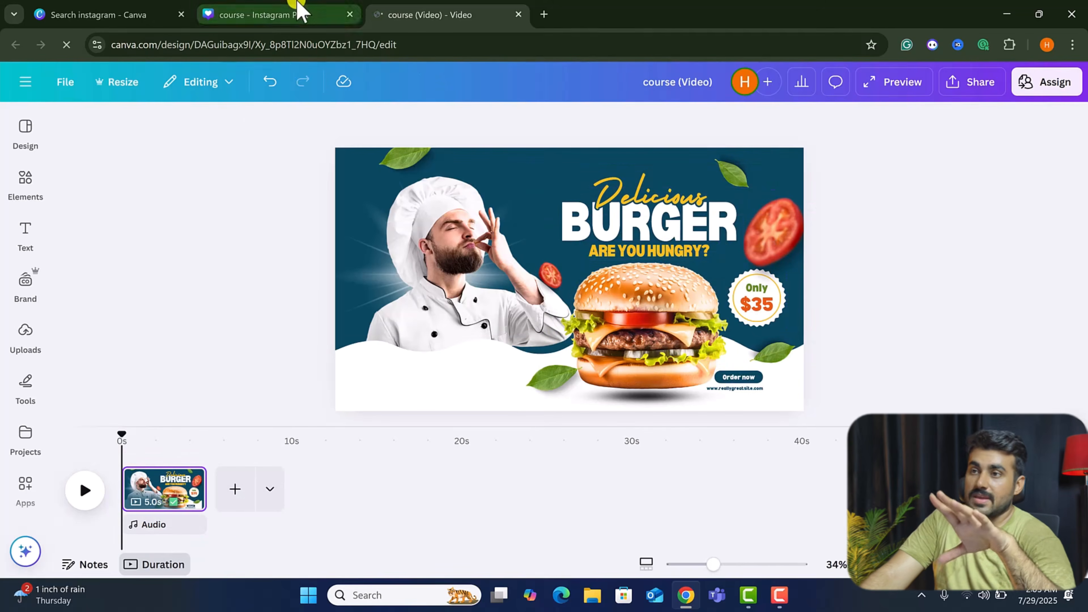
Switch back to the original Instagram Post design and dismiss the resize notice.
left_click(294, 14)
left_click(409, 14)
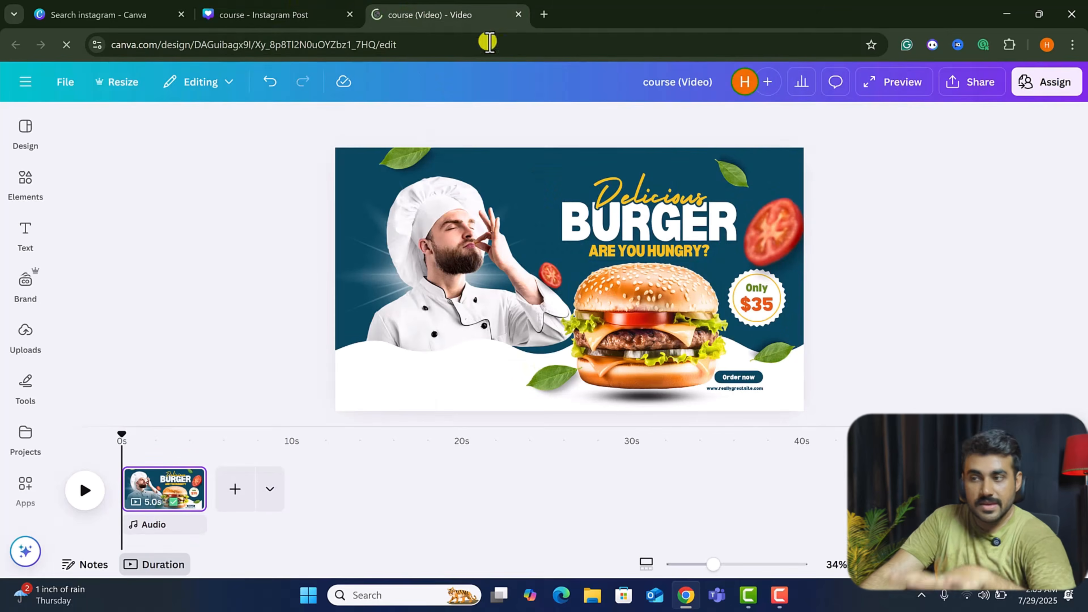
left_click(296, 14)
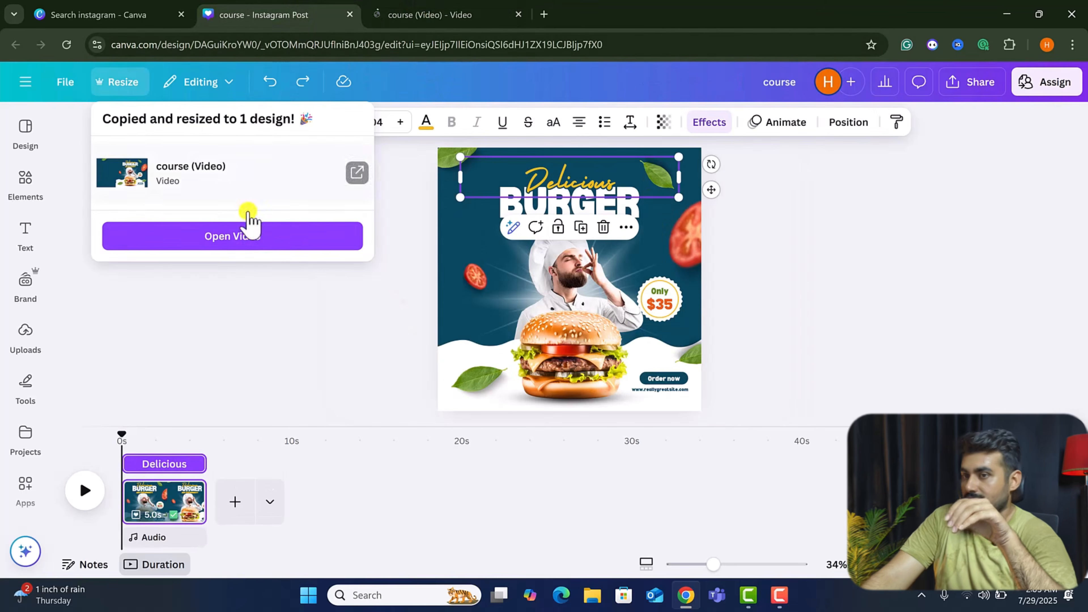
left_click(251, 300)
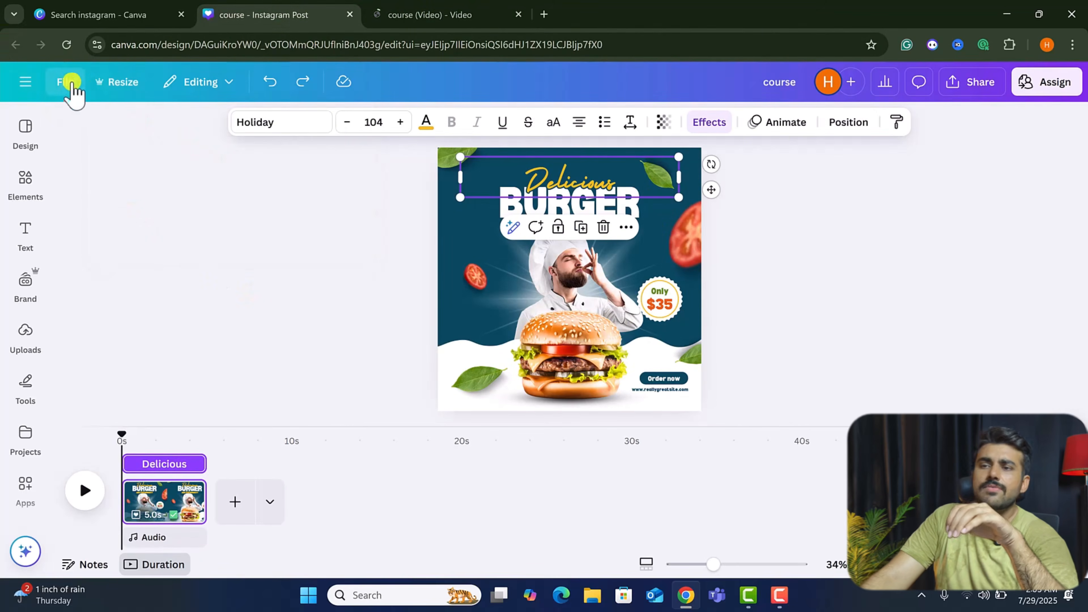
Add 12 Columns guides to the Instagram Post design.
left_click(71, 82)
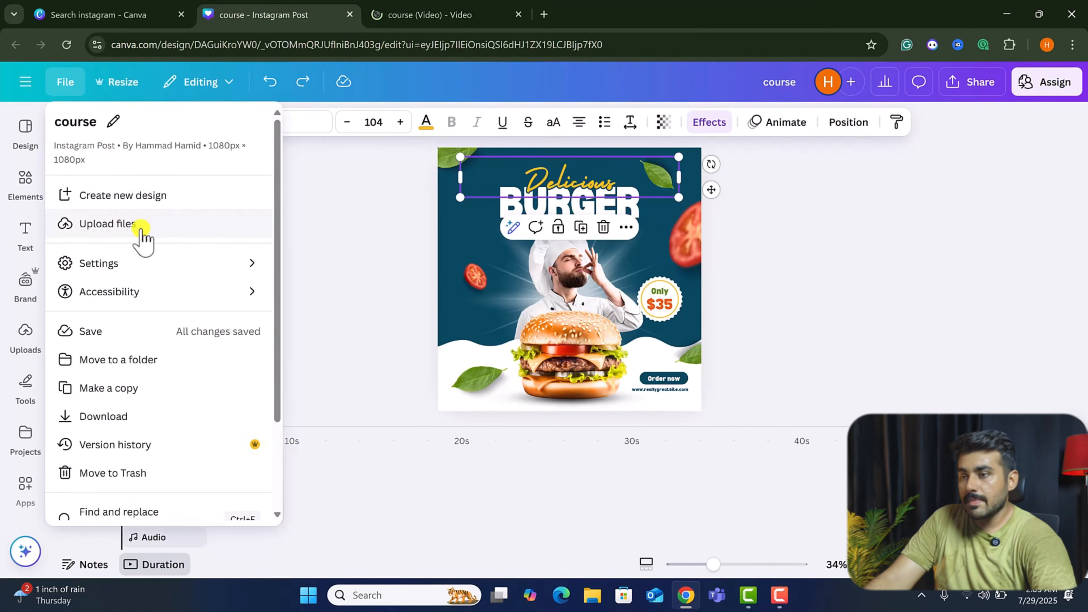
left_click(25, 339)
left_click(25, 338)
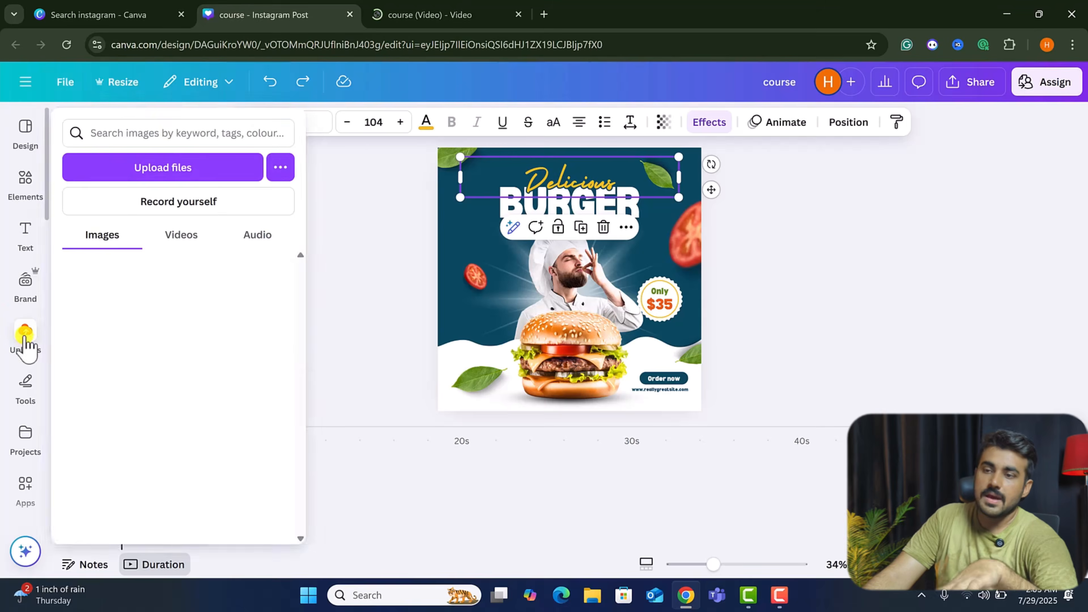
left_click(65, 81)
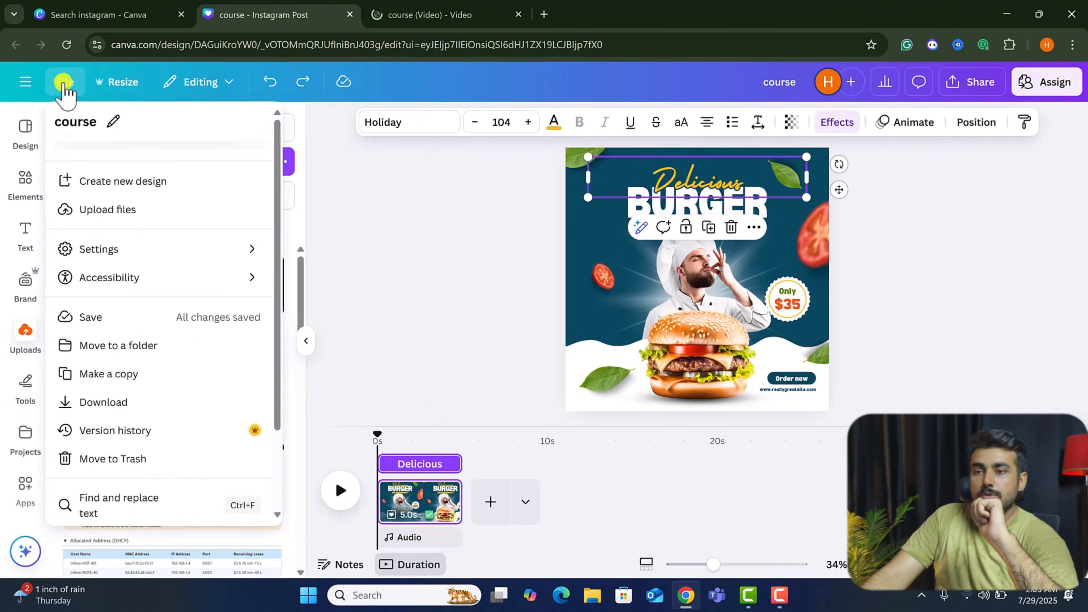
mouse_move(118, 263)
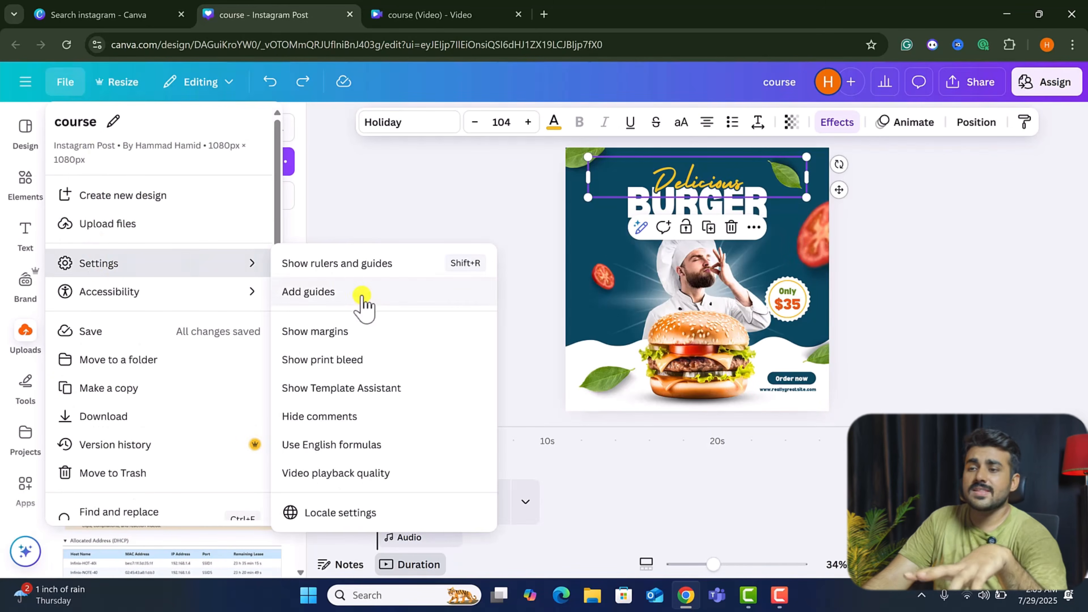
left_click(361, 297)
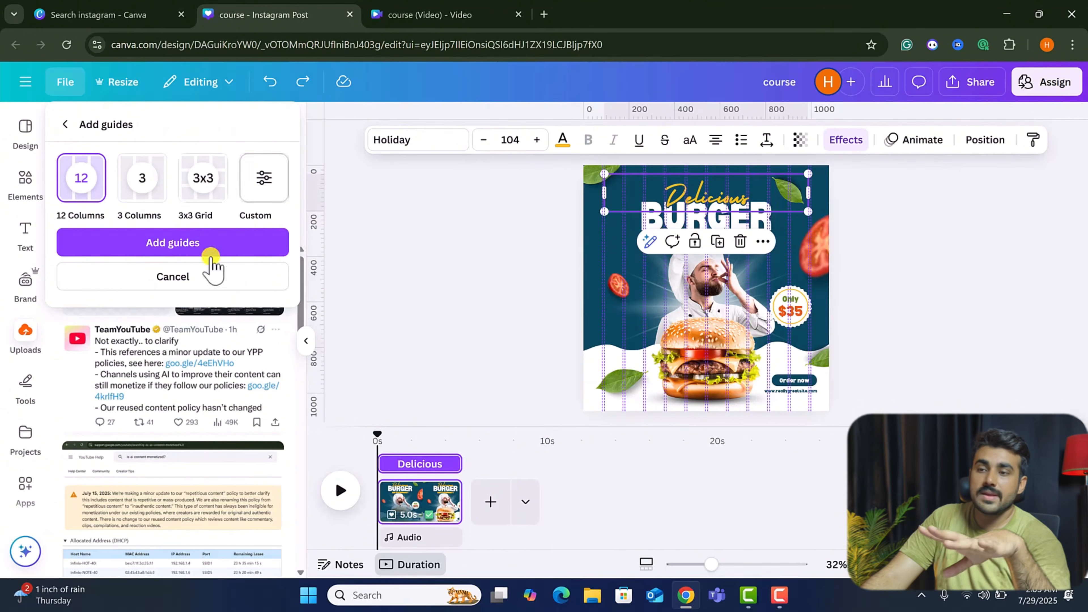
left_click(211, 243)
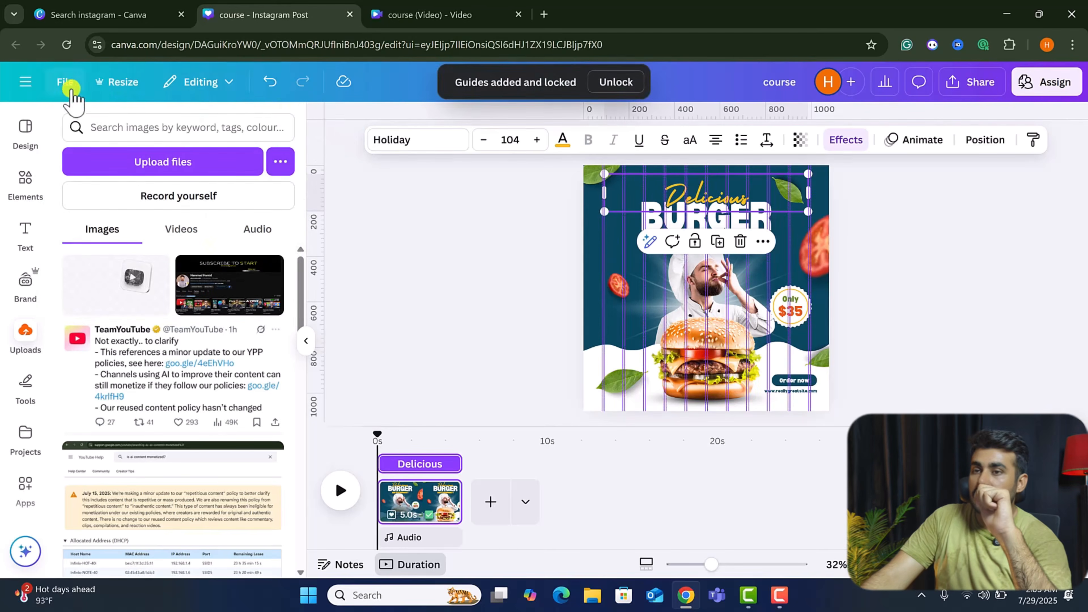
Drag a horizontal guide down from the ruler onto the design.
left_click(65, 81)
left_click(202, 265)
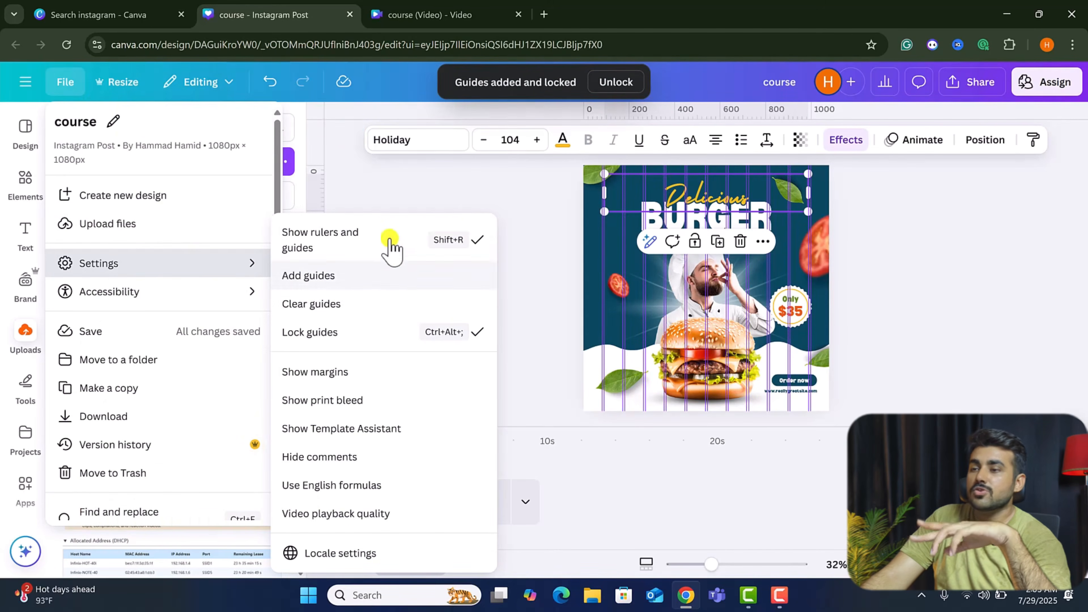
left_click(346, 120)
left_click_drag(348, 118, 352, 255)
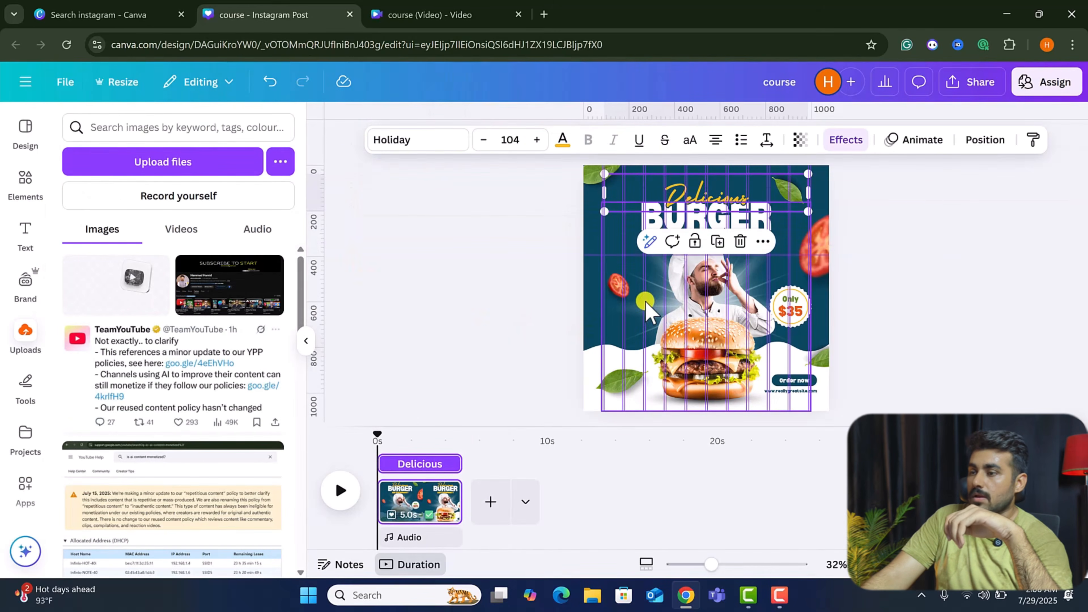
Undo an accidental move of the chef photo off the page.
left_click_drag(645, 302, 520, 291)
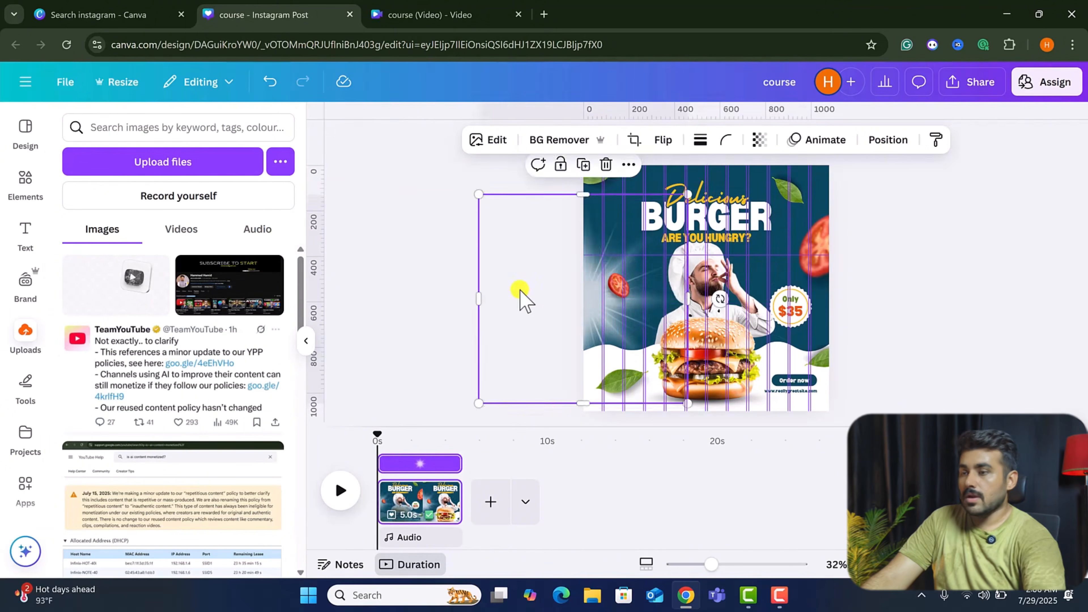
key("ctrl+z")
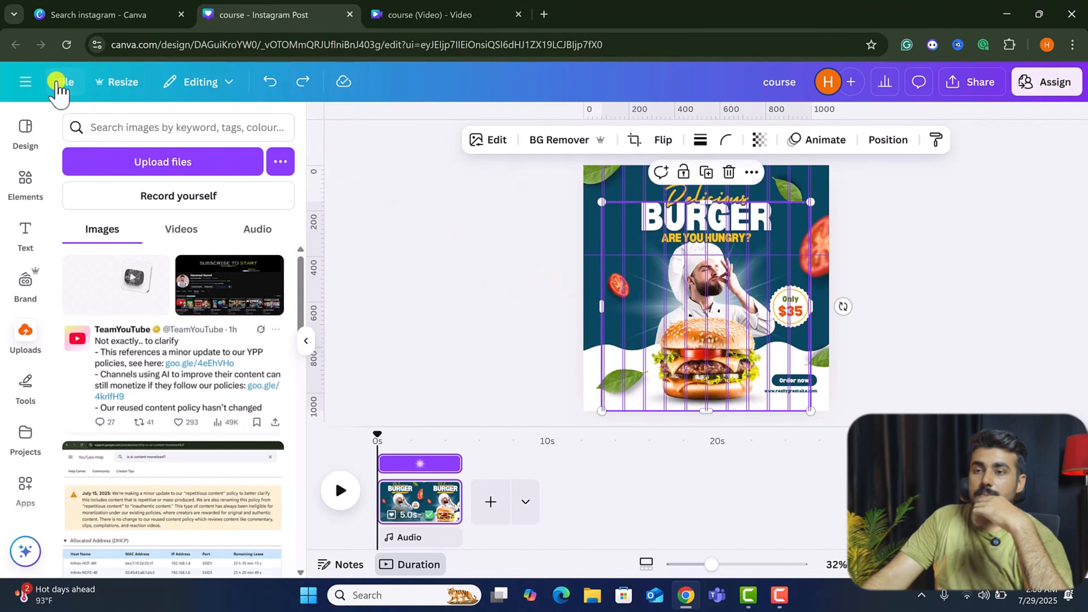
Hide the rulers and guides.
left_click(66, 82)
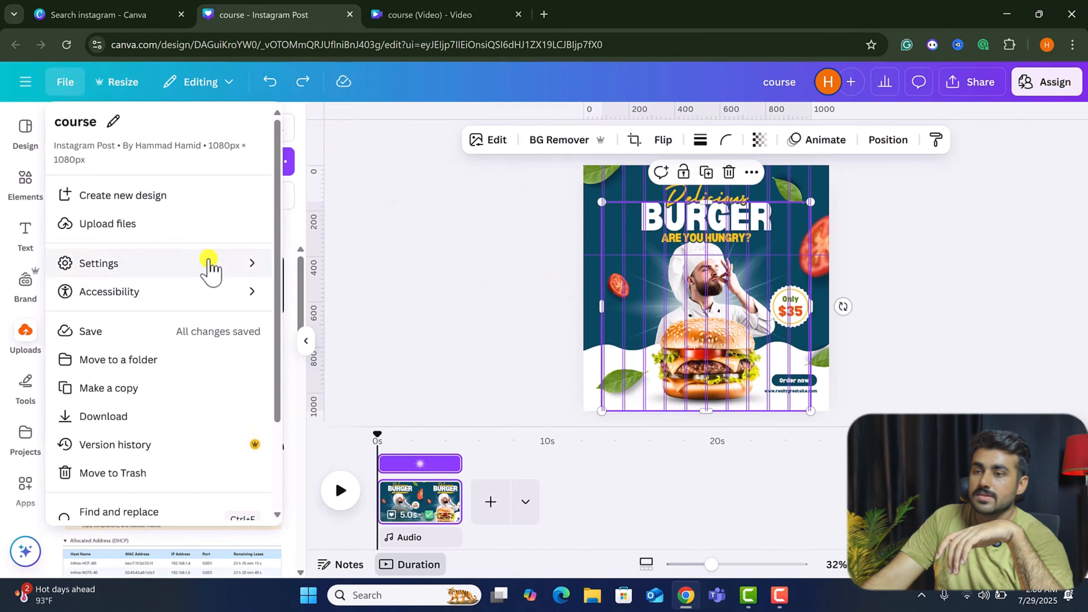
mouse_move(211, 263)
left_click(407, 244)
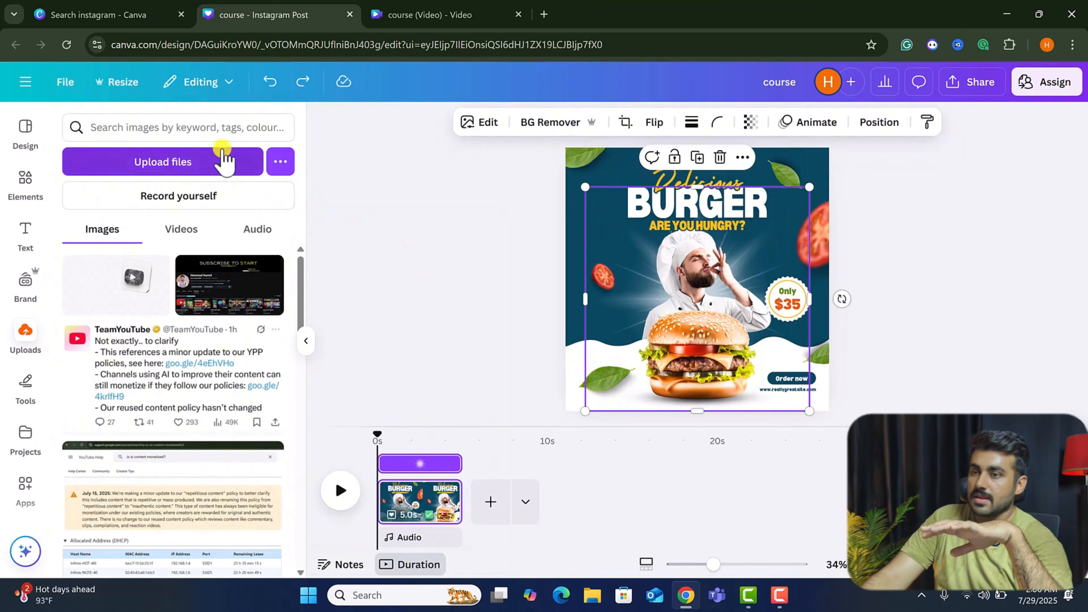
left_click(63, 83)
mouse_move(262, 264)
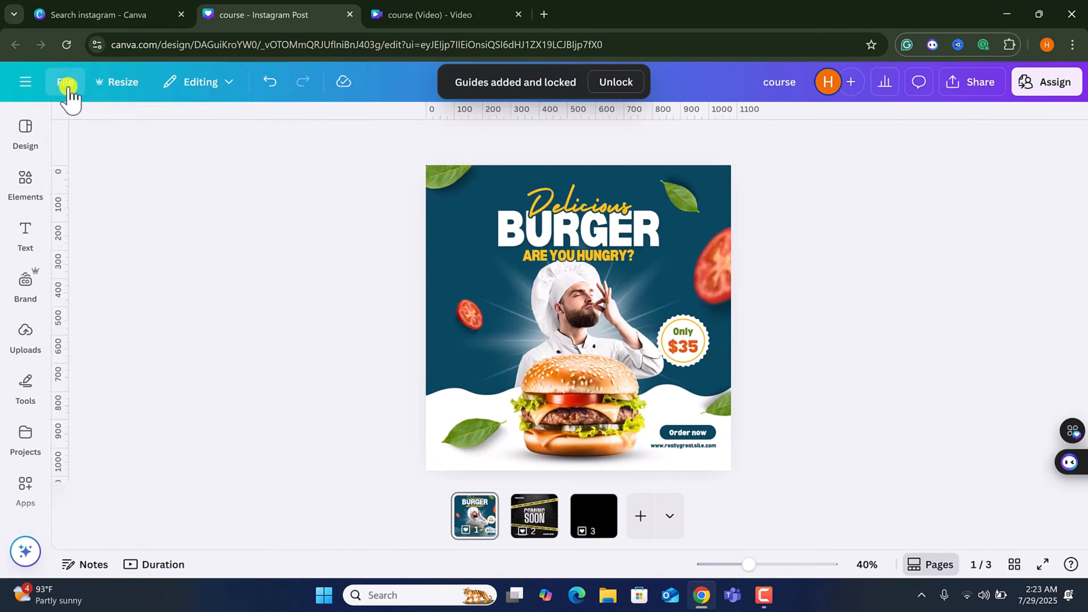
left_click(67, 84)
mouse_move(144, 269)
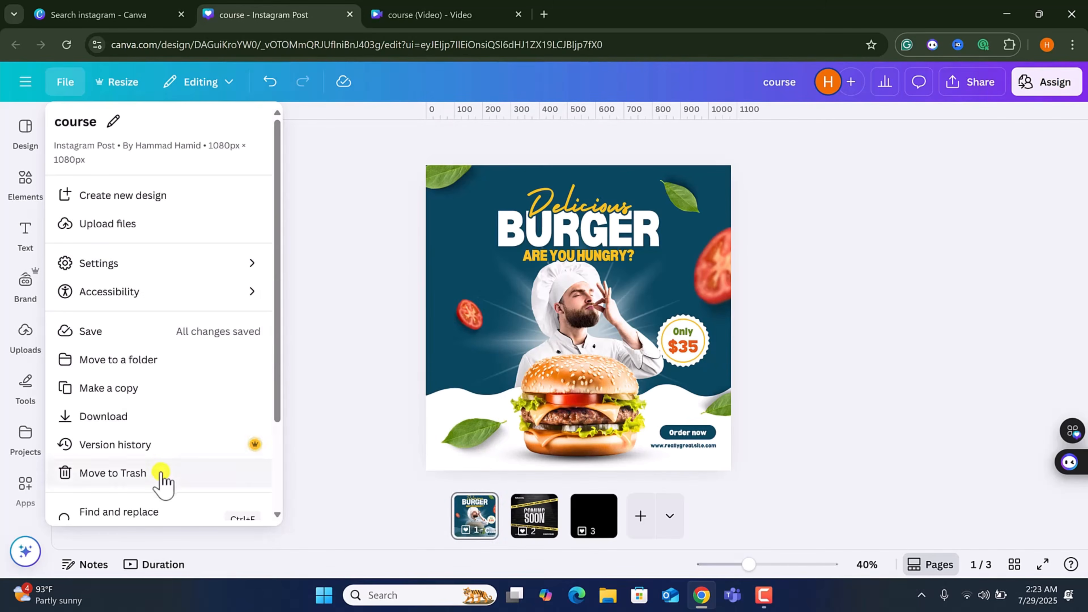
left_click(25, 131)
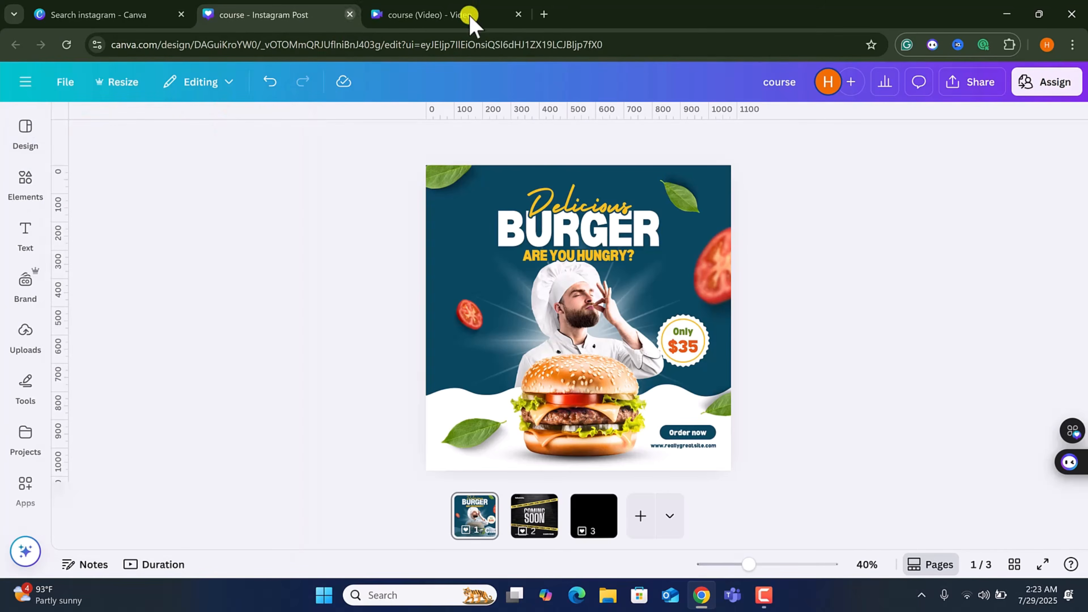
left_click(25, 176)
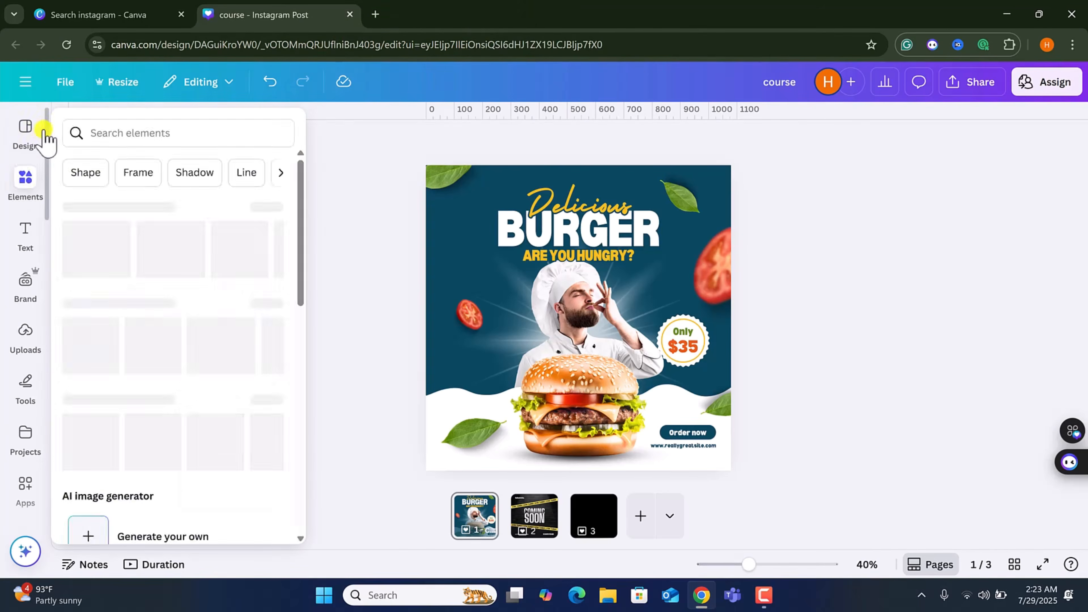
left_click(27, 128)
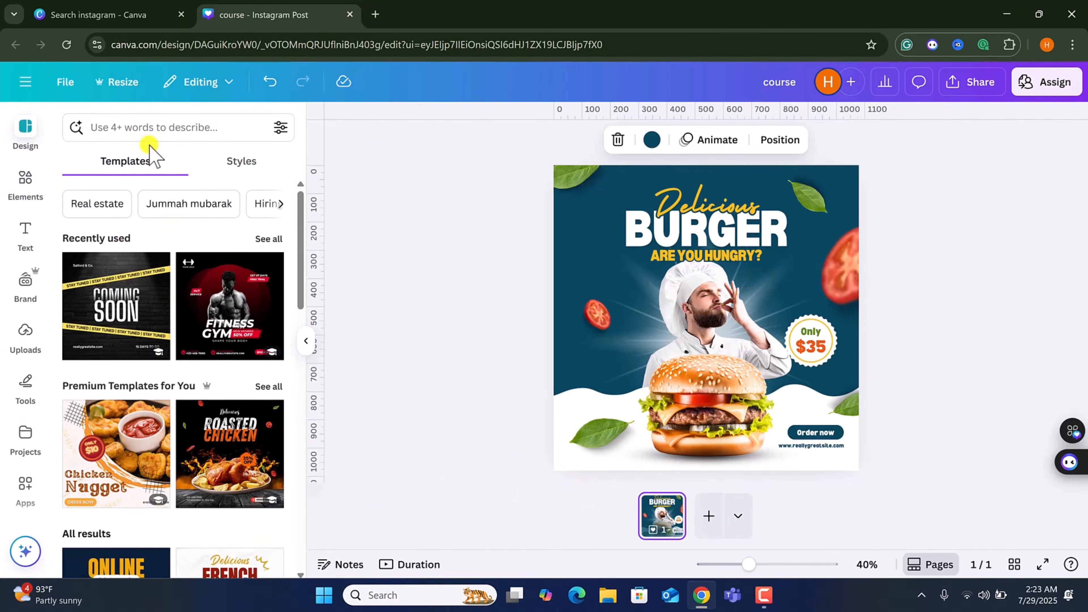
Search the design templates for gym and add a second blank page to the design.
left_click(142, 132)
left_click(102, 189)
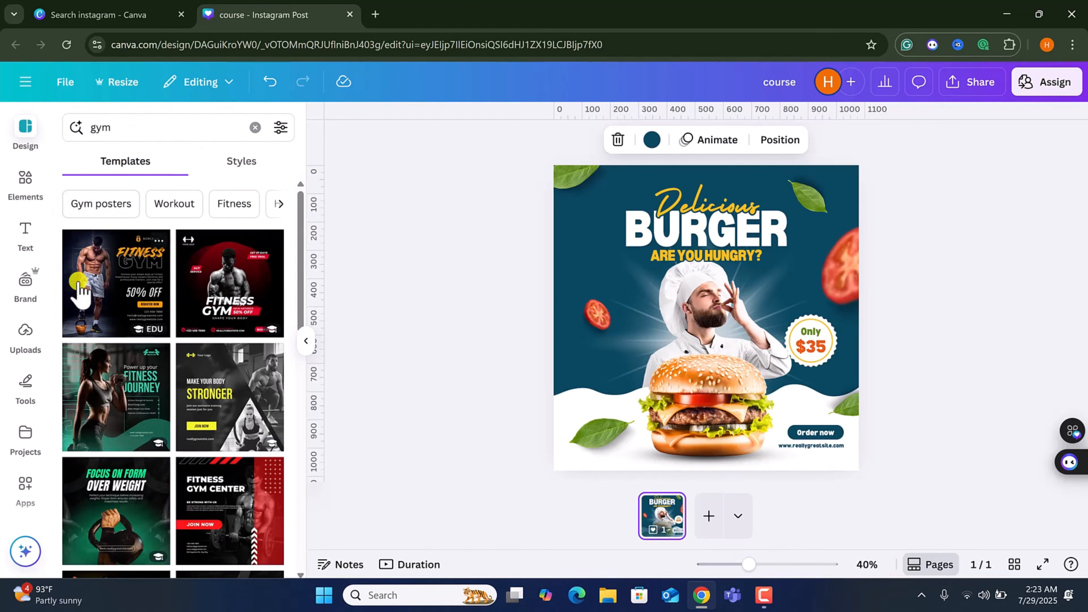
scroll(167, 429, "down", 3)
scroll(167, 429, "up", 2)
scroll(169, 434, "up", 1)
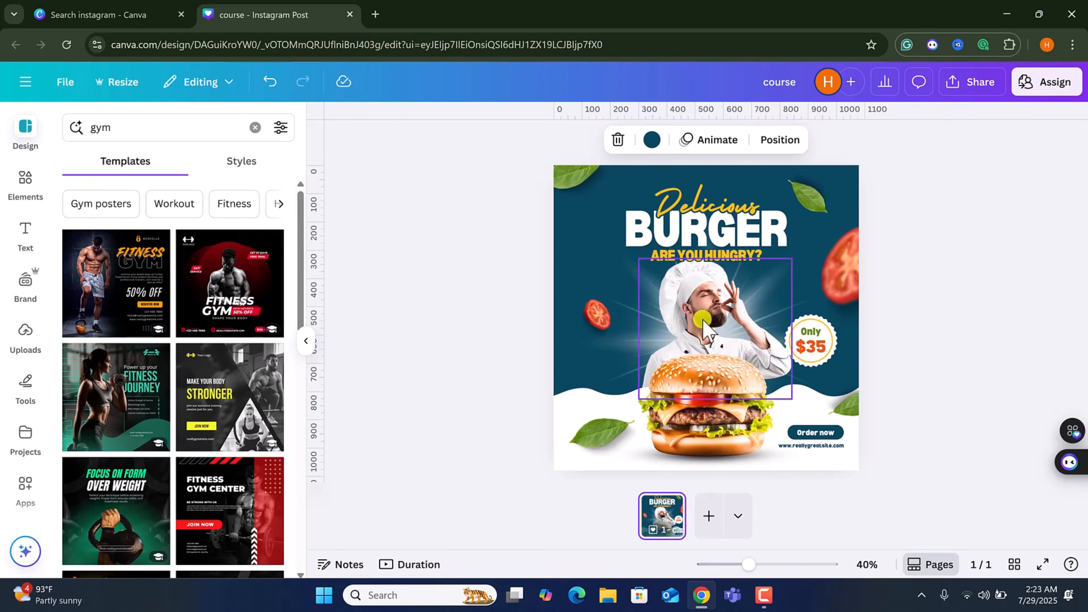
left_click(710, 515)
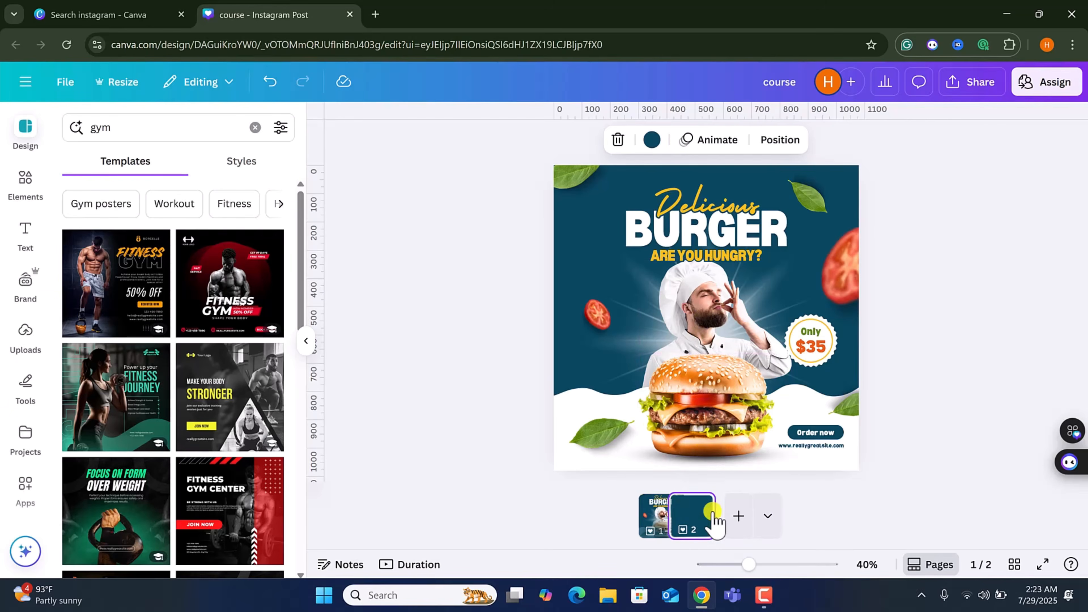
Apply the Black Orange Modern Fitness Gym Instagram Post template to the second page.
left_click(124, 282)
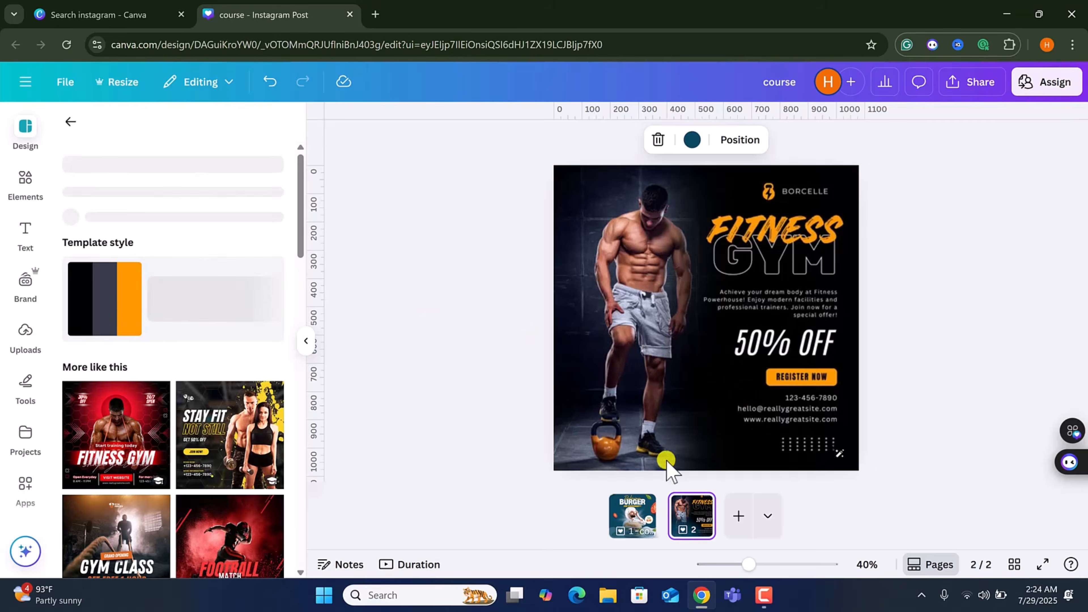
left_click(627, 521)
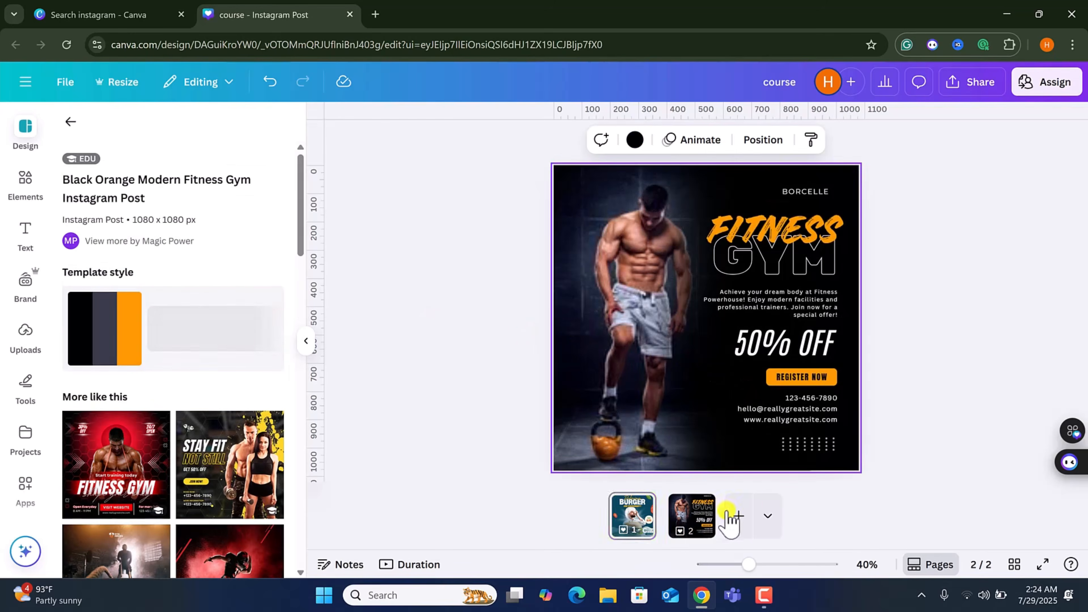
left_click(695, 519)
left_click(644, 506)
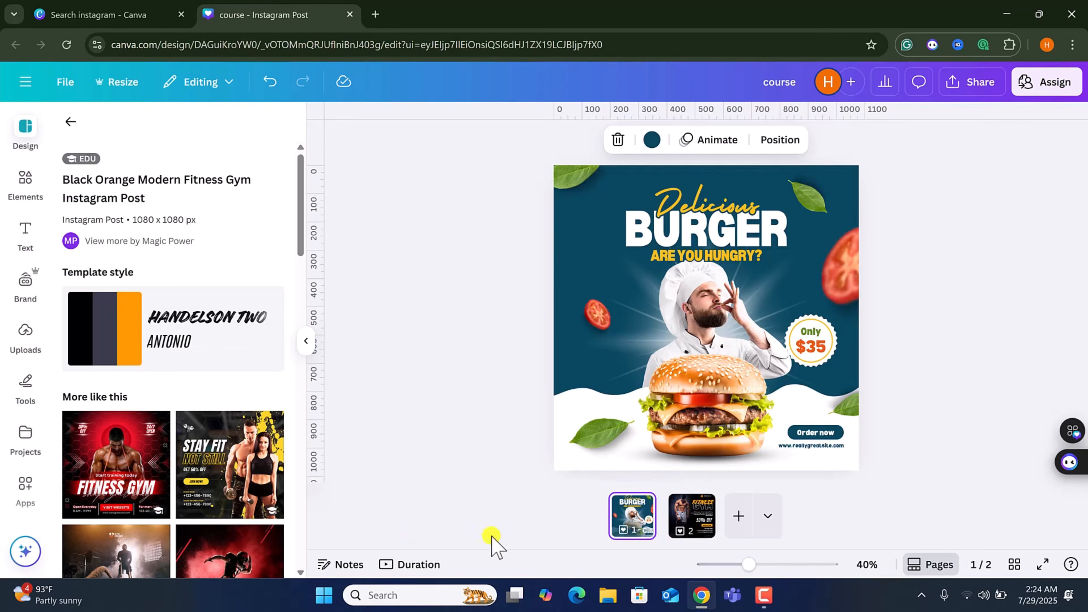
Switch to the scrolling page view and title the second page gym.
left_click(934, 567)
scroll(645, 428, "down", 5)
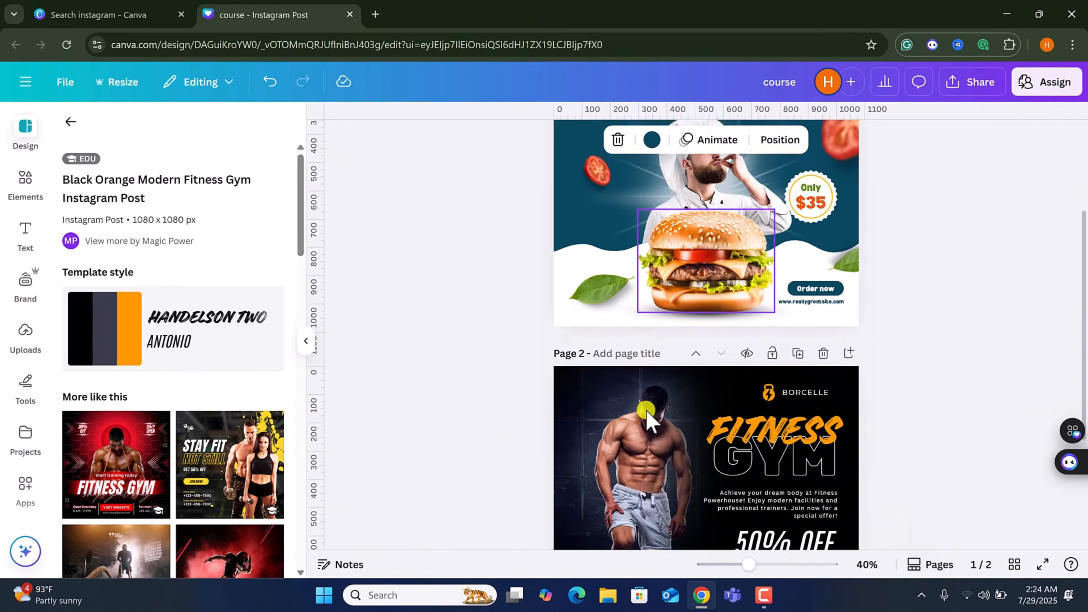
scroll(649, 415, "up", 4)
scroll(648, 422, "up", 2)
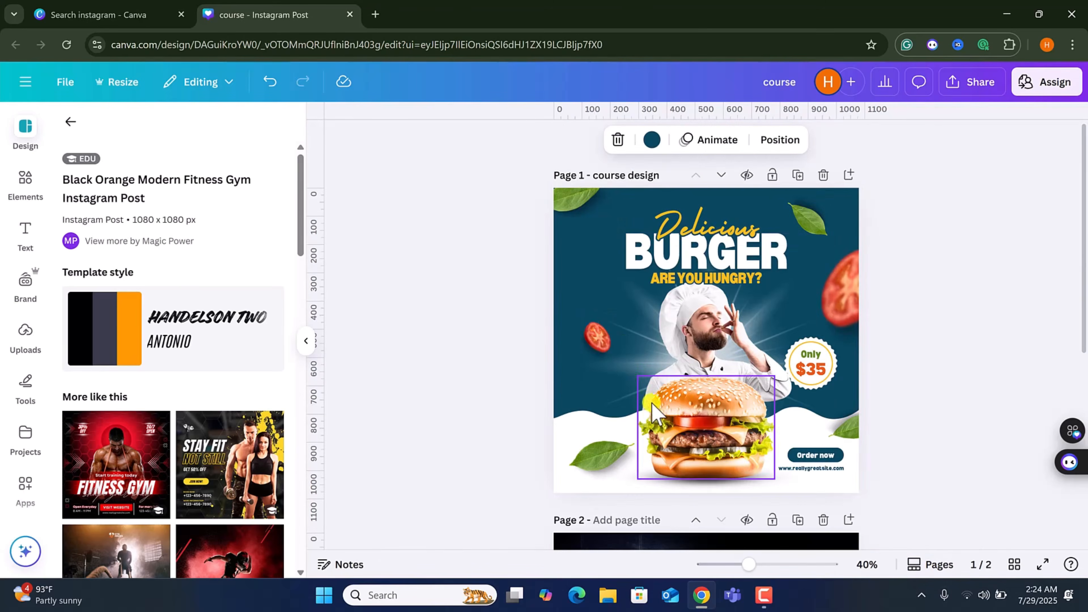
double_click(624, 174)
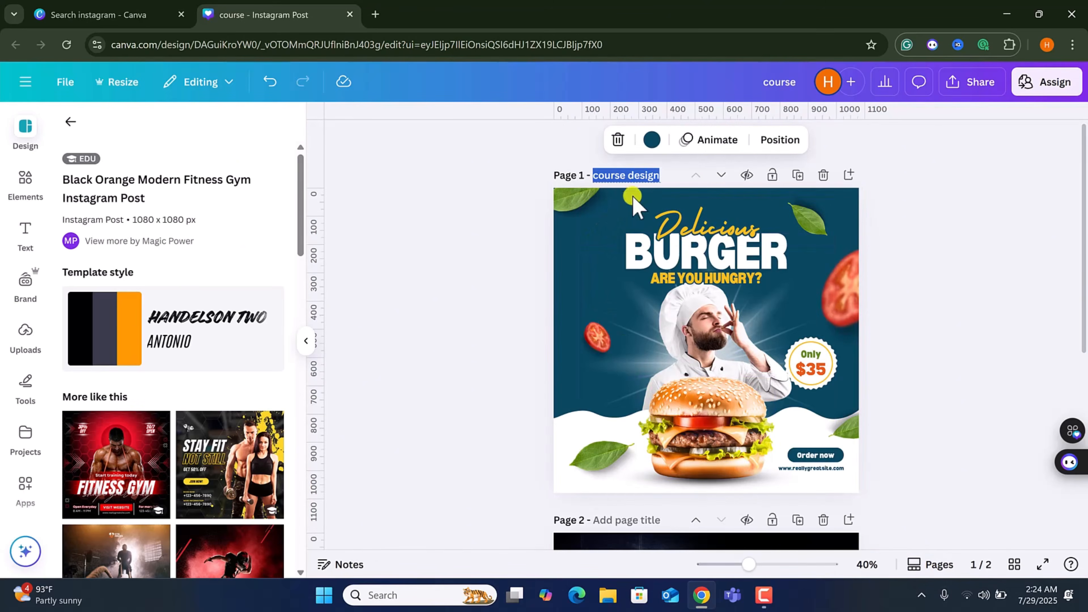
scroll(633, 201, "down", 3)
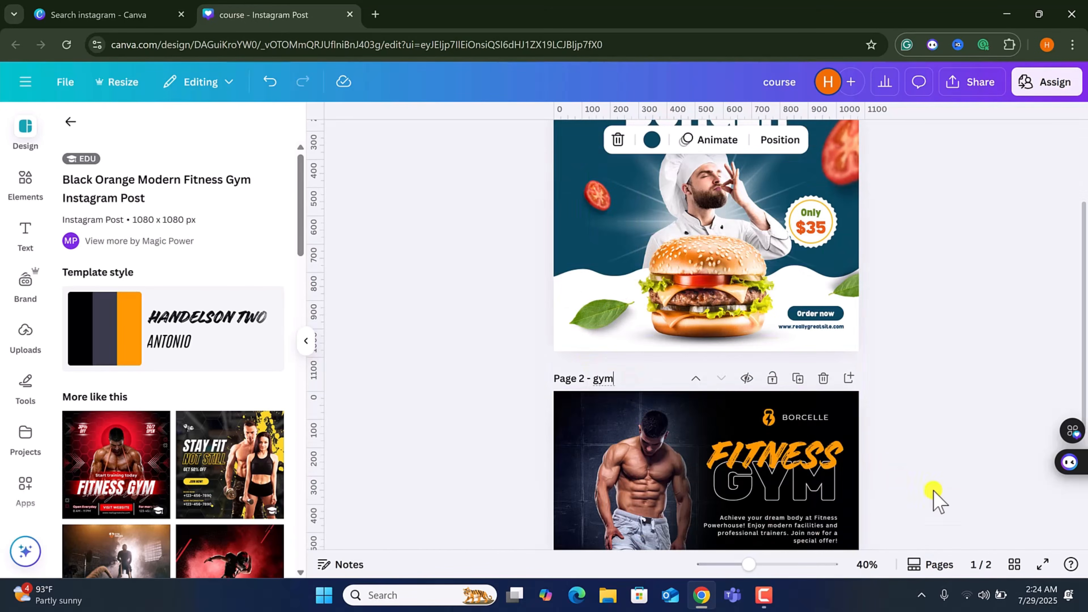
Review all pages in grid view, then return to the first page and close the template details.
left_click(1014, 565)
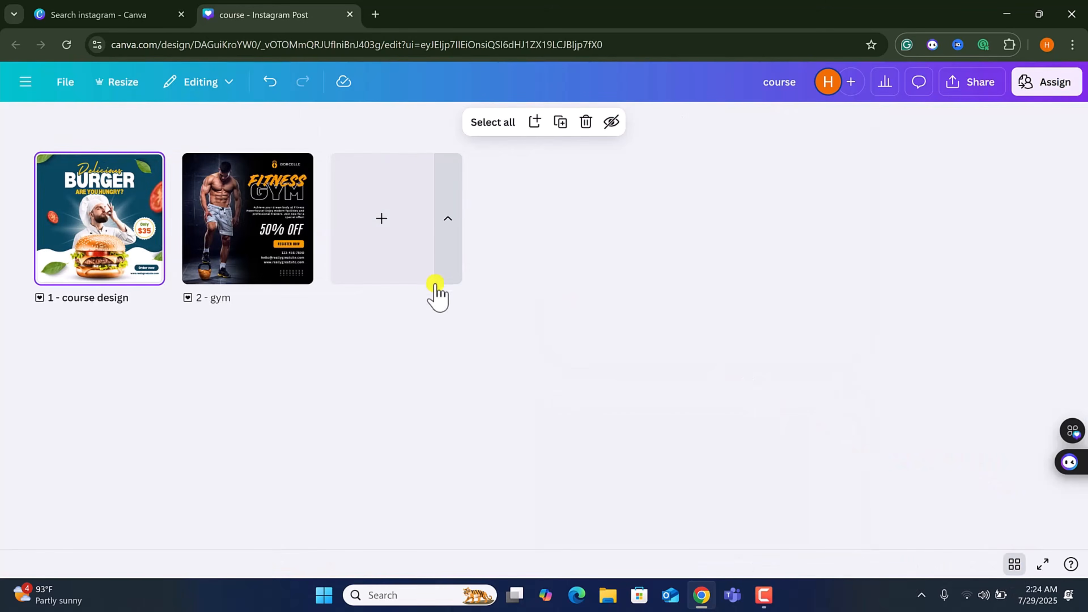
double_click(129, 236)
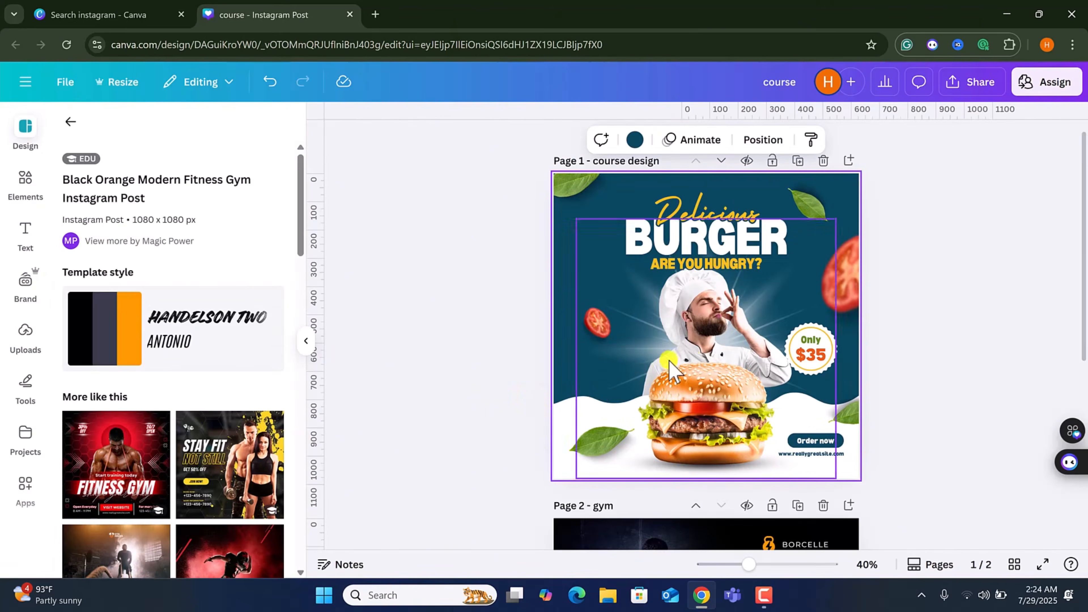
left_click(692, 360)
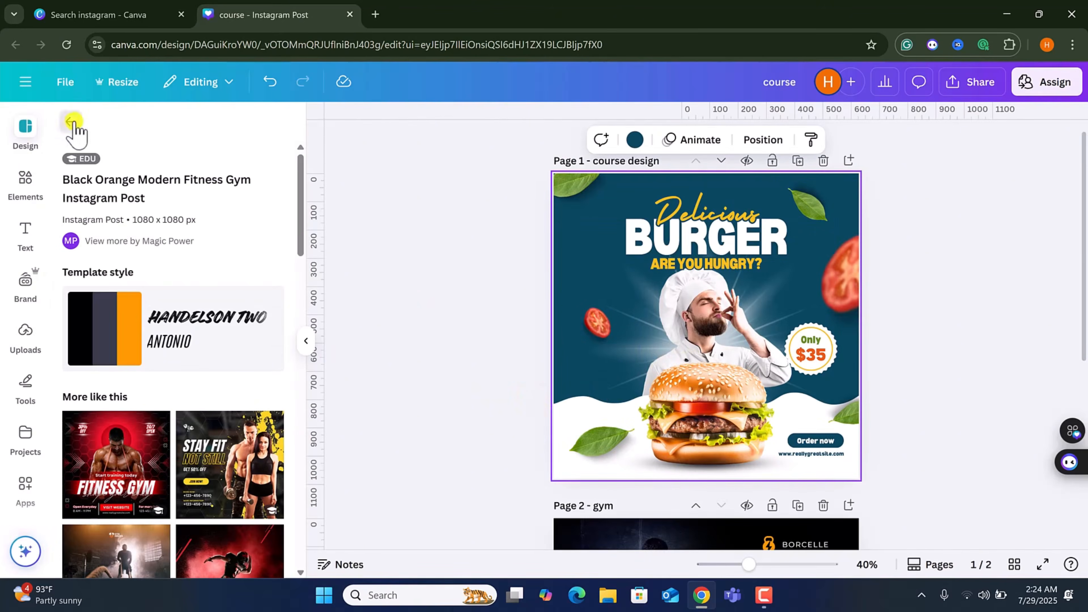
left_click(70, 122)
scroll(152, 341, "down", 10)
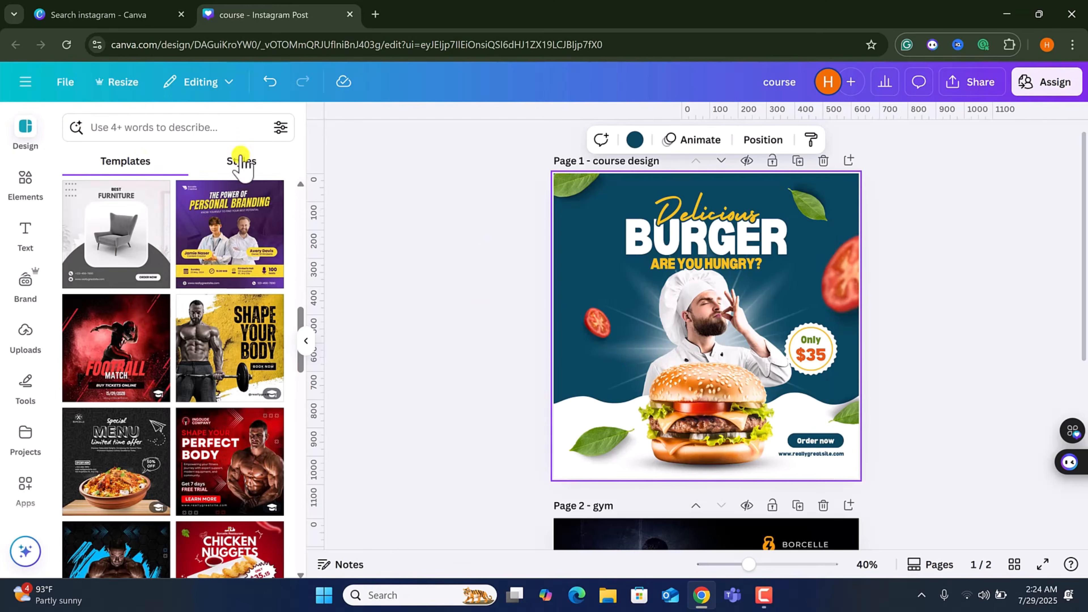
Open the elements library and add a new blank third page to the design.
left_click(34, 182)
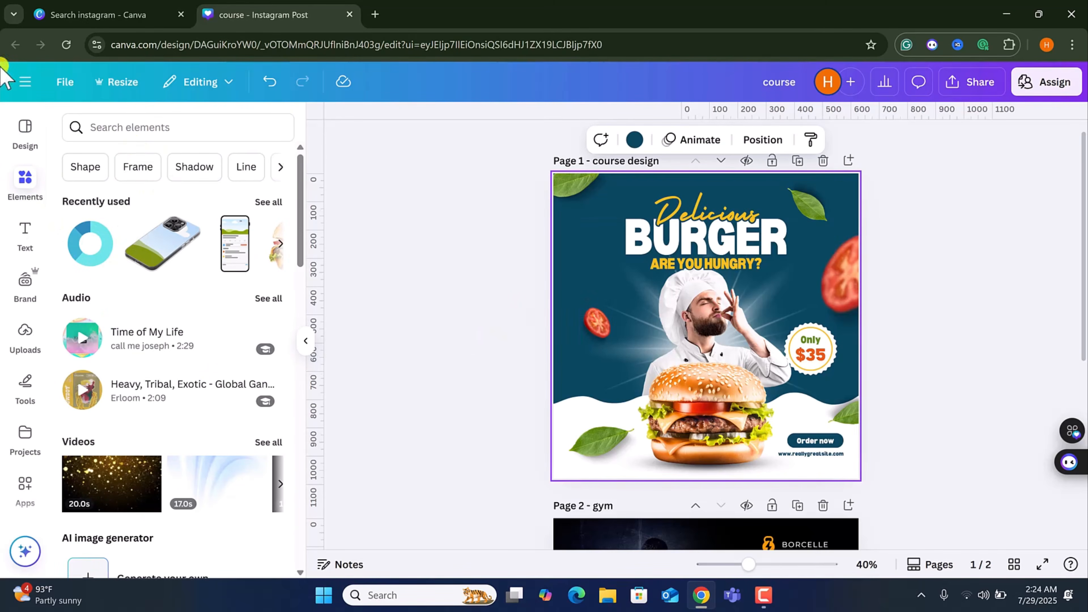
left_click(111, 122)
scroll(675, 383, "down", 5)
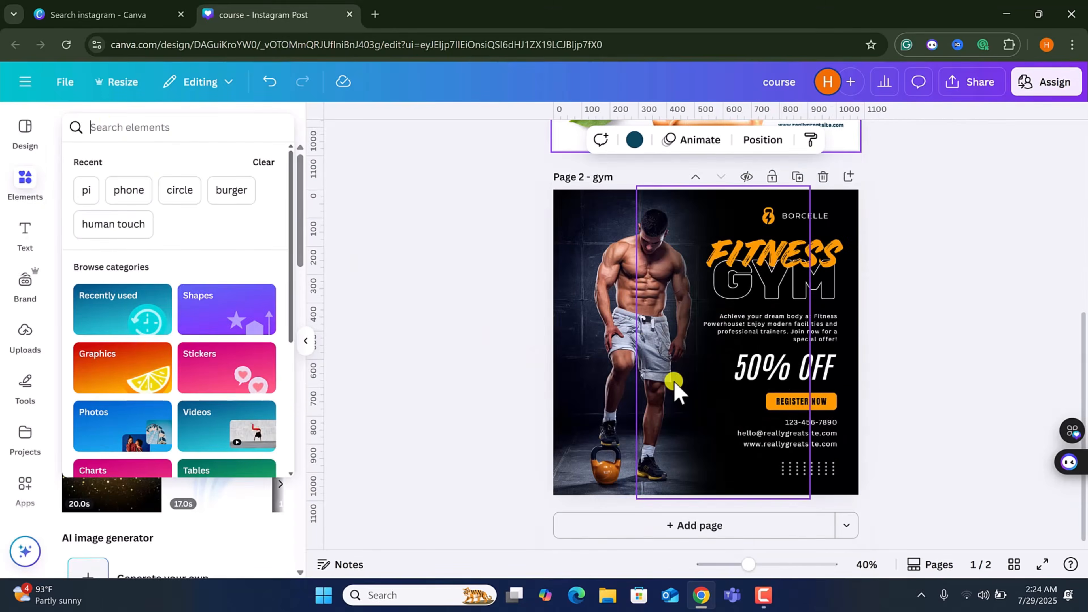
left_click(648, 533)
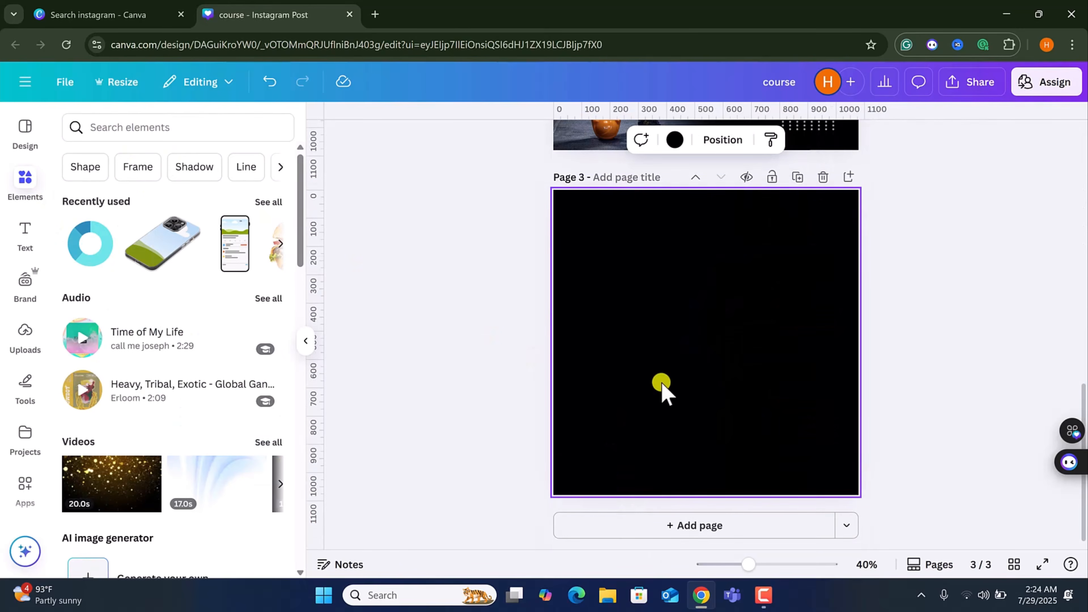
Search the elements for burger and browse the graphics results.
left_click(100, 130)
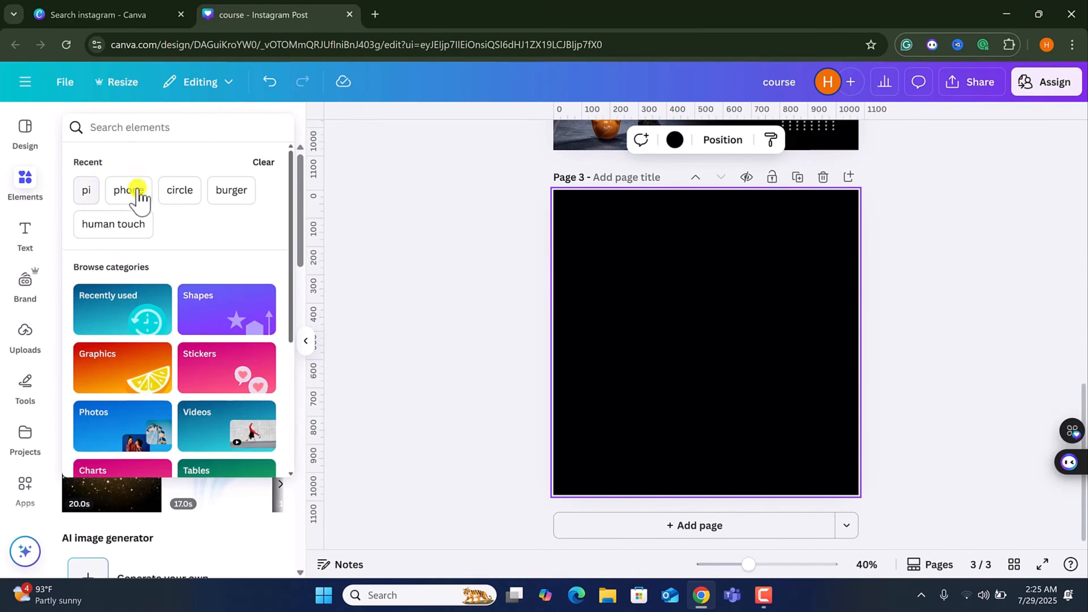
left_click(227, 199)
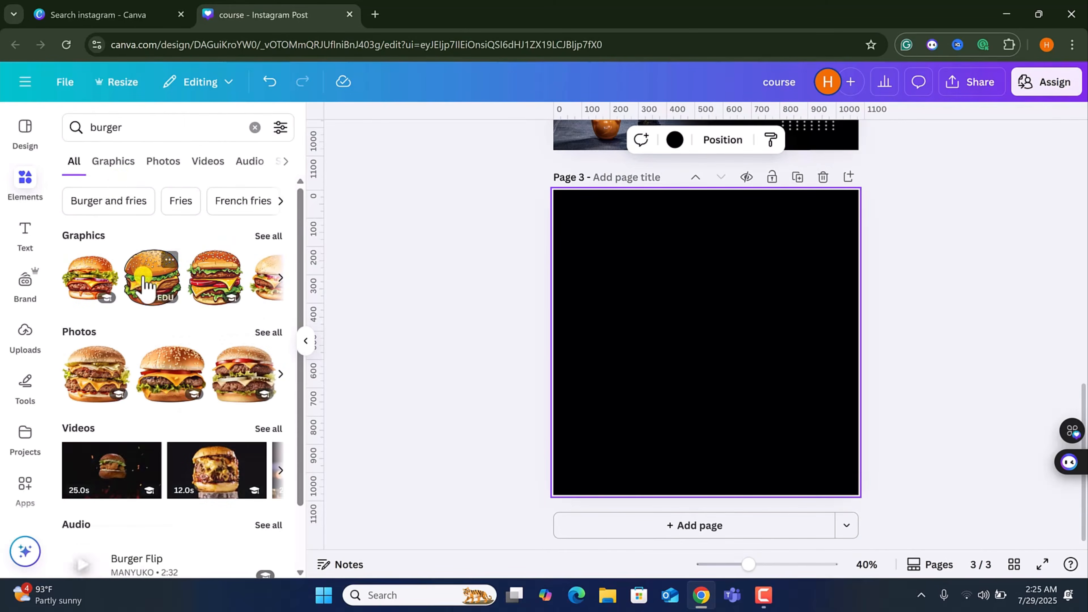
scroll(150, 360, "down", 2)
scroll(150, 362, "up", 2)
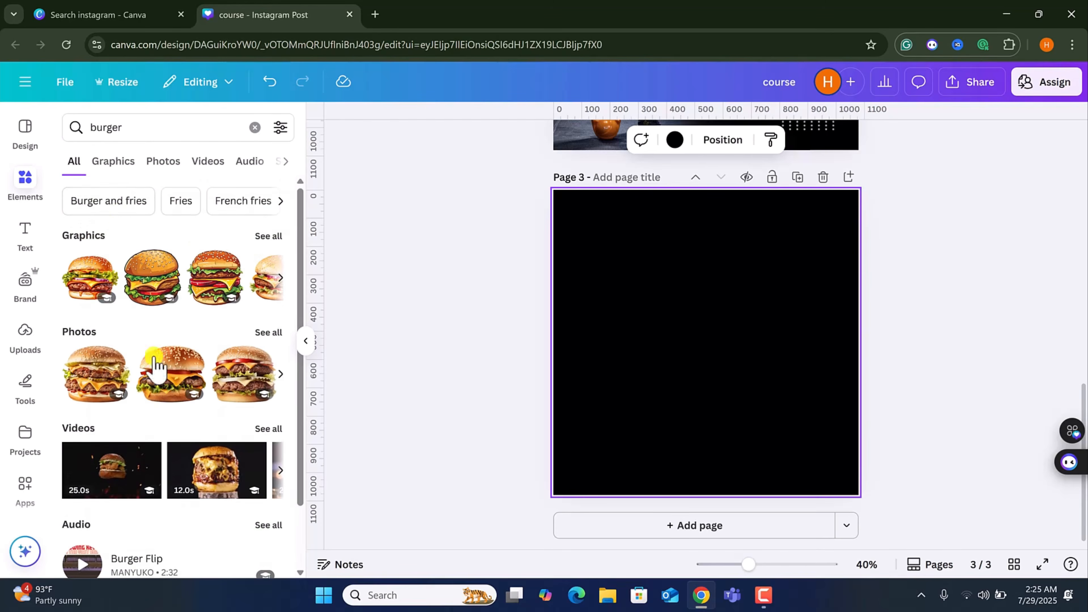
left_click(113, 162)
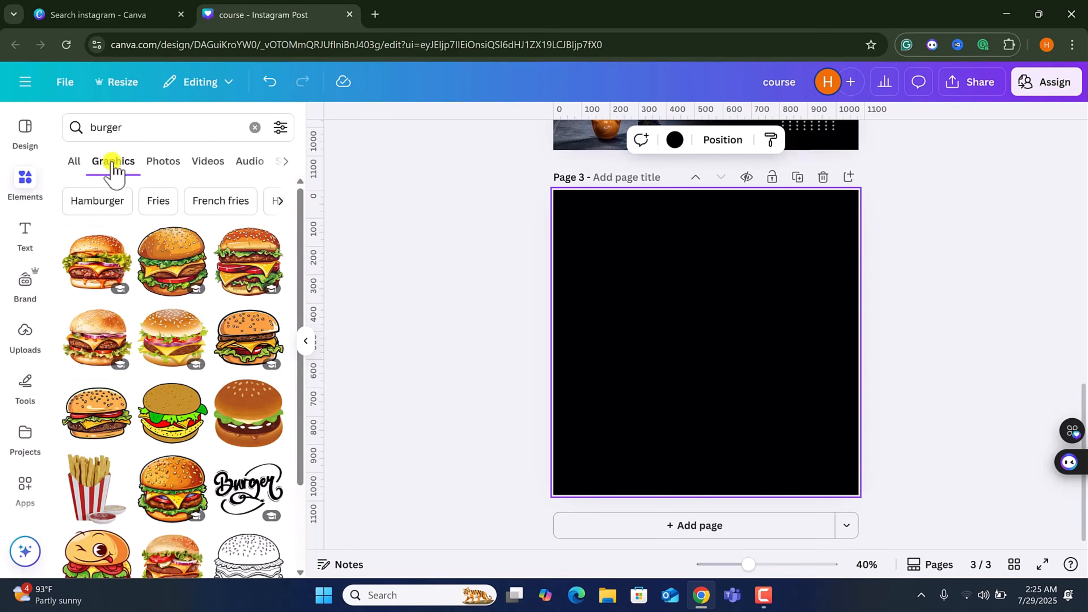
scroll(279, 388, "down", 10)
scroll(225, 393, "up", 4)
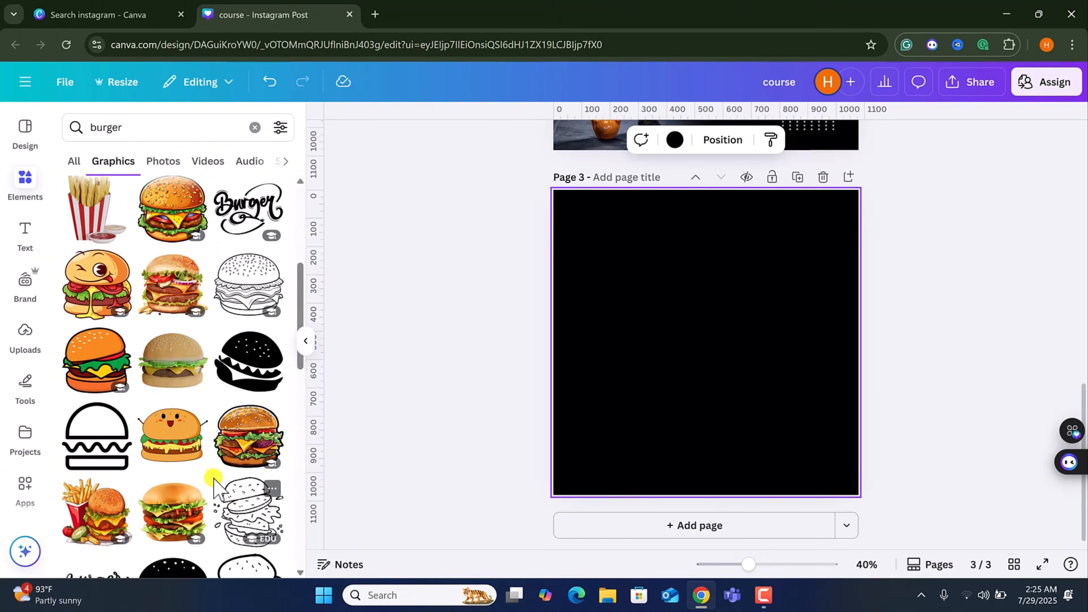
scroll(214, 484, "down", 3)
scroll(215, 484, "down", 5)
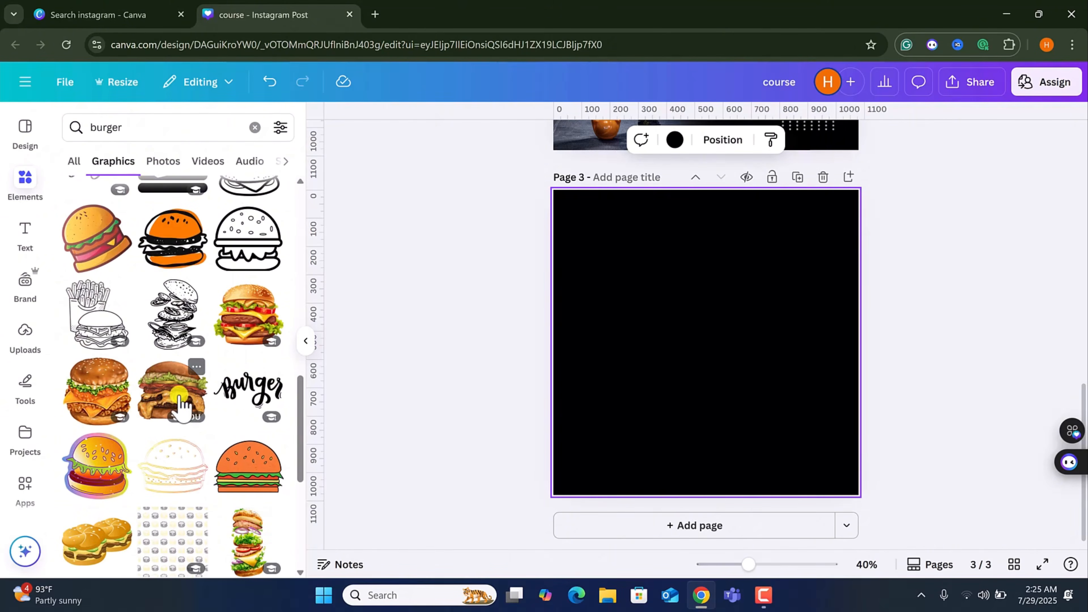
scroll(192, 398, "down", 5)
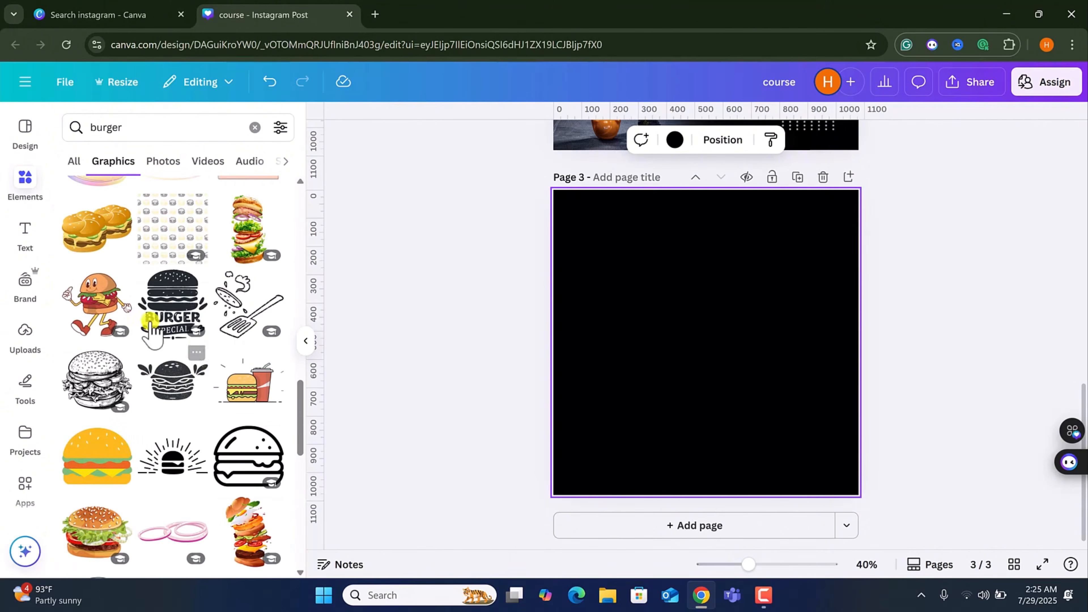
Add a burger photo from the photo results to the third page and reposition it.
left_click(154, 171)
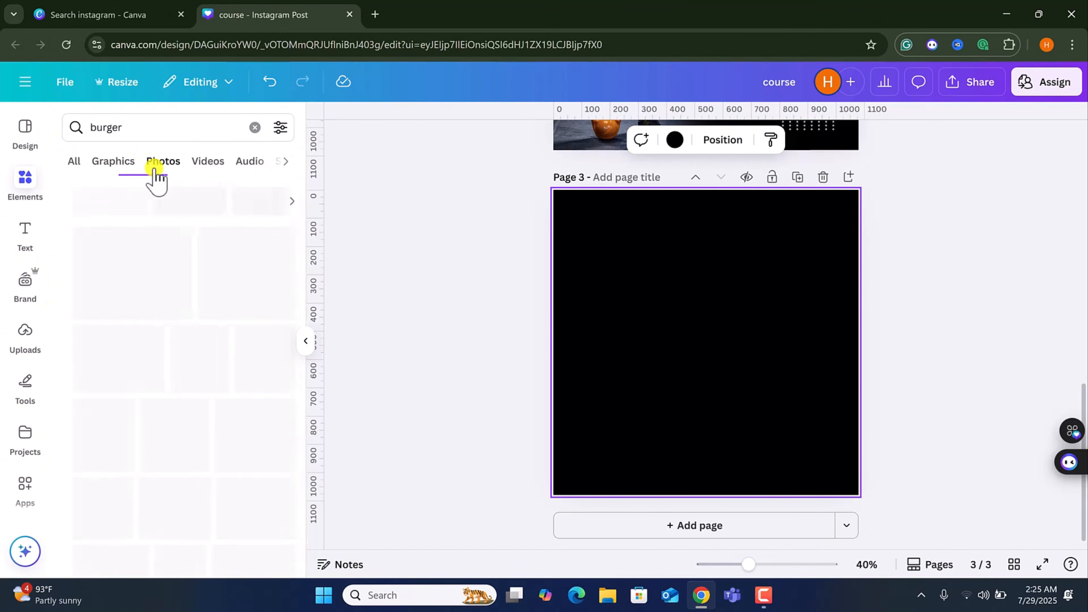
scroll(182, 414, "down", 5)
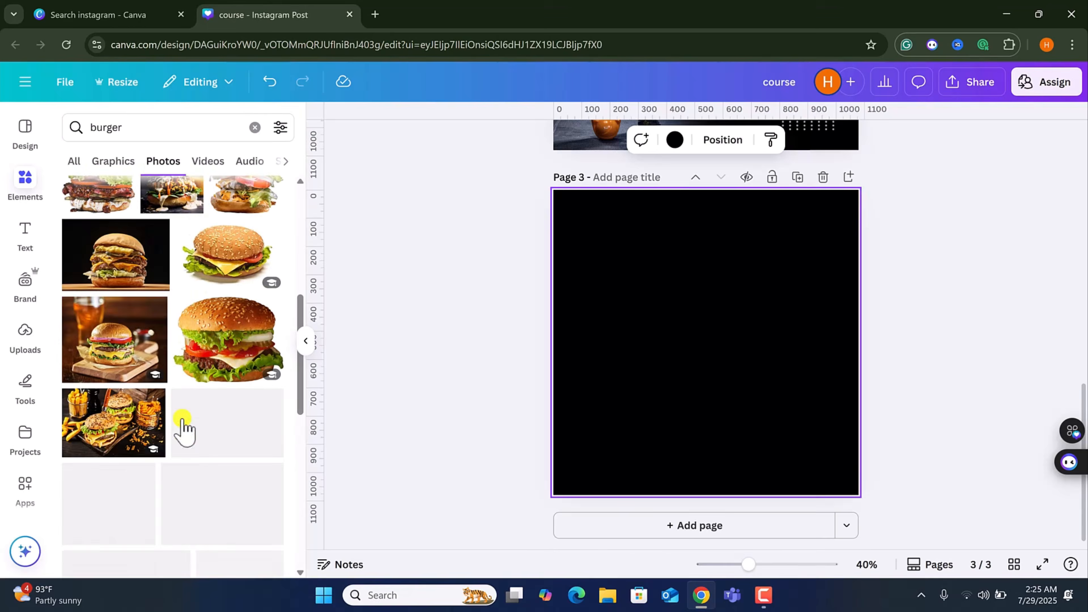
scroll(182, 428, "down", 3)
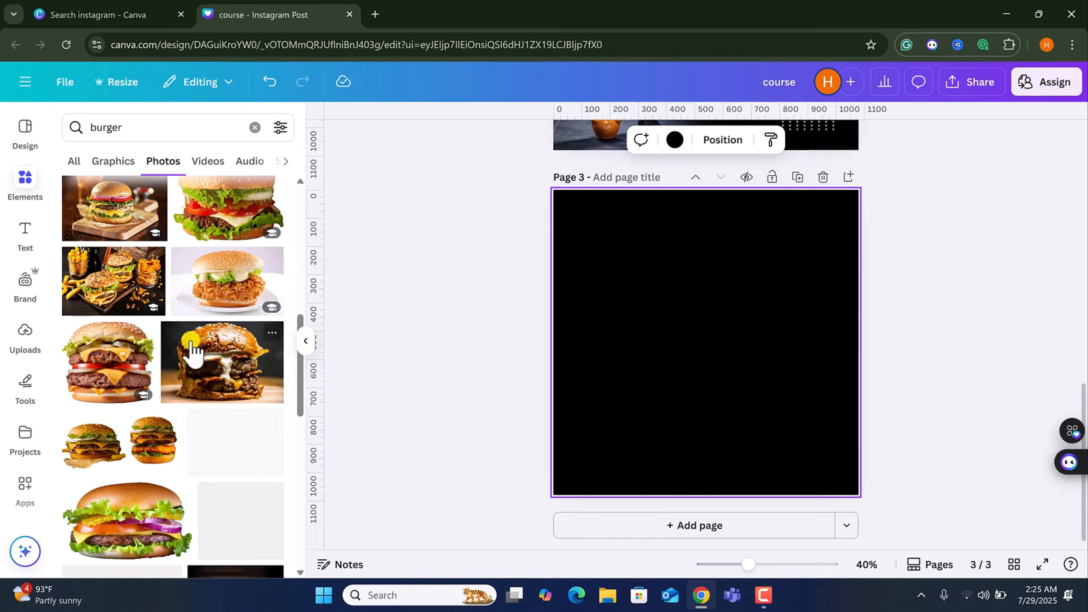
scroll(188, 348, "down", 3)
scroll(175, 346, "up", 3)
left_click(105, 392)
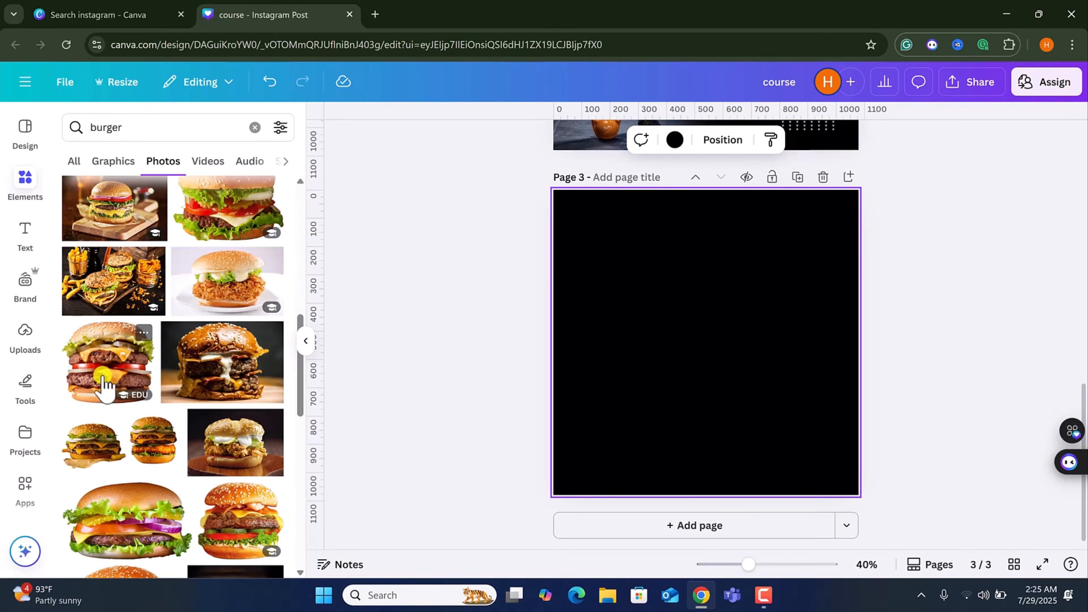
left_click_drag(727, 419, 719, 429)
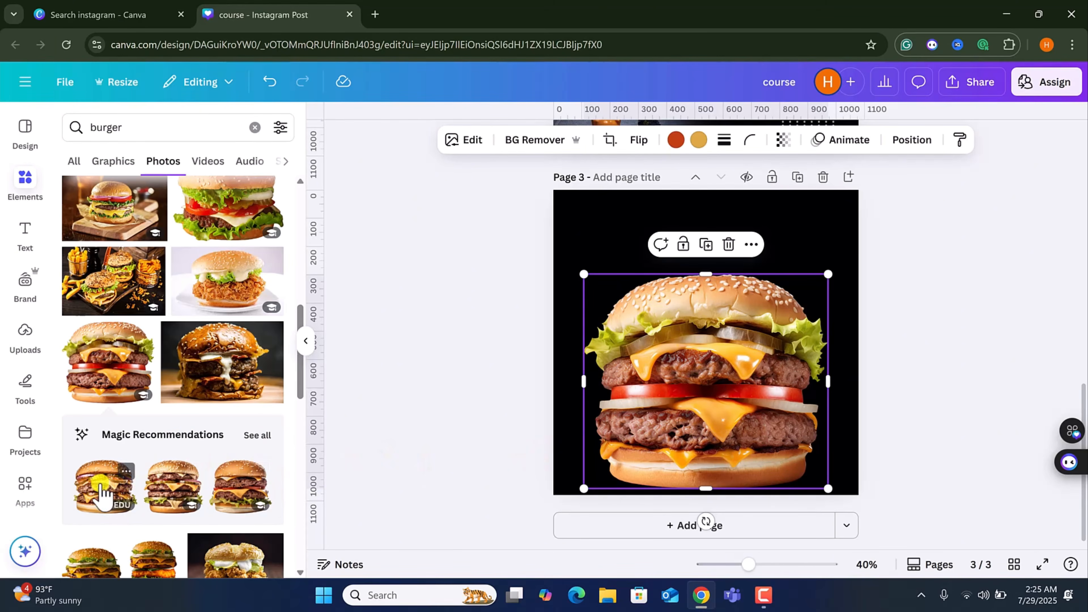
Replace the photo with a double burger from Magic Recommendations and move it lower on the page.
left_click_drag(102, 492, 699, 439)
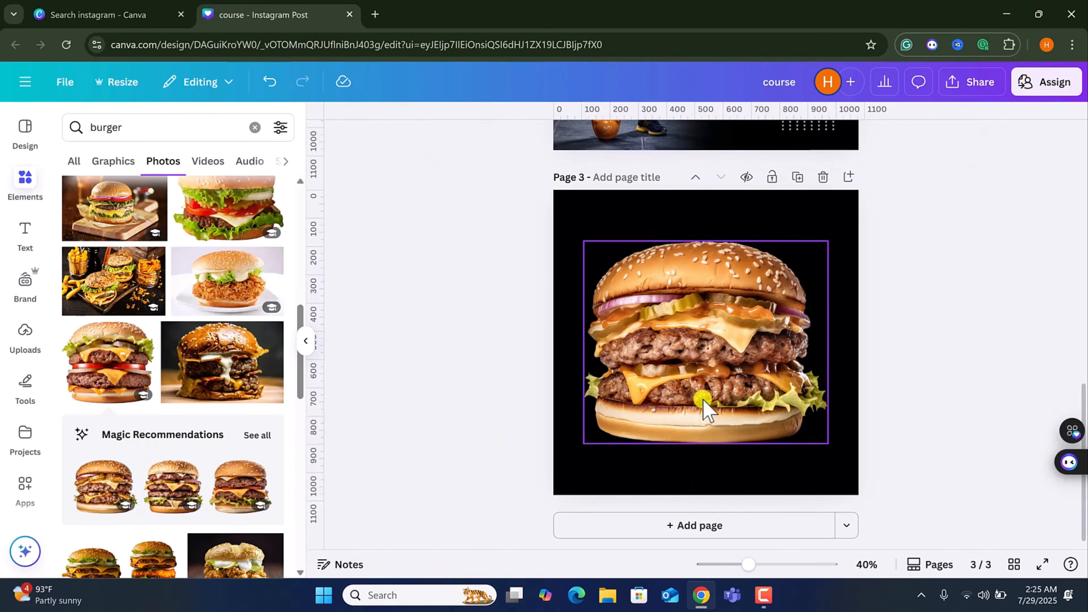
left_click_drag(703, 401, 713, 431)
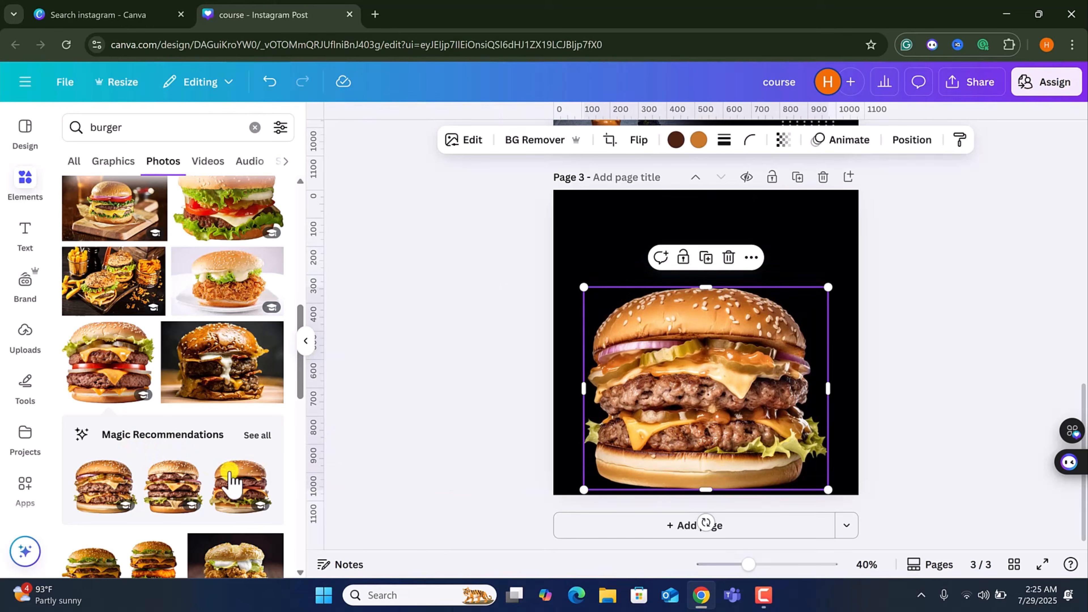
scroll(233, 479, "down", 3)
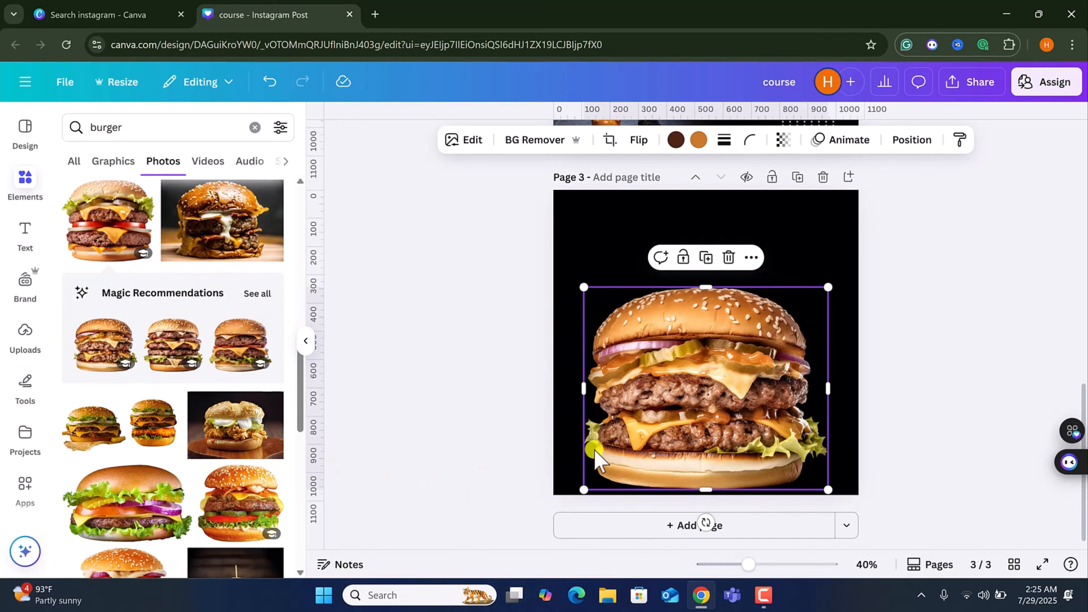
Browse the videos, audio and shapes results for burger.
left_click(207, 161)
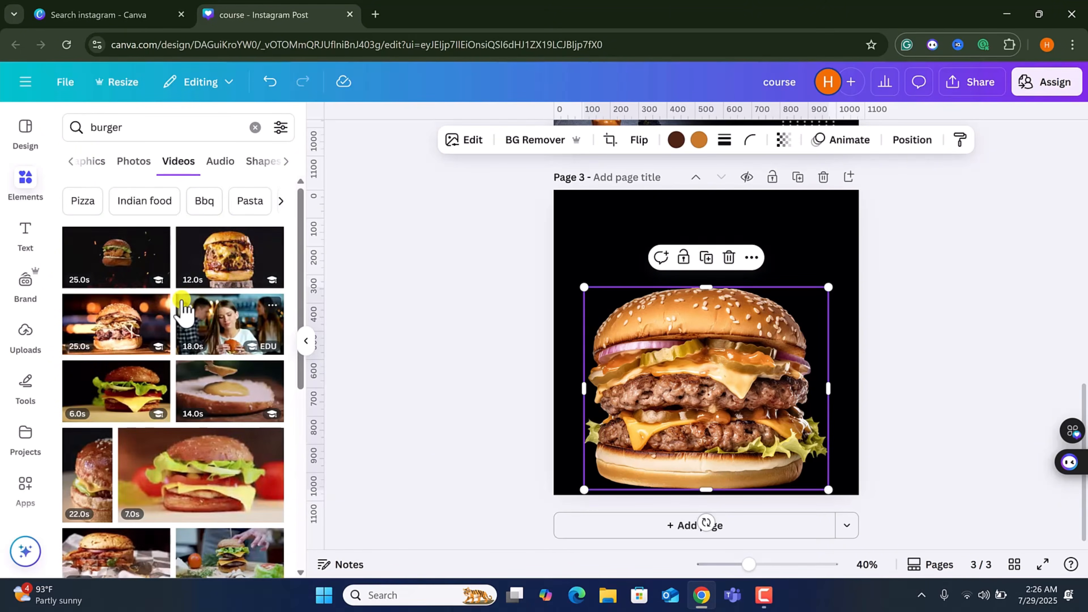
left_click(222, 162)
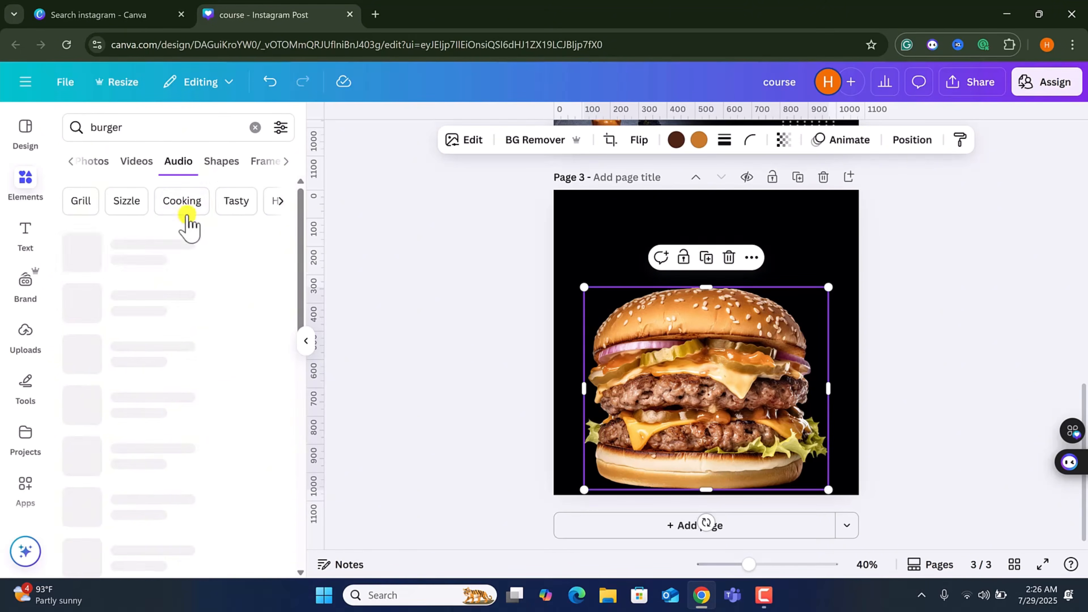
left_click(225, 167)
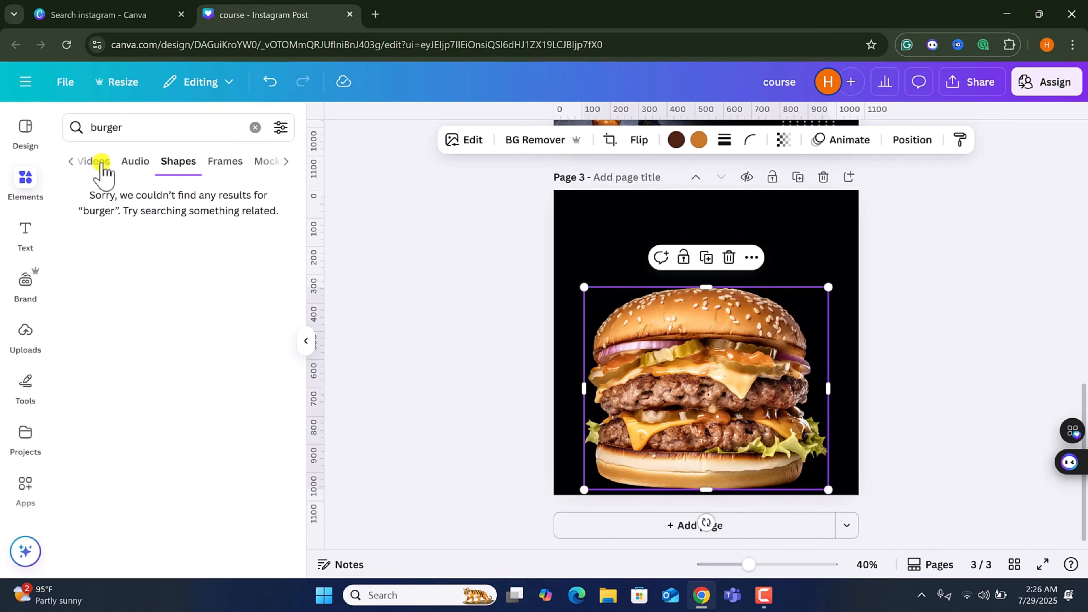
left_click(135, 165)
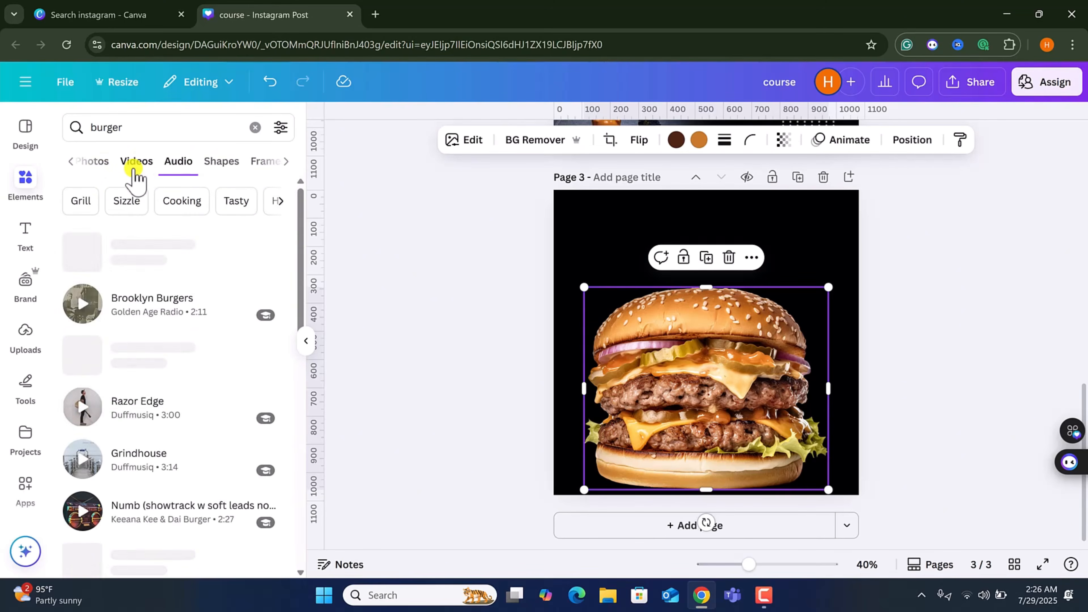
left_click(222, 165)
Search the elements for circle and browse the shapes and frames results.
double_click(127, 128)
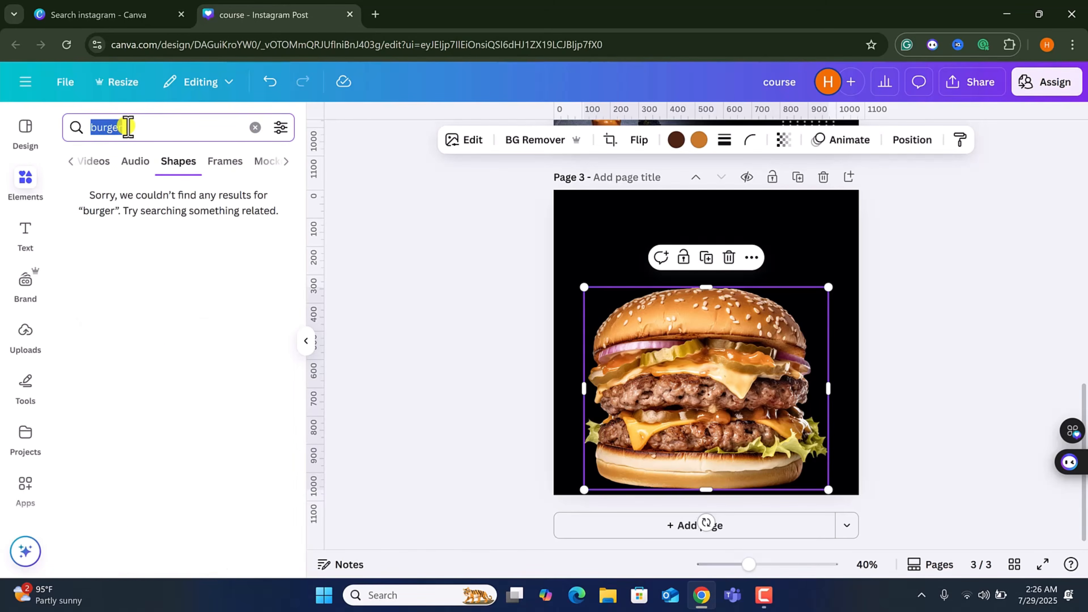
type("cir")
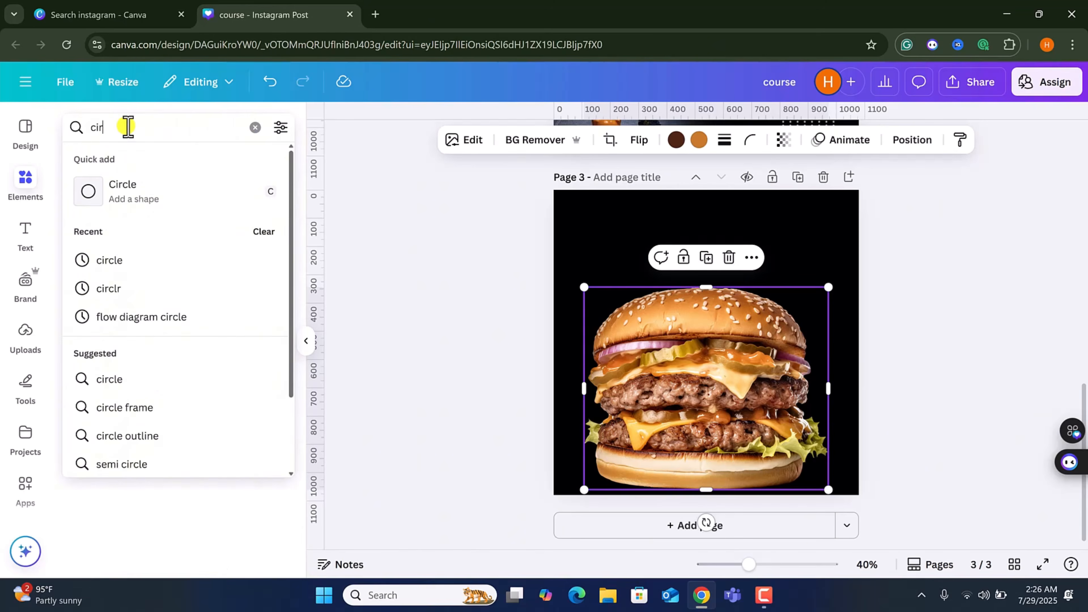
type("cle")
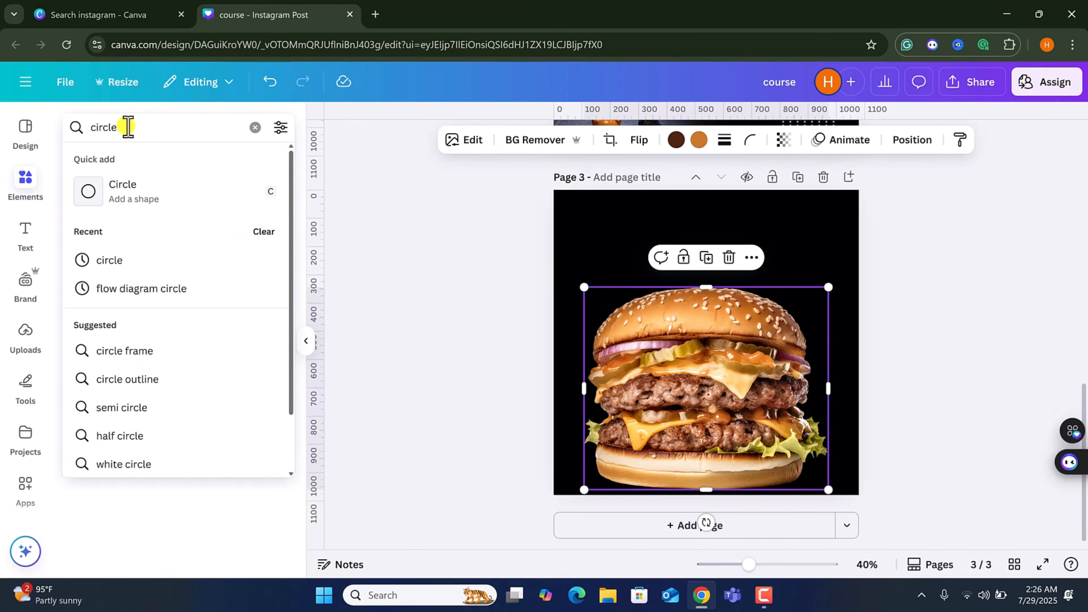
key("Return")
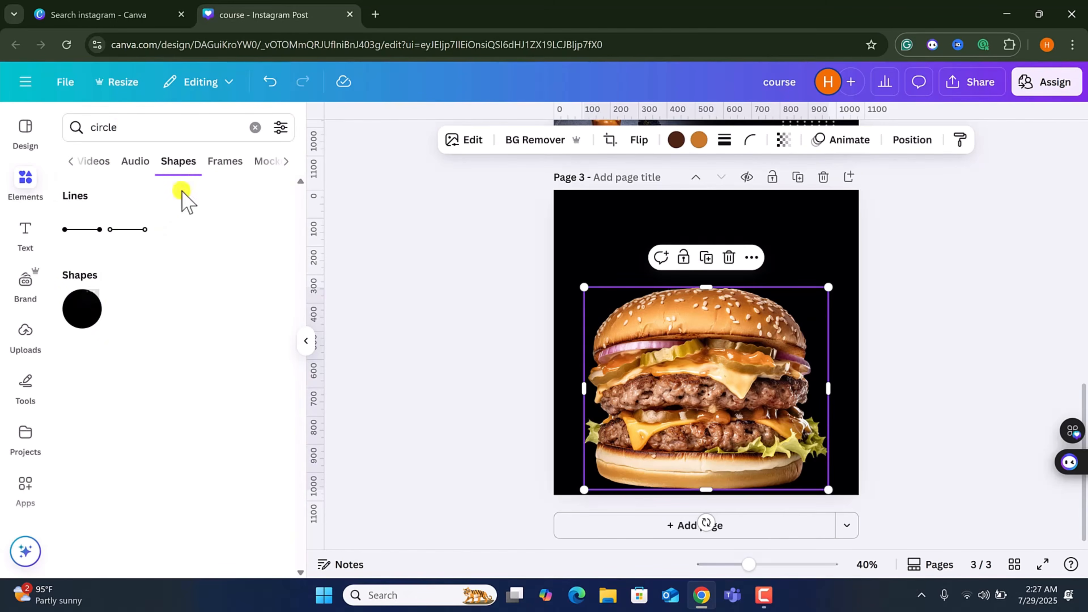
left_click(232, 164)
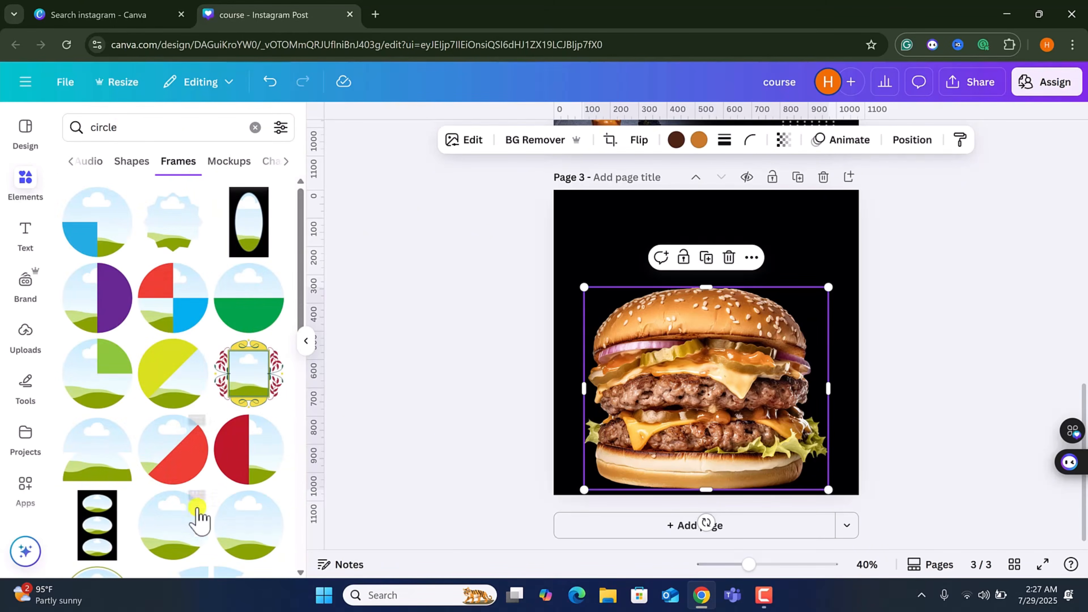
scroll(194, 509, "down", 5)
scroll(194, 456, "down", 5)
Search the elements for phone and add a phone-shaped frame to the third page.
double_click(138, 122)
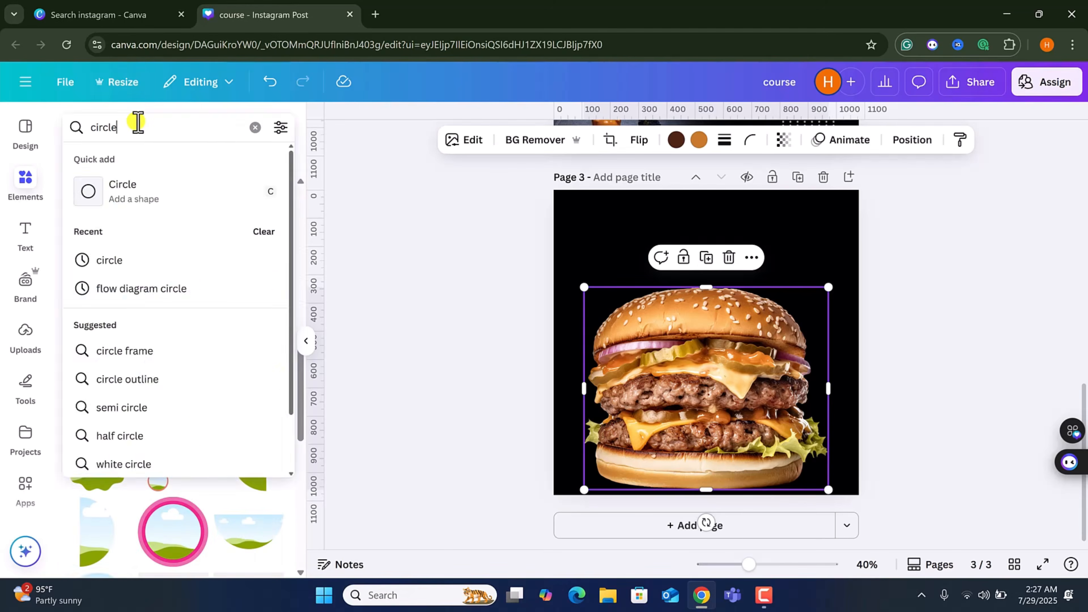
key("BackSpace")
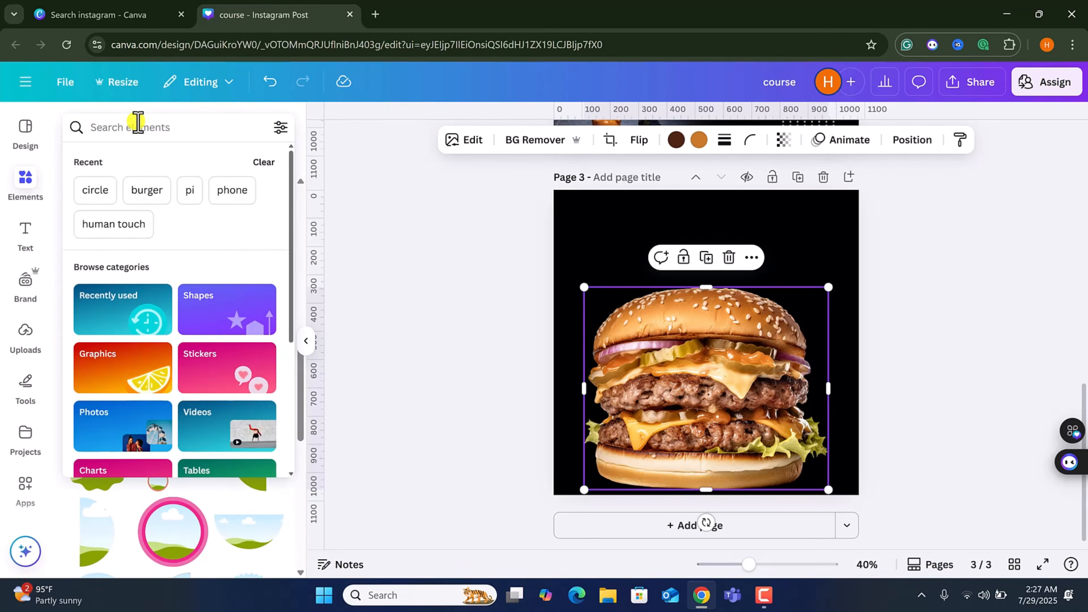
type("phone")
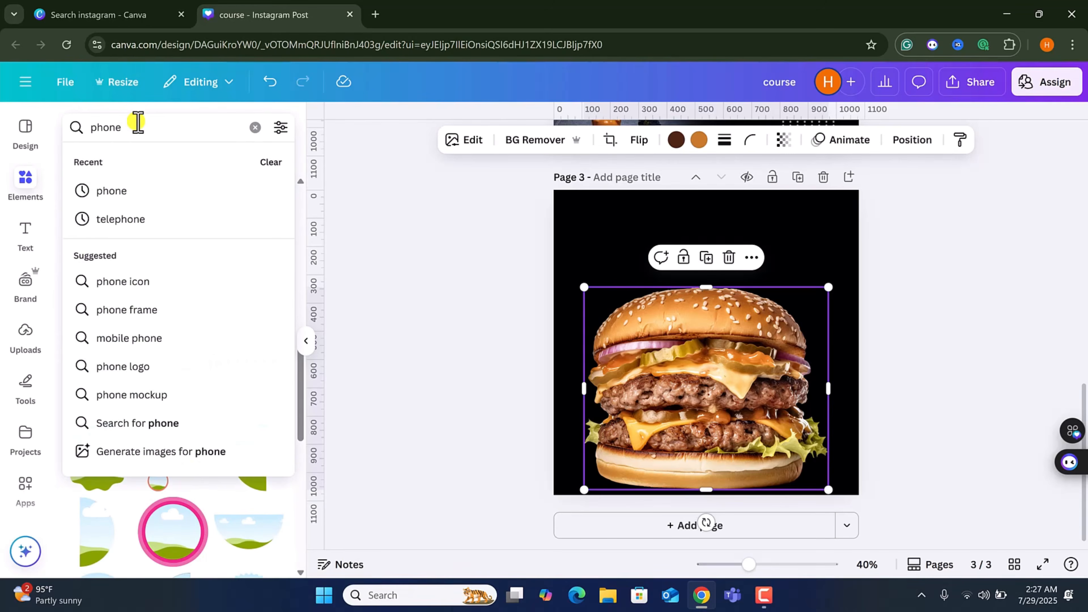
key("Return")
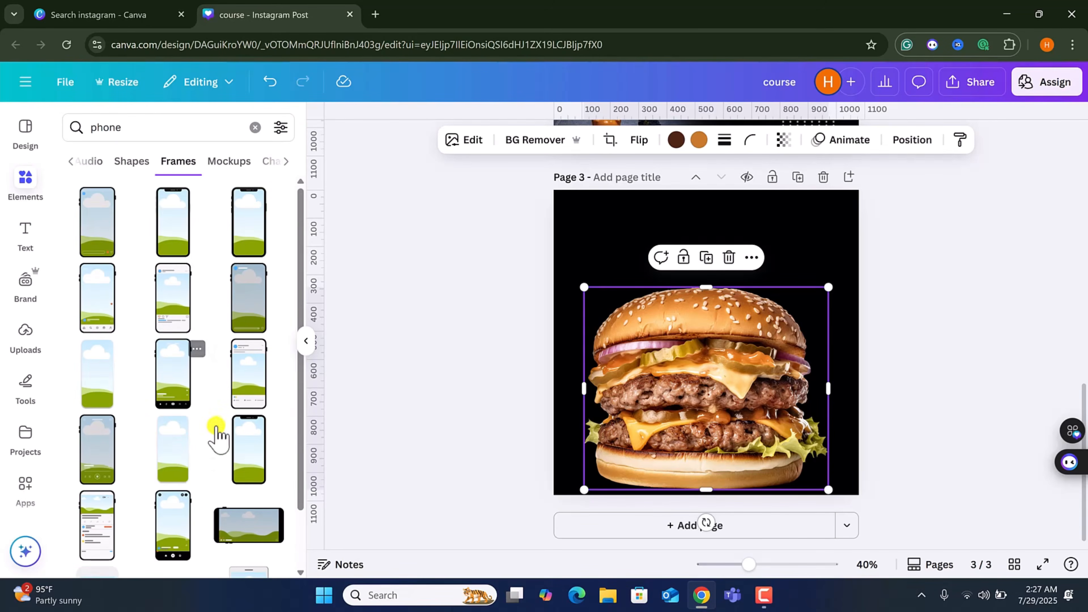
scroll(180, 409, "down", 2)
scroll(177, 407, "up", 2)
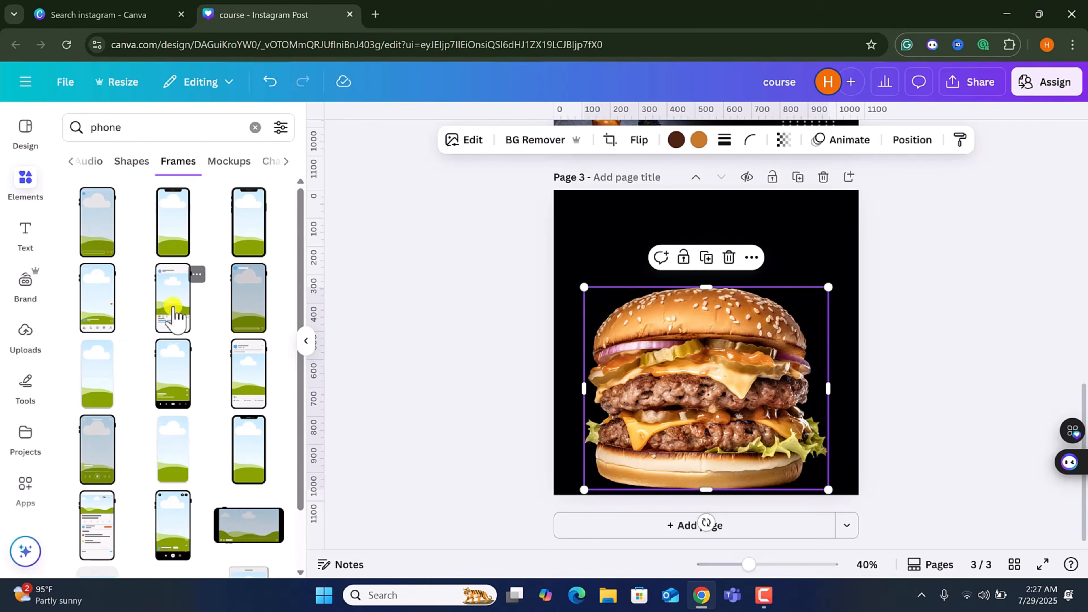
left_click(173, 315)
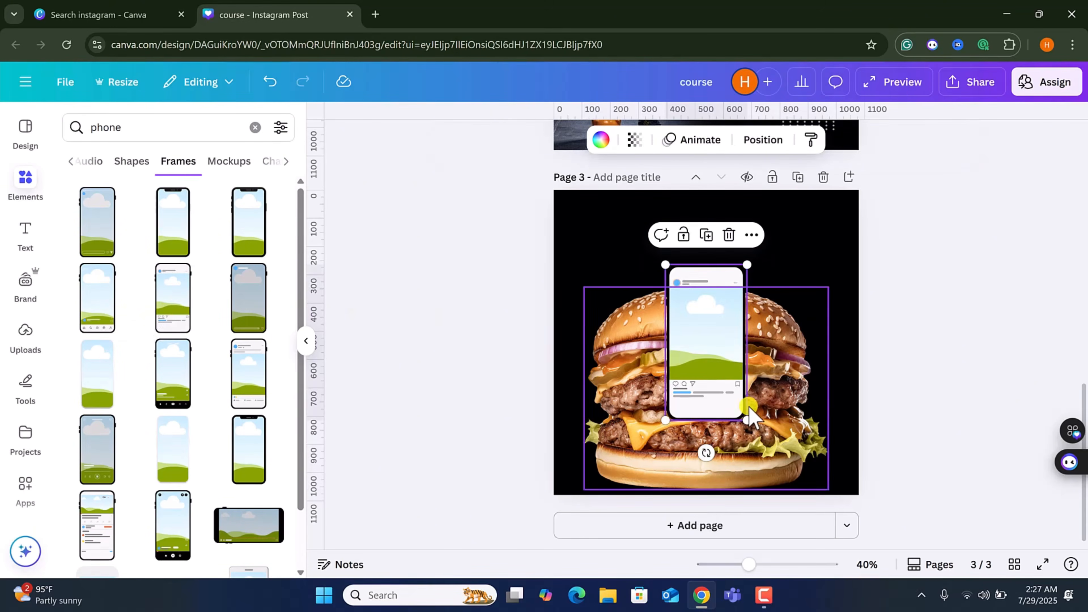
Resize and reposition the phone frame, then place the burger photo inside it.
left_click_drag(769, 440, 803, 502)
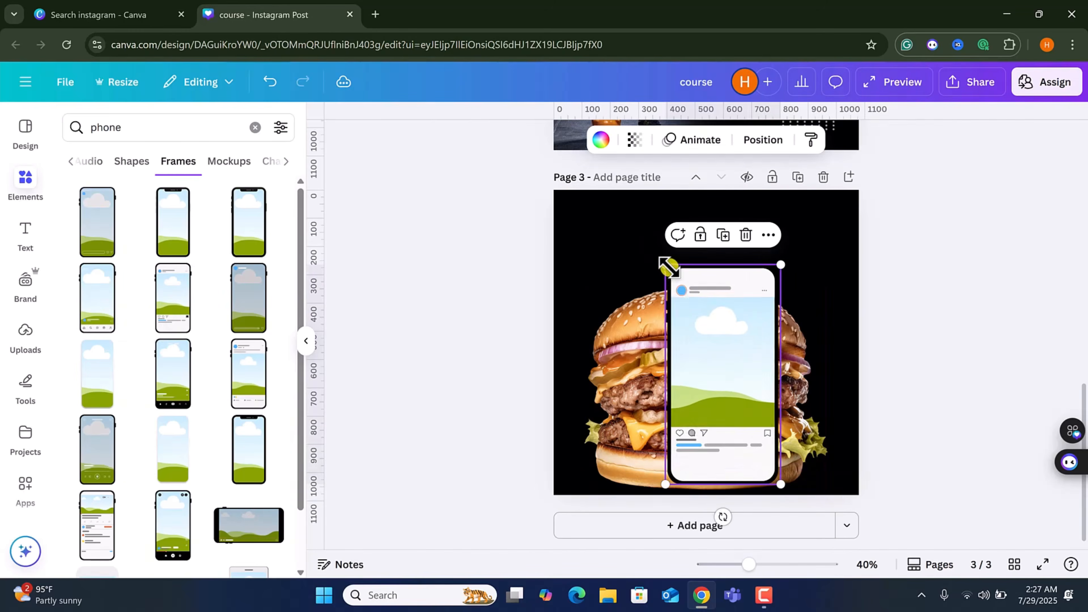
left_click_drag(651, 247, 630, 210)
left_click_drag(702, 360, 711, 346)
left_click(610, 409)
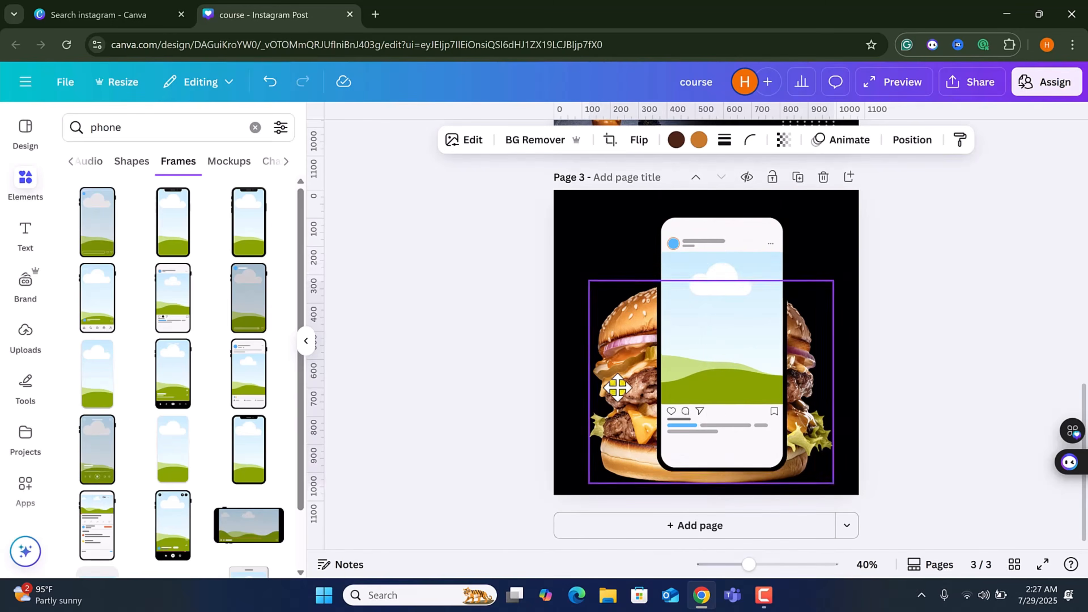
left_click_drag(617, 388, 708, 321)
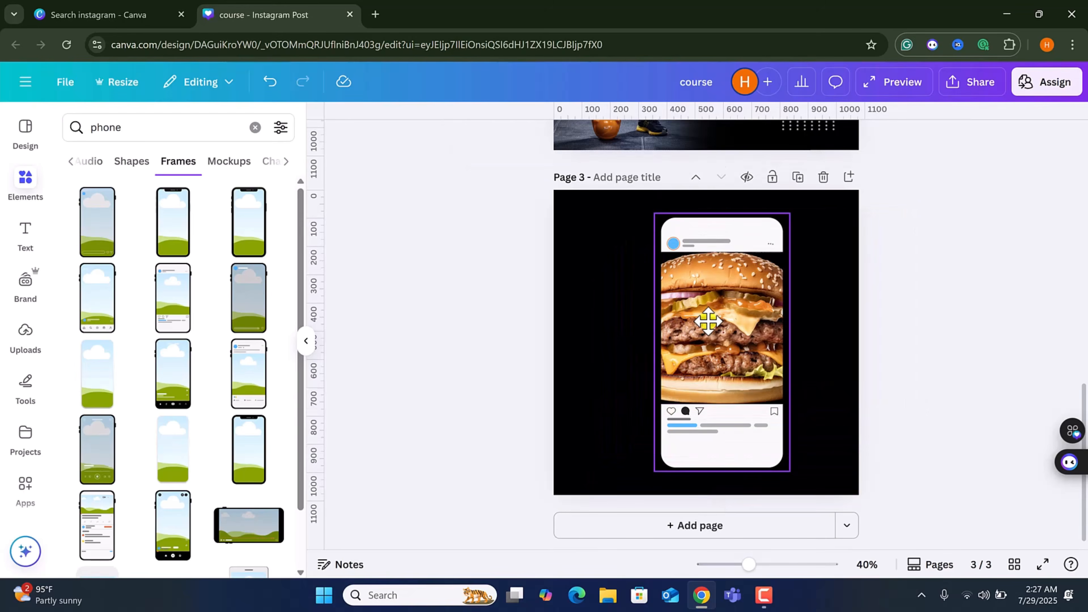
Crop the burger inside the phone frame, then undo and remove the phone frame from the page.
left_click(720, 343)
double_click(719, 343)
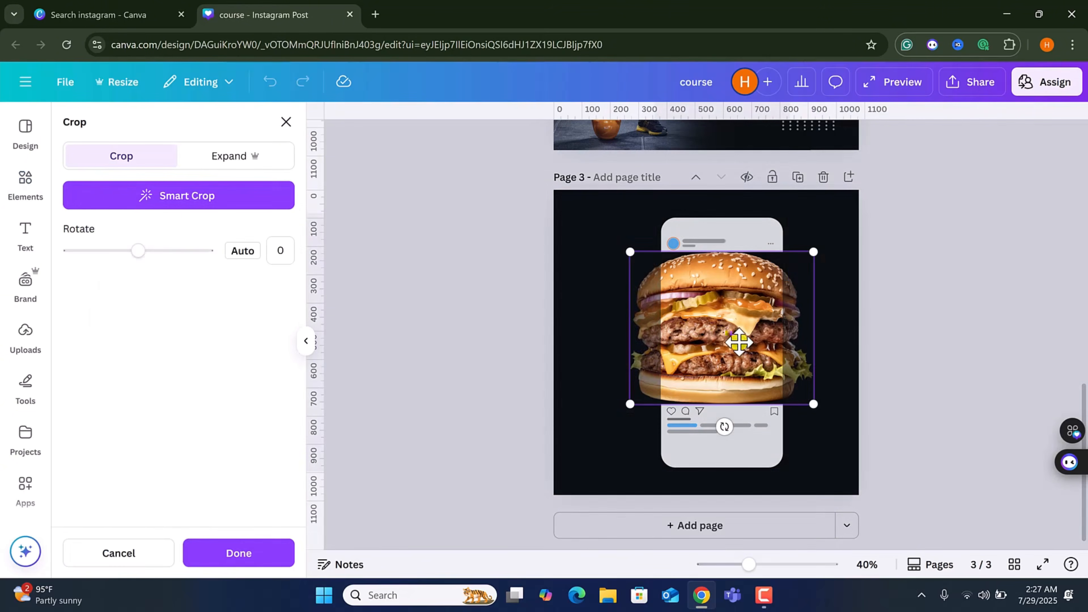
left_click_drag(730, 349, 705, 343)
mouse_move(823, 405)
left_mouse_down()
mouse_move(848, 417)
mouse_move(819, 393)
left_mouse_up()
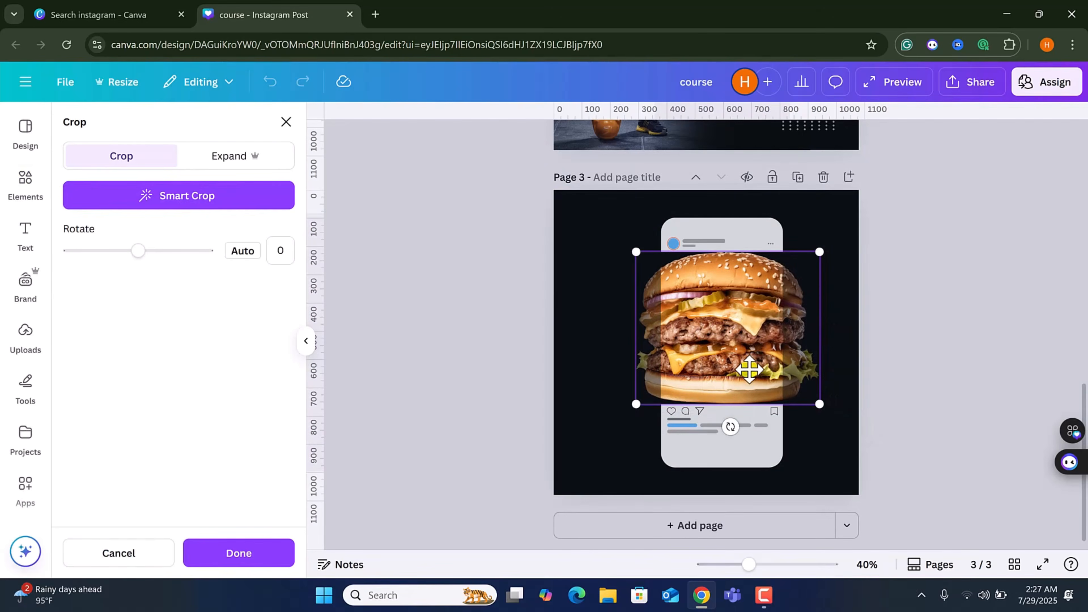
left_click(218, 553)
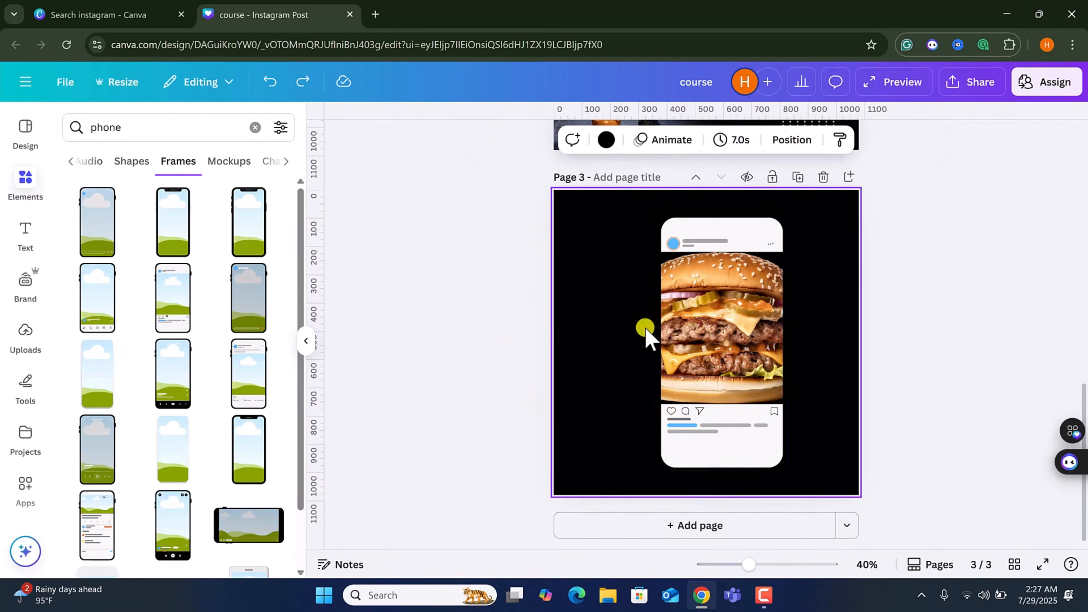
left_click(270, 81)
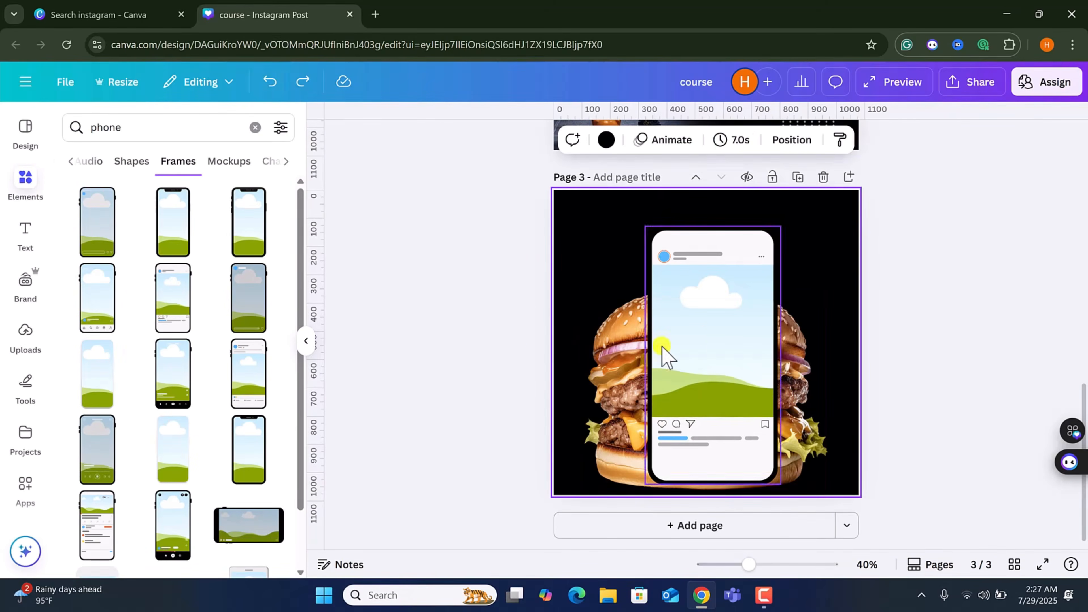
left_click_drag(662, 352, 274, 352)
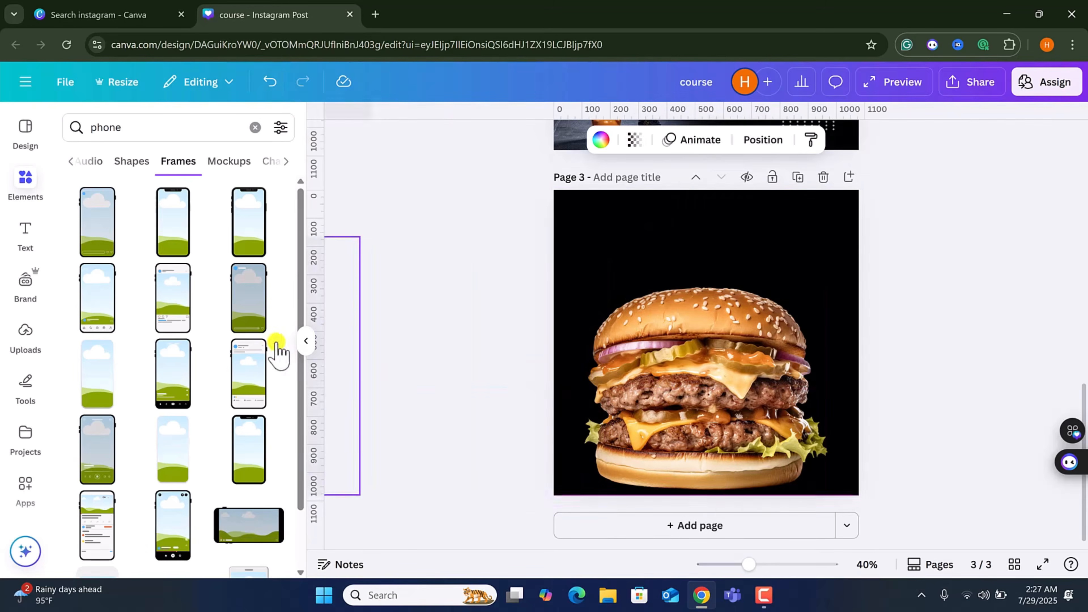
Browse the phone mockups and drop a tilted phone mockup onto the burger photo.
left_click(223, 162)
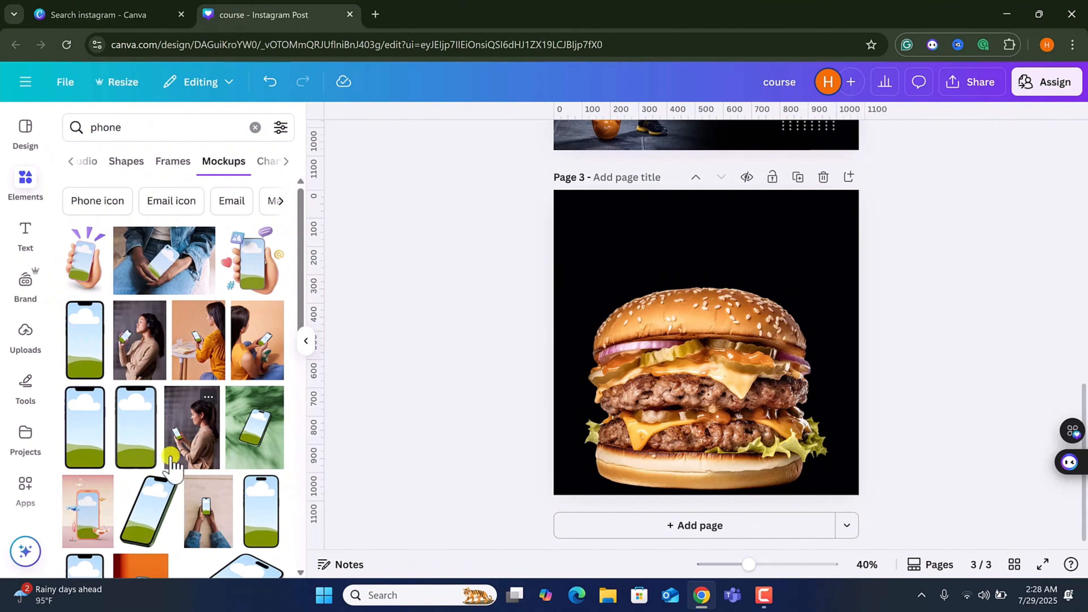
scroll(171, 463, "down", 2)
scroll(157, 399, "down", 10)
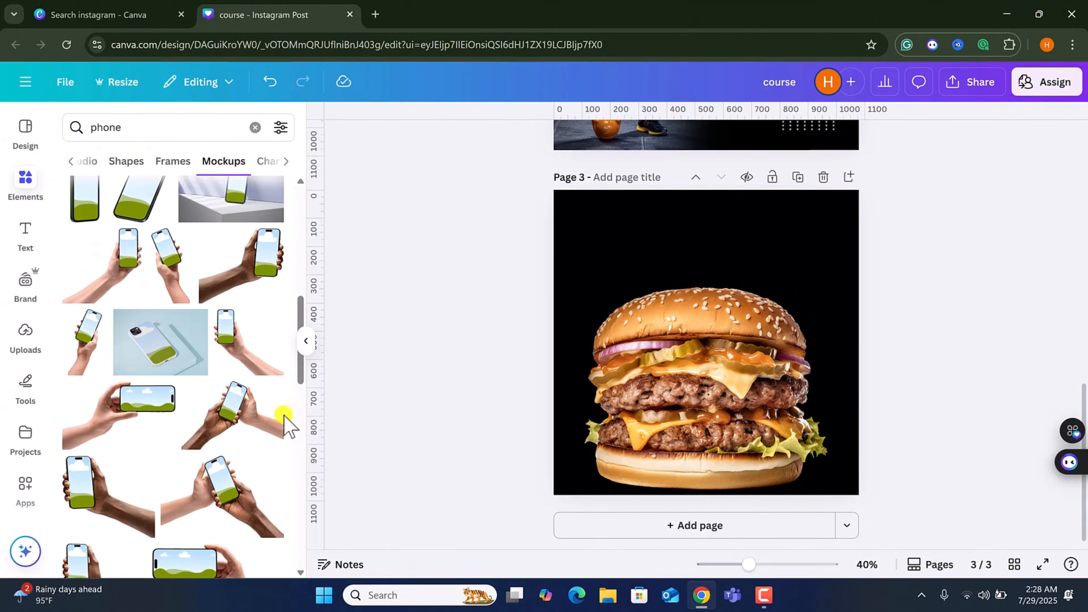
scroll(171, 458, "down", 10)
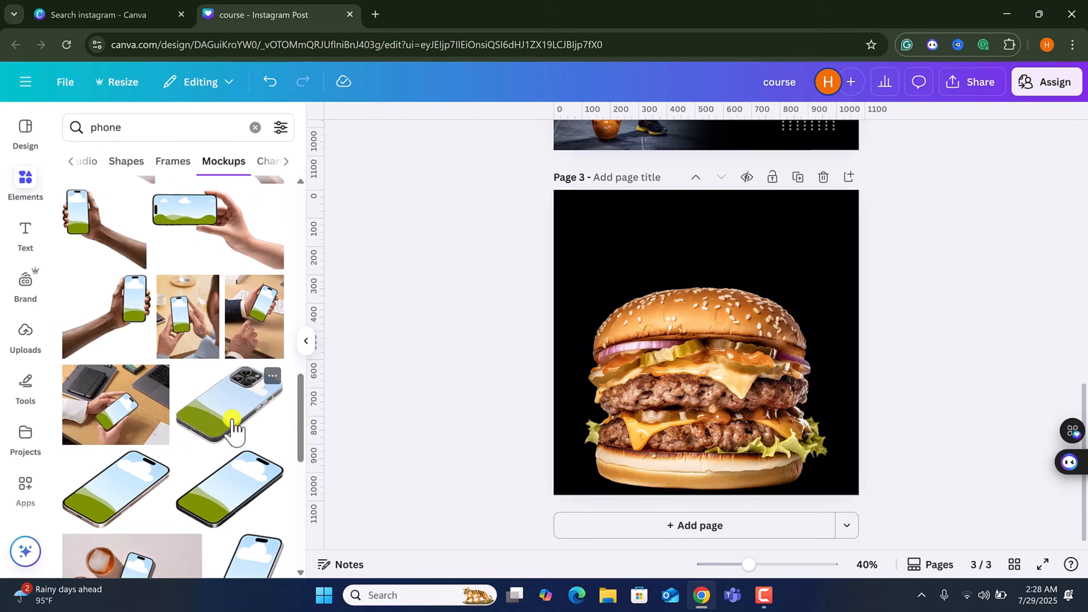
left_click_drag(233, 429, 692, 311)
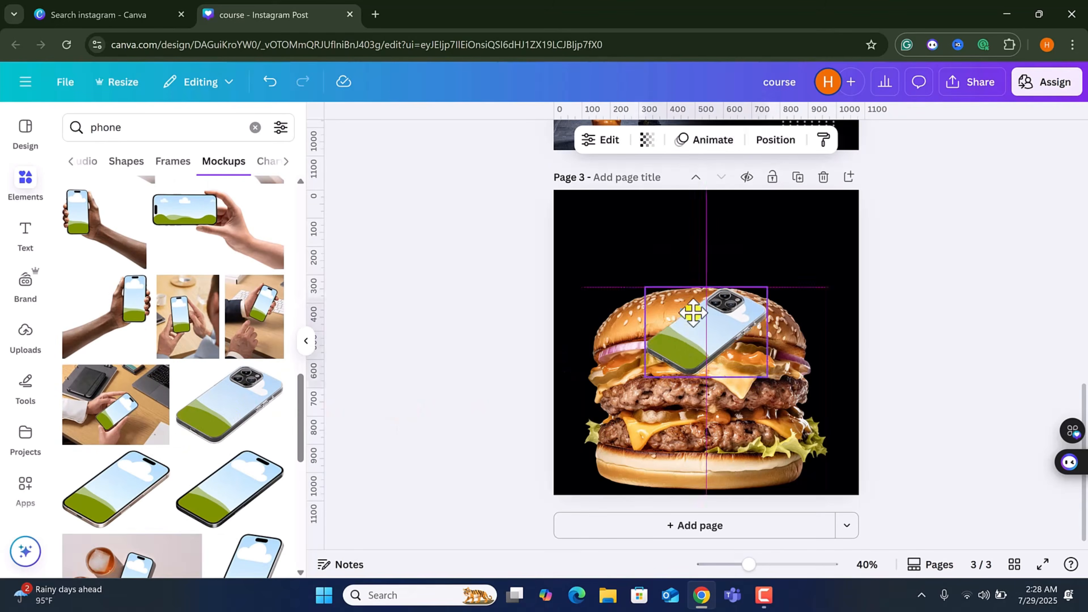
Resize and reposition the phone mockup showing the burger on the third page.
left_click(702, 355)
left_click_drag(711, 430, 682, 318)
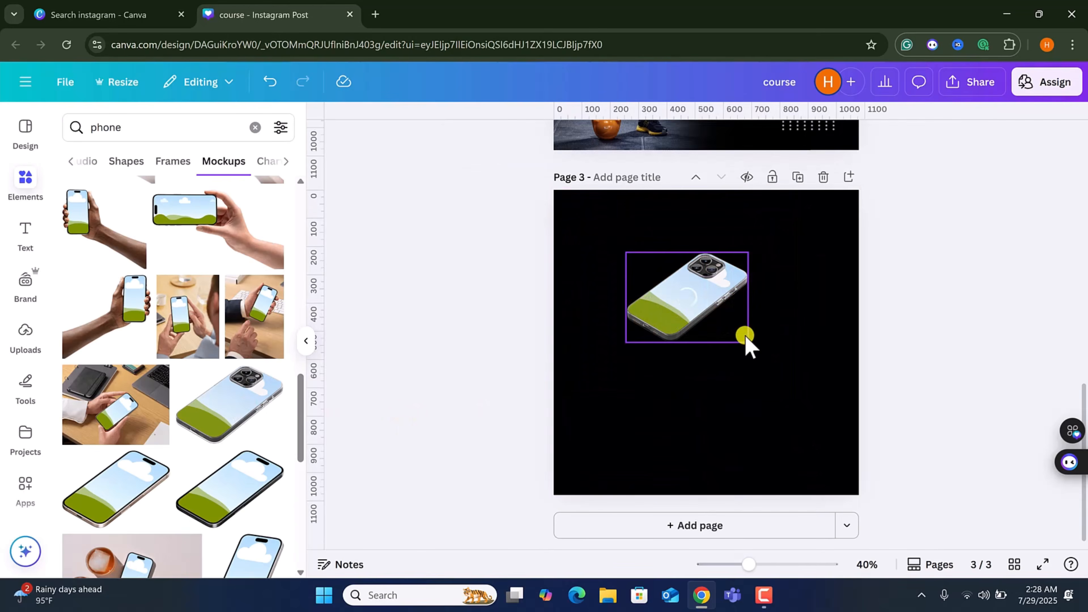
left_click_drag(750, 342, 853, 467)
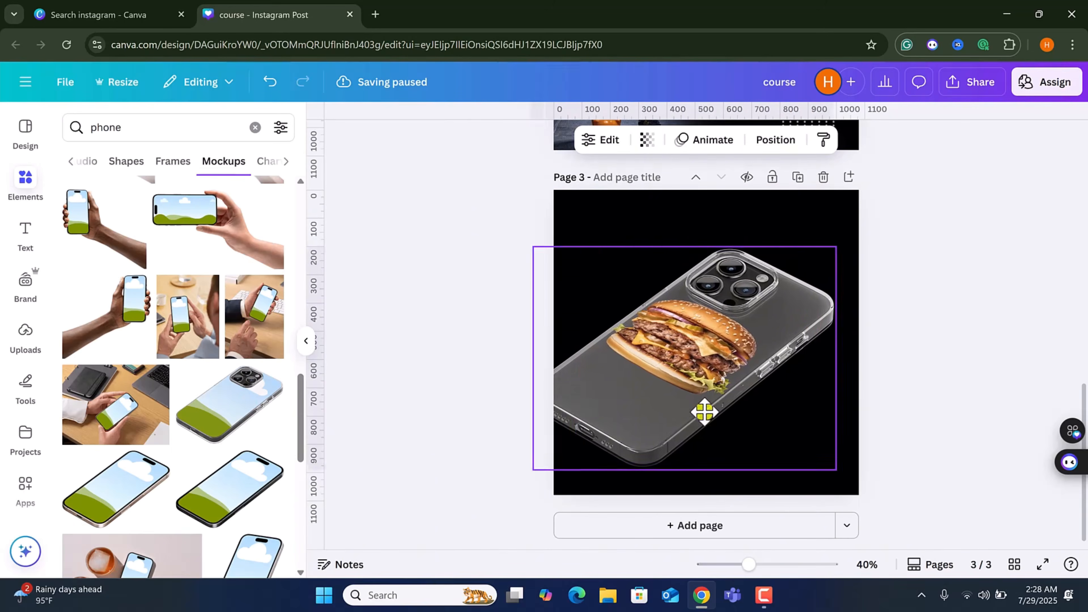
left_click_drag(710, 411, 713, 406)
left_click_drag(848, 466, 813, 438)
left_click_drag(685, 365, 716, 382)
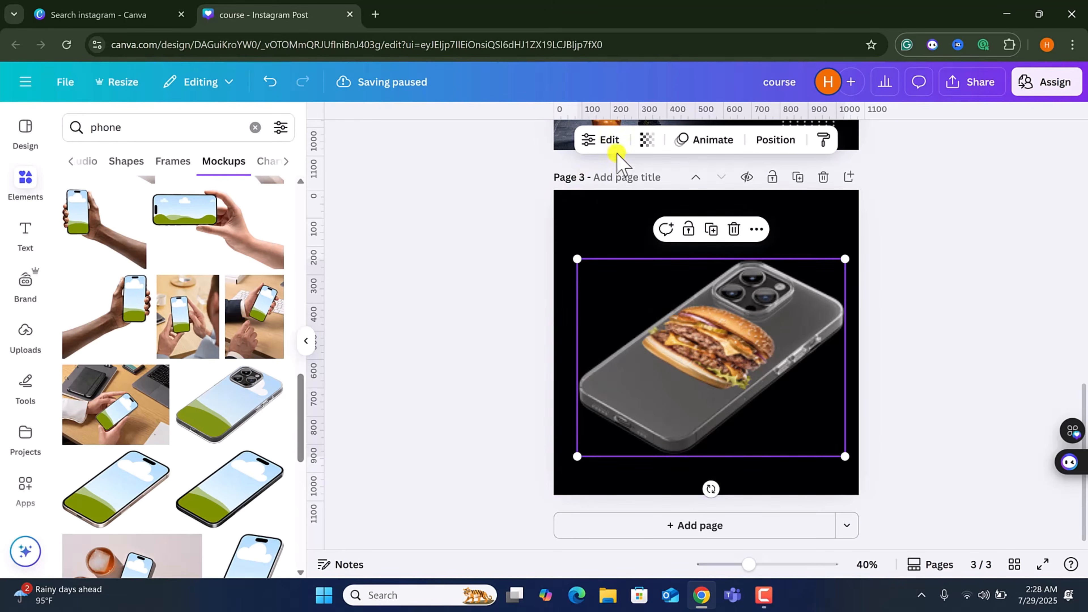
Adjust the burger image placement inside the mockup and apply the changes.
left_click(606, 140)
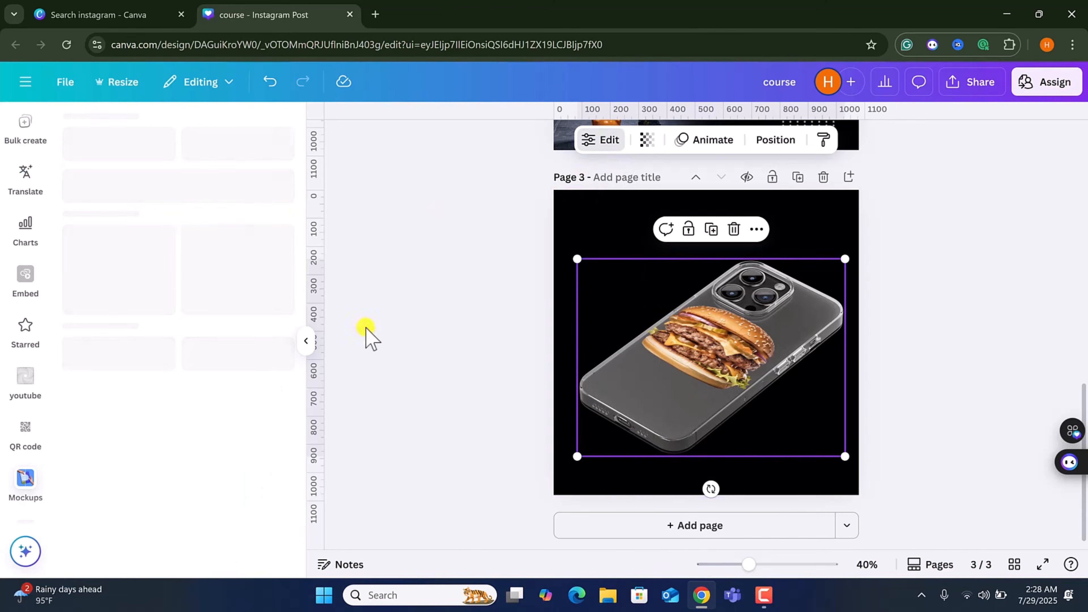
left_click_drag(243, 251, 146, 157)
left_click_drag(174, 201, 195, 218)
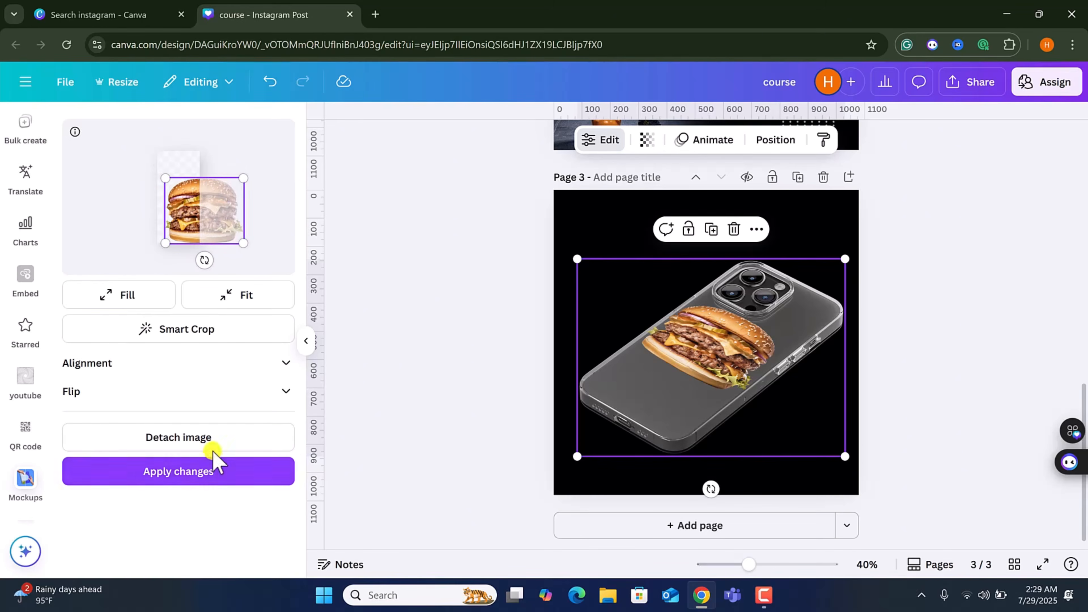
left_click(213, 473)
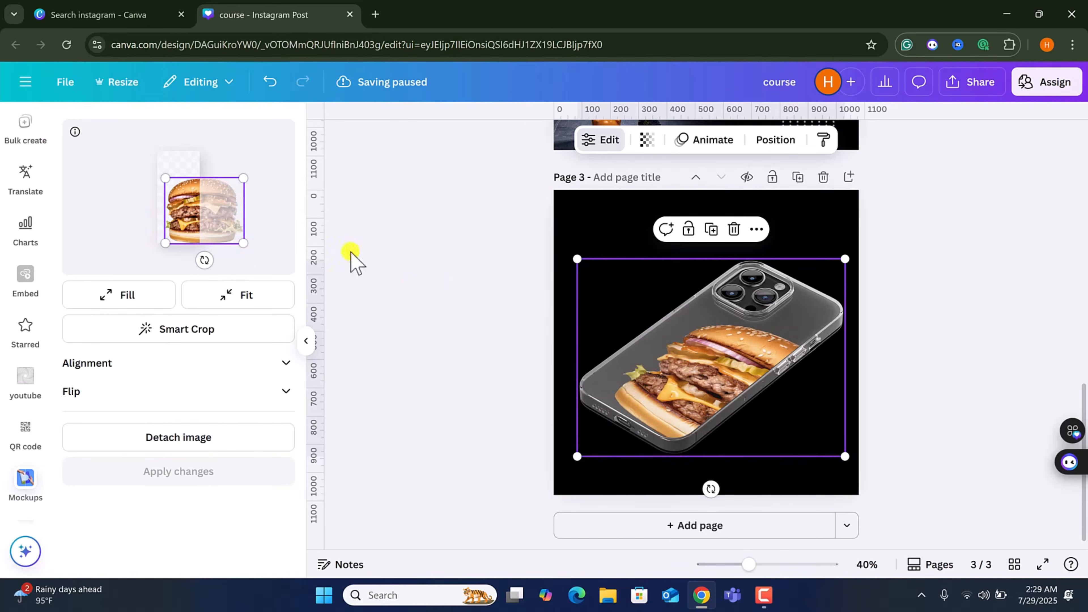
Undo all the phone mockup edits on the third page.
left_click(611, 211)
key("ctrl+z")
key("ctrl+z")
key("ctrl+z")
key("ctrl+z")
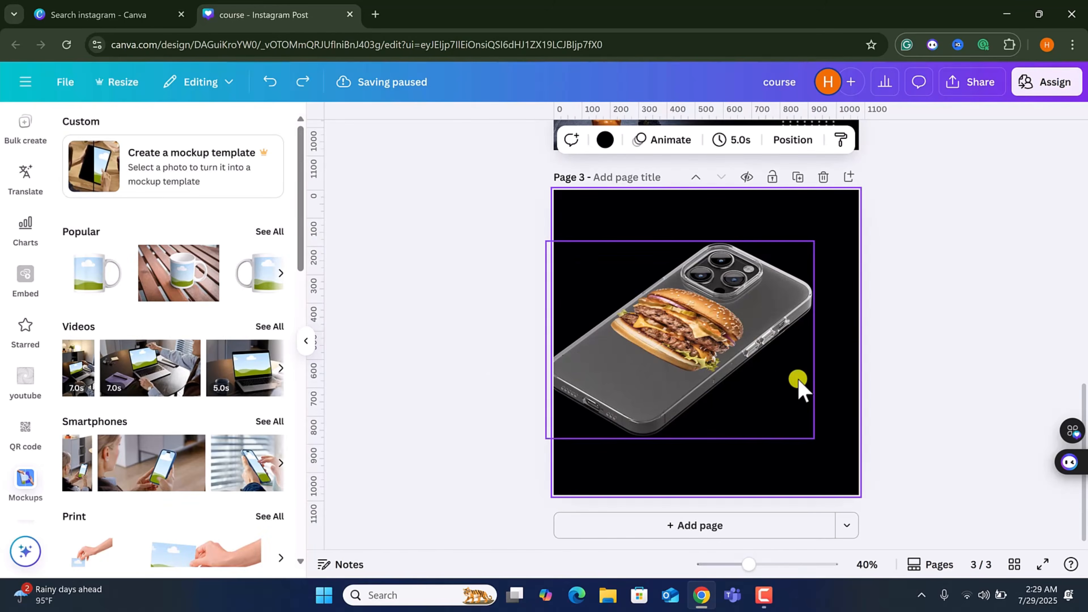
key("ctrl+z")
key("ctrl+z")
key("ctrl+z")
key("ctrl+z")
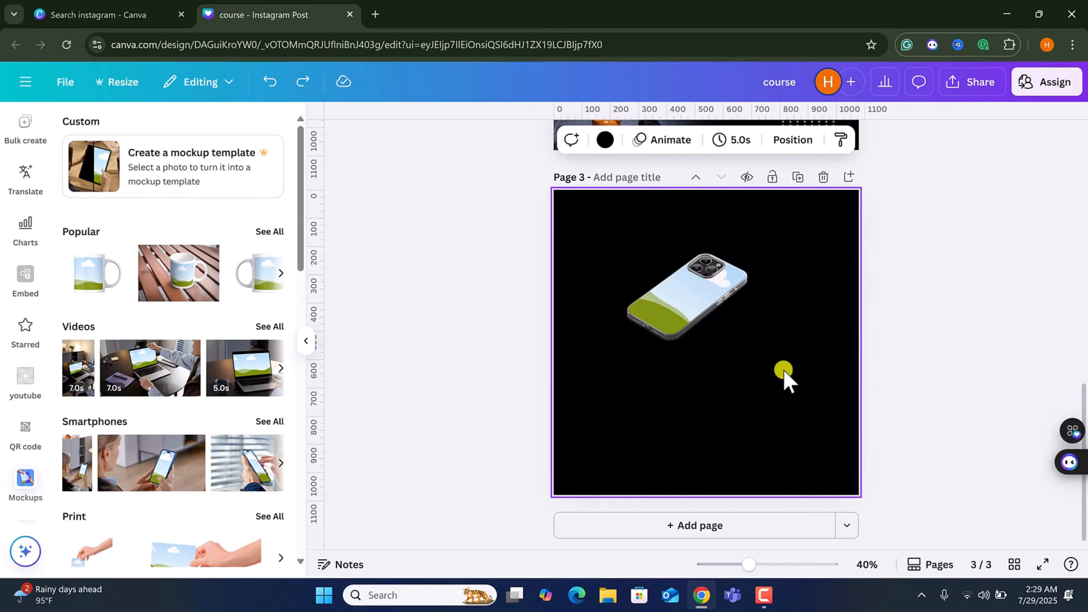
key("ctrl+z")
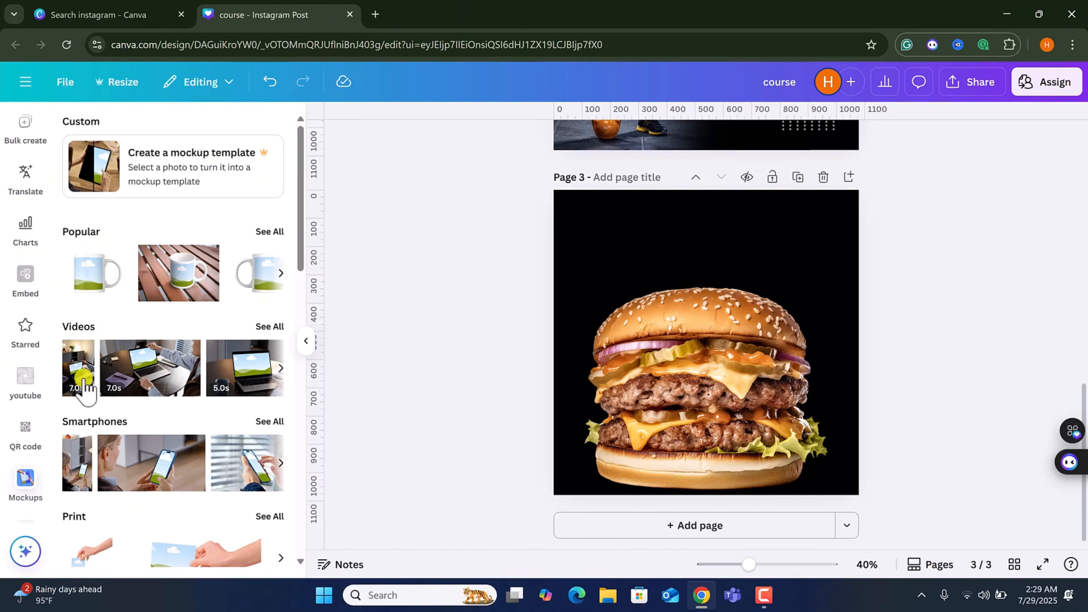
scroll(29, 182, "up", 8)
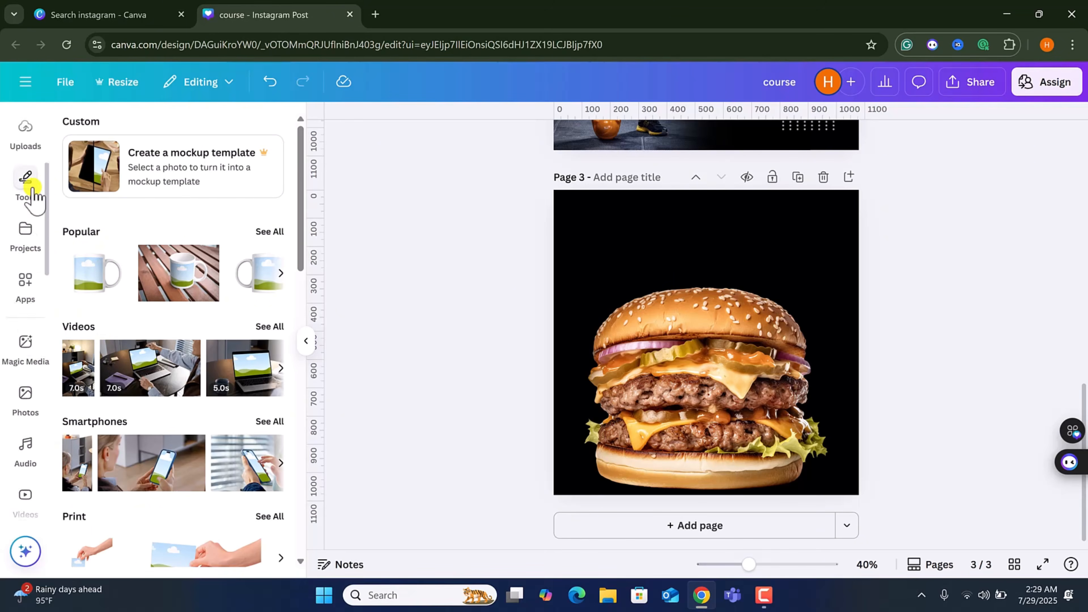
scroll(13, 480, "down", 10)
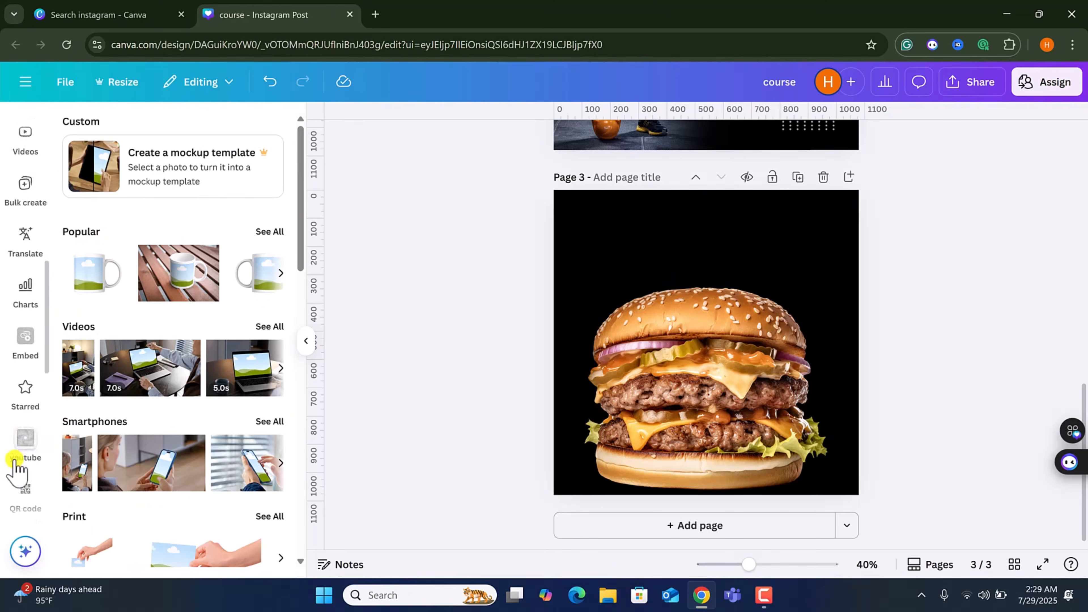
scroll(14, 463, "down", 1)
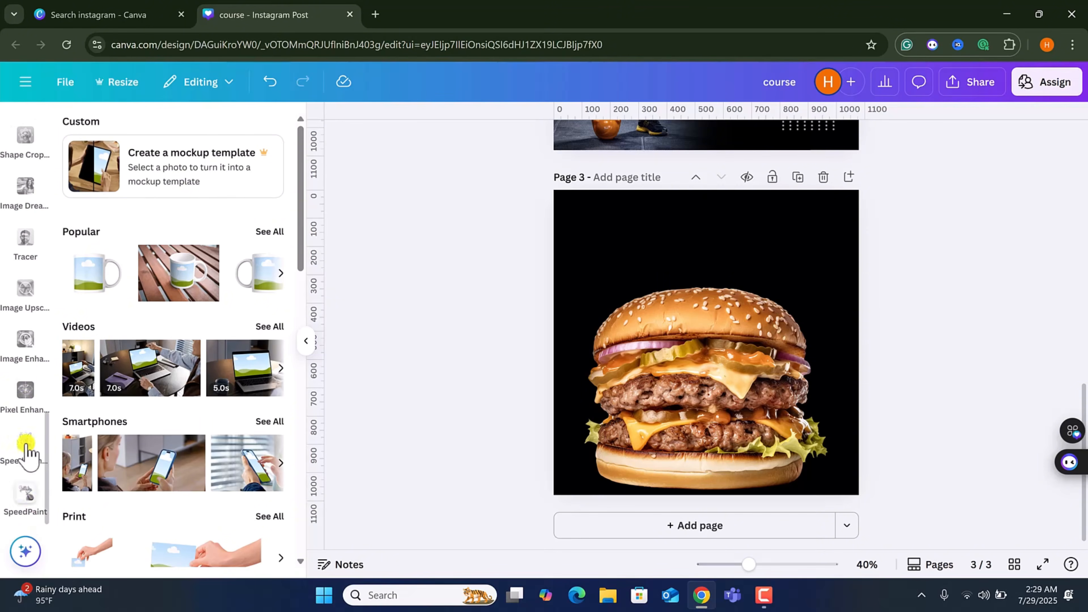
Clear the element search and add a progress ring chart from the Charts collection onto the third page's burger.
scroll(28, 413, "up", 7)
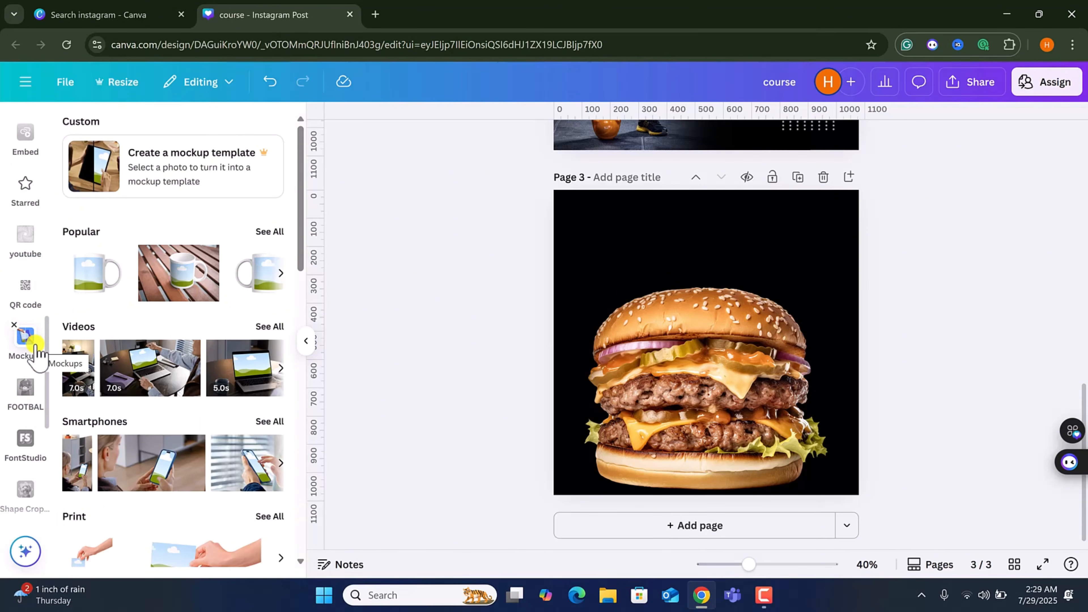
scroll(37, 351, "up", 10)
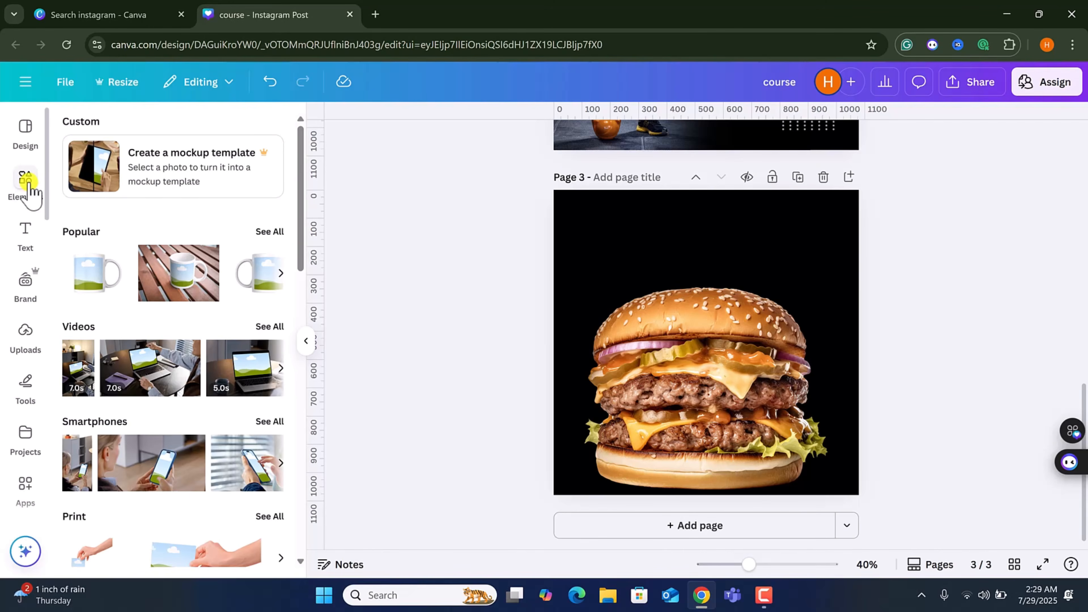
left_click(27, 184)
left_click(264, 164)
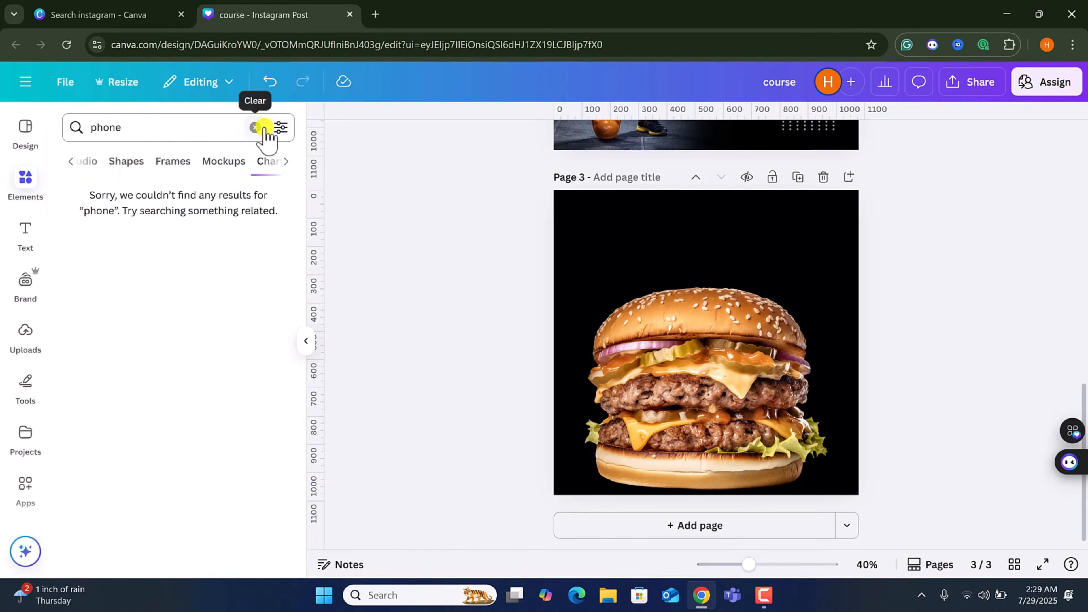
left_click(254, 129)
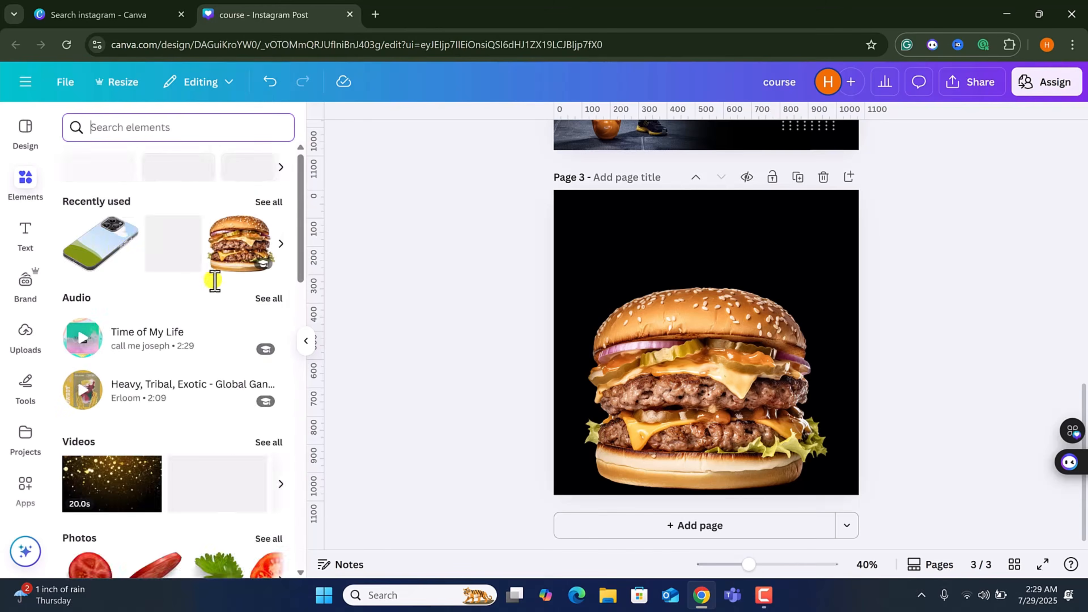
scroll(202, 270, "down", 8)
scroll(202, 267, "down", 3)
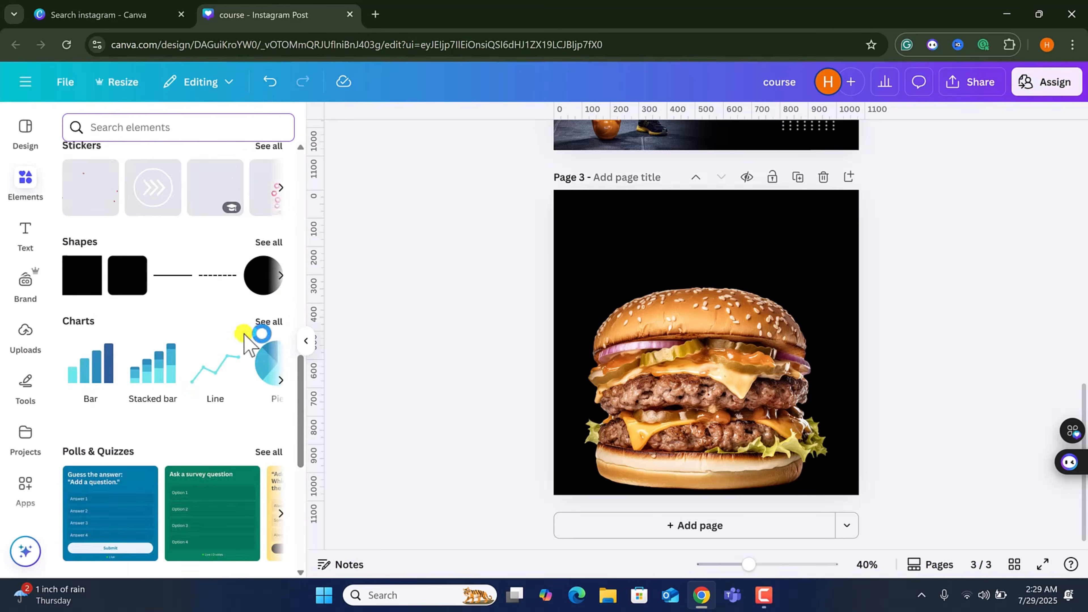
left_click(271, 325)
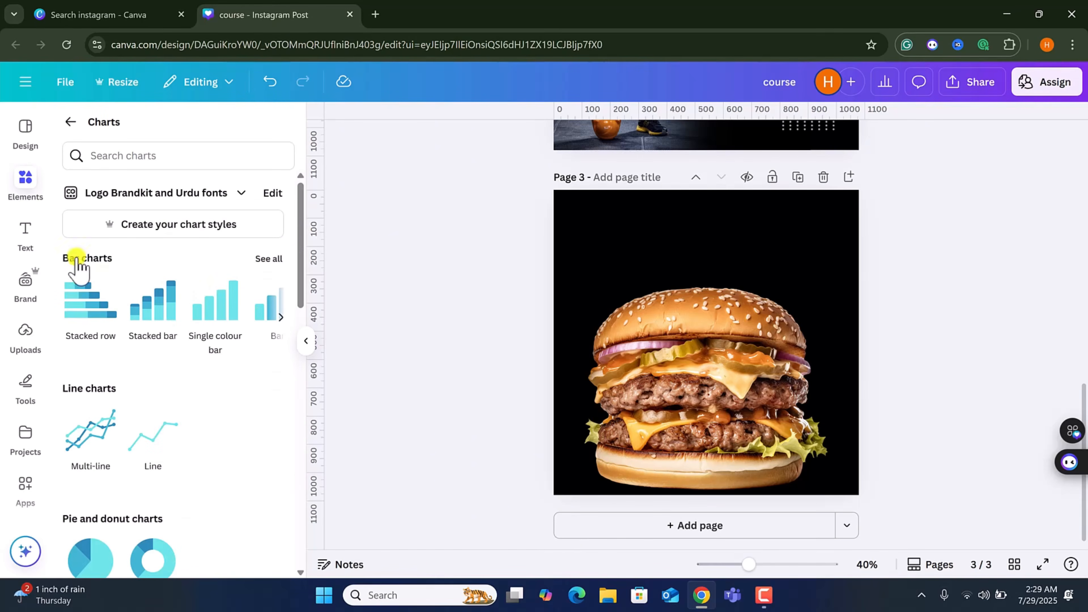
scroll(105, 412, "down", 3)
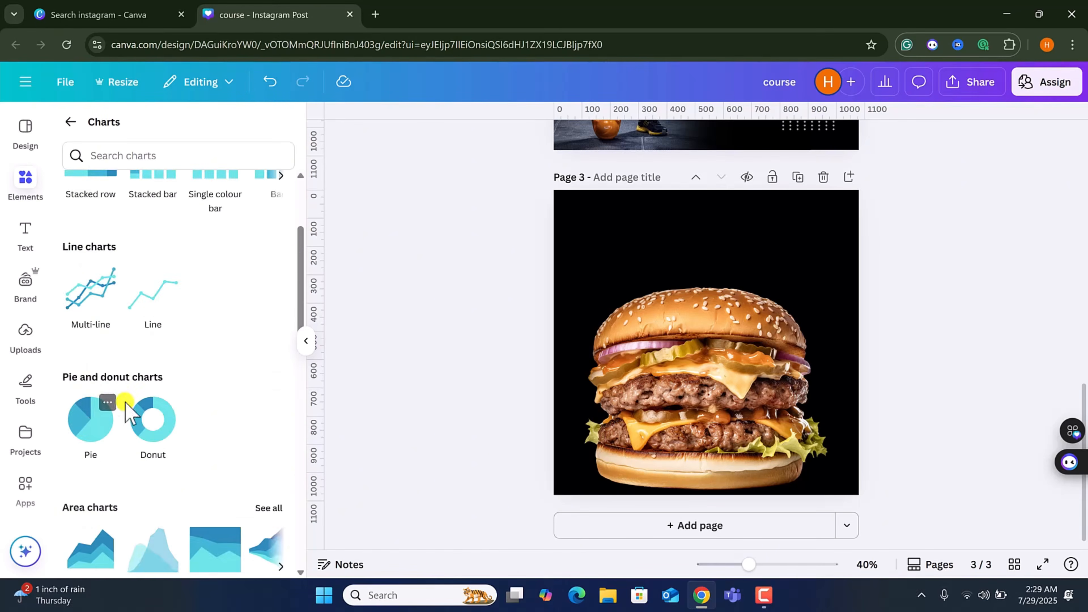
scroll(105, 401, "down", 5)
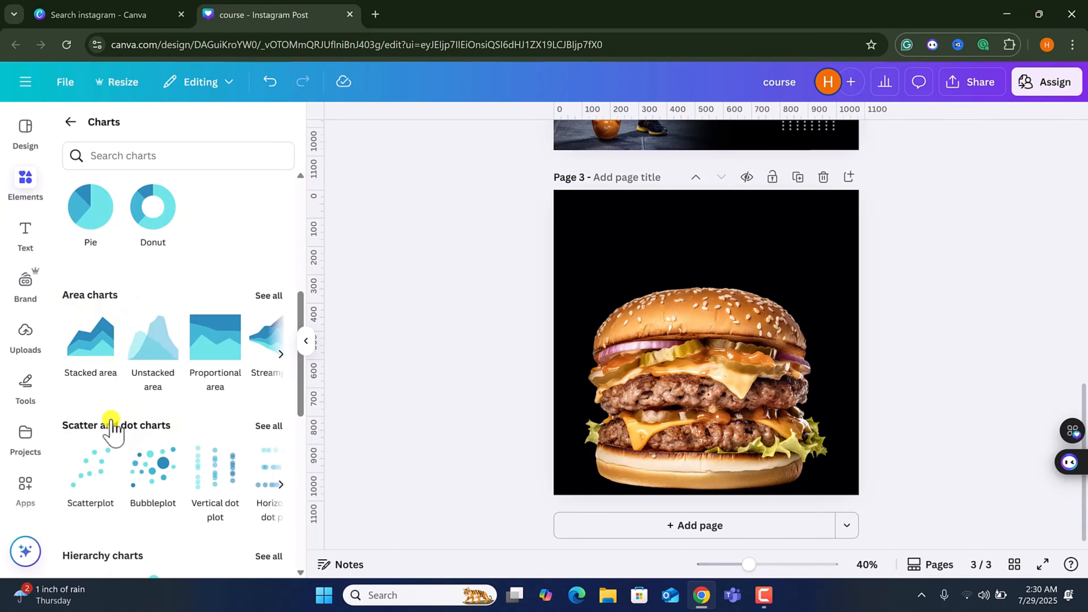
scroll(90, 437, "down", 3)
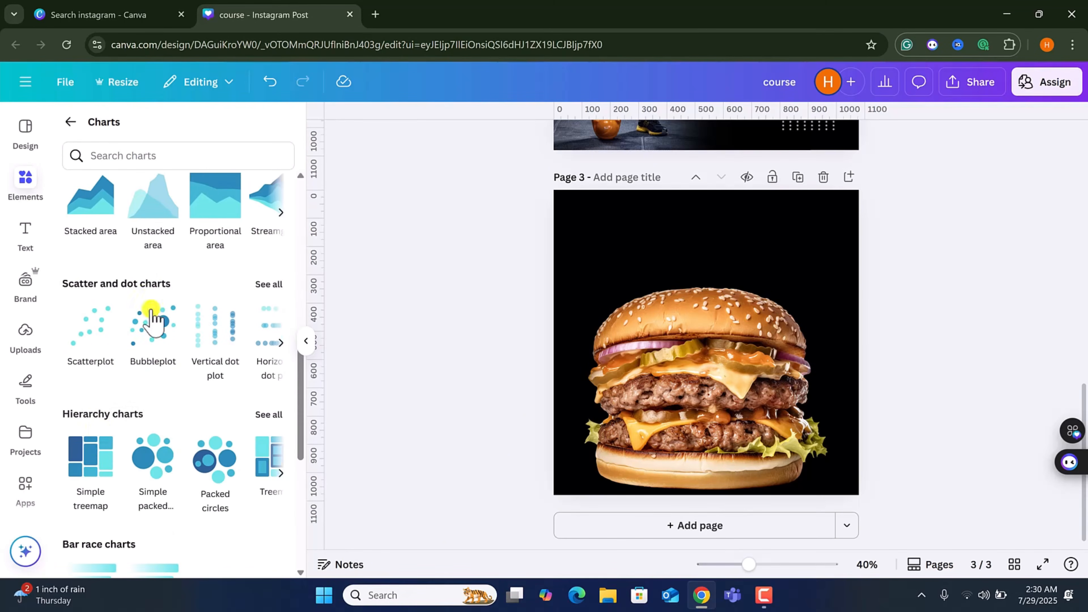
scroll(107, 435, "down", 7)
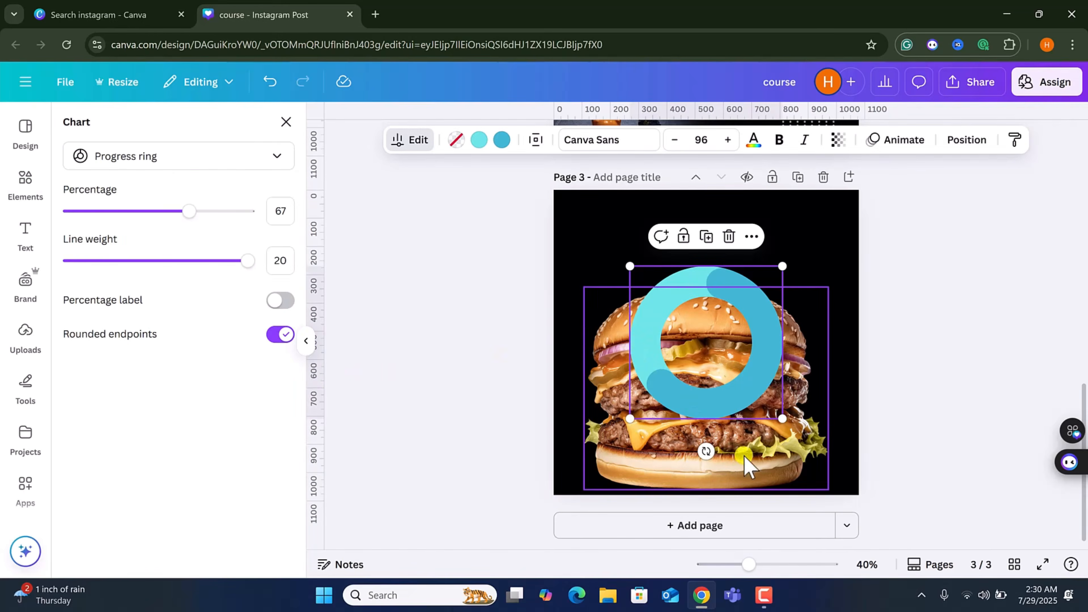
left_click(744, 462)
left_click(728, 355)
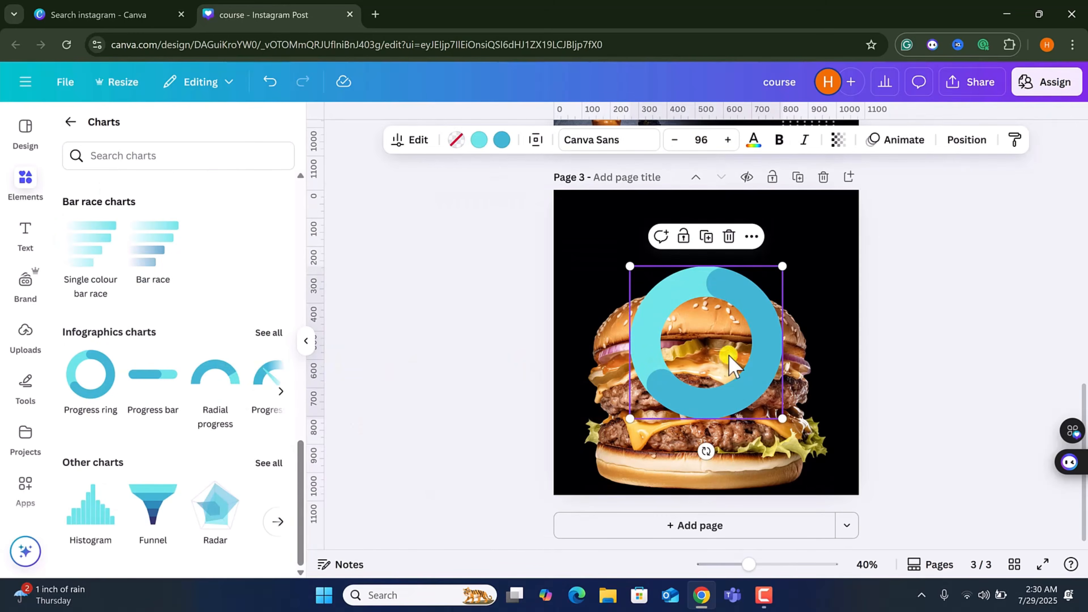
Edit the progress ring: set its percentage to 52 and line weight to 15, toggling the percentage label on and off.
left_click(418, 142)
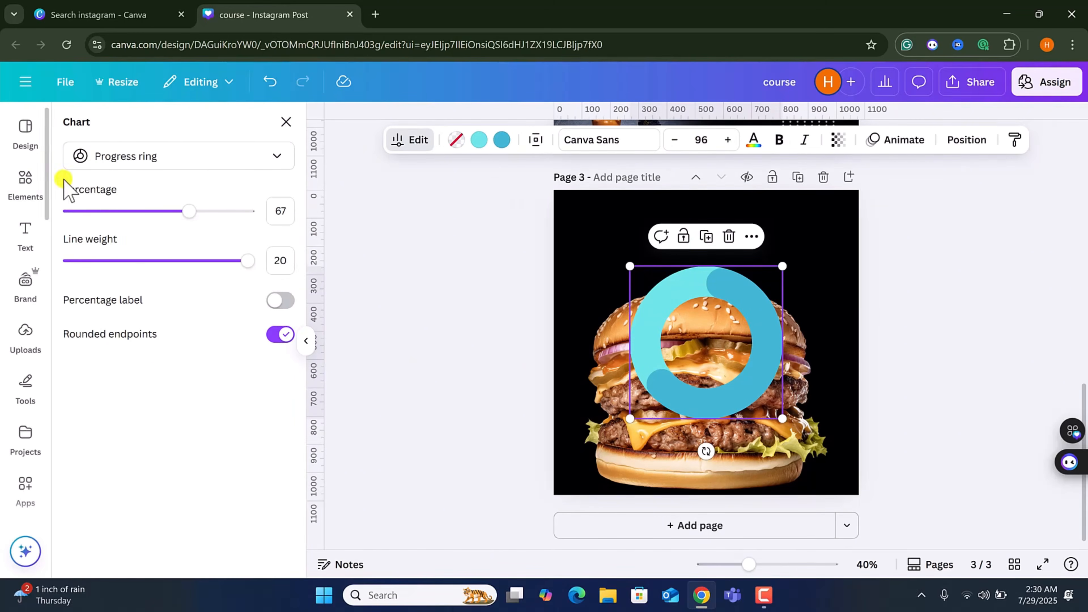
left_click_drag(185, 217, 162, 221)
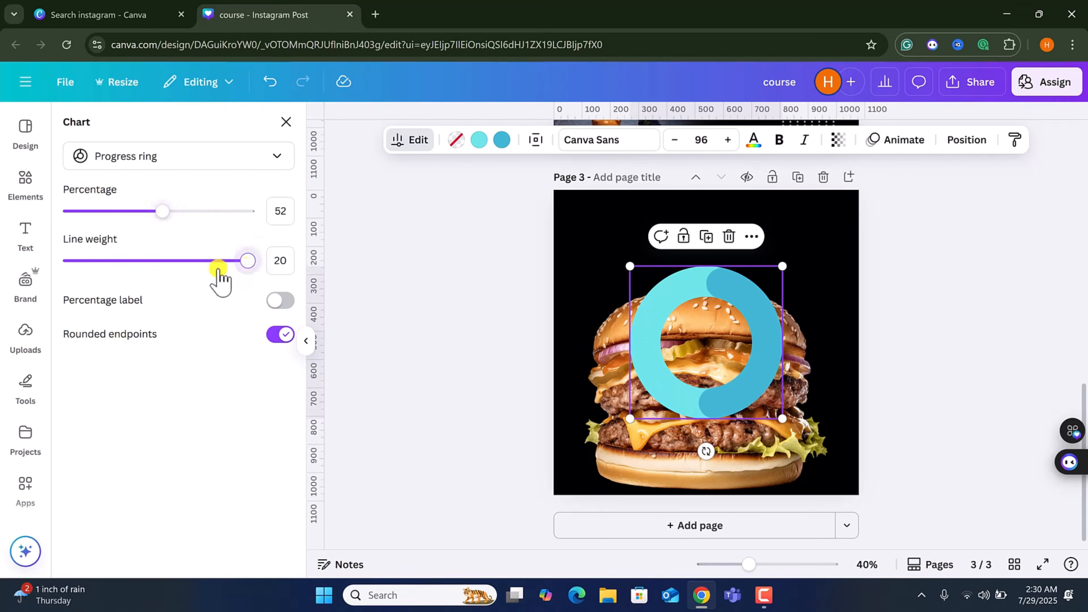
left_click(174, 262)
left_click_drag(174, 267, 200, 280)
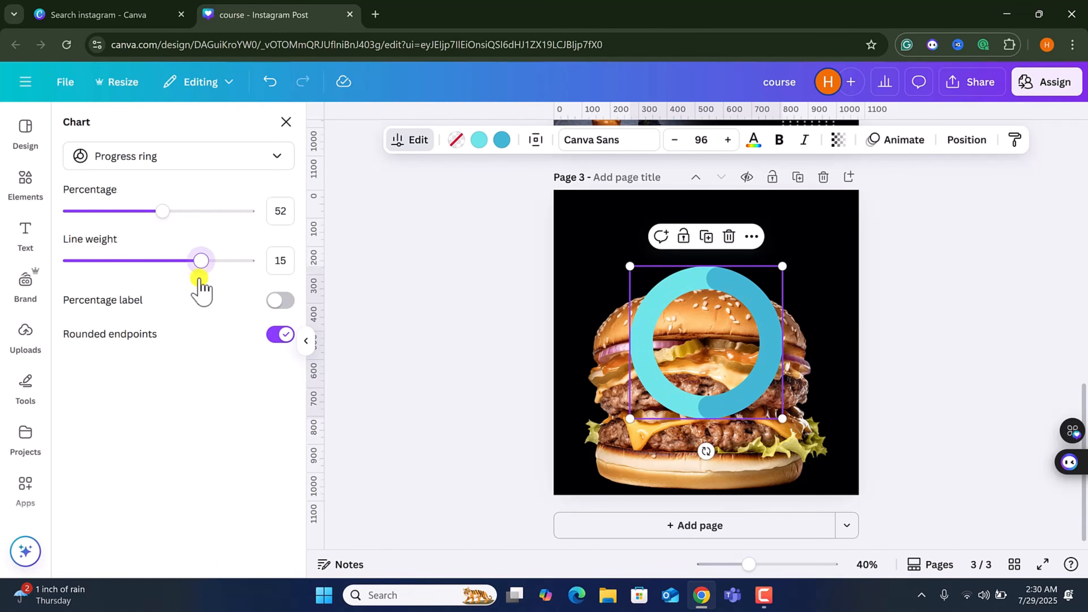
left_click(281, 301)
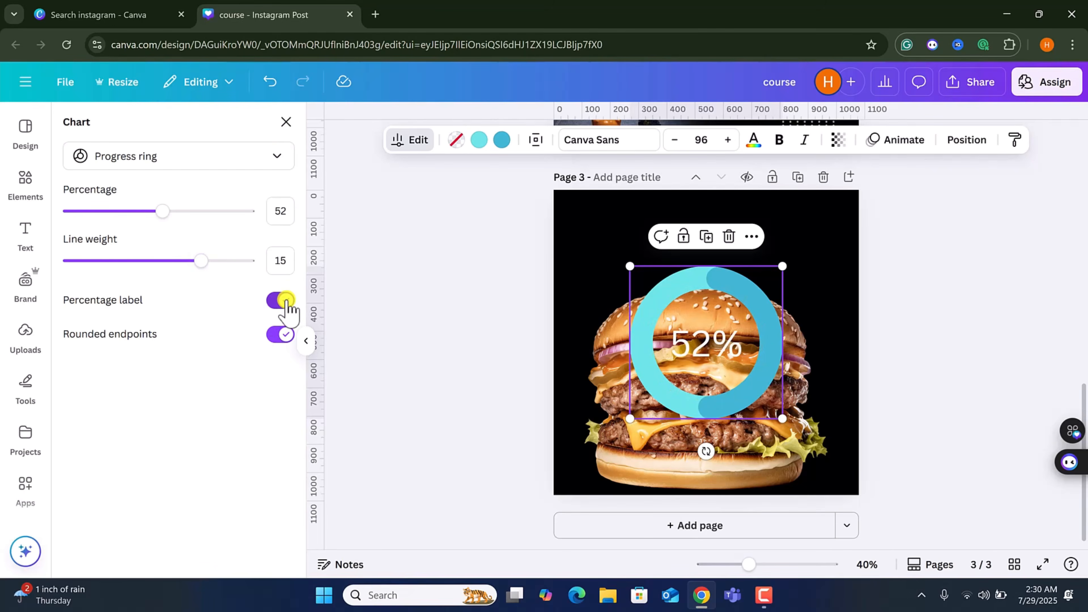
left_click(282, 300)
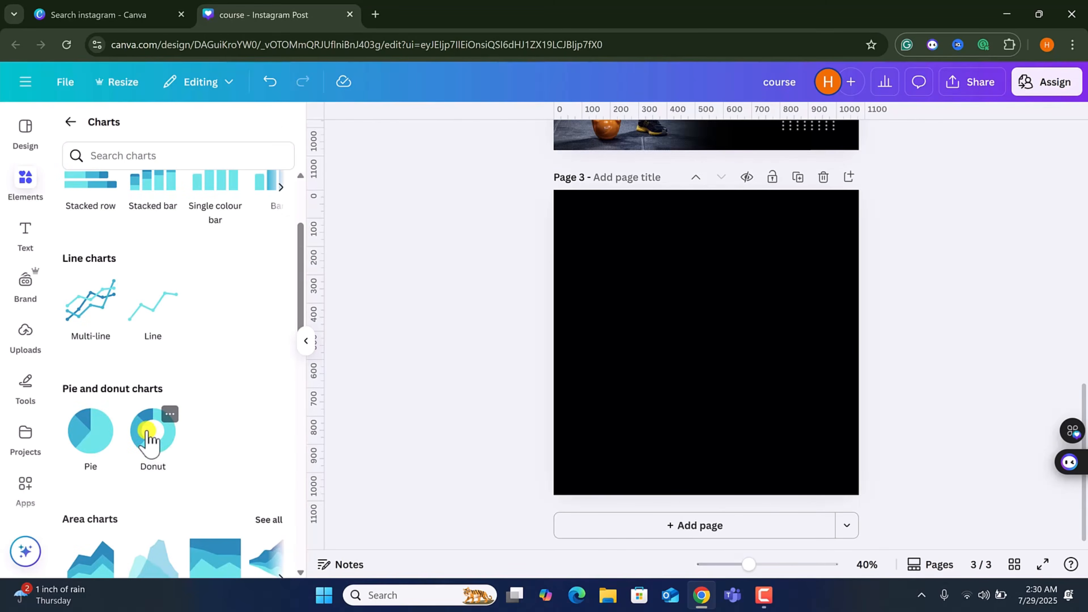
Add a donut chart, rename its first item to shop and set that item's value to 50.
left_click(147, 437)
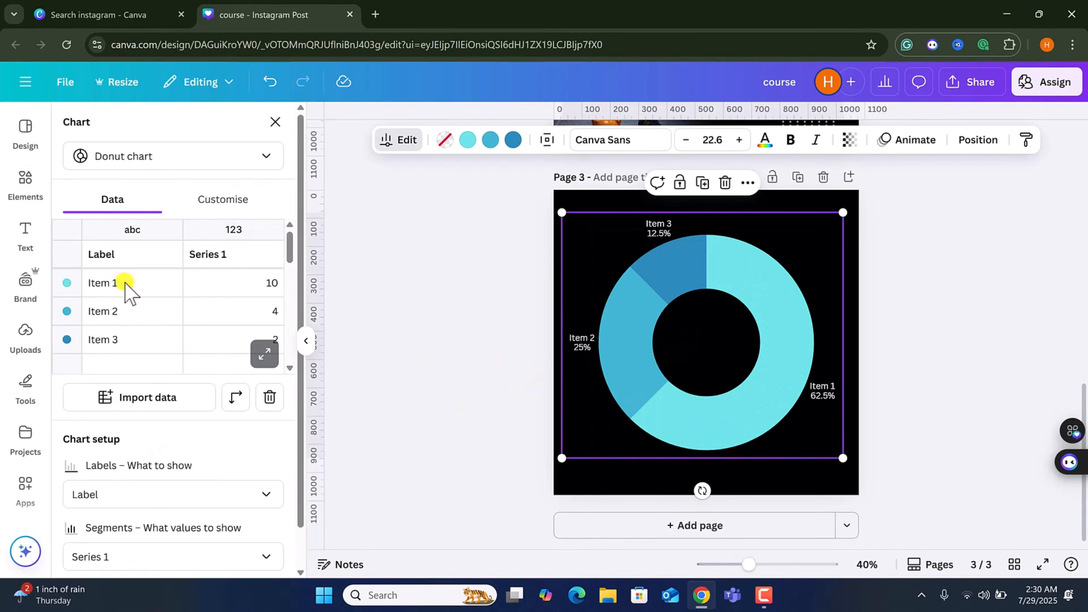
left_click(126, 286)
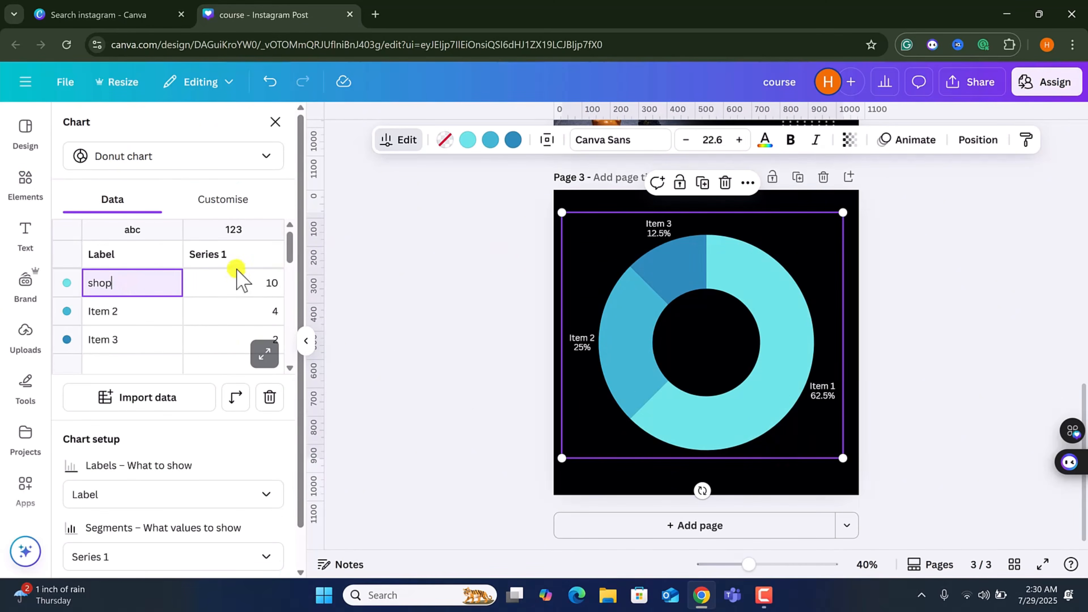
scroll(288, 300, "down", 3)
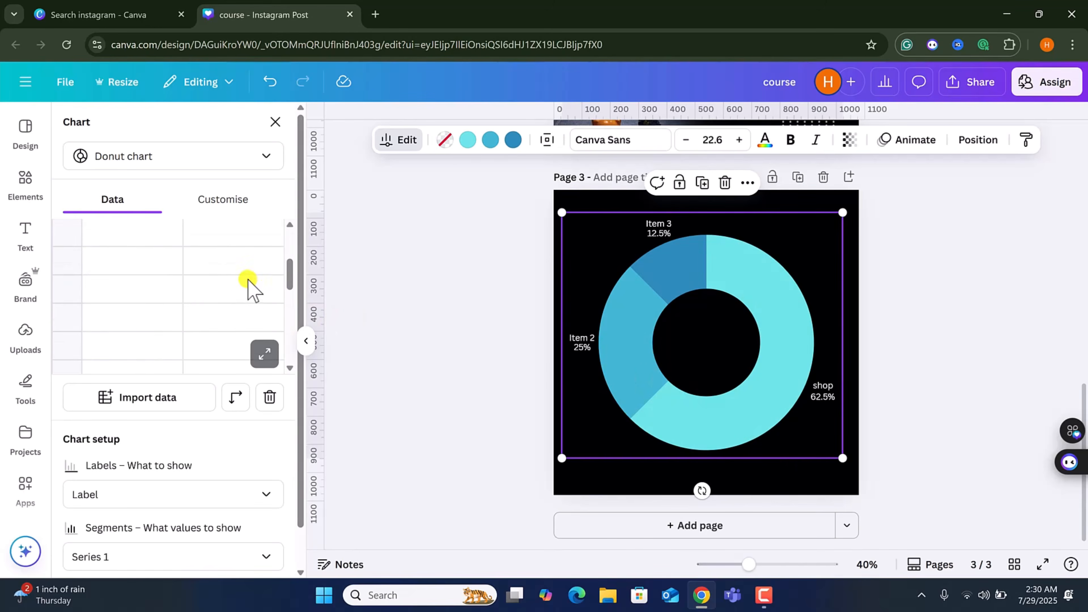
scroll(191, 315, "up", 3)
left_click(266, 283)
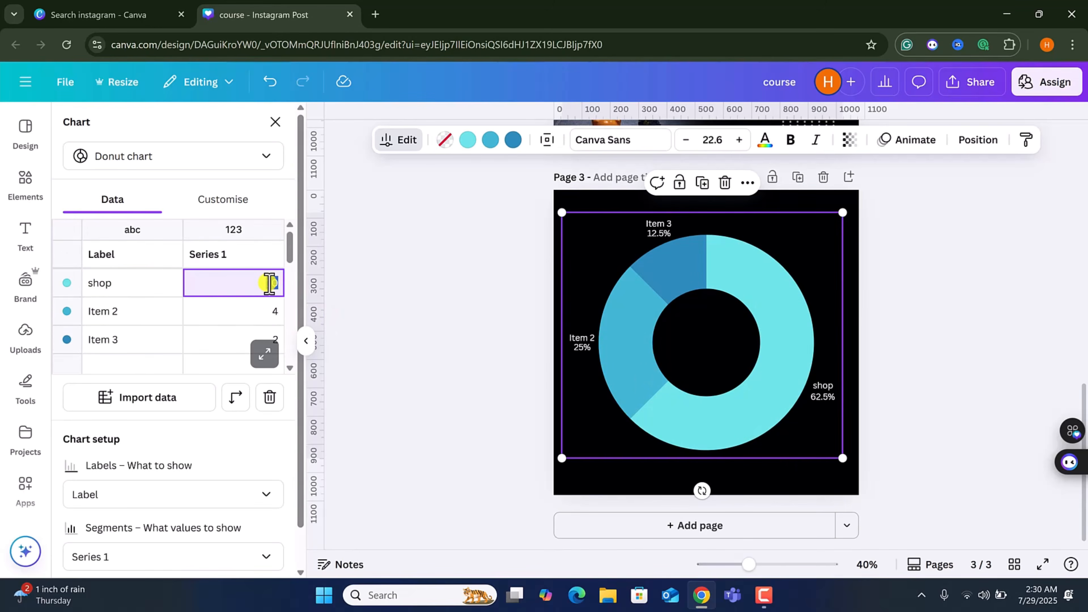
type("50")
key("Return")
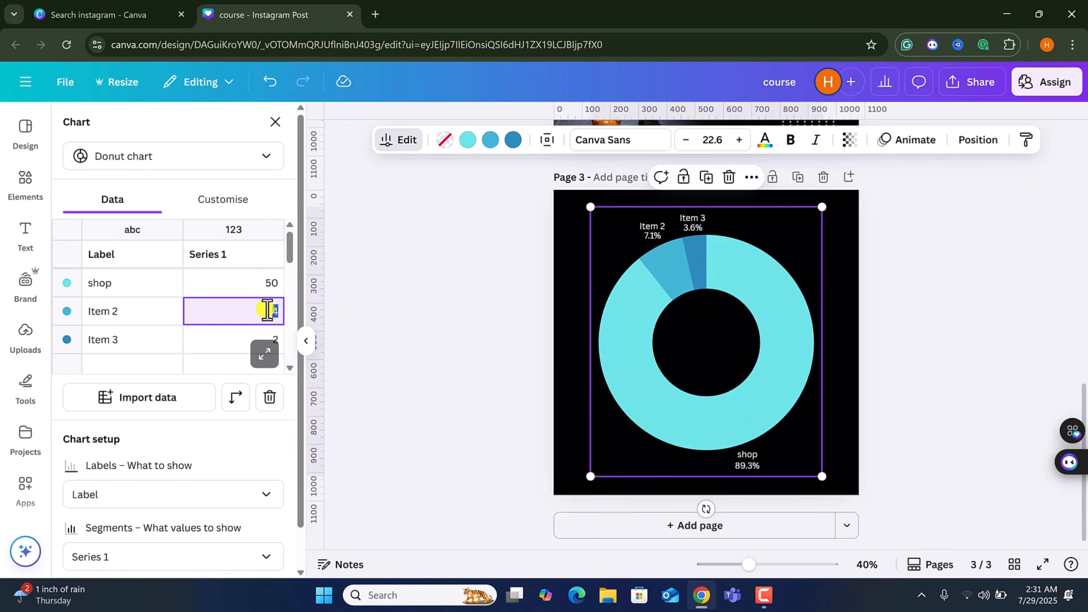
Set the donut chart's Item 2 value to 20 and Item 3 value to 30.
type("20")
key("Tab")
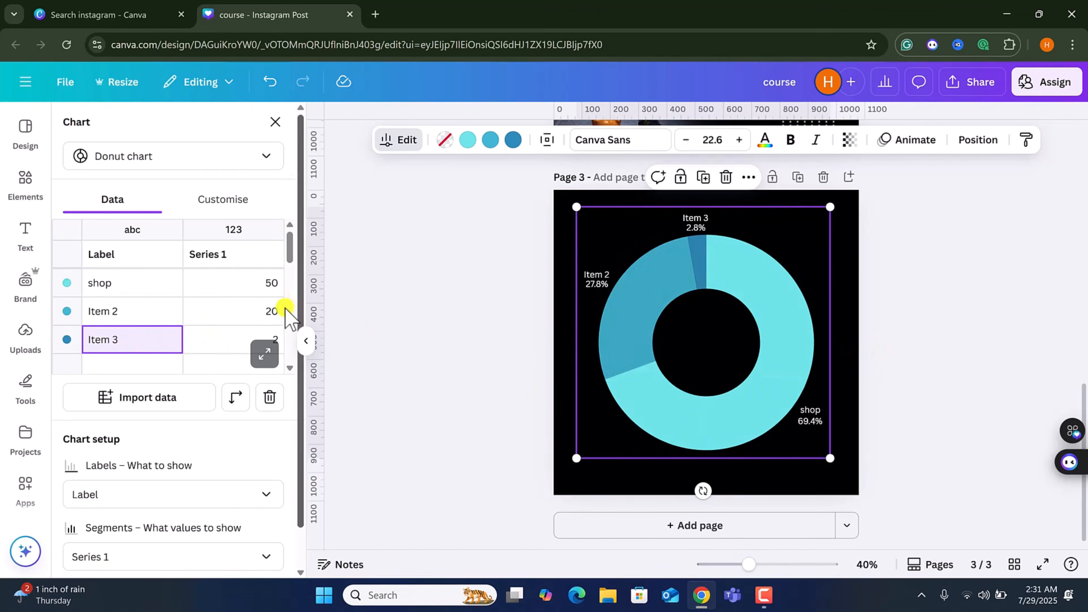
left_click(235, 340)
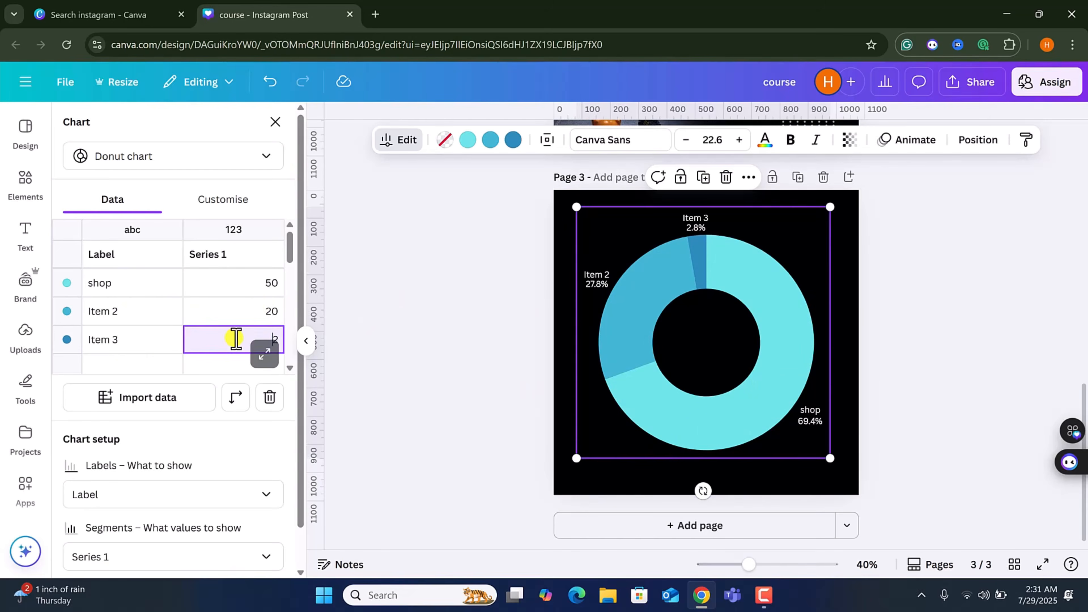
type("30")
key("Tab")
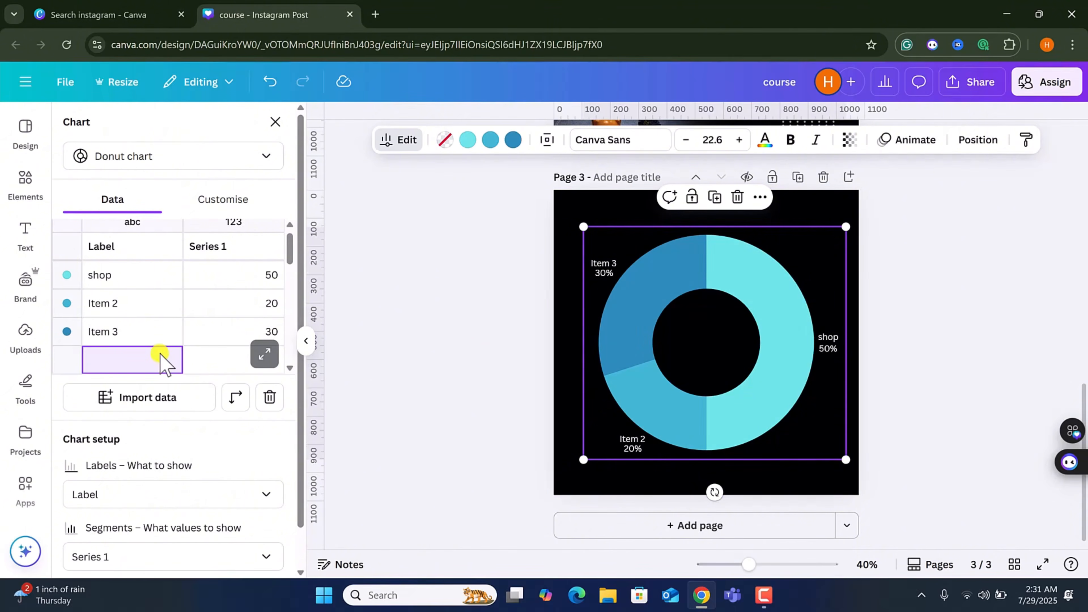
Close the chart editor and remove the donut chart from the third page.
scroll(137, 342, "down", 7)
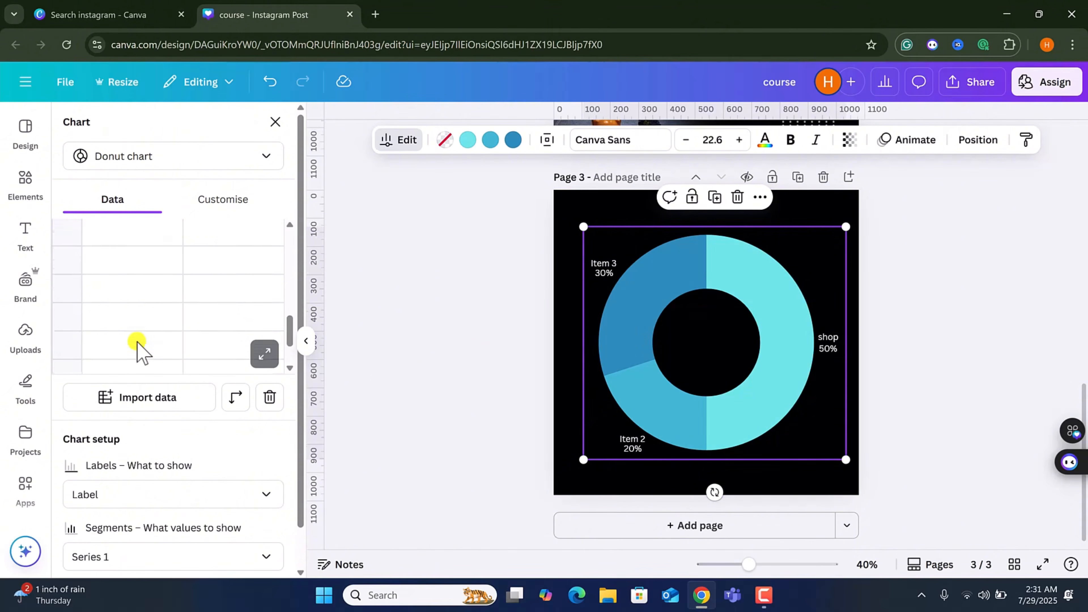
scroll(137, 342, "up", 7)
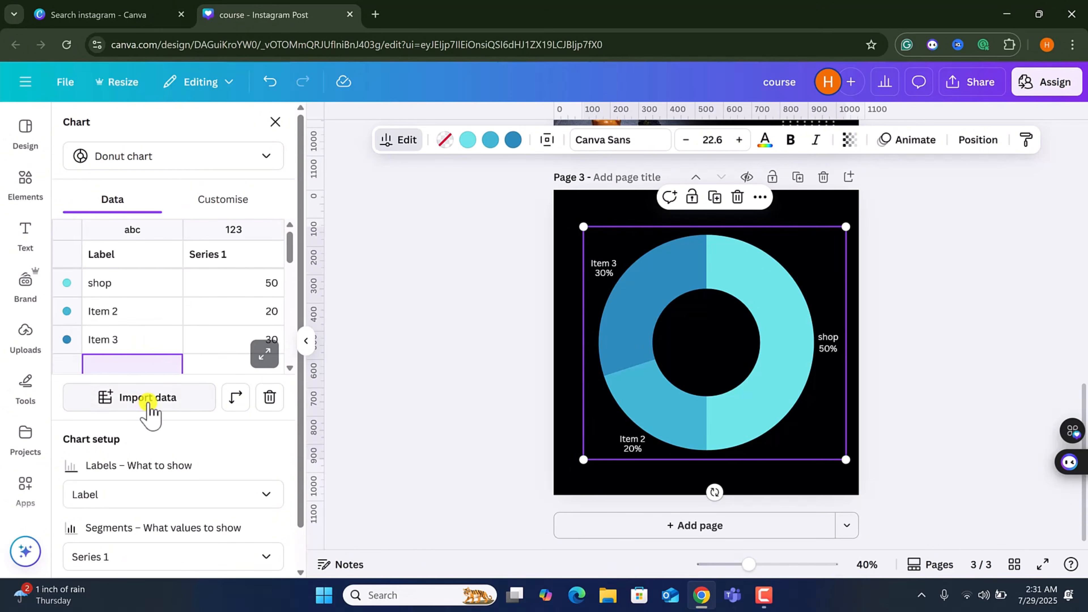
scroll(150, 409, "down", 1)
left_click(231, 552)
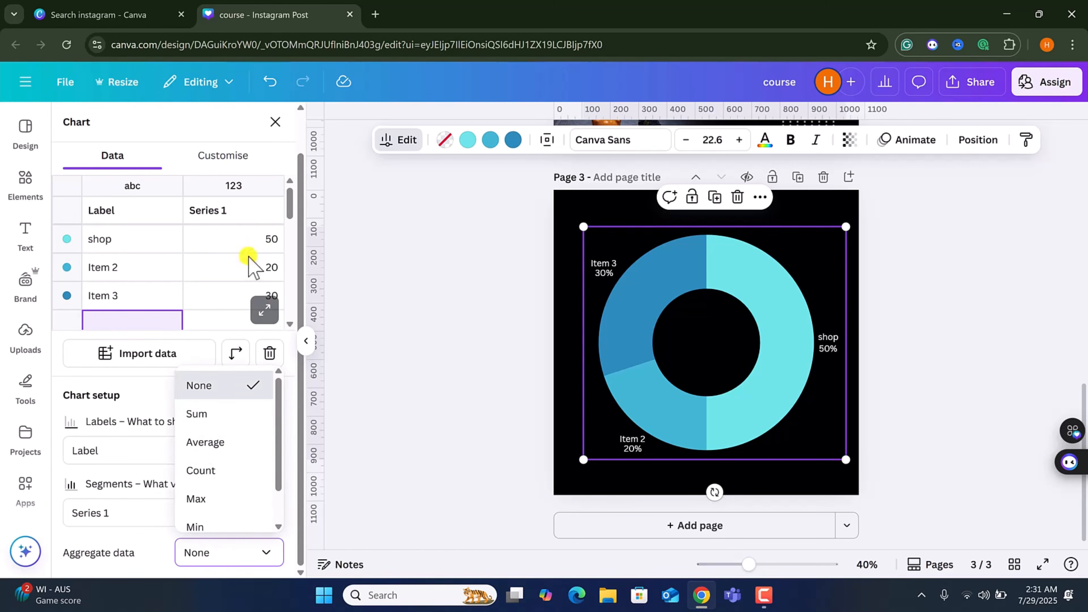
left_click(275, 121)
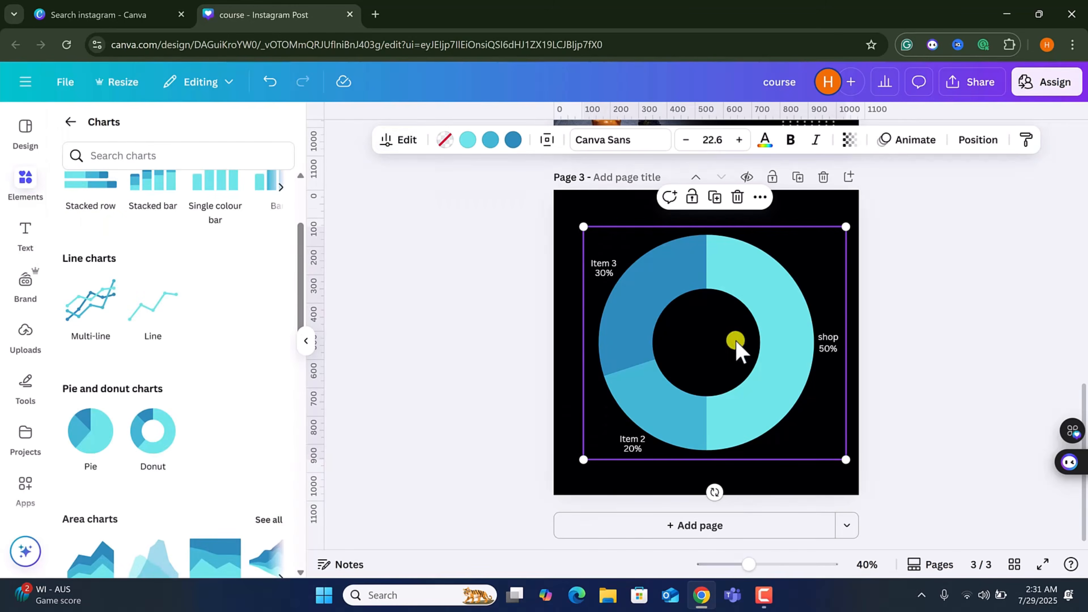
left_click_drag(643, 337, 170, 287)
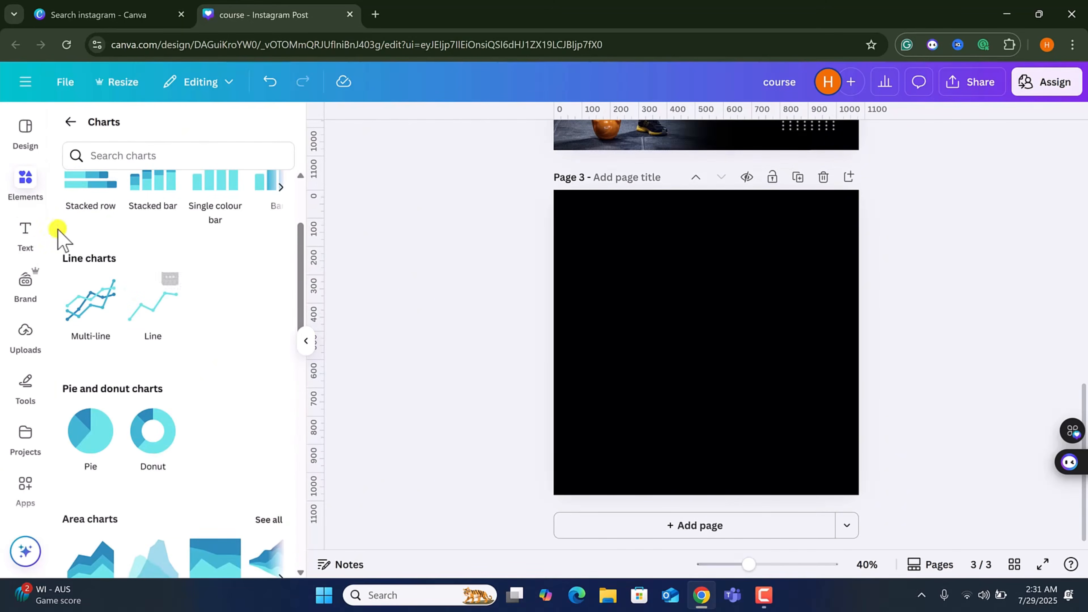
Add a text box reading canva to the third page and enlarge it to font size 66.
left_click(26, 231)
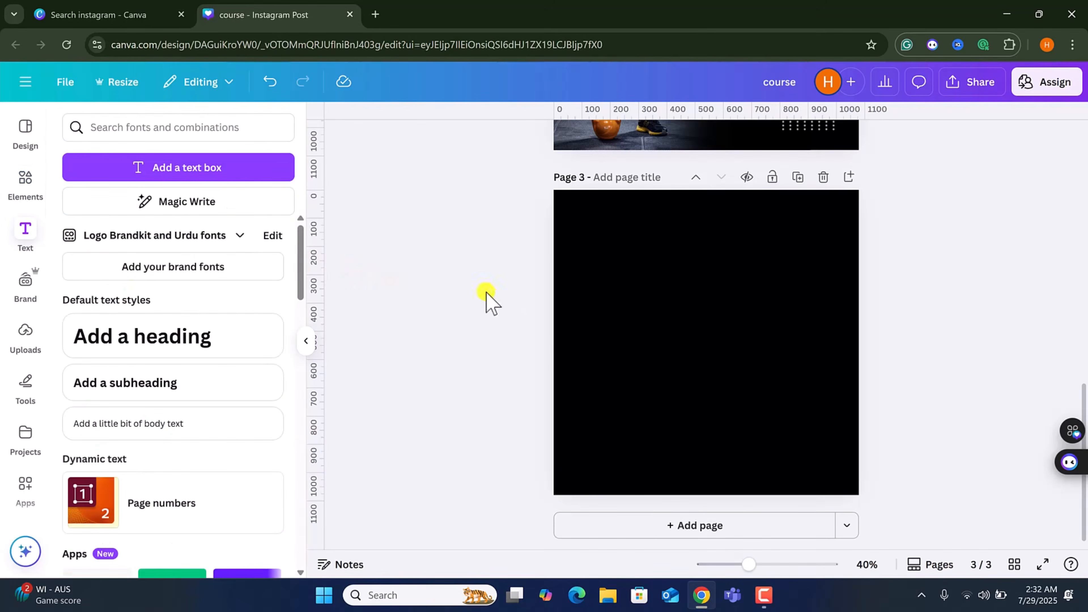
key("t")
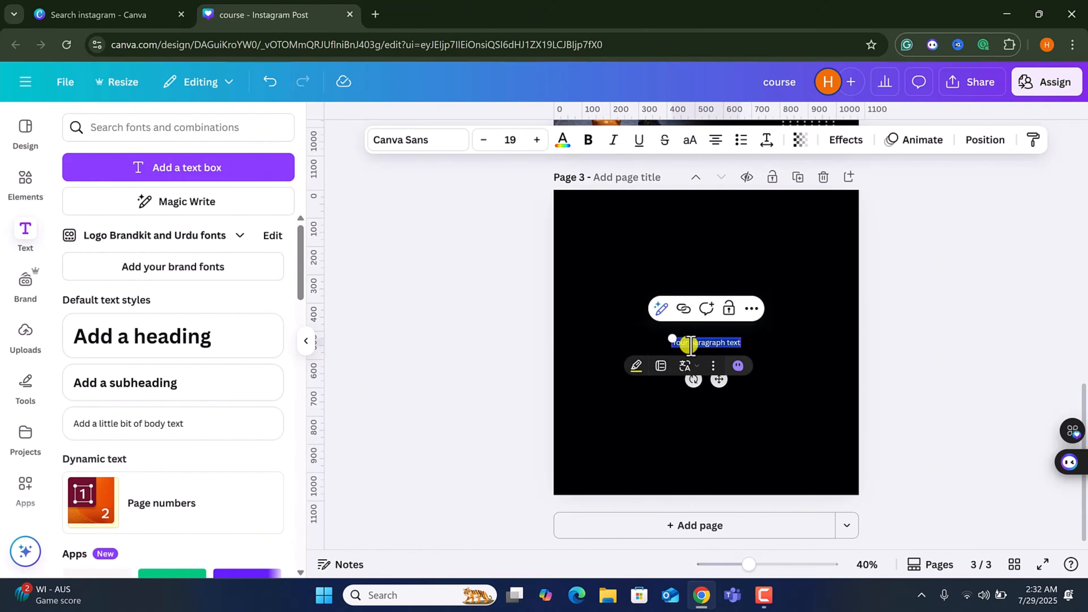
type("Canva")
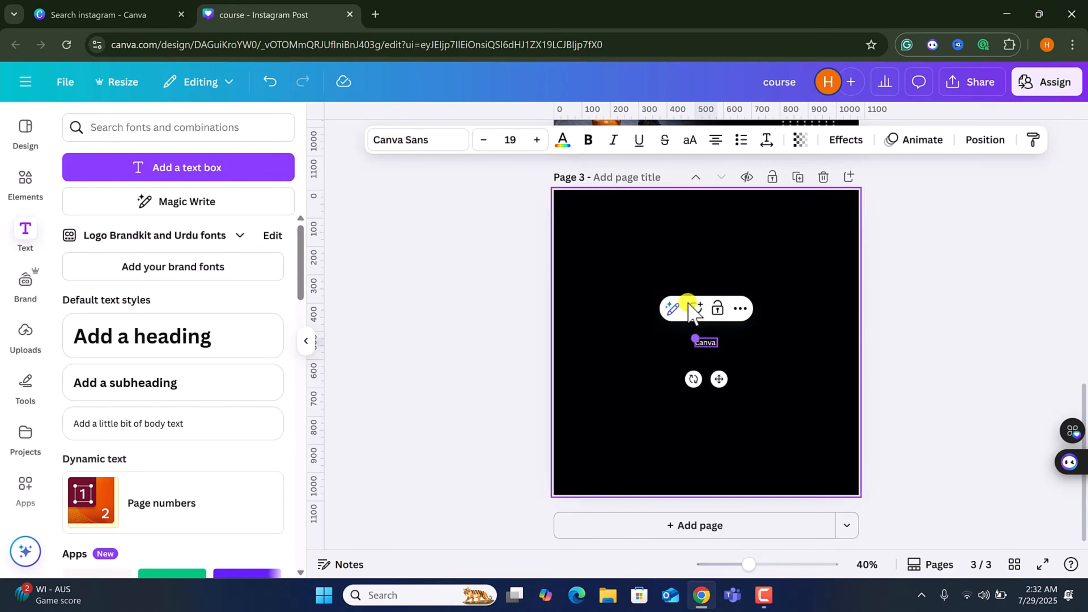
left_click_drag(690, 336, 641, 309)
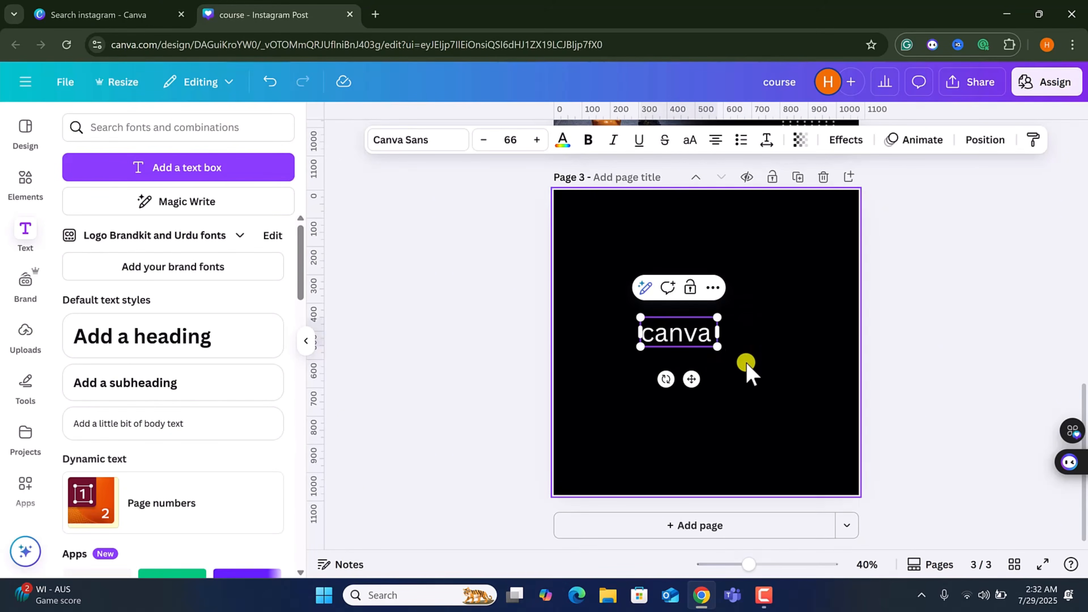
left_click(711, 389)
left_click(166, 351)
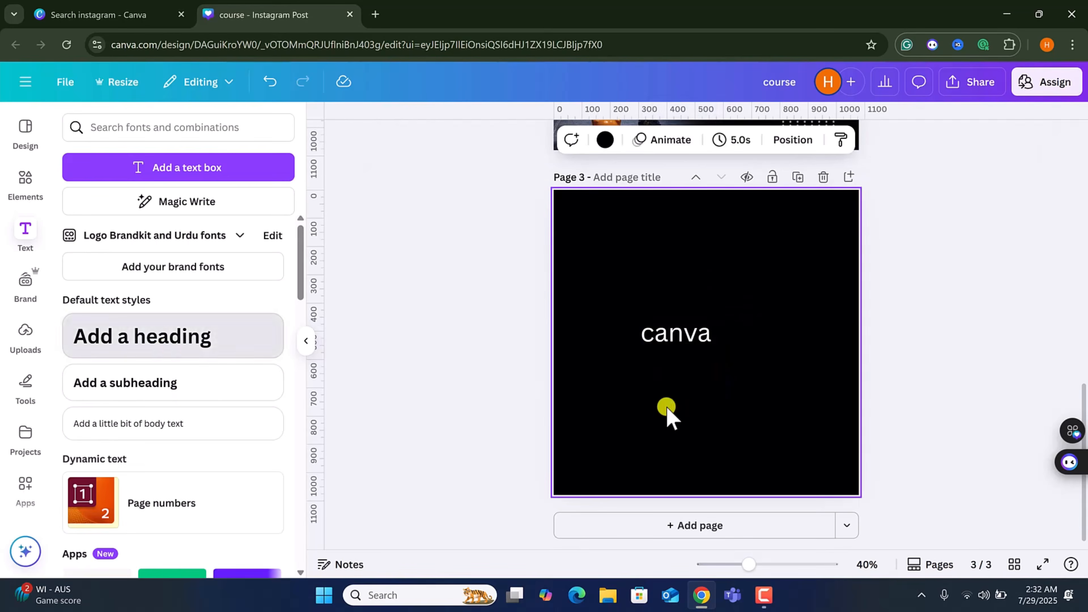
key("ctrl+z")
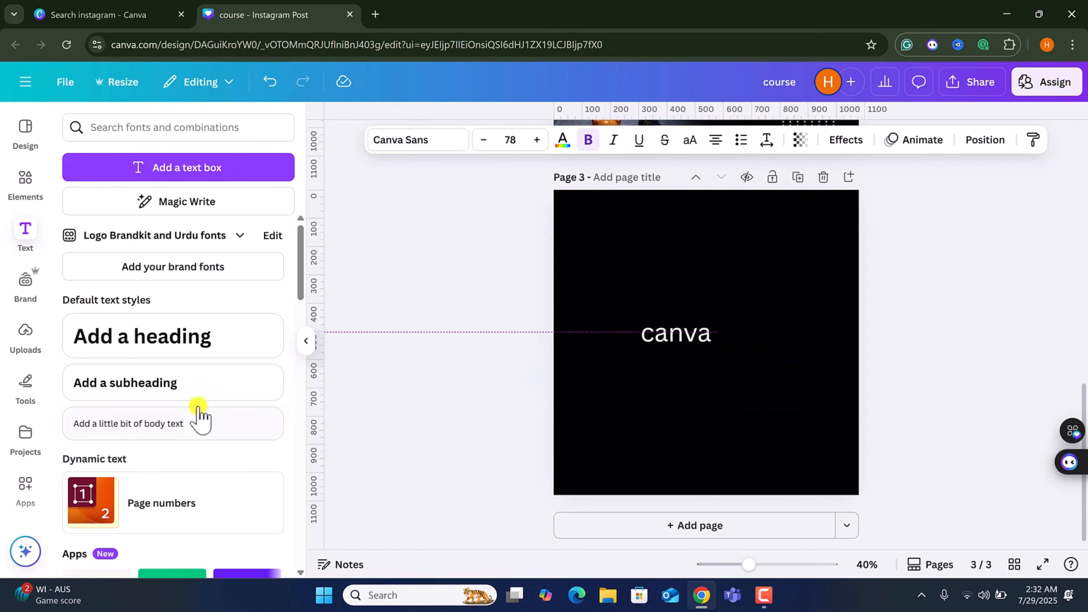
Open the font list for the canva text and browse the font style categories.
left_click(697, 338)
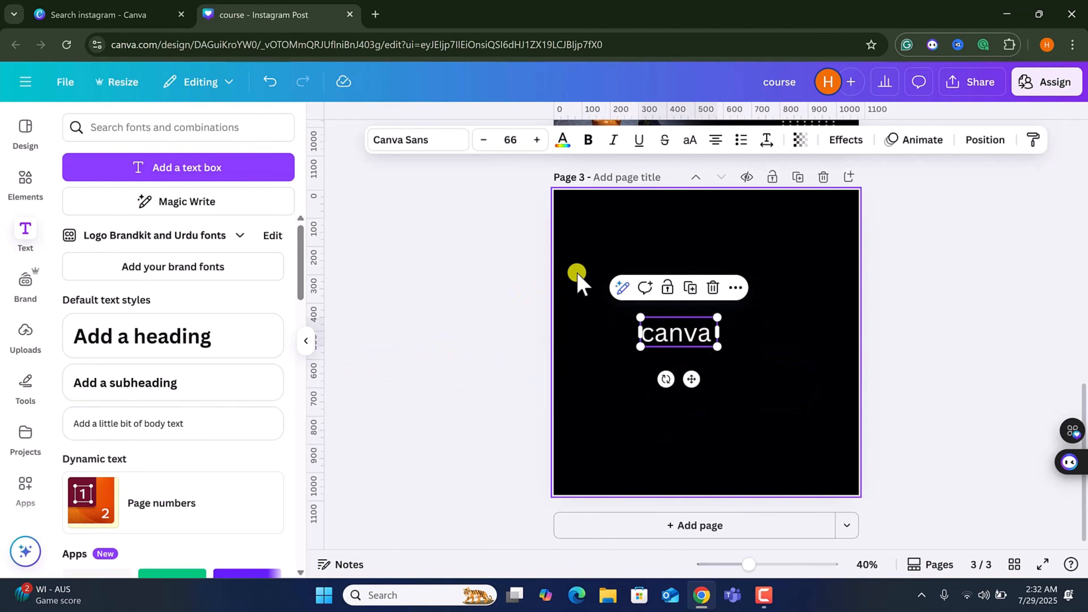
left_click(430, 141)
scroll(225, 364, "down", 5)
scroll(194, 365, "up", 5)
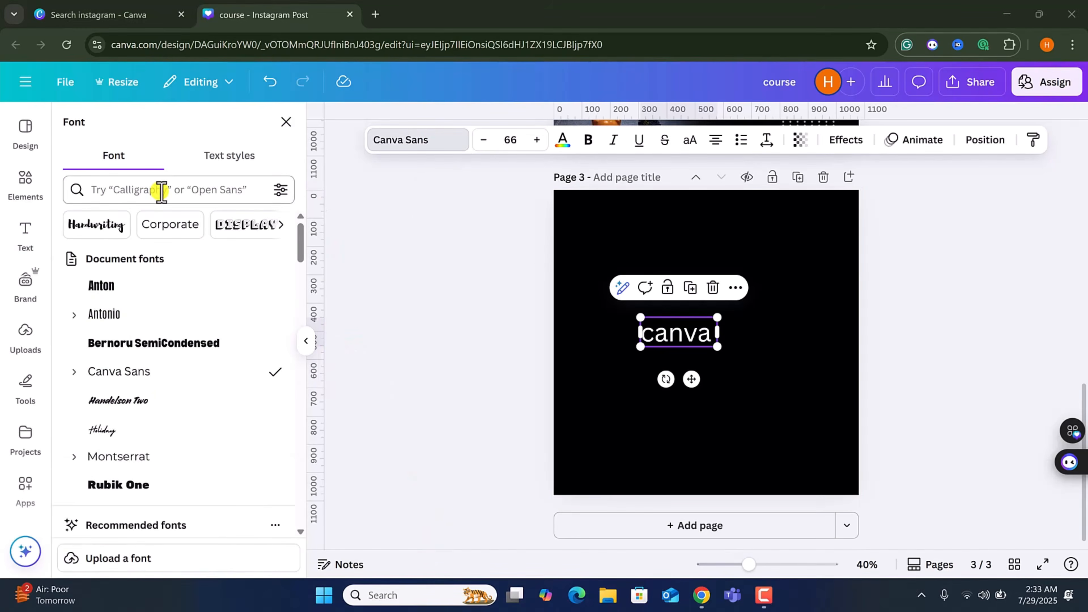
left_click(99, 225)
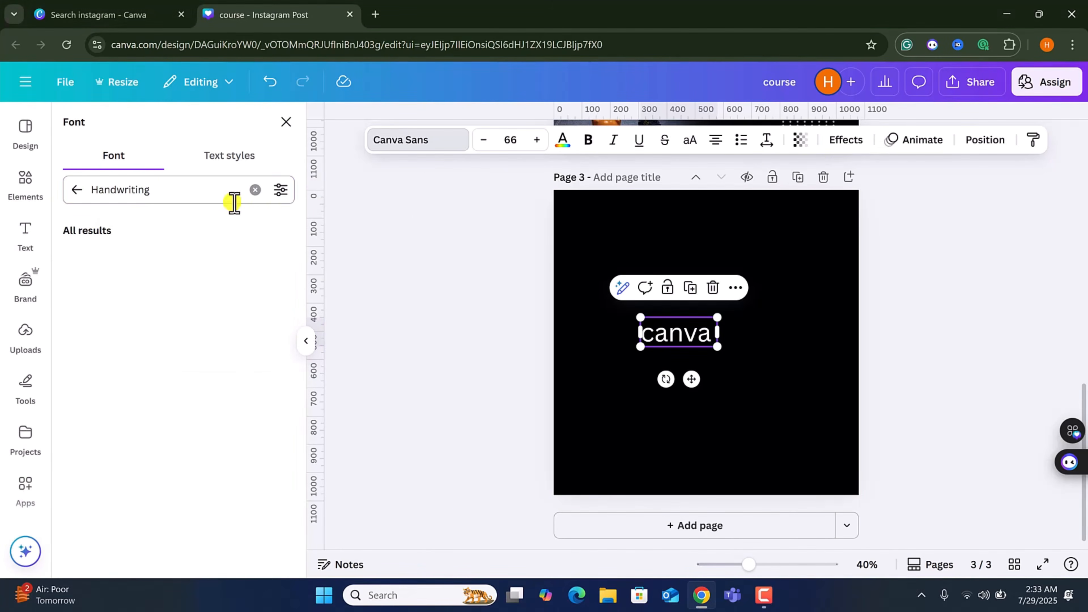
left_click(257, 191)
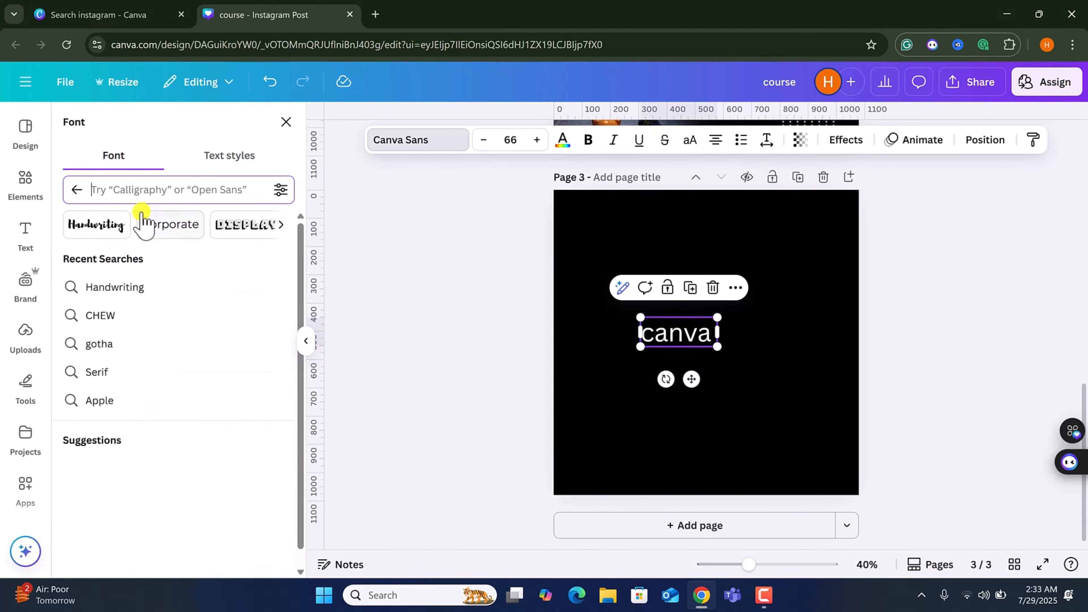
left_click(169, 226)
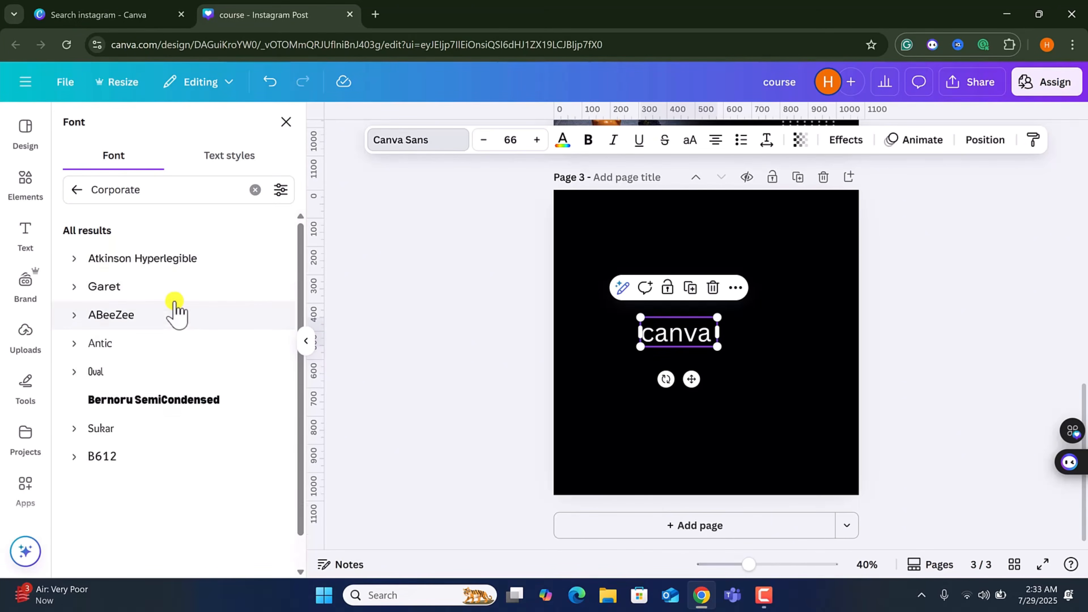
scroll(174, 302, "down", 1)
scroll(174, 301, "up", 1)
scroll(176, 355, "down", 10)
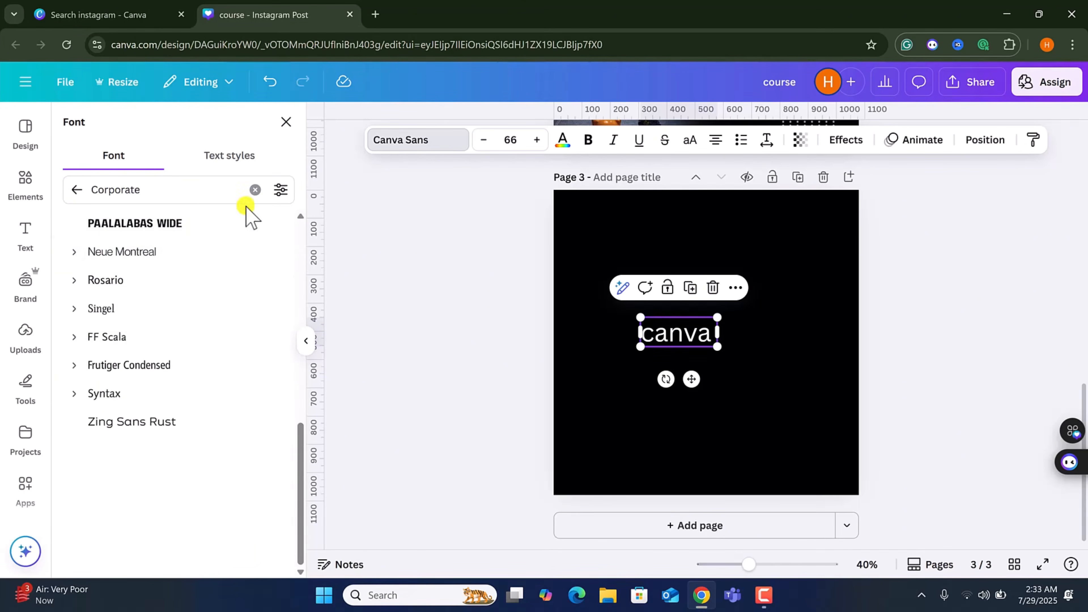
left_click(255, 191)
left_click(242, 226)
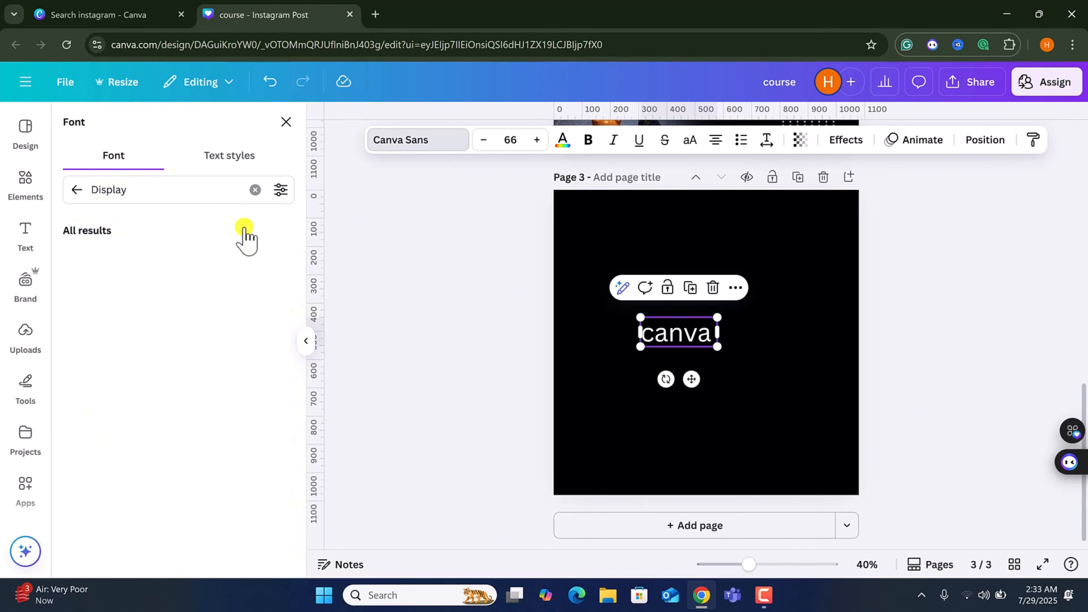
left_click(253, 191)
left_click(280, 225)
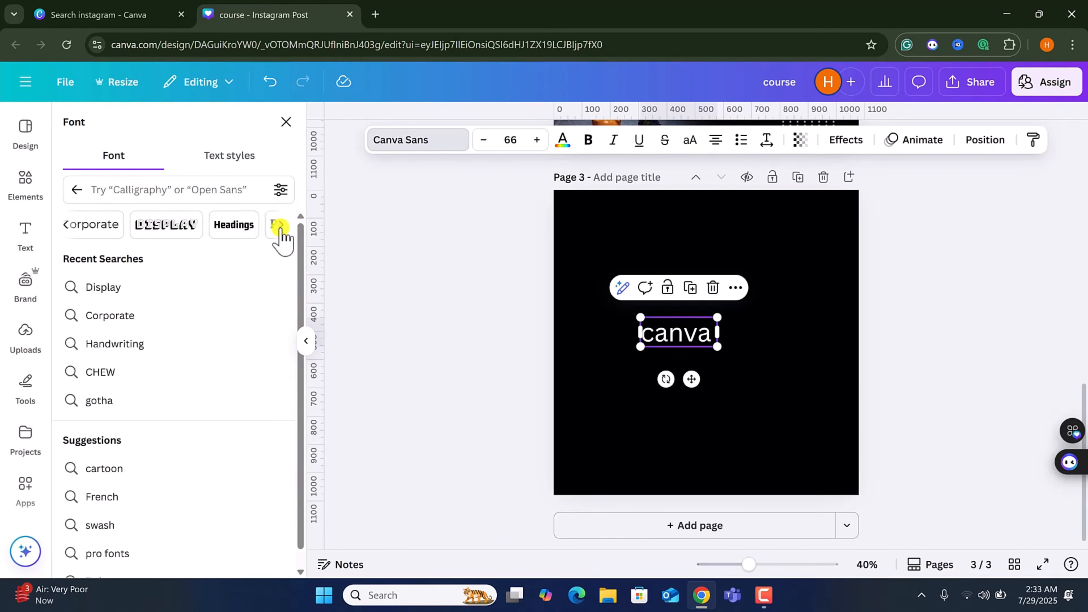
left_click(280, 226)
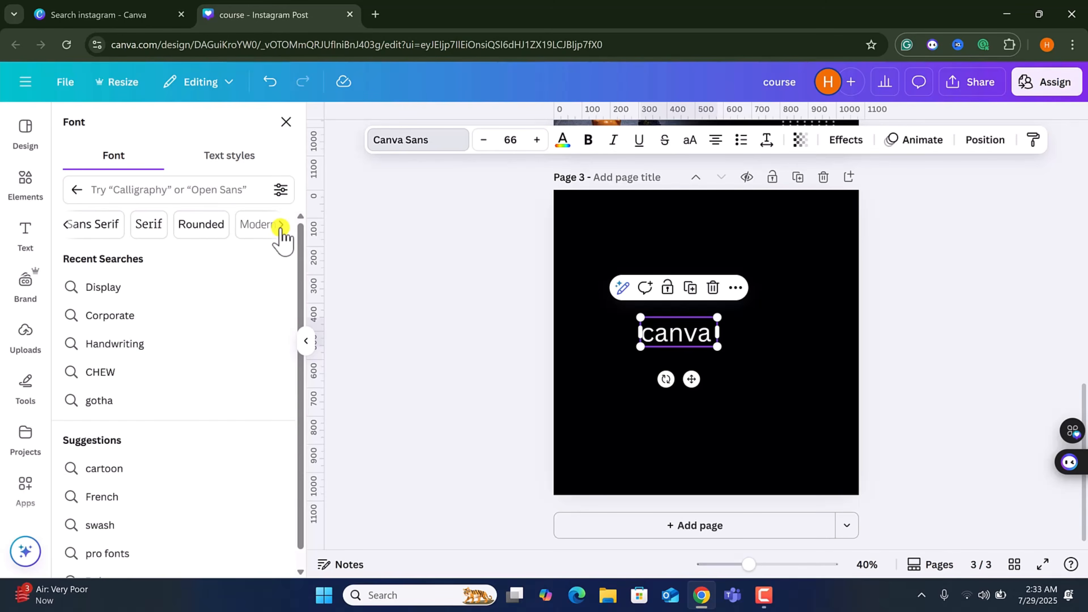
left_click(280, 225)
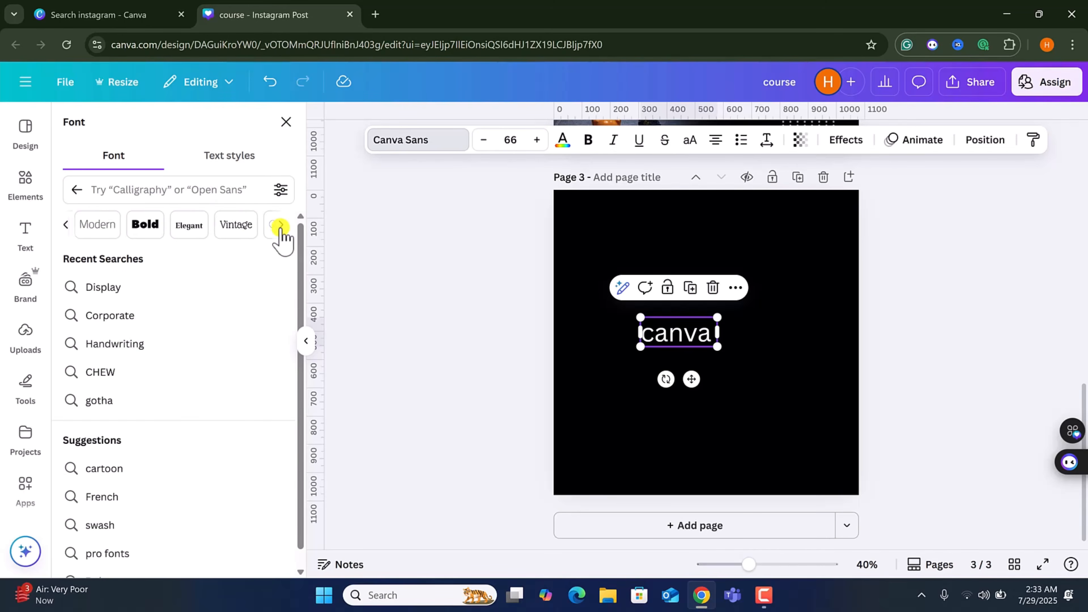
left_click(280, 226)
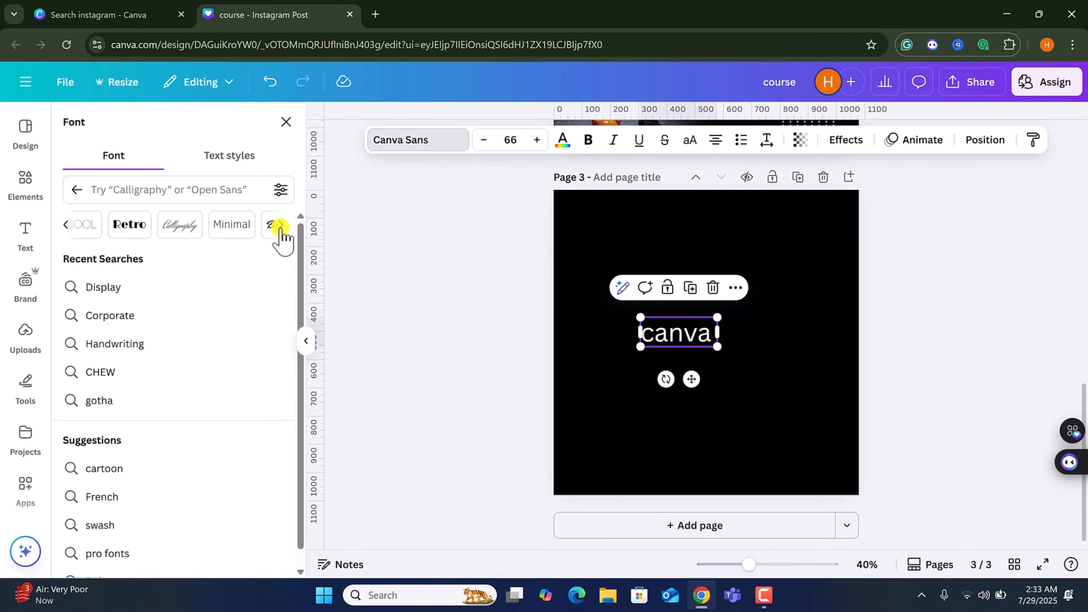
left_click(280, 225)
left_click(281, 226)
left_click(280, 226)
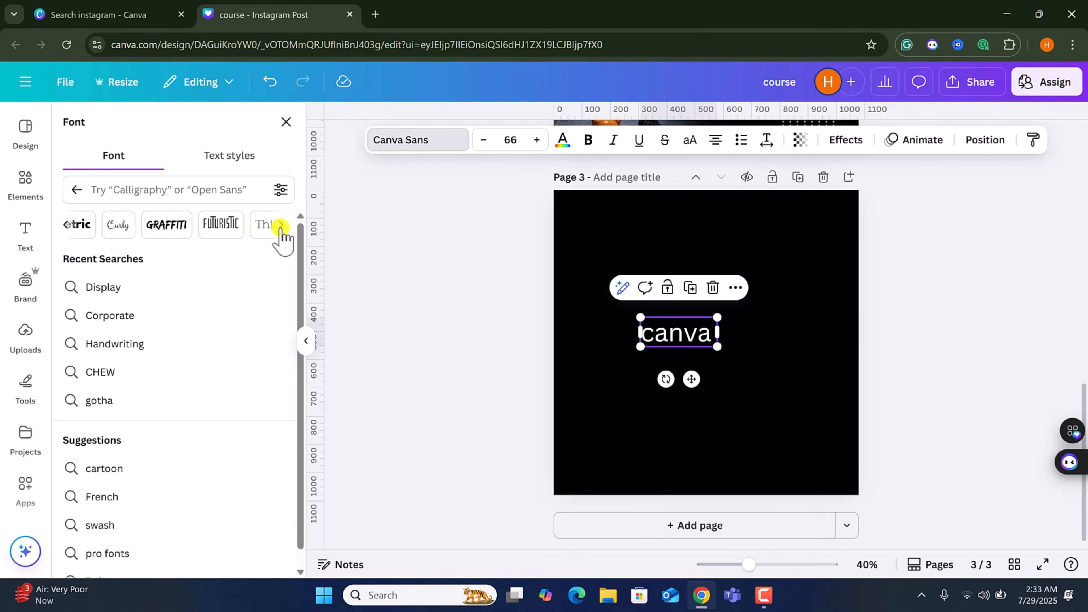
left_click(280, 225)
left_click(280, 226)
left_click(281, 226)
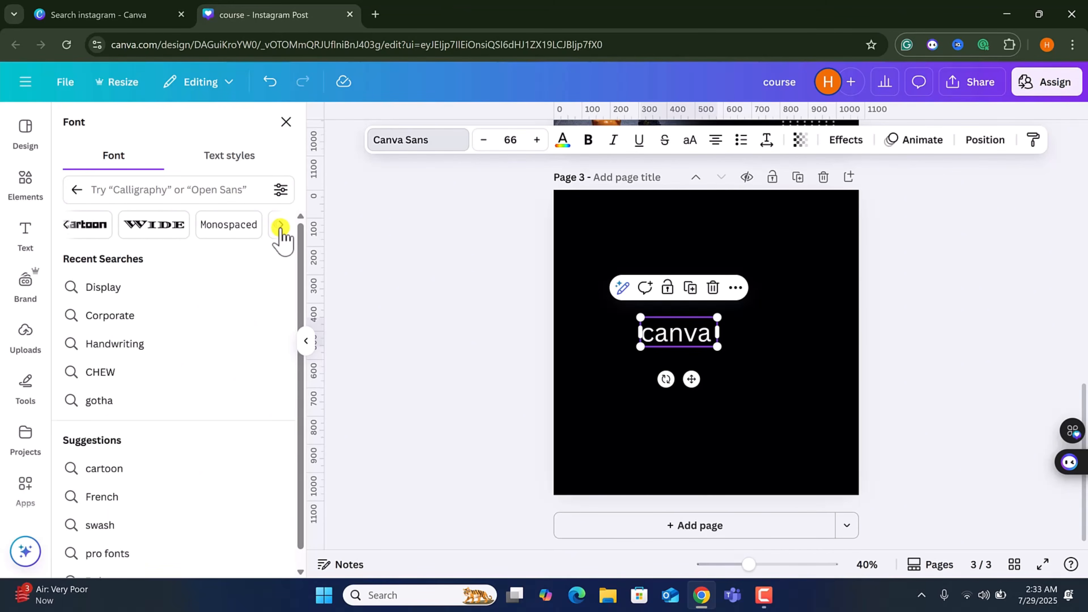
left_click(280, 226)
left_click(280, 226)
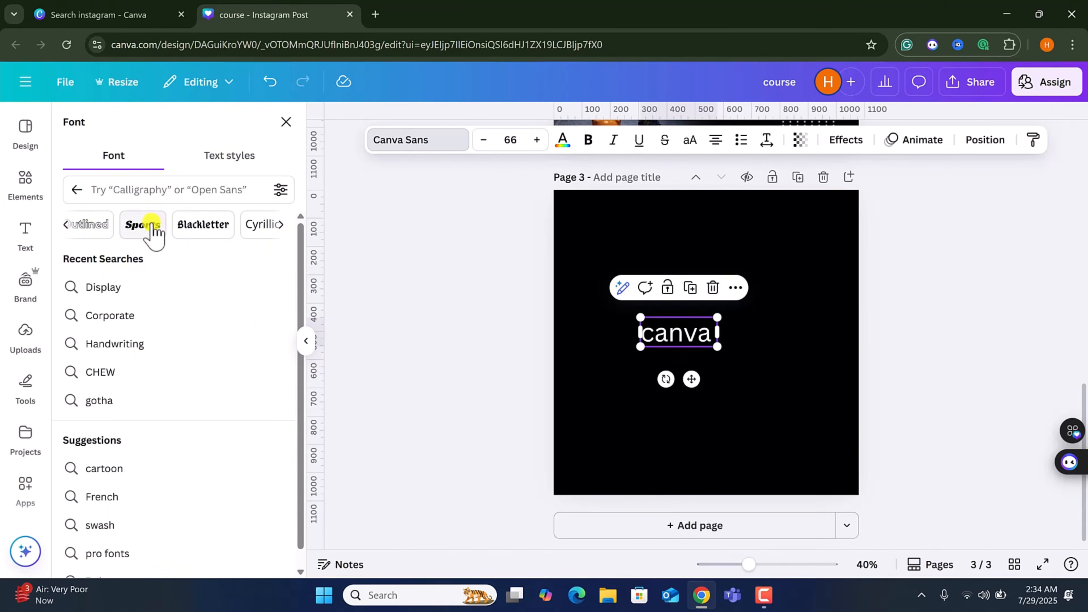
Filter fonts by Sports, apply Cosmic Octo to the text and enlarge it to about size 113.
left_click(142, 224)
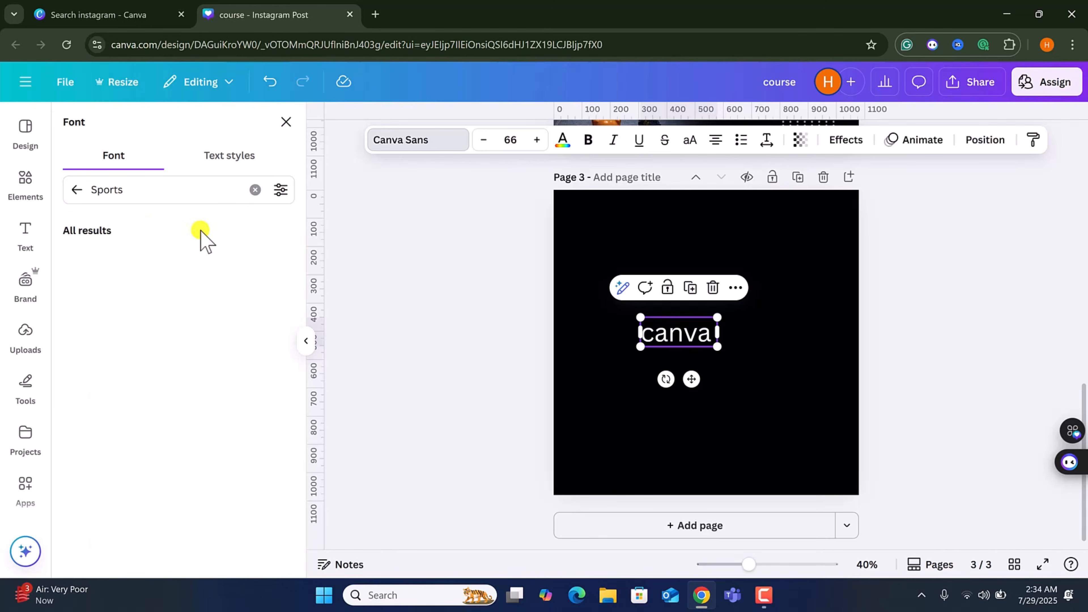
scroll(188, 356, "down", 5)
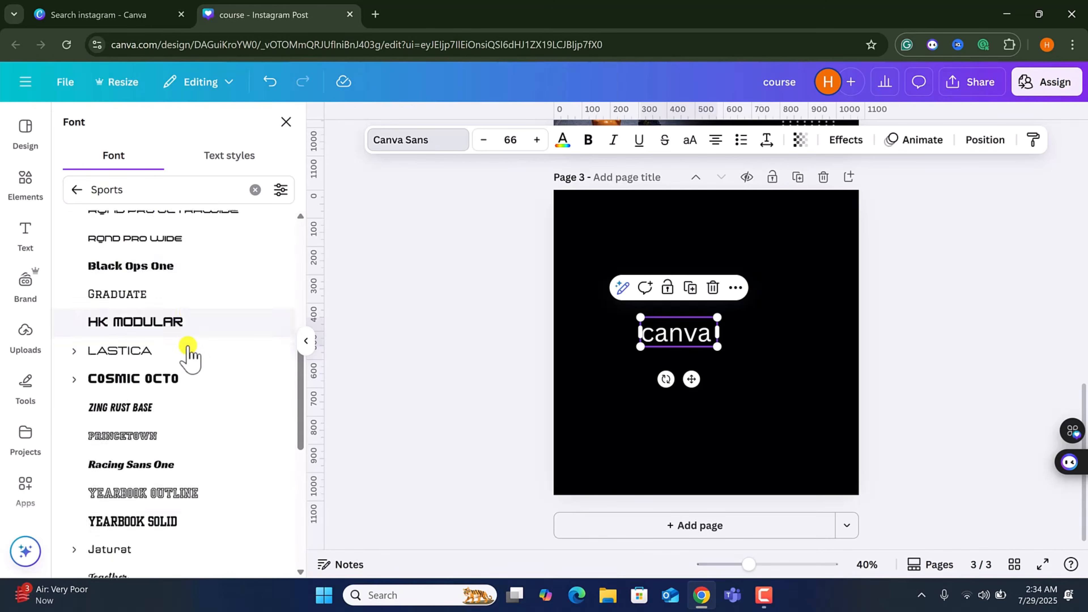
scroll(188, 356, "down", 3)
left_click(151, 272)
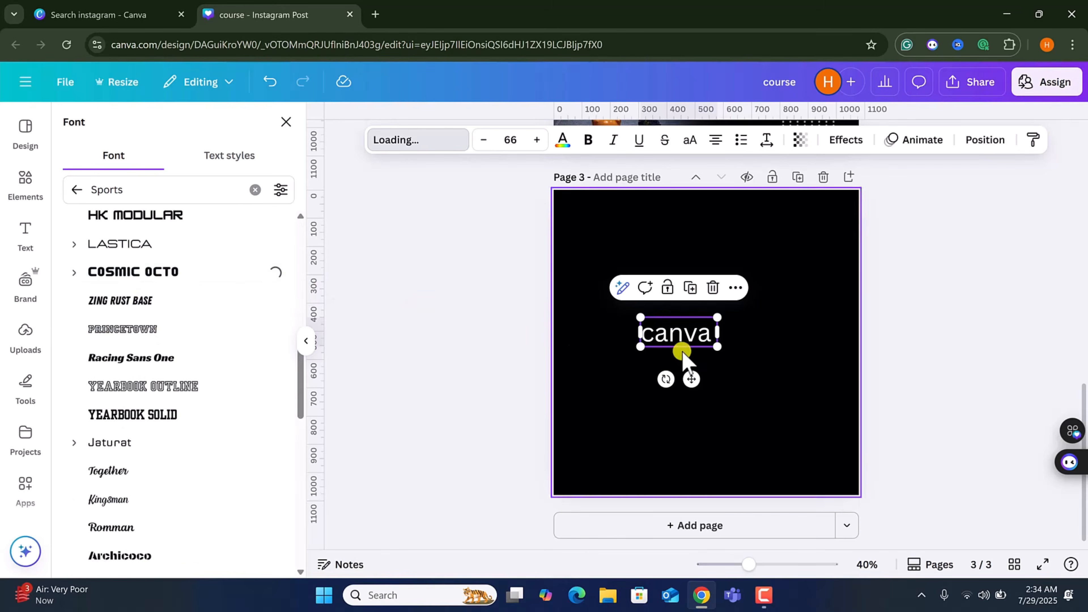
left_click_drag(732, 346, 802, 406)
Change the text's font to Passion One and enlarge it to about size 218.
scroll(146, 326, "down", 5)
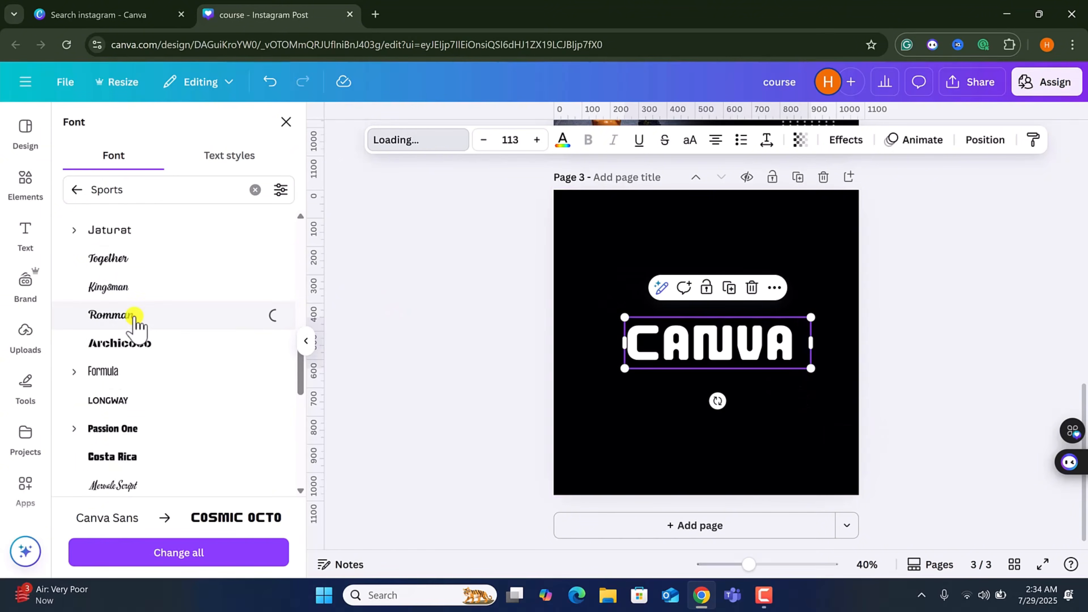
left_click(131, 428)
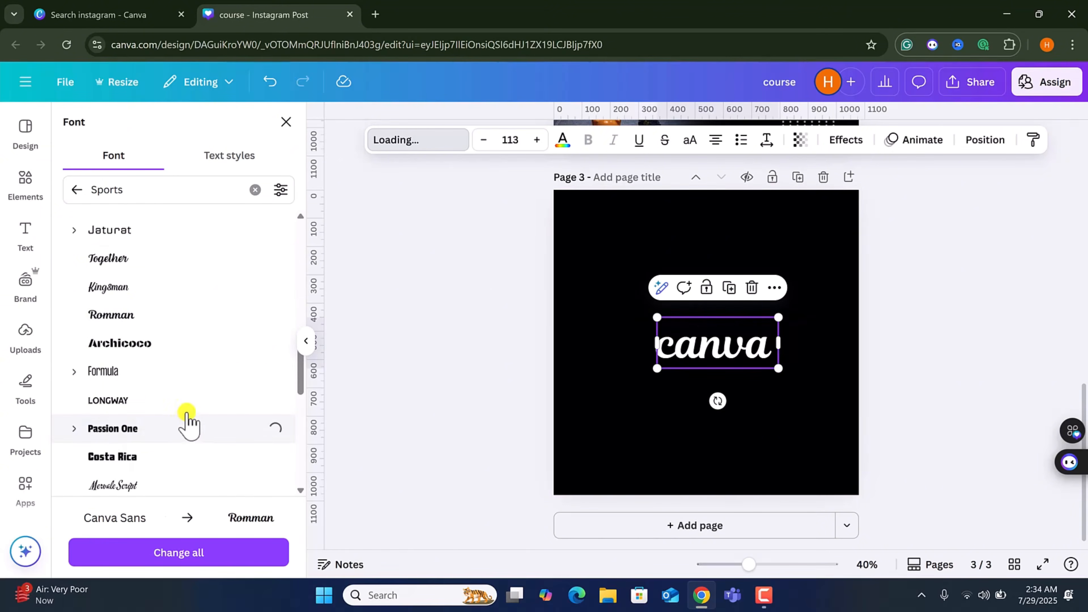
left_click_drag(668, 321, 620, 289)
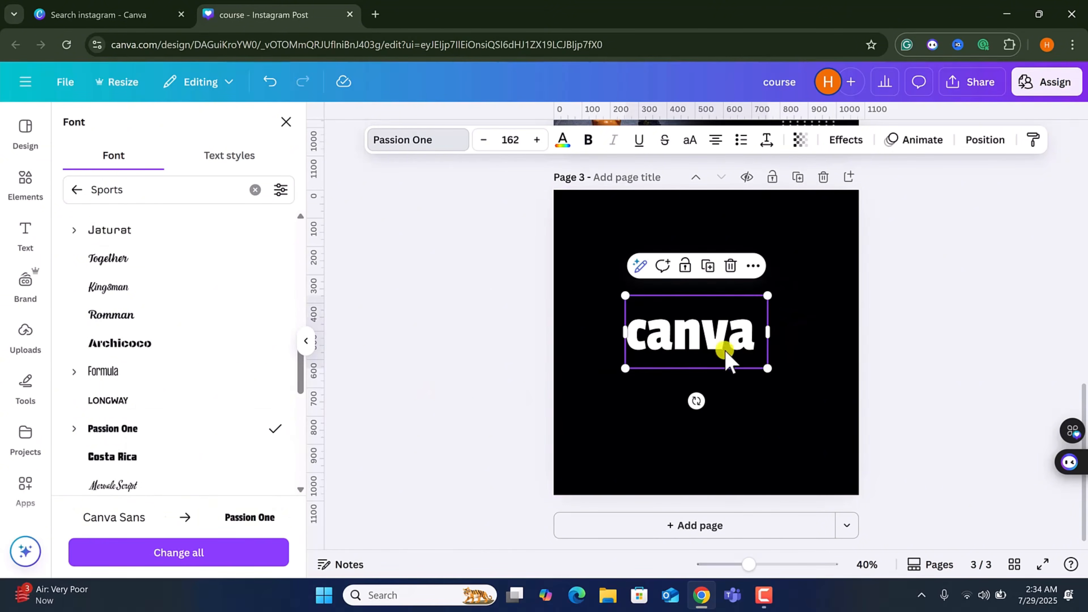
left_click_drag(767, 369, 817, 395)
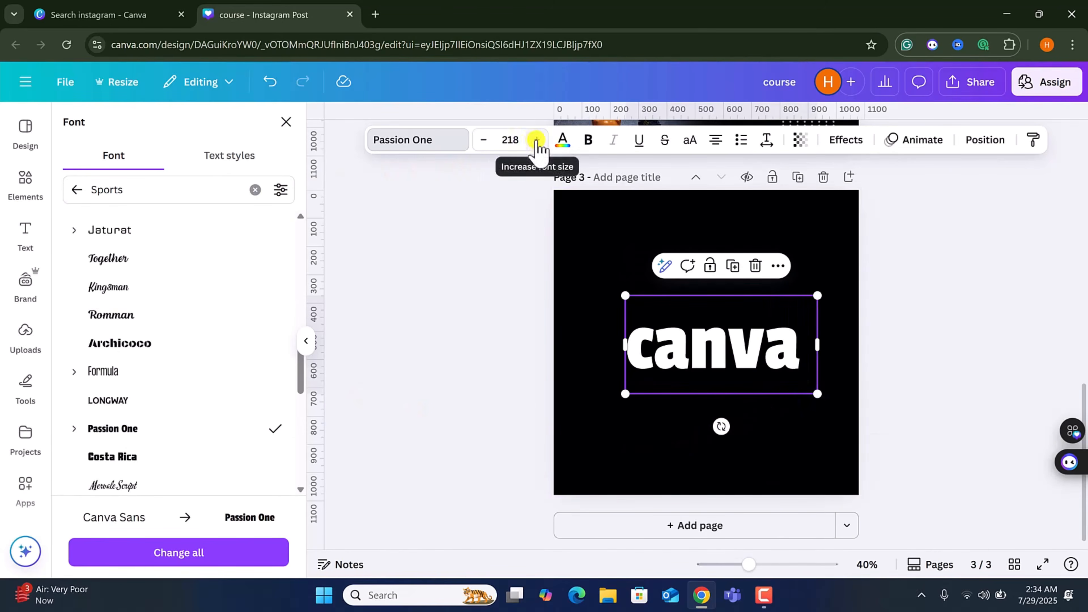
Set the canva text's font size to 219 and move the text box lower on the page.
double_click(536, 140)
double_click(537, 140)
left_click(482, 140)
left_click(482, 140)
left_click(482, 140)
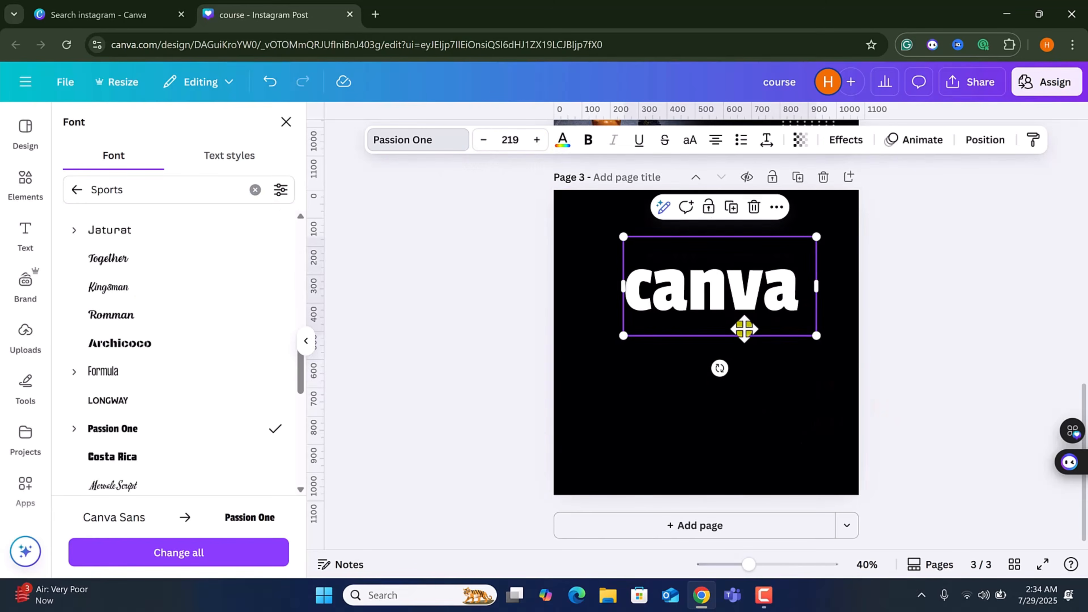
left_click_drag(743, 330, 714, 359)
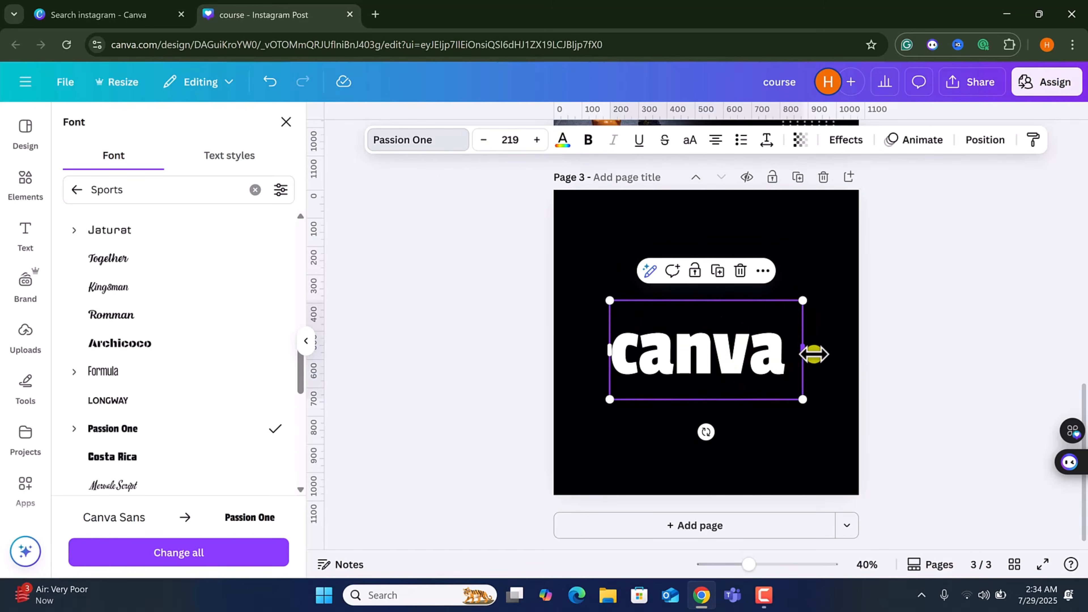
Give the text a custom blue colour, #486ADC, sampled with the colour picker's eyedropper.
left_click(564, 142)
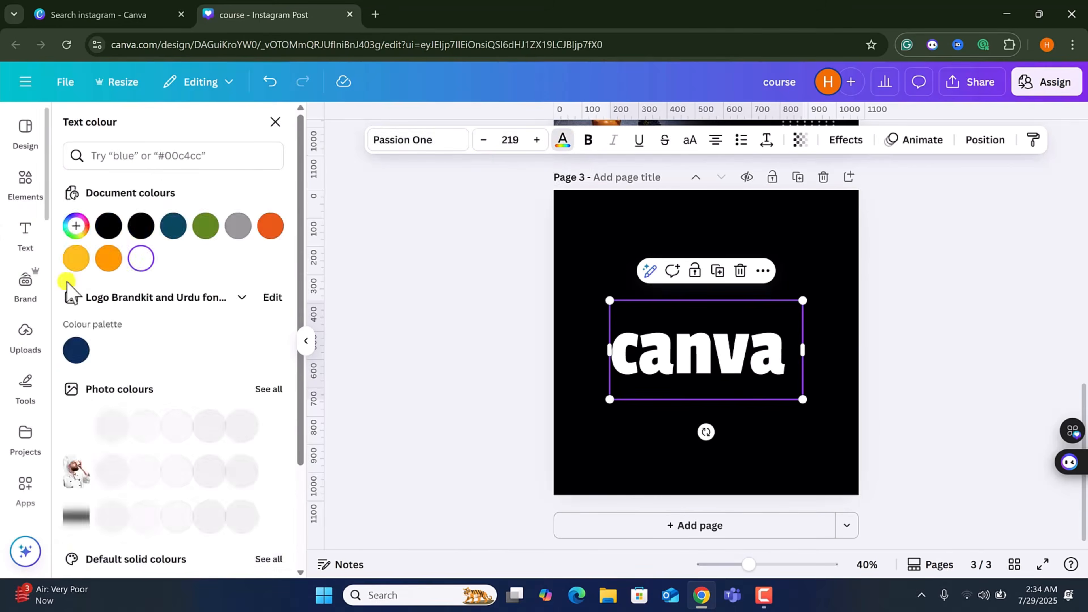
scroll(135, 377, "down", 3)
scroll(134, 376, "up", 3)
scroll(135, 376, "down", 3)
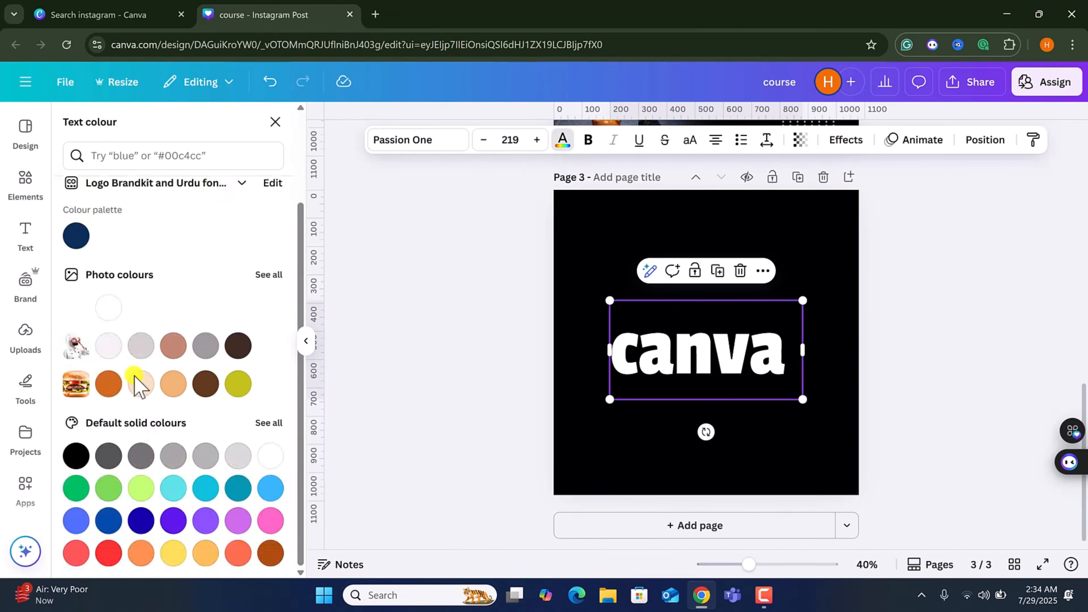
scroll(136, 384, "up", 3)
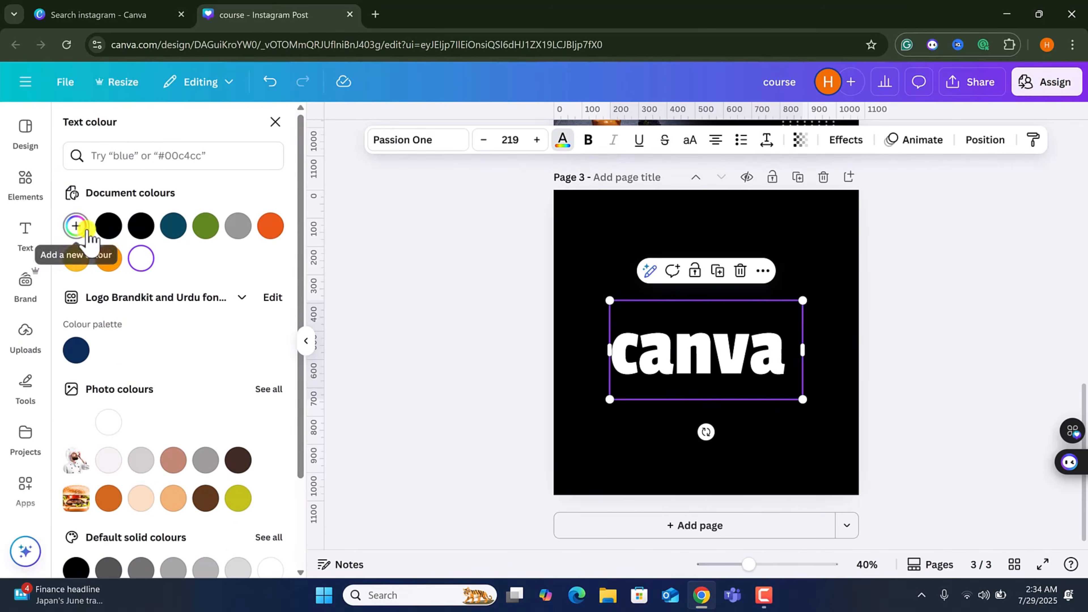
left_click(76, 225)
left_click_drag(268, 278, 148, 292)
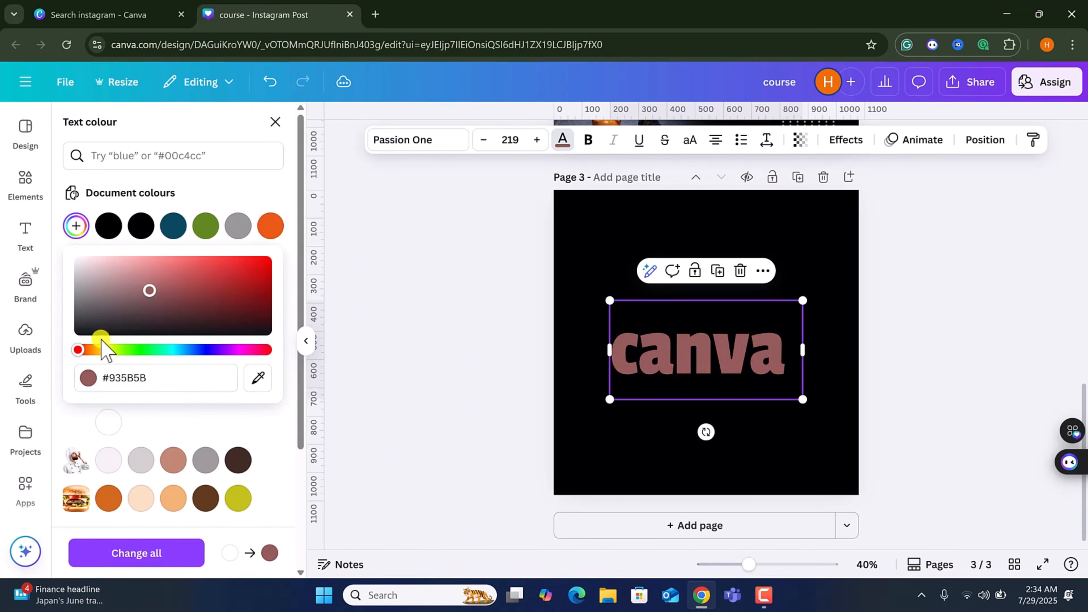
left_click_drag(102, 349, 161, 356)
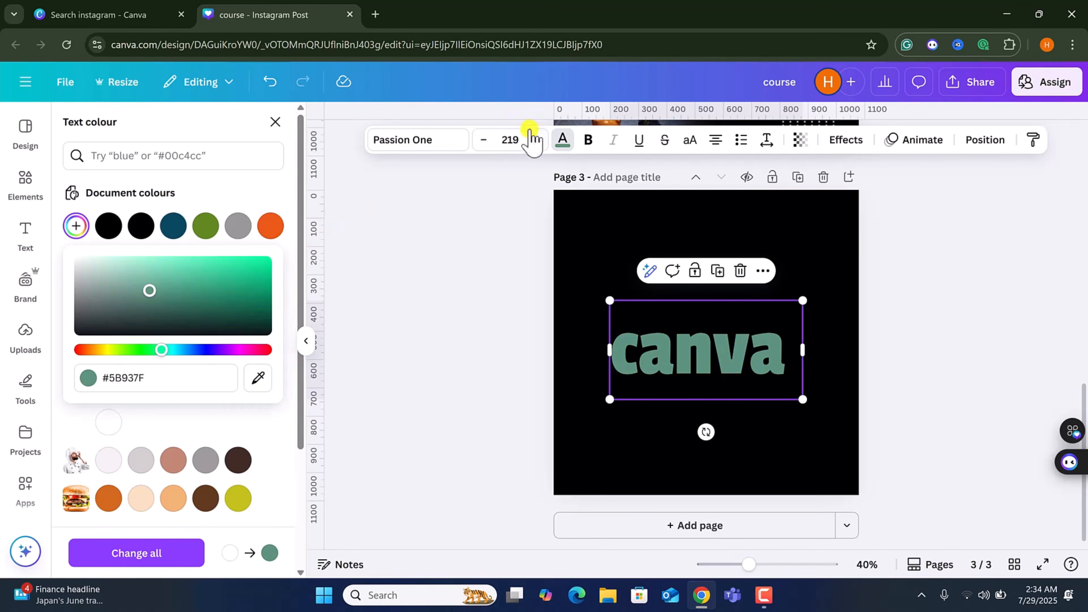
left_click(258, 377)
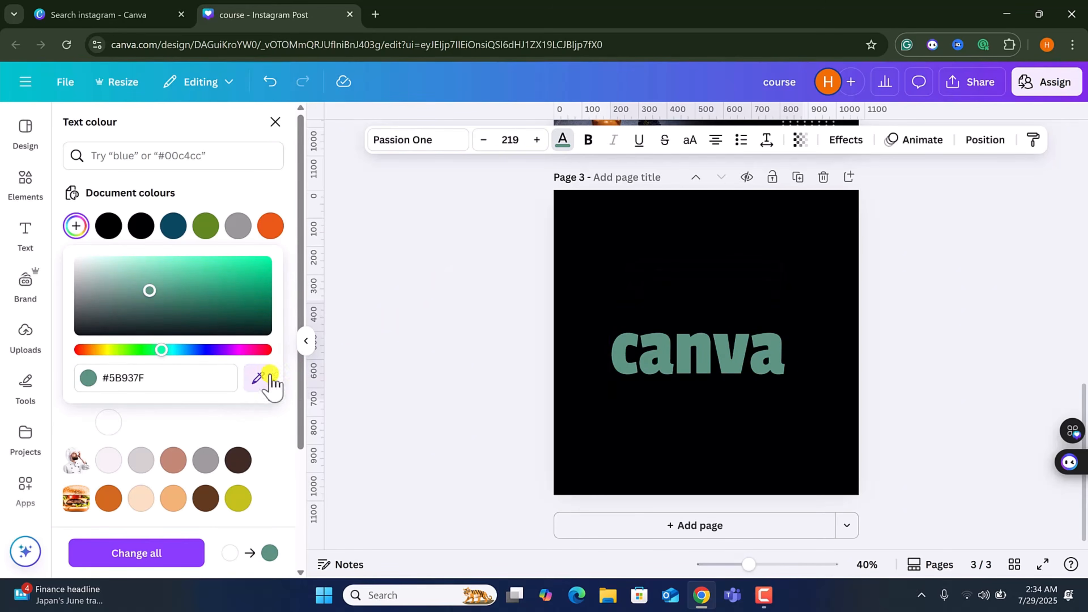
left_click(631, 91)
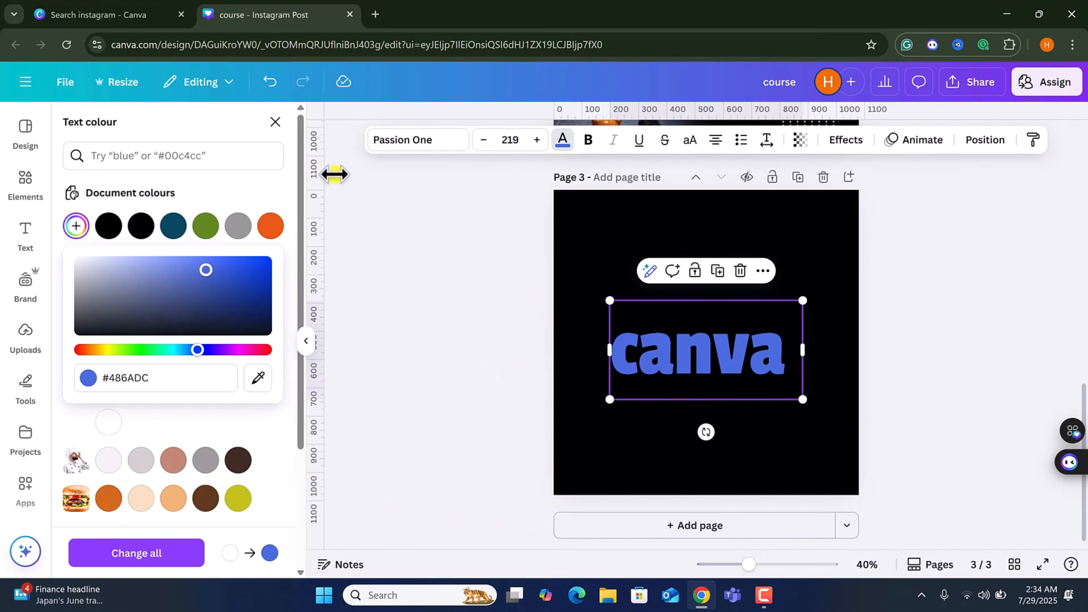
left_click(262, 203)
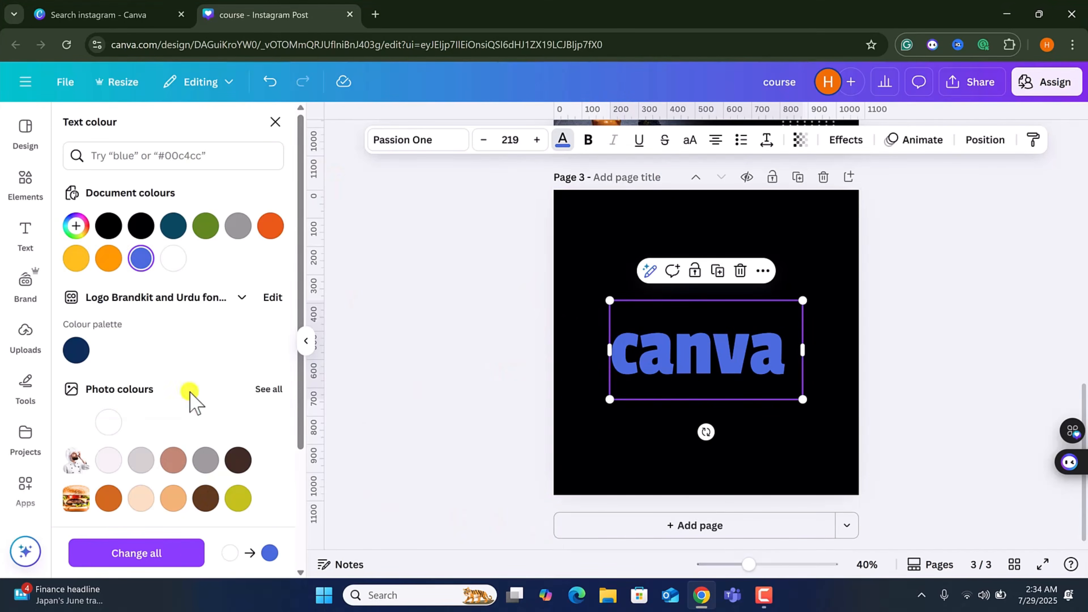
Make the text bold, toggling strikethrough on and off again.
left_click(591, 140)
left_click(594, 141)
left_click(594, 141)
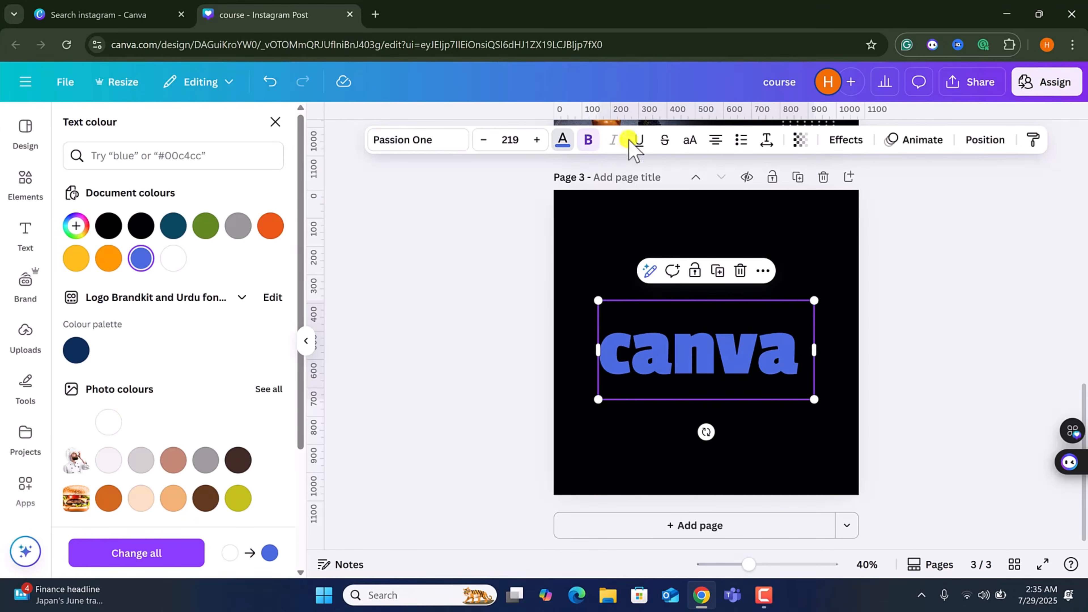
left_click(668, 142)
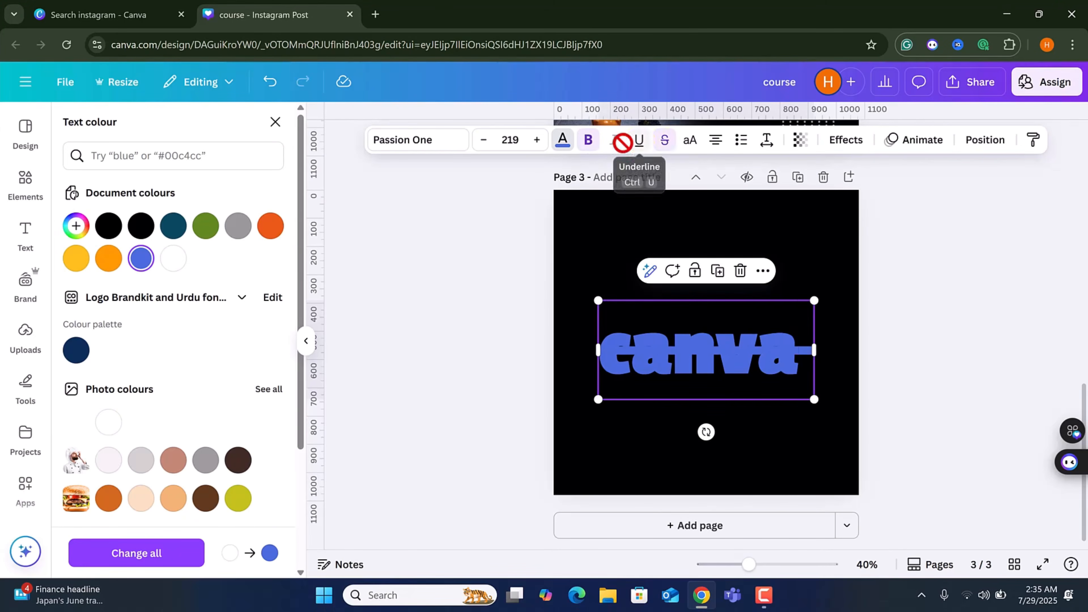
left_click(662, 142)
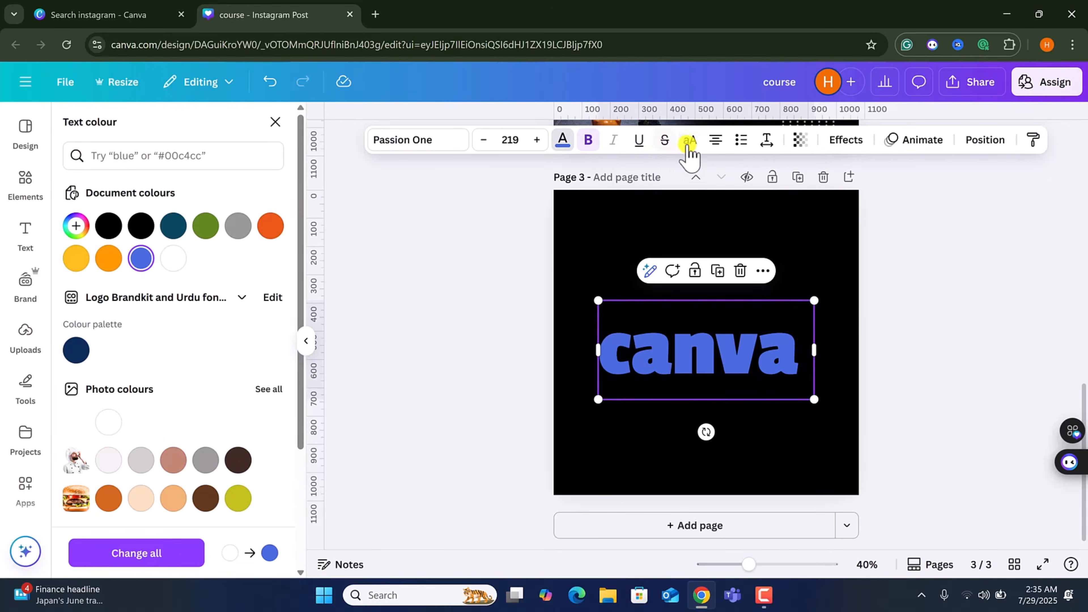
Convert the text to uppercase and switch its alignment to left.
left_click(691, 142)
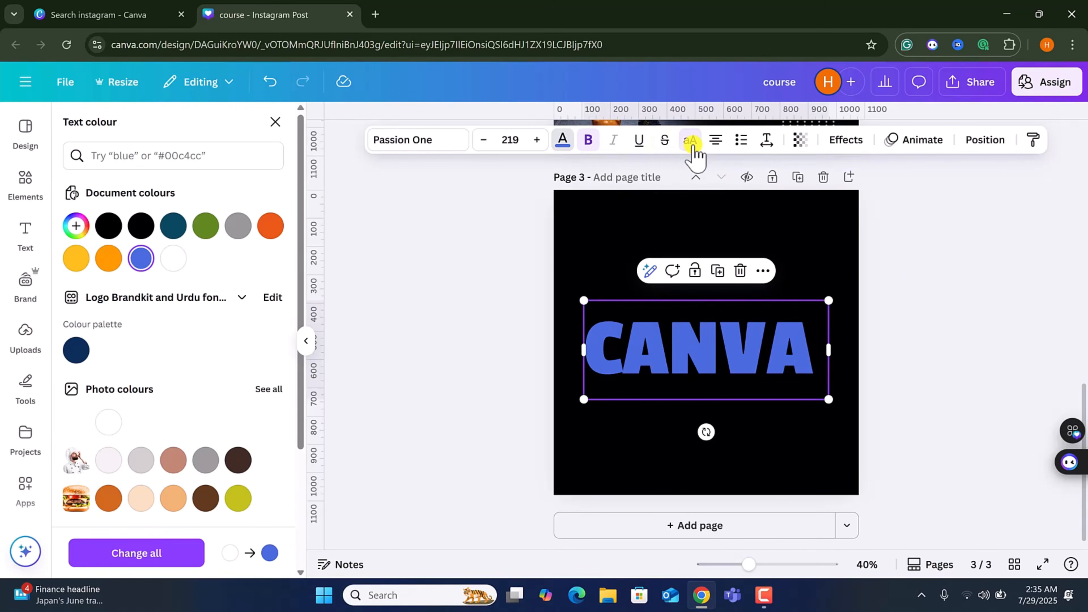
left_click(693, 145)
left_click(691, 143)
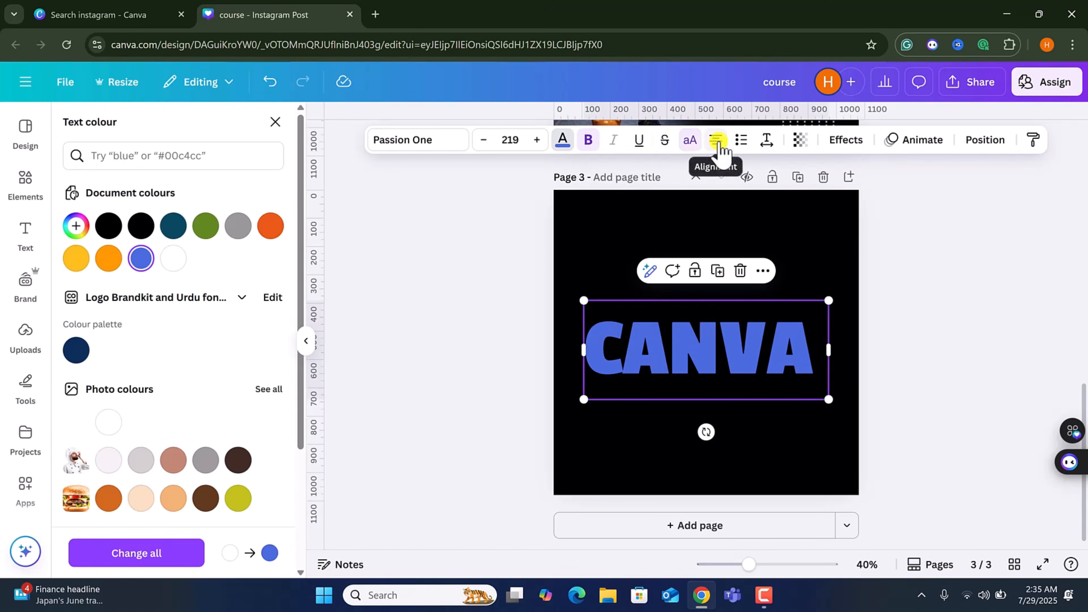
left_click(717, 142)
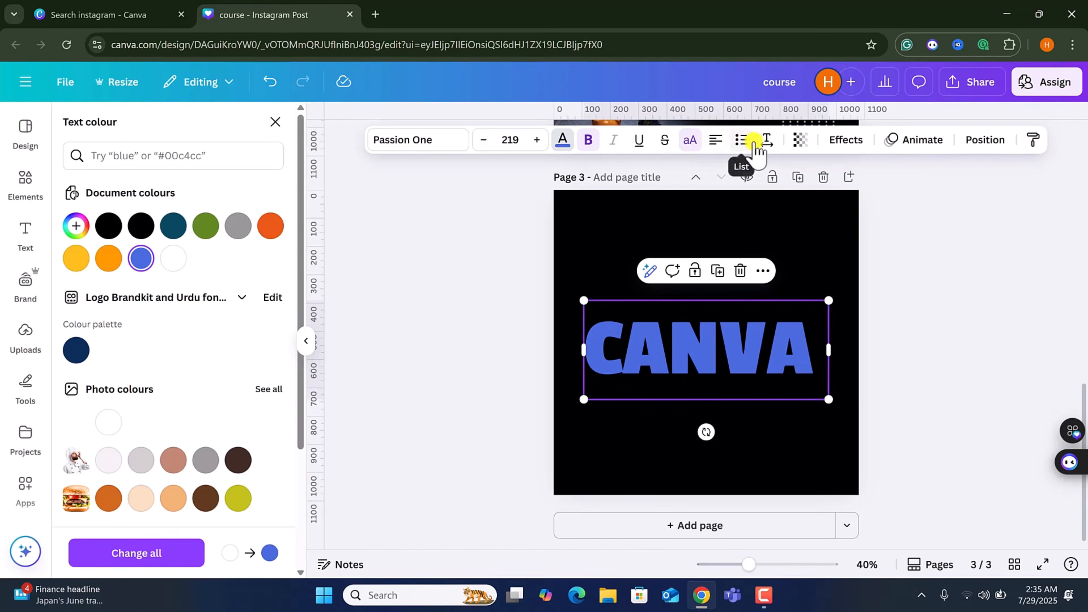
Set the text's letter spacing to 79.
left_click(767, 141)
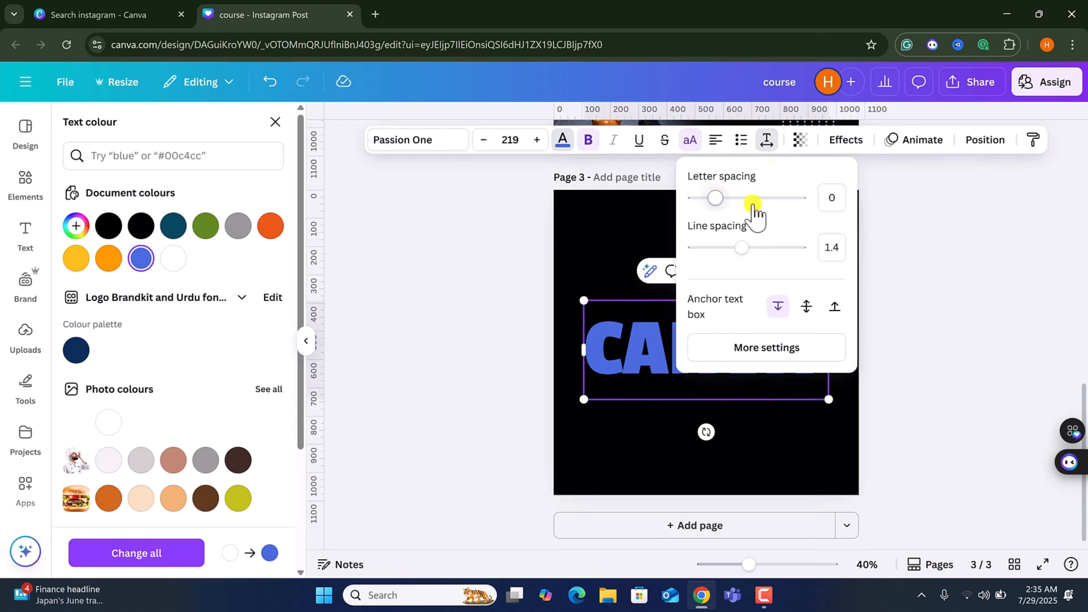
left_click_drag(754, 208, 727, 214)
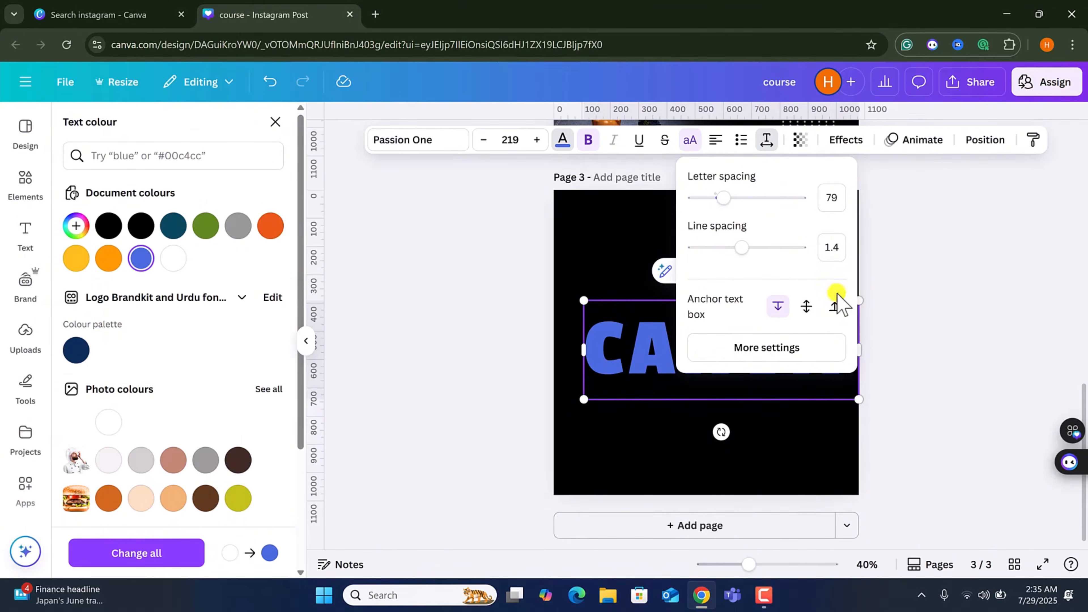
left_click(766, 139)
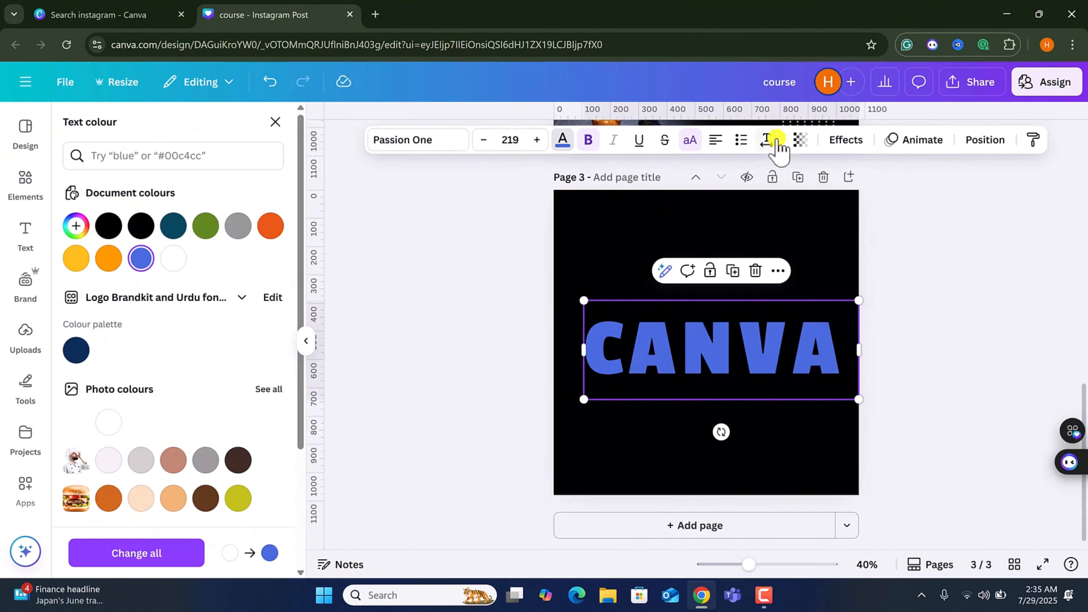
Try adjusting the text's transparency slider.
left_click(799, 140)
left_click(735, 198)
left_click_drag(735, 198, 850, 198)
Apply the Shadow effect to the text and nudge the text box slightly left.
left_click(846, 140)
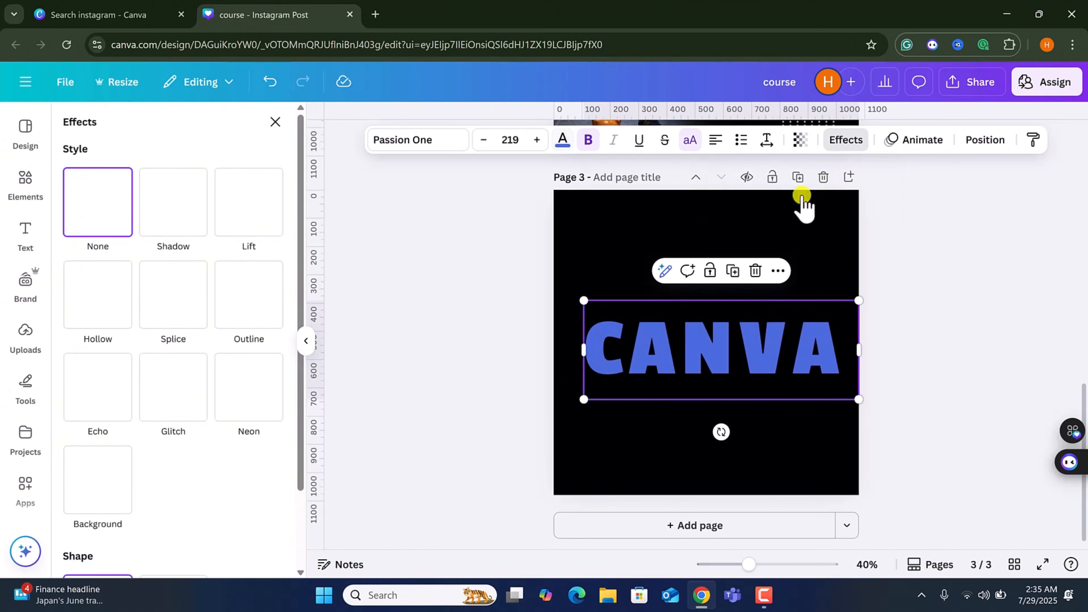
left_click(159, 220)
left_click_drag(696, 364, 682, 361)
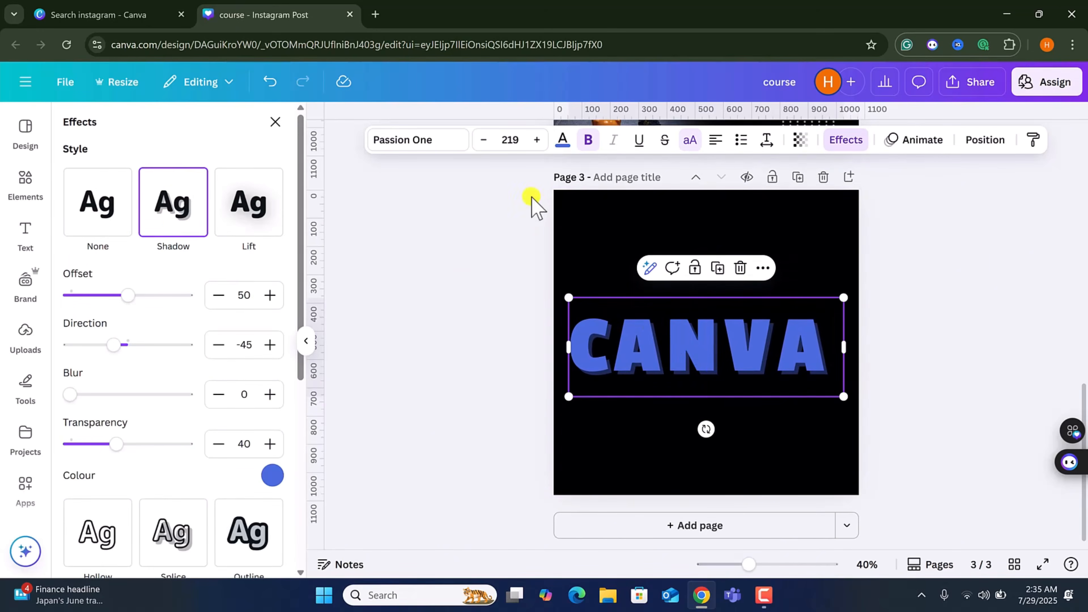
Change the text colour to the yellow document colour.
left_click(562, 139)
left_click(108, 259)
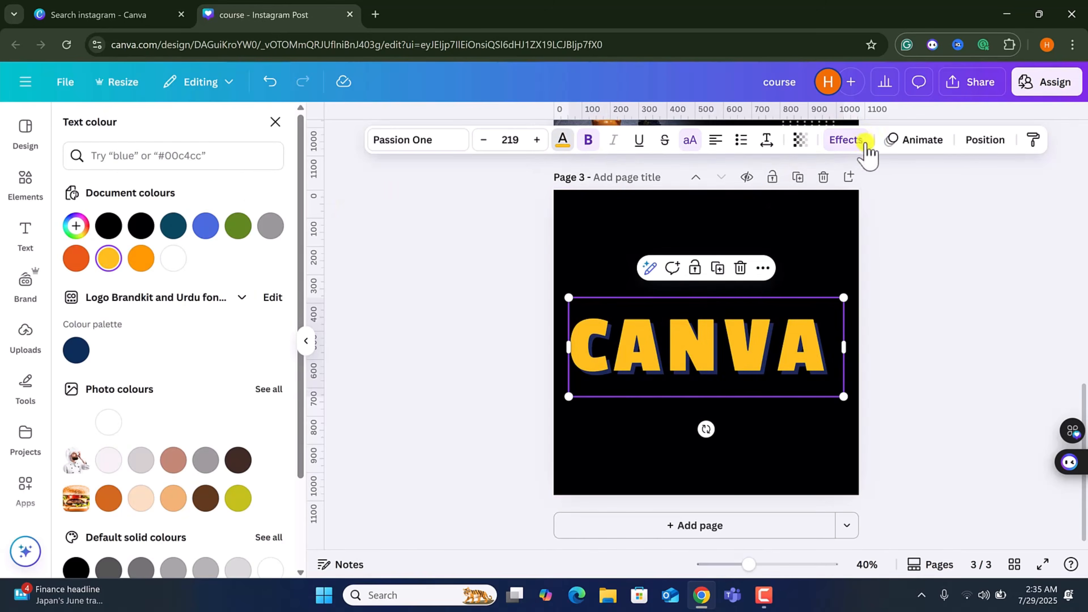
Set the shadow colour to white.
left_click(846, 139)
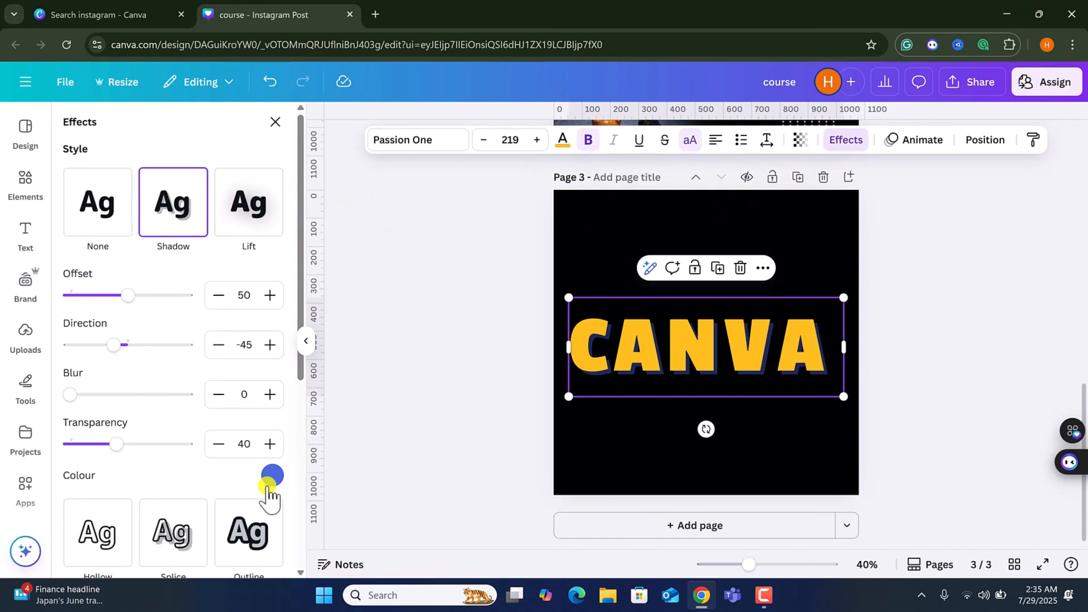
left_click(273, 475)
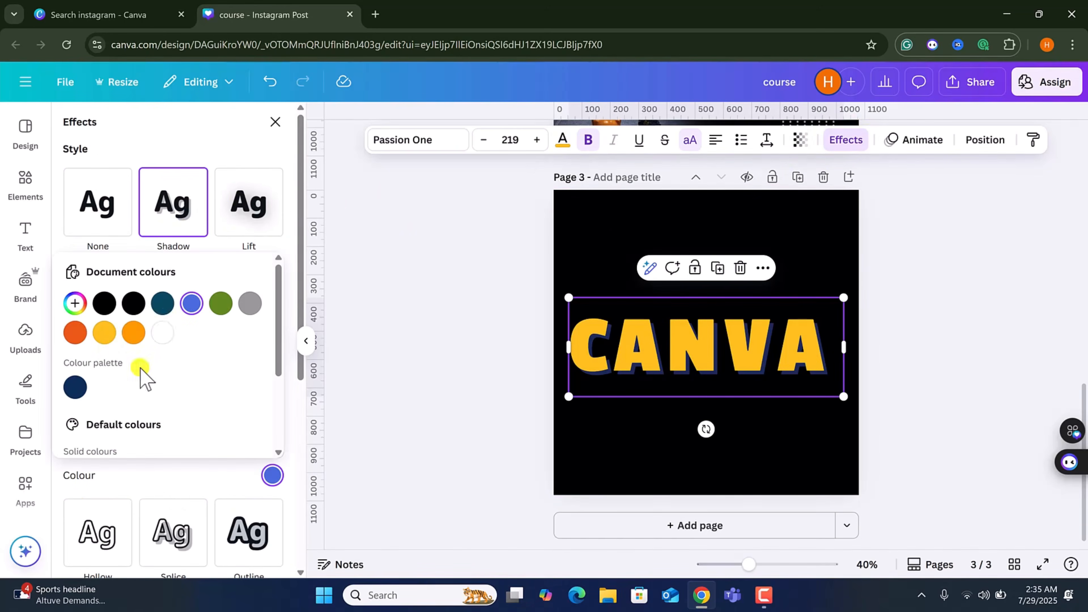
left_click(159, 337)
left_click(286, 462)
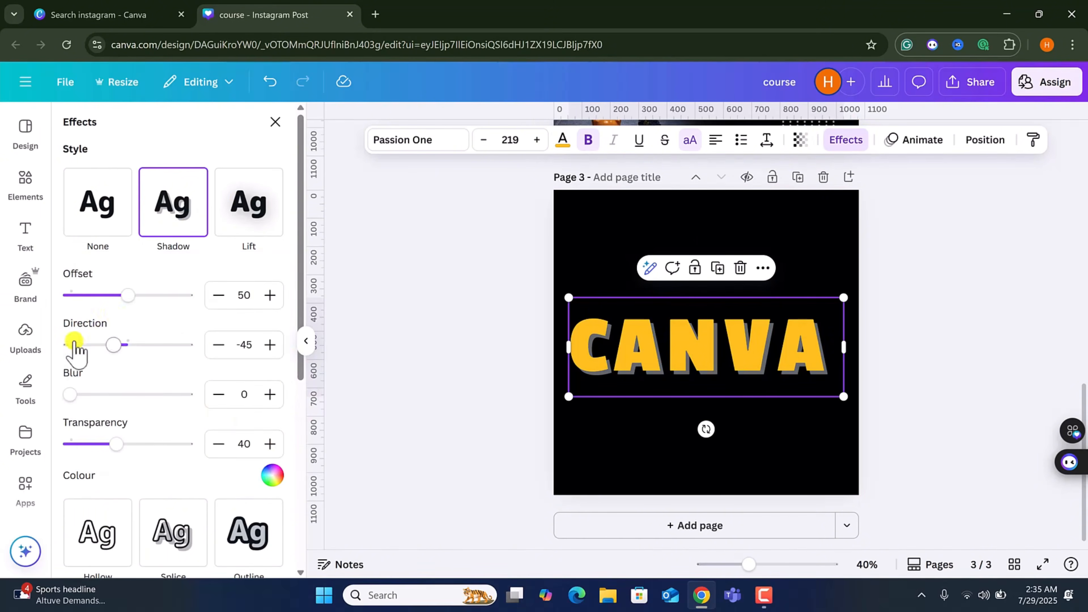
Adjust the shadow to offset 29, direction -47, blur 15 and transparency 72.
left_click_drag(127, 300, 107, 304)
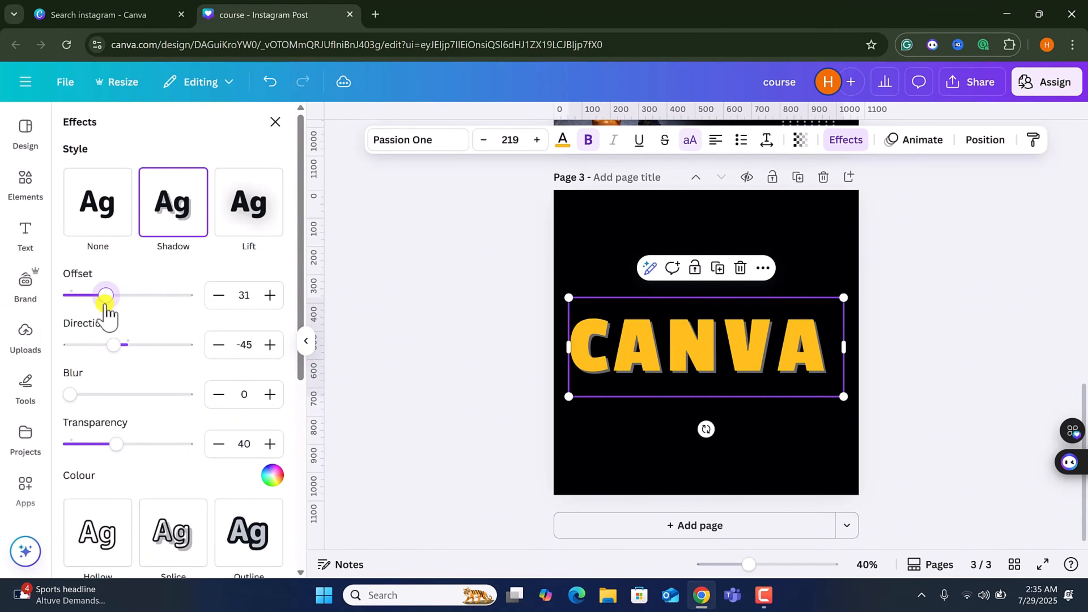
left_click_drag(114, 347, 112, 346)
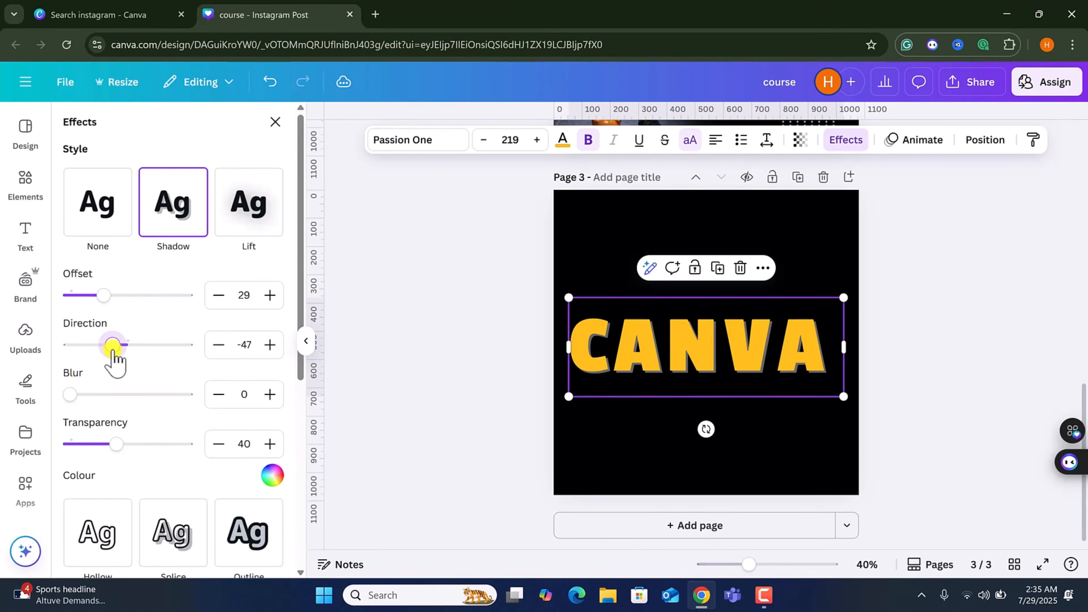
left_click_drag(70, 394, 99, 394)
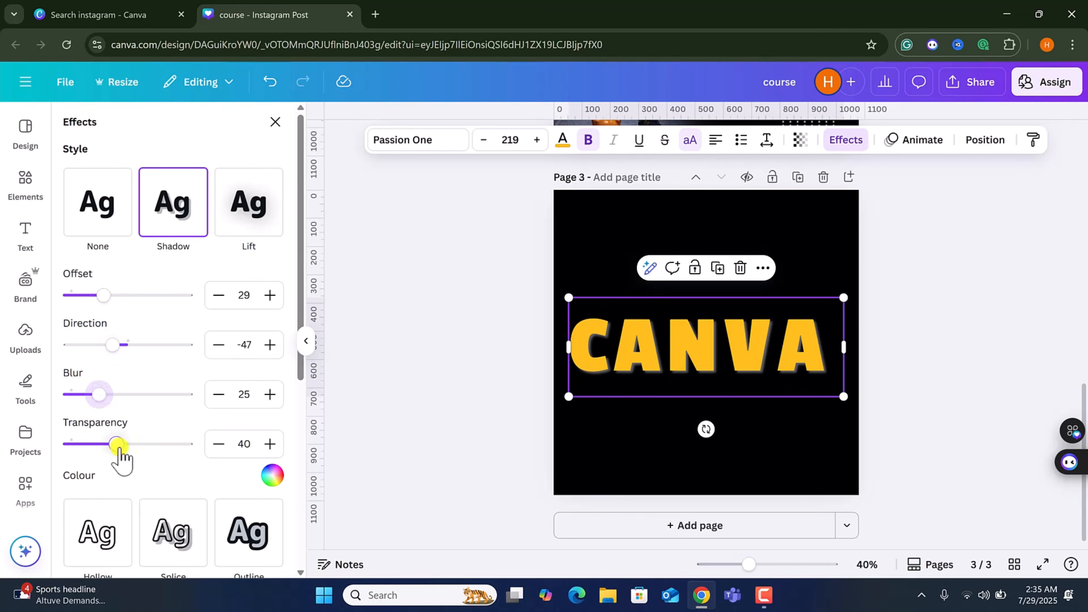
left_click_drag(116, 444, 212, 449)
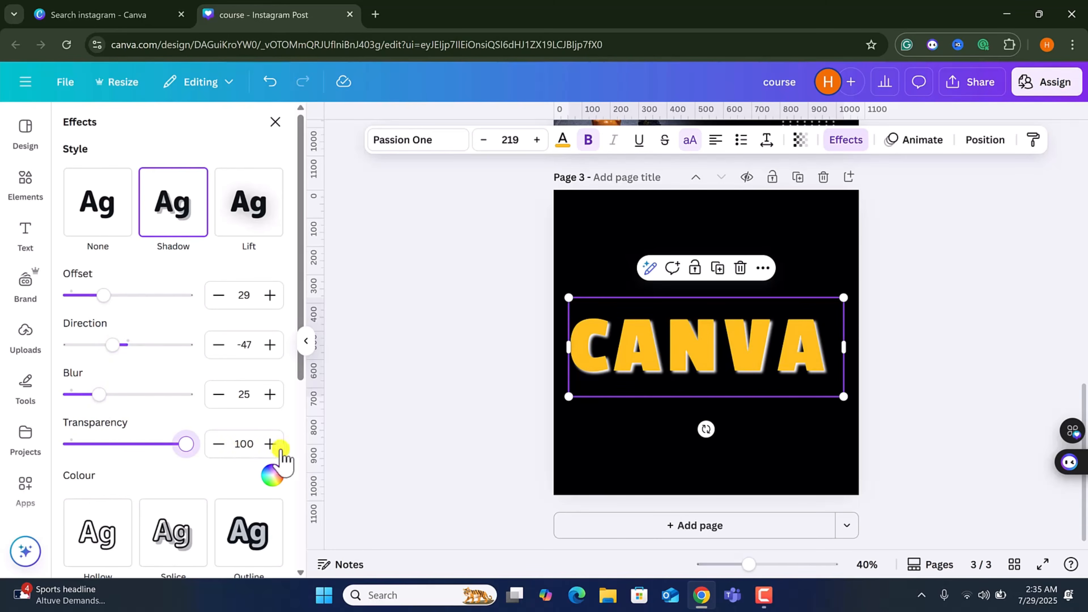
left_click_drag(184, 444, 153, 444)
left_click_drag(99, 394, 87, 396)
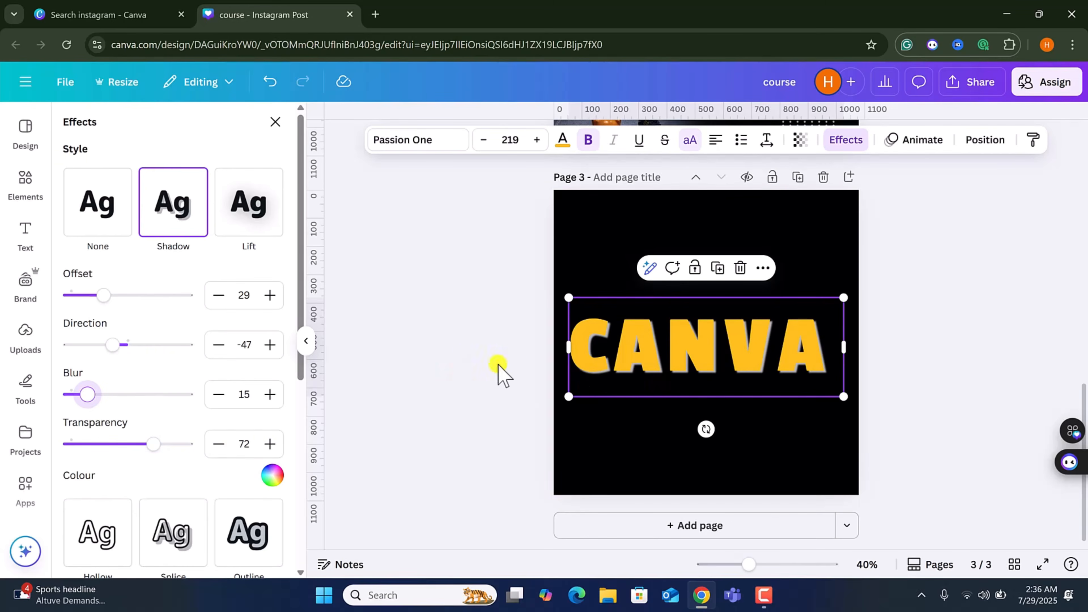
Set the shadow colour to grey #999999.
left_click(272, 475)
left_click(192, 303)
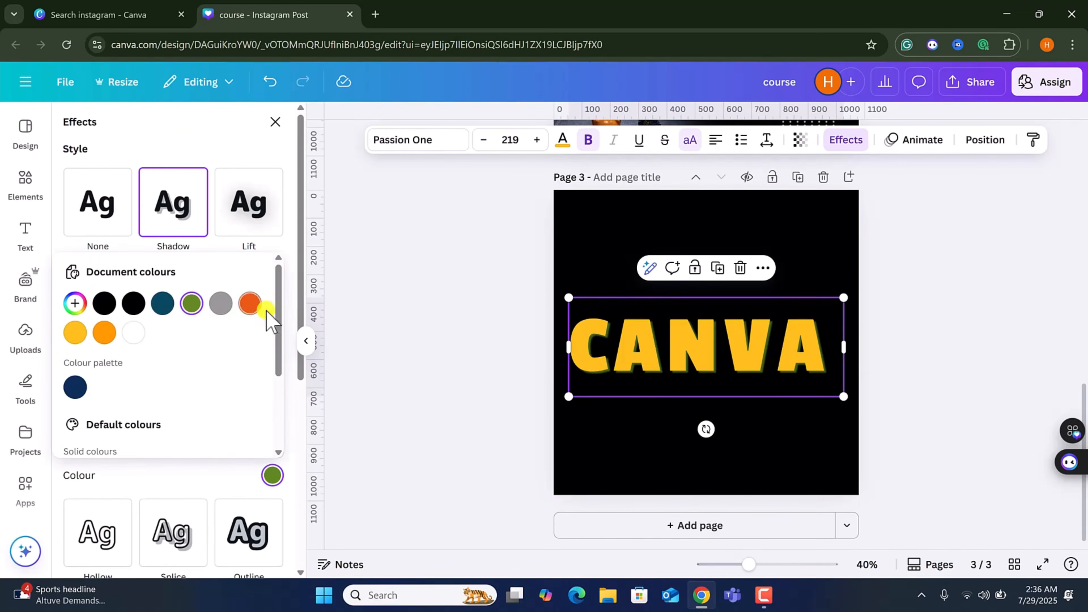
left_click(221, 303)
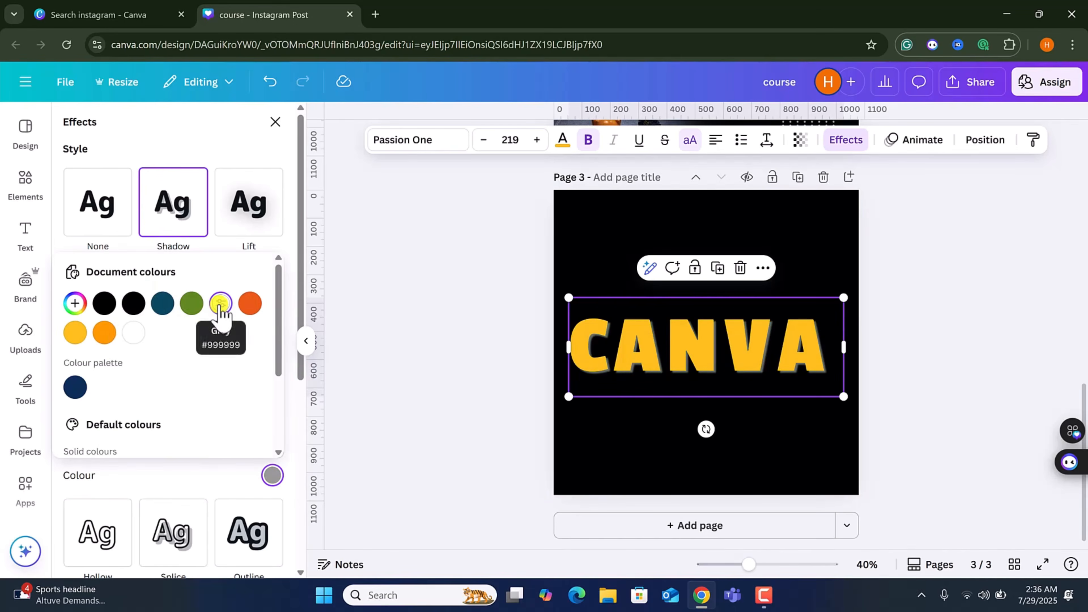
Replace the shadow with the Lift effect and deselect the text.
scroll(219, 396, "down", 5)
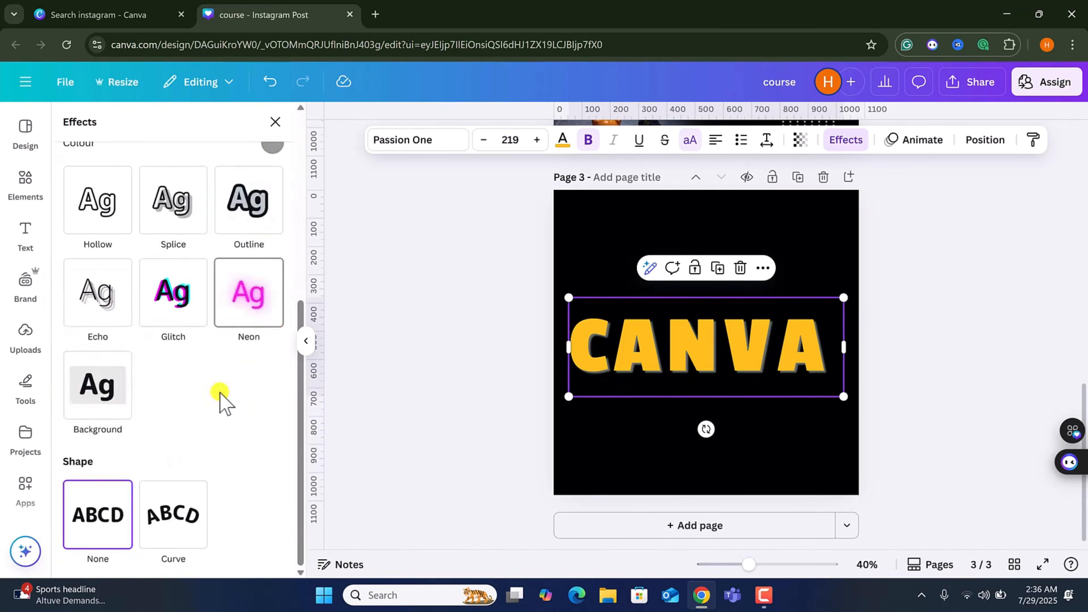
scroll(218, 377, "up", 5)
left_click(253, 210)
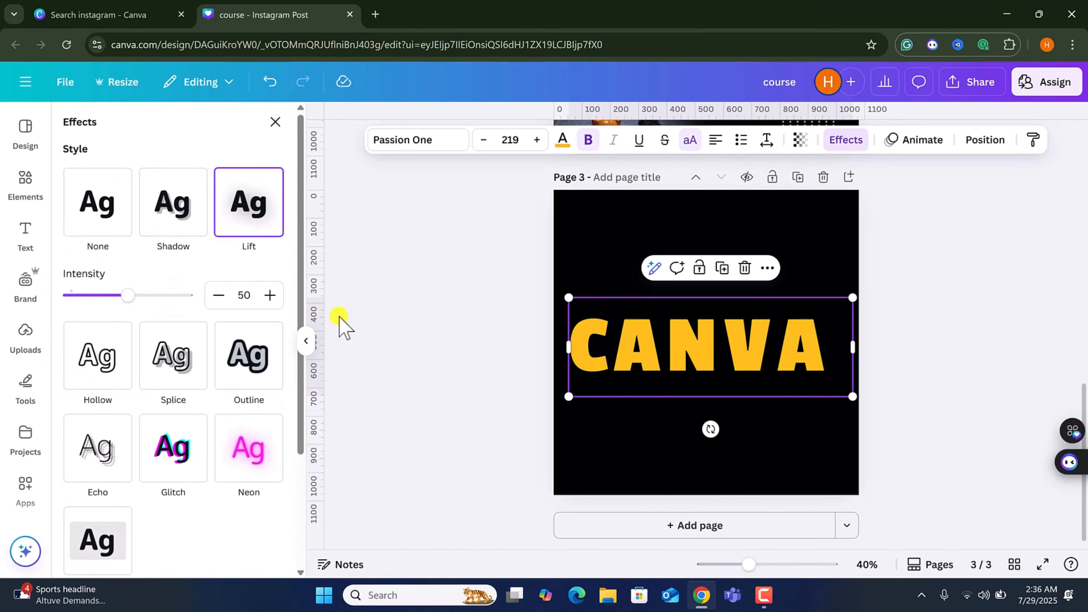
left_click(615, 249)
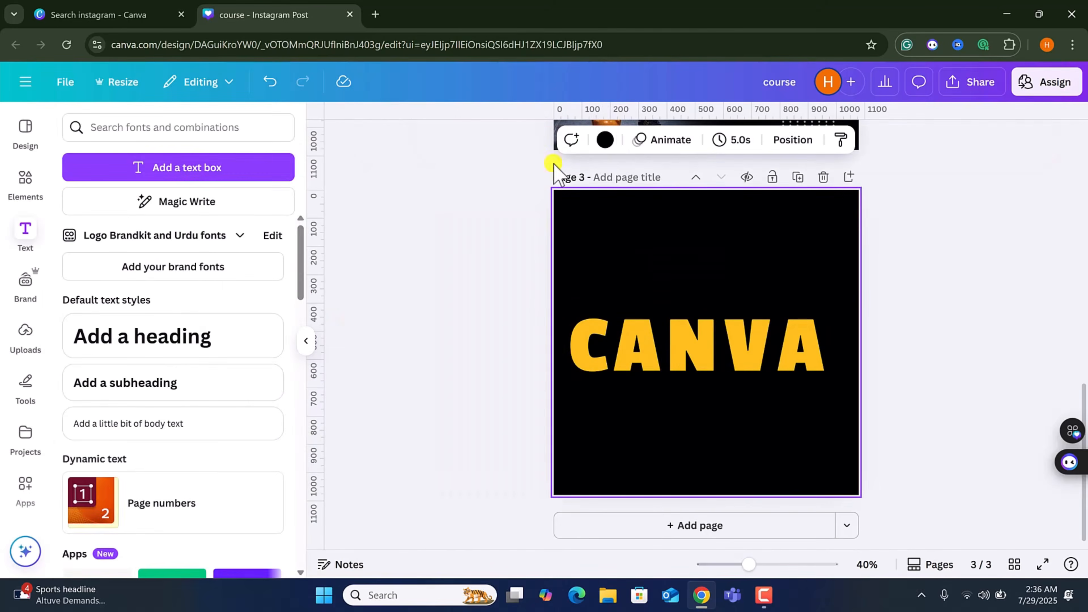
Set page 3's background colour to white.
left_click(605, 139)
left_click(145, 251)
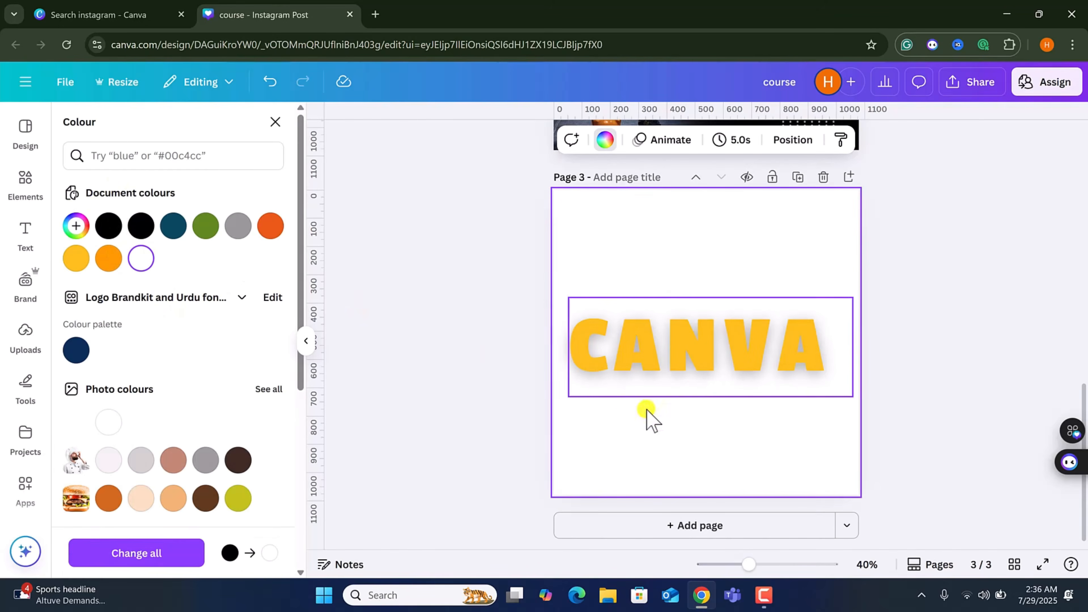
Try the Hollow effect on the CANVA text, then apply Splice with offset 35 and thickness 100.
left_click(697, 376)
left_click(845, 139)
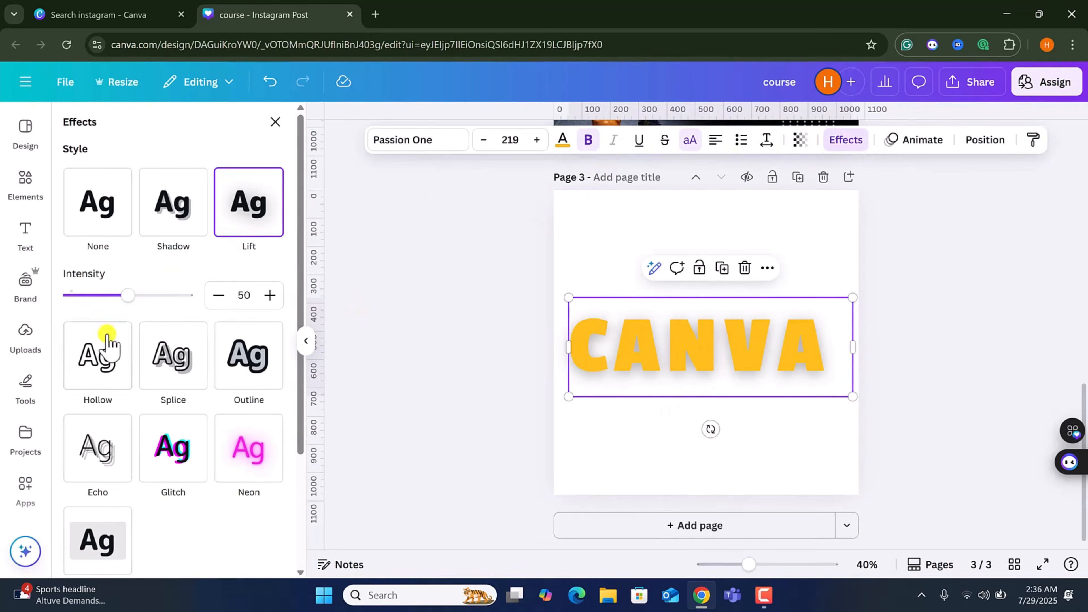
left_click(99, 359)
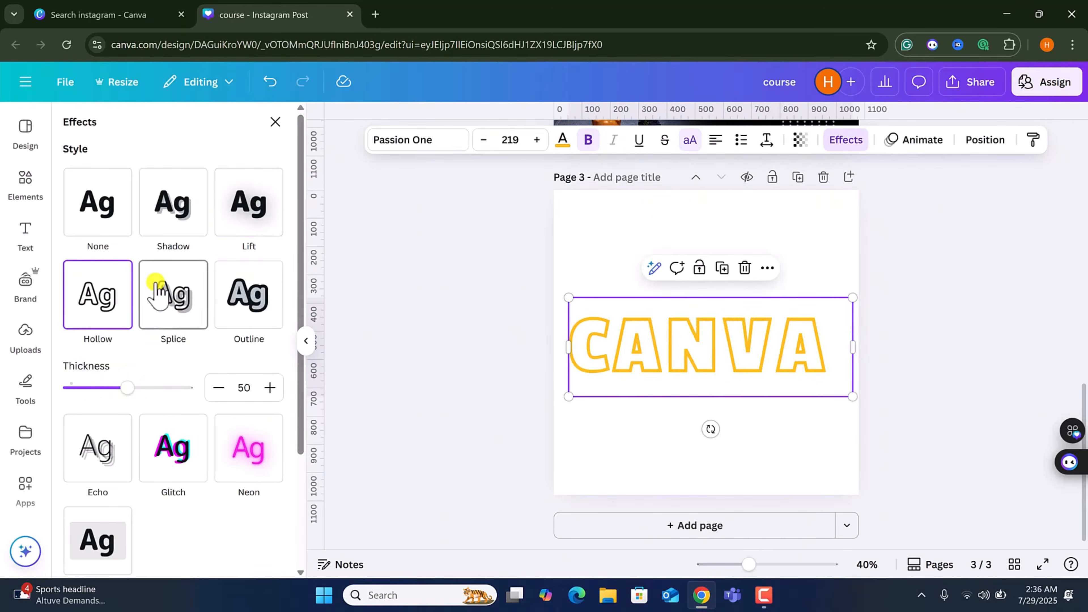
left_click(159, 291)
mouse_move(130, 436)
left_mouse_down()
mouse_move(147, 438)
mouse_move(111, 437)
left_mouse_up()
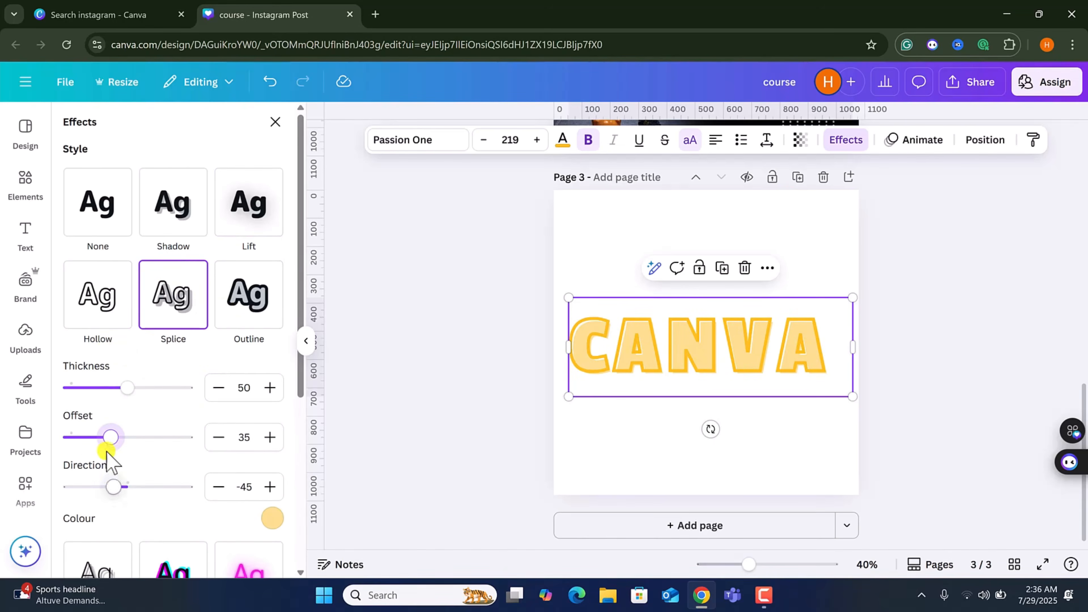
left_click_drag(125, 401, 235, 407)
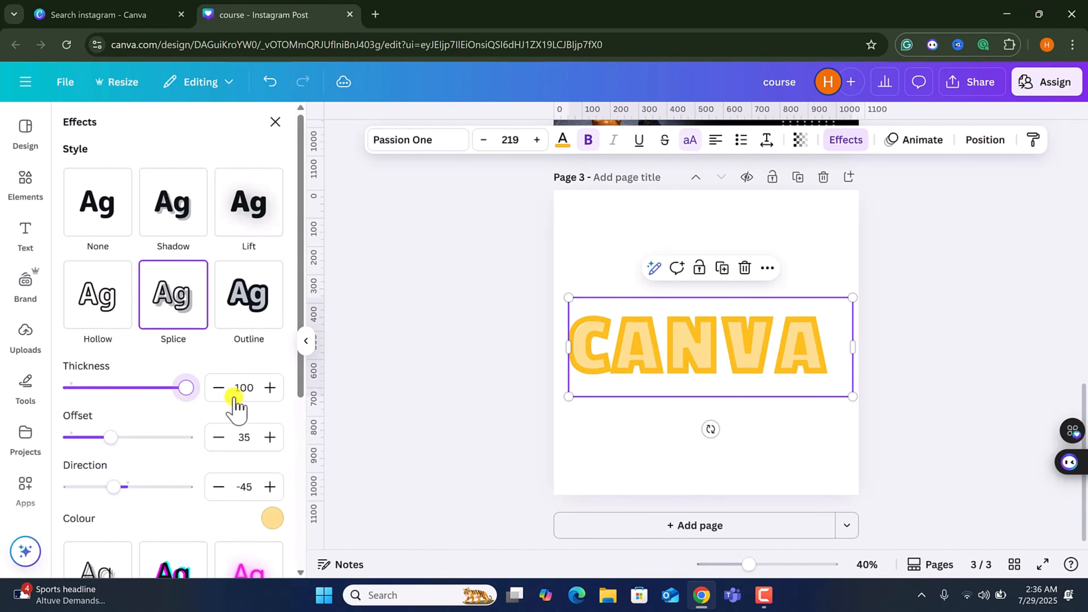
Switch the text effect to Outline.
left_click(272, 518)
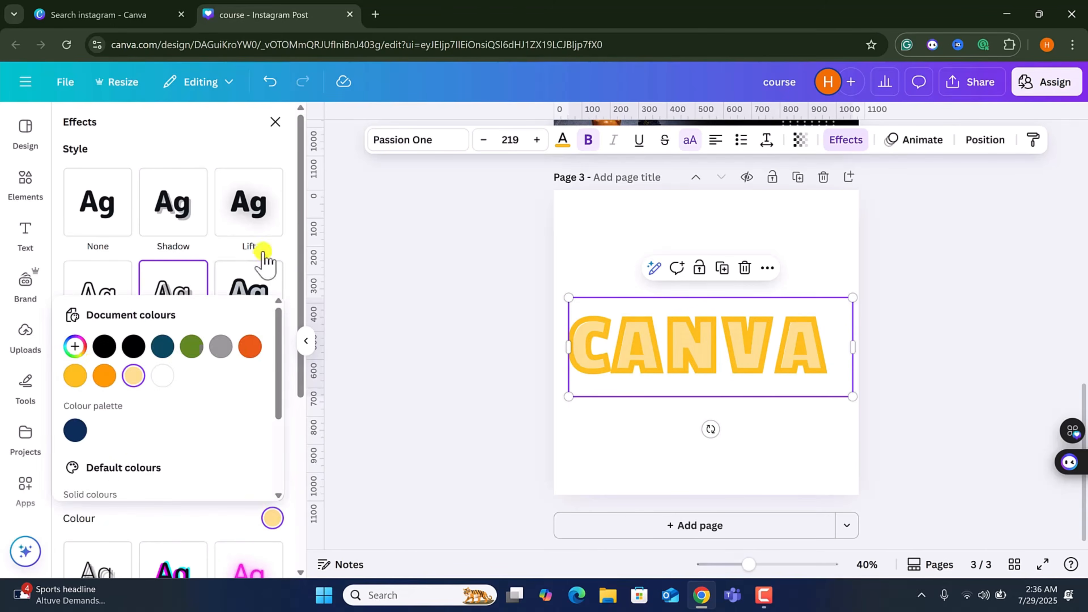
left_click(248, 205)
left_click(235, 369)
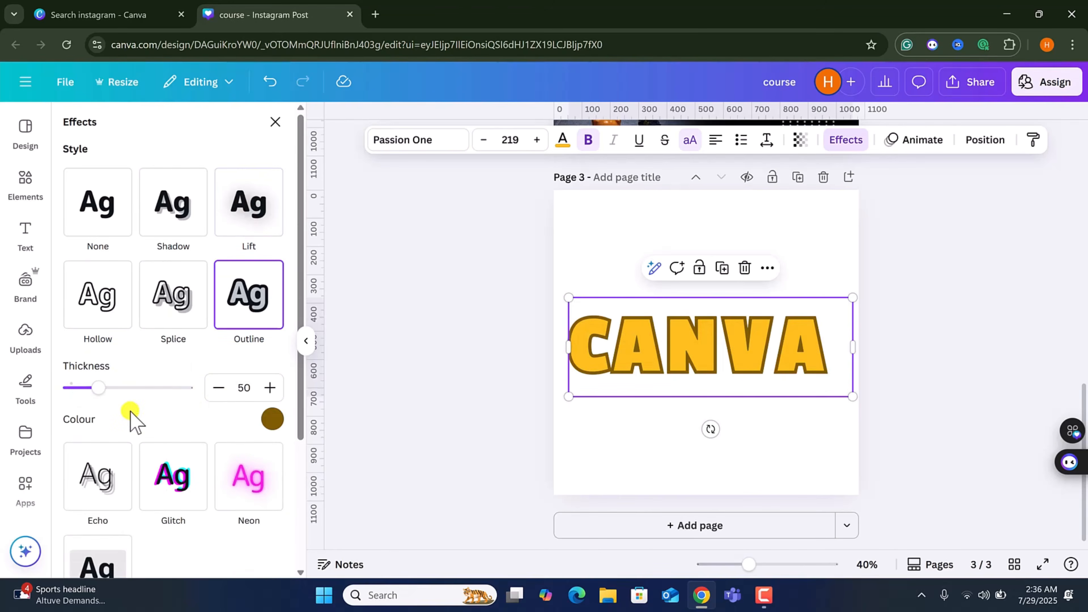
scroll(131, 418, "down", 2)
mouse_move(98, 317)
left_mouse_down()
mouse_move(141, 317)
mouse_move(99, 318)
left_mouse_up()
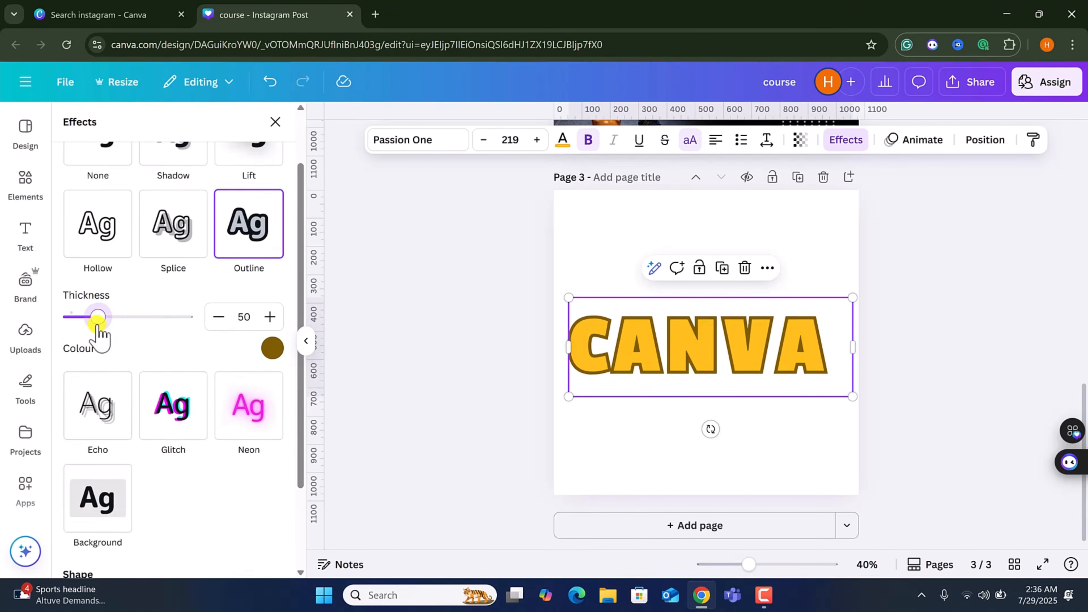
Apply the Echo effect with offset 51, direction -89 and a navy colour.
left_click(101, 410)
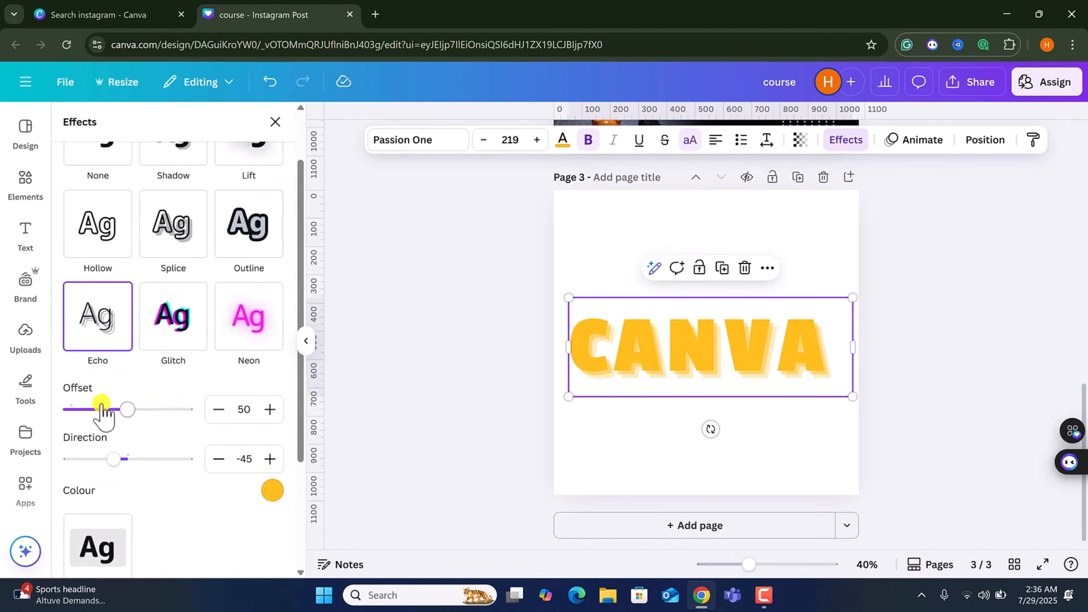
left_click_drag(113, 459, 99, 460)
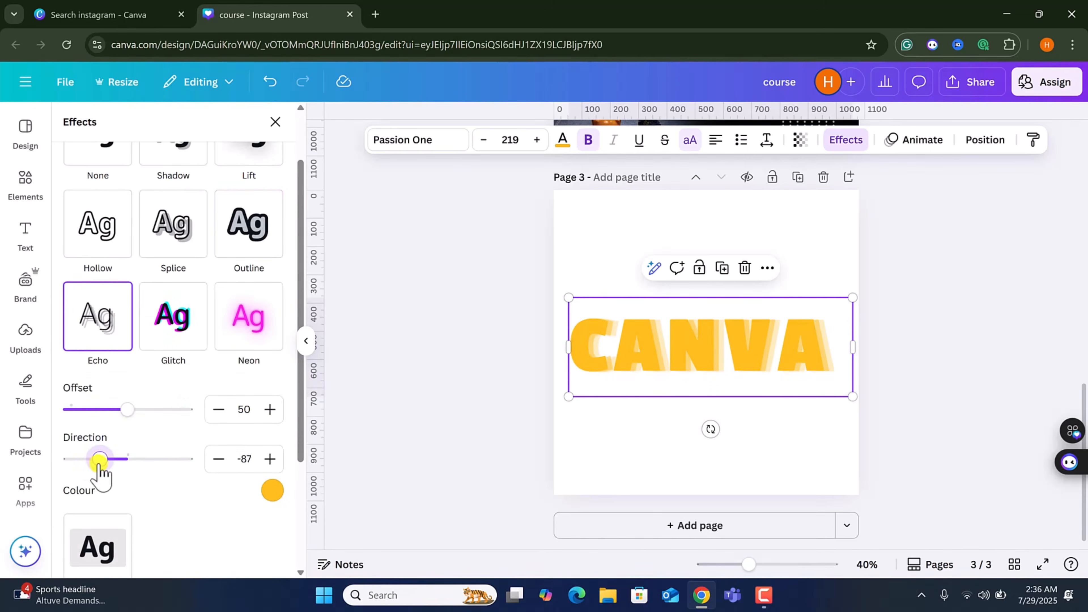
mouse_move(125, 408)
left_mouse_down()
mouse_move(154, 409)
mouse_move(129, 410)
left_mouse_up()
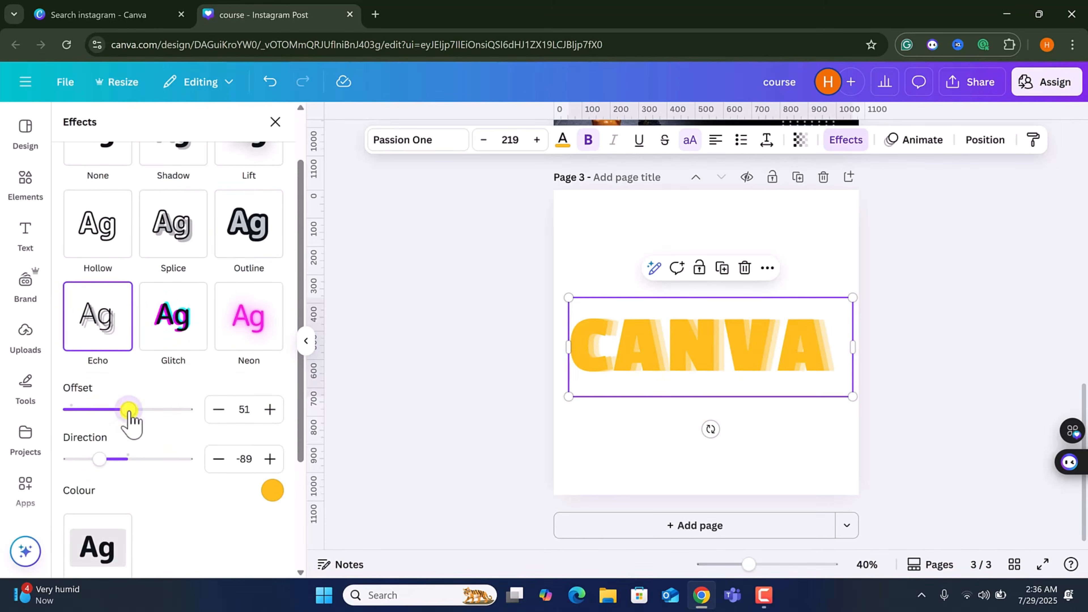
left_click(273, 490)
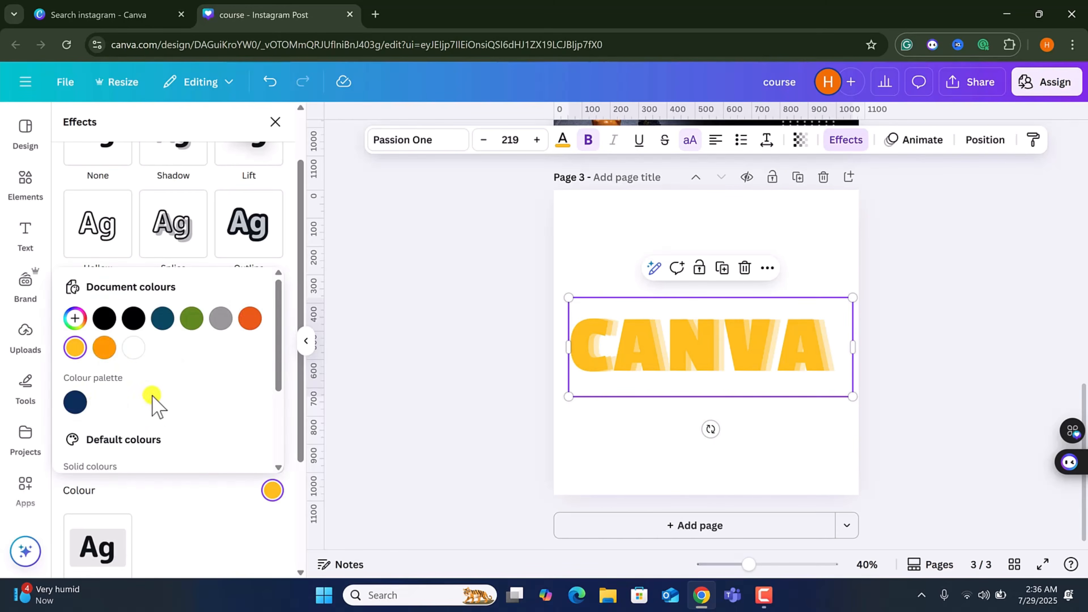
left_click(75, 403)
left_click(191, 513)
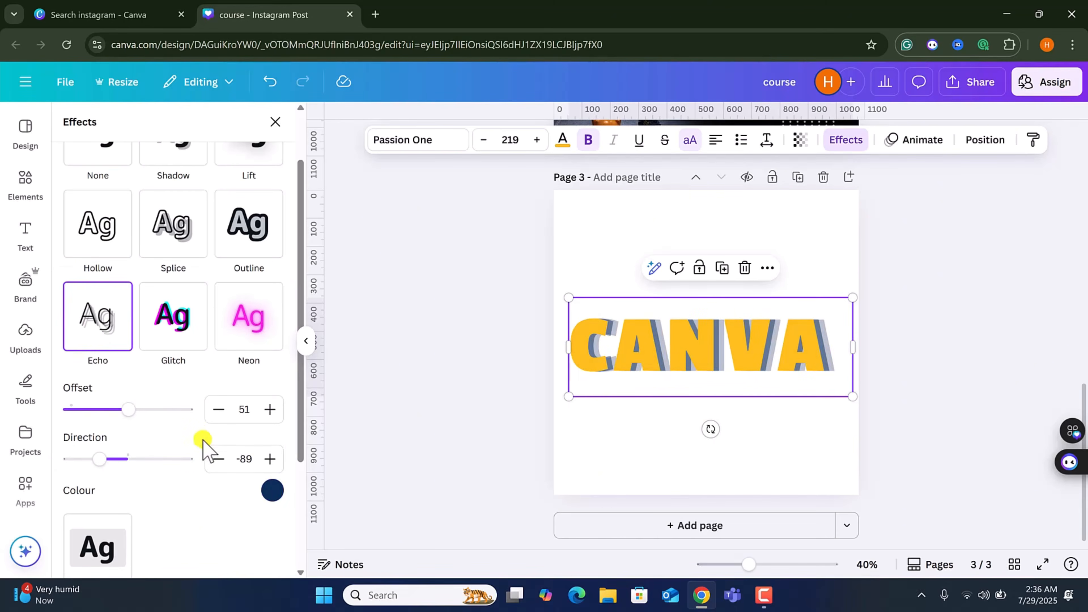
Try the Glitch effect with direction 90, then the Neon effect.
left_click(181, 328)
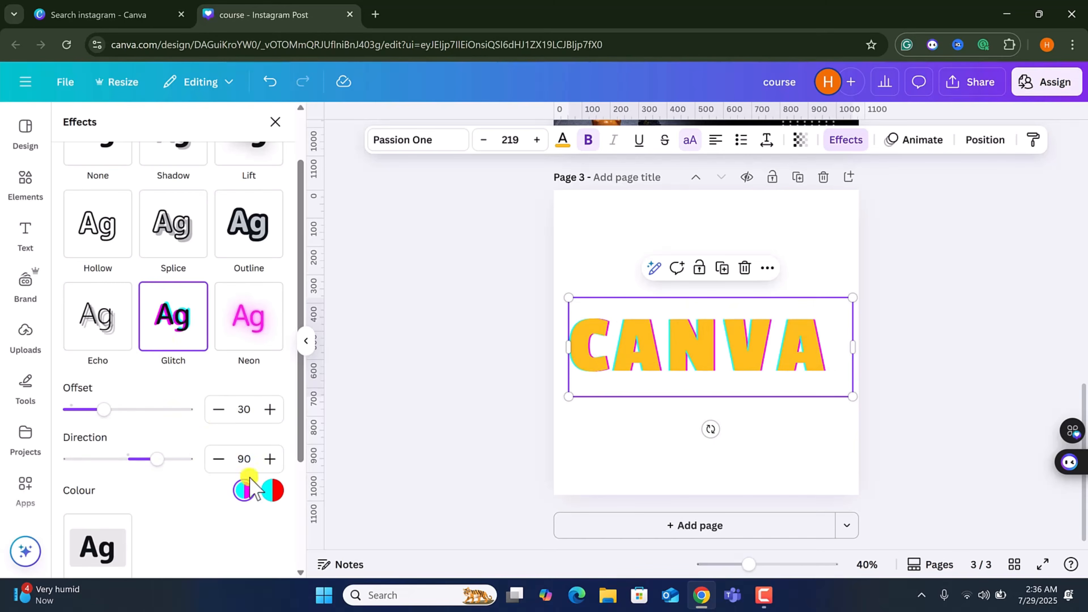
left_click_drag(151, 460, 171, 460)
left_click(246, 330)
Apply the Background effect in black with roundness 9 and spread 0.
scroll(175, 457, "down", 2)
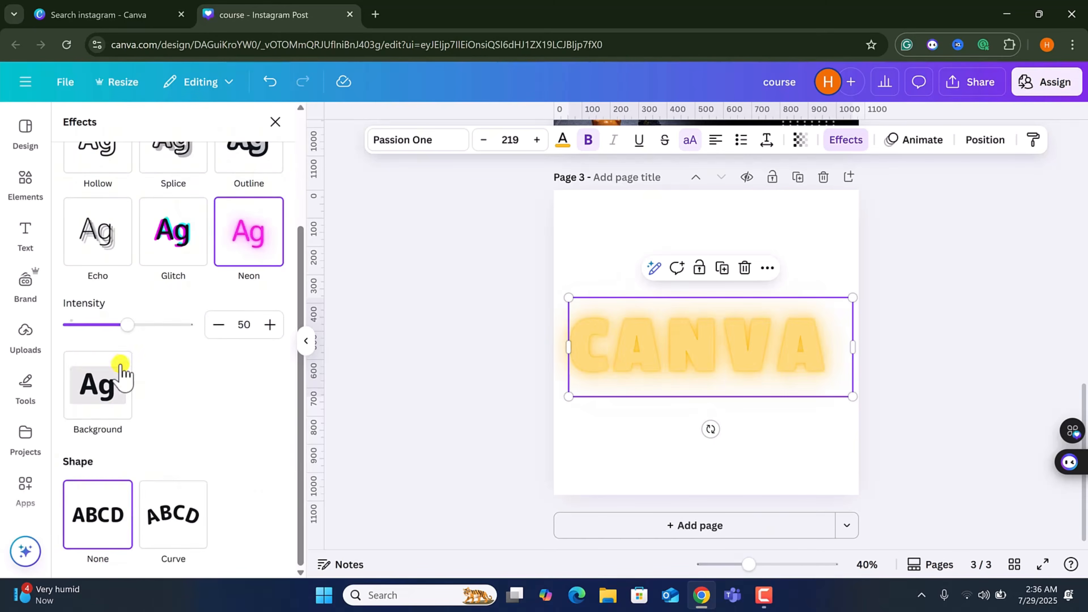
left_click(125, 418)
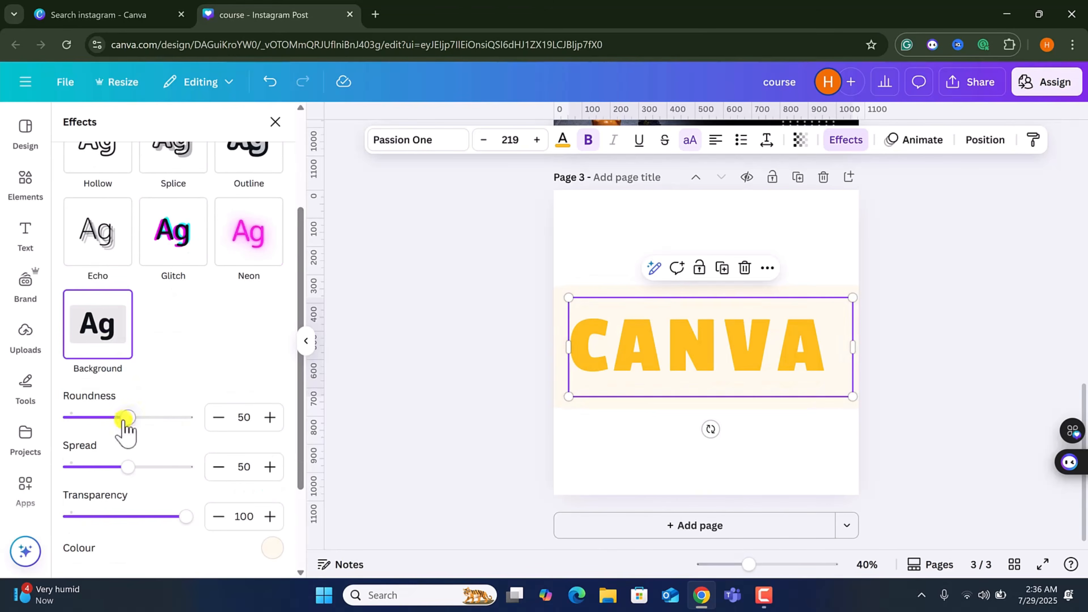
left_click(272, 549)
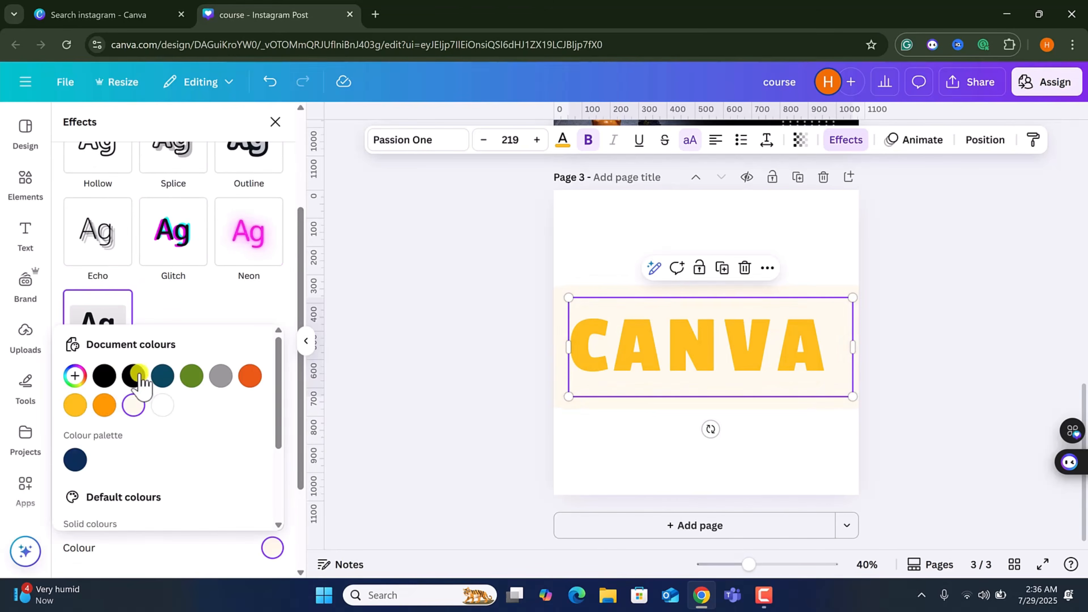
left_click(105, 380)
left_click(223, 297)
left_click_drag(128, 417, 79, 441)
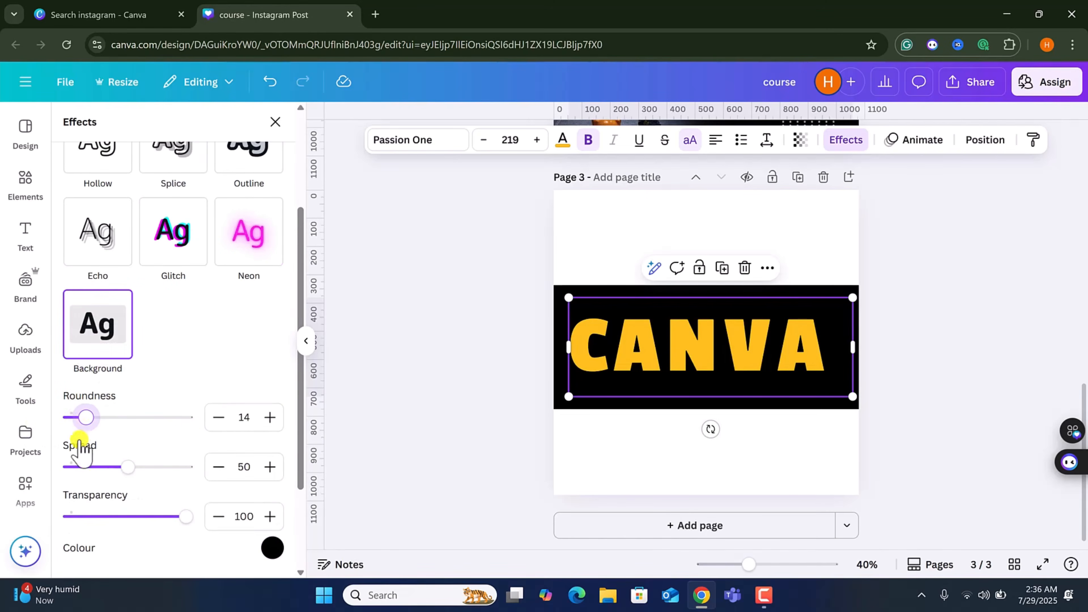
left_click_drag(140, 471, 58, 467)
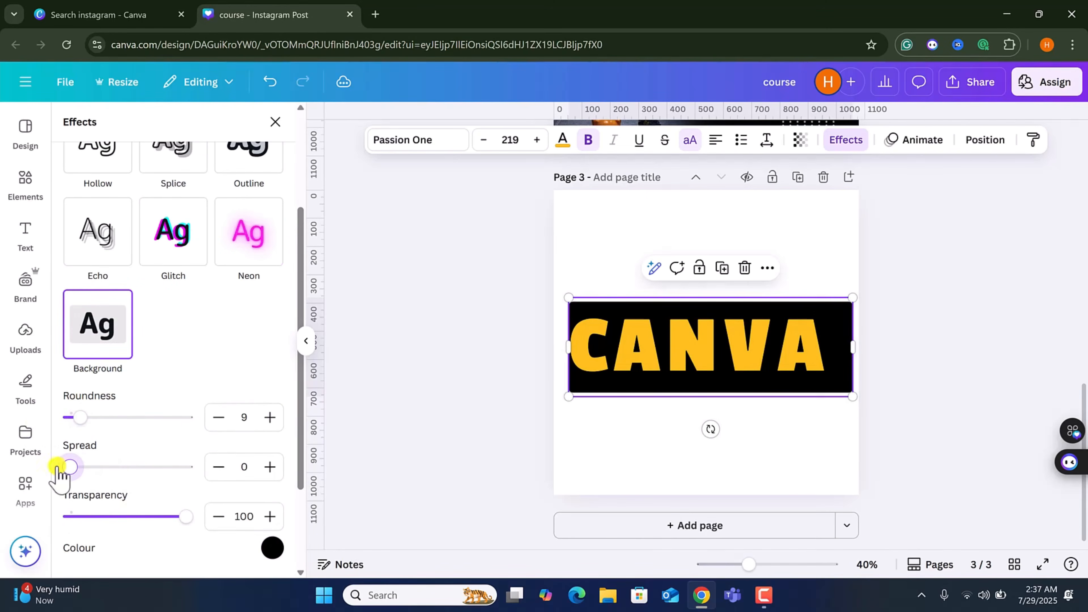
Shrink the text box to about 832 × 290, move it lower, and set background roundness to 14.
left_click_drag(850, 393, 800, 375)
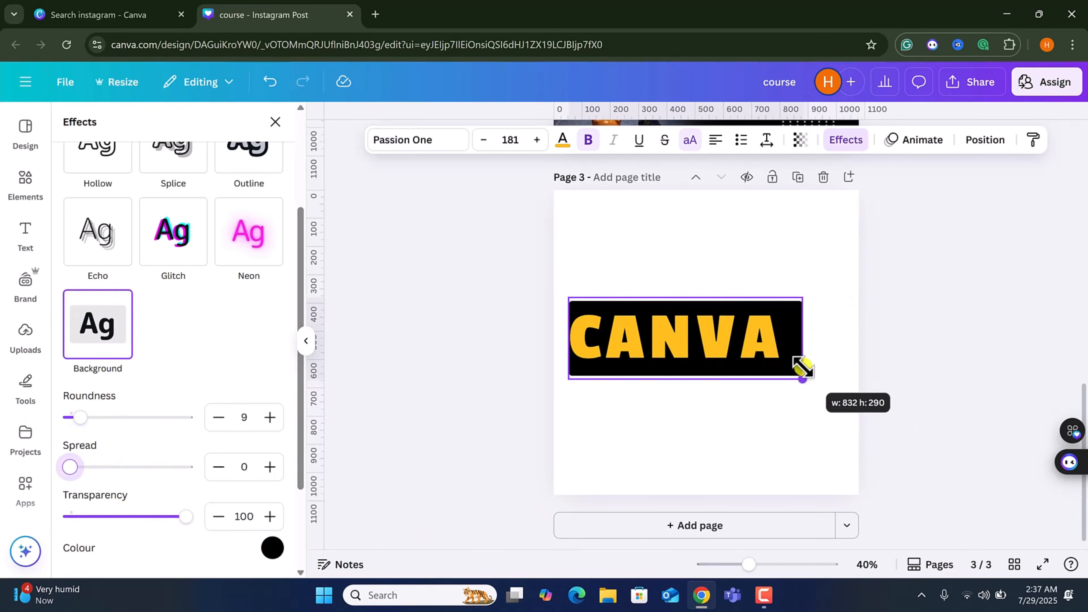
left_click_drag(665, 341, 675, 385)
left_click_drag(84, 418, 89, 421)
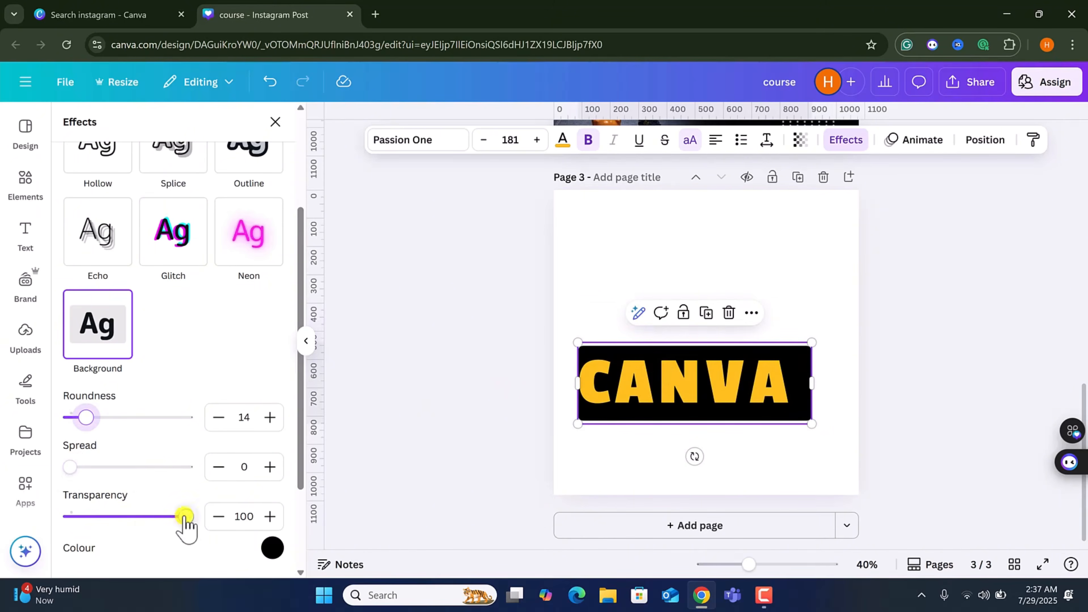
left_click_drag(186, 520, 250, 510)
Apply the Curve shape to the text.
scroll(120, 471, "down", 3)
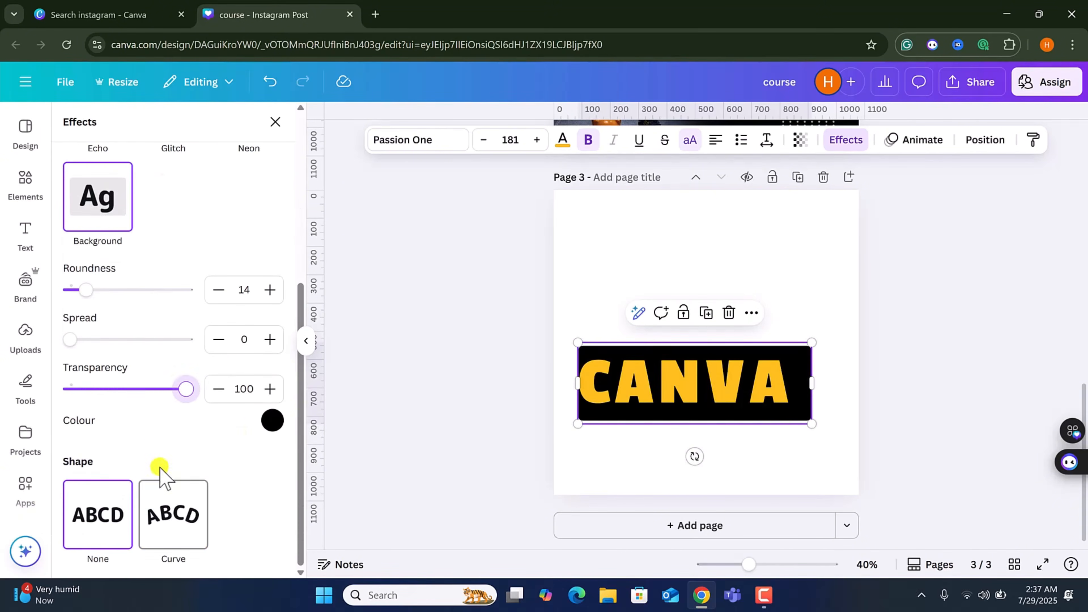
left_click(165, 512)
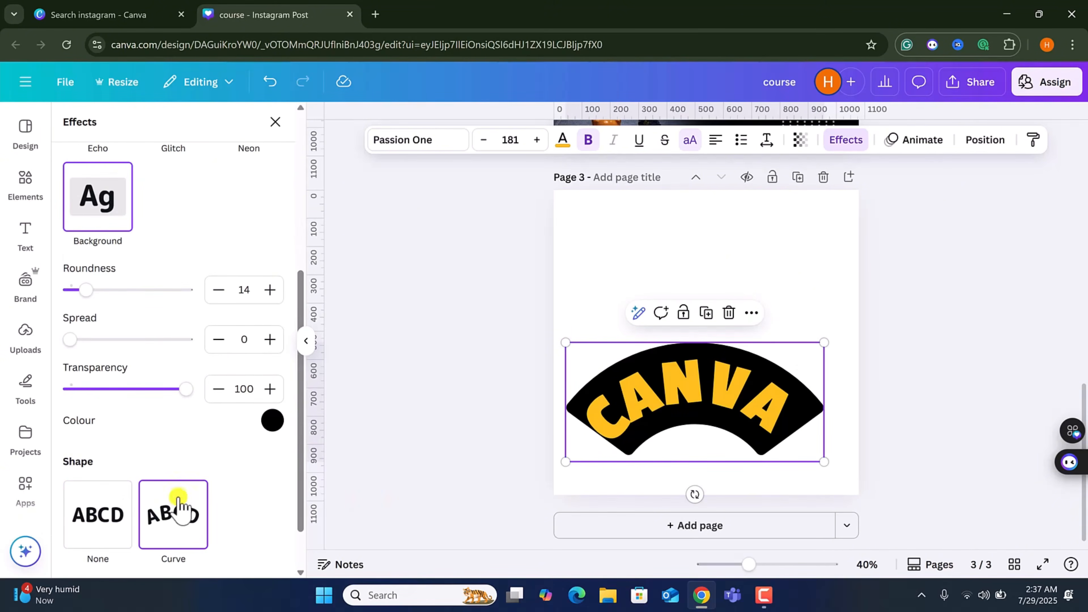
Append HAJAKJKA to the curved text and scale the text box down.
left_click(767, 403)
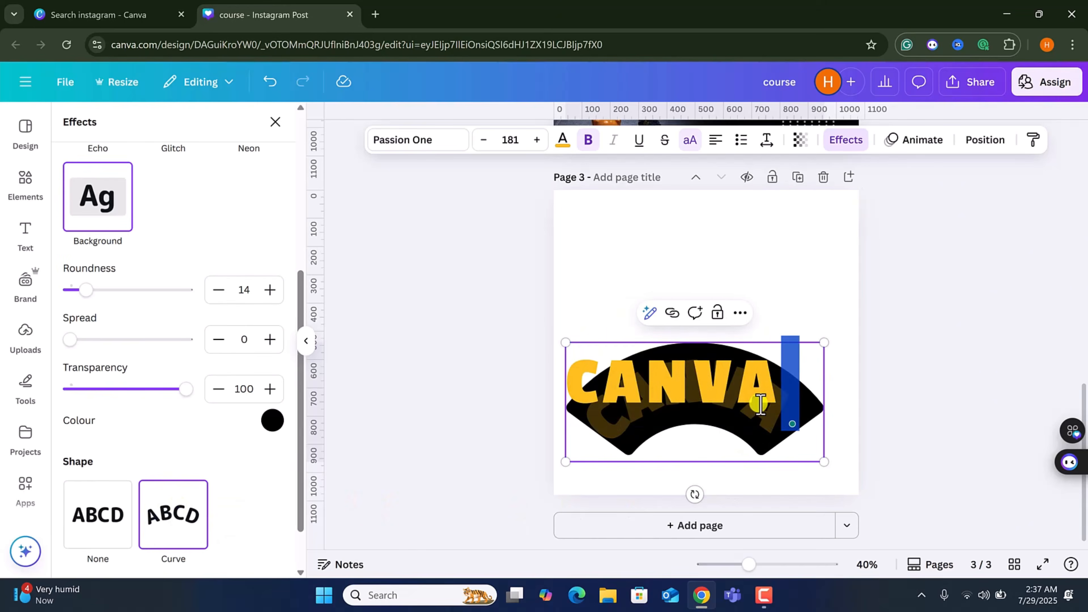
type("HAJAKJKA")
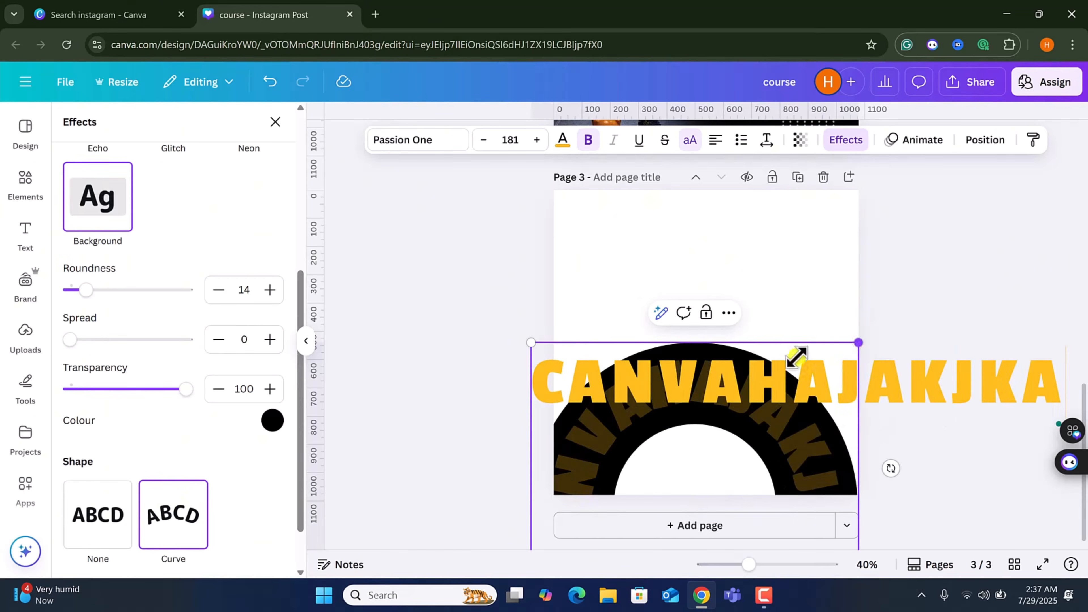
left_click_drag(795, 357, 728, 434)
key("Escape")
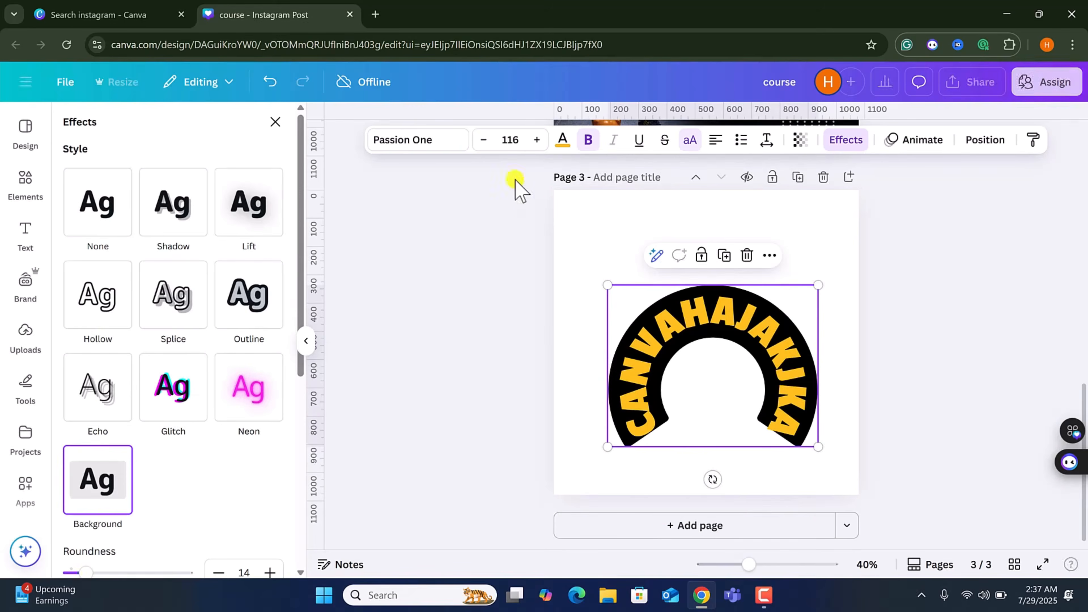
Change the text's font to Together, after trying Kingsman.
left_click(420, 142)
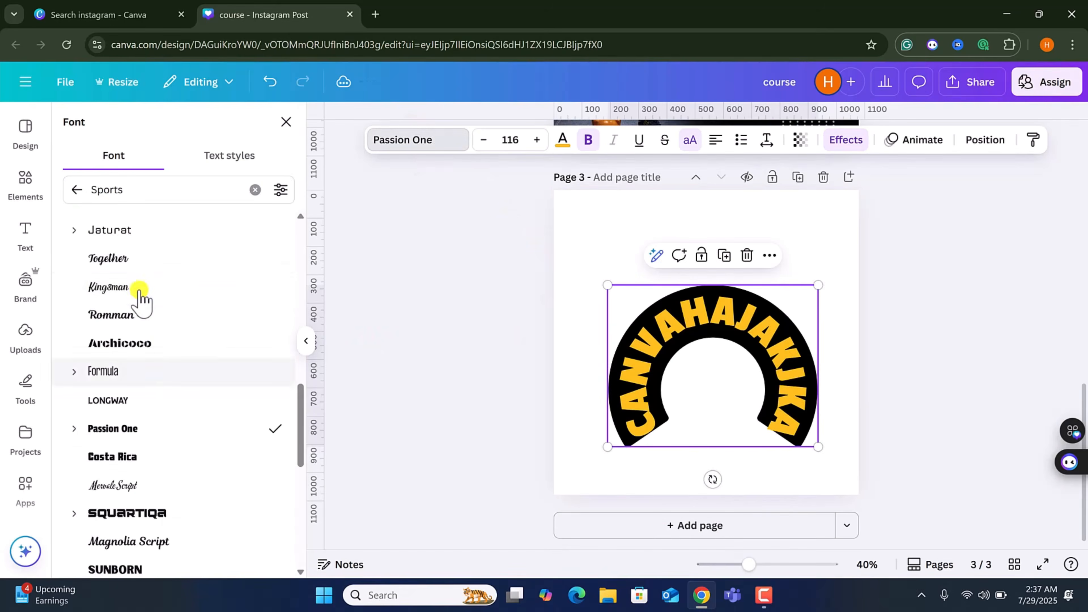
left_click(177, 285)
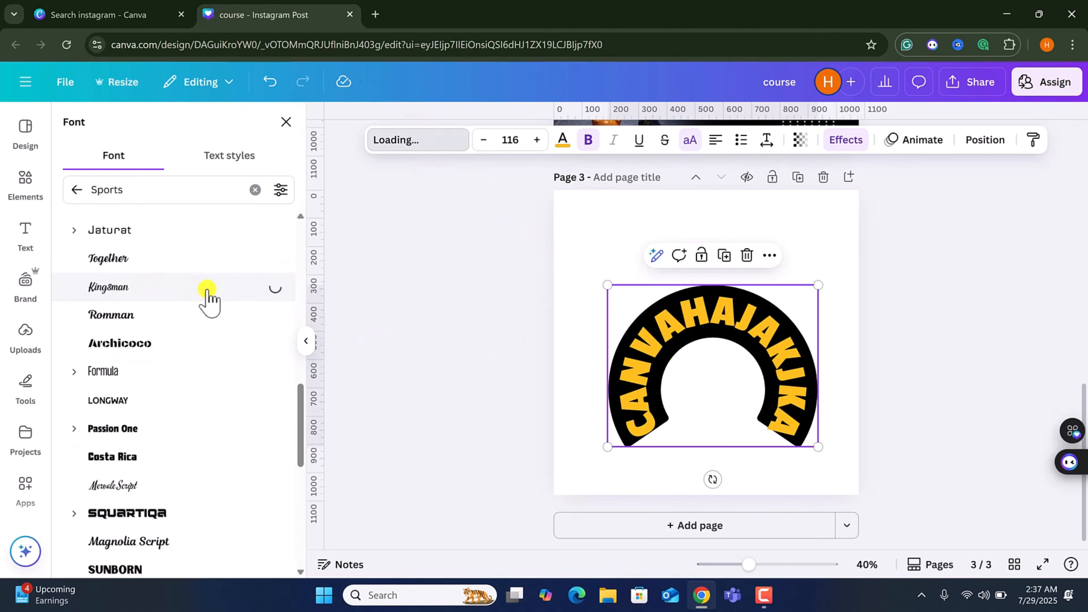
left_click(174, 261)
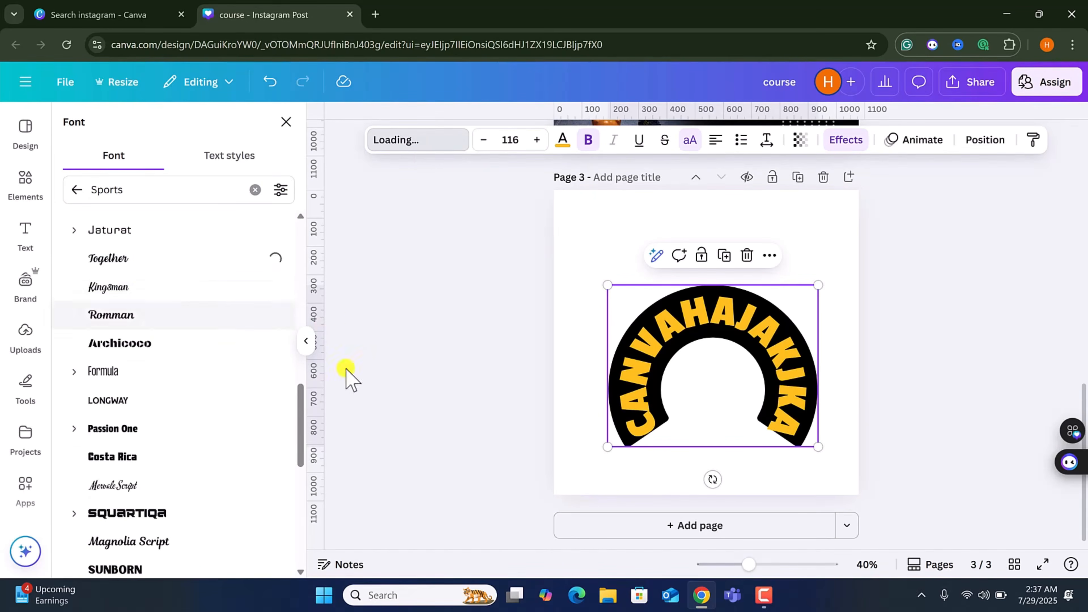
Remove the text's background effect by setting the effect style to None.
left_click(854, 142)
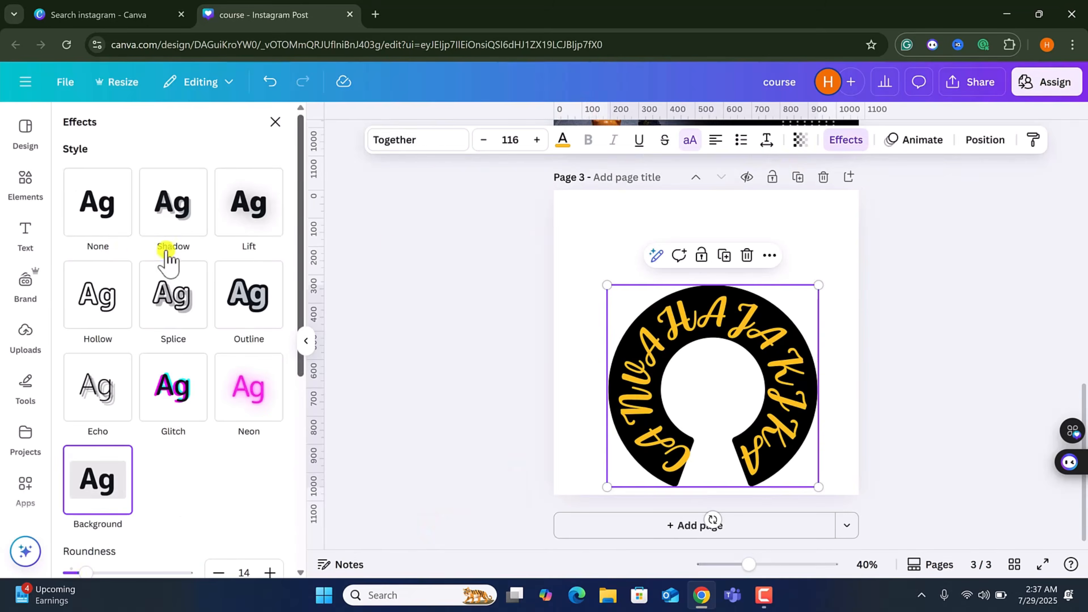
left_click(104, 498)
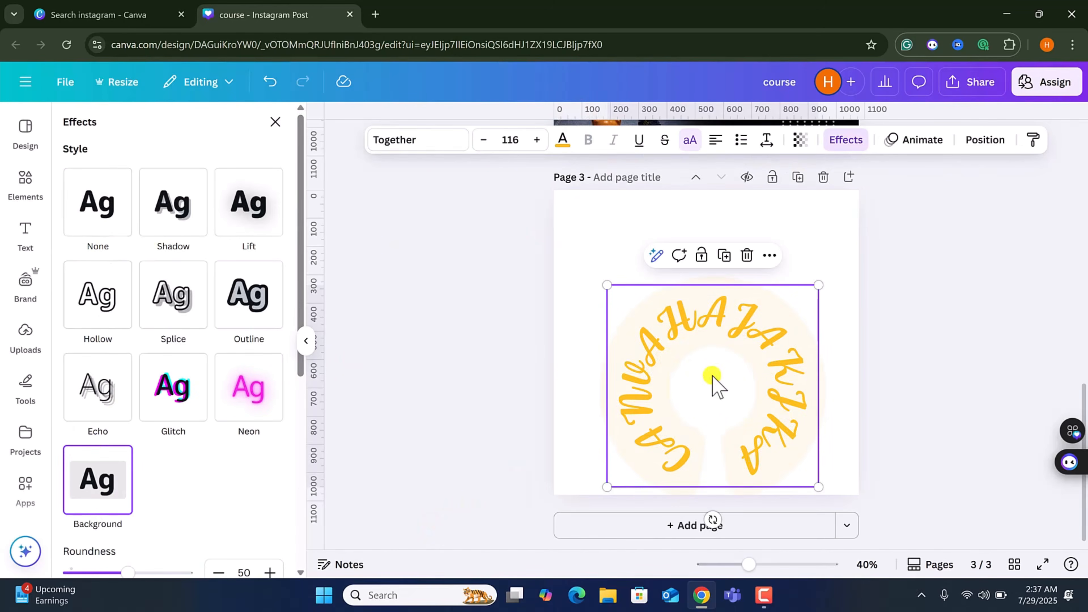
left_click(106, 195)
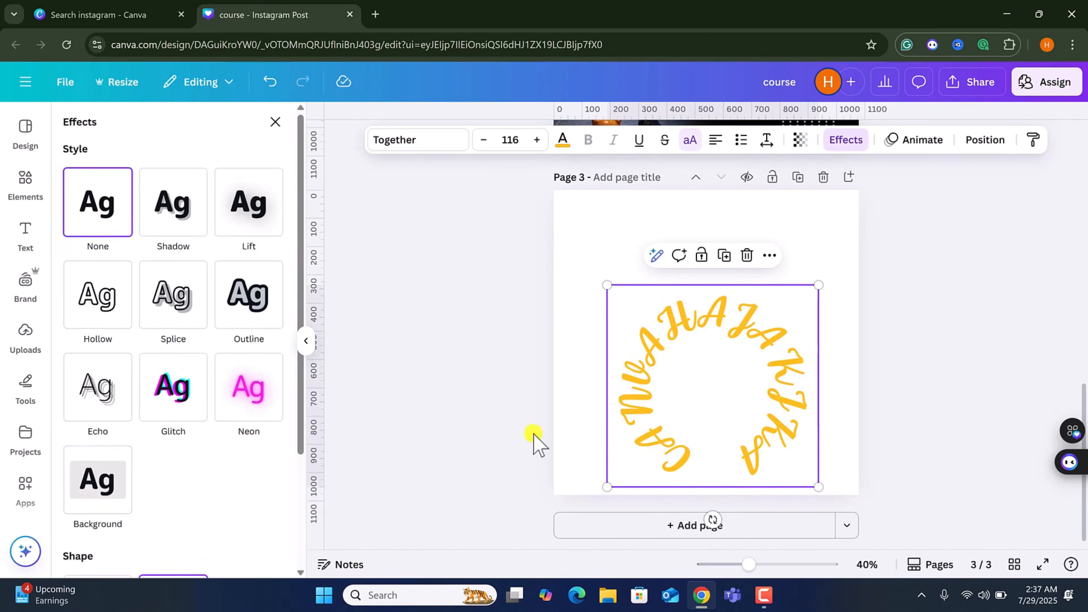
Move the curved text up, set its curve to 66, and scale it down to about font size 87.
left_click_drag(657, 452, 650, 388)
scroll(167, 503, "down", 3)
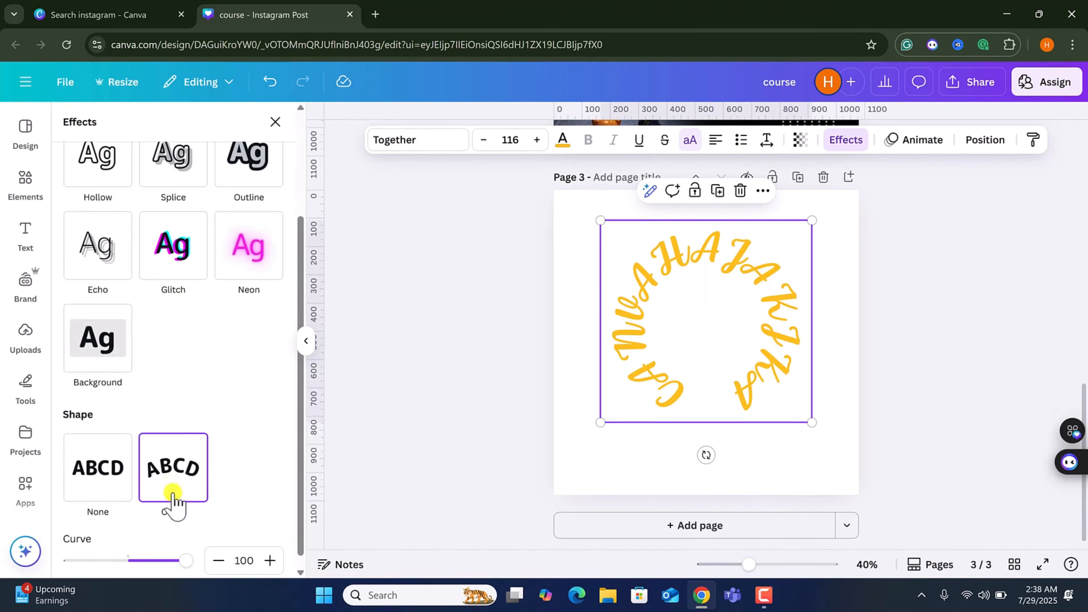
mouse_move(187, 561)
left_mouse_down()
mouse_move(145, 562)
mouse_move(167, 562)
left_mouse_up()
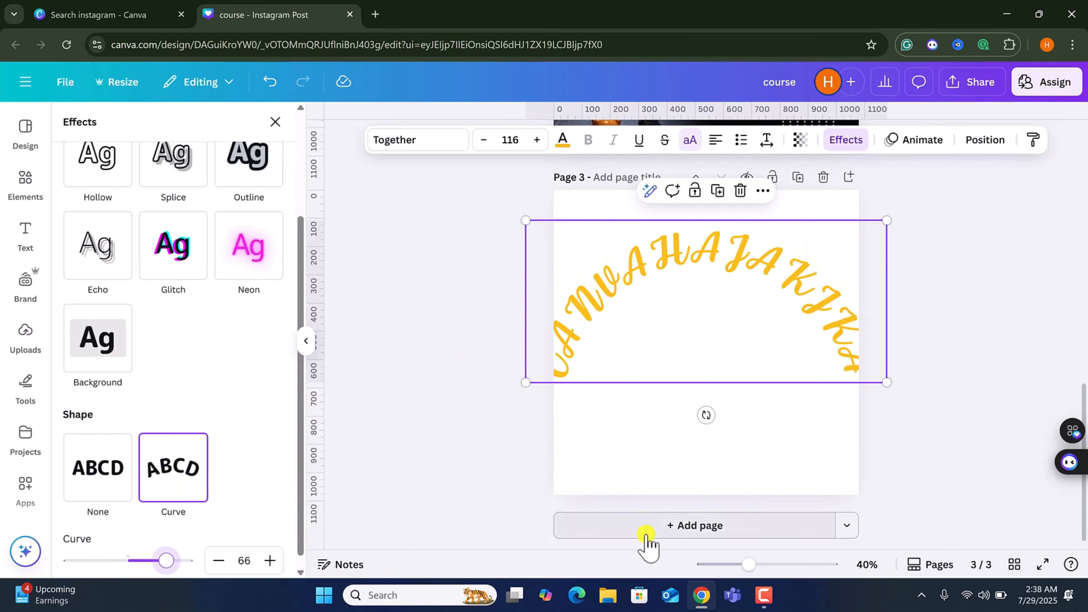
left_click_drag(886, 383, 733, 302)
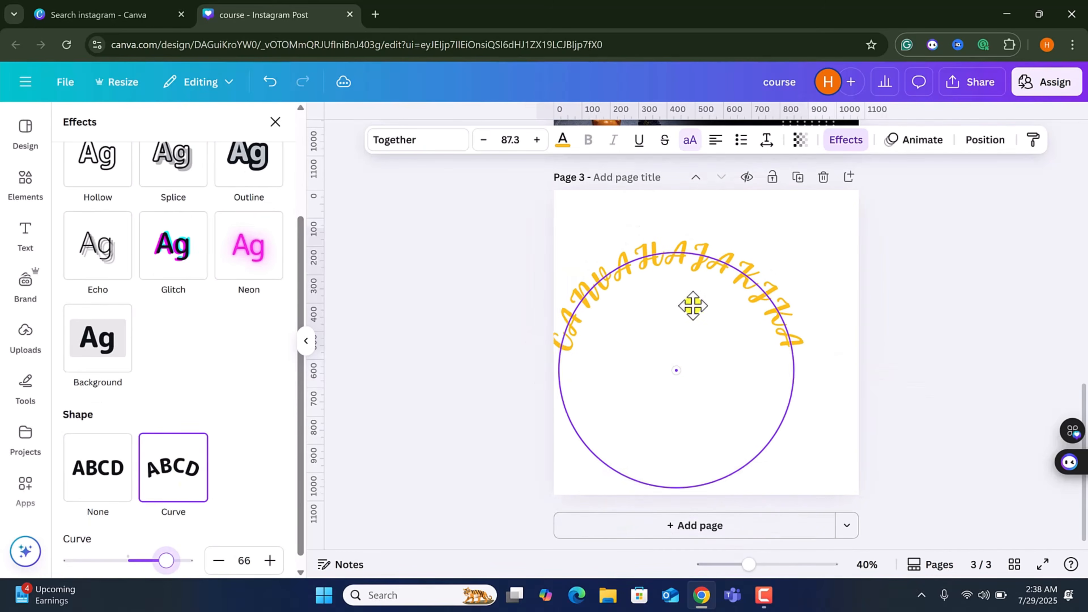
Remove the curve shape from the text and retype its content as CANVA.
left_click(113, 484)
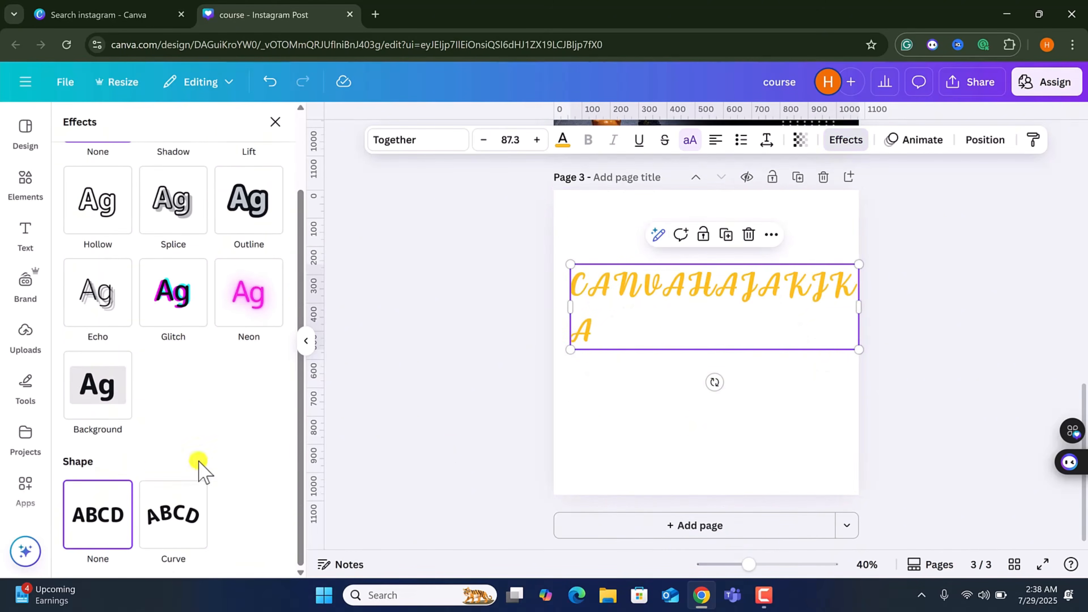
double_click(676, 300)
type("CASNVA")
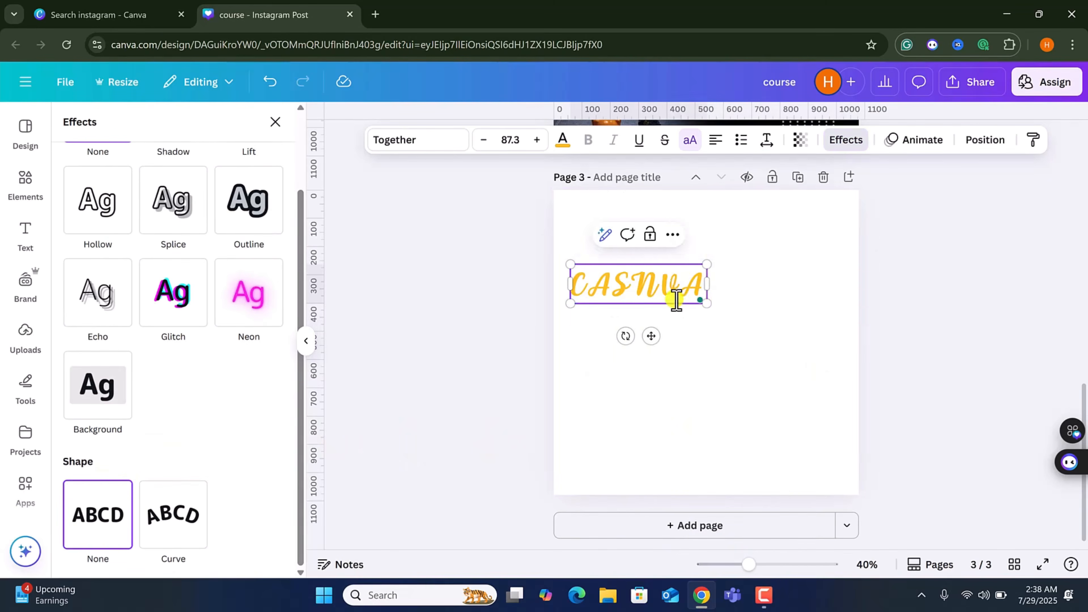
key("BackSpace")
key("BackSpace")
key("BackSpace")
key("BackSpace")
key("BackSpace")
type("NVA")
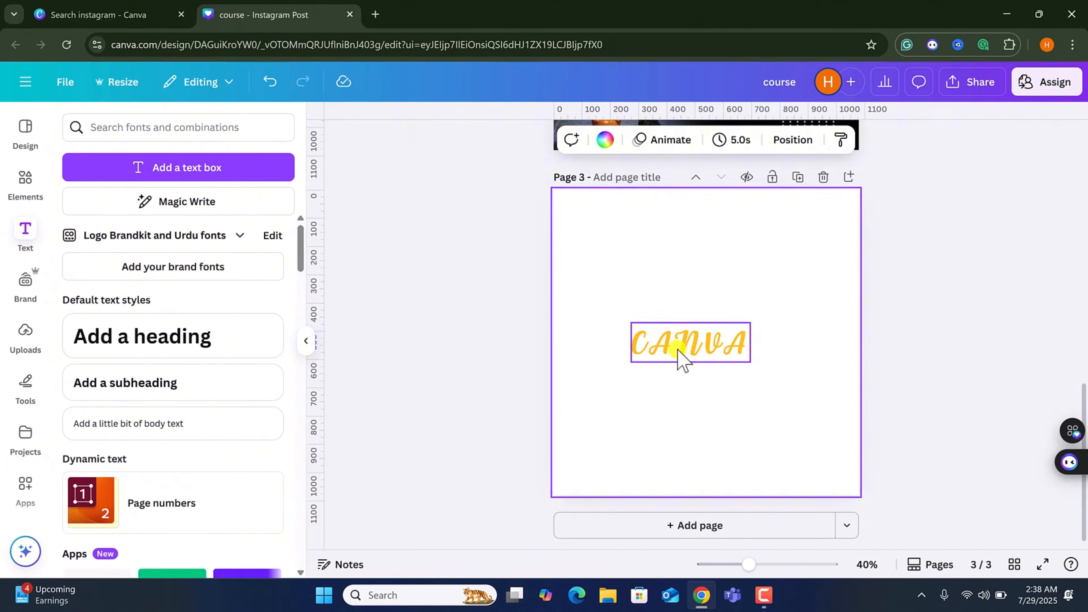
left_click(679, 350)
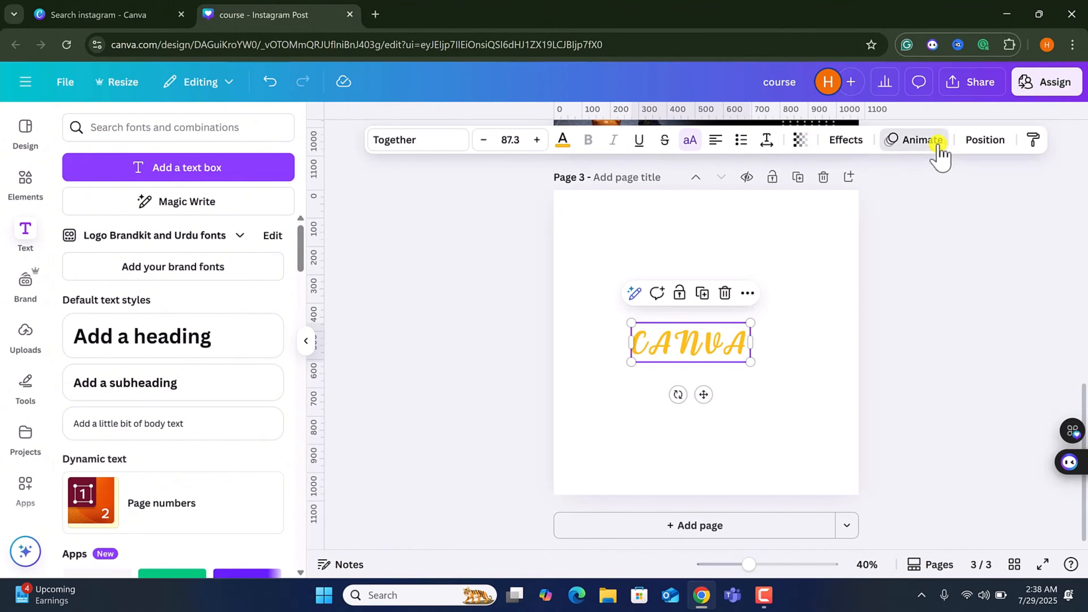
Apply the Burst animation to the text and browse the other text animation styles.
left_click(921, 140)
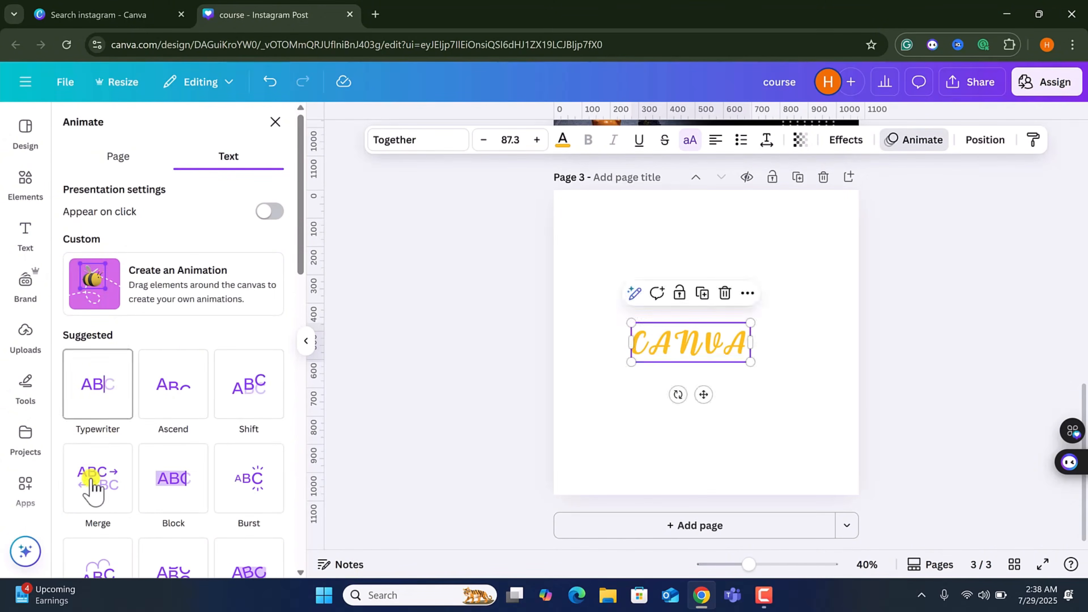
left_click(265, 482)
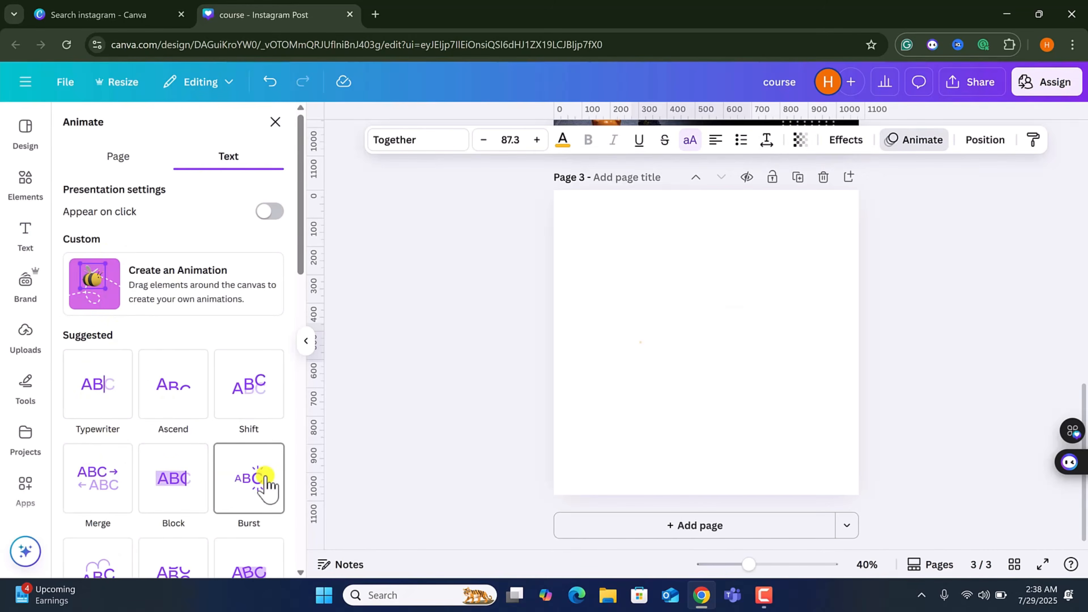
scroll(257, 476, "down", 10)
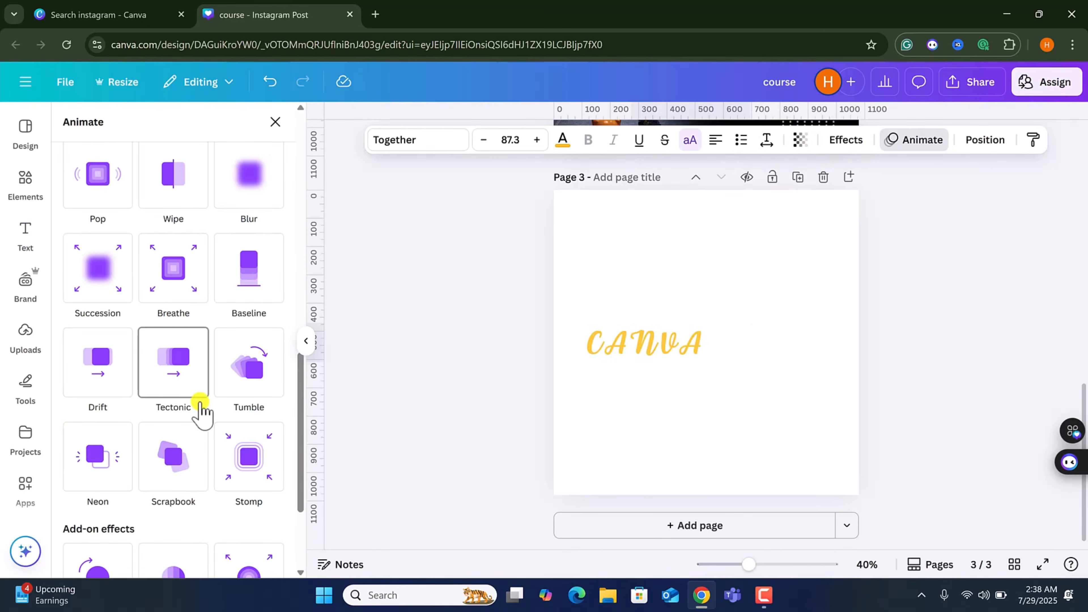
scroll(201, 411, "down", 4)
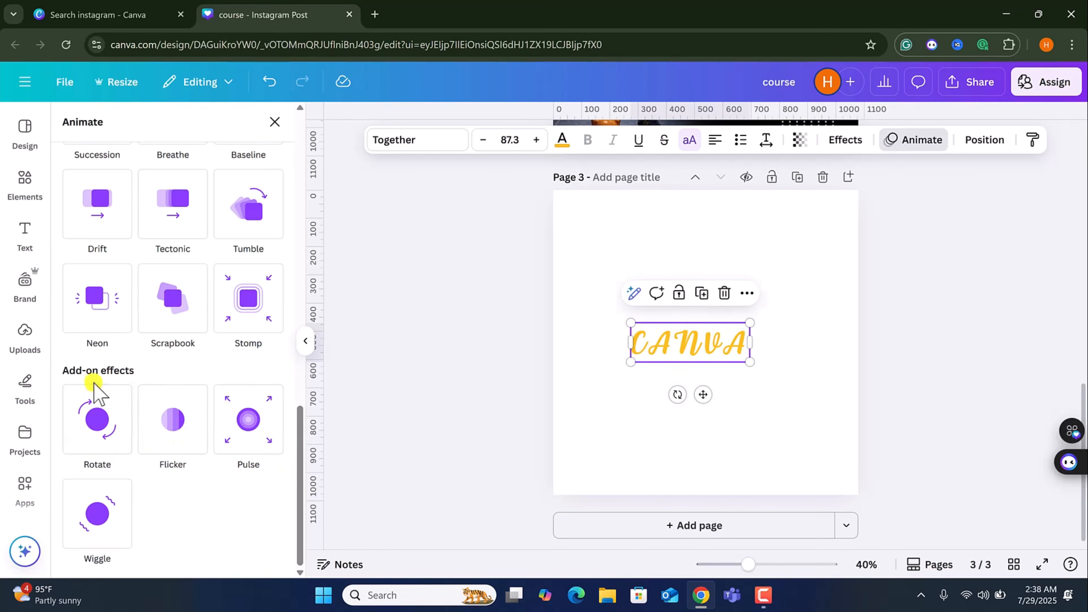
scroll(171, 437, "up", 12)
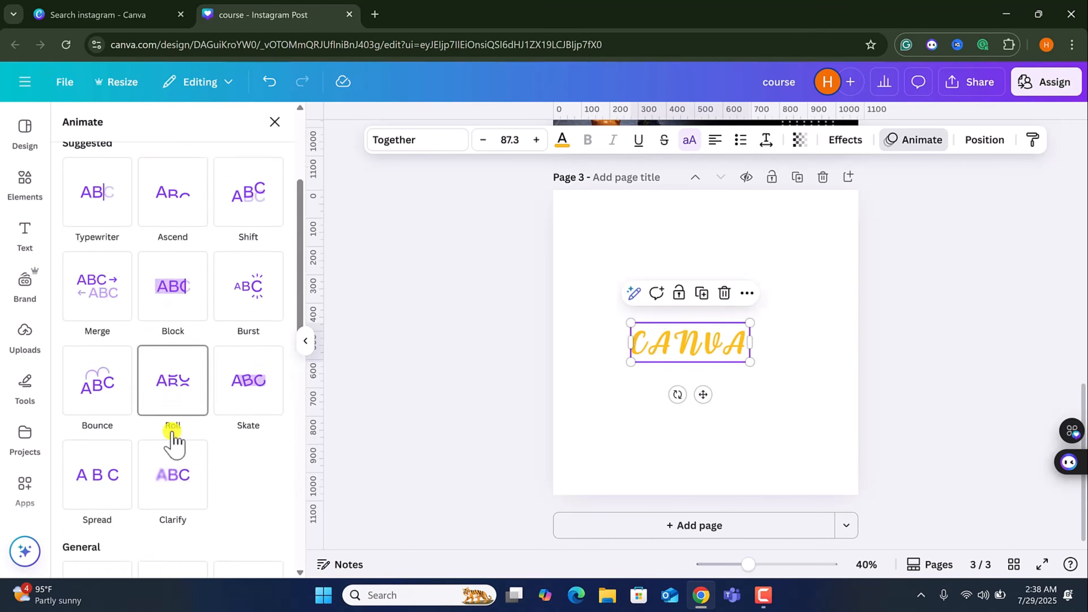
scroll(129, 437, "down", 3)
scroll(109, 430, "up", 8)
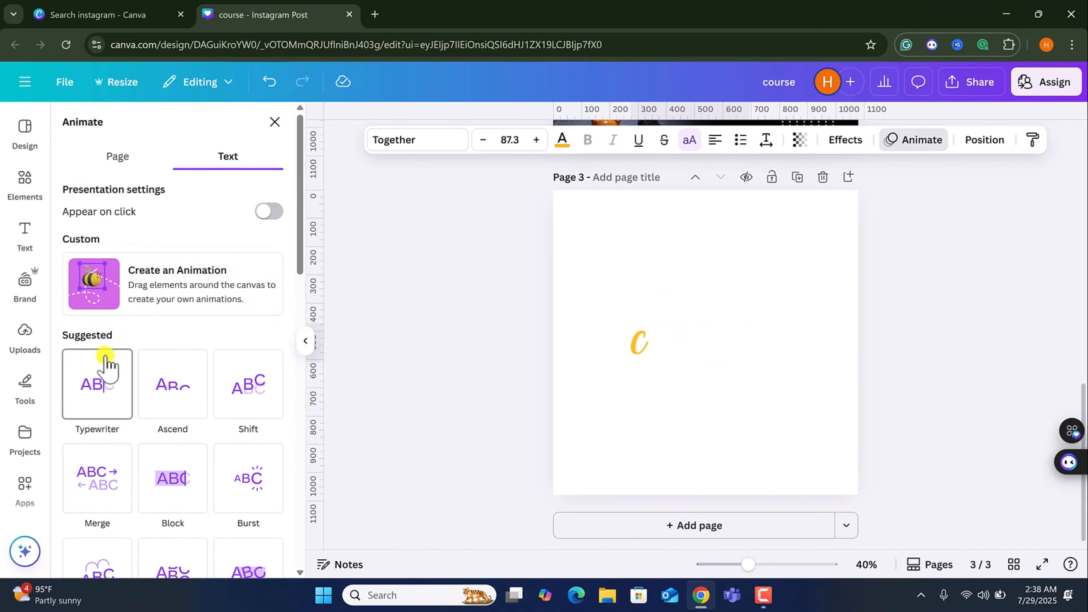
Create a custom animation by moving the CANVA text along a looping path across the page.
left_click(160, 303)
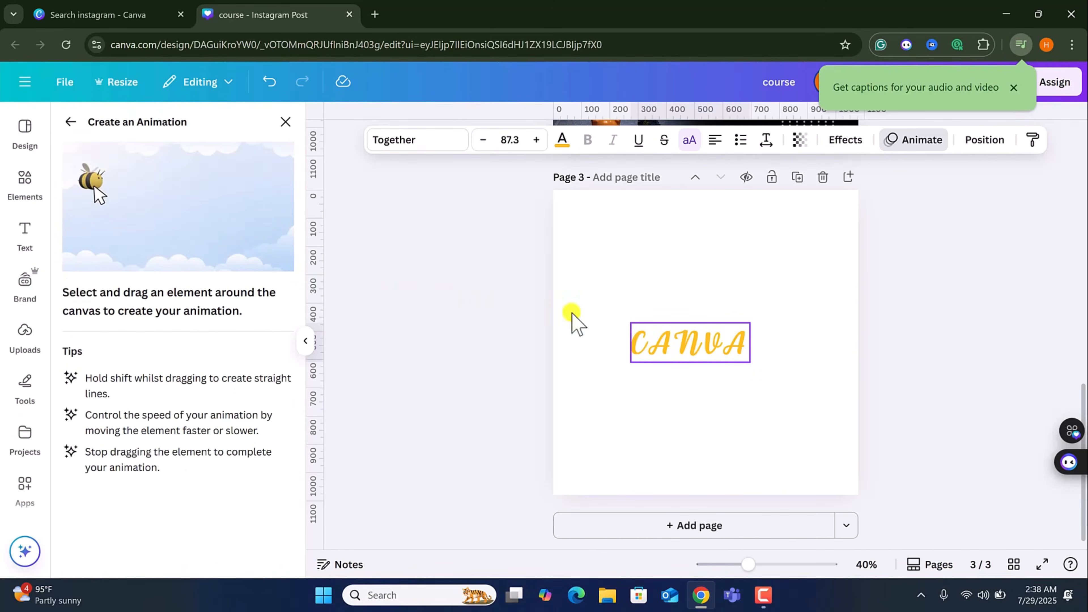
mouse_move(670, 348)
left_mouse_down()
mouse_move(668, 385)
mouse_move(653, 404)
mouse_move(630, 404)
mouse_move(610, 348)
mouse_move(621, 288)
mouse_move(655, 256)
mouse_move(751, 346)
mouse_move(729, 438)
mouse_move(696, 508)
left_mouse_up()
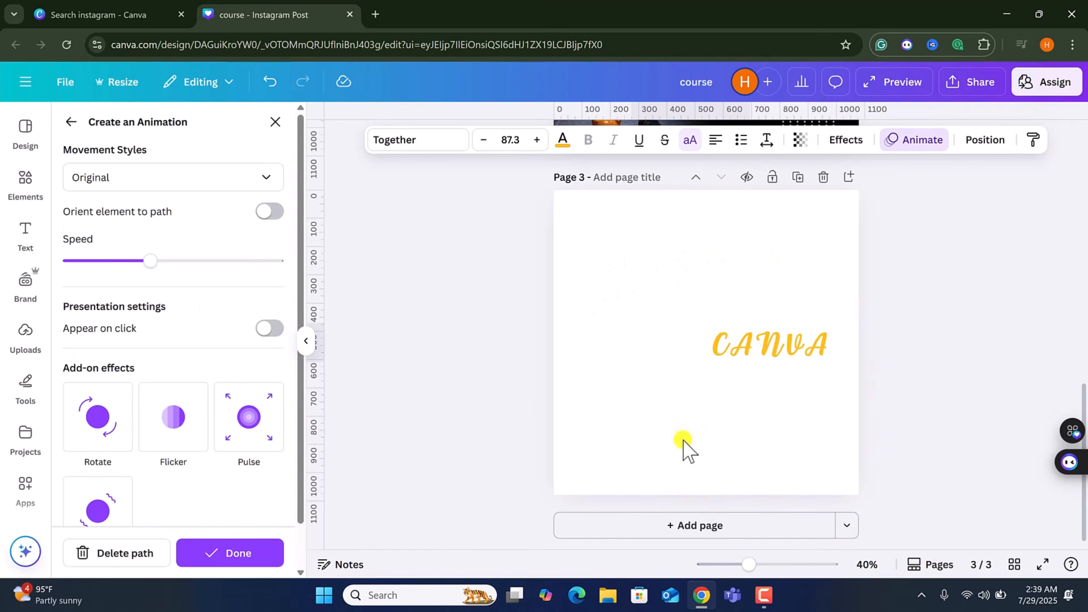
Set the custom animation's movement style to Steady, after trying Smooth.
left_click(257, 180)
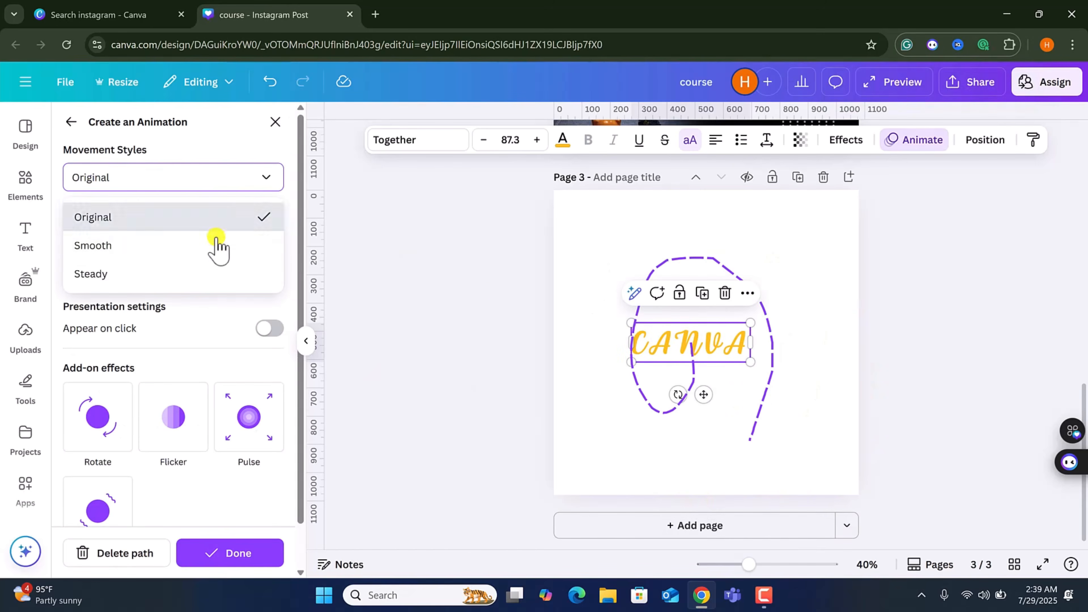
left_click(113, 247)
left_click(110, 176)
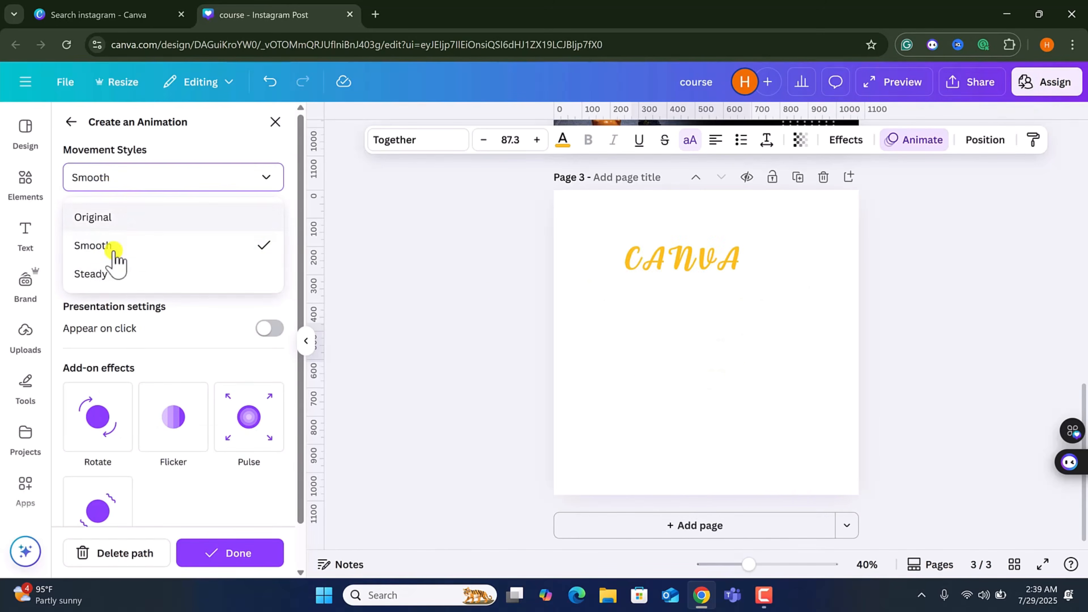
left_click(105, 275)
Turn on orient element to path and appear on click, then finish the custom animation.
left_click(274, 211)
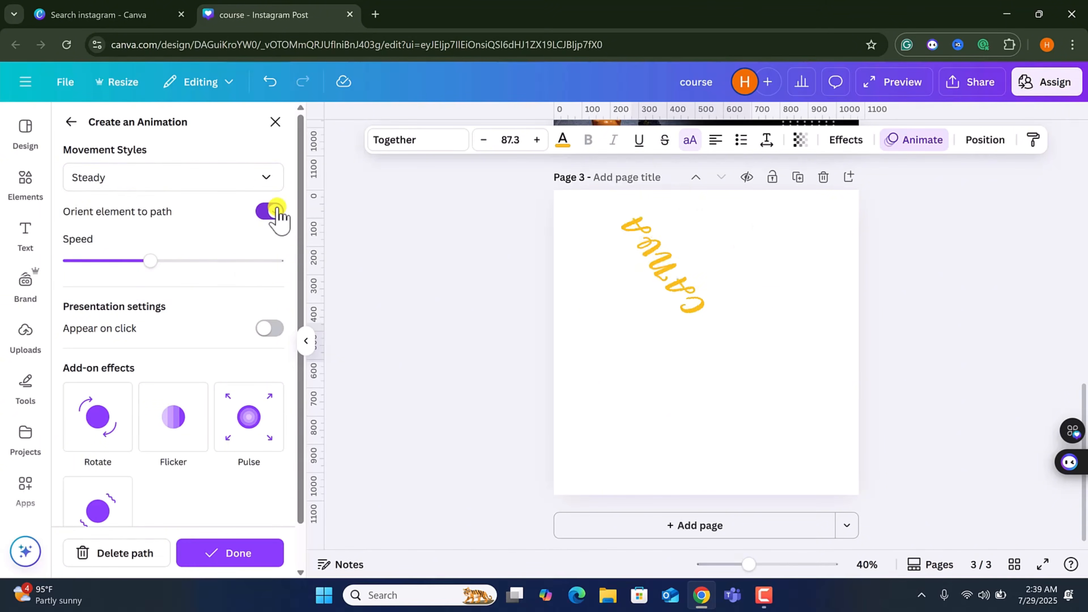
left_click(269, 329)
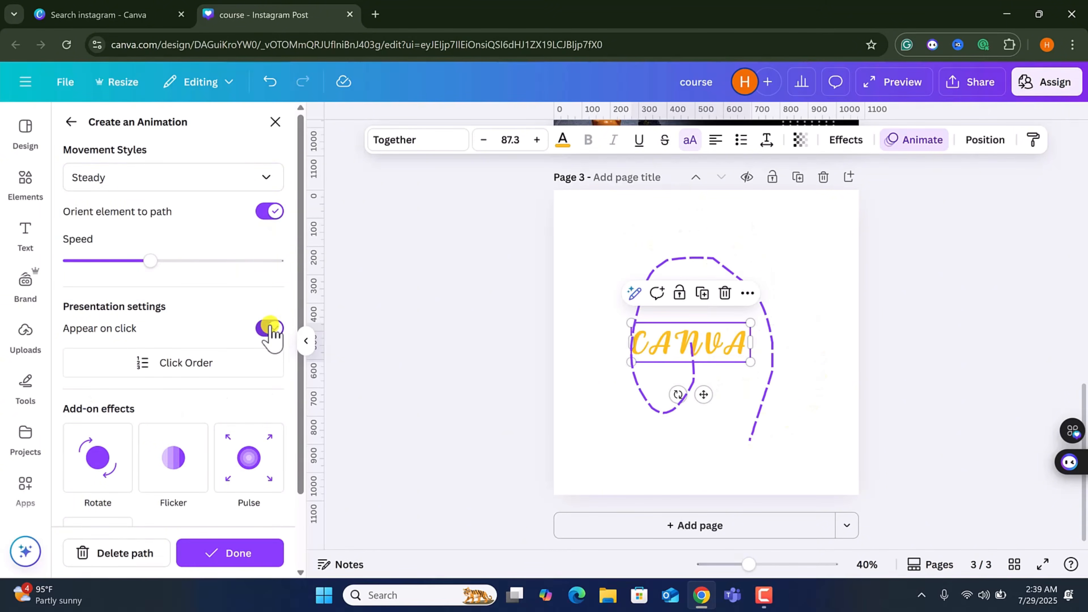
left_click(644, 350)
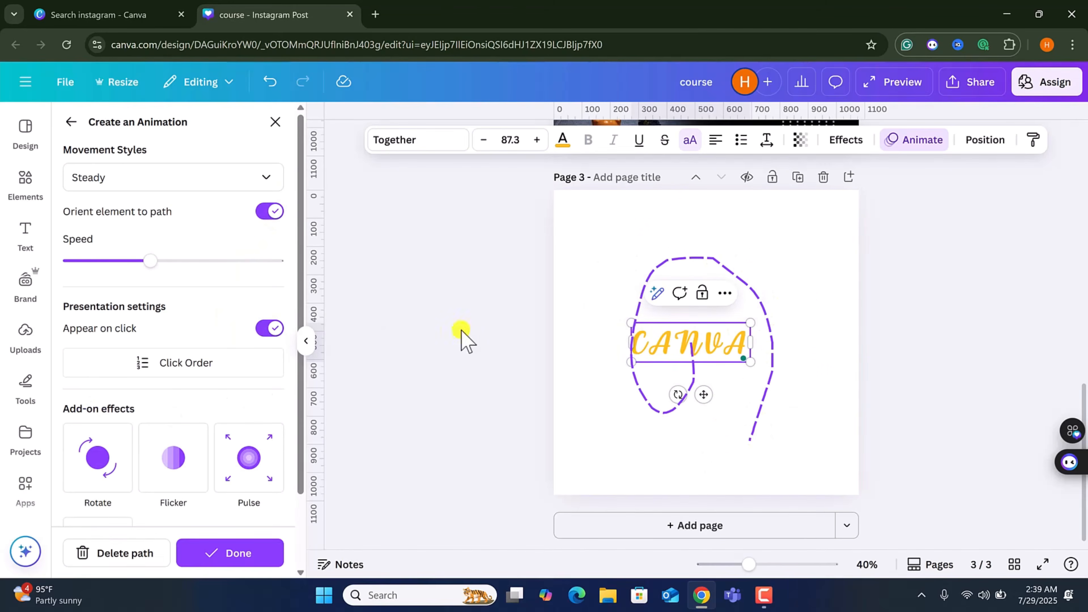
left_click(230, 552)
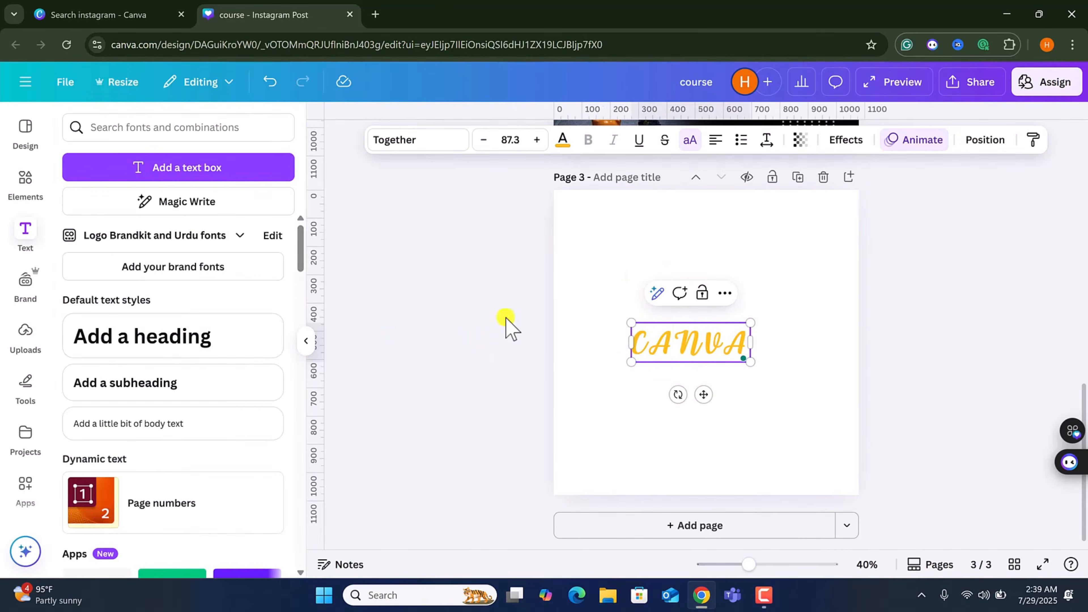
Delete the CANVA text from page 3.
left_click(699, 275)
left_click(707, 346)
key("Delete")
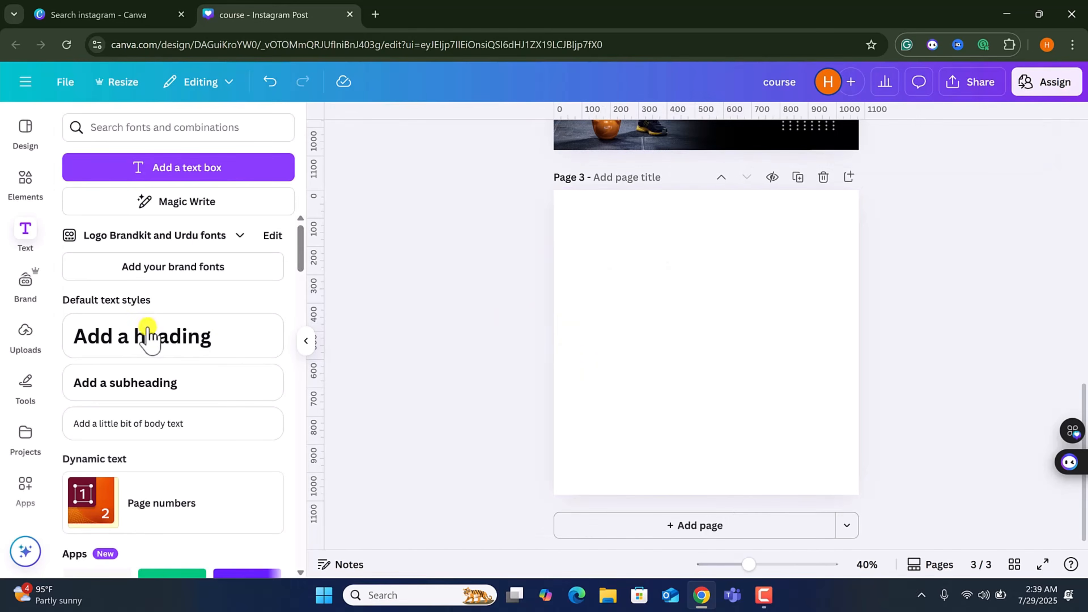
Add a heading reading Canva to page 3 and switch it to uppercase.
left_click(163, 347)
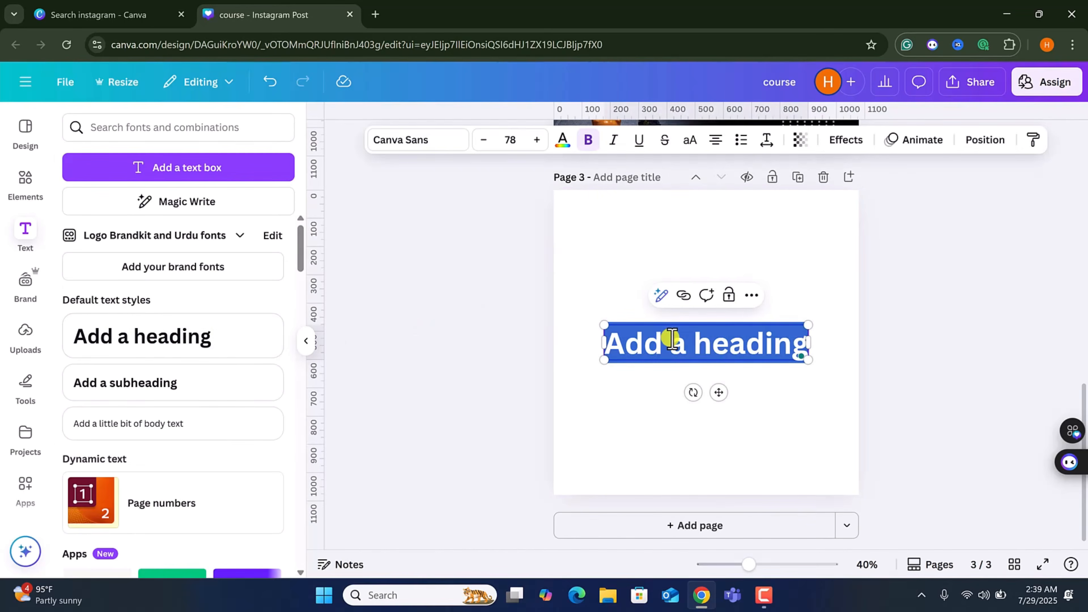
type("Canva")
left_click(687, 141)
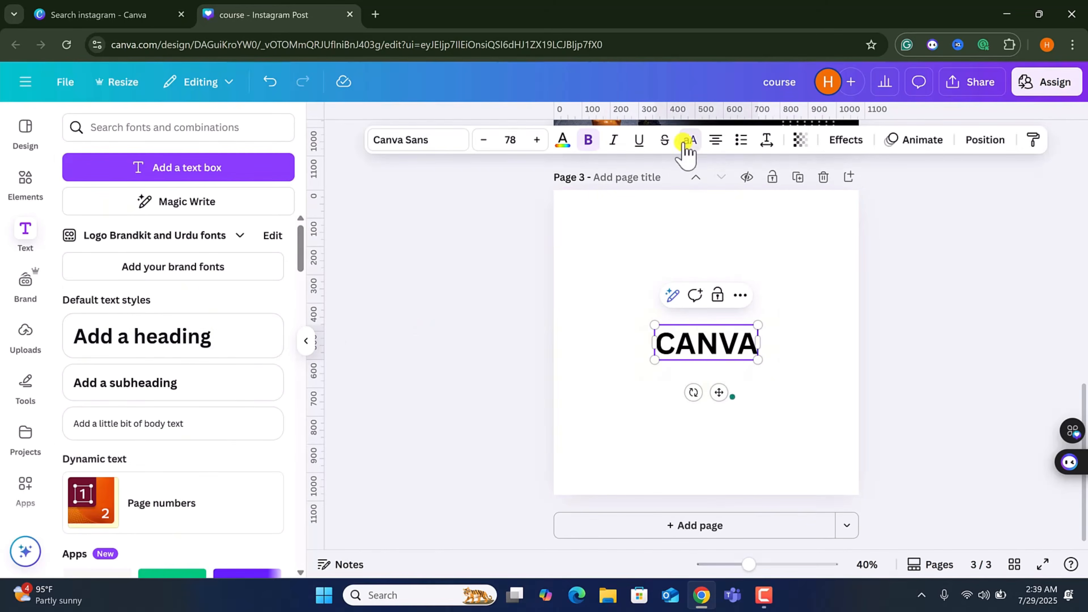
left_click(984, 141)
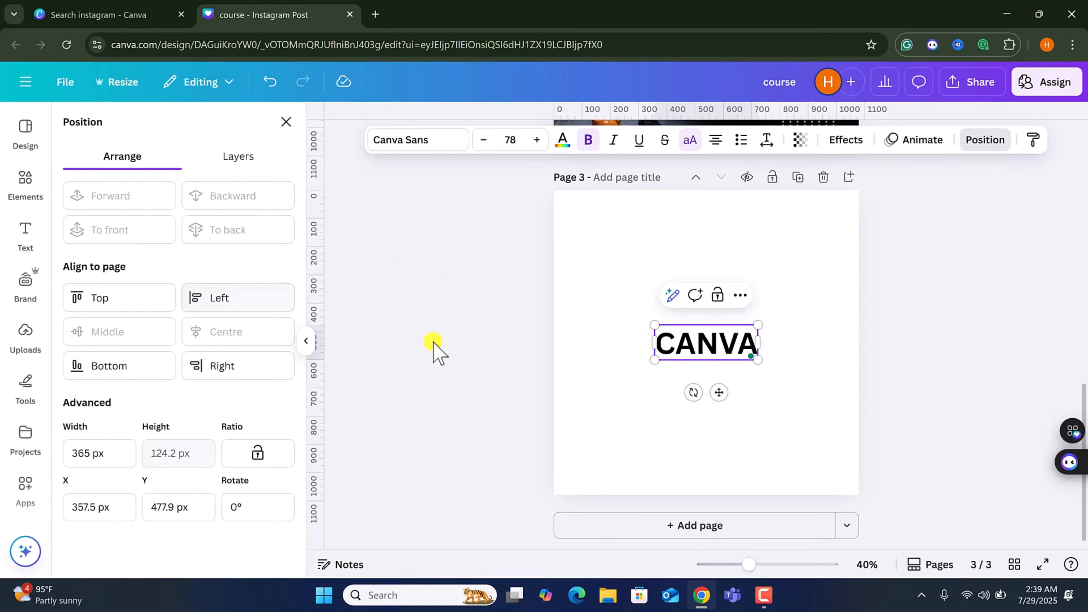
left_click(733, 404)
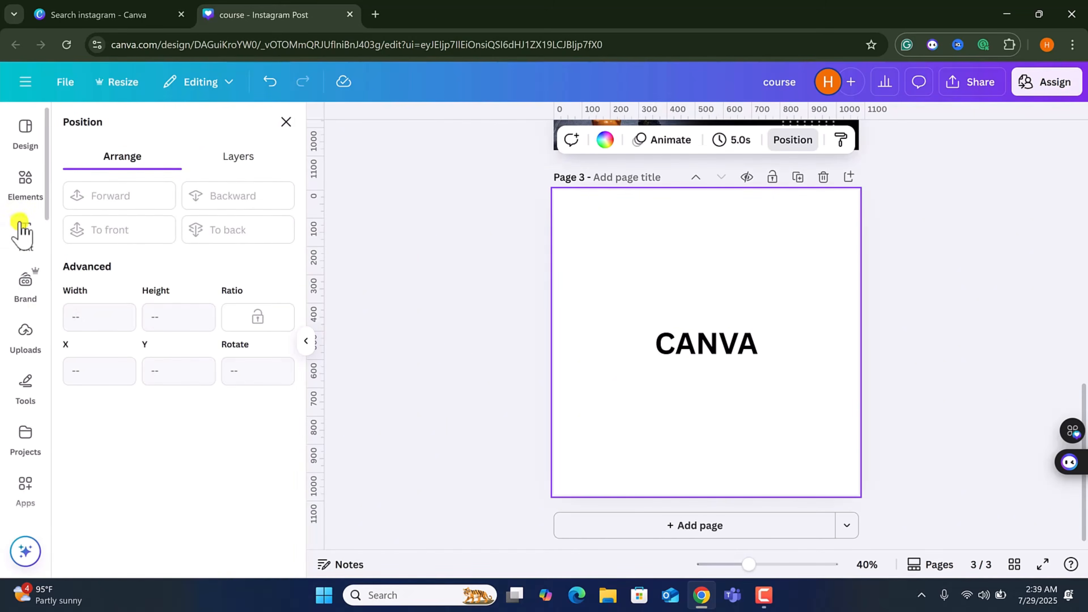
Add the recently used burger image to page 3 and nudge it slightly.
left_click(17, 180)
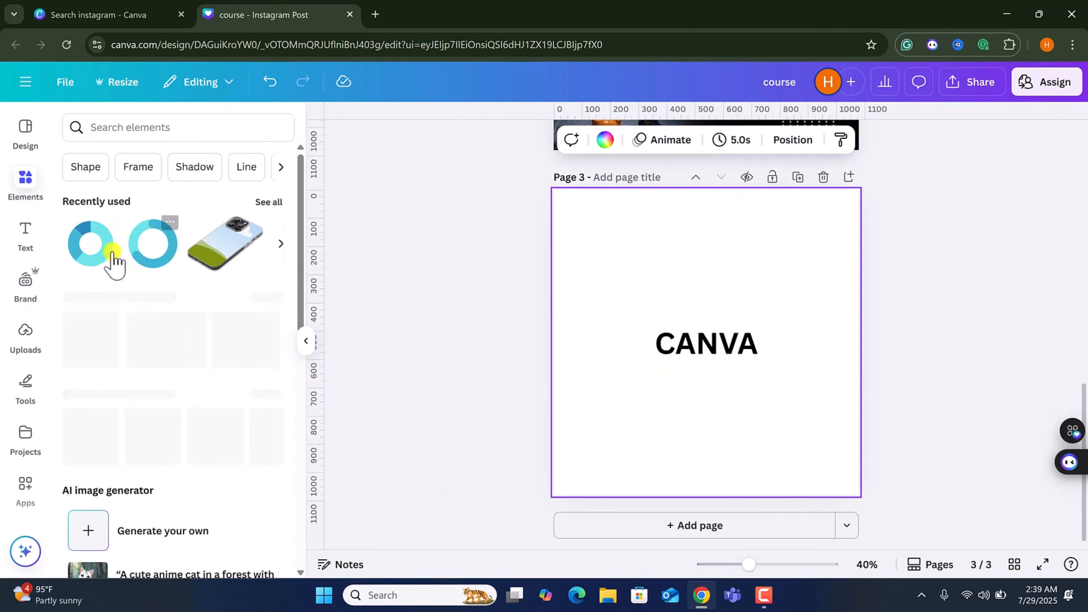
key("Delete")
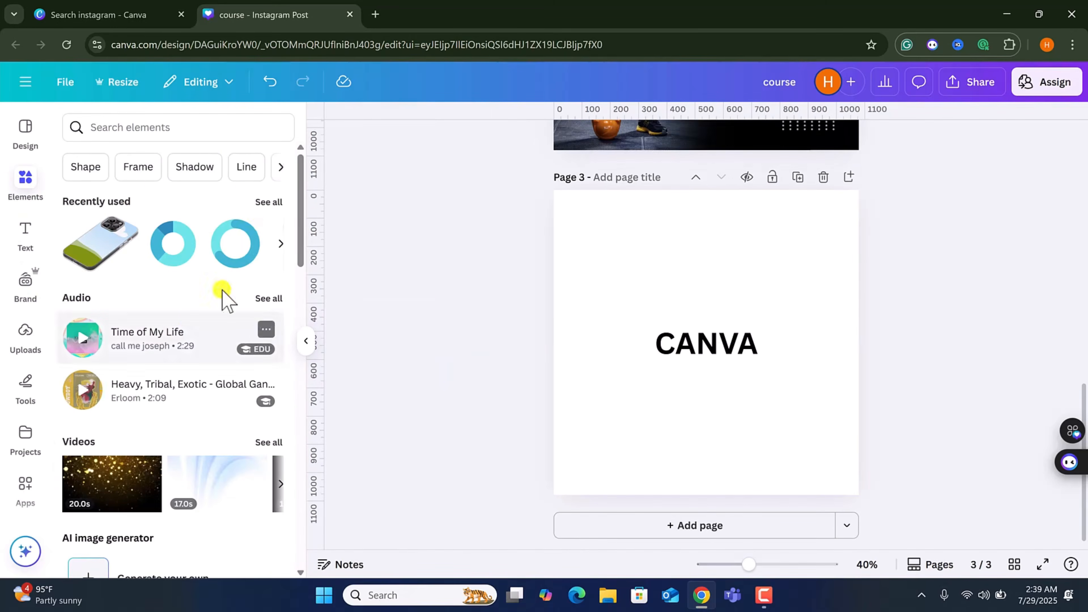
left_click(279, 244)
left_click(232, 244)
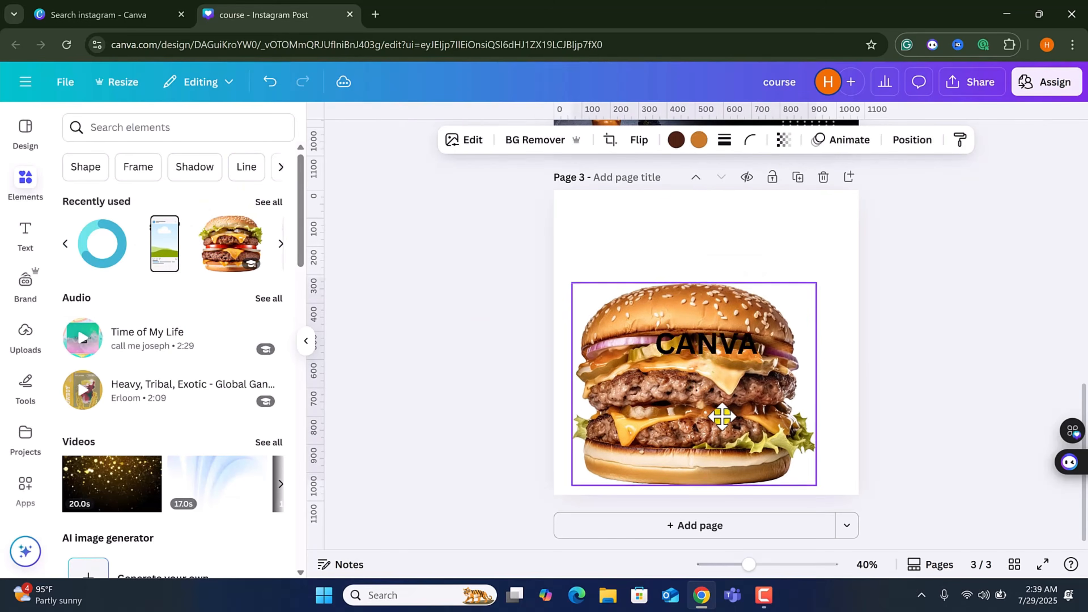
left_click_drag(722, 415, 739, 415)
Enlarge the CANVA heading to about font size 145 and centre it over the burger.
left_click(723, 351)
left_click_drag(757, 360, 792, 372)
left_click_drag(701, 347, 583, 304)
left_click_drag(687, 340, 721, 333)
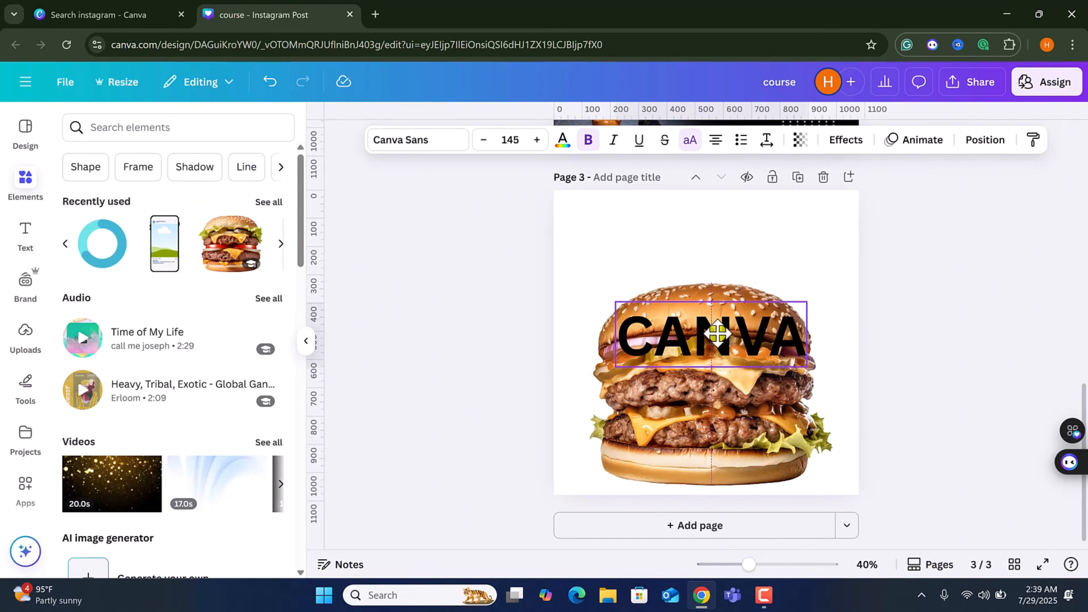
Change the heading's font to Handelson Two.
left_click(424, 141)
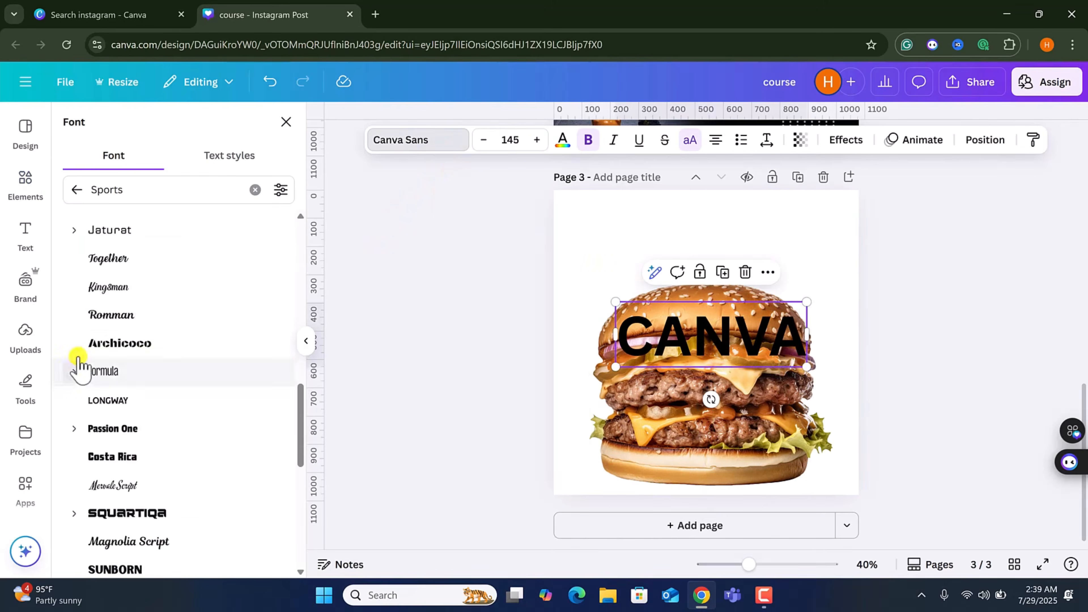
left_click(255, 188)
left_click(147, 336)
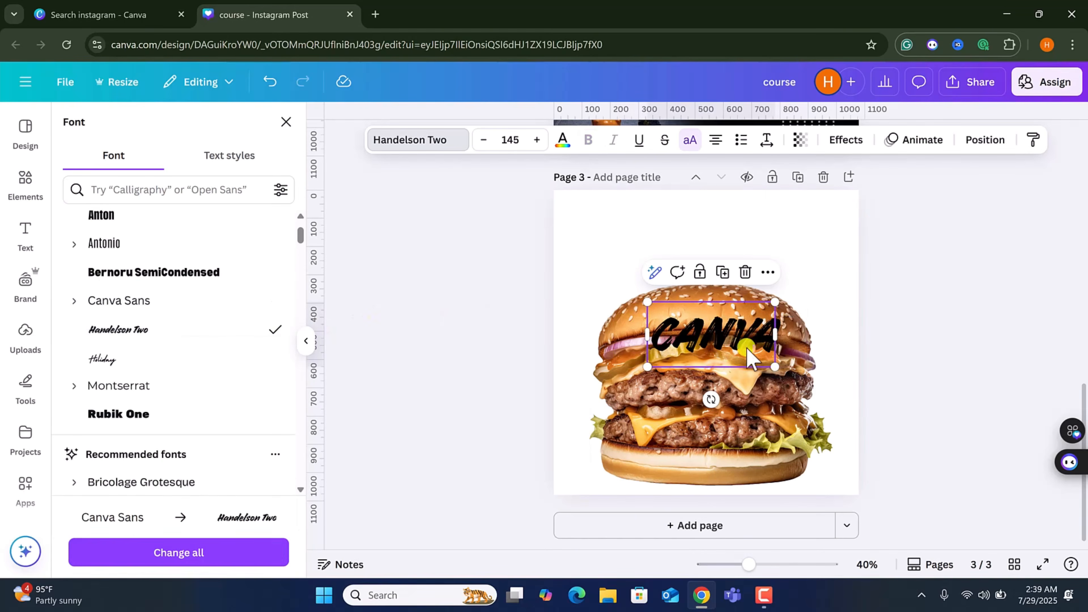
Move the heading above the burger and enlarge it to about font size 303.
left_click_drag(746, 350, 741, 309)
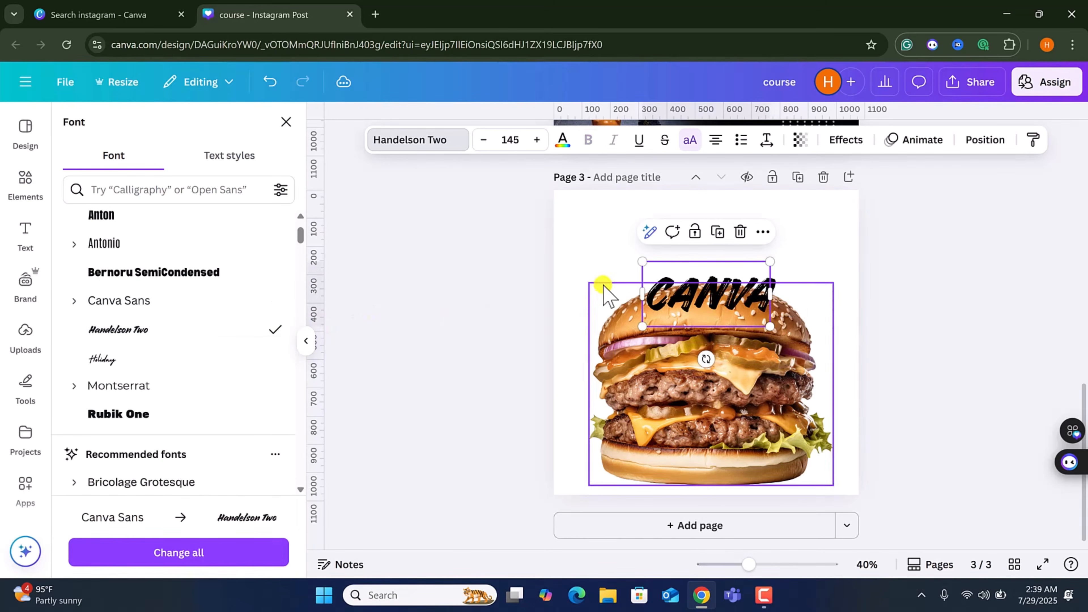
left_click_drag(631, 260, 553, 215)
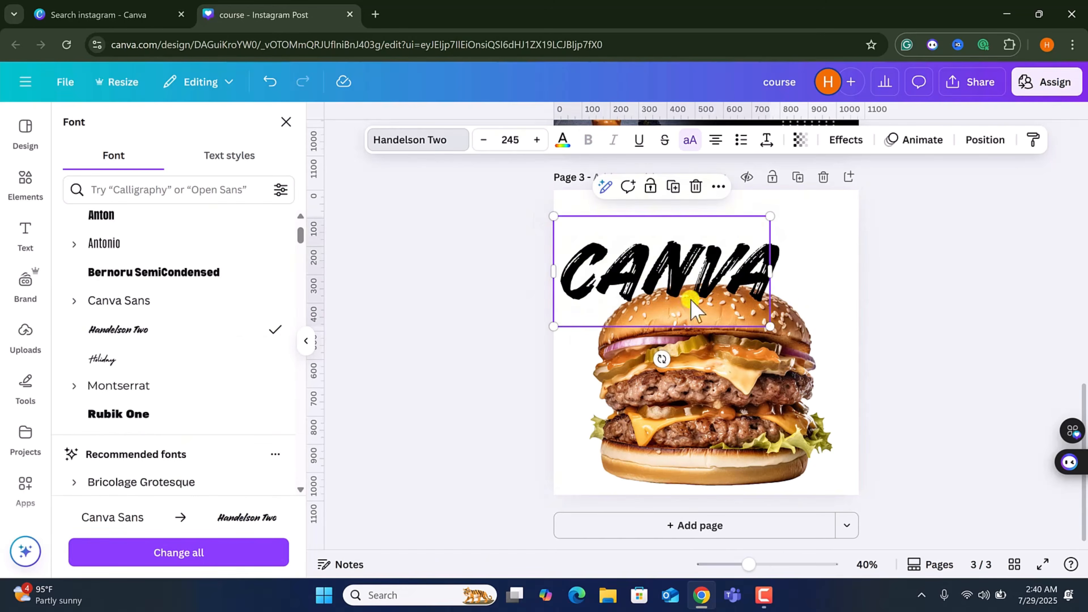
left_click_drag(763, 330, 832, 351)
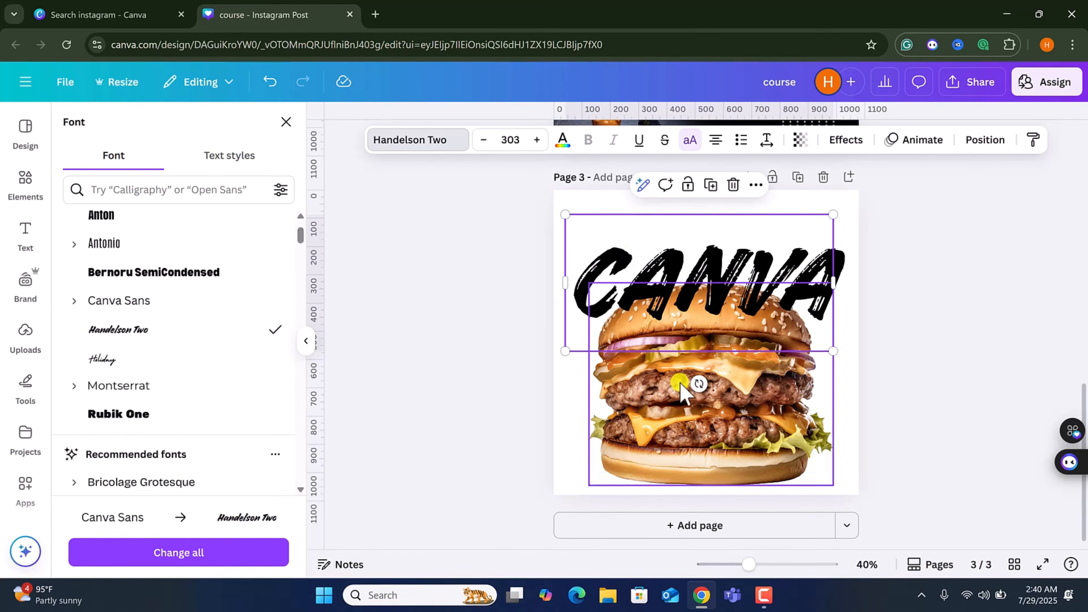
Send the heading behind the burger image by rearranging its layer order.
left_click(984, 140)
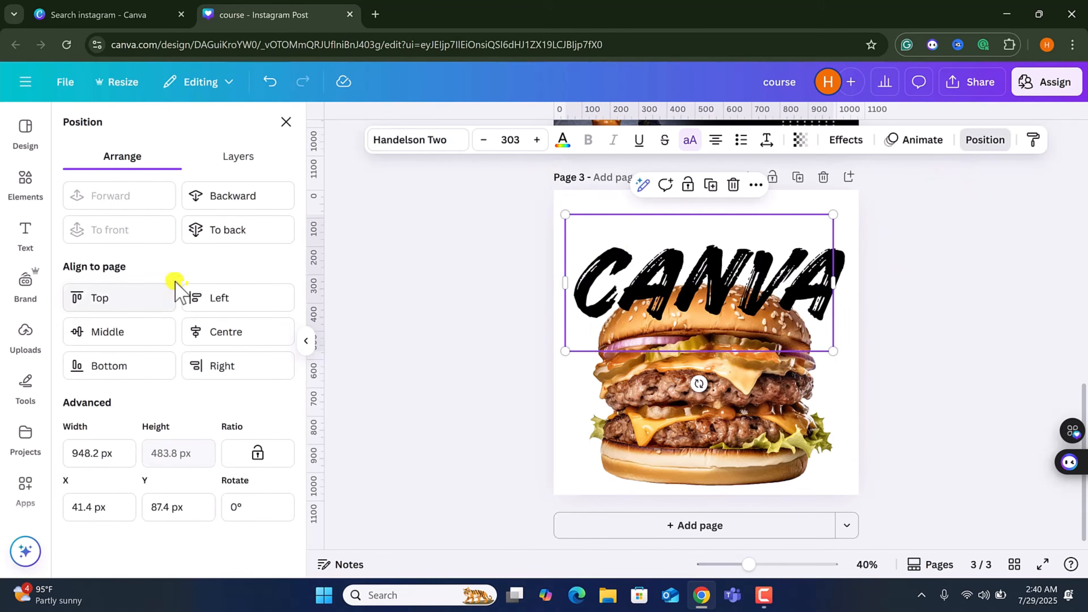
left_click(241, 203)
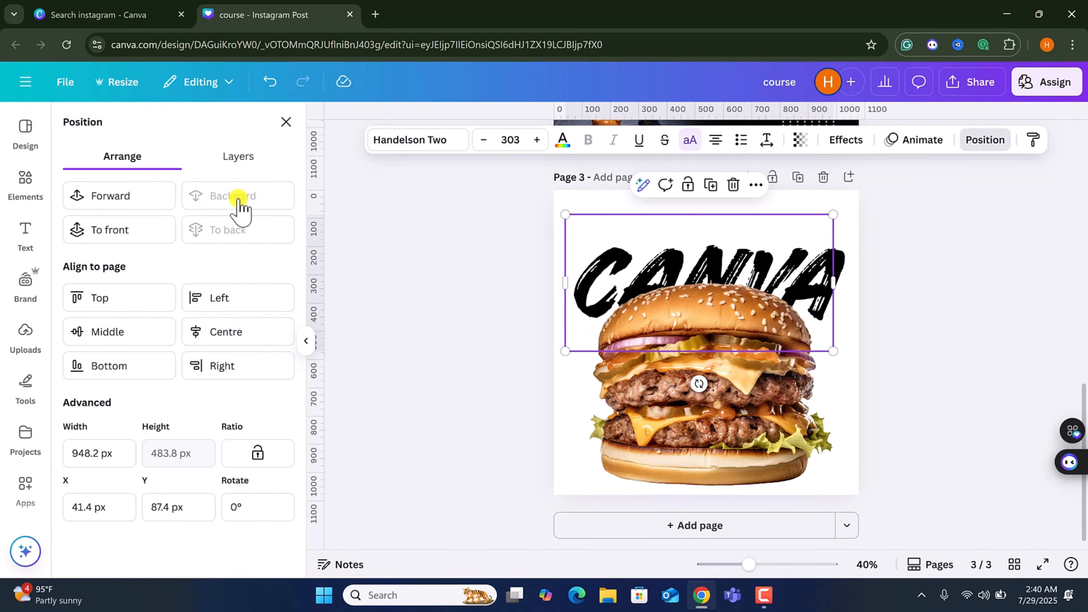
left_click(127, 232)
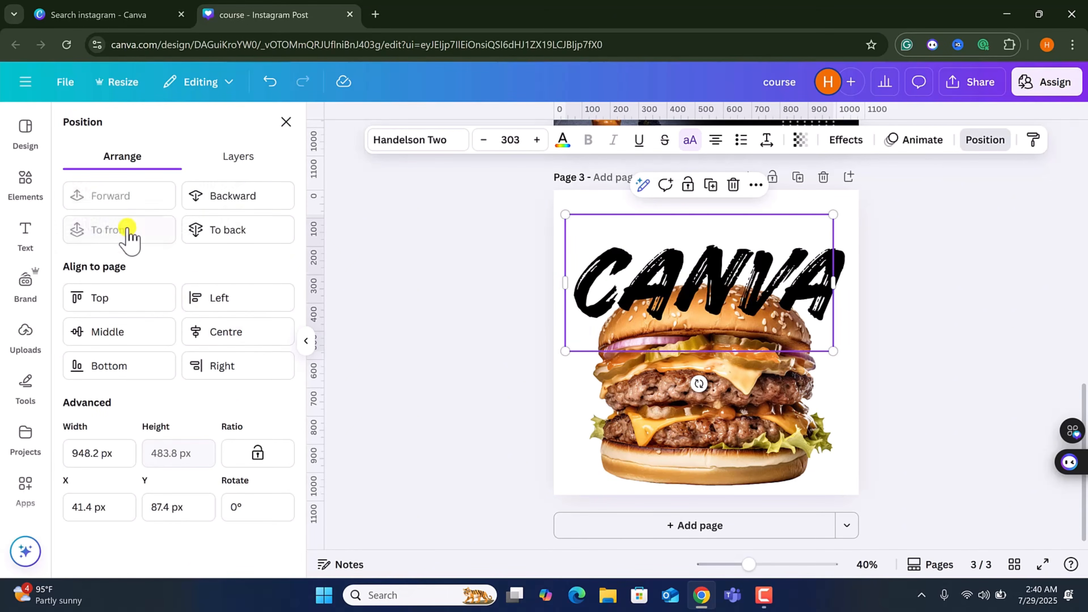
left_click(240, 234)
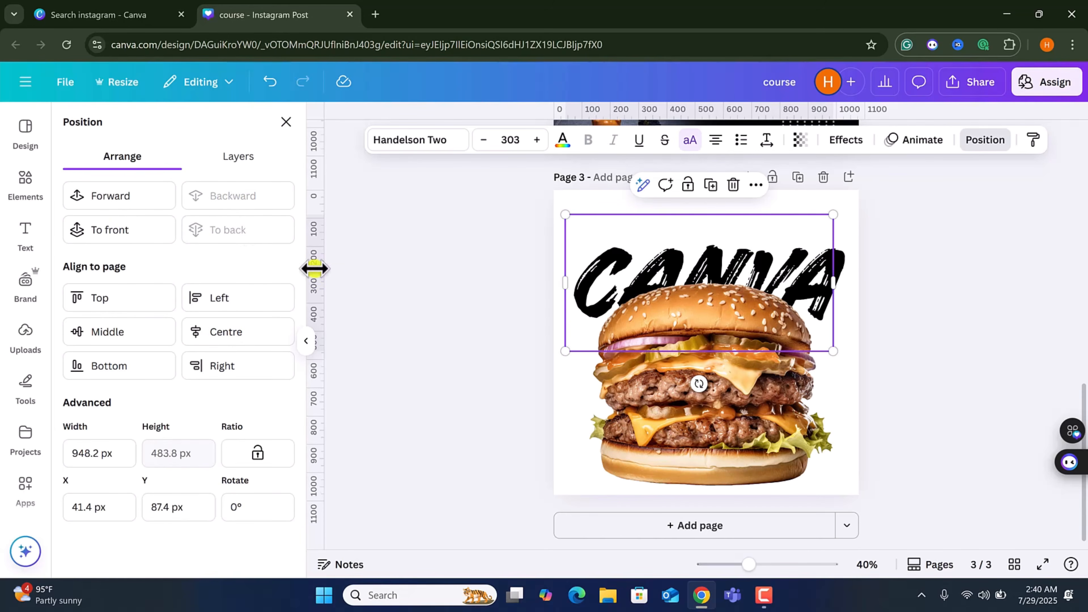
Align the CANVA heading to the top of the page and nudge it slightly right to about X 41 px.
left_click(216, 332)
left_click(163, 329)
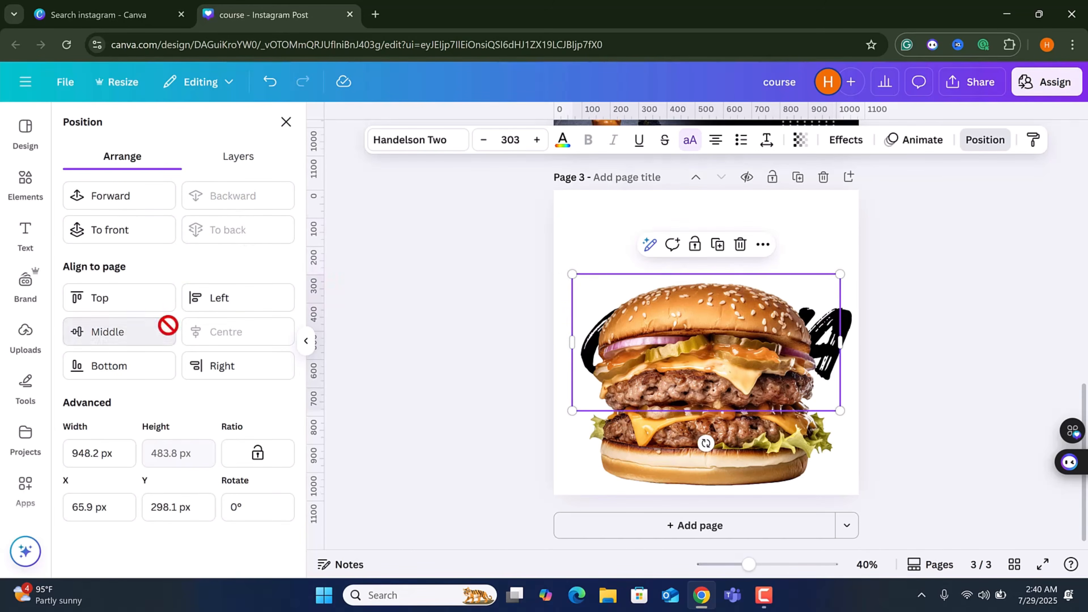
left_click(222, 299)
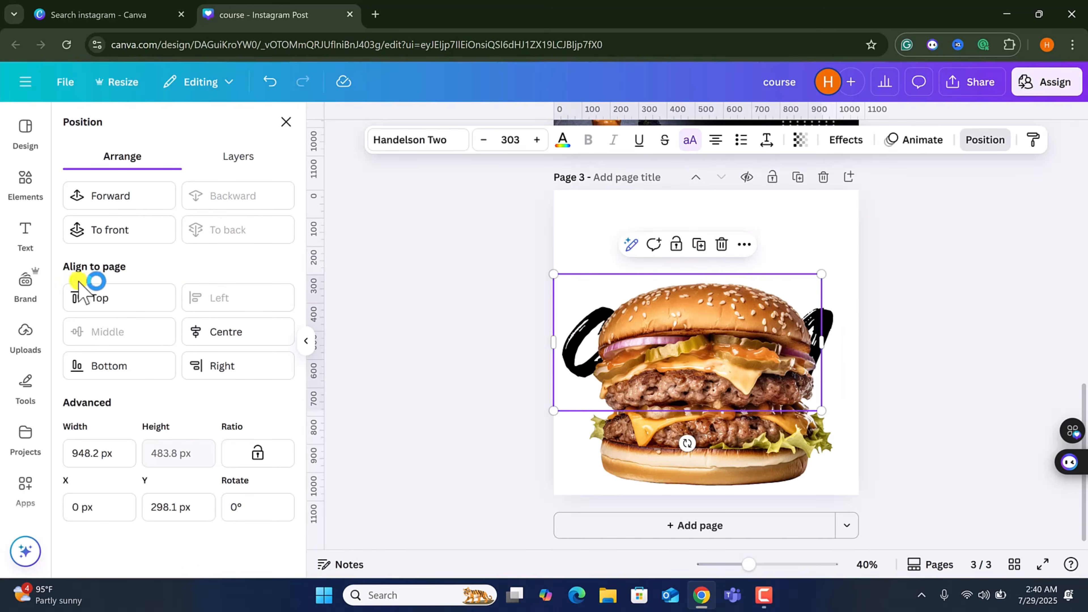
left_click(92, 295)
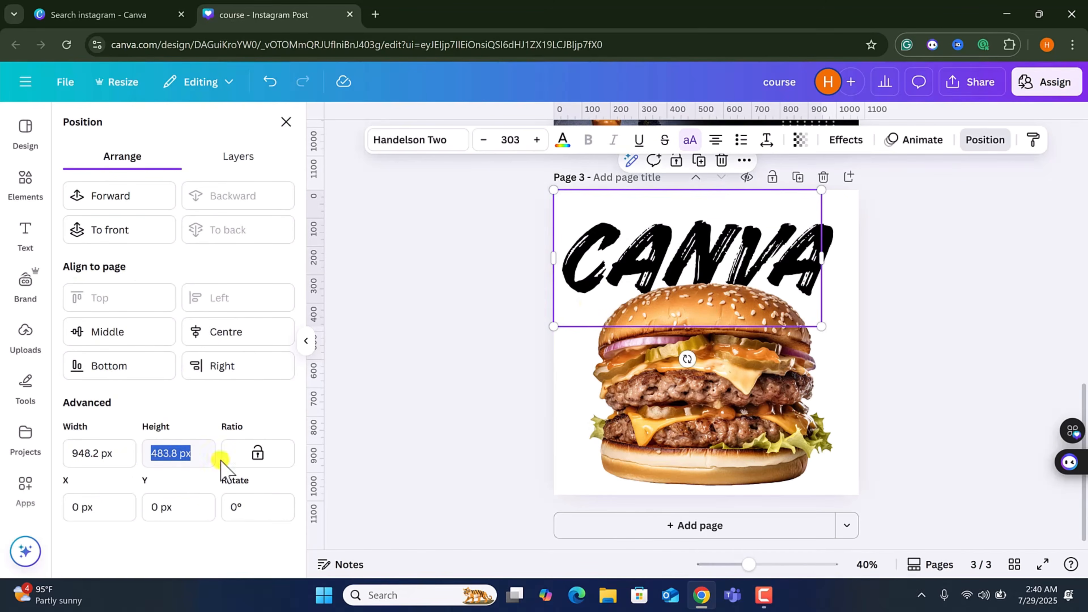
mouse_move(723, 253)
left_mouse_down()
mouse_move(741, 244)
mouse_move(735, 252)
left_mouse_up()
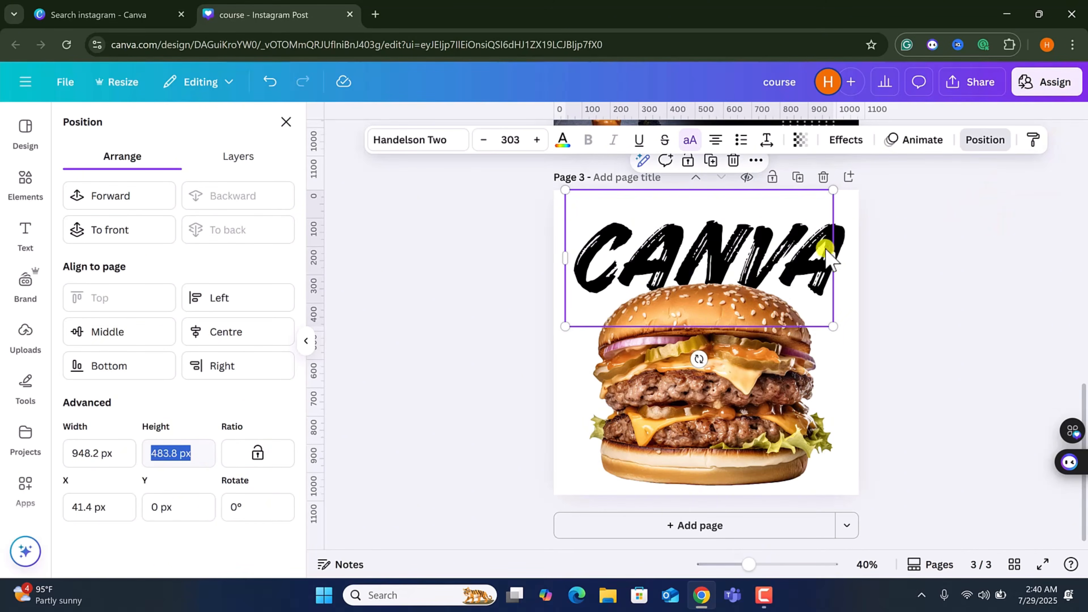
Apply a Shadow effect to the heading with offset 13, blur 41 and transparency 61.
left_click(863, 145)
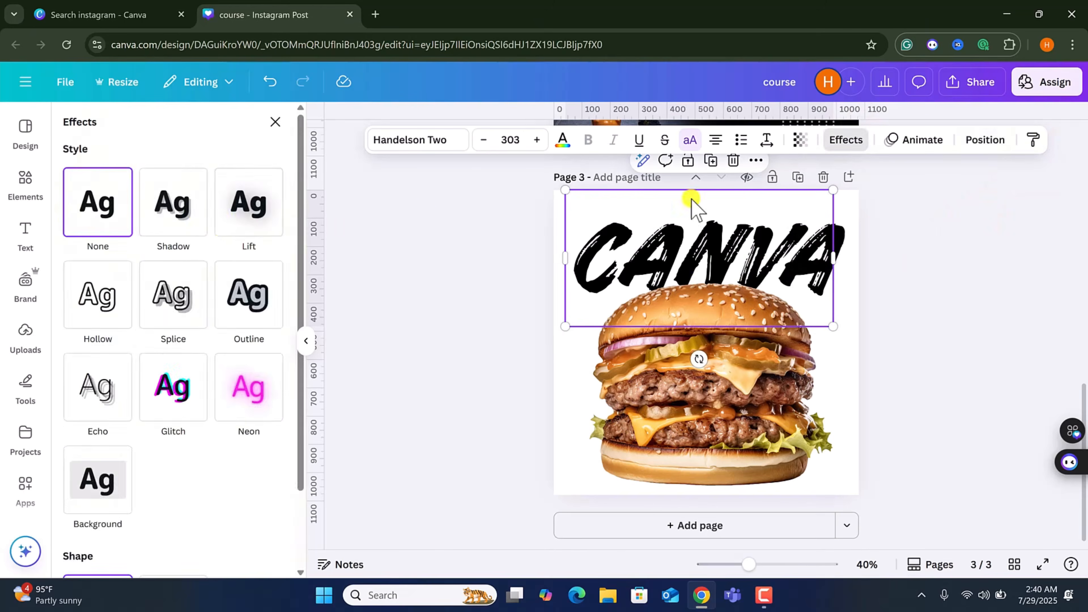
left_click(192, 224)
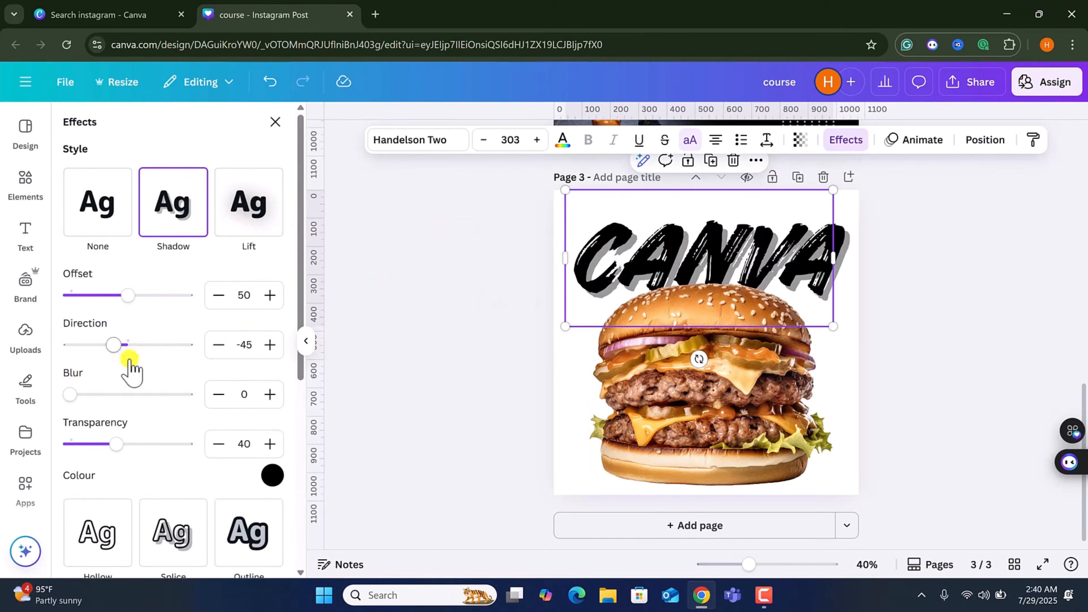
left_click_drag(71, 395, 117, 394)
mouse_move(120, 442)
left_mouse_down()
mouse_move(156, 443)
mouse_move(142, 444)
left_mouse_up()
left_click_drag(126, 295, 84, 295)
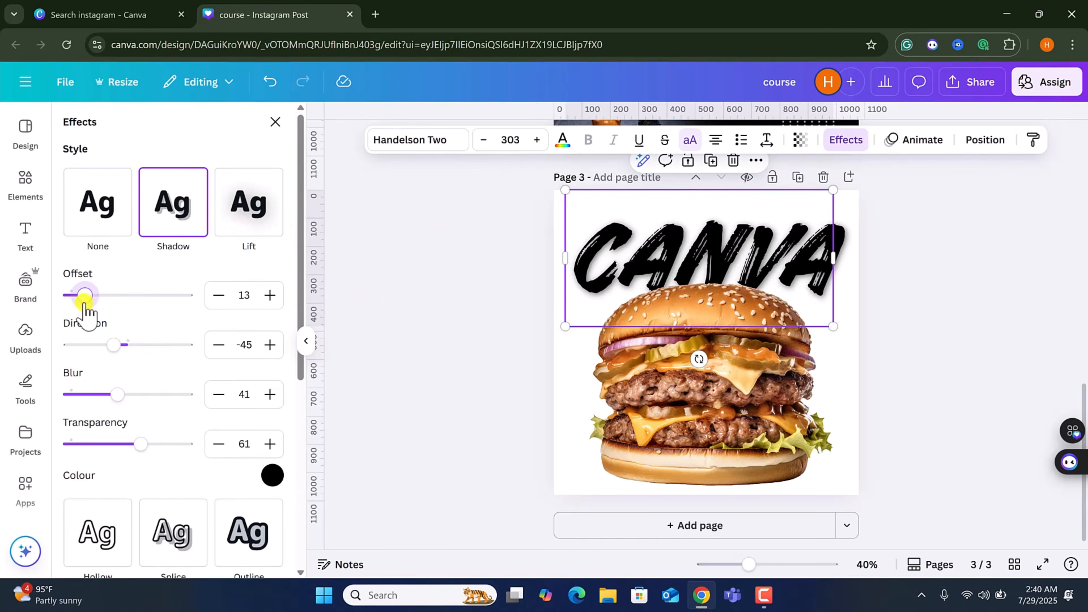
Add a new heading text reading hammad to the page.
left_click(809, 288)
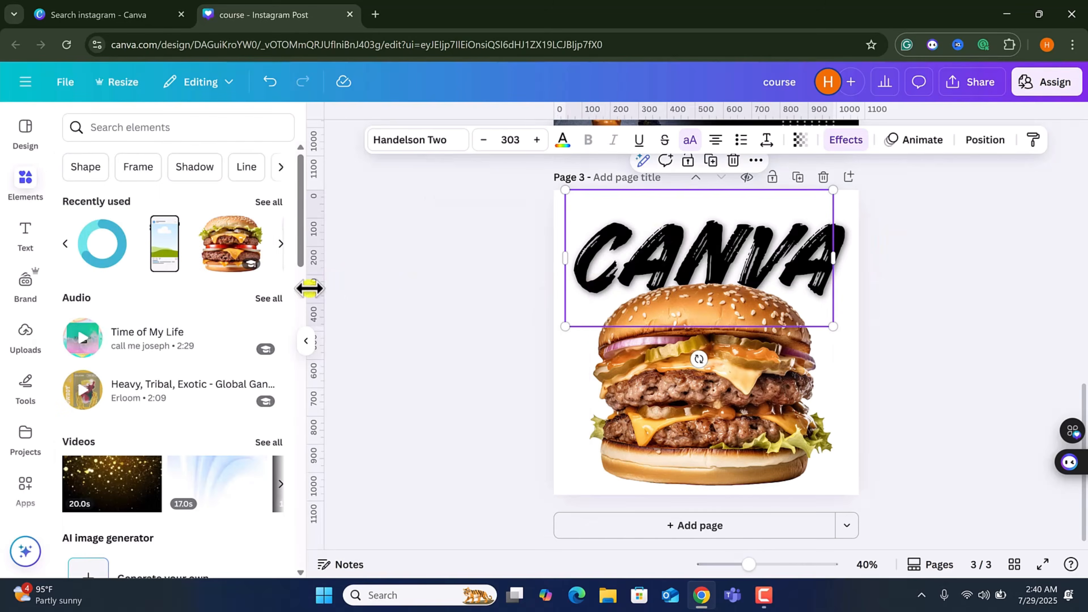
left_click(493, 305)
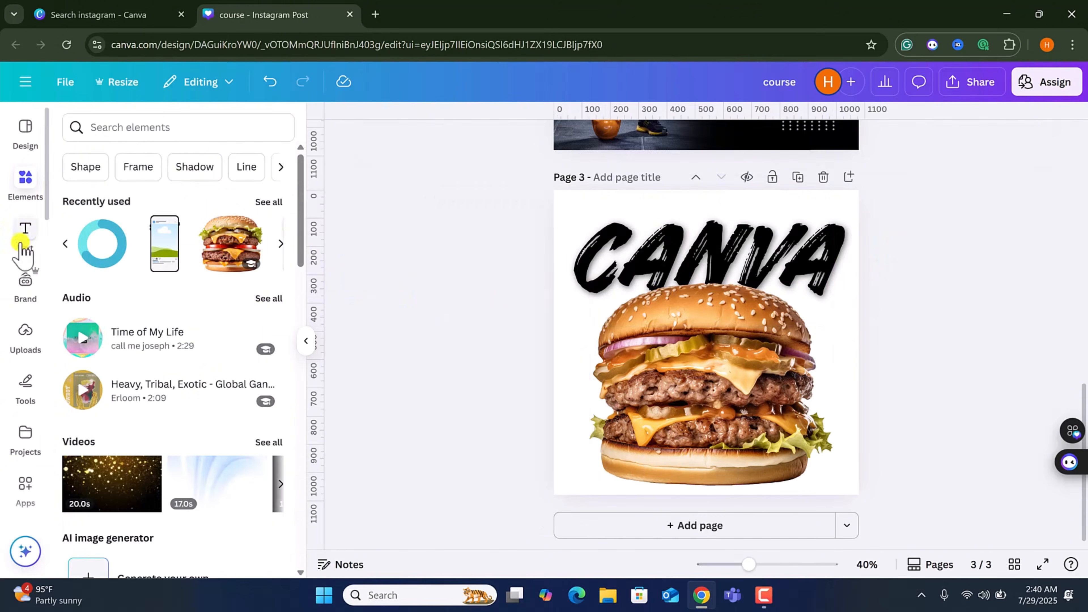
left_click(25, 236)
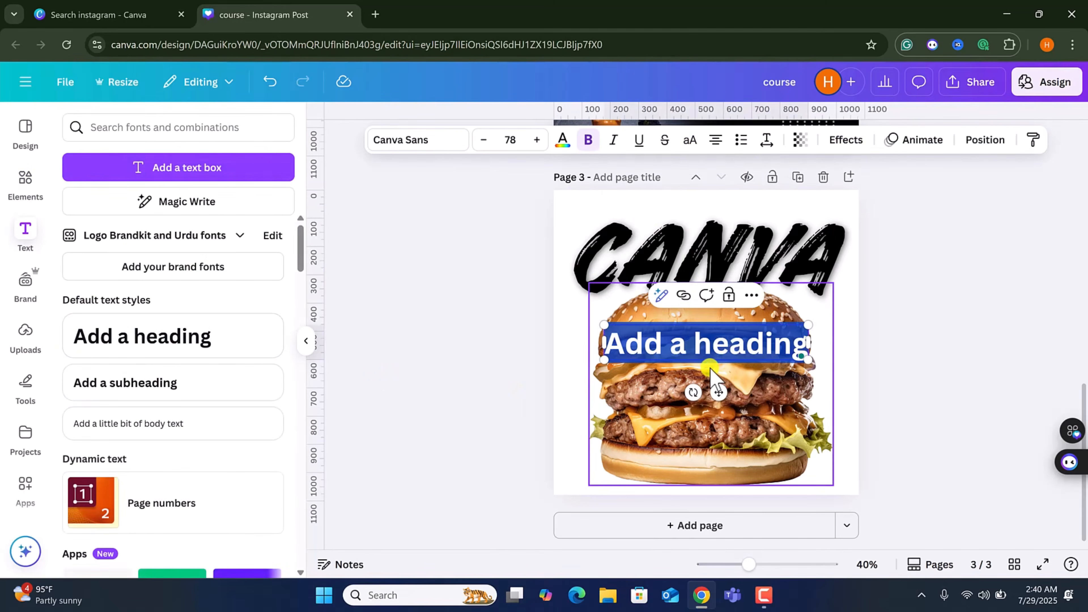
type("hammad")
Shrink the burger image to roughly half its width from its top-right corner.
left_click(791, 357)
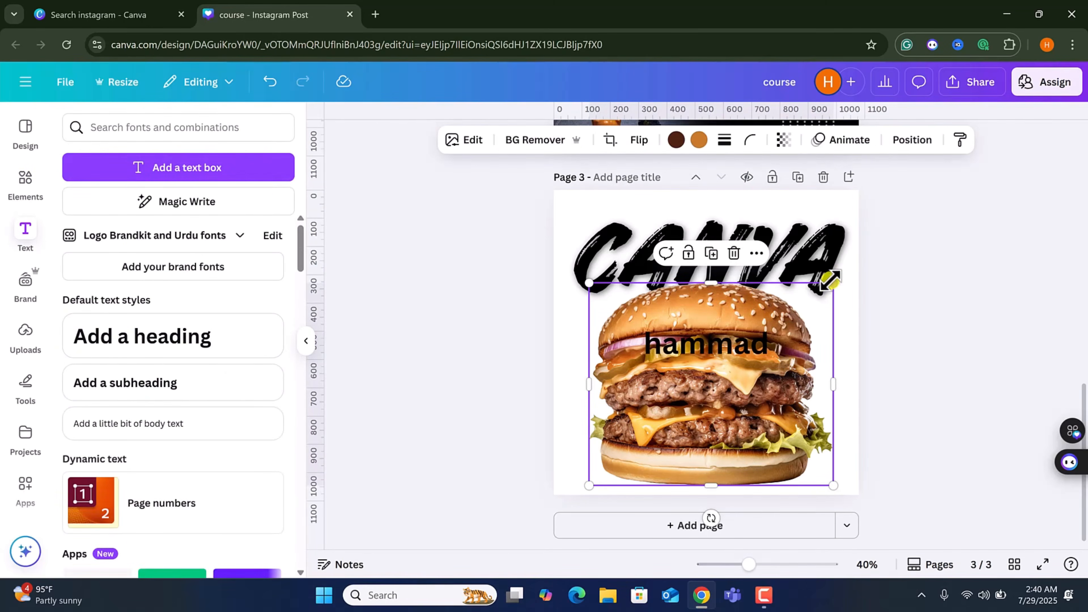
left_click_drag(830, 280, 738, 362)
left_click(779, 339)
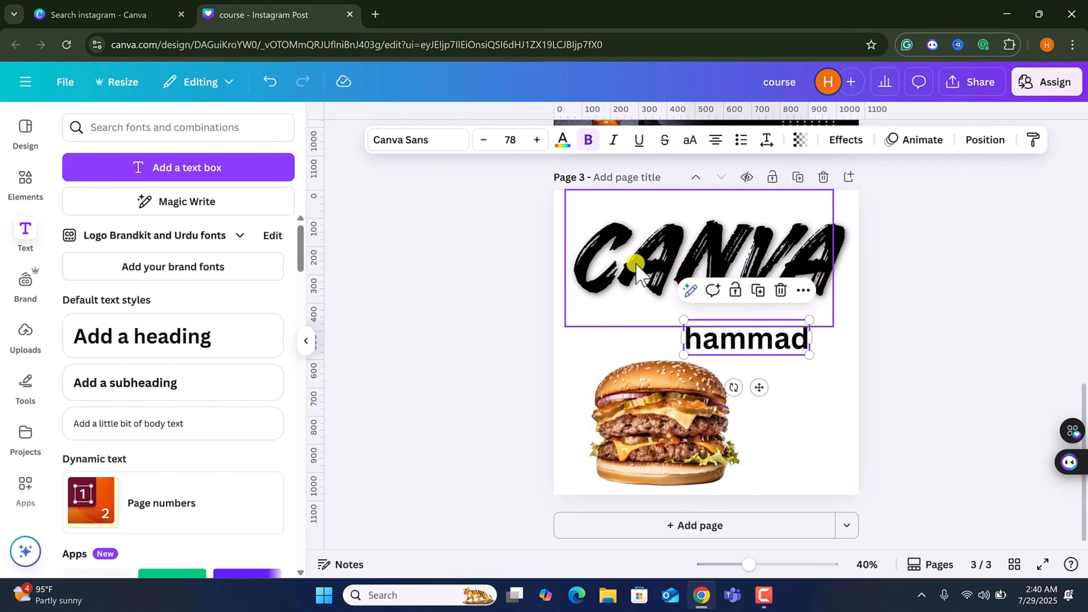
Copy the CANVA heading's style and paste it onto the hammad text.
left_click(711, 280)
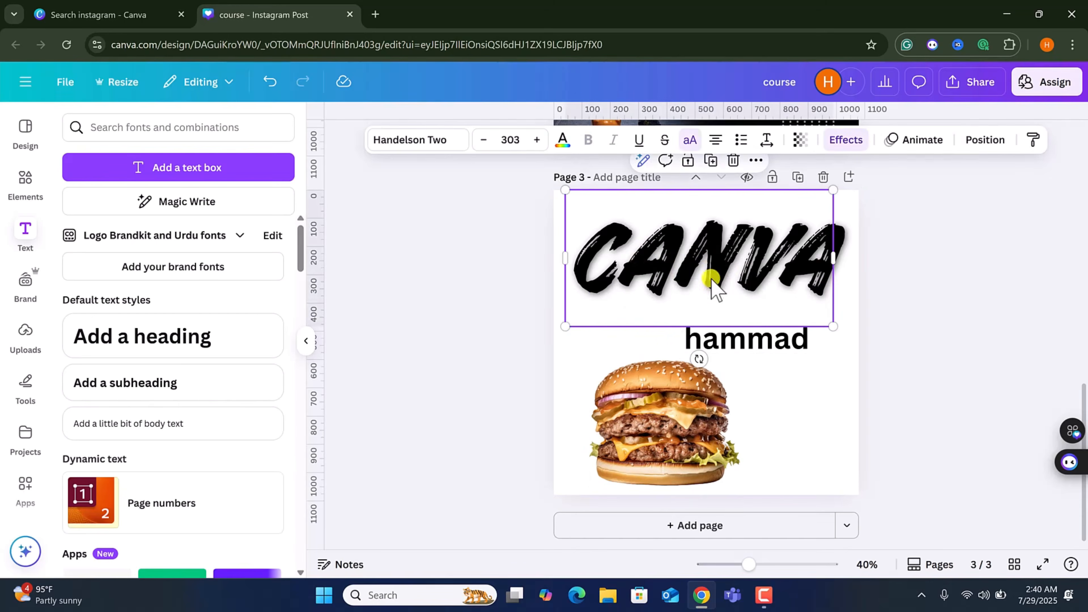
left_click(1034, 141)
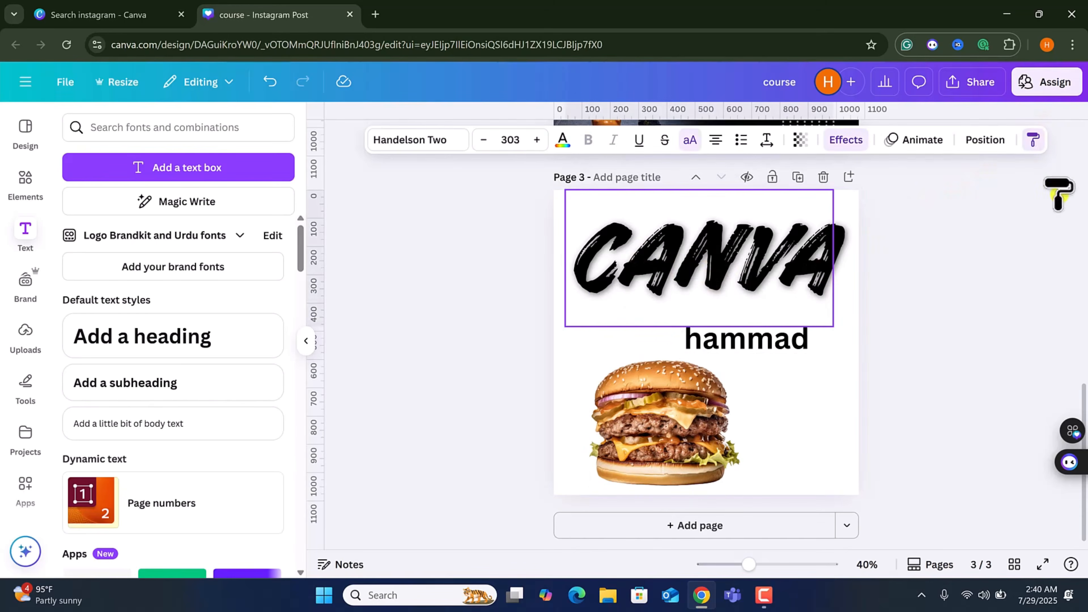
left_click(762, 342)
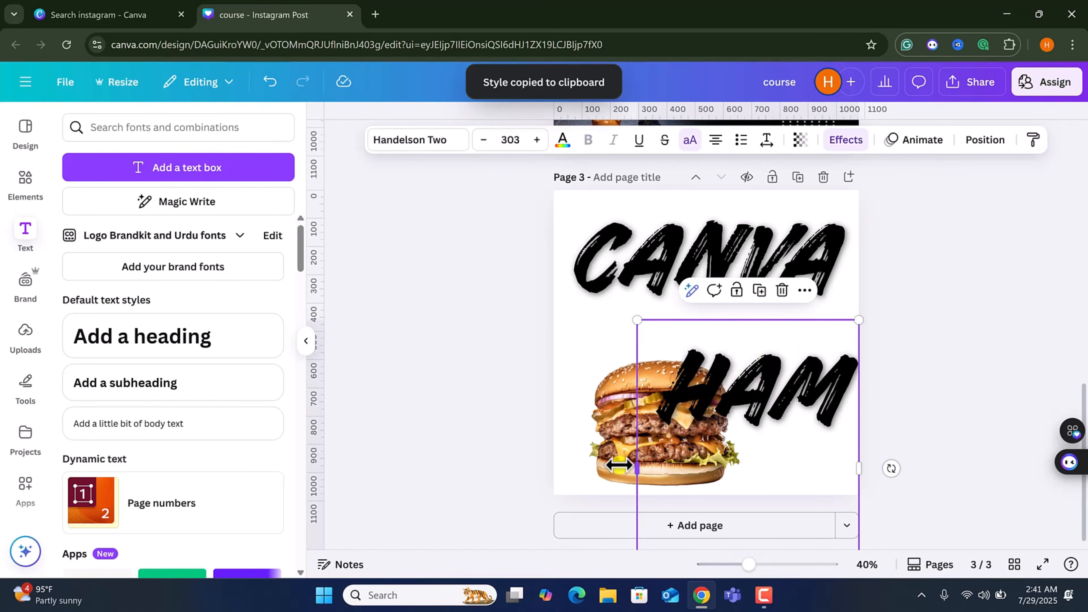
Resize the hammad text to about font size 105 and place it just below the CANVA heading.
left_click_drag(626, 470, 436, 429)
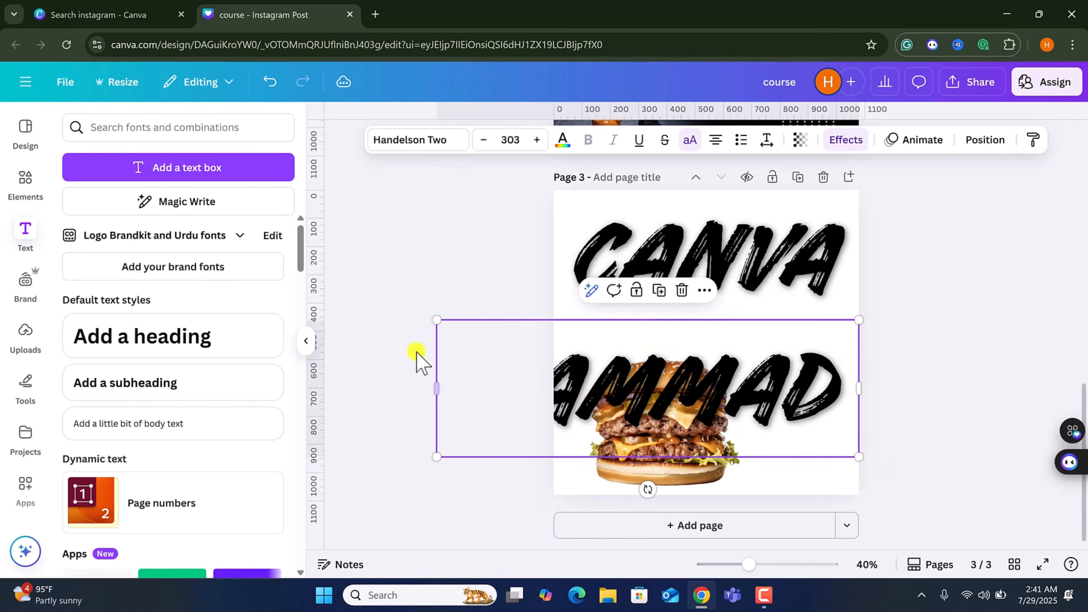
left_click(434, 318)
left_click(597, 360)
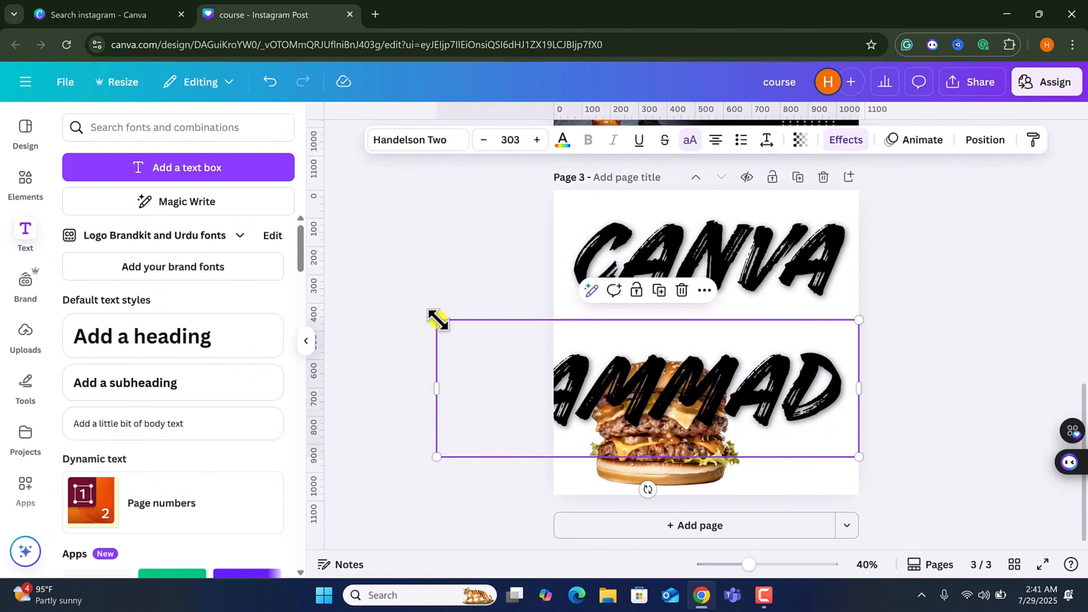
left_click_drag(437, 320, 712, 409)
left_click_drag(810, 441, 727, 327)
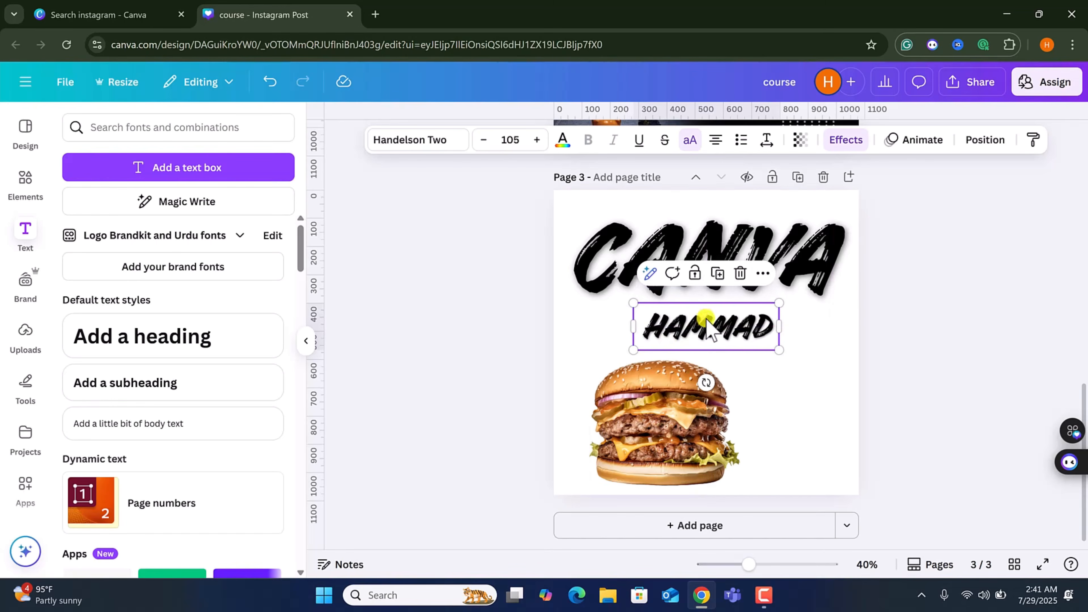
Drag both headings off the page and move the burger image up near the page centre.
left_click_drag(739, 330, 184, 300)
left_click_drag(677, 257, 165, 287)
left_click_drag(650, 430, 665, 349)
left_click_drag(738, 385, 788, 360)
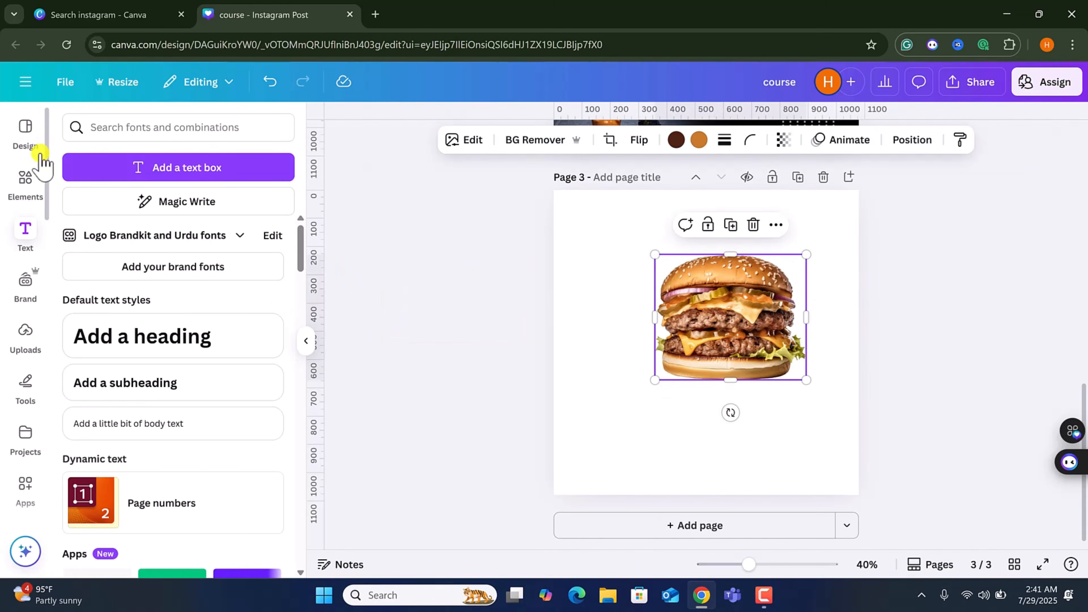
Browse the Brand panel and the uploaded images, videos and audio.
left_click(24, 285)
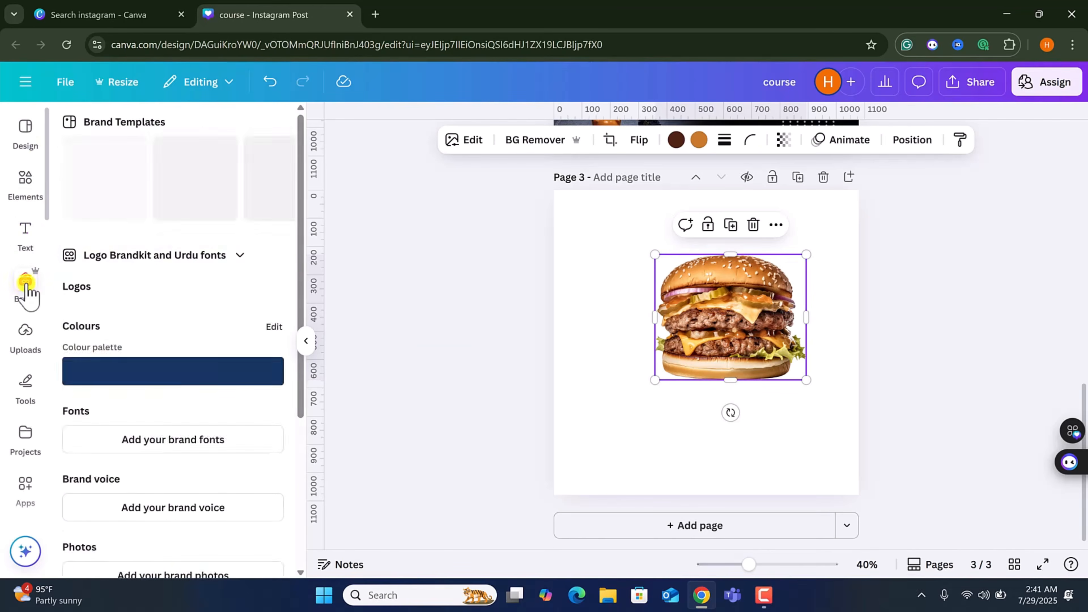
scroll(225, 341, "down", 8)
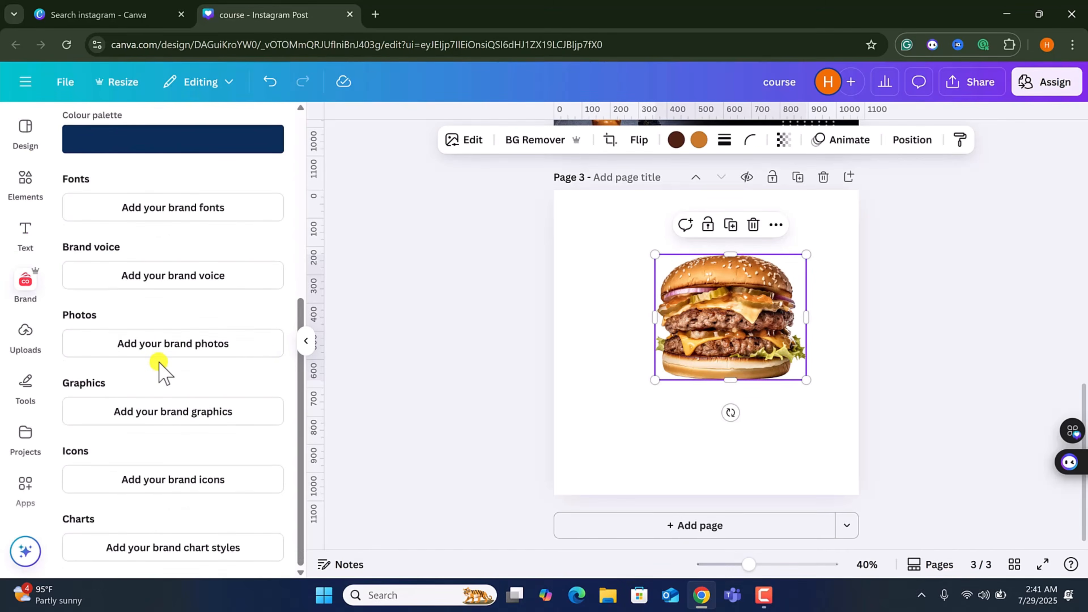
scroll(162, 370, "up", 8)
scroll(115, 281, "down", 8)
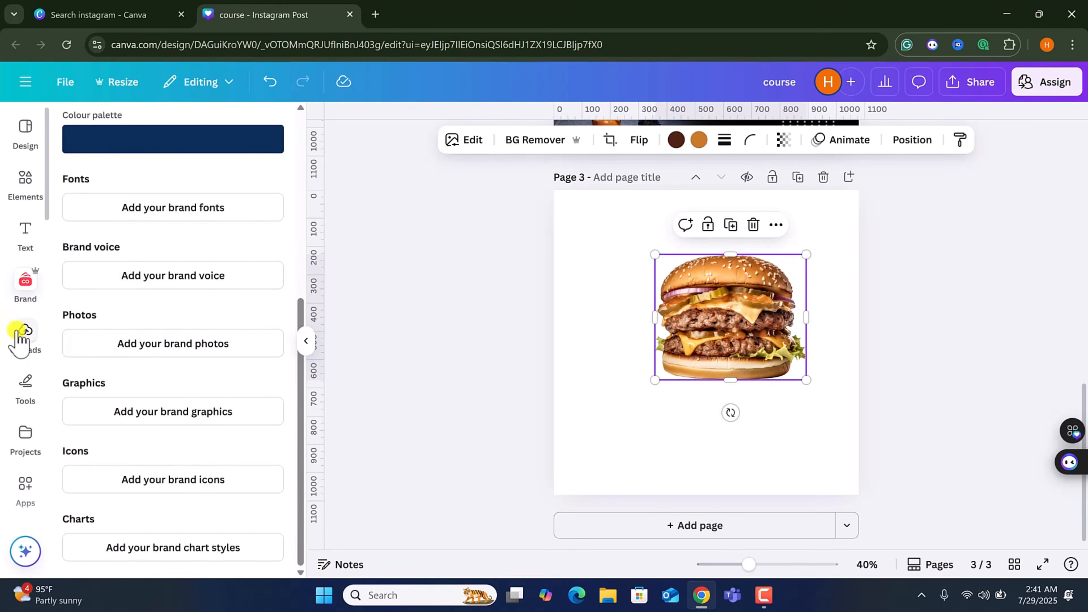
left_click(27, 336)
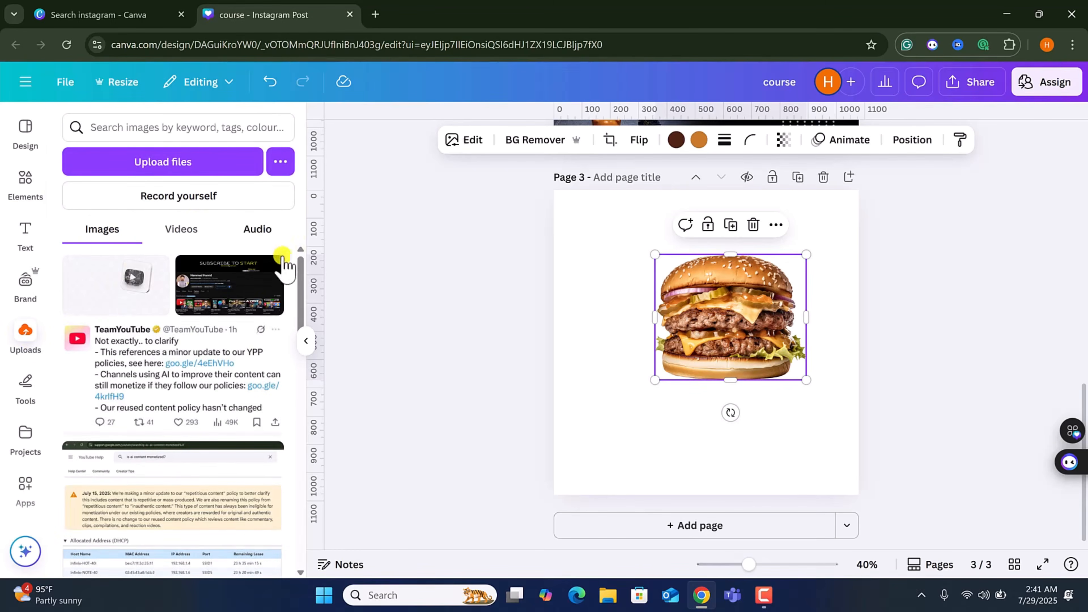
scroll(133, 311, "down", 15)
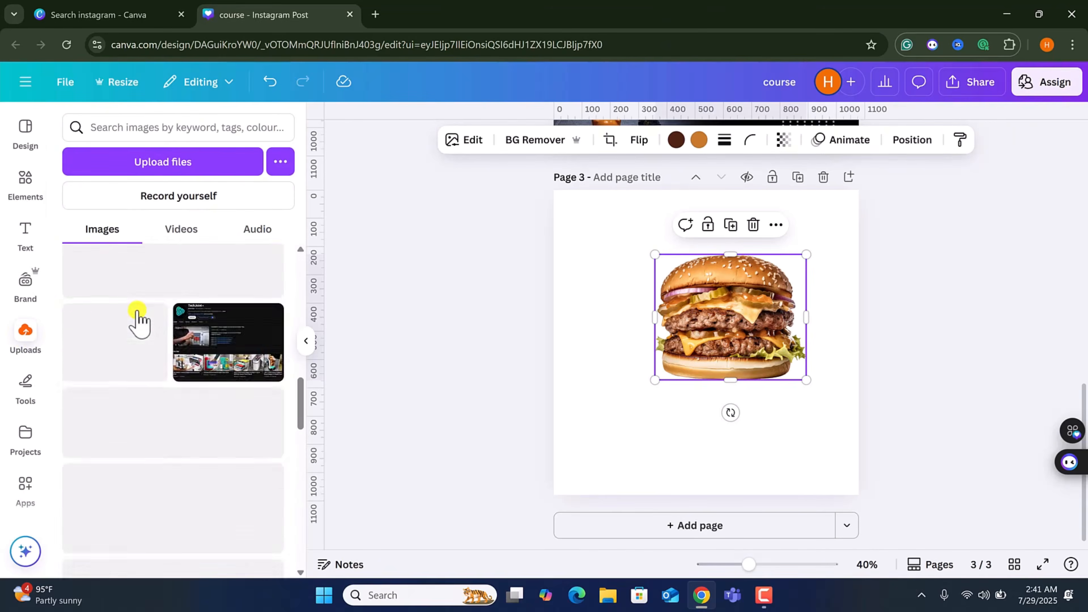
left_click(178, 235)
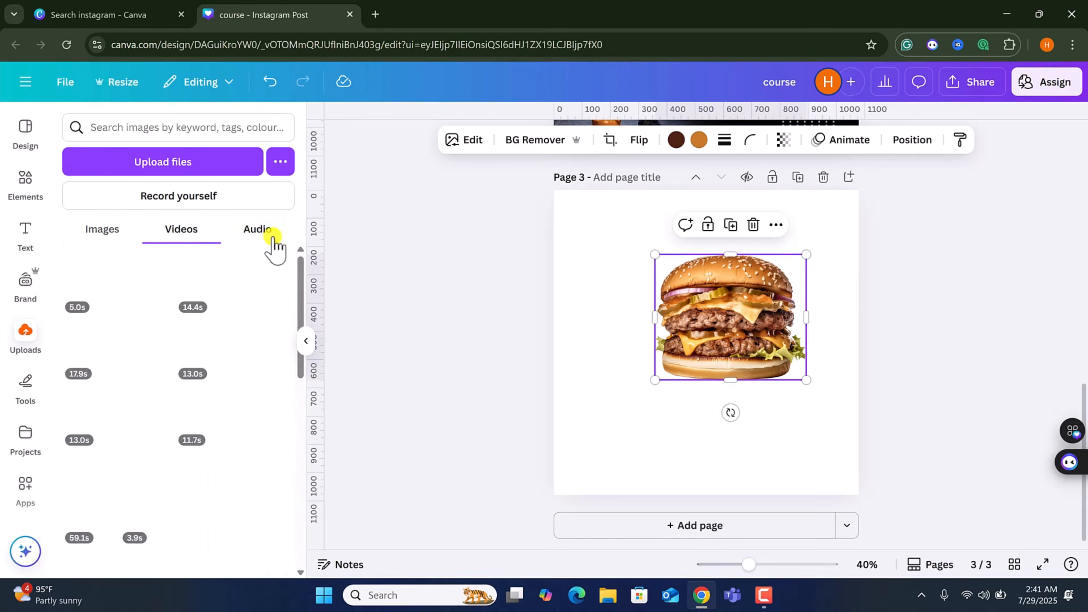
left_click(259, 233)
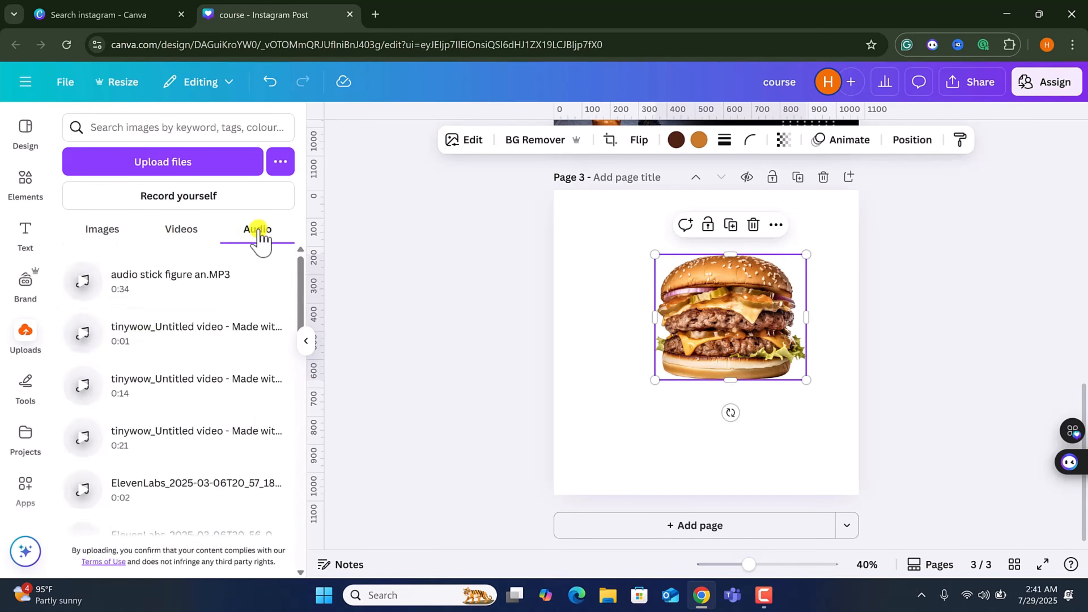
Draw freehand scribbles on the page with the red pen and the blue pen.
left_click(26, 397)
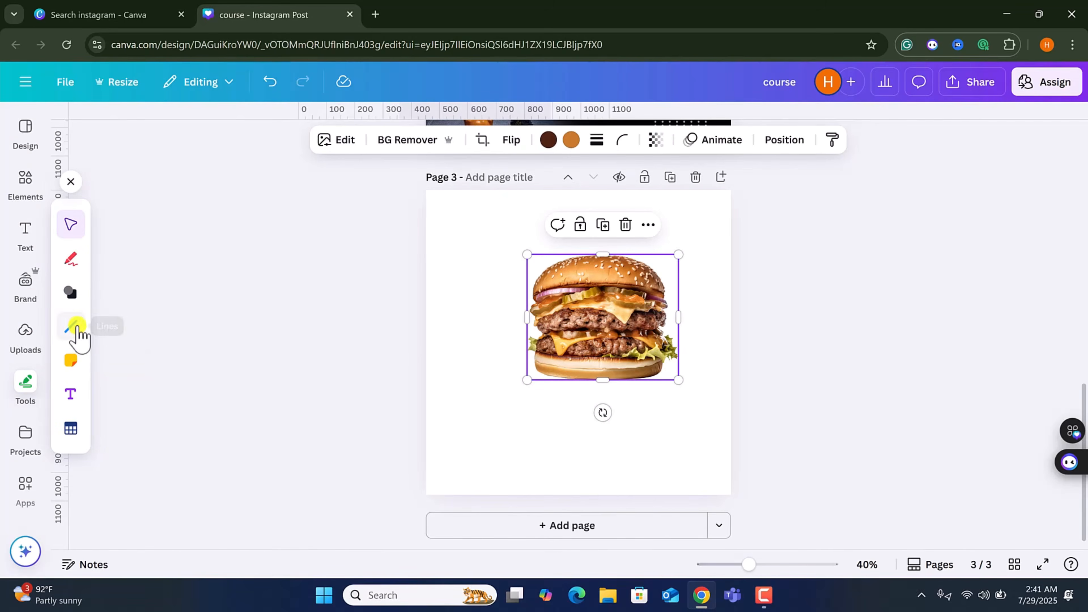
left_click(70, 259)
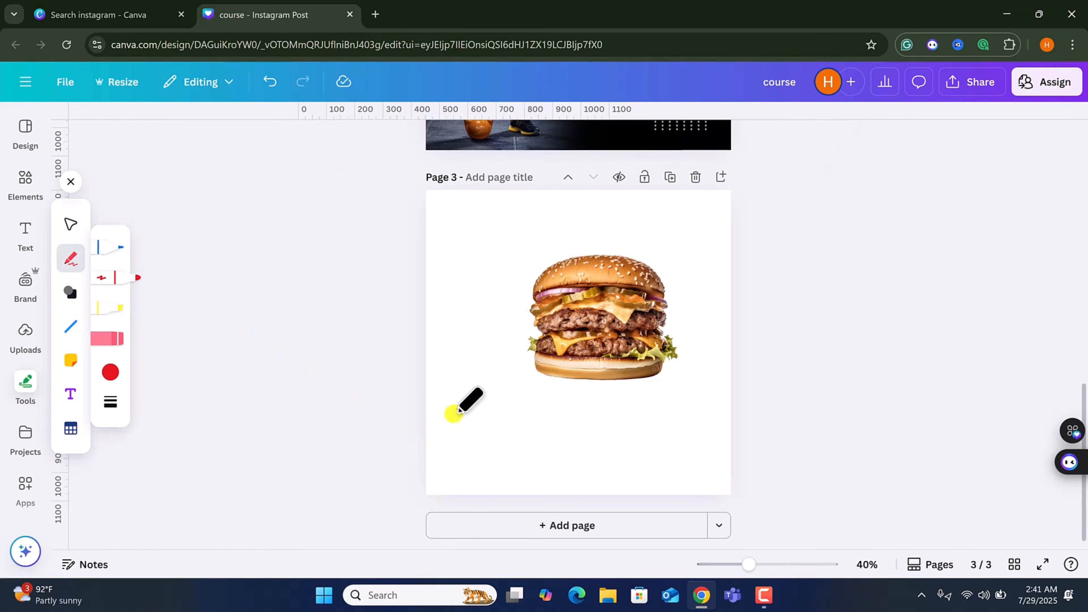
left_click_drag(485, 428, 580, 436)
left_click(624, 447)
left_click(121, 247)
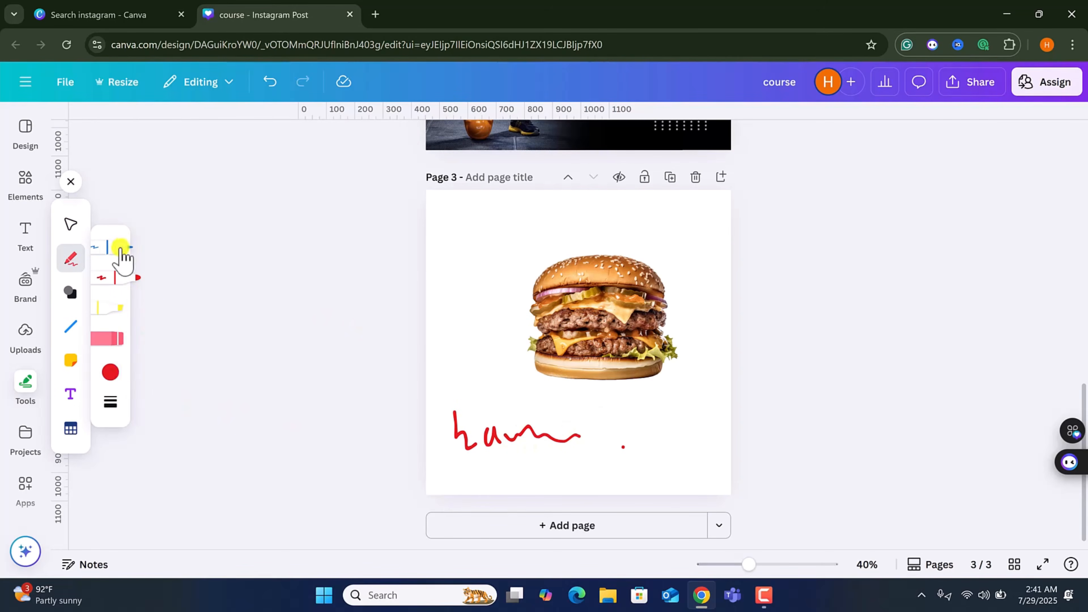
mouse_move(487, 379)
left_mouse_down()
mouse_move(496, 355)
mouse_move(534, 363)
mouse_move(560, 432)
mouse_move(618, 418)
left_mouse_up()
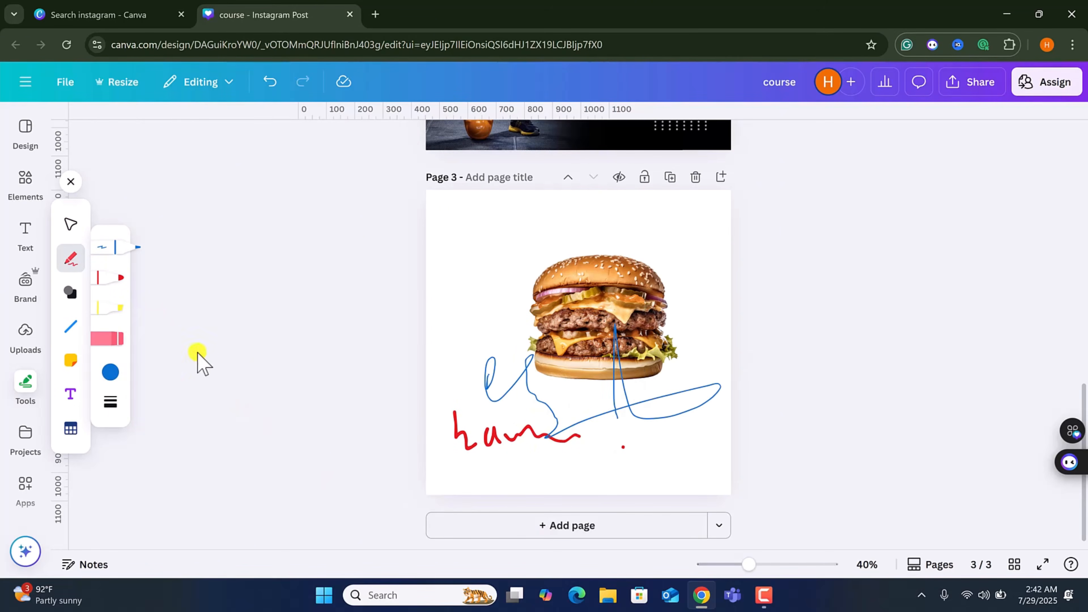
Draw yellow highlighter strokes beside the burger and set the stroke weight to 28.
left_click(128, 307)
left_click_drag(448, 287, 558, 242)
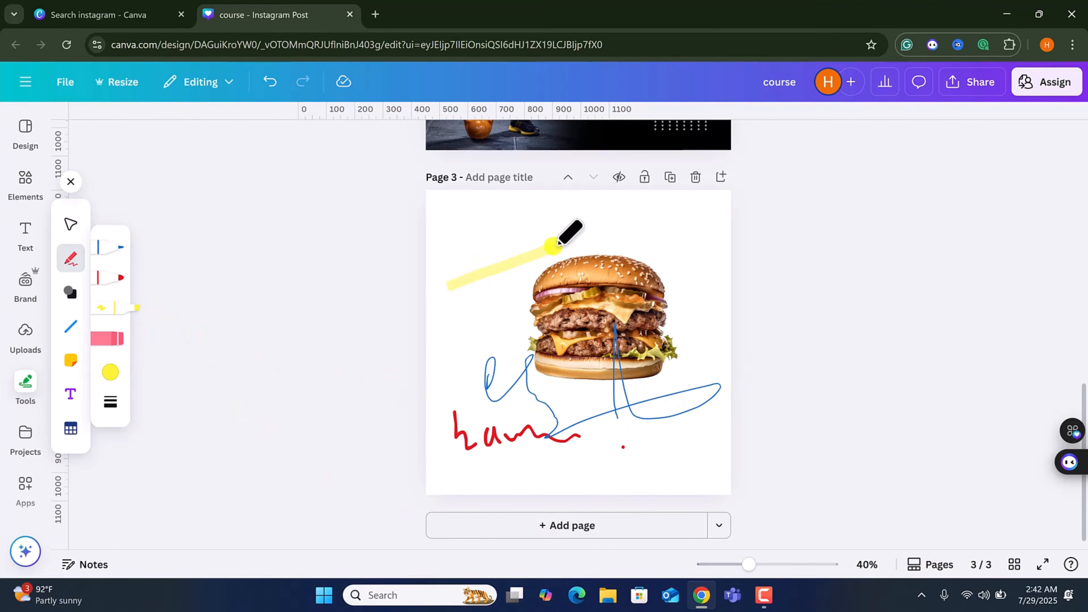
left_click(110, 373)
left_click_drag(468, 329, 505, 312)
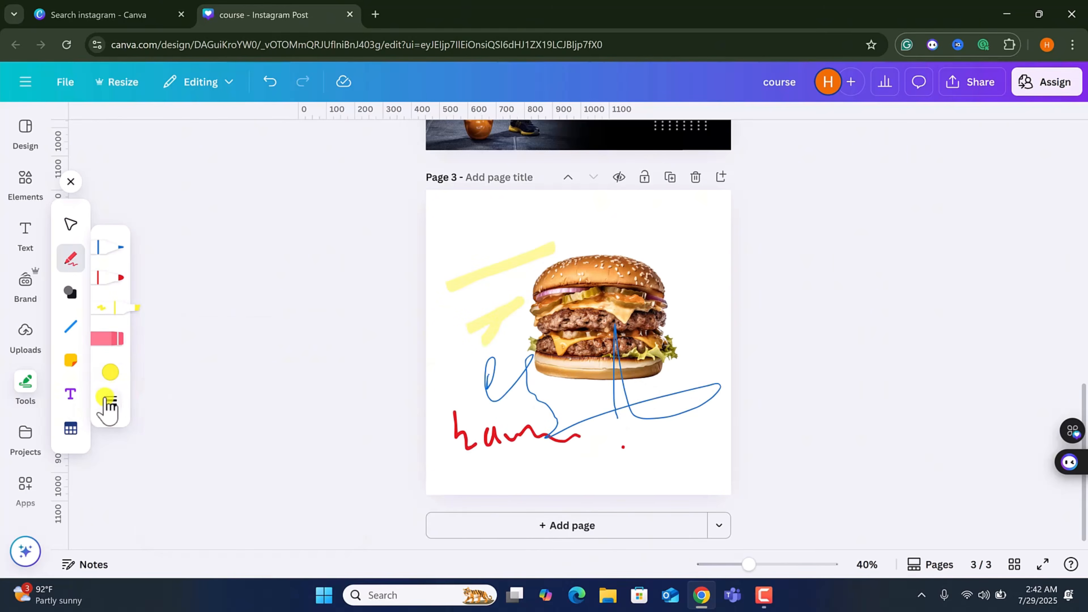
left_click(106, 400)
left_click_drag(205, 418, 194, 423)
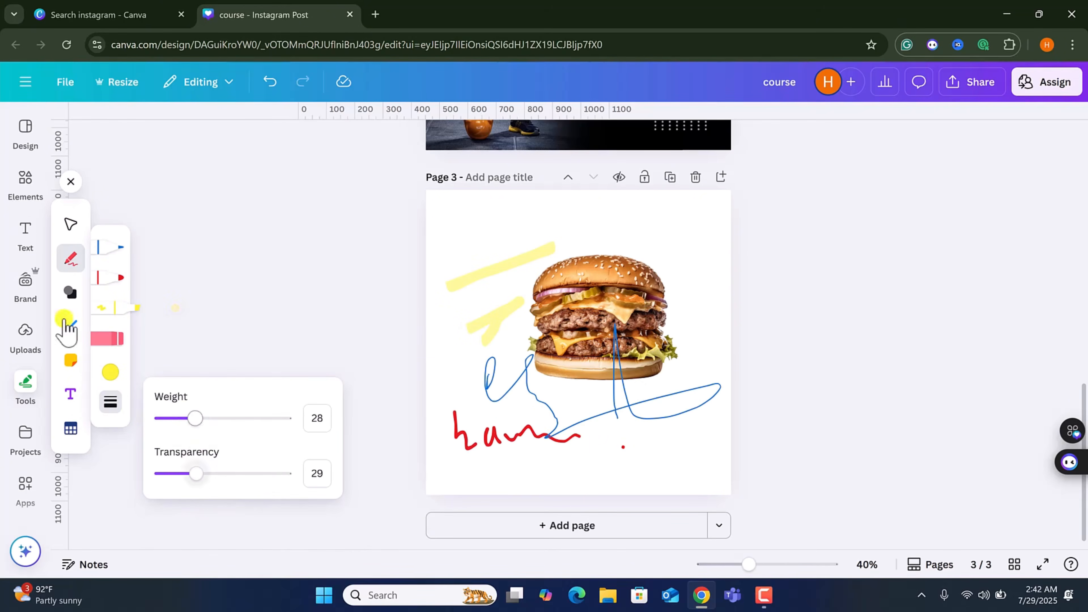
Rearrange the drawn strokes, shifting the blue scribble right and the red h lower on the page.
left_click(71, 224)
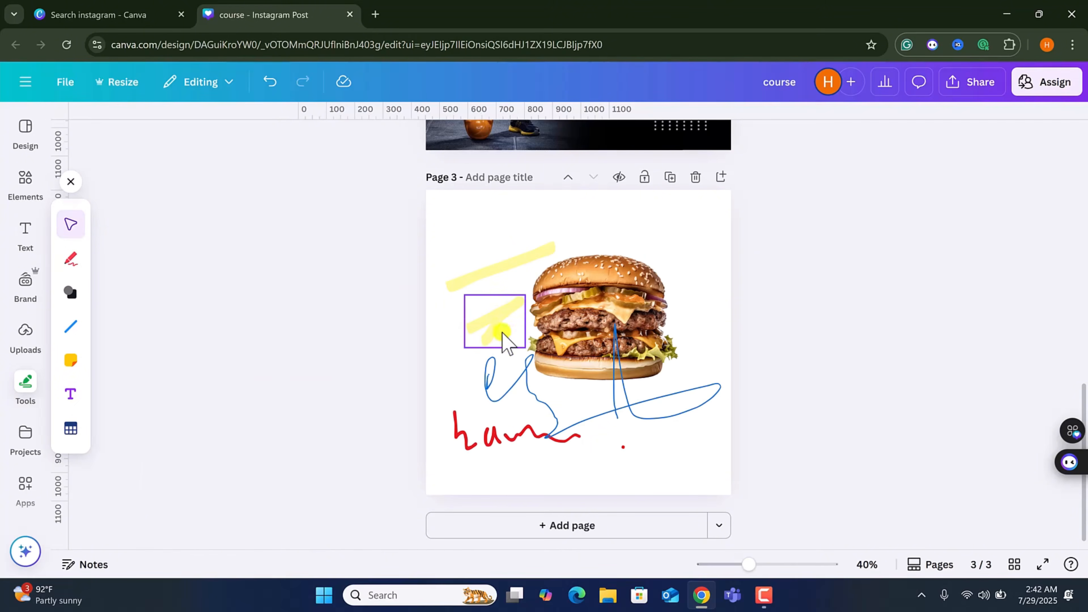
left_click(504, 341)
mouse_move(527, 433)
left_mouse_down()
mouse_move(634, 428)
mouse_move(556, 439)
left_mouse_up()
left_click(488, 436)
mouse_move(491, 450)
left_mouse_down()
mouse_move(469, 479)
mouse_move(510, 459)
mouse_move(450, 469)
mouse_move(489, 466)
left_mouse_up()
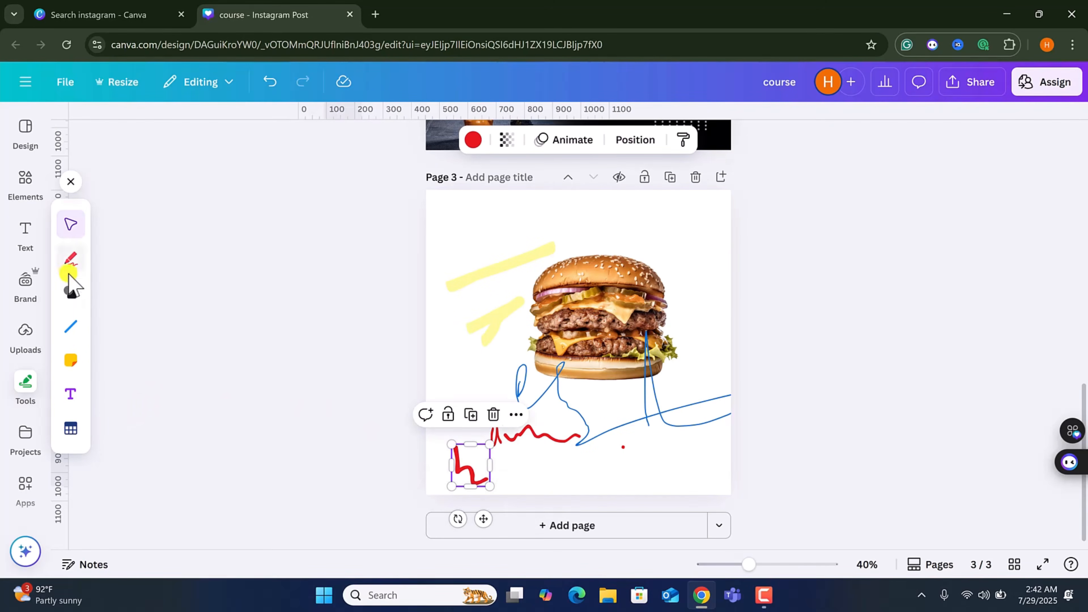
Try the Shapes tool by adding a triangle and a circle, then dragging both off the page.
left_click(71, 293)
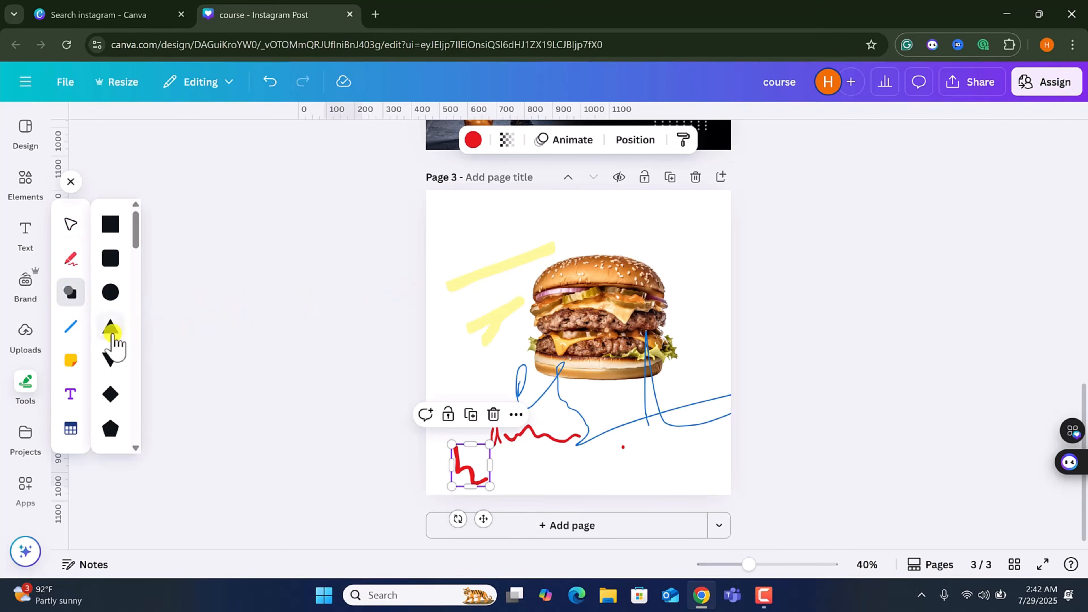
left_click(111, 327)
left_click(71, 291)
left_click(110, 292)
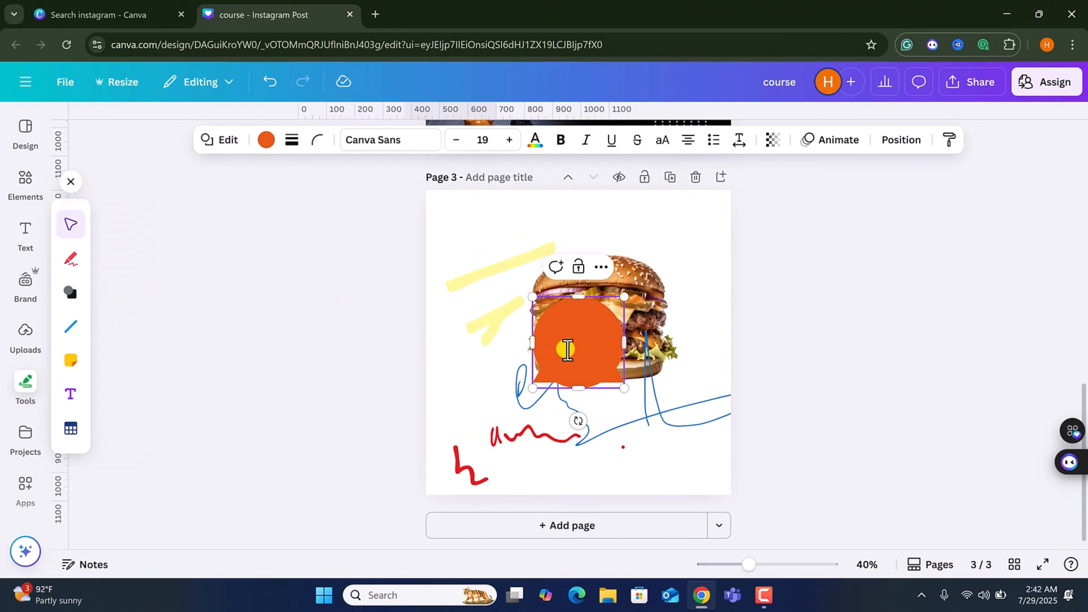
left_click_drag(567, 349, 207, 340)
left_click_drag(590, 370, 190, 376)
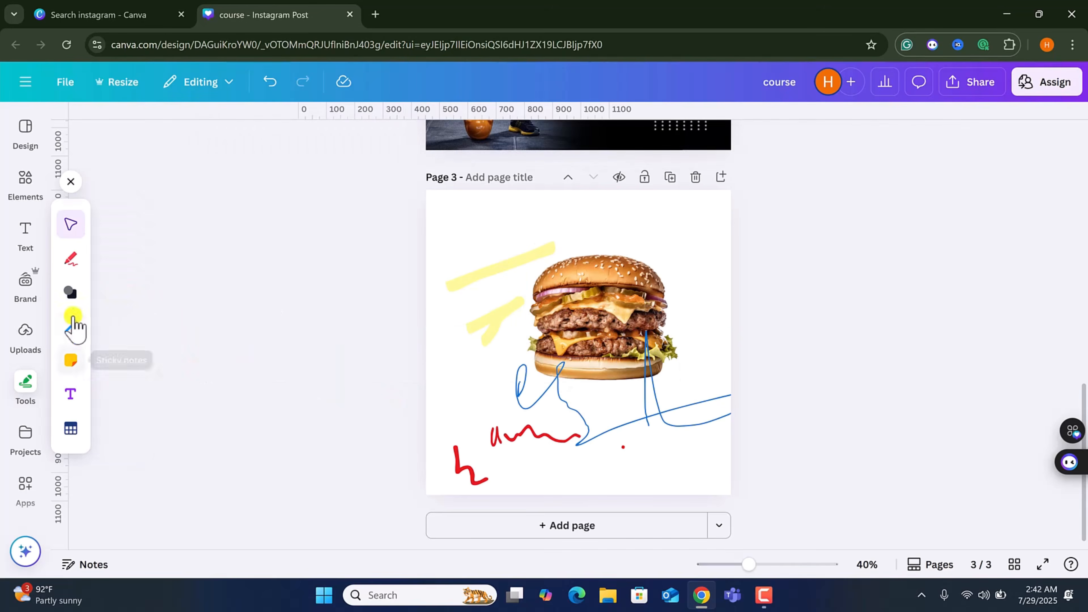
Add a pink sticky note and a text box to page 3, then drag both off the page.
left_click(69, 361)
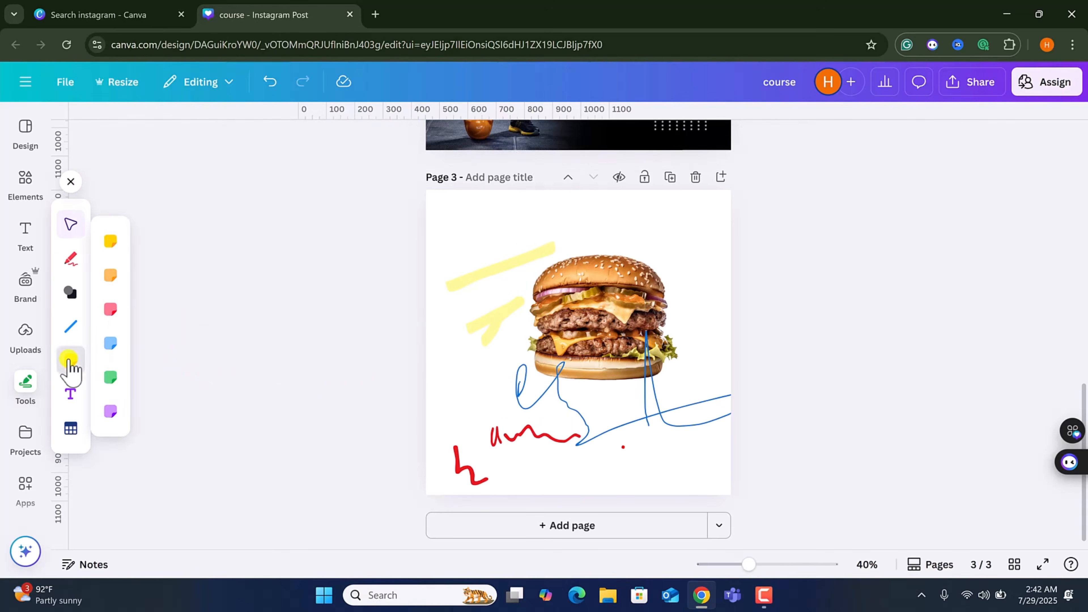
left_click(110, 309)
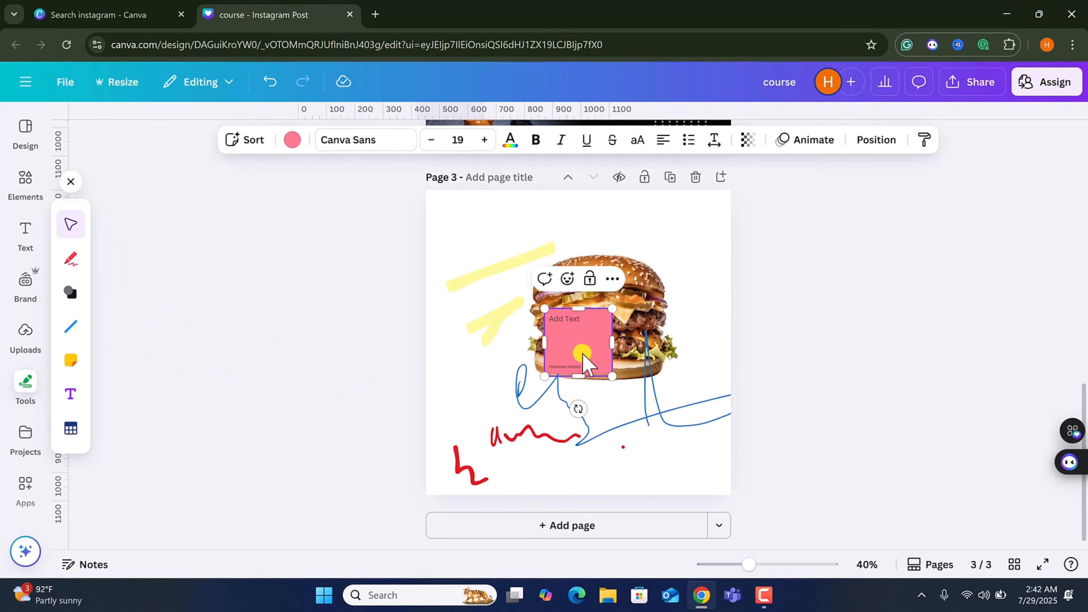
left_click_drag(583, 354, 212, 298)
left_click(71, 393)
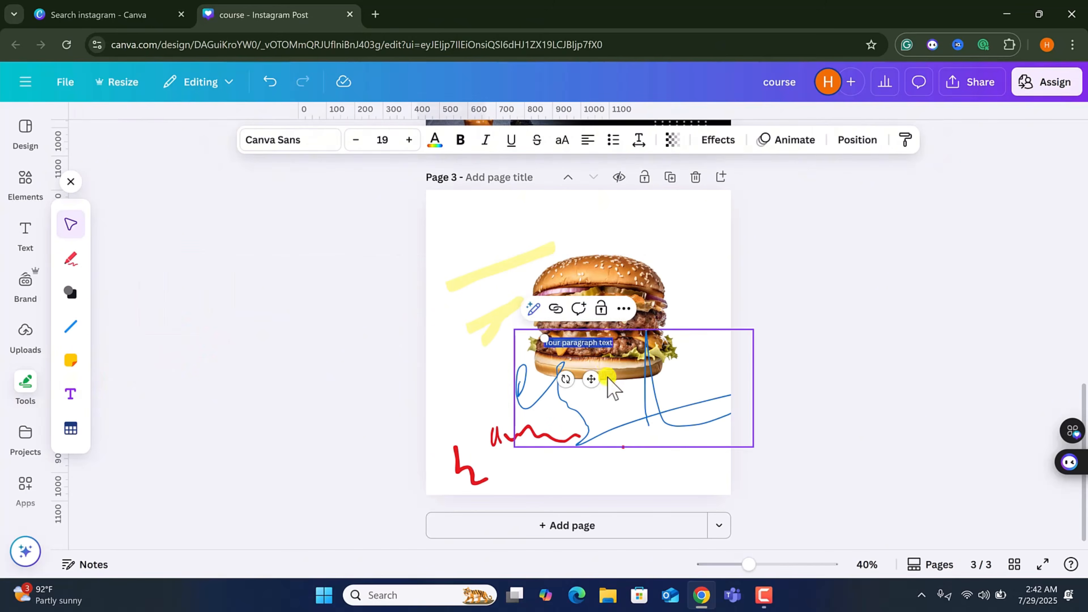
left_click_drag(591, 379, 202, 373)
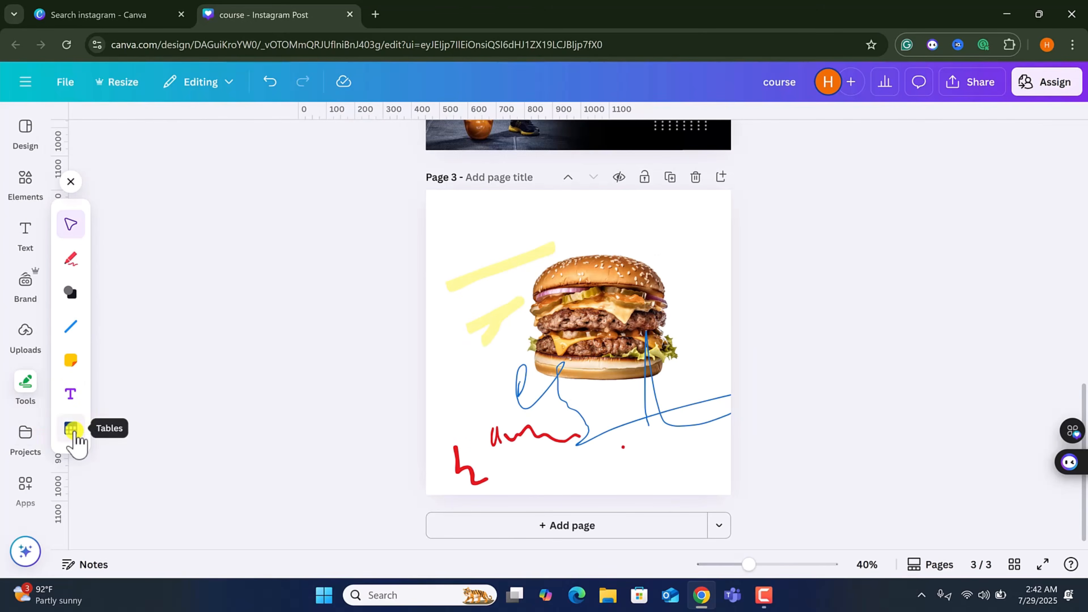
Insert a table over the burger, widen its first column, then delete the table.
left_click(72, 429)
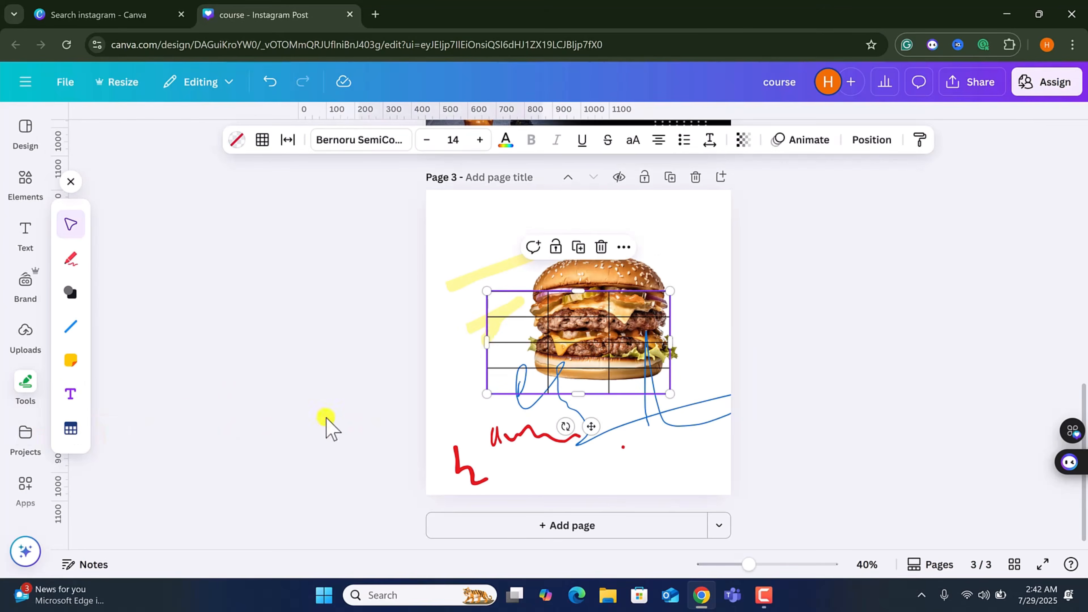
left_click_drag(608, 349, 453, 286)
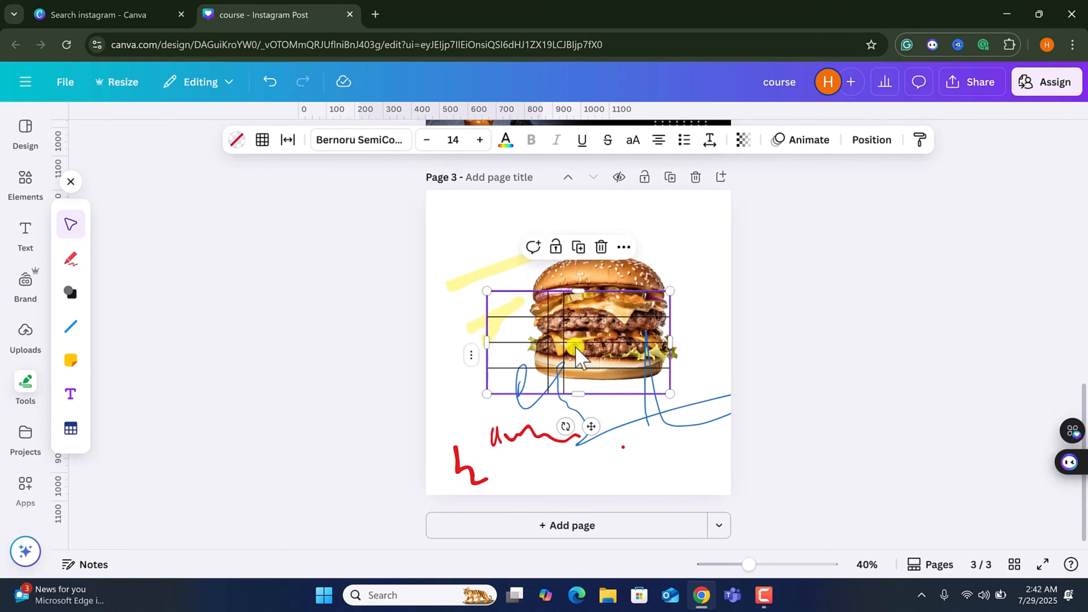
left_click(566, 335)
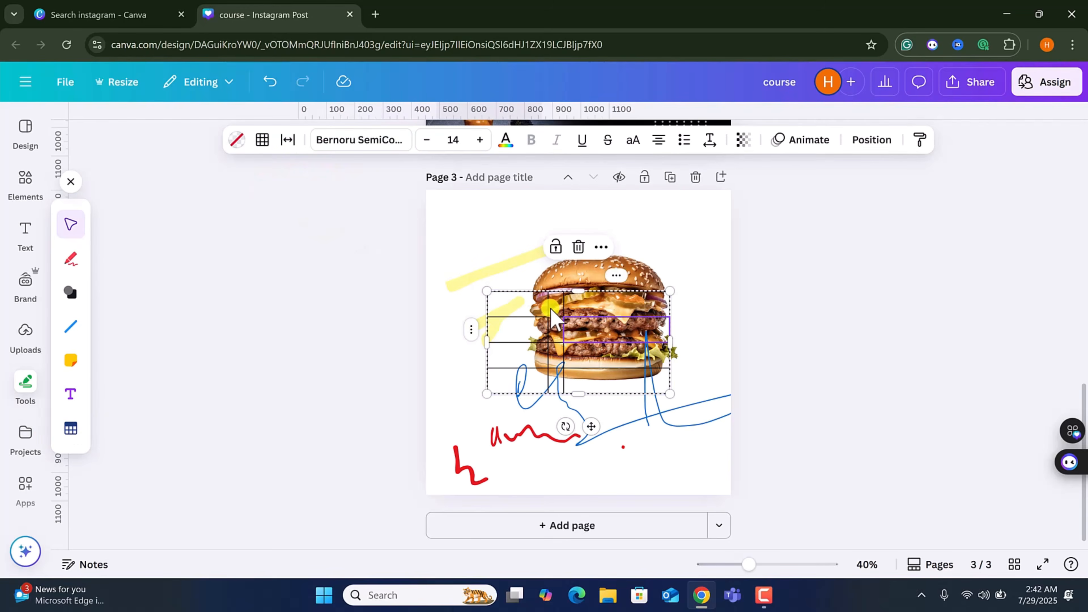
left_click_drag(480, 312, 528, 308)
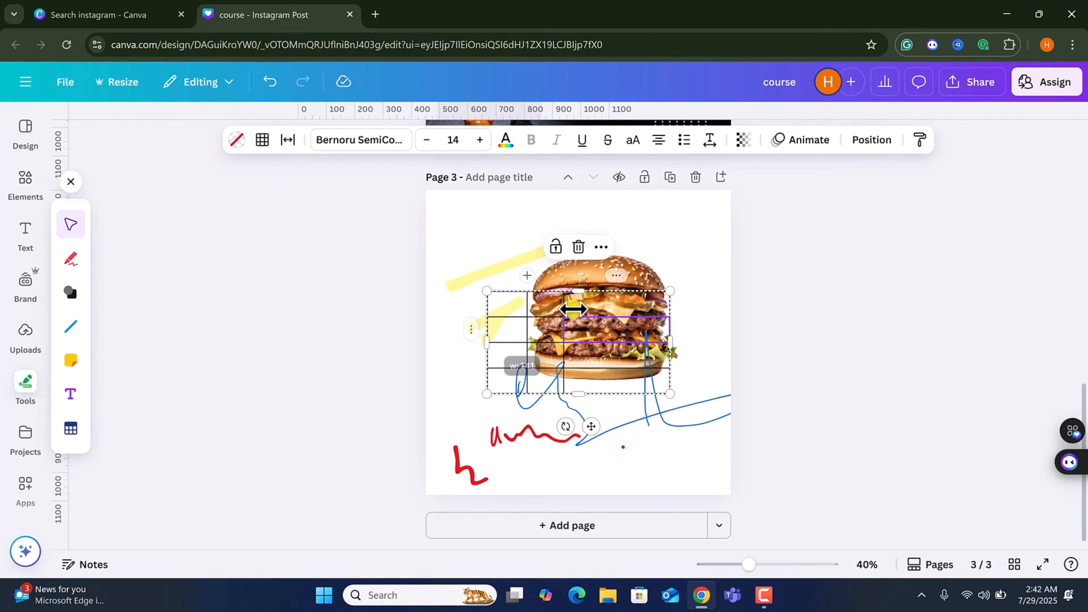
left_click(602, 247)
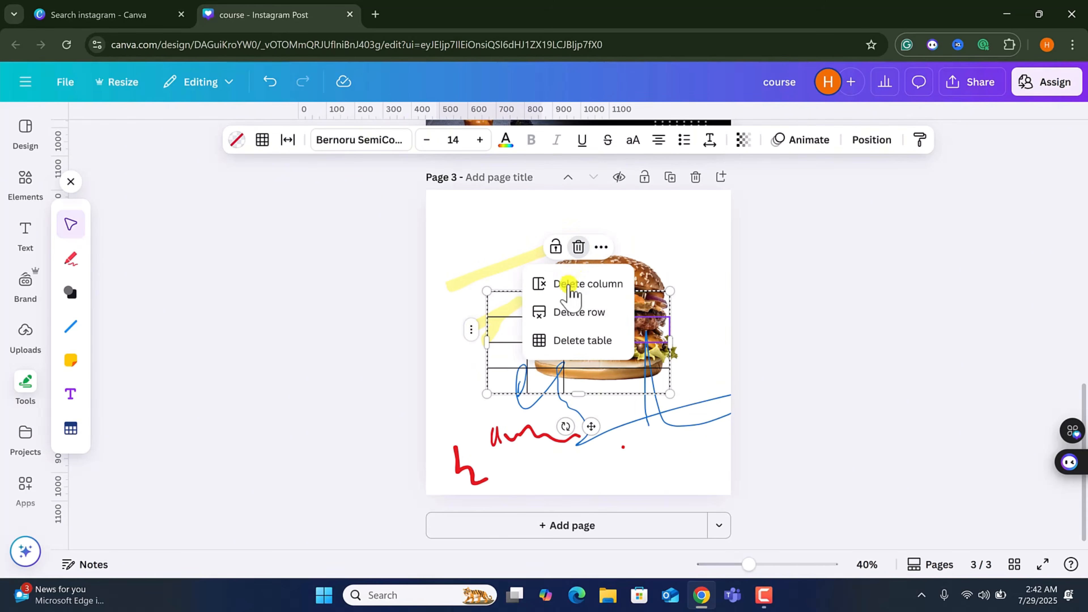
left_click(596, 352)
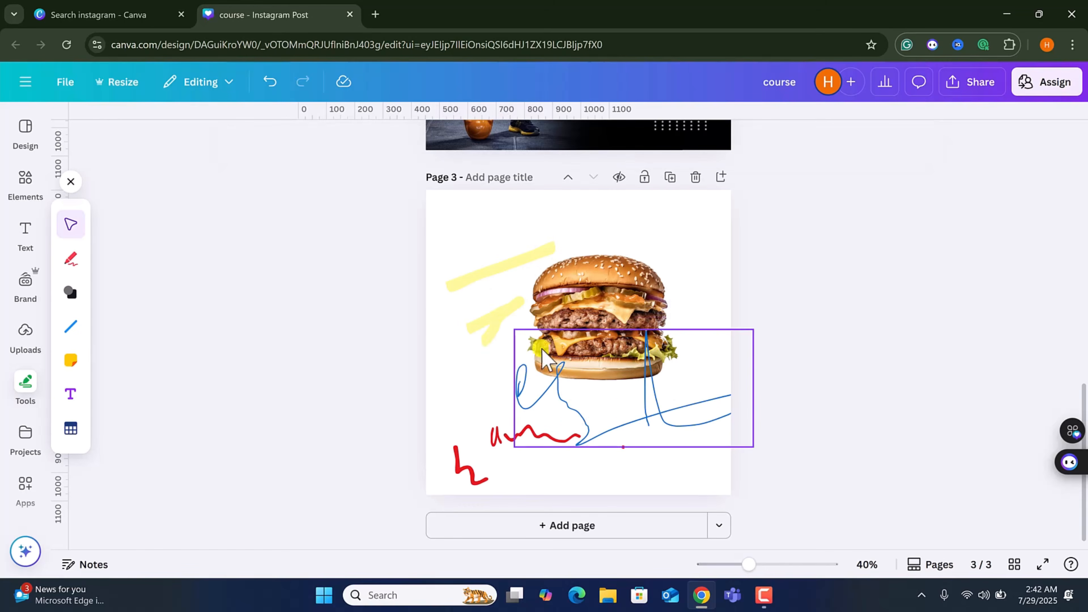
Remove the blue, yellow and red drawn strokes from page 3 by dragging them off the page.
left_click_drag(619, 409, 84, 317)
left_click_drag(478, 289, 257, 308)
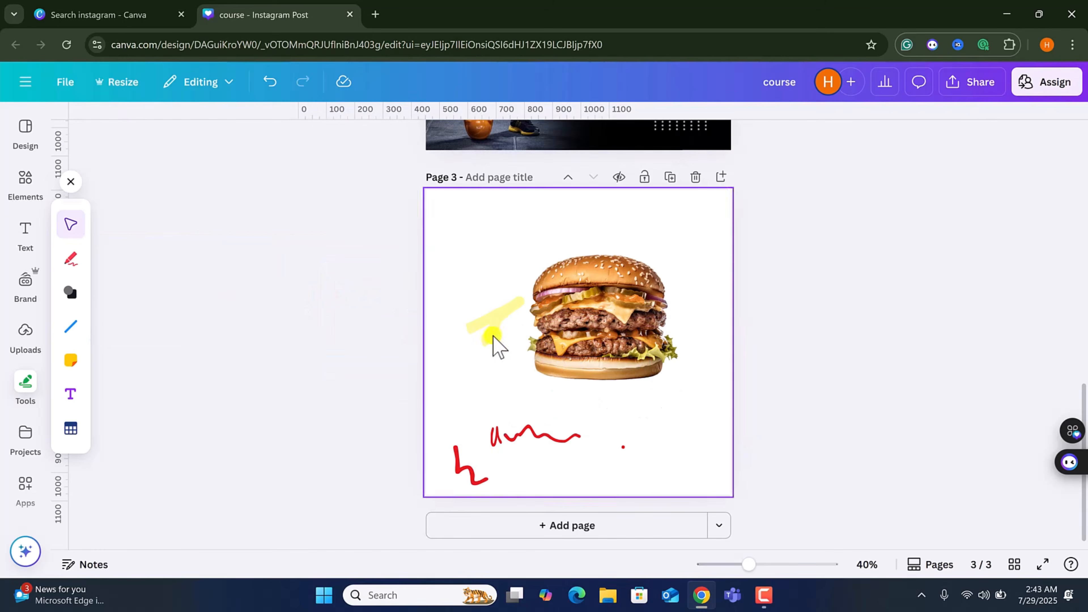
left_click_drag(522, 331, 231, 369)
left_click_drag(510, 448, 262, 446)
Browse the Projects panel's designs, folders, images and videos.
left_click(32, 443)
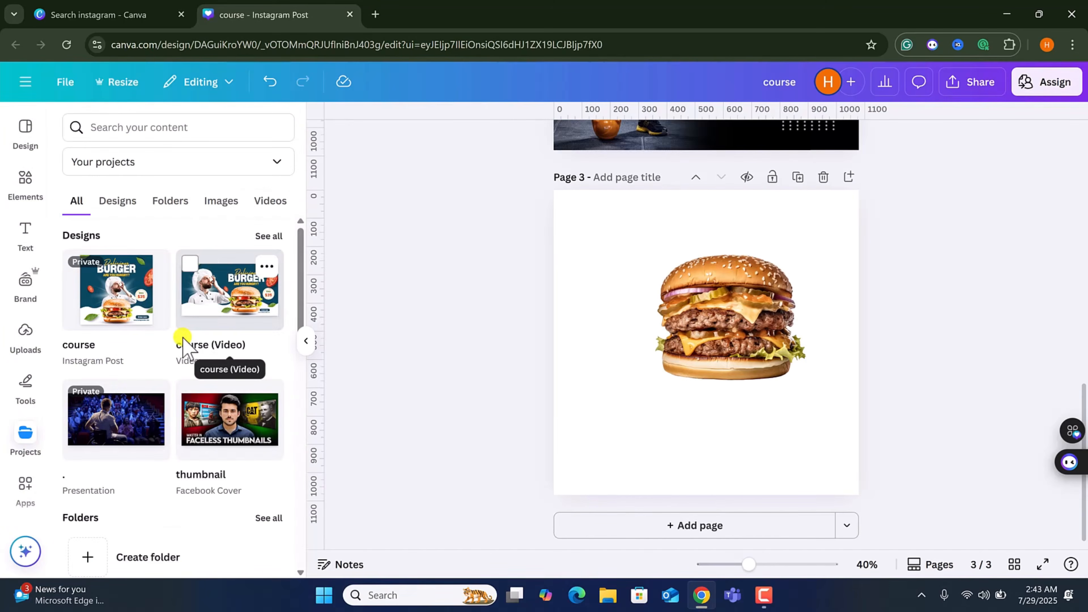
left_click(125, 207)
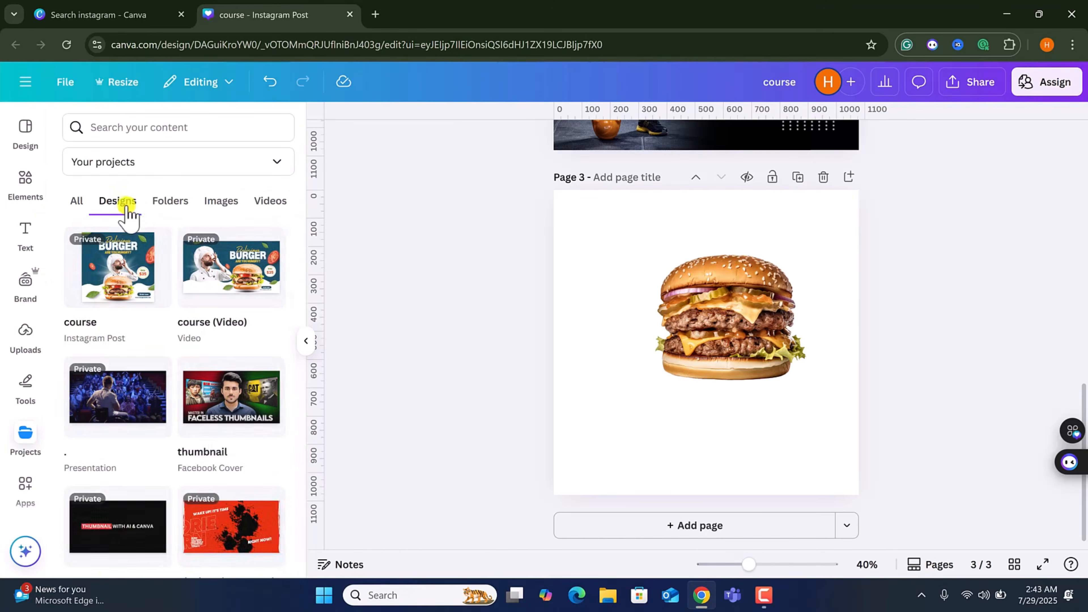
left_click(166, 208)
scroll(195, 327, "down", 10)
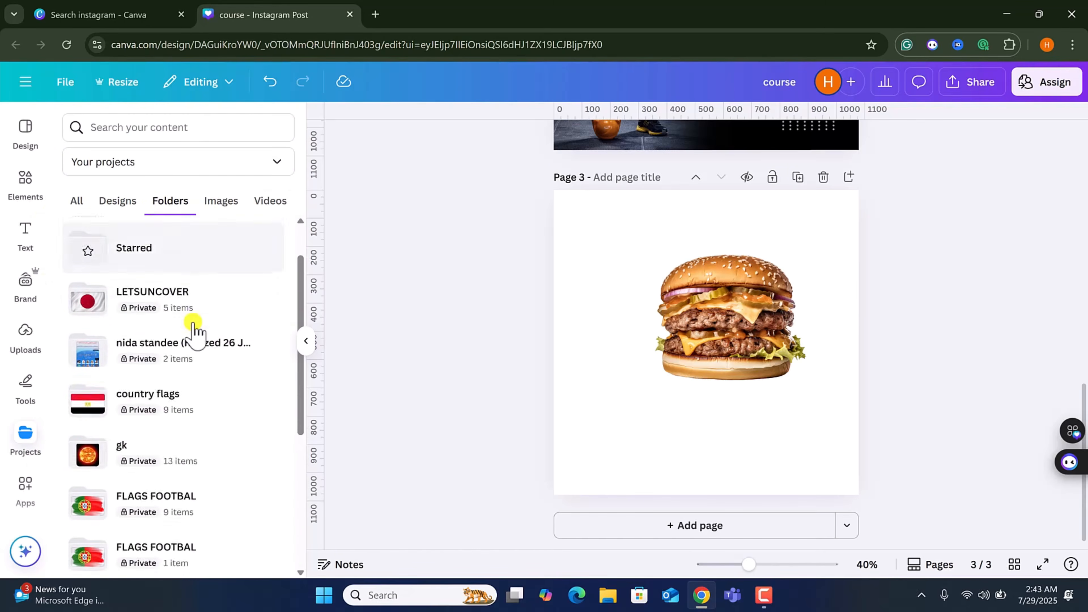
scroll(195, 327, "up", 10)
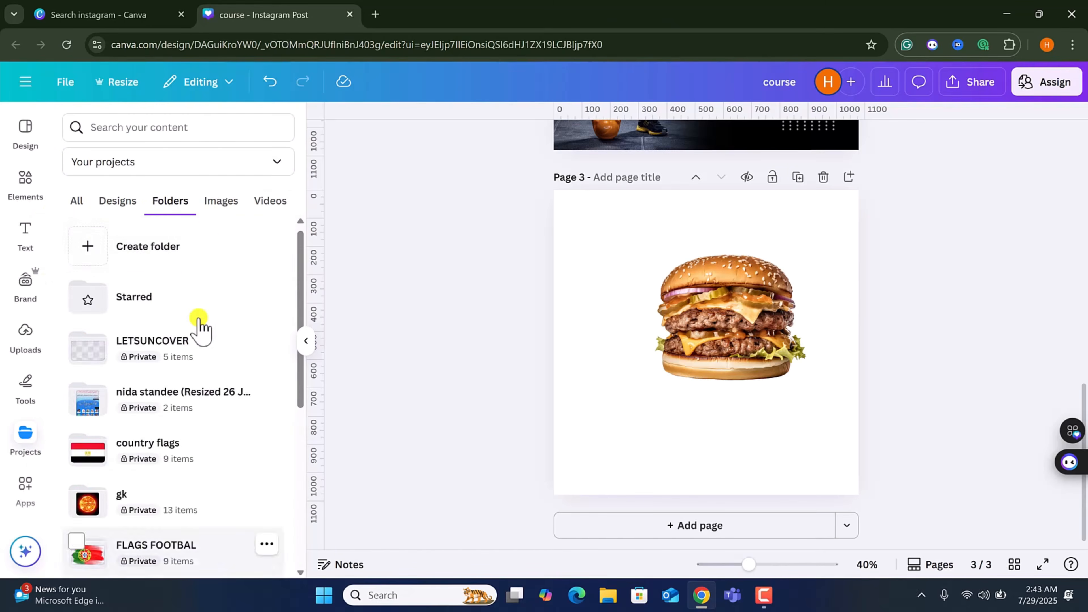
left_click(220, 205)
left_click(271, 202)
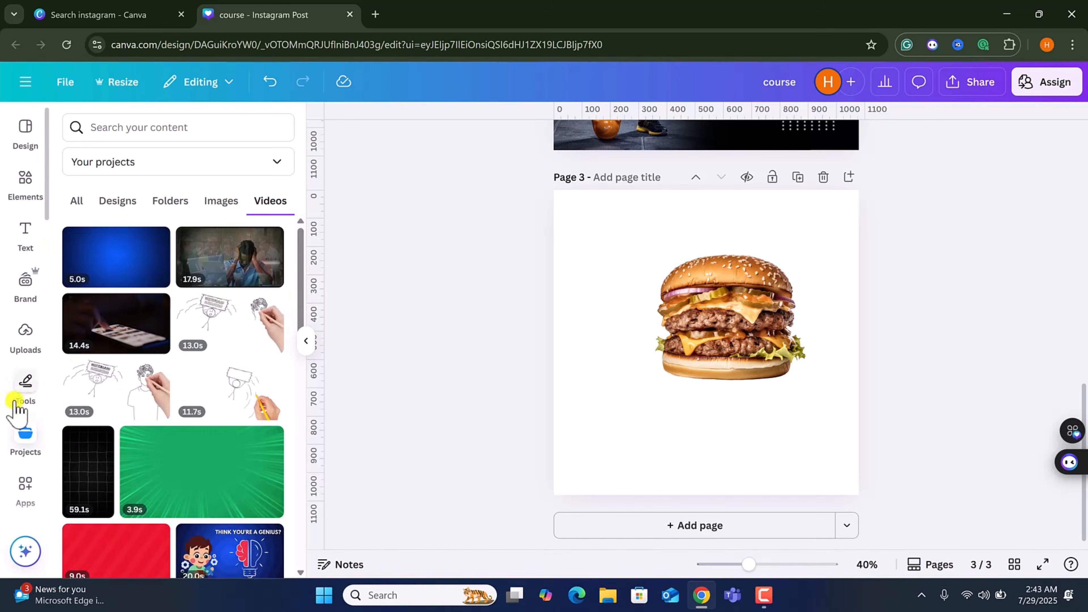
Browse the Apps panel's featured, popular, AI generation and audio apps.
left_click(27, 487)
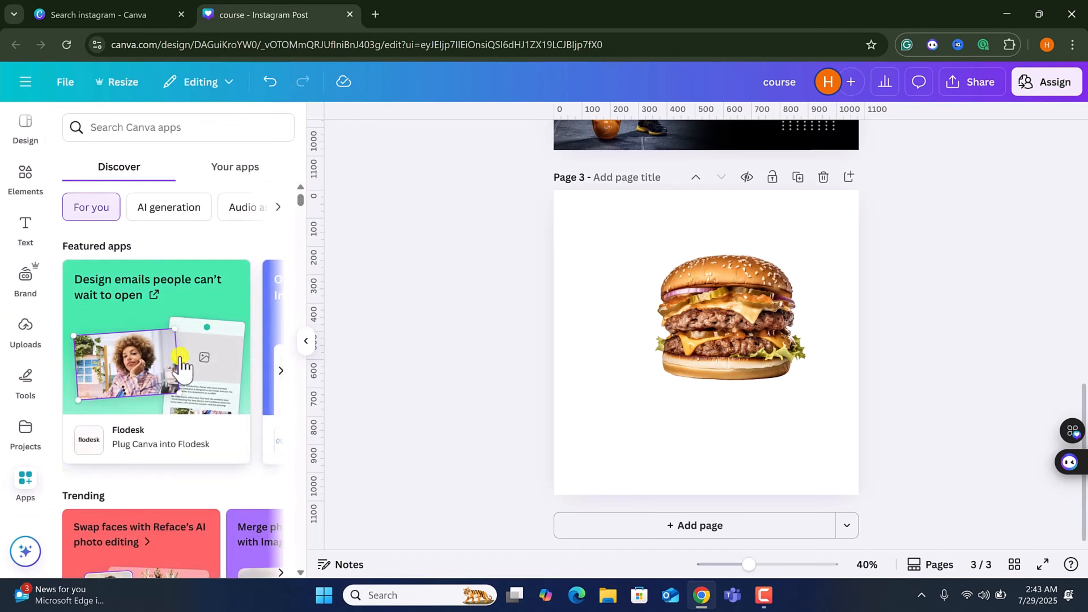
scroll(180, 364, "down", 10)
scroll(180, 364, "up", 2)
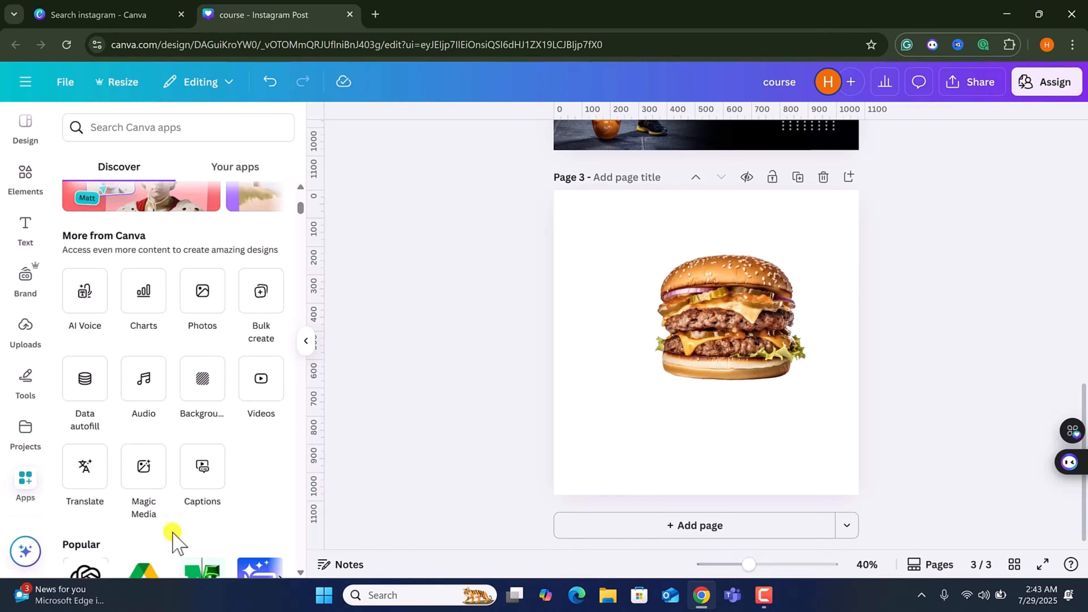
scroll(185, 441, "down", 3)
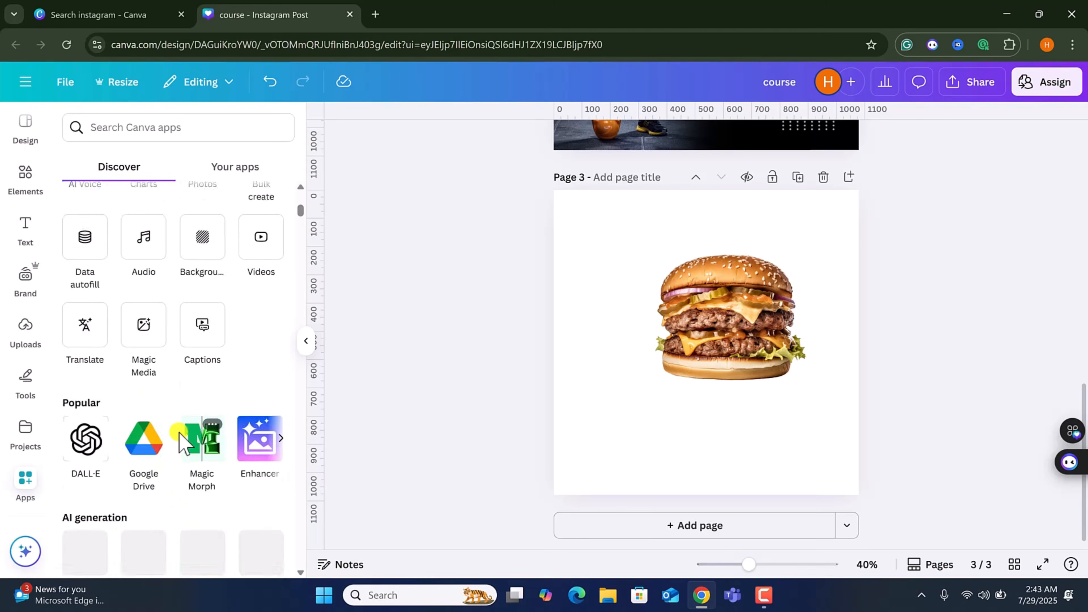
scroll(182, 437, "down", 3)
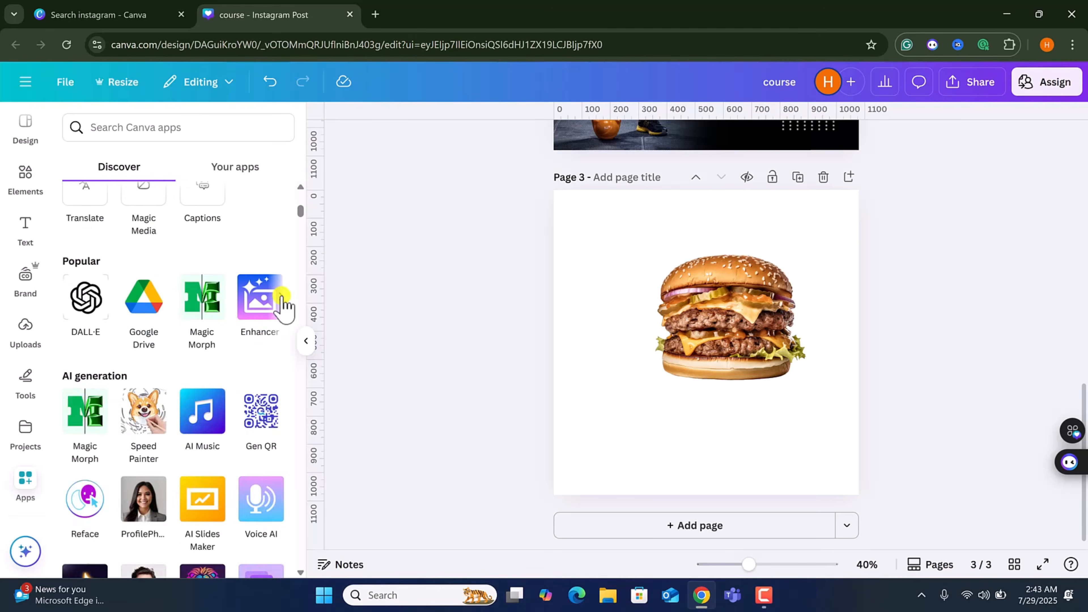
scroll(278, 317, "down", 10)
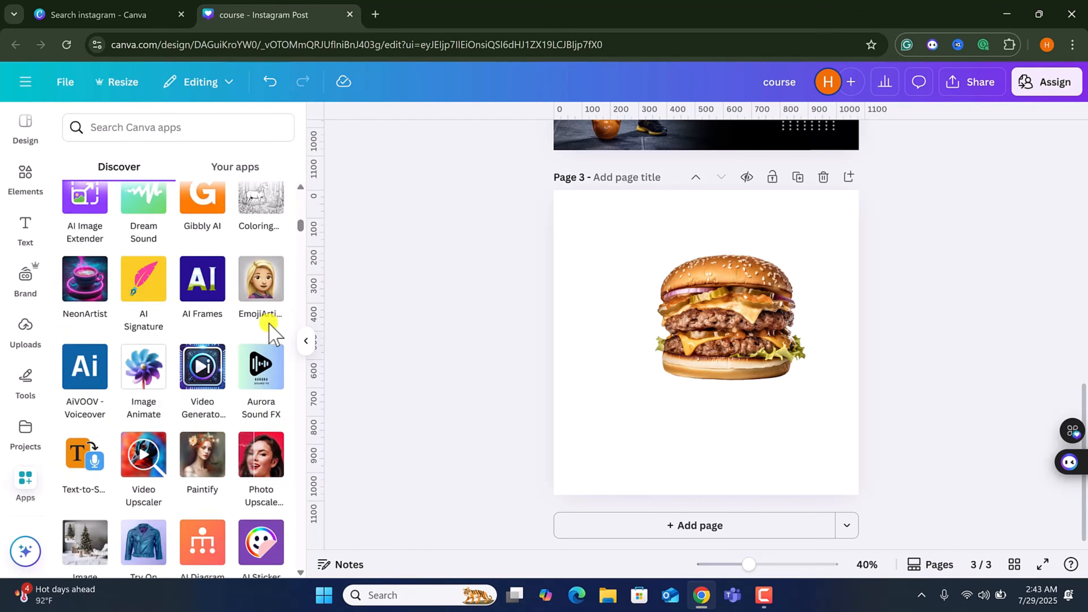
scroll(269, 332, "down", 15)
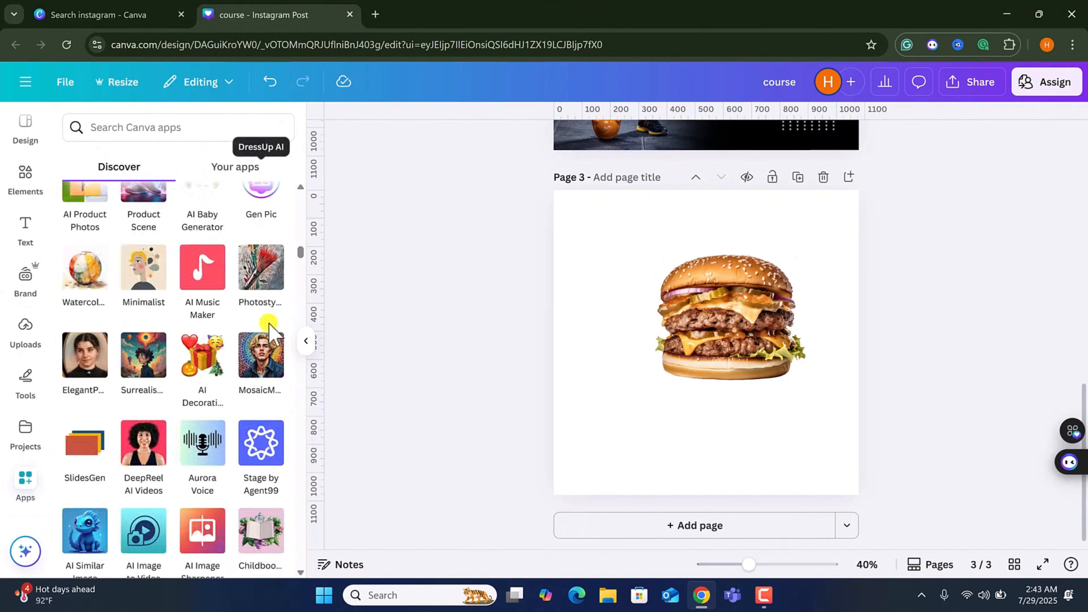
scroll(269, 332, "down", 15)
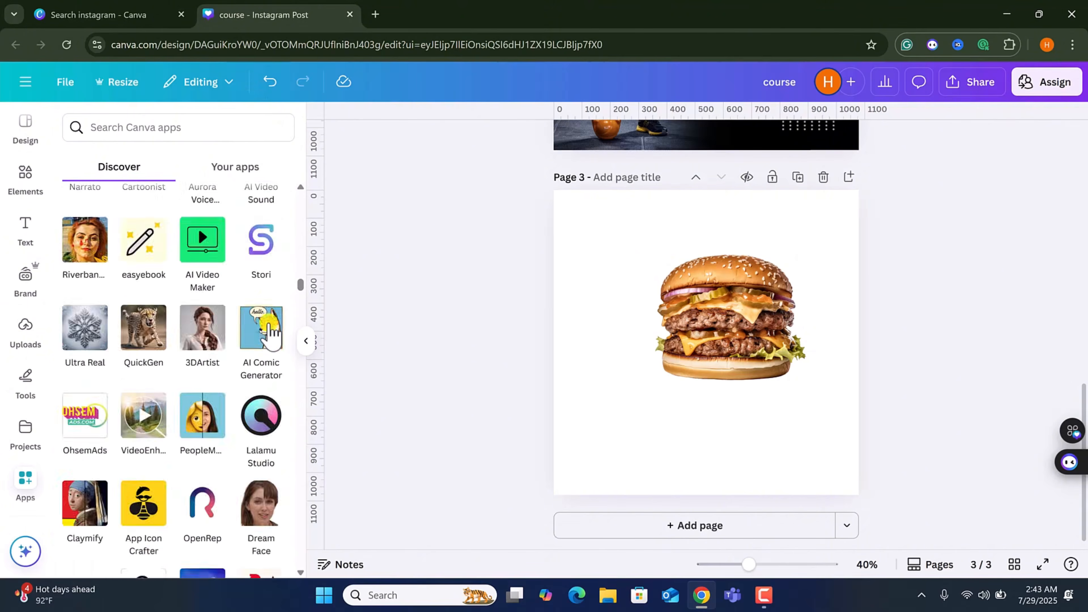
scroll(270, 332, "down", 5)
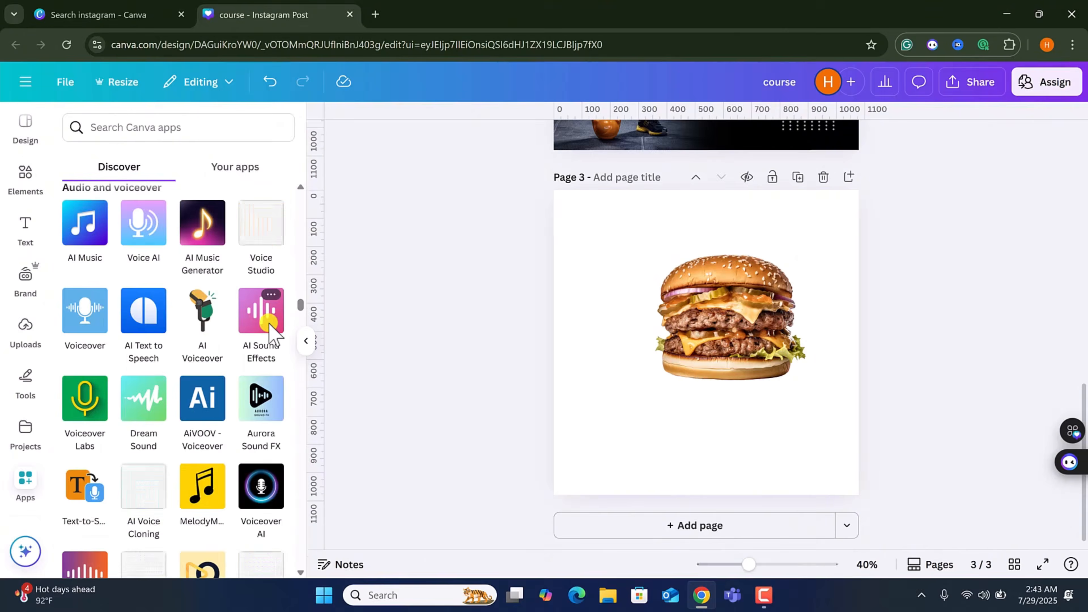
scroll(269, 332, "down", 20)
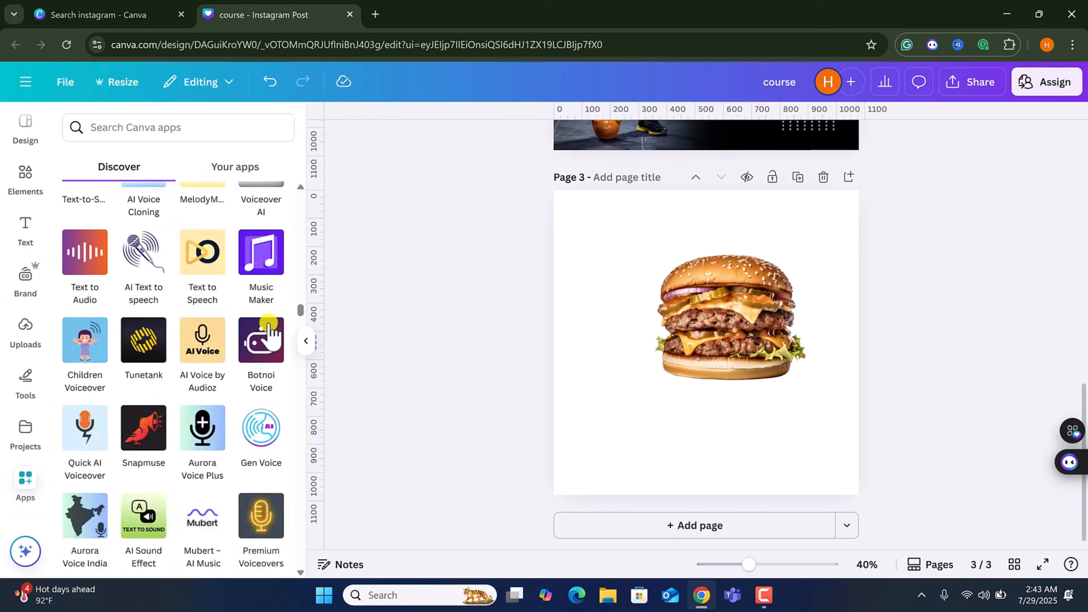
scroll(24, 411, "down", 5)
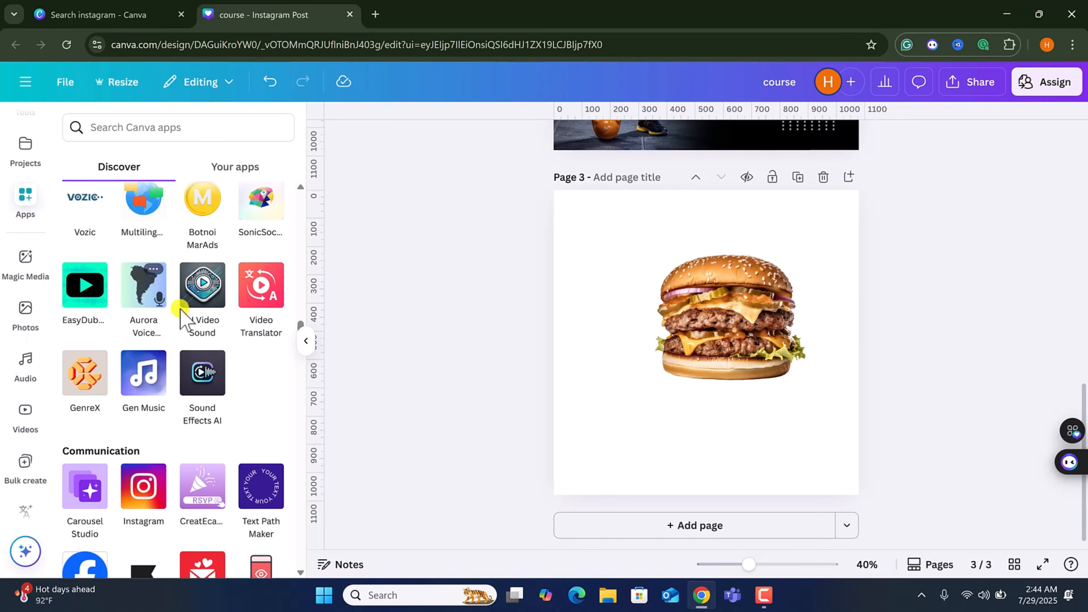
scroll(180, 317, "down", 5)
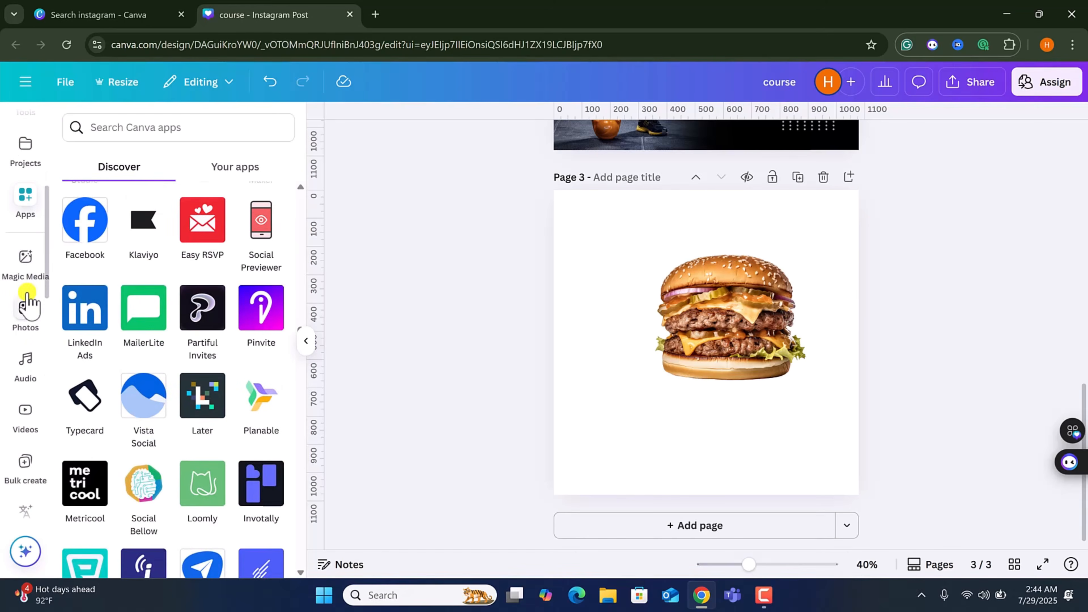
scroll(31, 338, "up", 1)
scroll(36, 316, "down", 1)
Generate images in Magic Media from the prompt "burger is burning".
left_click(25, 259)
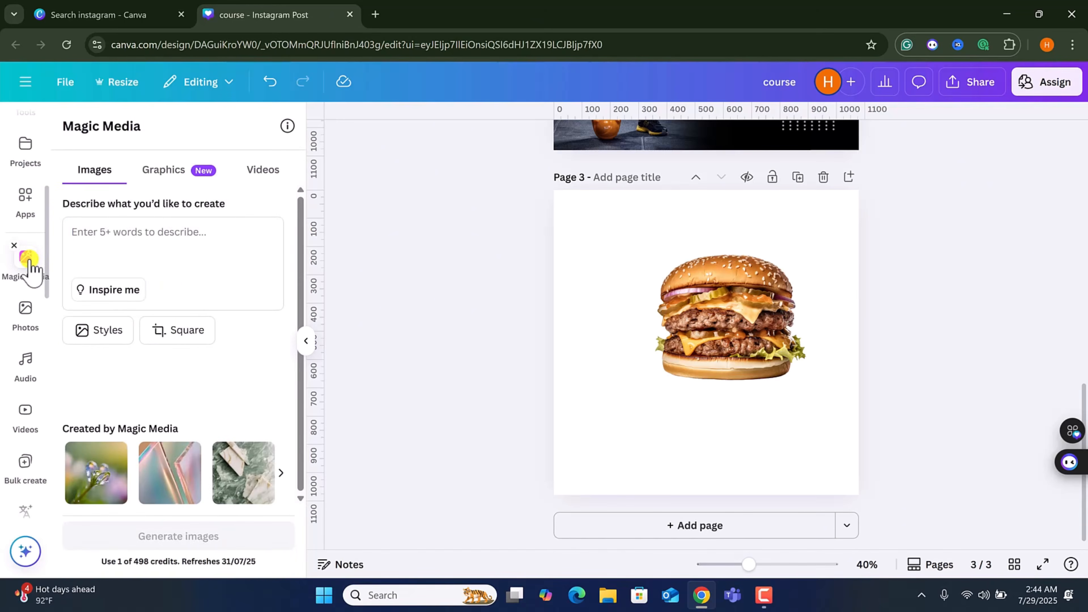
left_click(167, 239)
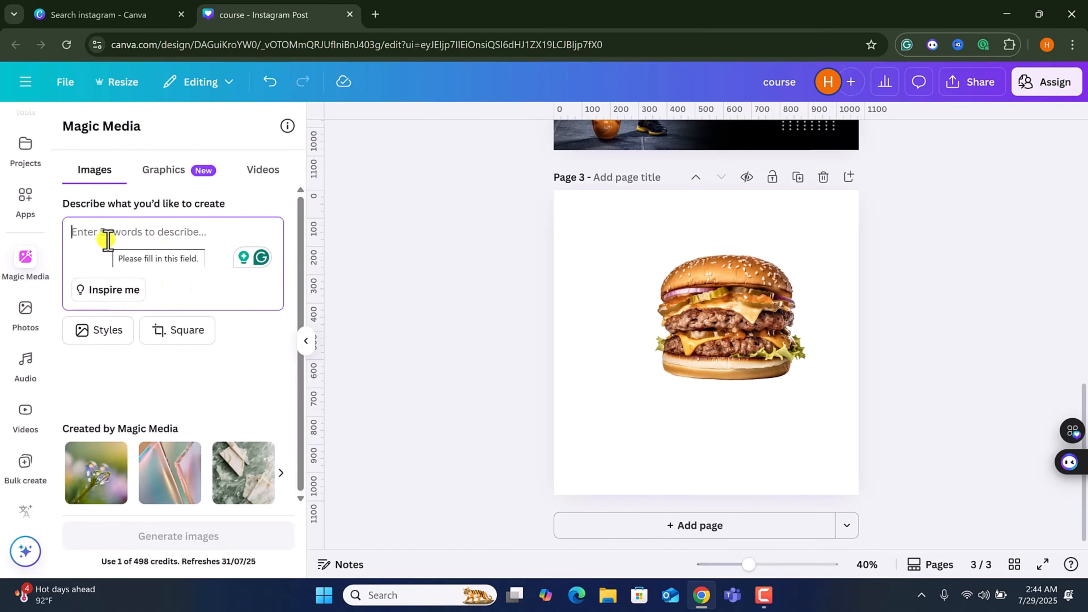
type("burger is burning")
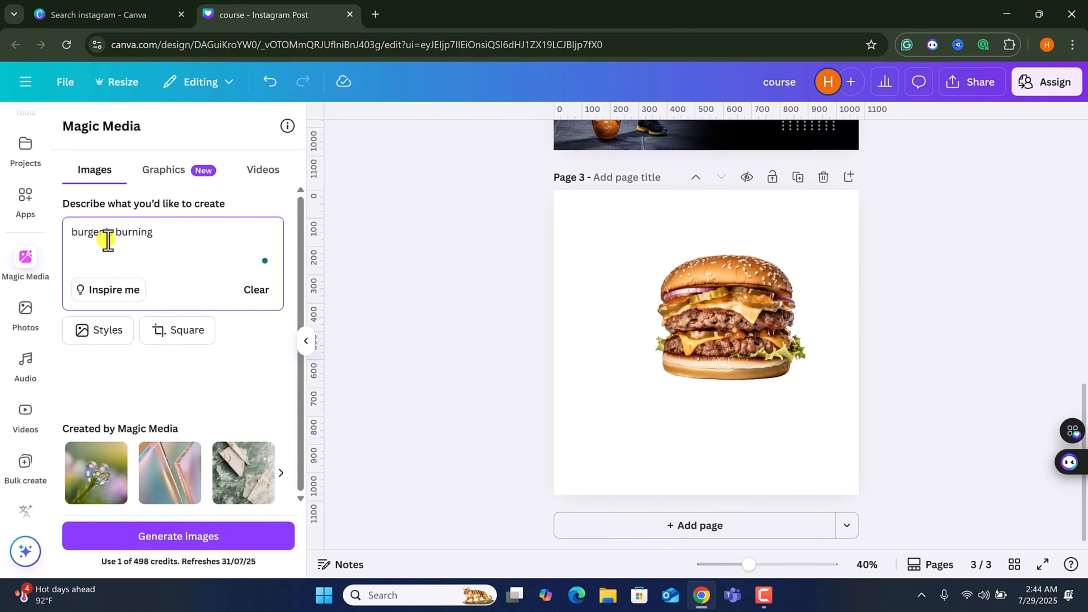
key("Return")
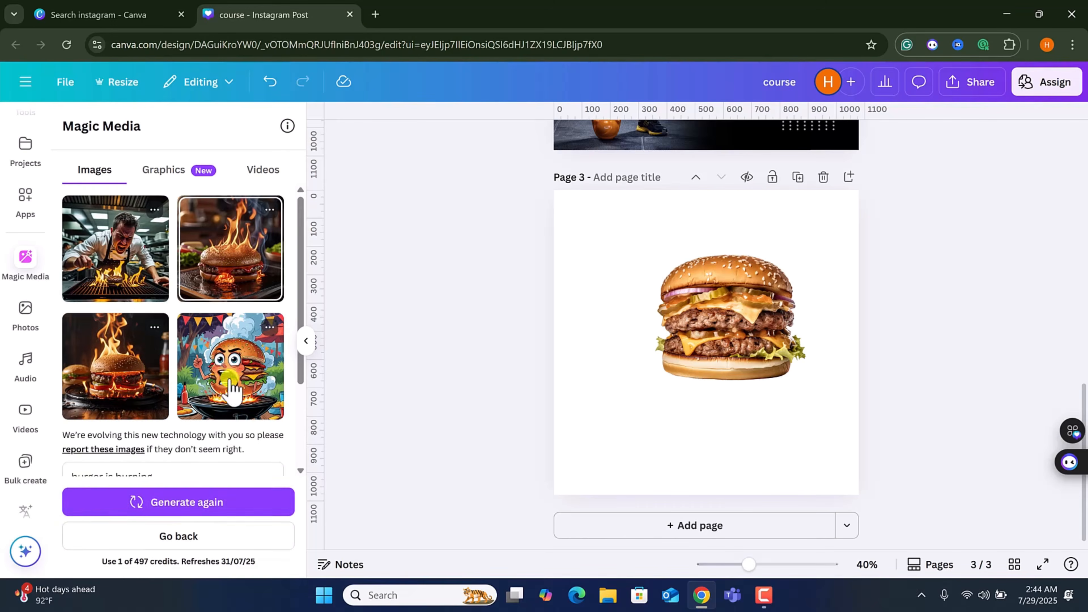
scroll(192, 475, "down", 2)
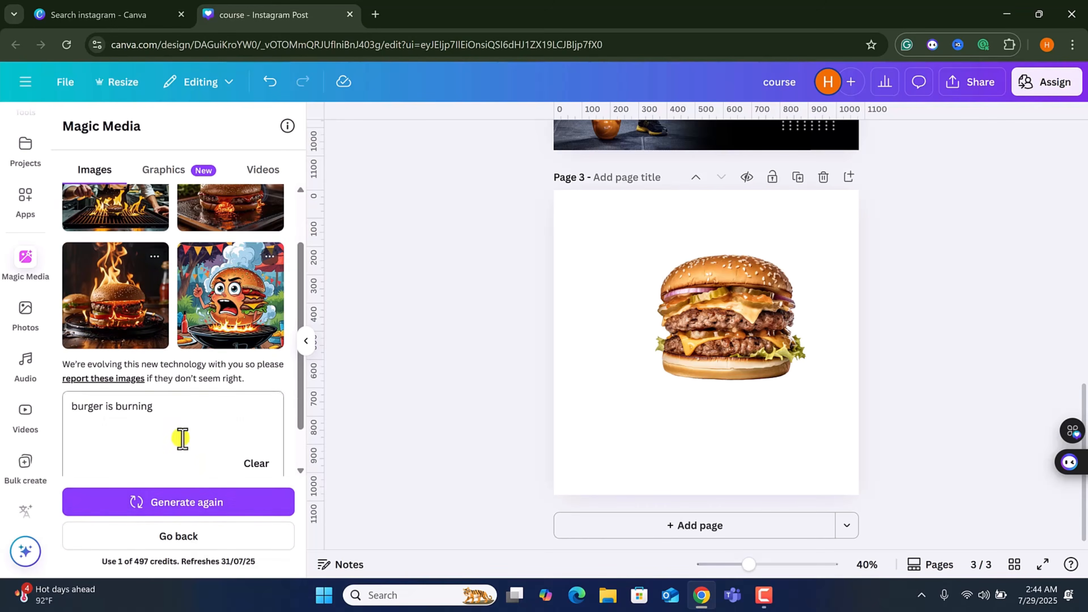
Place the flaming burger image from the generated results onto page 3.
scroll(227, 287, "up", 2)
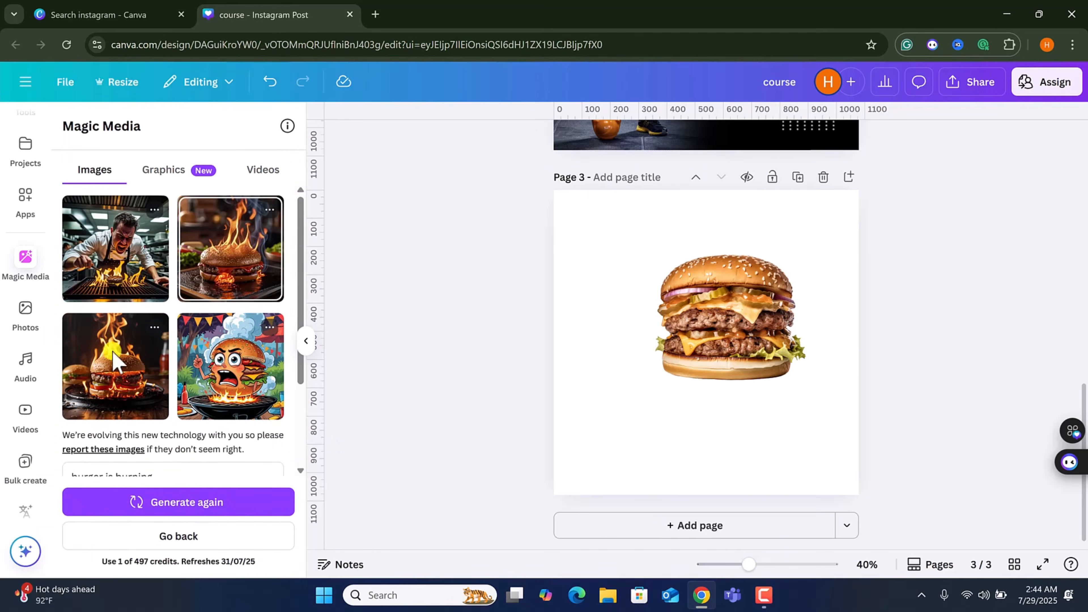
left_click_drag(228, 261, 680, 356)
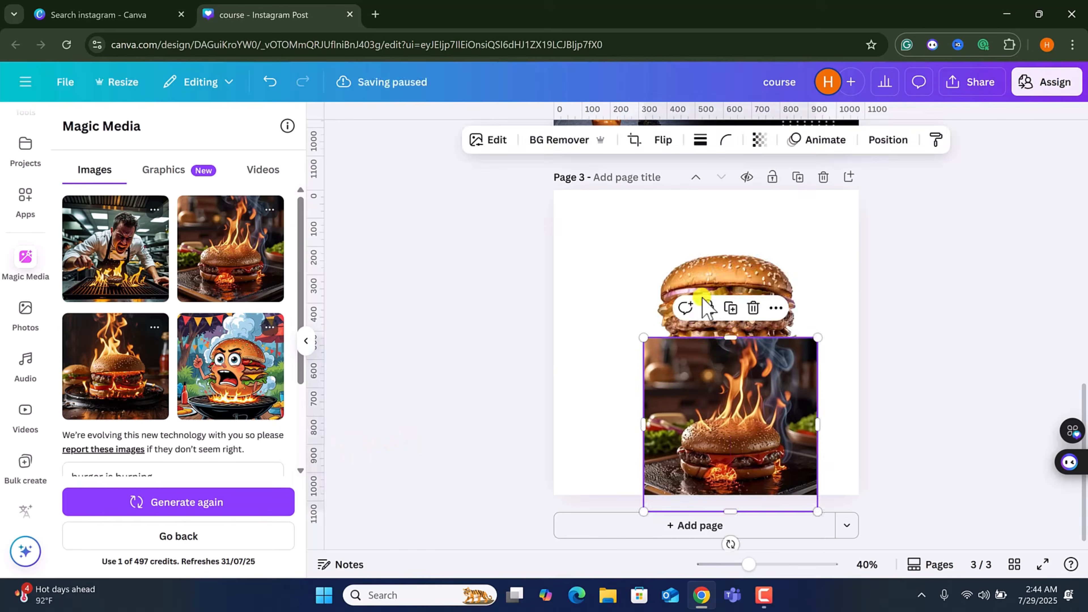
scroll(126, 373, "down", 3)
left_click(157, 360)
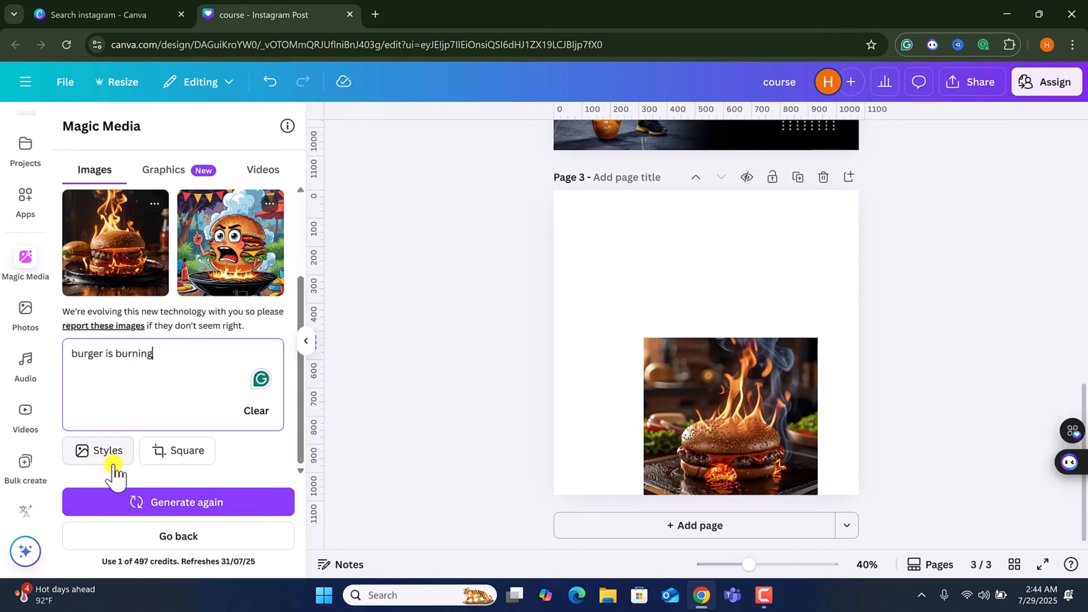
Browse Magic Media's image styles, the aspect ratio option, and the Graphics and Videos tabs.
left_click(105, 463)
scroll(175, 445, "down", 7)
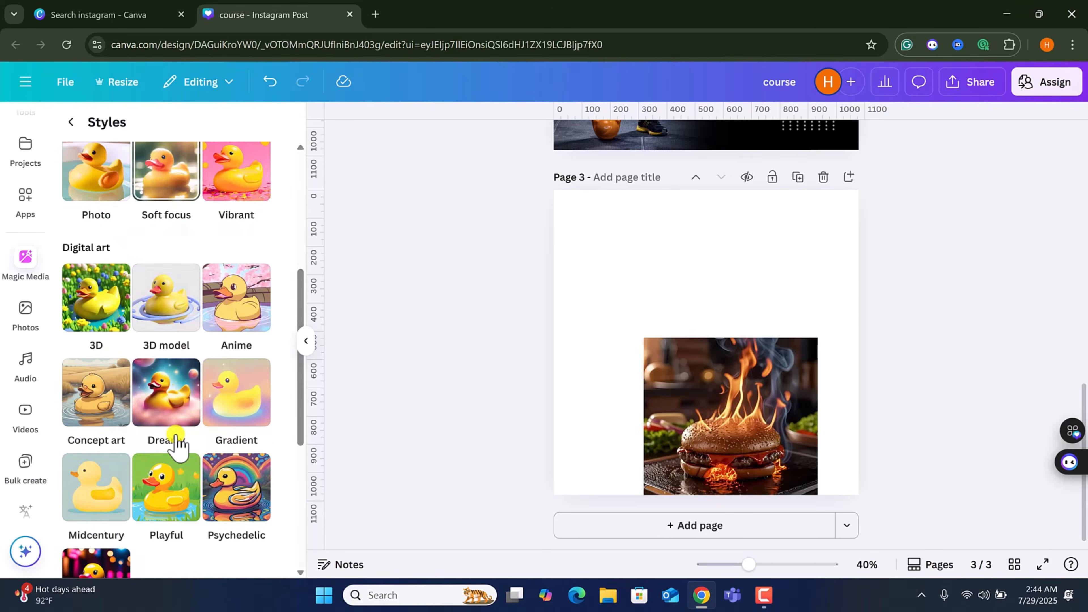
scroll(179, 444, "down", 5)
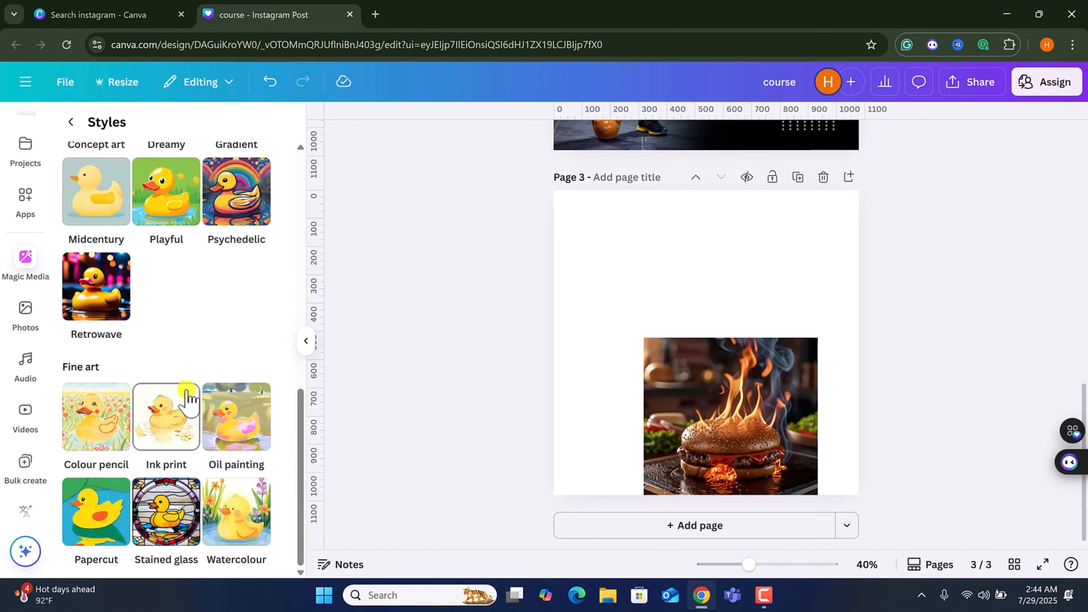
left_click(68, 120)
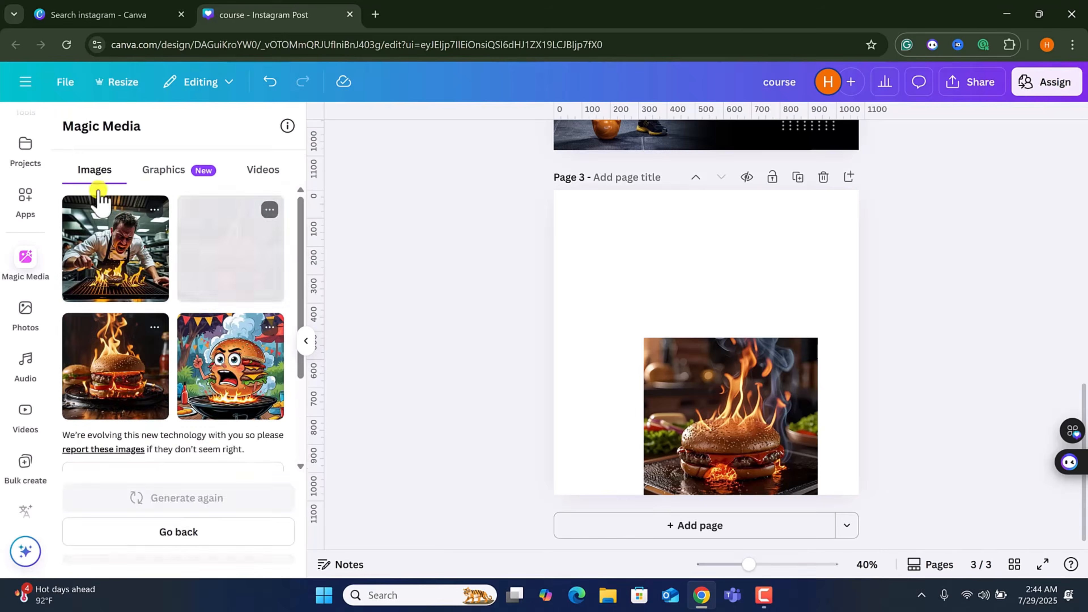
scroll(172, 429, "down", 3)
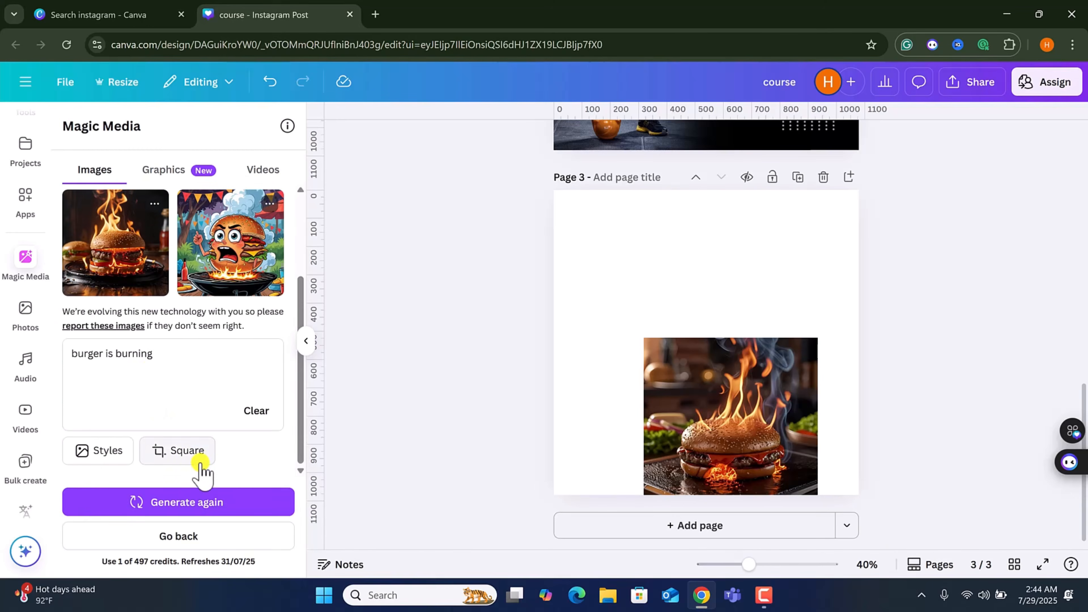
left_click(189, 456)
left_click(72, 123)
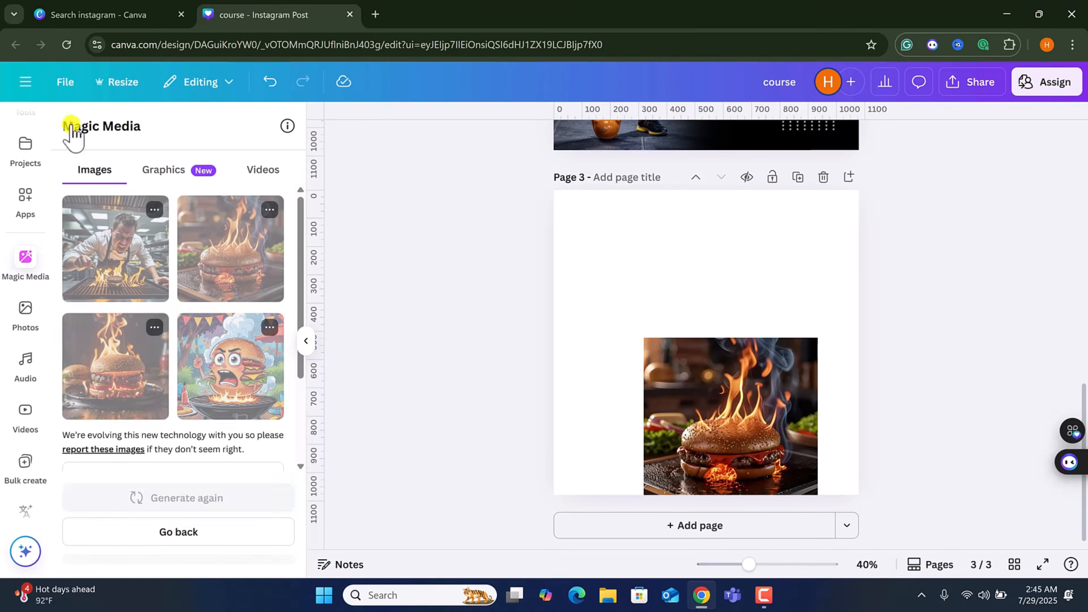
left_click(167, 171)
left_click(257, 171)
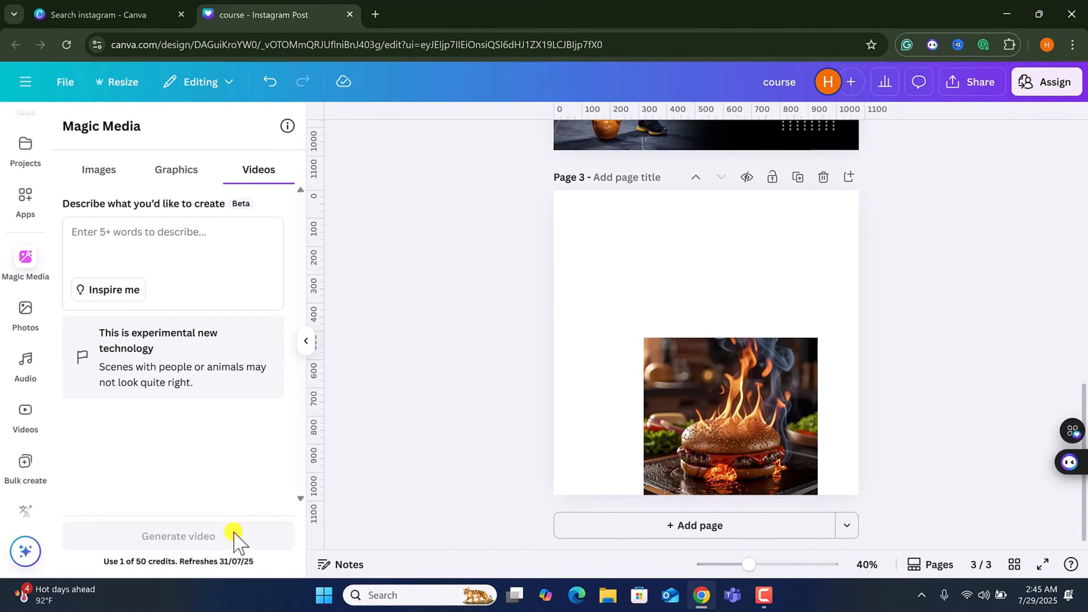
Browse the Photos, Audio and Videos panels.
left_click(27, 312)
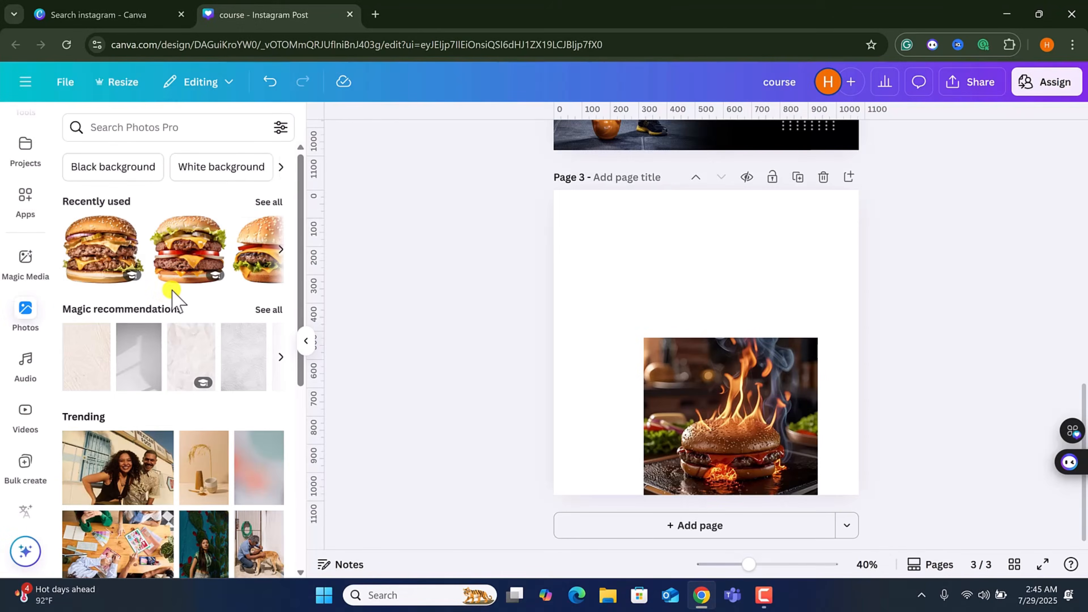
scroll(173, 296, "down", 10)
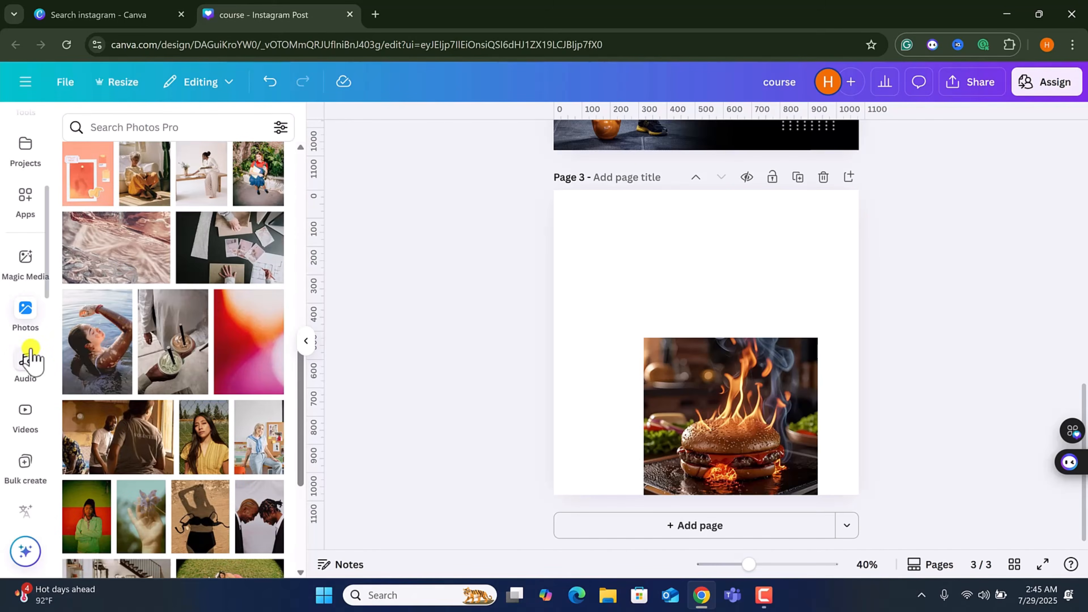
left_click(29, 357)
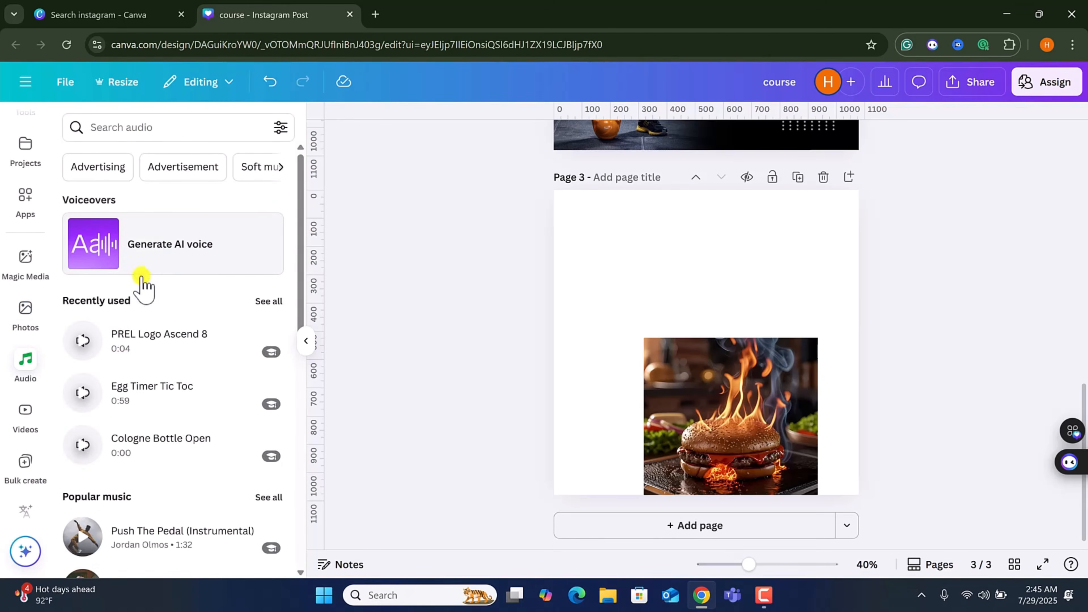
left_click(18, 413)
scroll(175, 289, "down", 6)
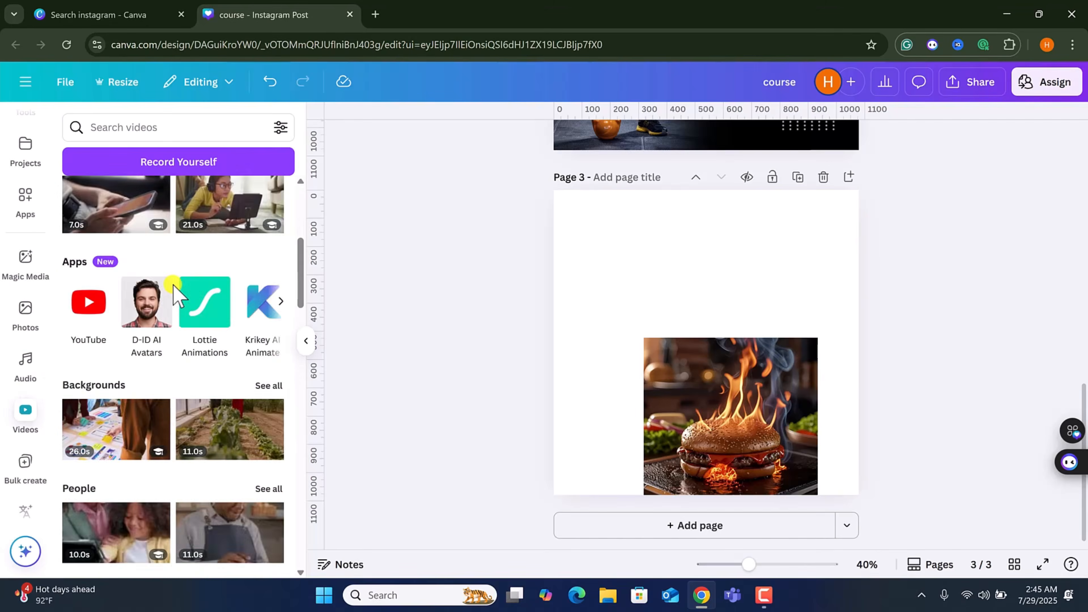
scroll(175, 289, "down", 10)
scroll(176, 293, "up", 10)
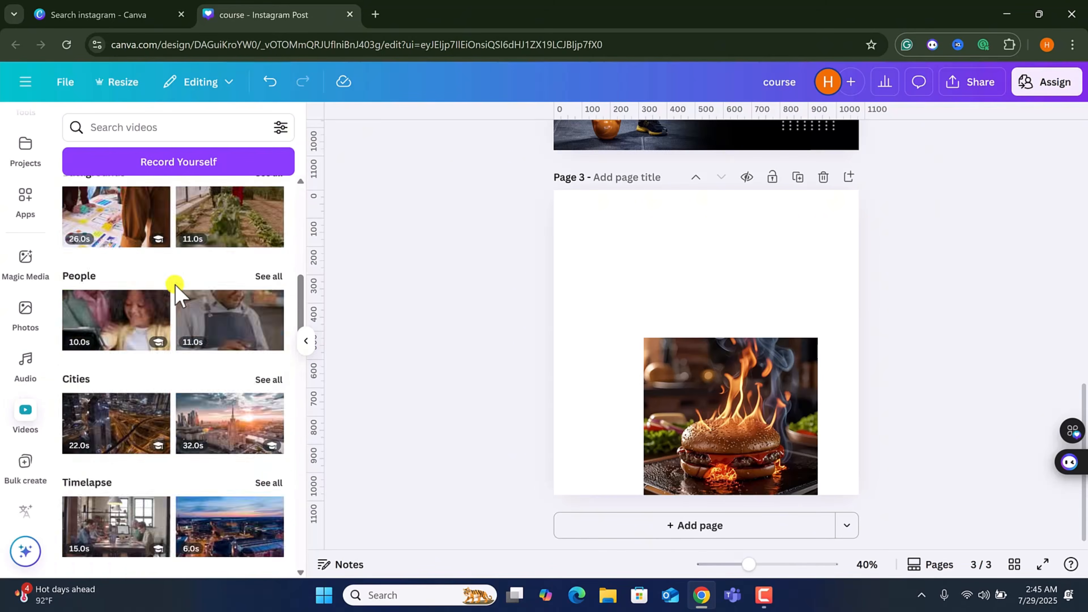
scroll(175, 286, "up", 8)
scroll(27, 385, "down", 3)
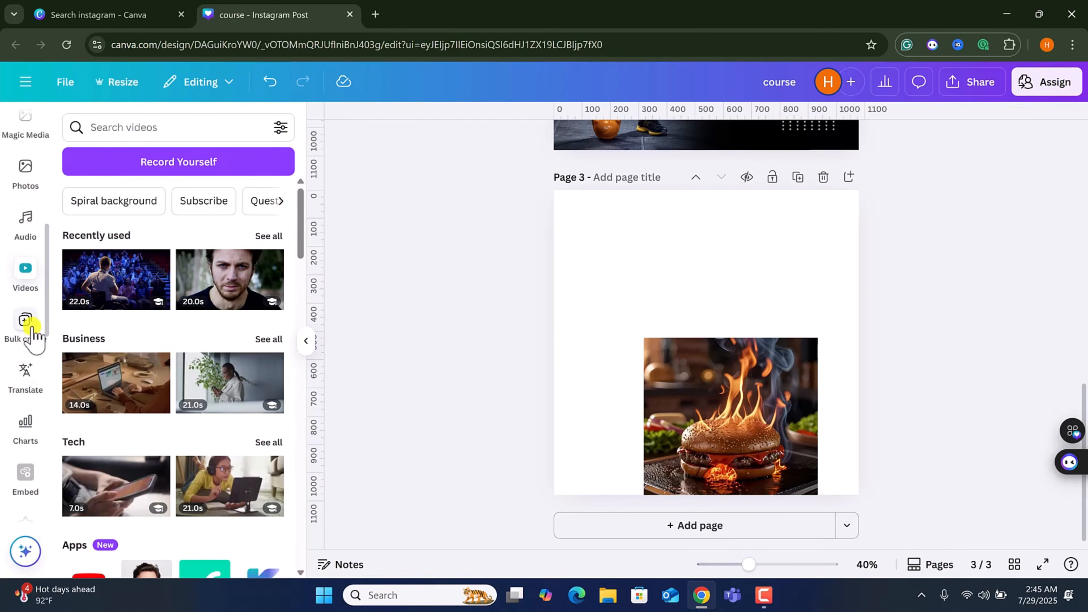
Move the flaming burger image to page 3's top-left corner.
left_click(681, 429)
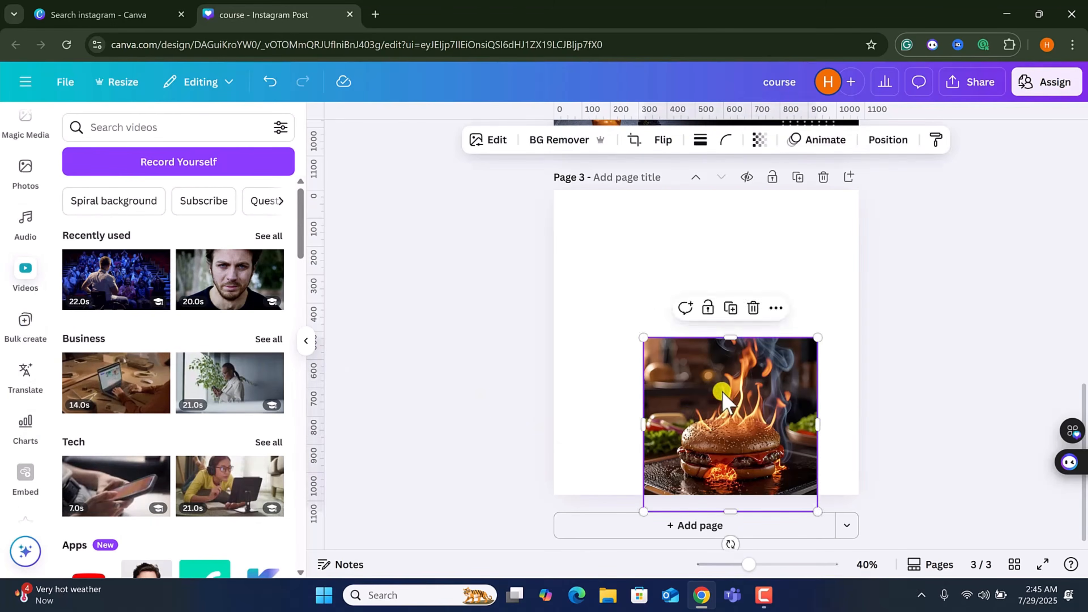
left_click_drag(730, 414, 644, 272)
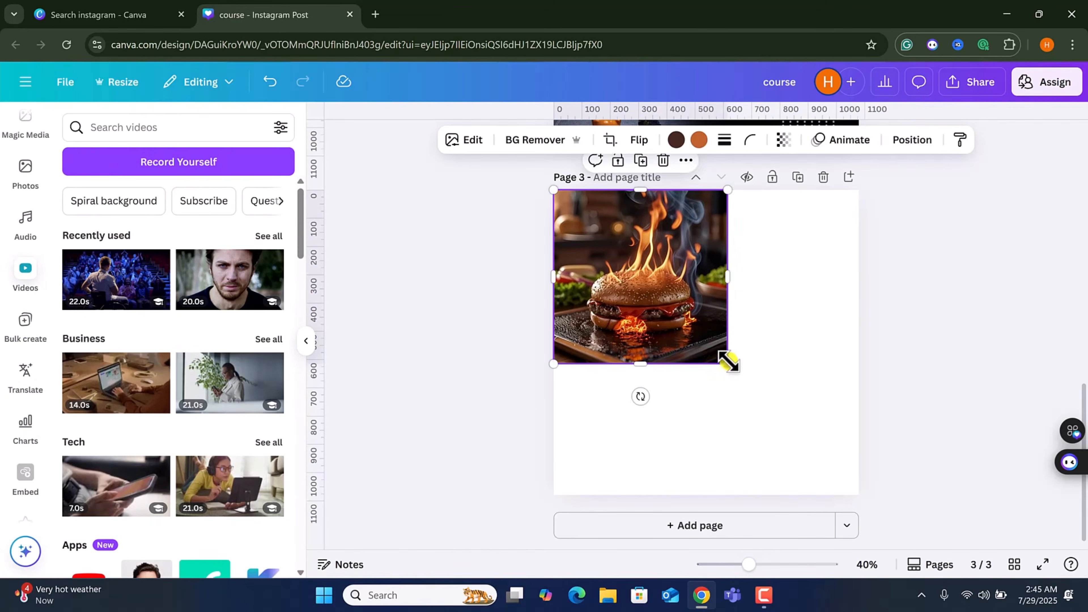
Add a text box reading "canva" to page 3.
left_click_drag(728, 361, 780, 418)
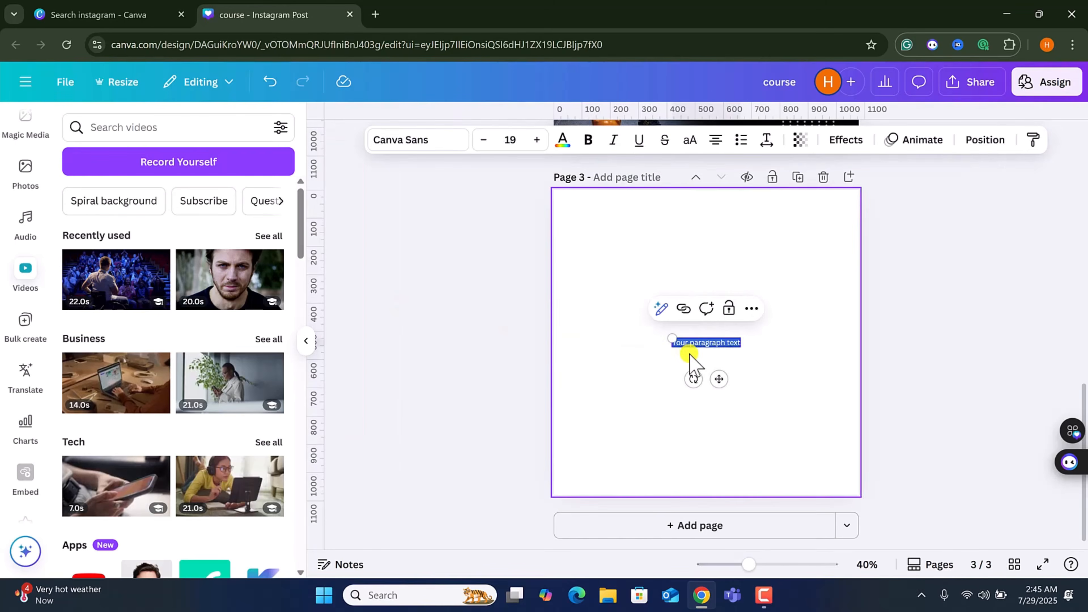
type("canva")
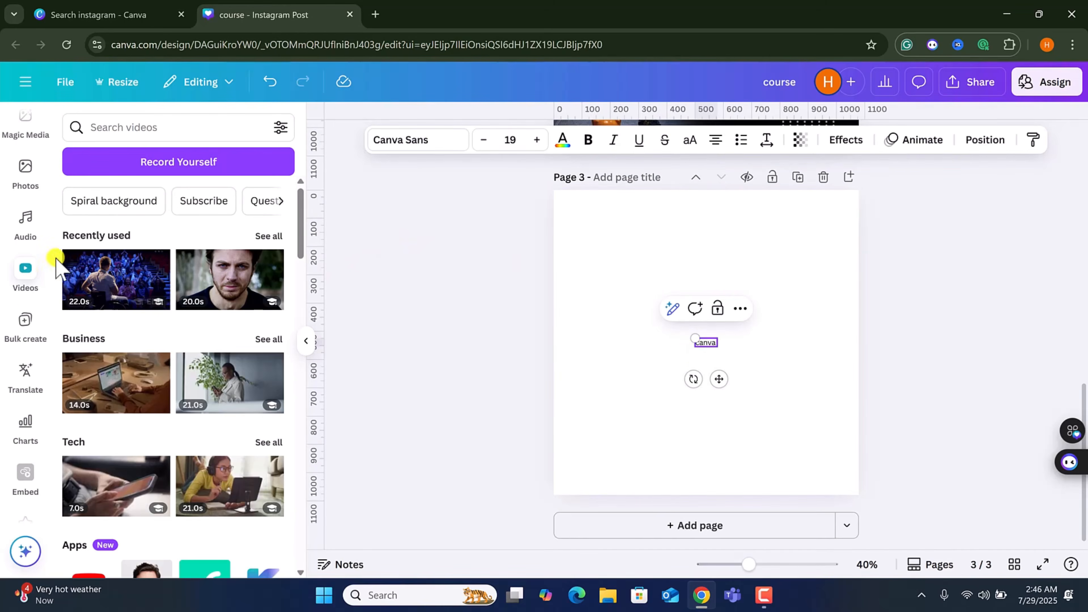
Start Bulk create and enter data manually: Name entries 1 and 2, Email entries canva and a first name.
left_click(24, 325)
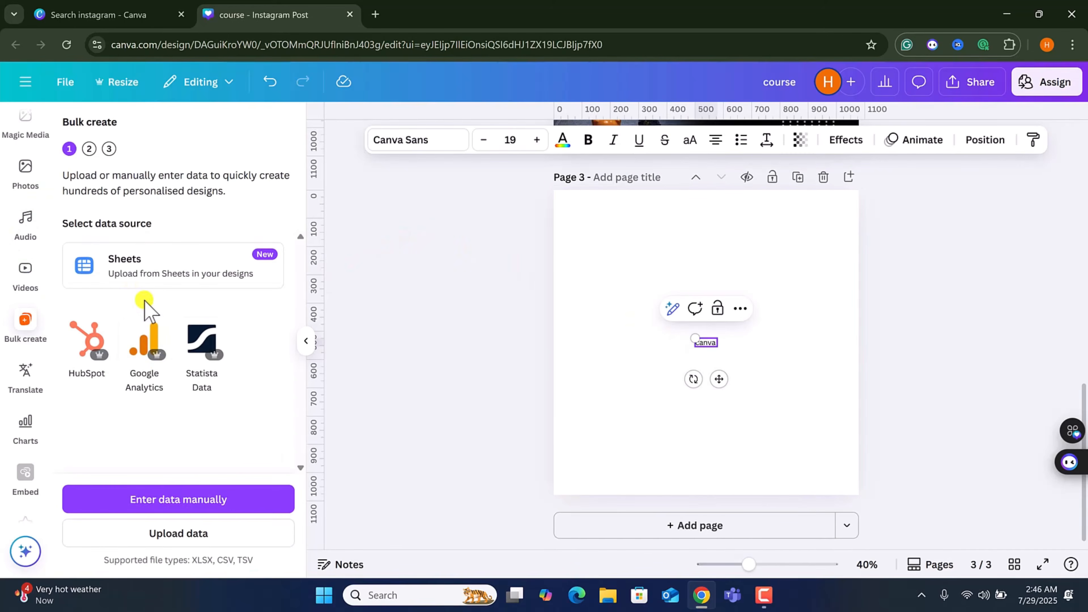
left_click(202, 500)
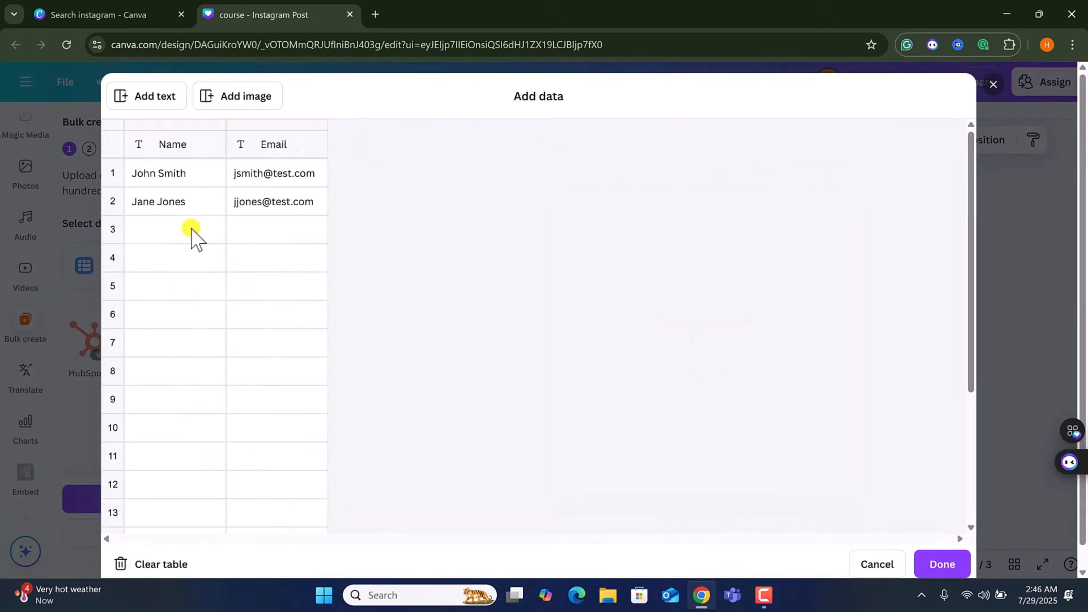
left_click(177, 169)
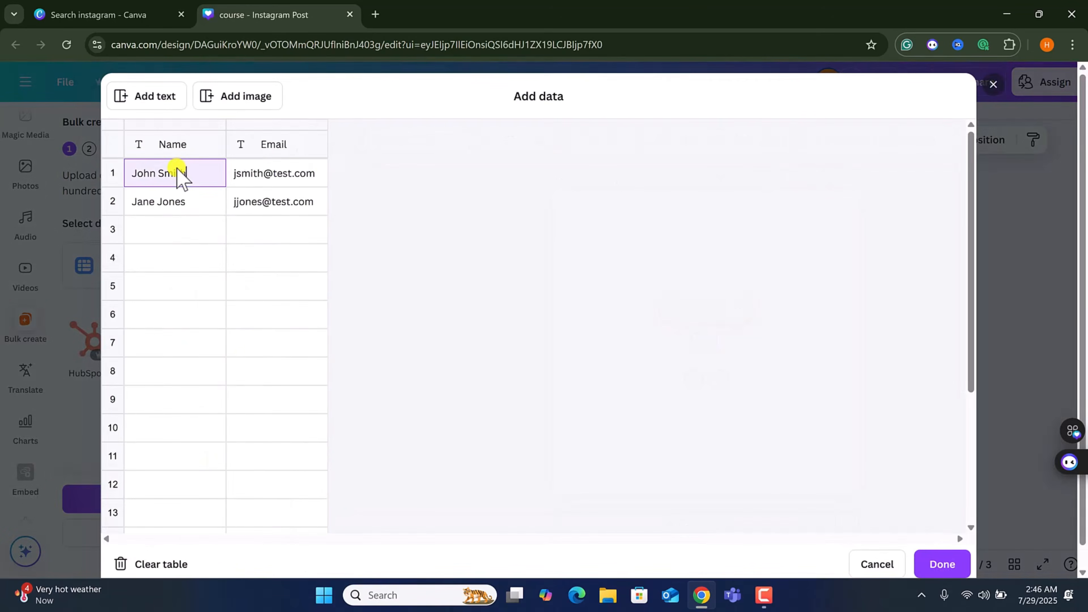
key("Tab")
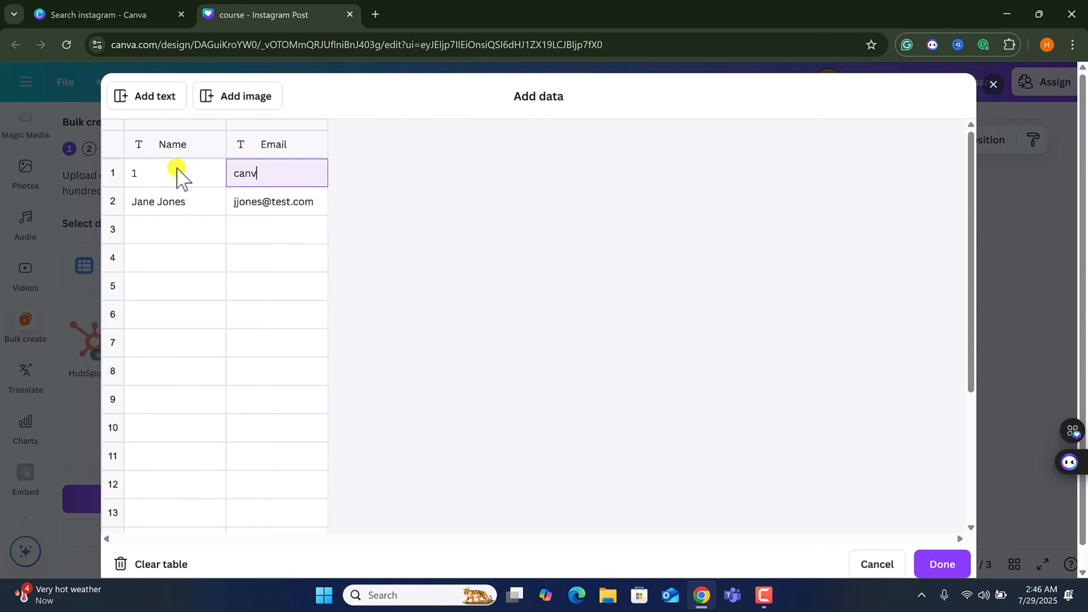
double_click(251, 201)
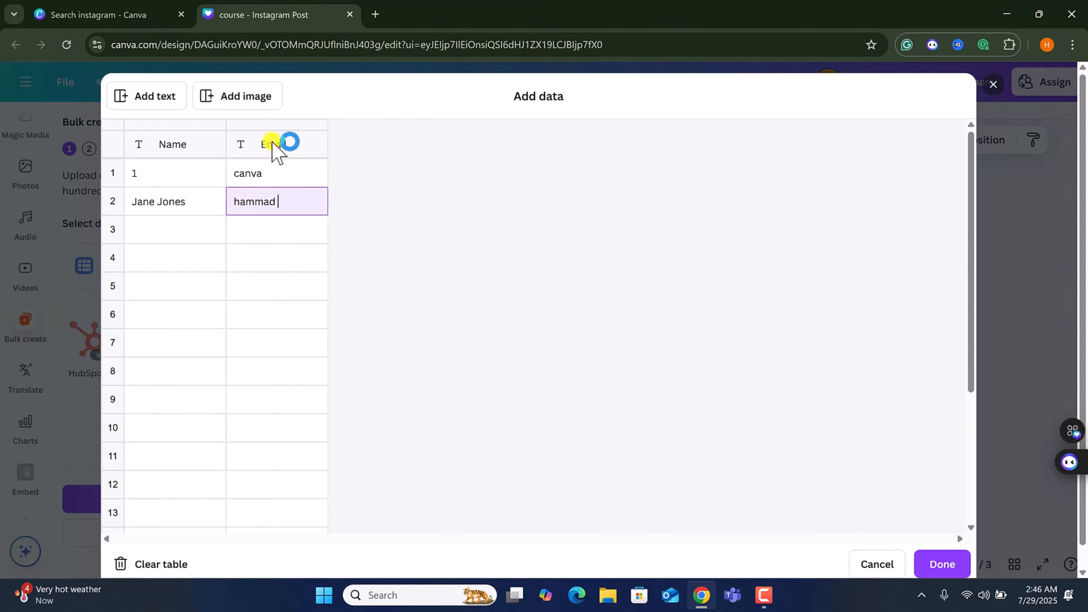
left_click(178, 209)
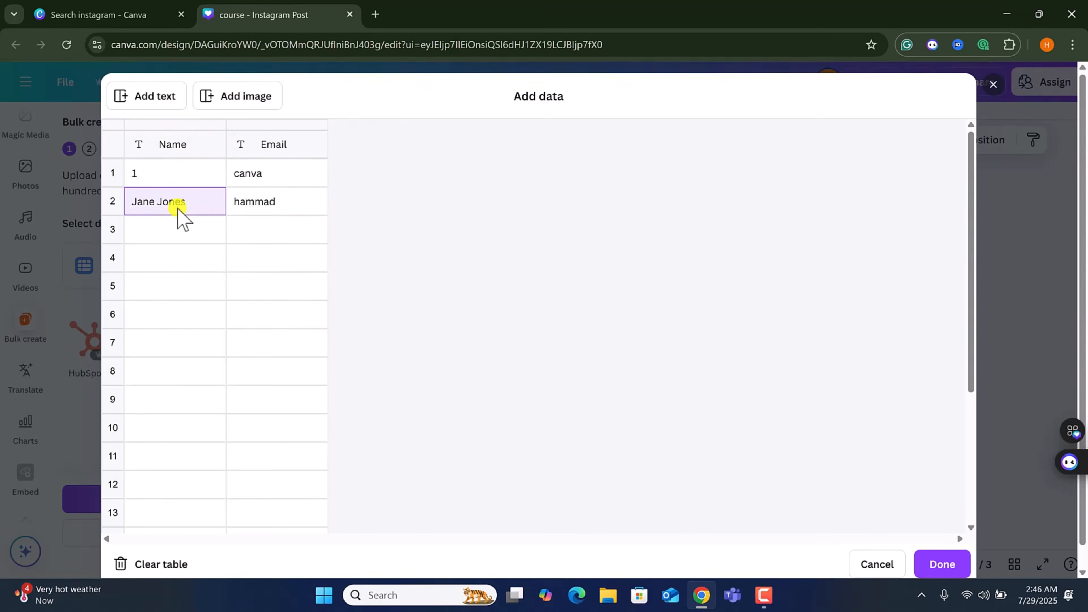
type("2")
left_click(933, 570)
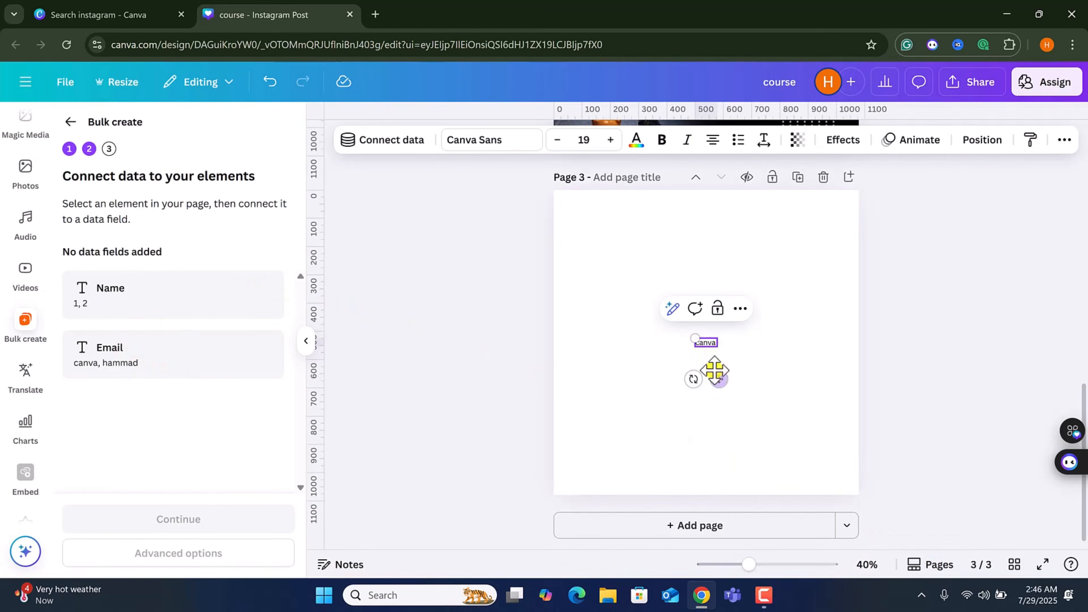
Move the "canva" text to the page's left side and scale it up to about 156 pt.
left_click_drag(696, 339, 572, 292)
double_click(711, 341)
left_click_drag(717, 353, 748, 364)
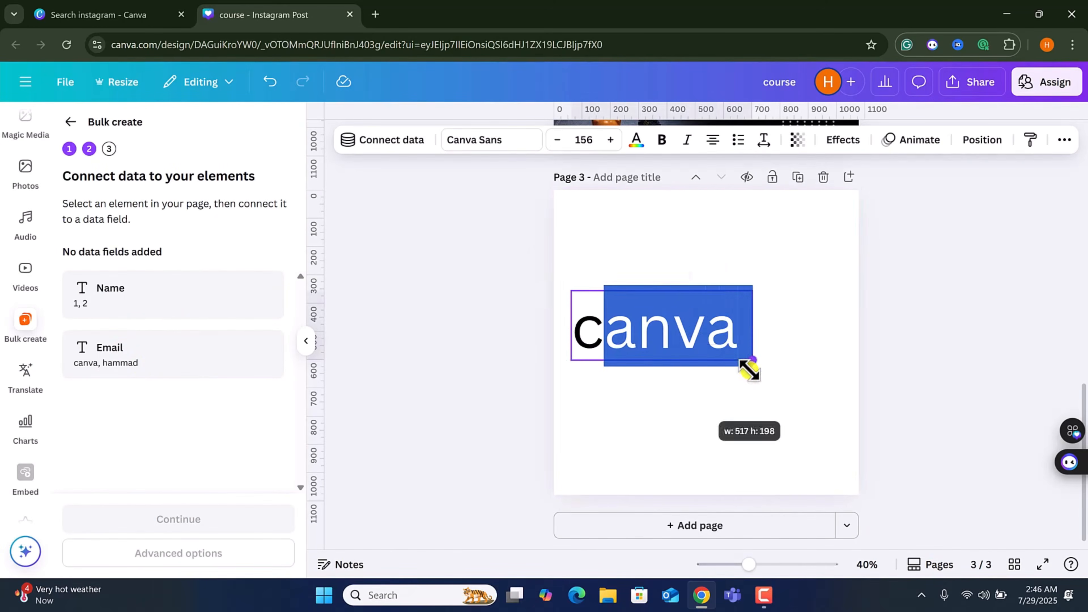
Connect the "canva" text box to the Email data field.
left_click(407, 141)
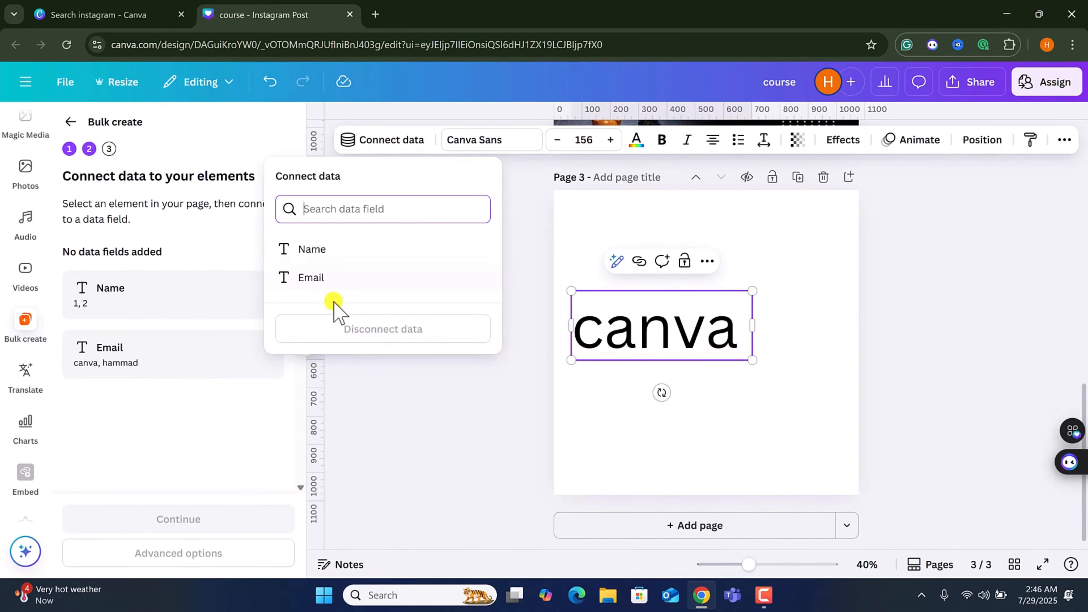
left_click(332, 257)
left_click(315, 278)
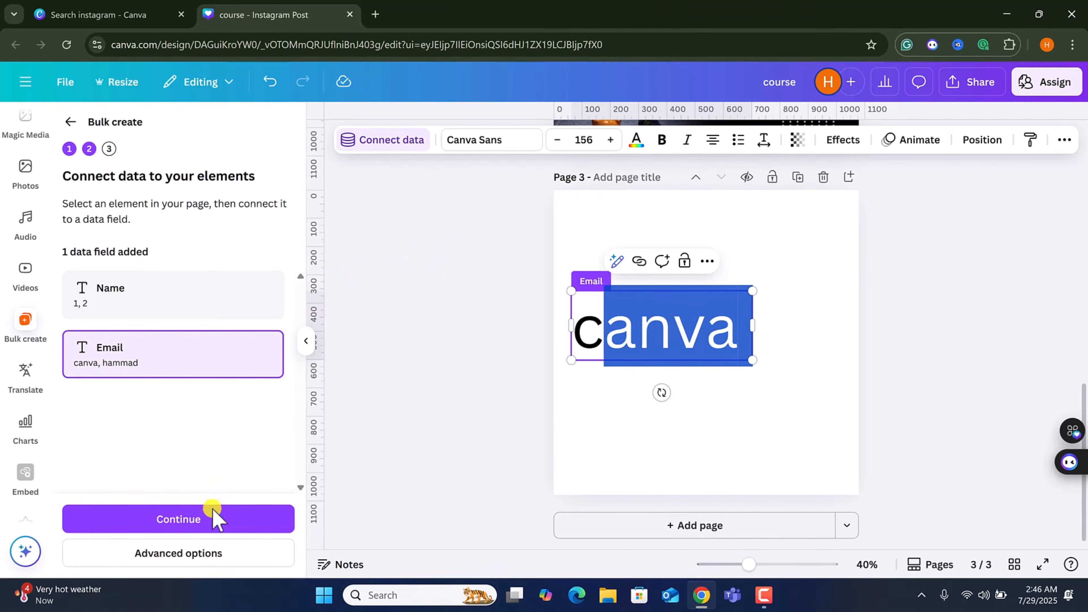
Continue and generate 2 designs from the data, then open the folder where they are saved.
left_click(212, 518)
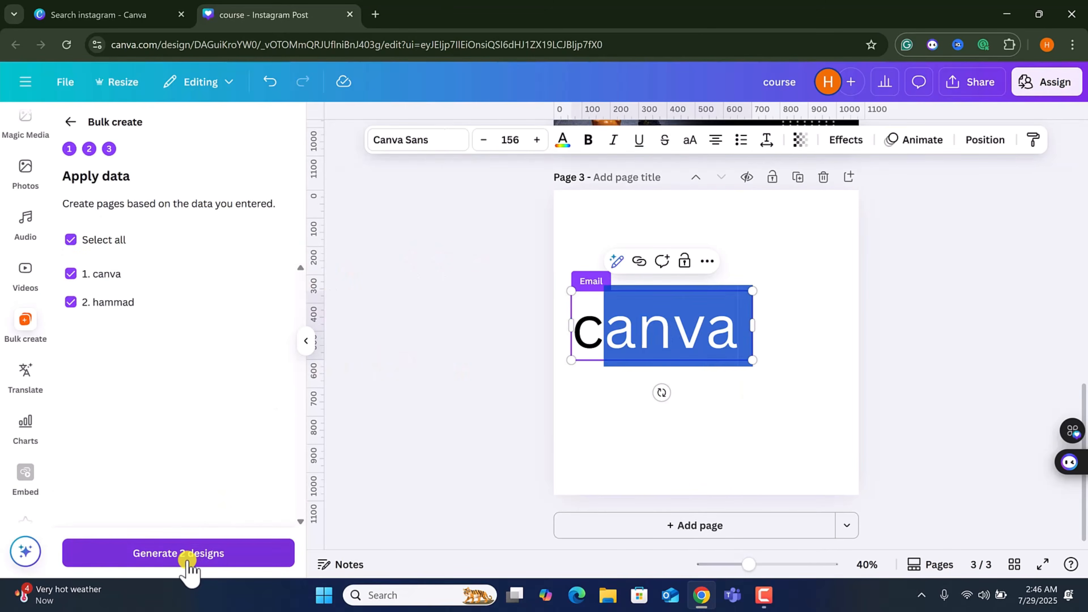
left_click(189, 553)
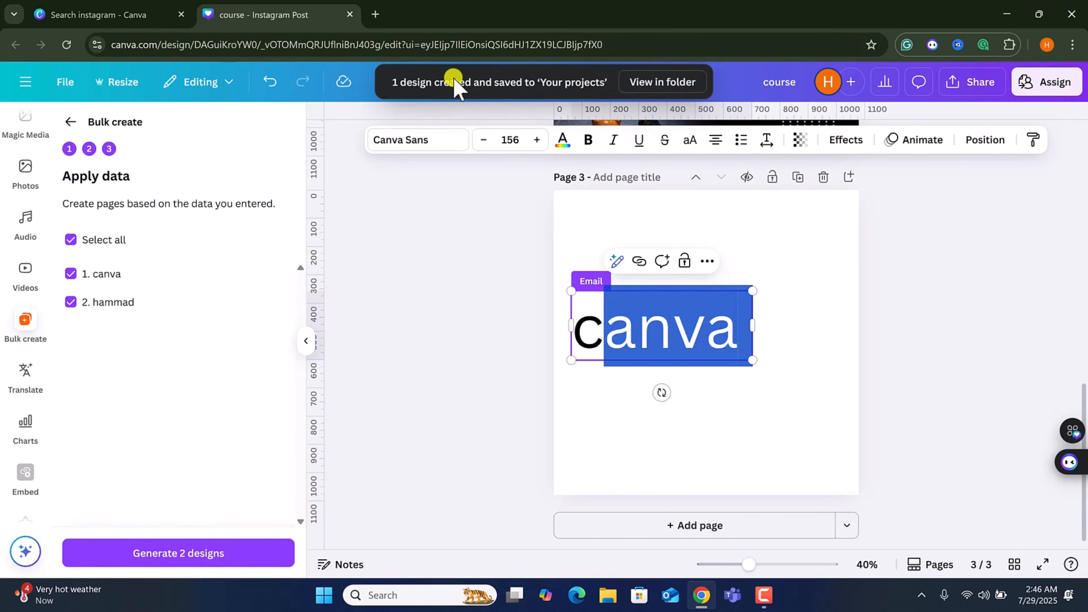
left_click(650, 83)
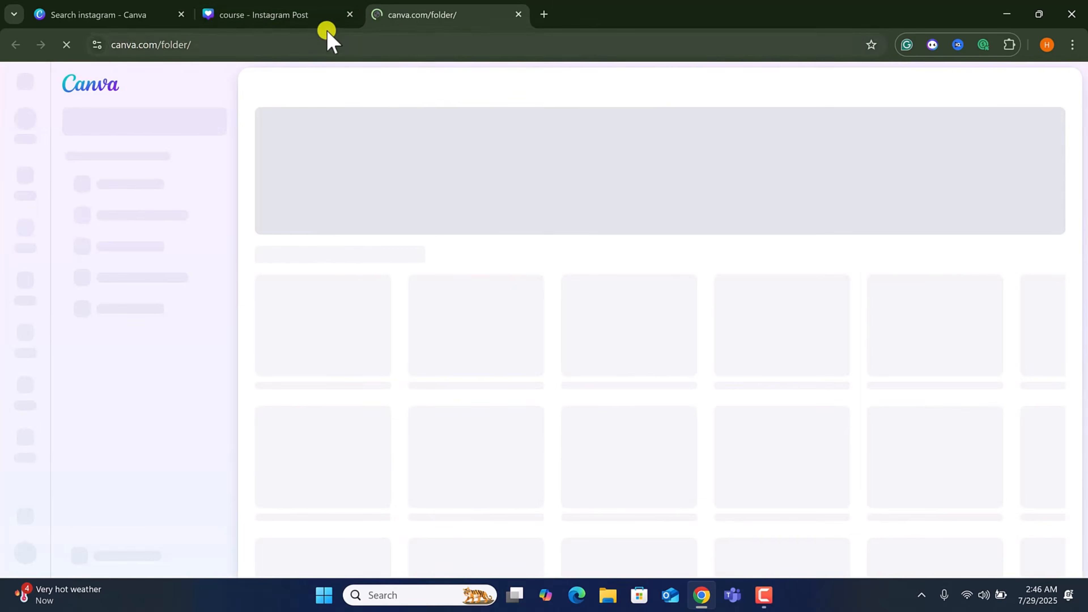
mouse_move(320, 25)
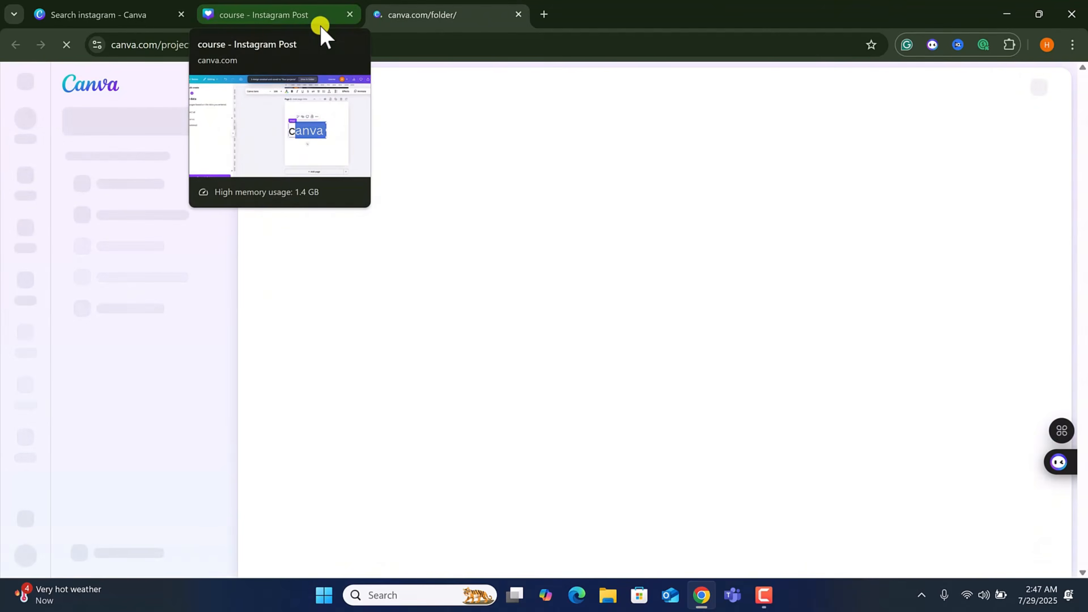
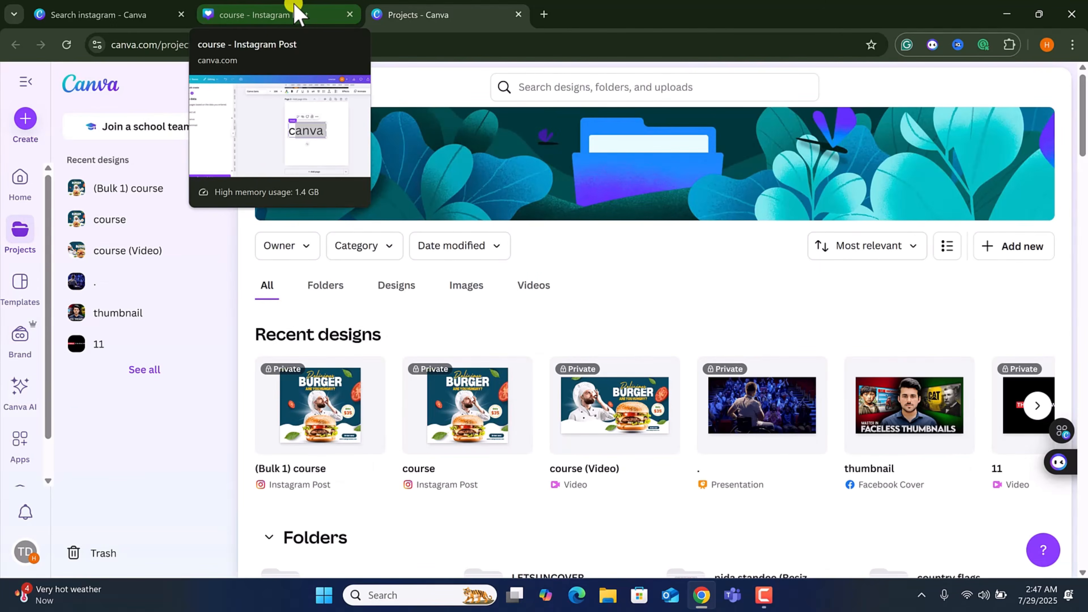
Open the generated (Bulk 1) course design, close the Projects tab, and scroll through its pages.
left_click(307, 407)
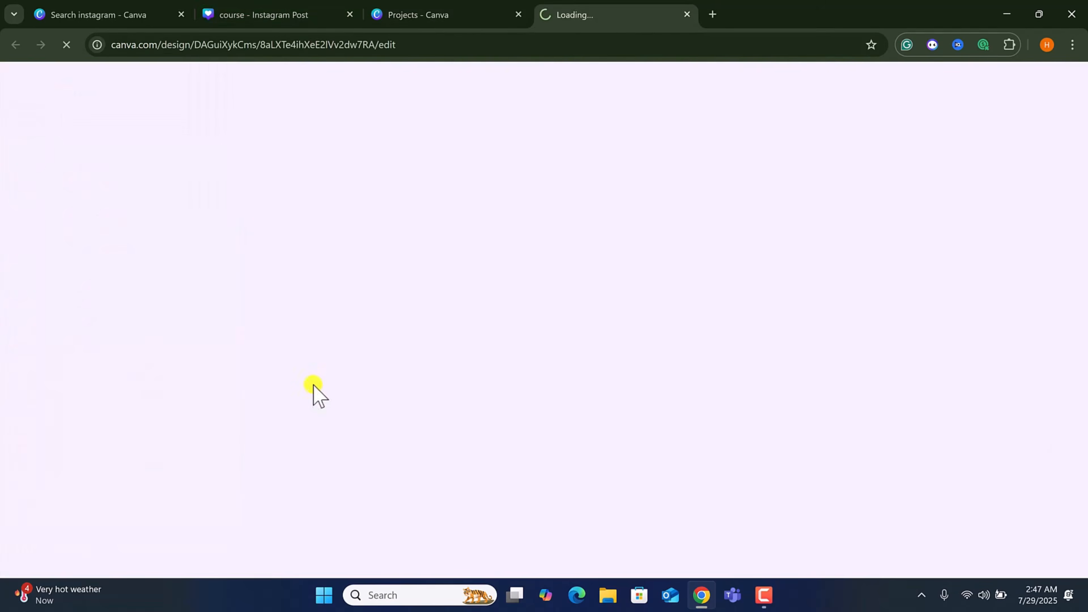
left_click(469, 14)
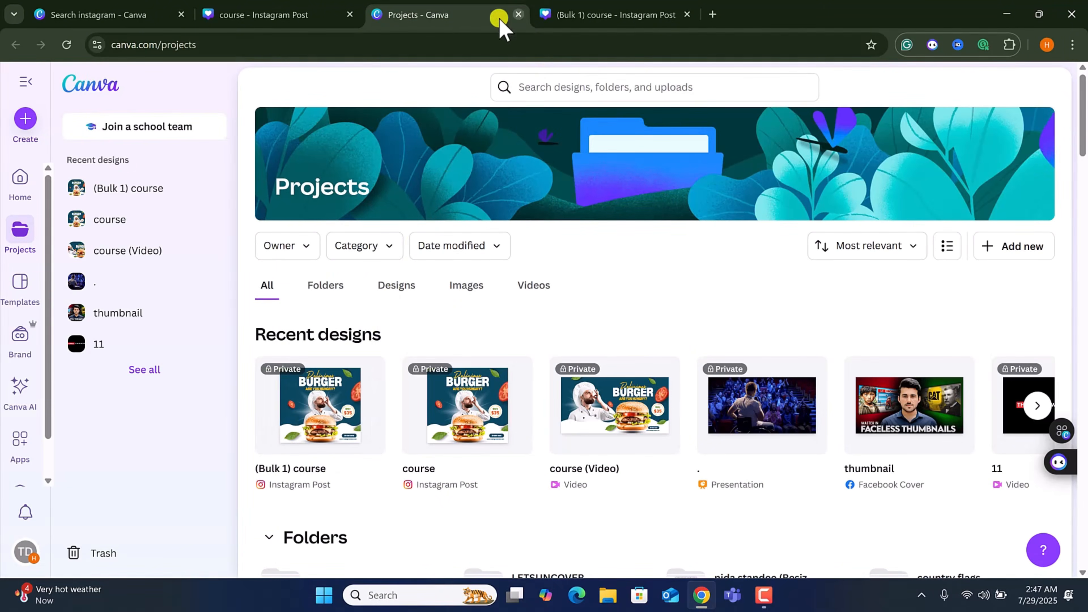
left_click(518, 14)
scroll(687, 421, "up", 10)
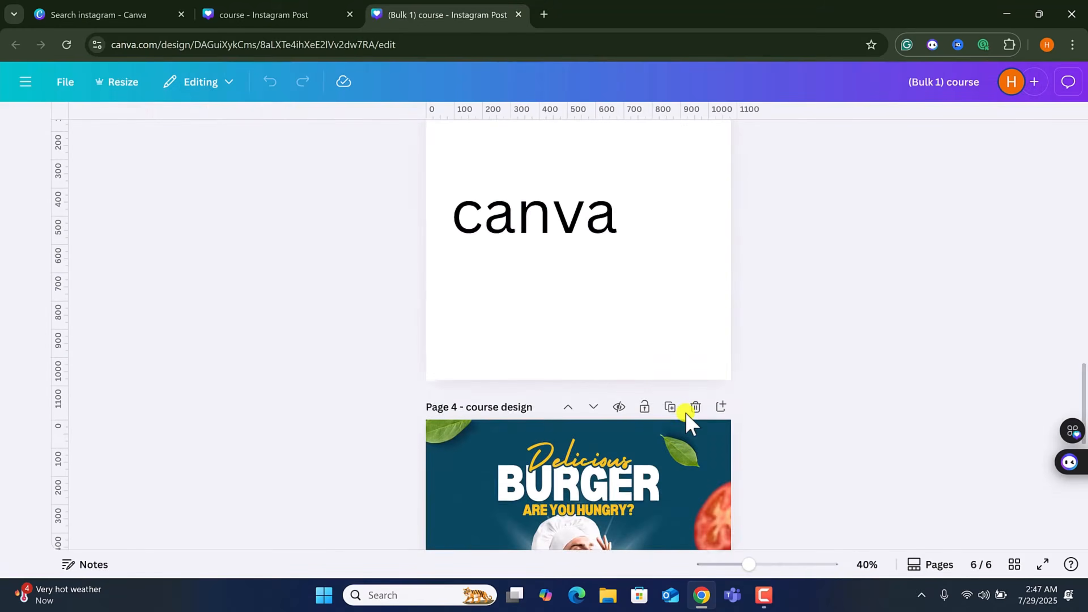
scroll(687, 421, "up", 15)
scroll(595, 332, "down", 3)
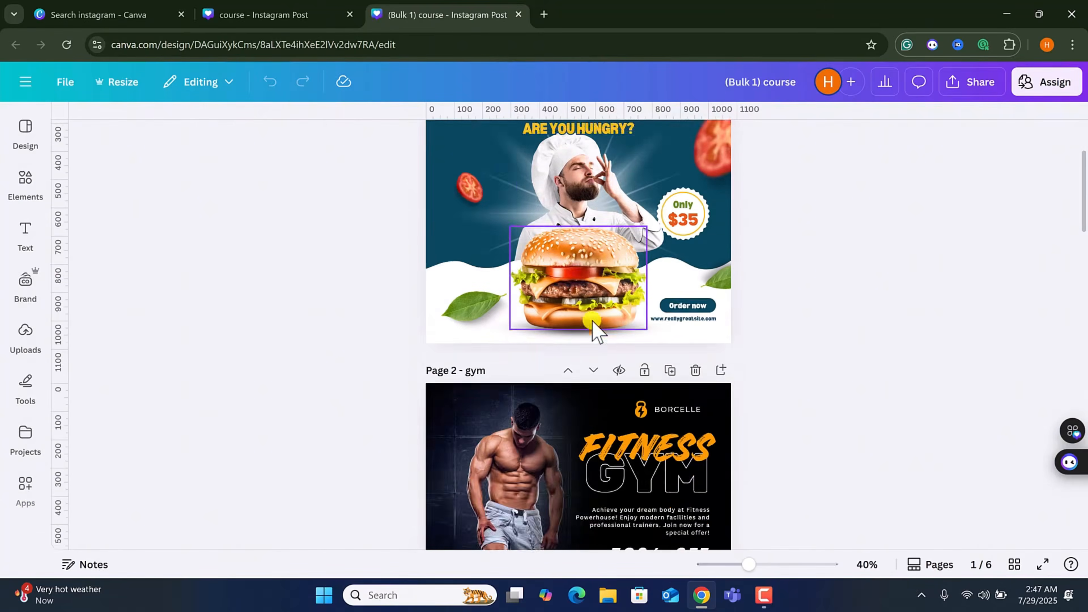
scroll(595, 332, "down", 12)
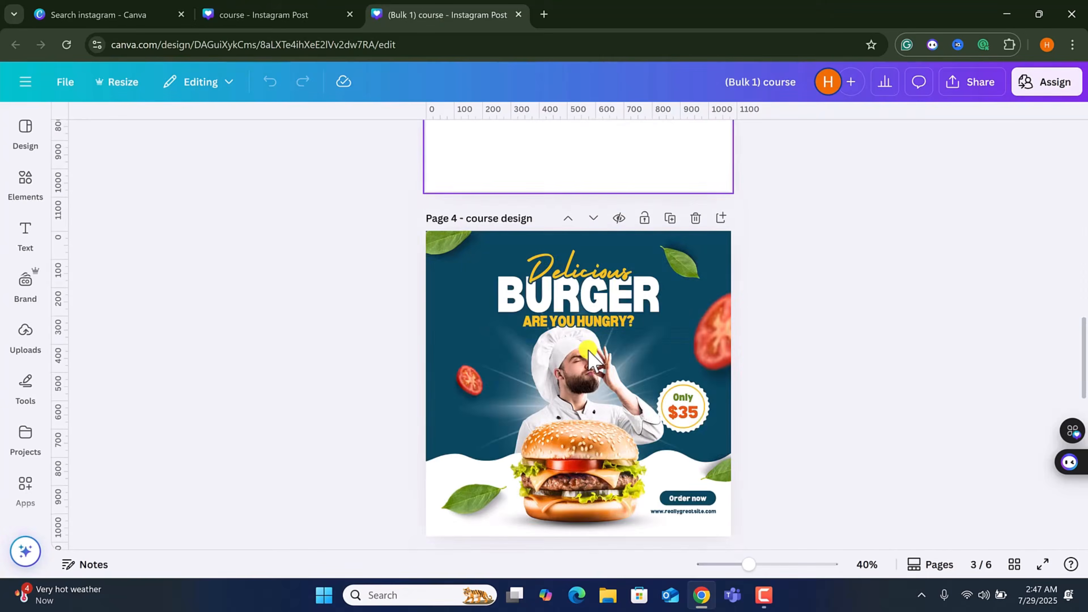
scroll(590, 360, "down", 8)
Widen and reposition the "hammad" text box on page 6 so it fits on one line, then close this design's tab.
left_click(616, 387)
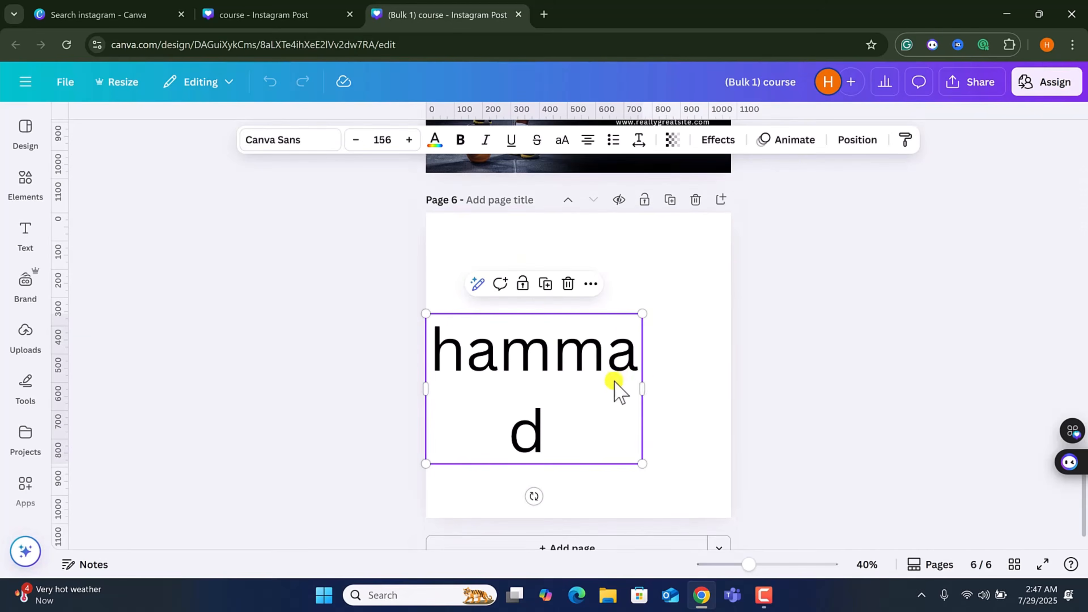
left_click_drag(647, 388, 713, 410)
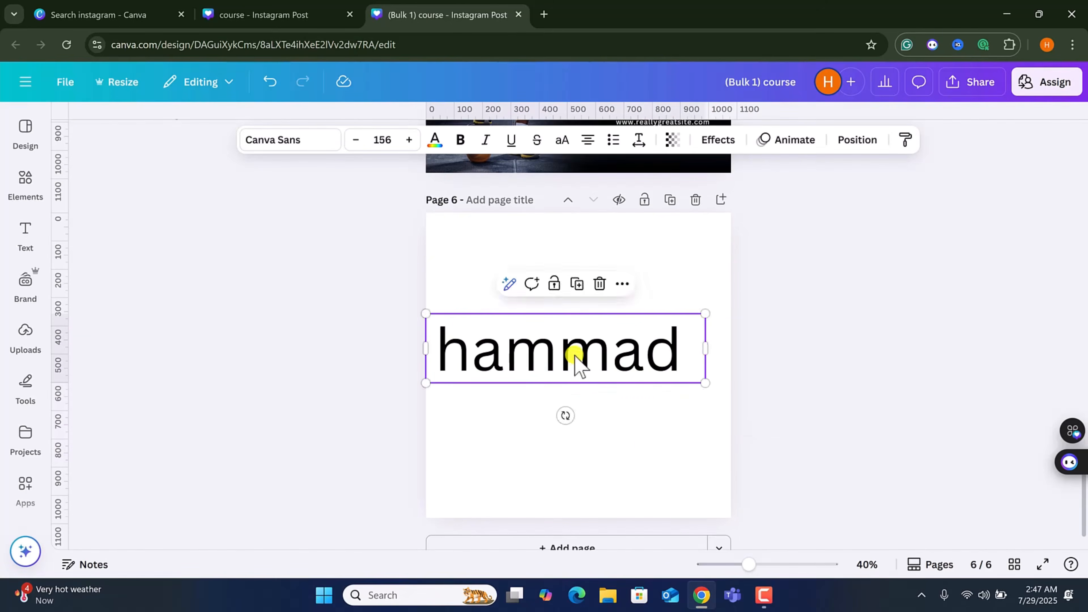
mouse_move(575, 359)
left_mouse_down()
mouse_move(609, 362)
mouse_move(591, 369)
left_mouse_up()
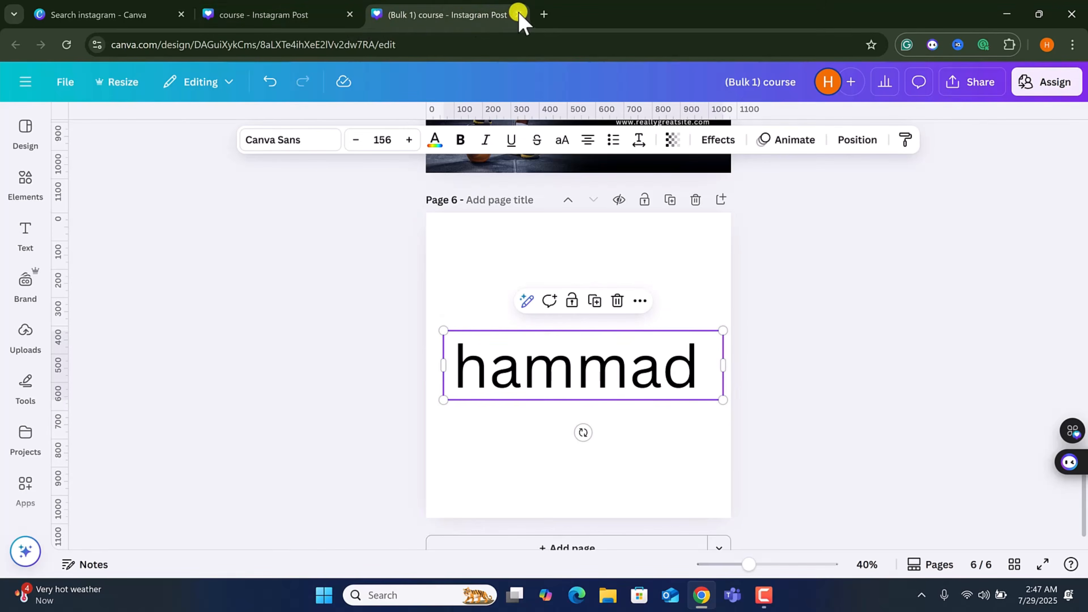
key("ctrl+w")
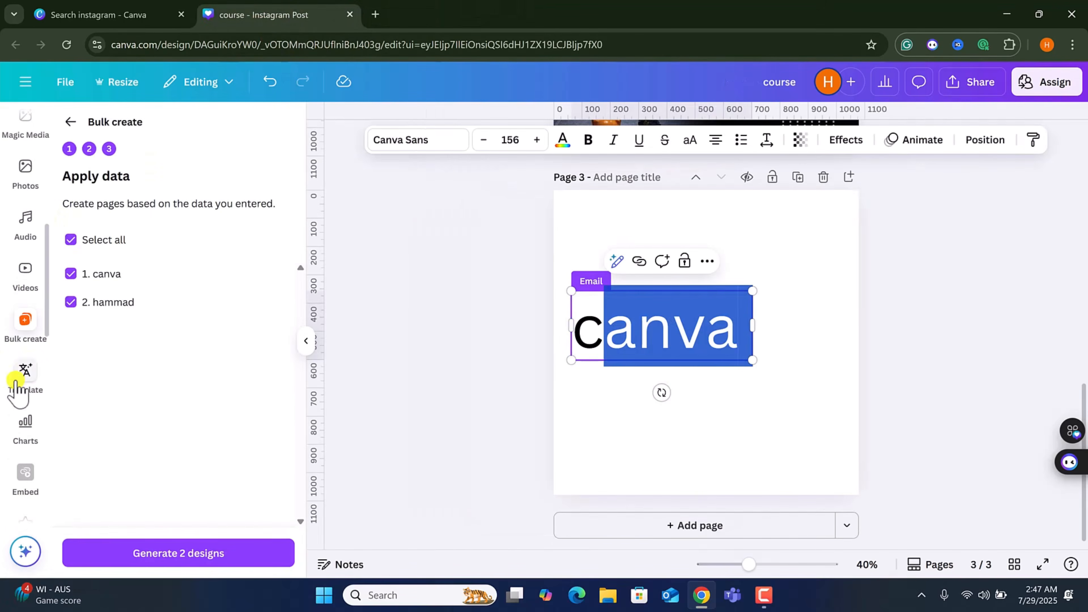
Open the Translate app and translate page 3 into Chinese (Simplified).
left_click(27, 371)
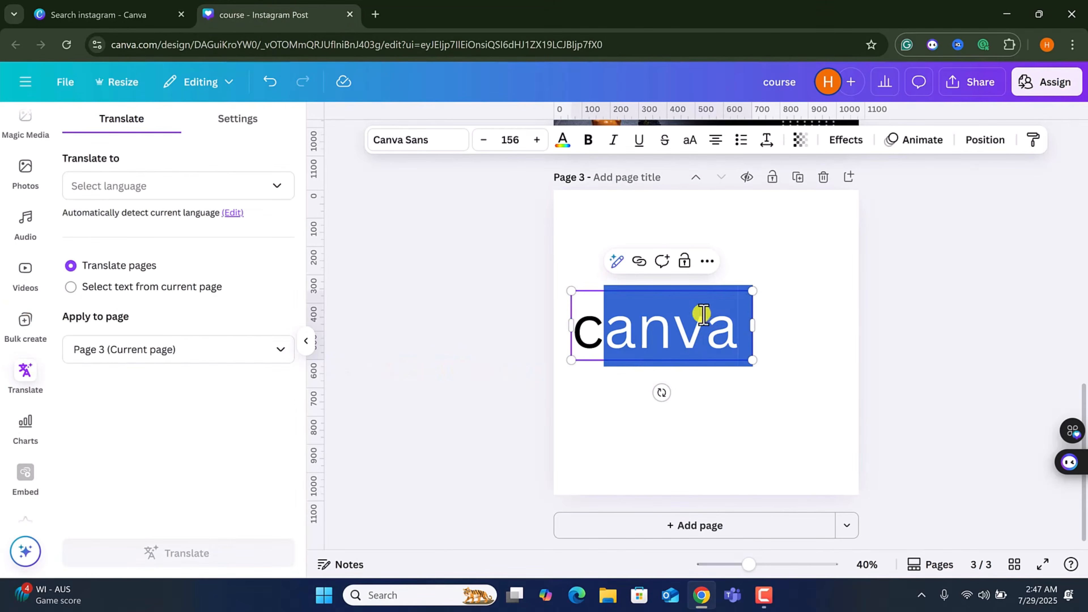
left_click(273, 189)
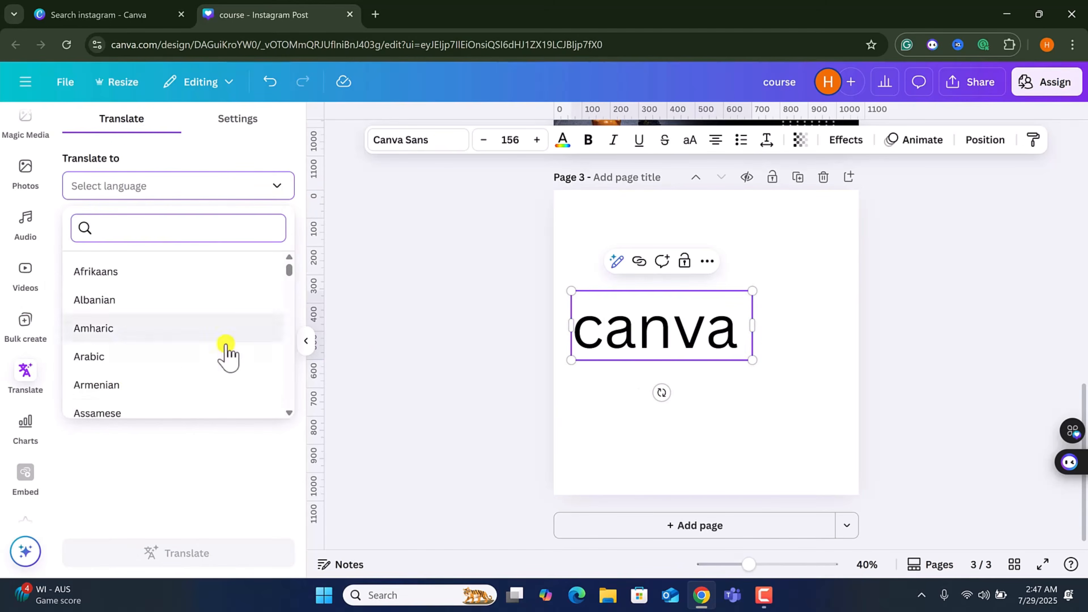
left_click(414, 280)
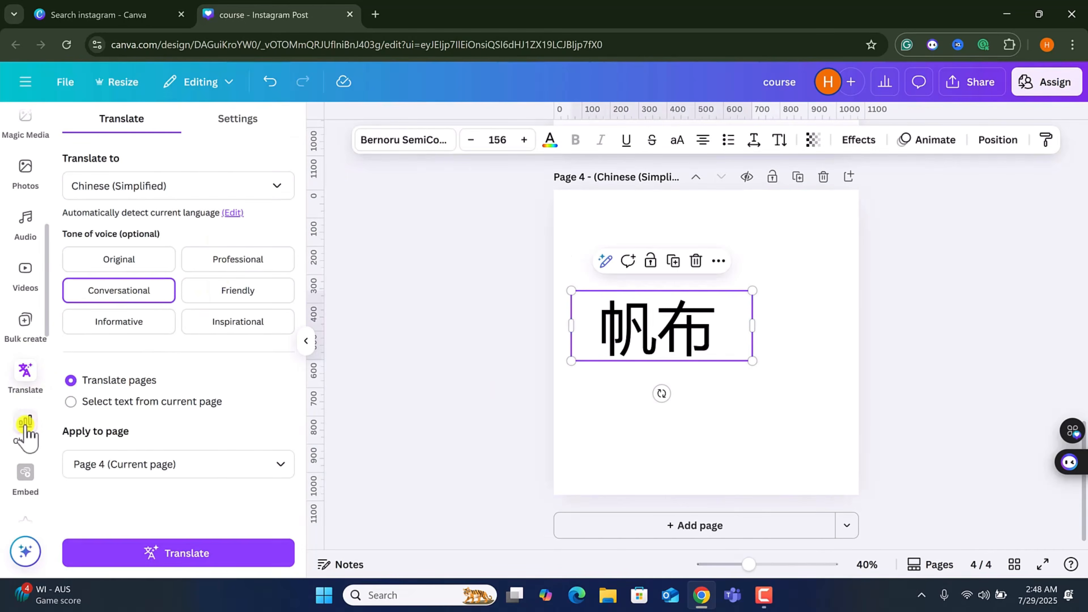
Browse the Charts and Embed panels and delete the translated text from page 4.
left_click(25, 426)
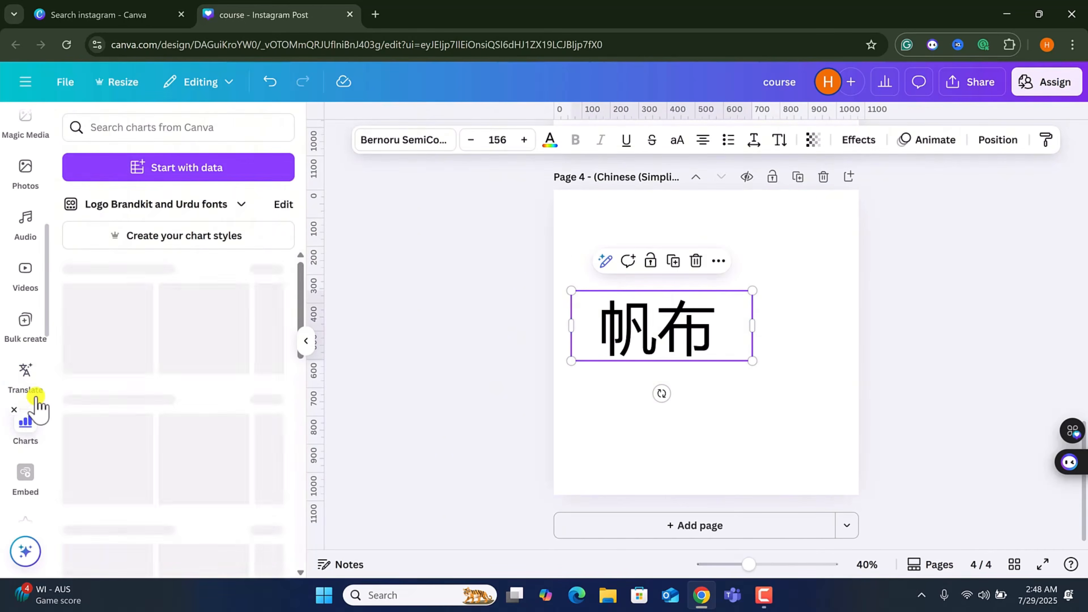
scroll(113, 358, "down", 3)
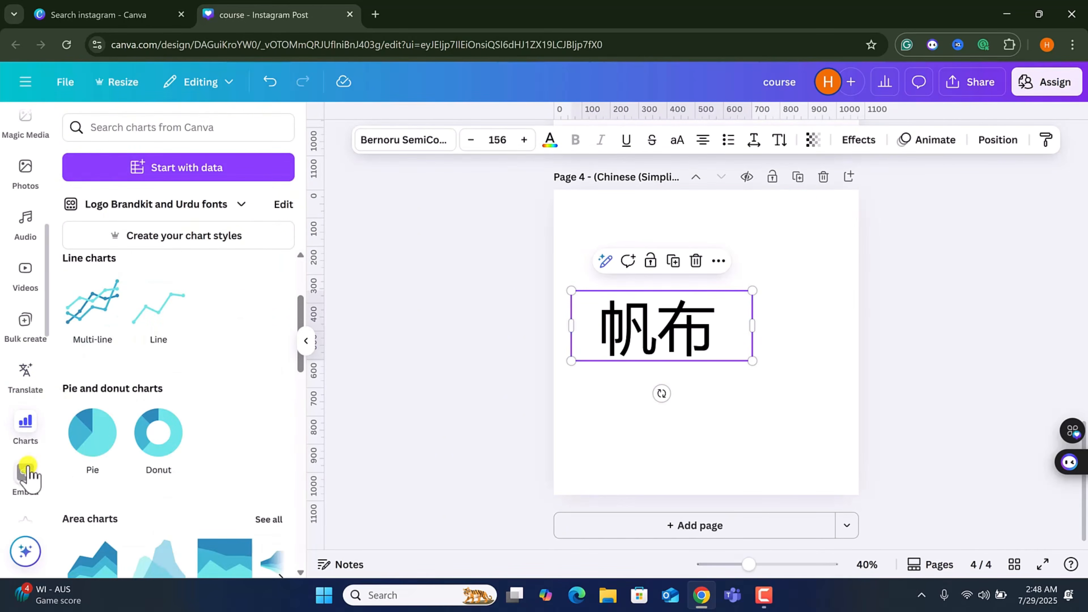
left_click(27, 472)
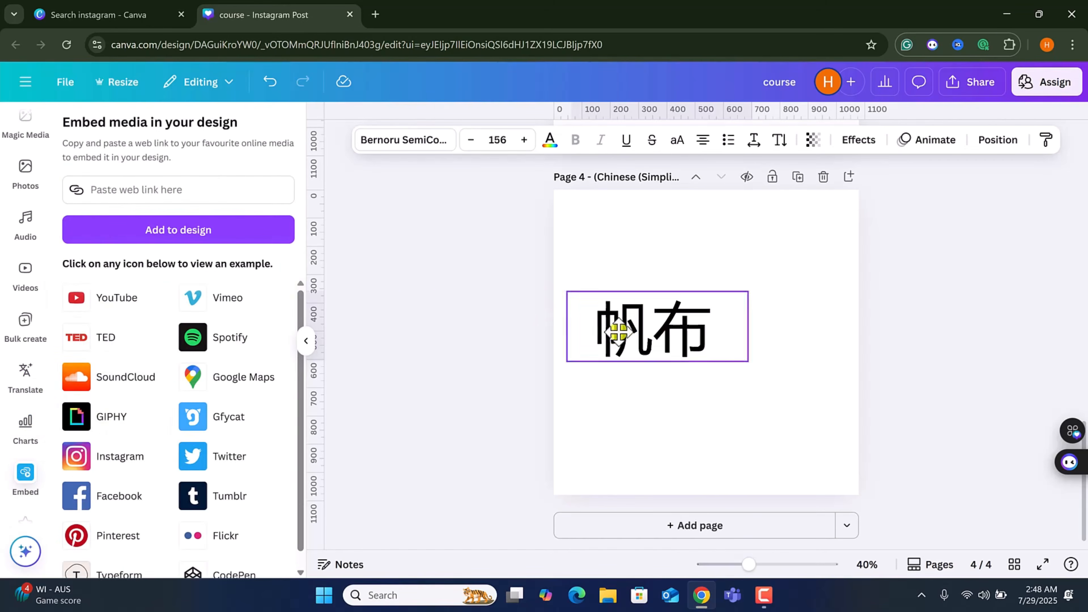
key("Delete")
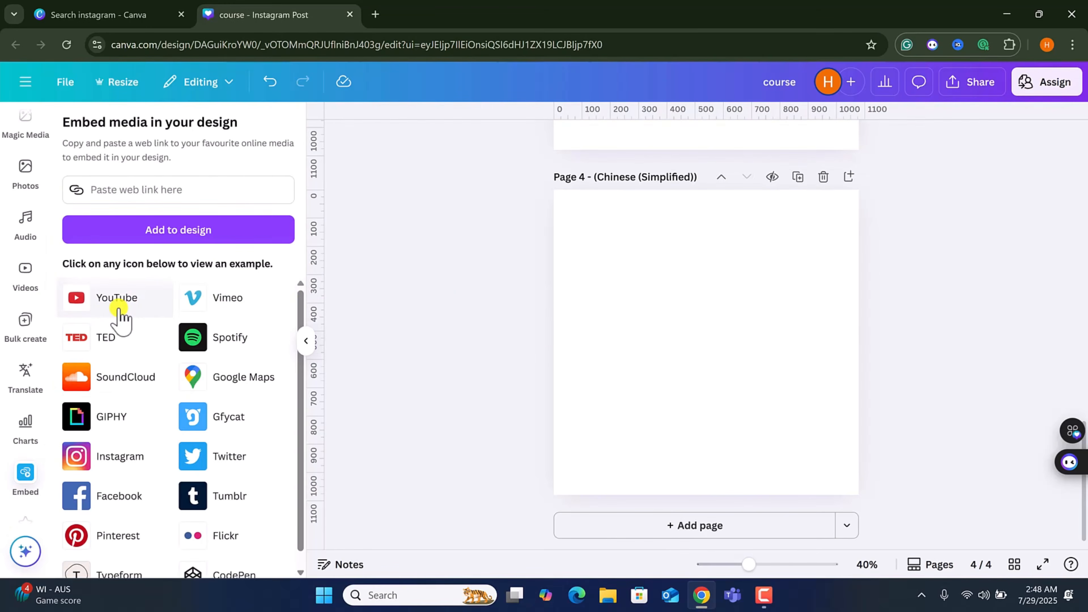
Open the QR code app and select its URL field.
scroll(24, 441, "down", 5)
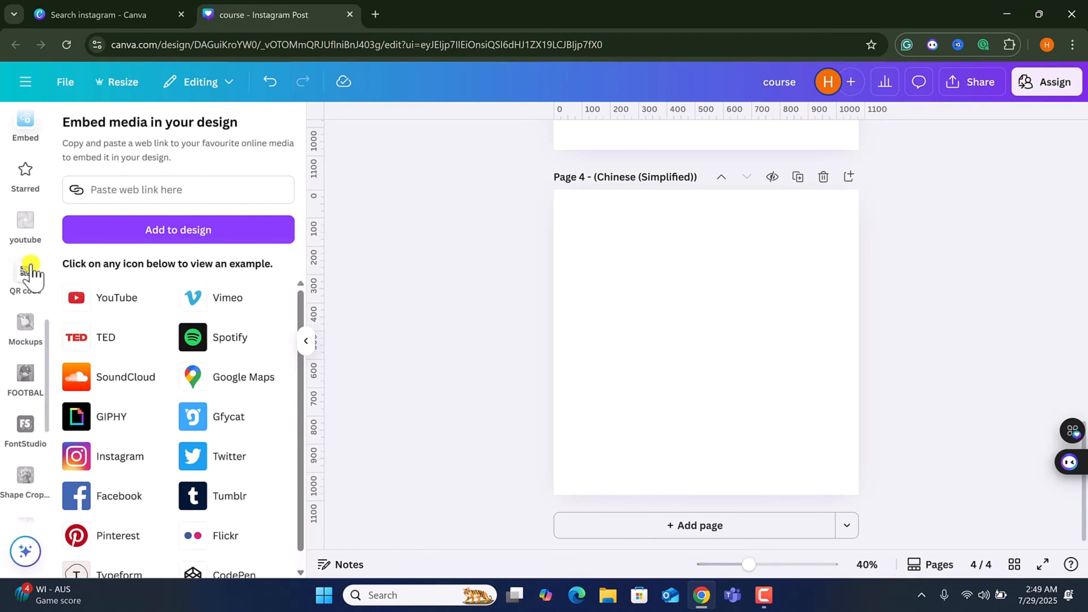
left_click(25, 282)
left_click(147, 223)
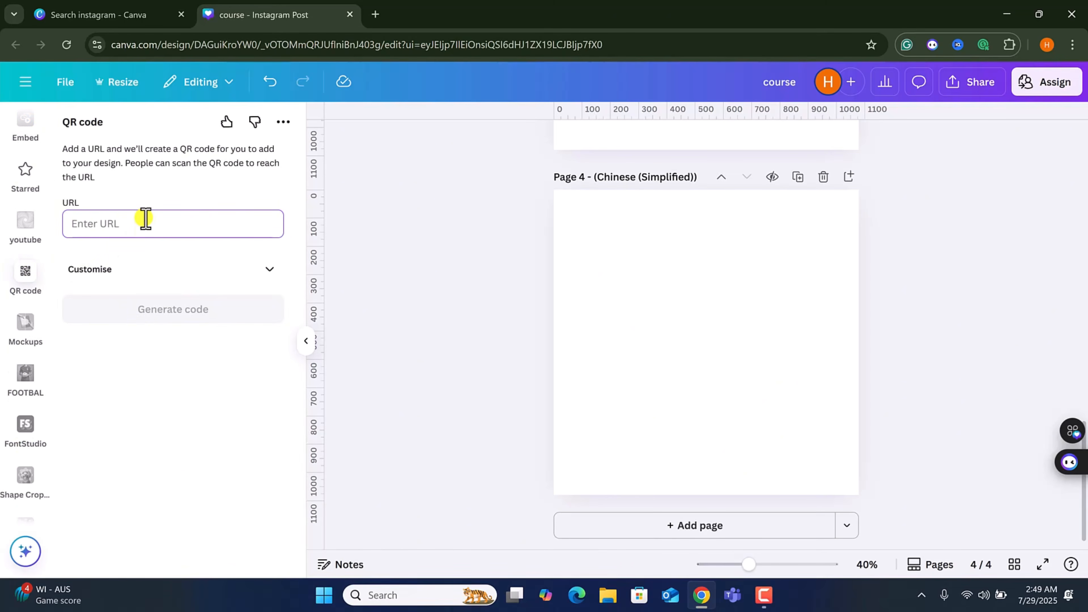
Open YouTube in a new browser tab, go to the channel page and copy its address.
left_click(127, 9)
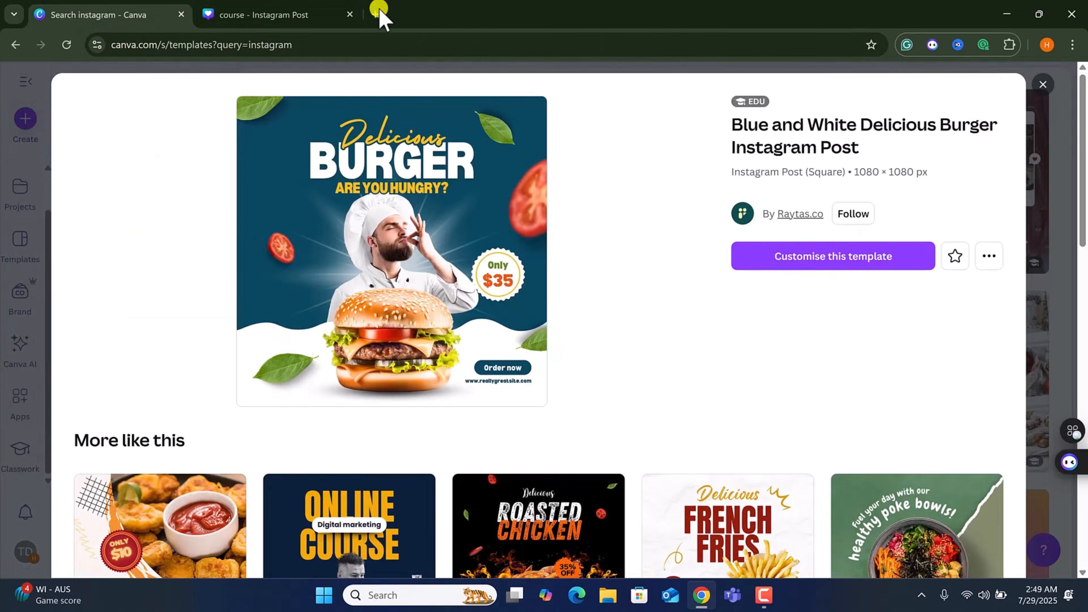
left_click(377, 14)
type("youtube.com")
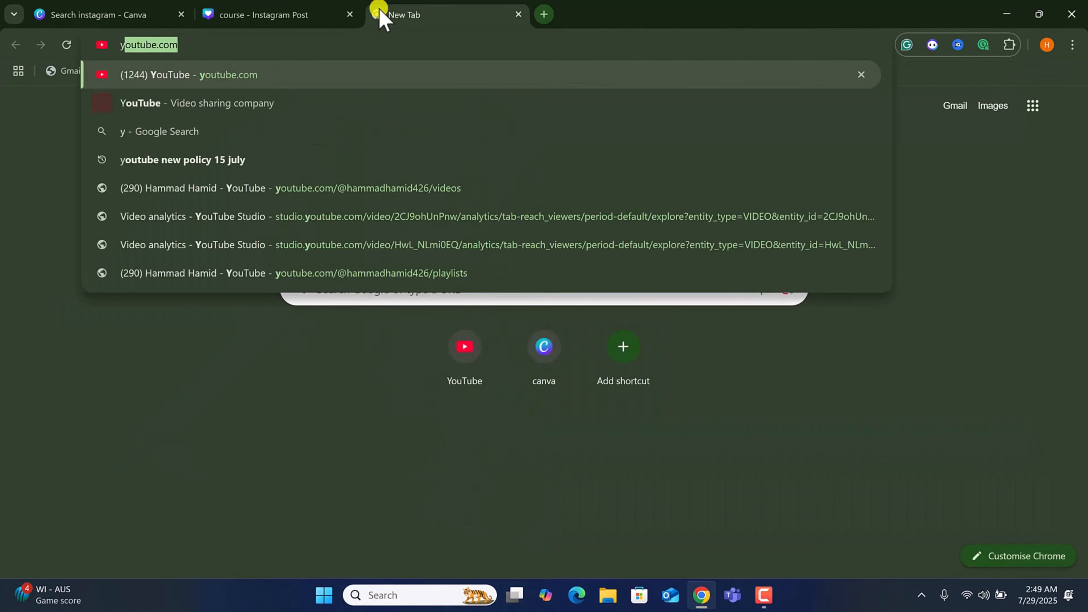
key("Return")
left_click(240, 43)
key("ctrl+c")
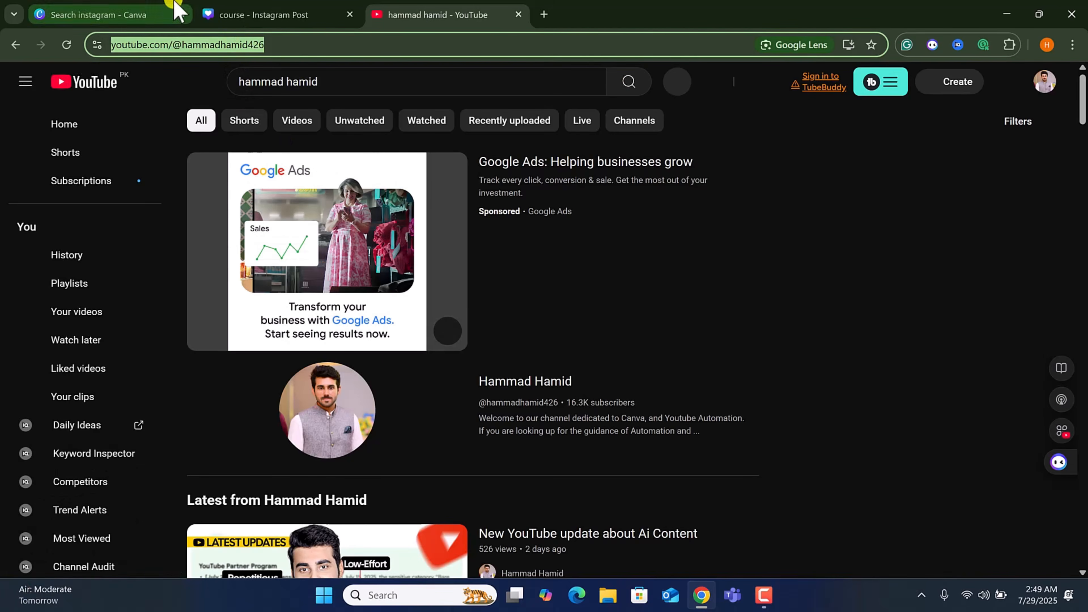
Paste the YouTube channel URL into the QR code app and generate the code on page 4.
left_click(262, 12)
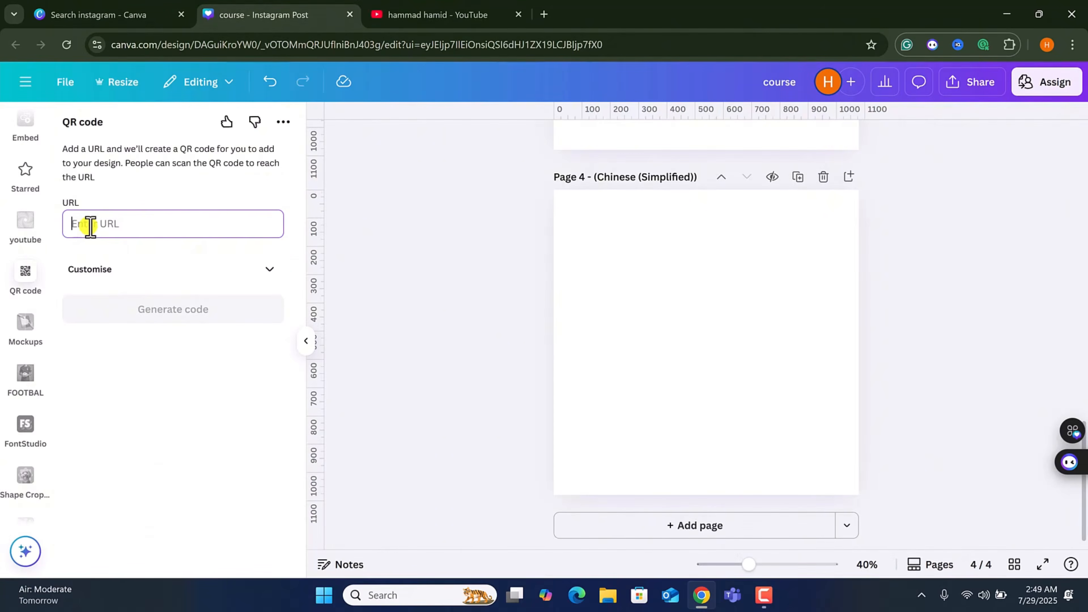
key("ctrl+v")
left_click(180, 306)
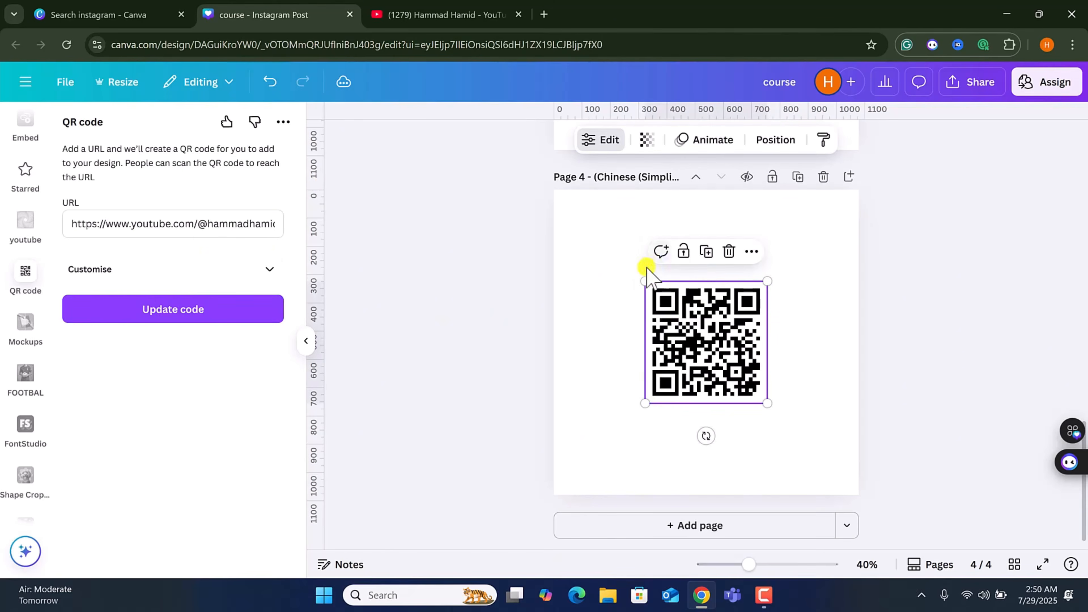
Move the QR code up and enlarge it to fill most of page 4.
left_click_drag(645, 284, 594, 246)
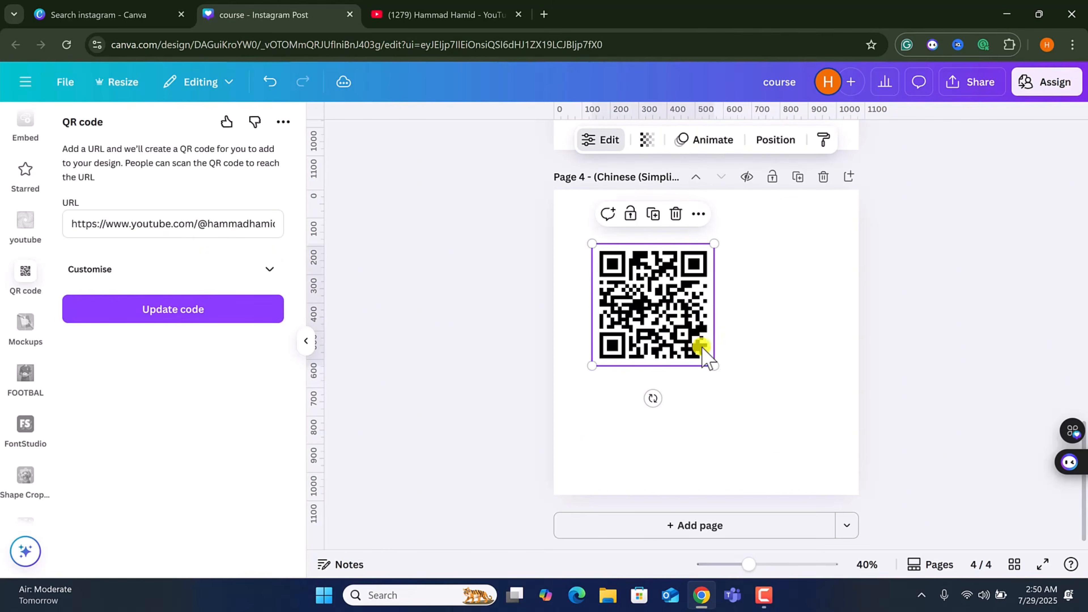
left_click_drag(715, 363, 837, 440)
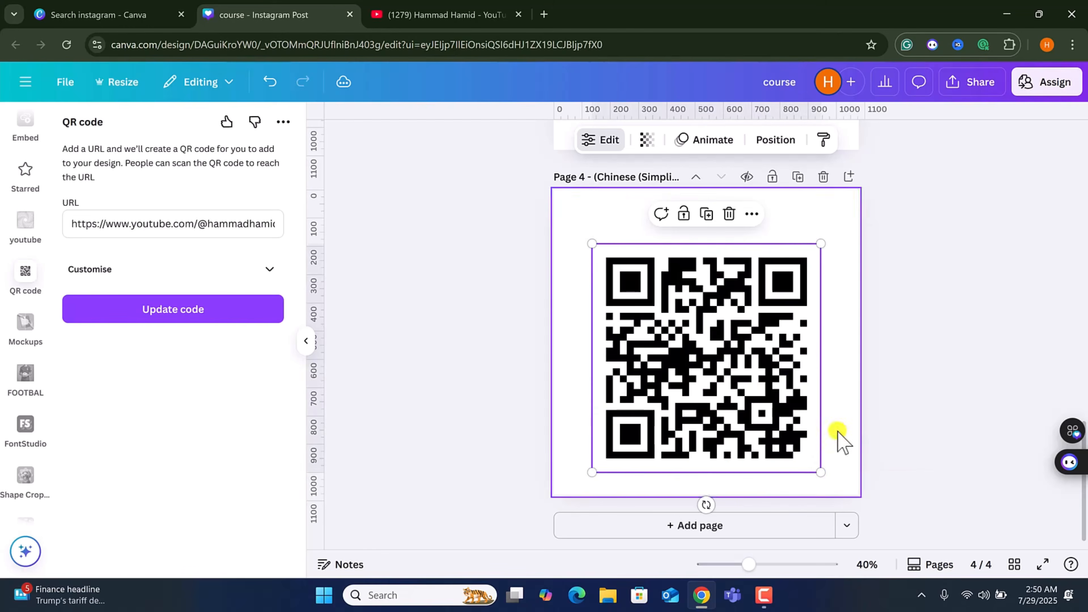
left_click_drag(736, 380, 747, 353)
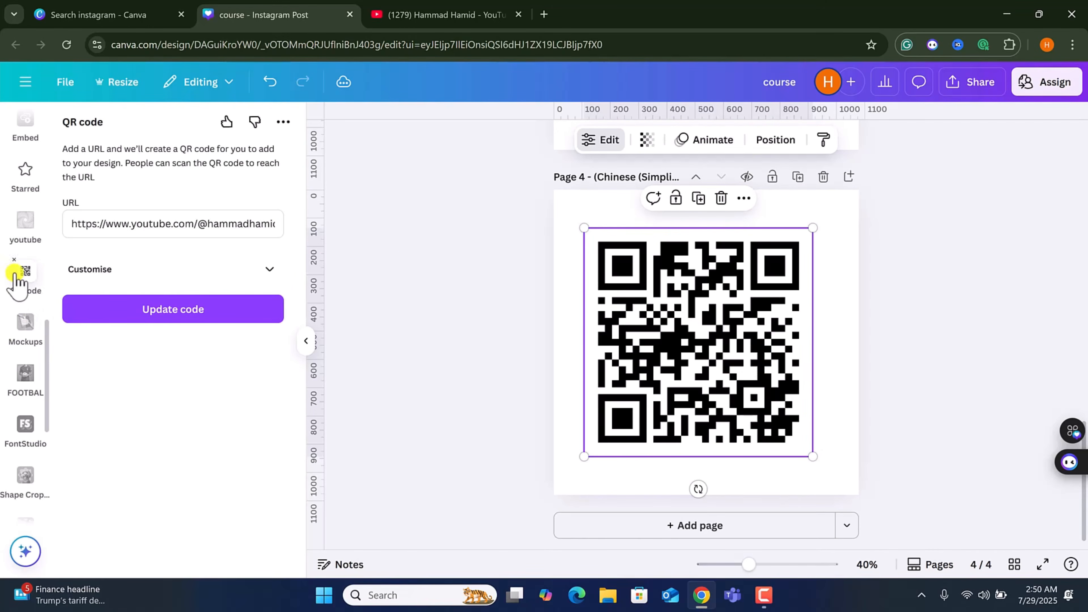
Open Mockups and delete the QR code from page 4.
left_click(26, 328)
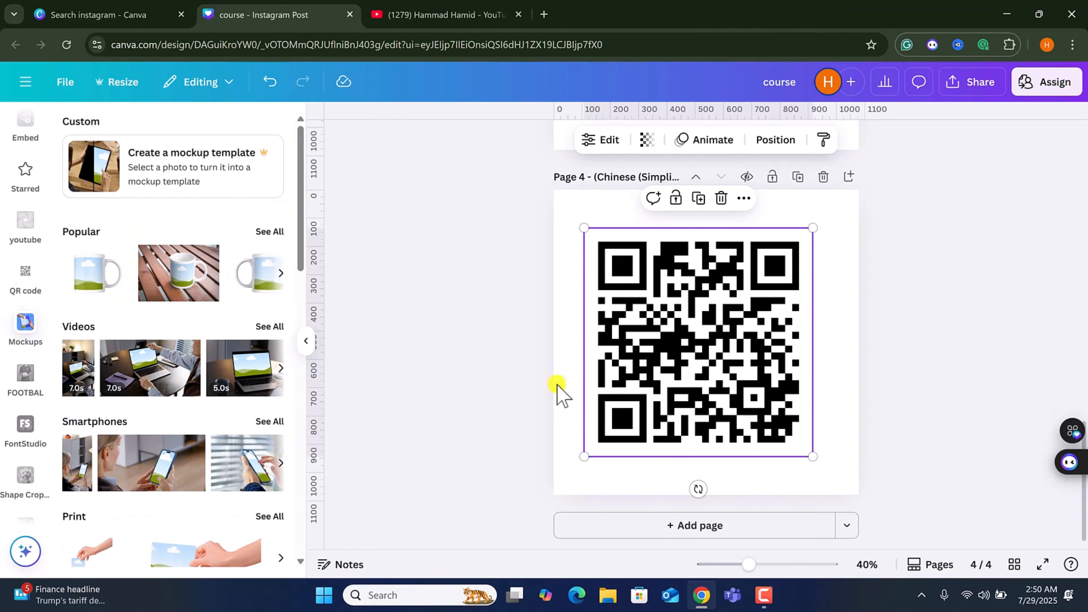
key("Delete")
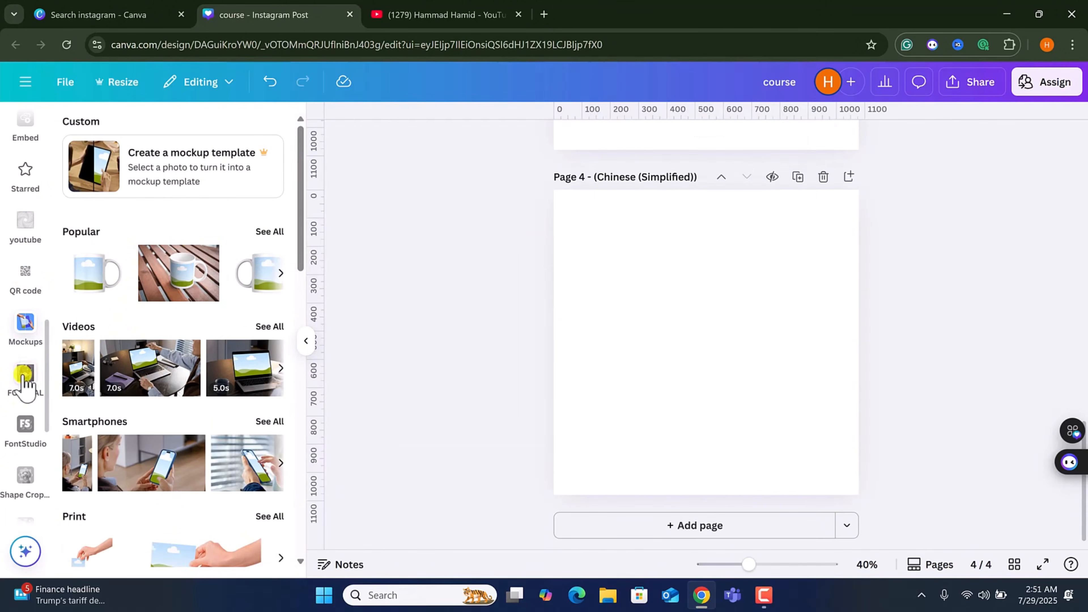
Browse the FOOTBAL app and scroll through the FontStudio text templates.
left_click(26, 380)
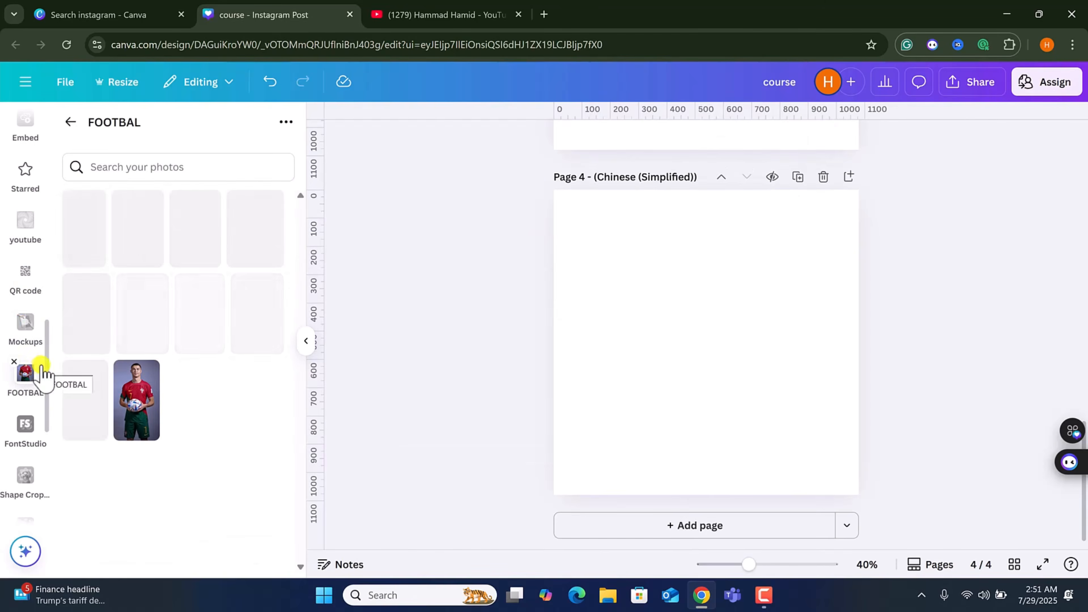
scroll(32, 409, "down", 3)
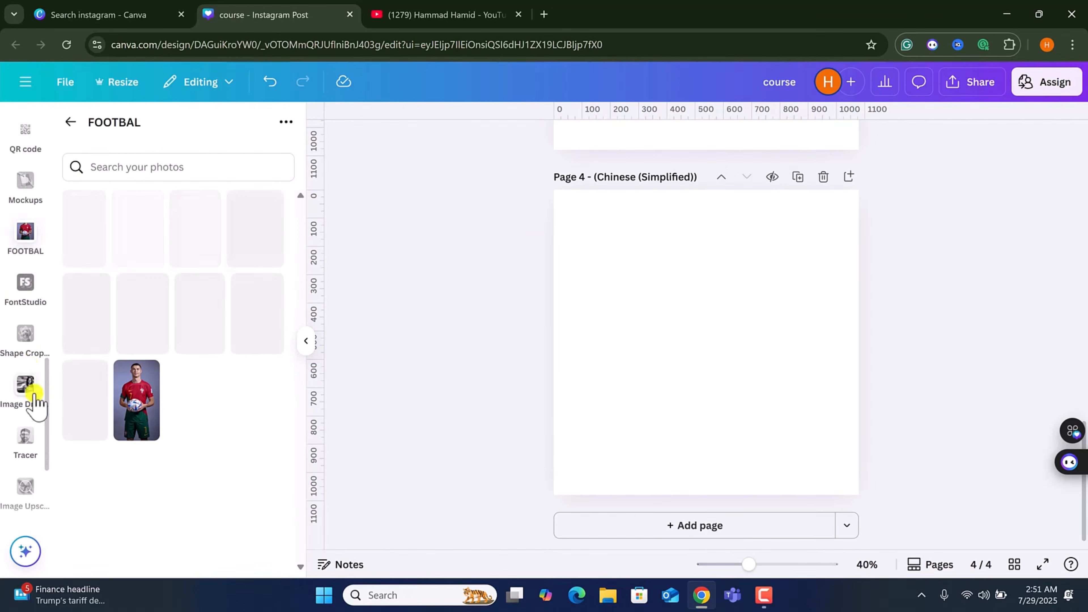
left_click(25, 285)
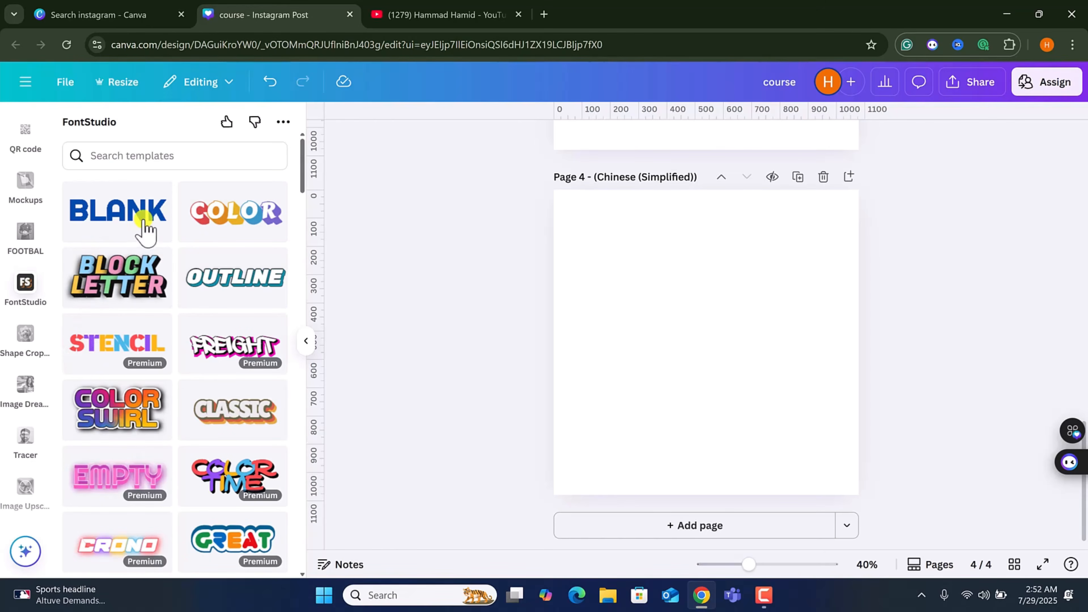
scroll(171, 360, "down", 10)
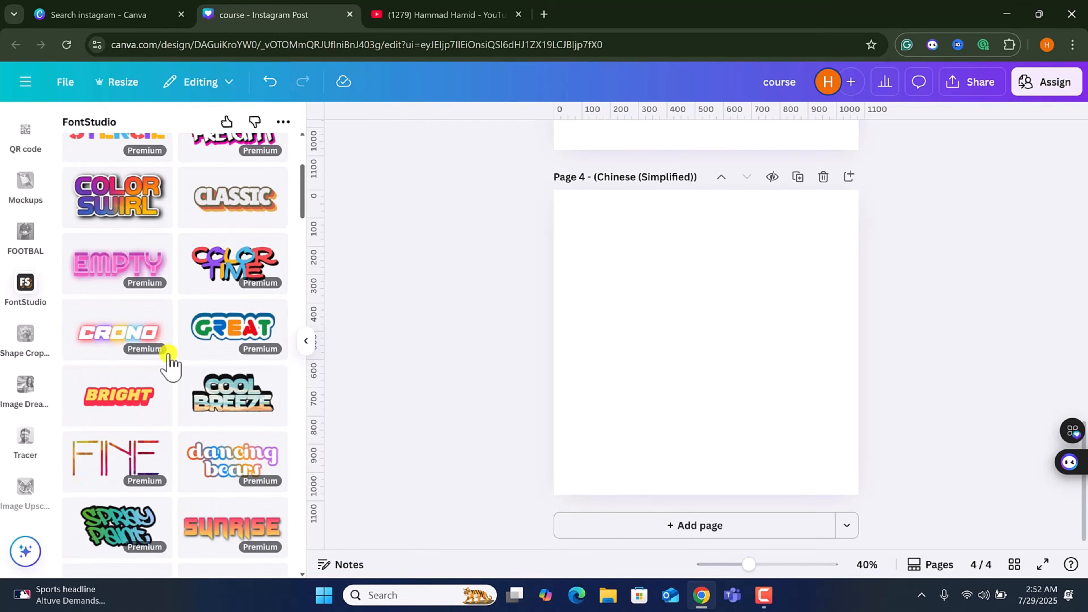
scroll(170, 360, "down", 15)
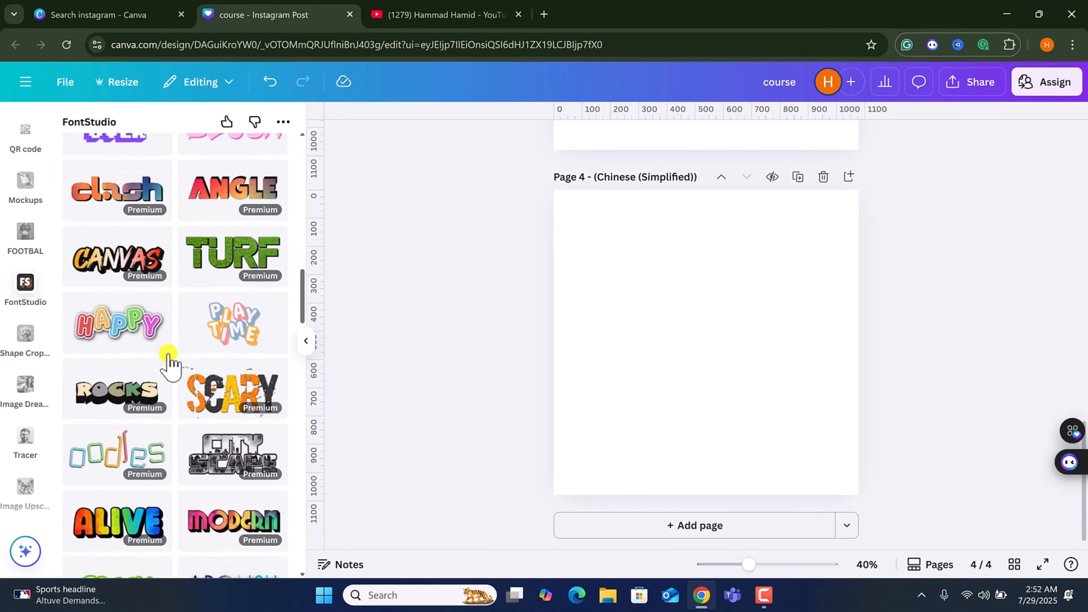
scroll(170, 360, "down", 12)
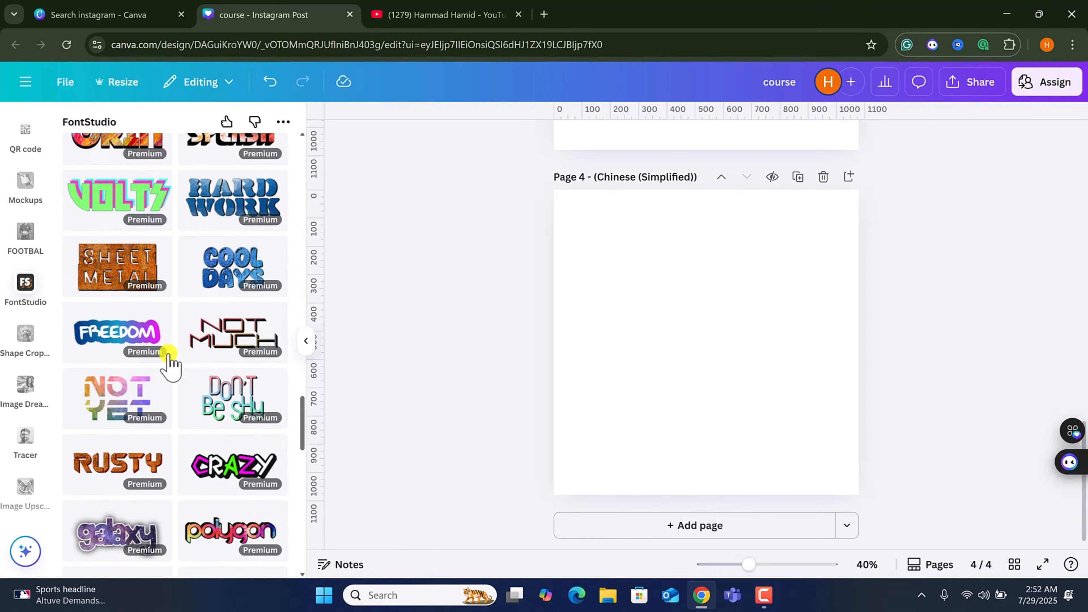
scroll(171, 360, "down", 10)
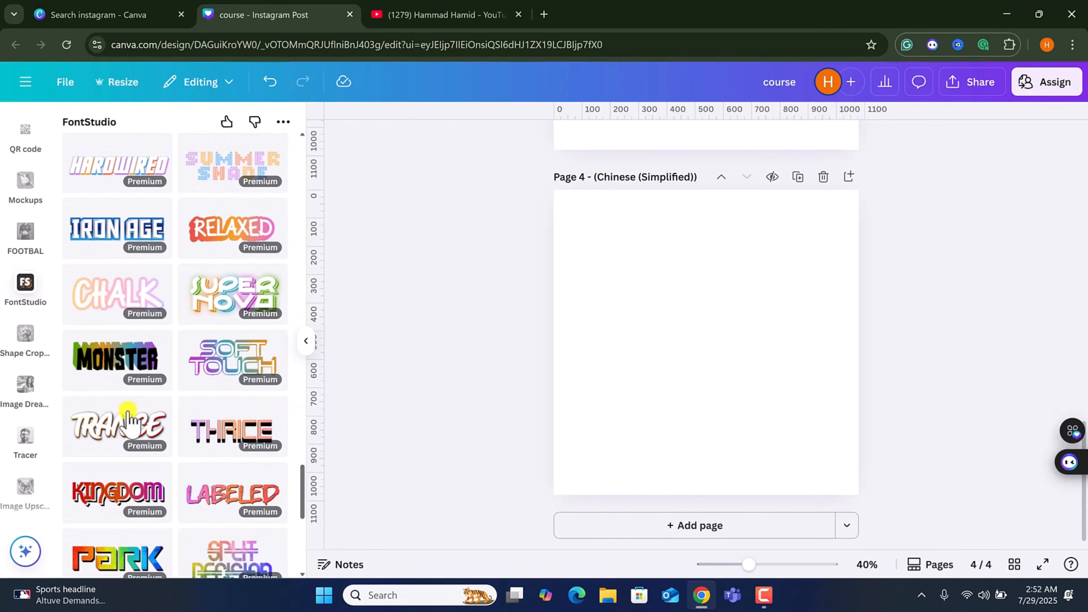
Scroll further through the FontStudio text templates and open the Shape Cropper app.
scroll(99, 416, "down", 3)
scroll(110, 316, "down", 5)
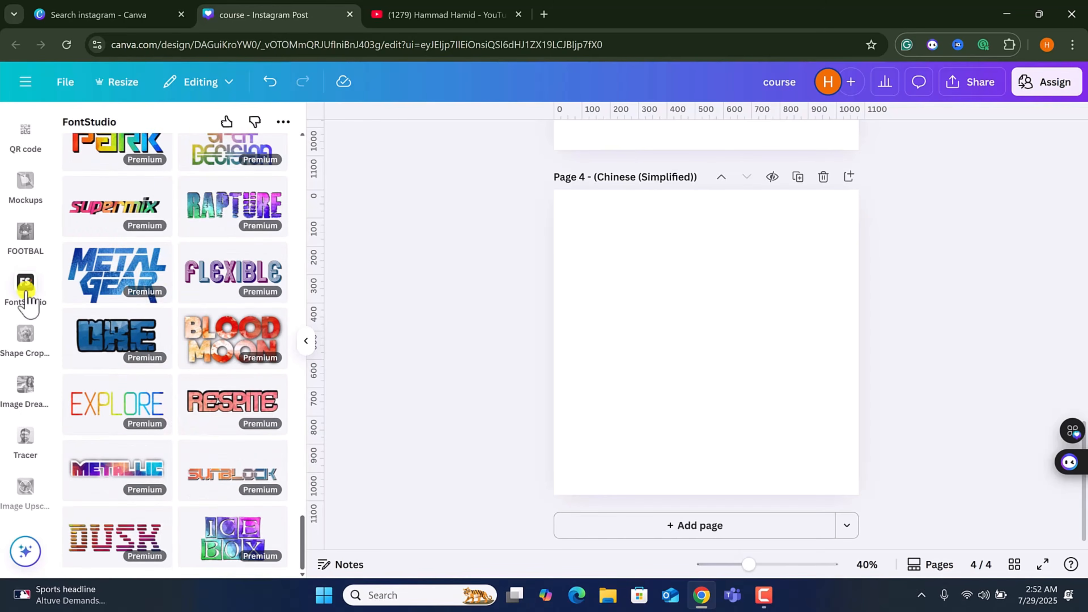
left_click(25, 341)
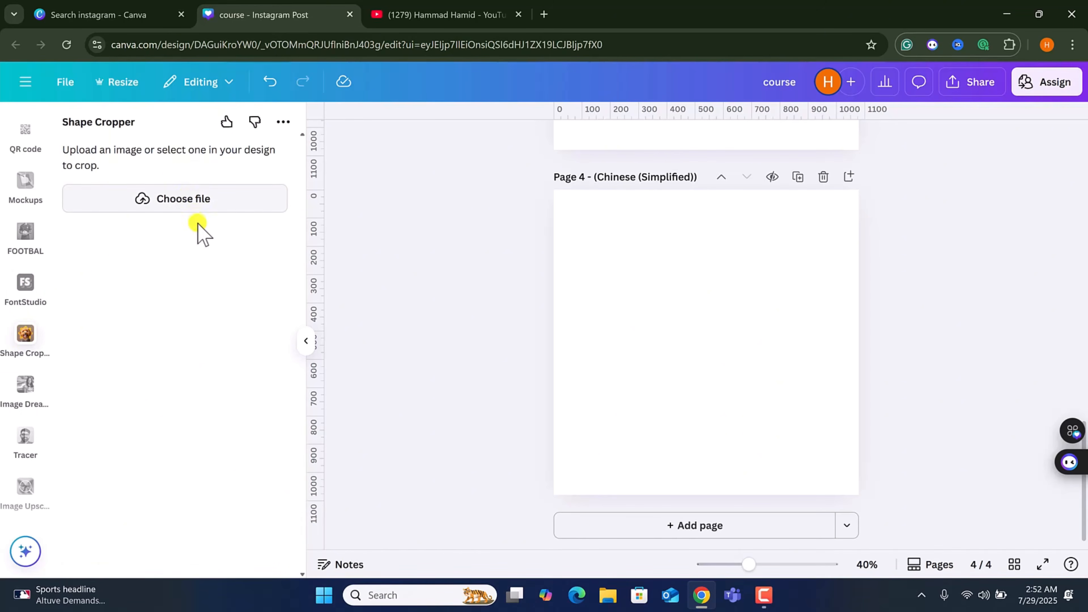
Select the gym photo of the man with the kettlebell on page 2 and move it onto page 3.
scroll(680, 340, "up", 5)
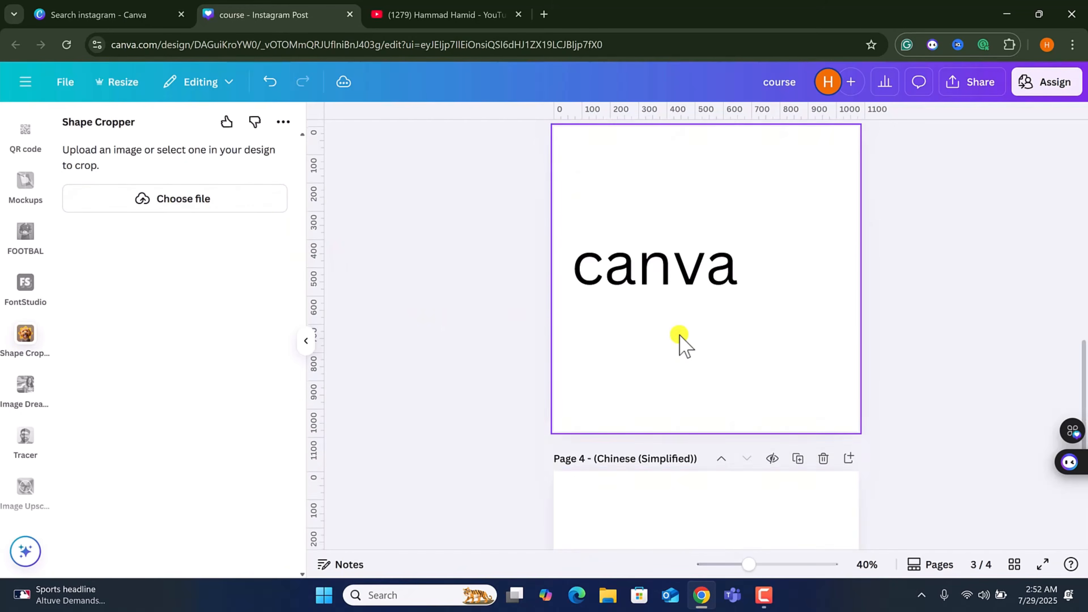
scroll(680, 341, "down", 6)
scroll(601, 339, "up", 2)
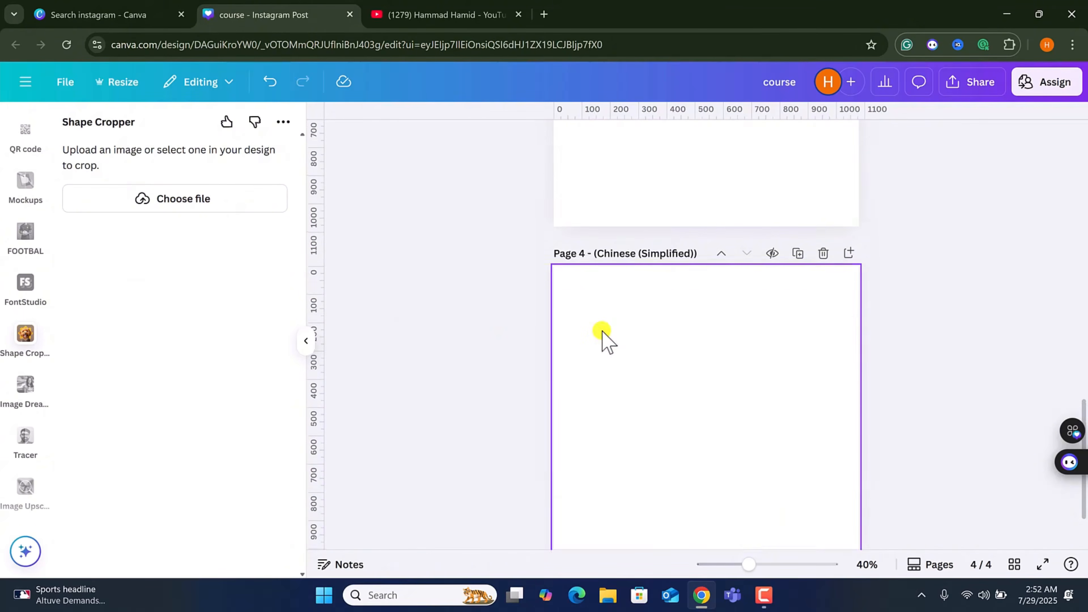
scroll(603, 334, "up", 6)
left_click(614, 333)
scroll(626, 335, "down", 3)
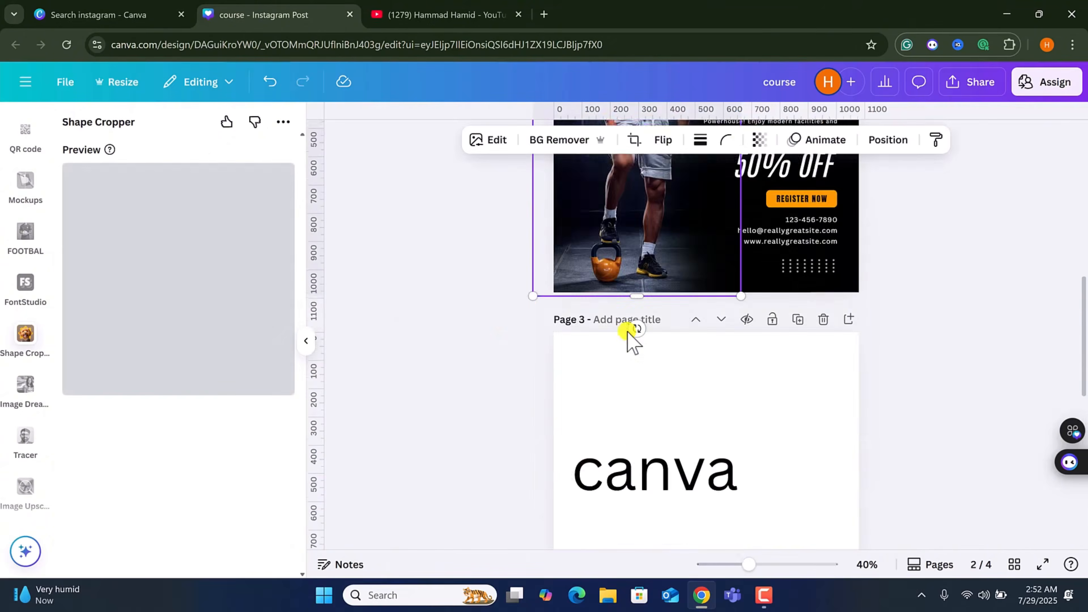
scroll(636, 223, "down", 2)
scroll(636, 238, "up", 3)
left_click_drag(636, 238, 687, 492)
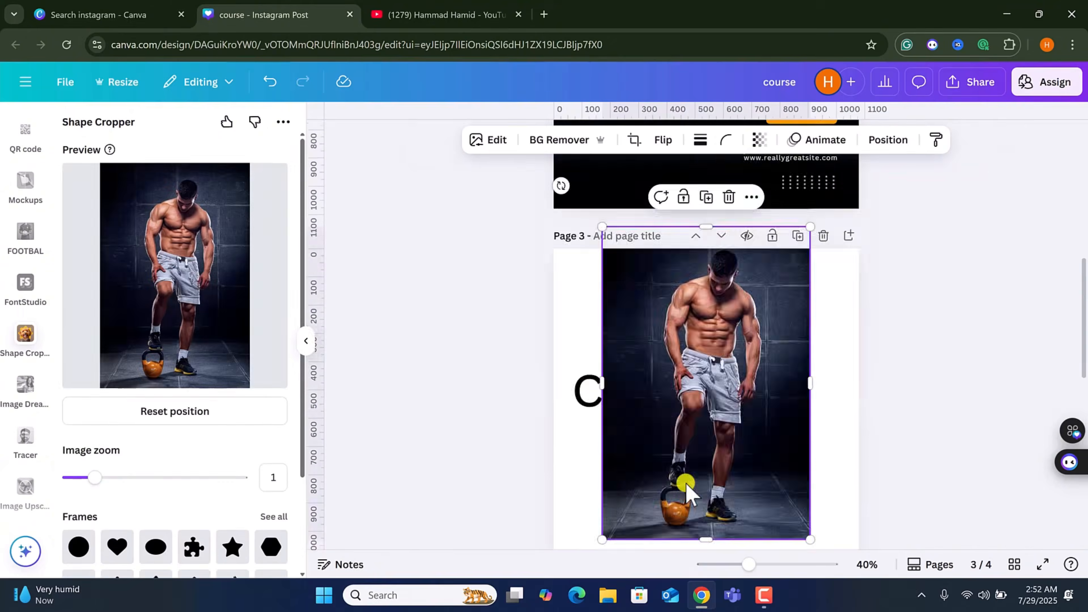
scroll(687, 492, "down", 3)
left_click_drag(728, 309, 735, 360)
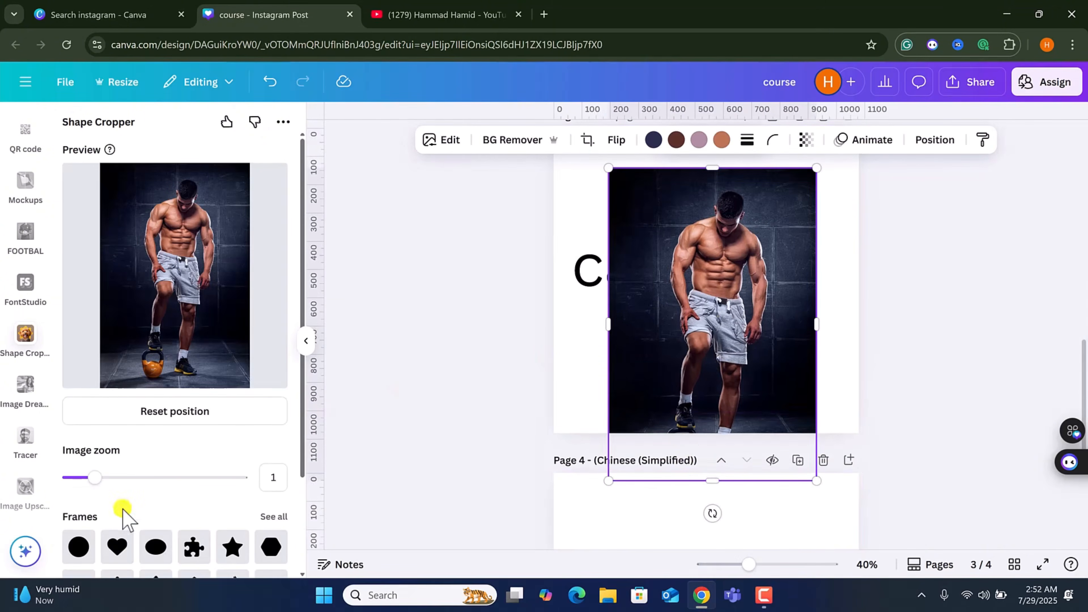
Crop the selected photo into a heart frame with Shape Cropper, reposition it in the preview, and add it to page 4.
scroll(124, 515, "down", 3)
left_click(117, 423)
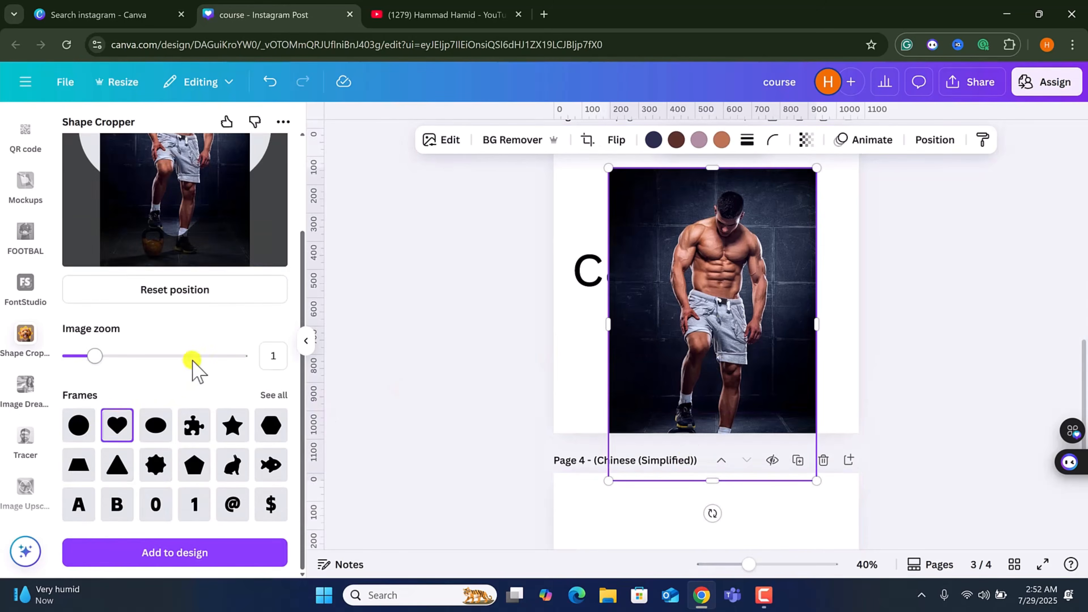
scroll(193, 369, "up", 3)
left_click_drag(192, 340, 189, 381)
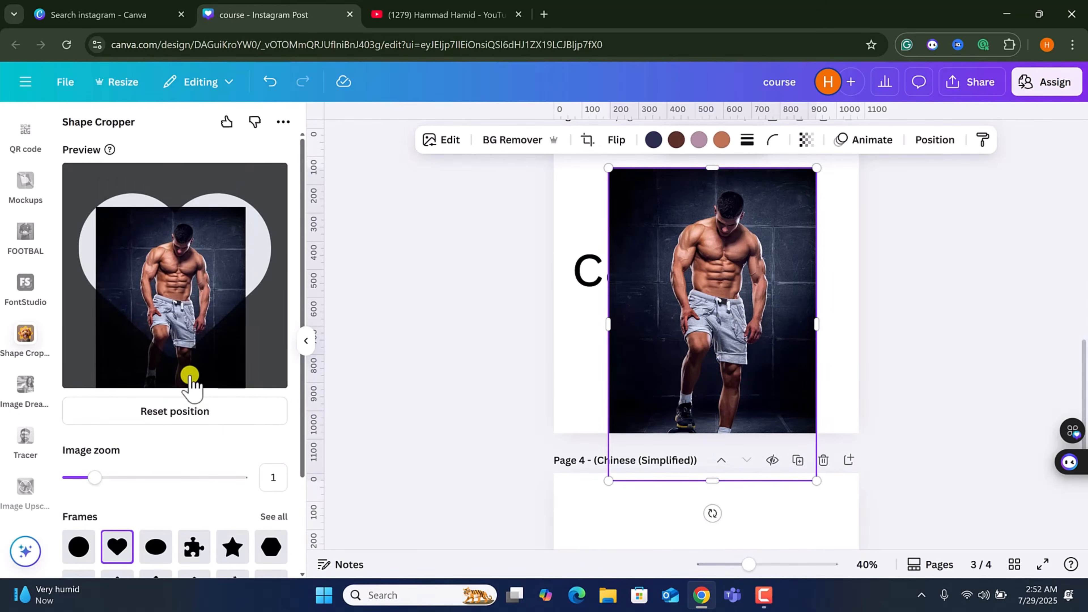
scroll(179, 514, "down", 3)
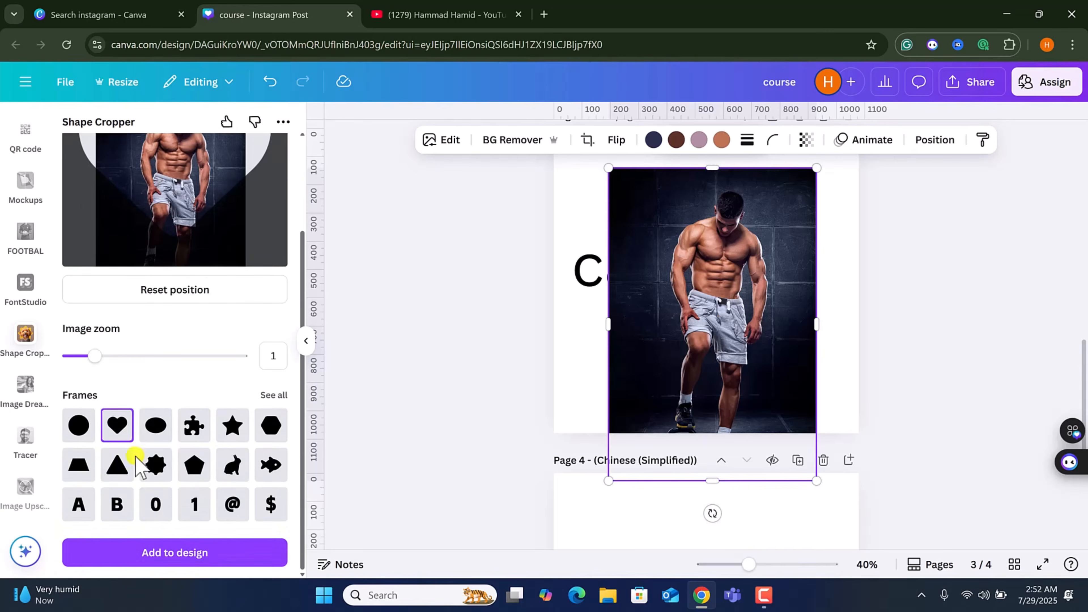
left_click(204, 555)
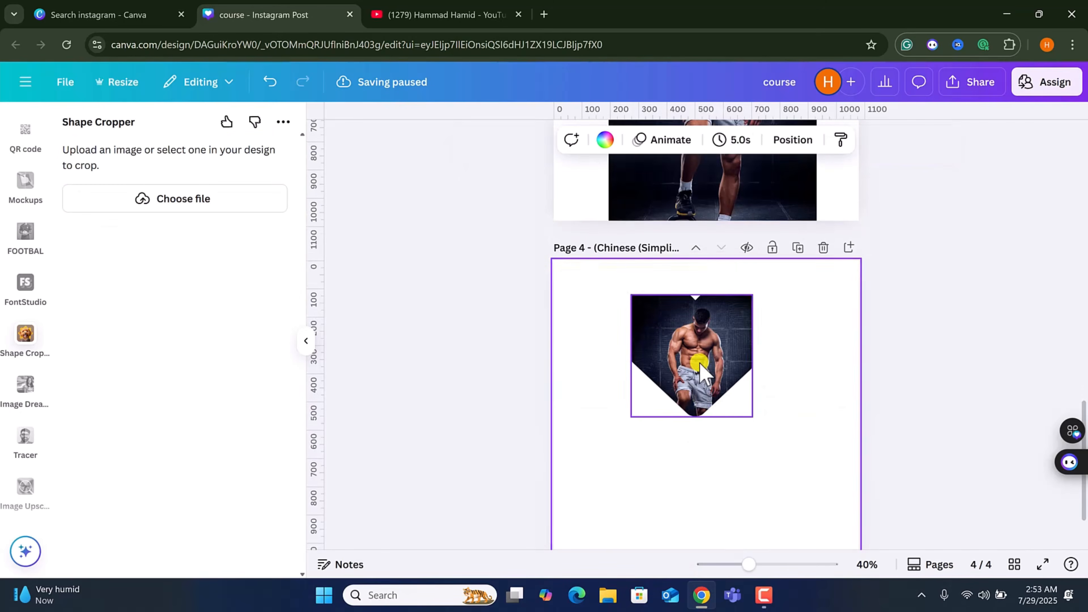
Select the heart-cropped image and open the Image Dreamer app's scene description field.
left_click(701, 368)
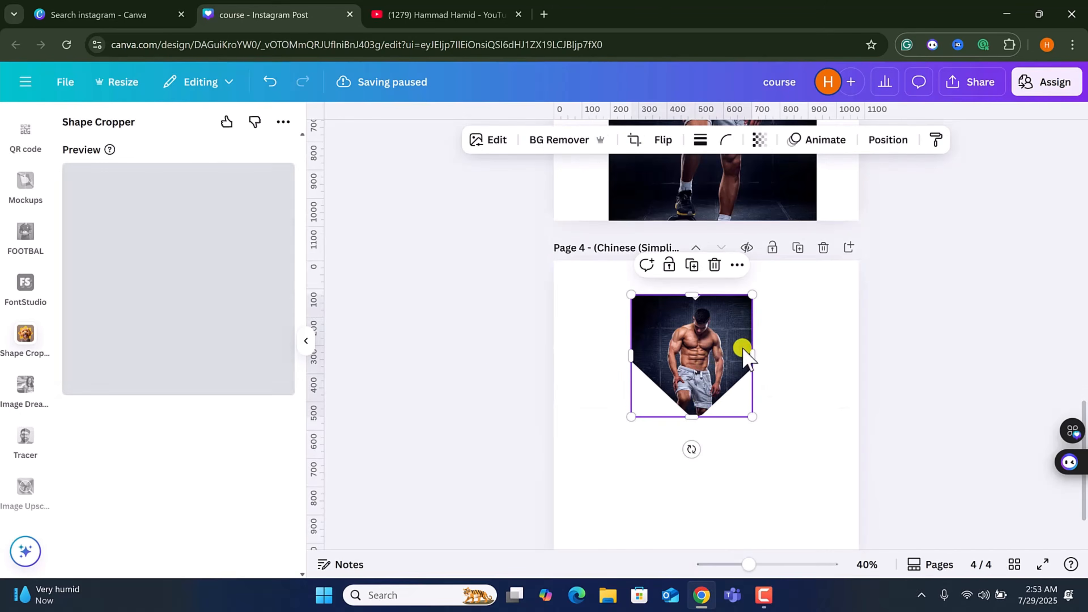
left_click(25, 385)
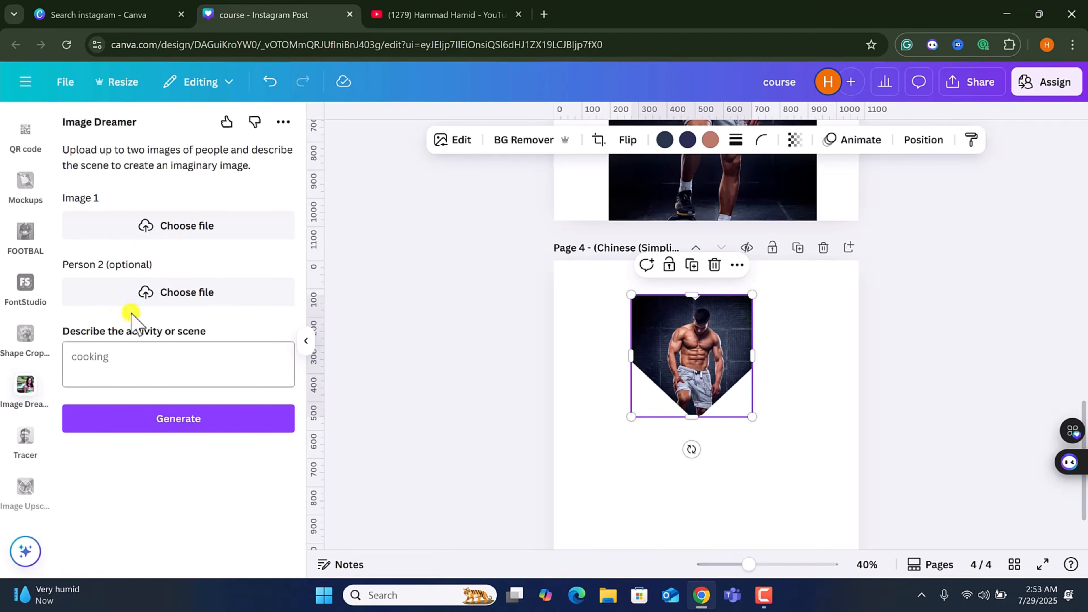
left_click(122, 357)
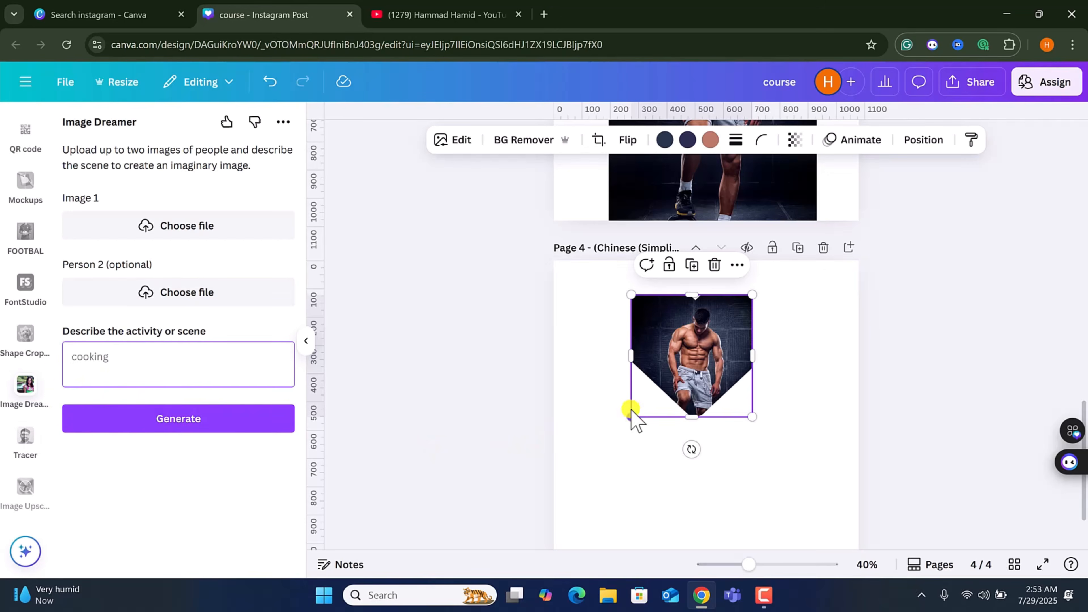
Start tracing the heart-cropped image in Black & white mode with the Tracer app.
left_click(25, 436)
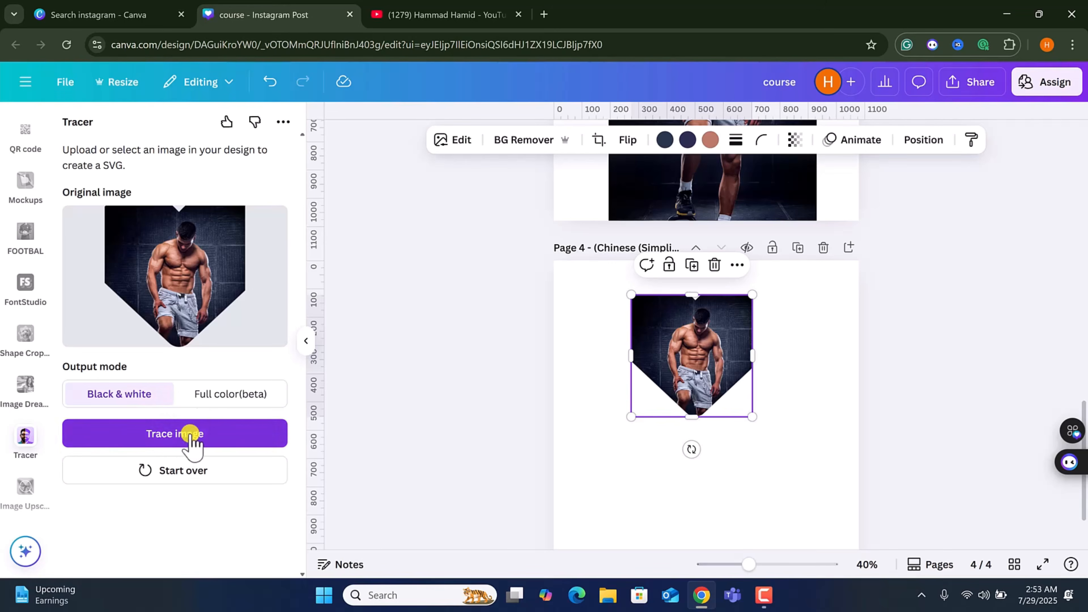
left_click(270, 441)
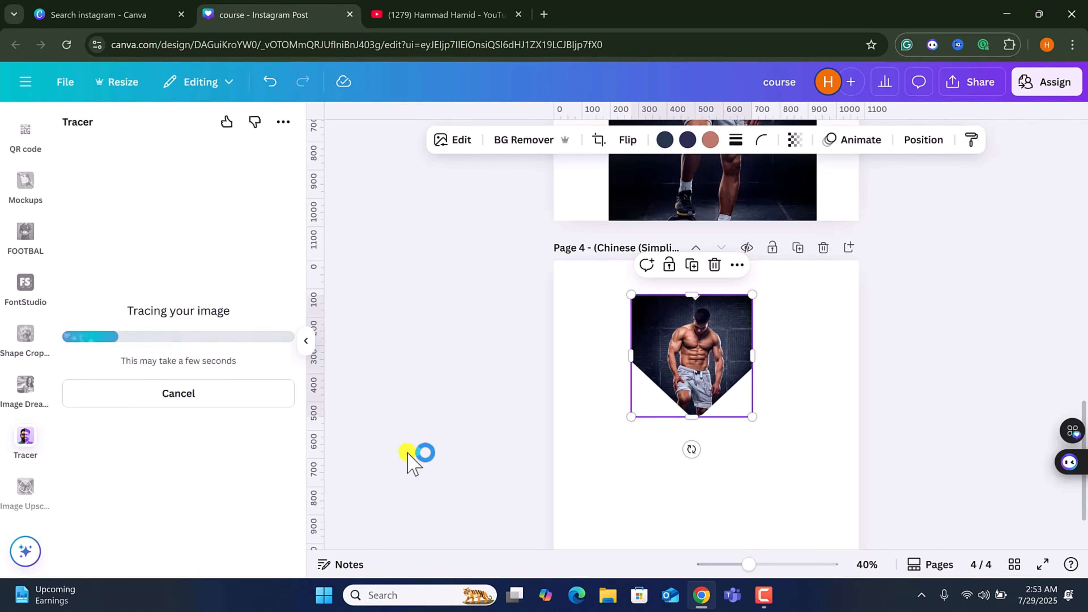
Open the Image Upscaler app and delete the heart-cropped image from page 4.
left_click(26, 488)
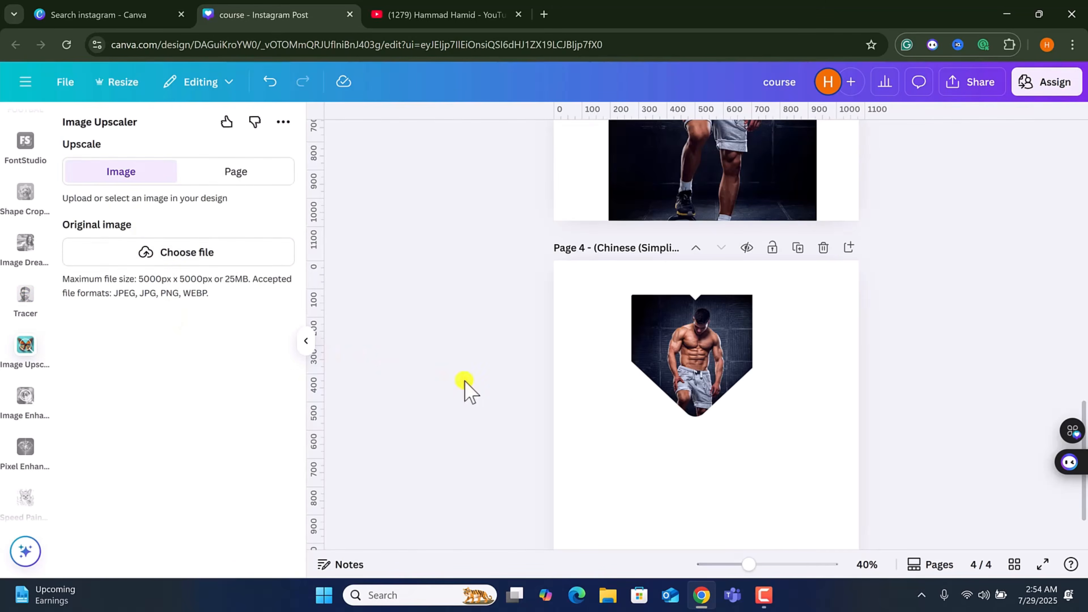
left_click_drag(693, 356, 376, 400)
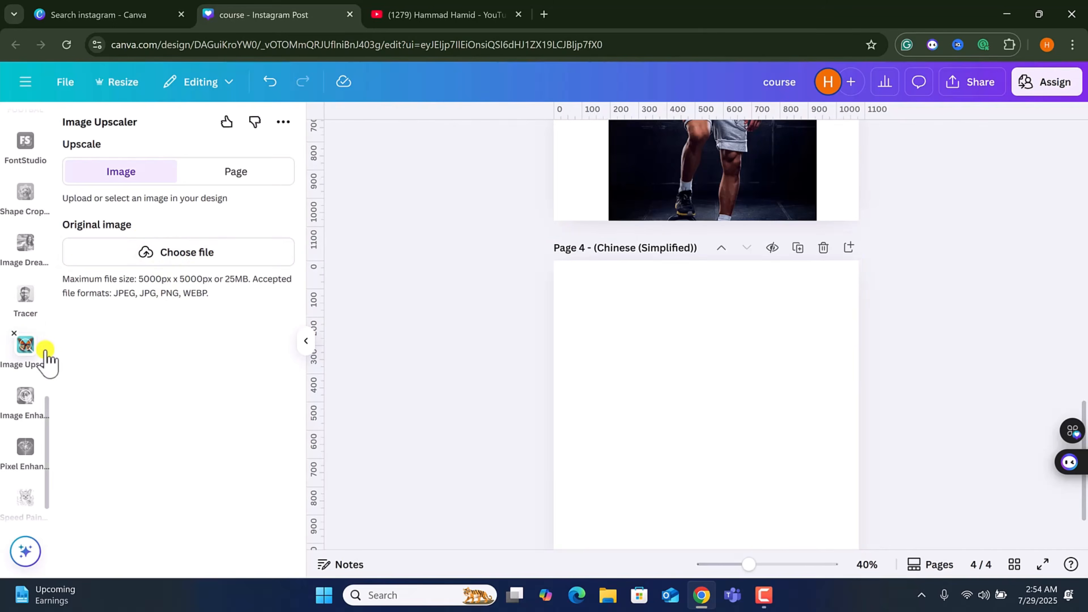
Browse the Image Enhancement, Pixel Enhancer and Speed Painter apps.
scroll(19, 369, "down", 2)
left_click(25, 340)
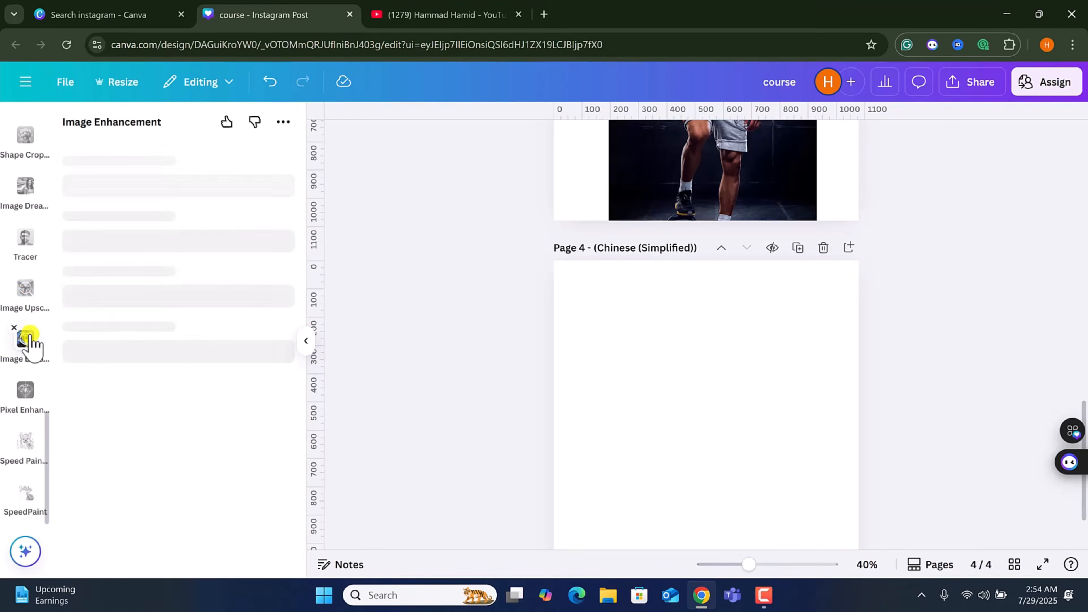
left_click(26, 394)
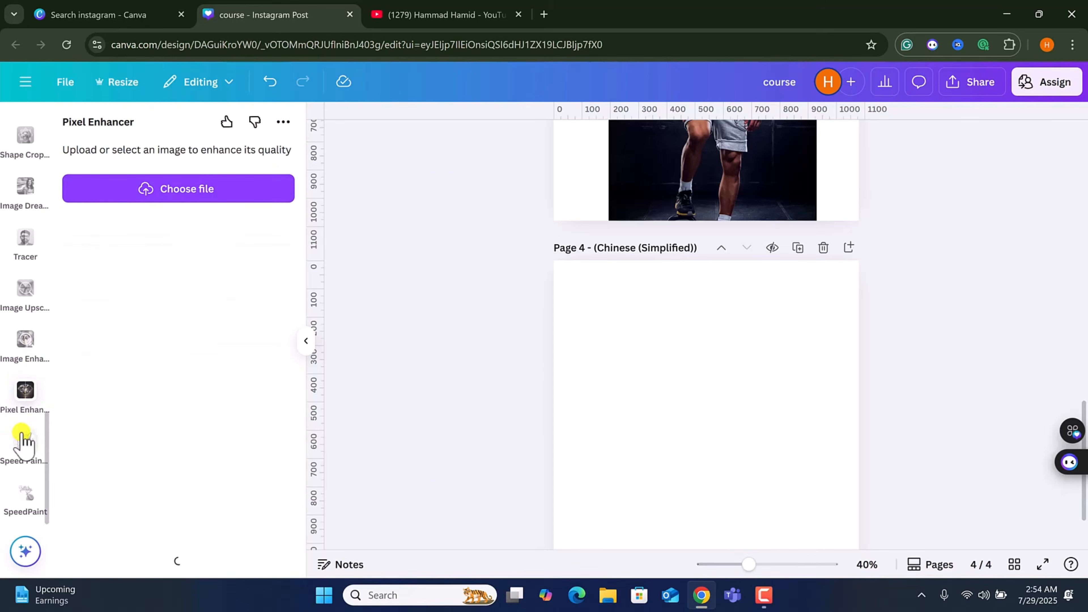
left_click(29, 445)
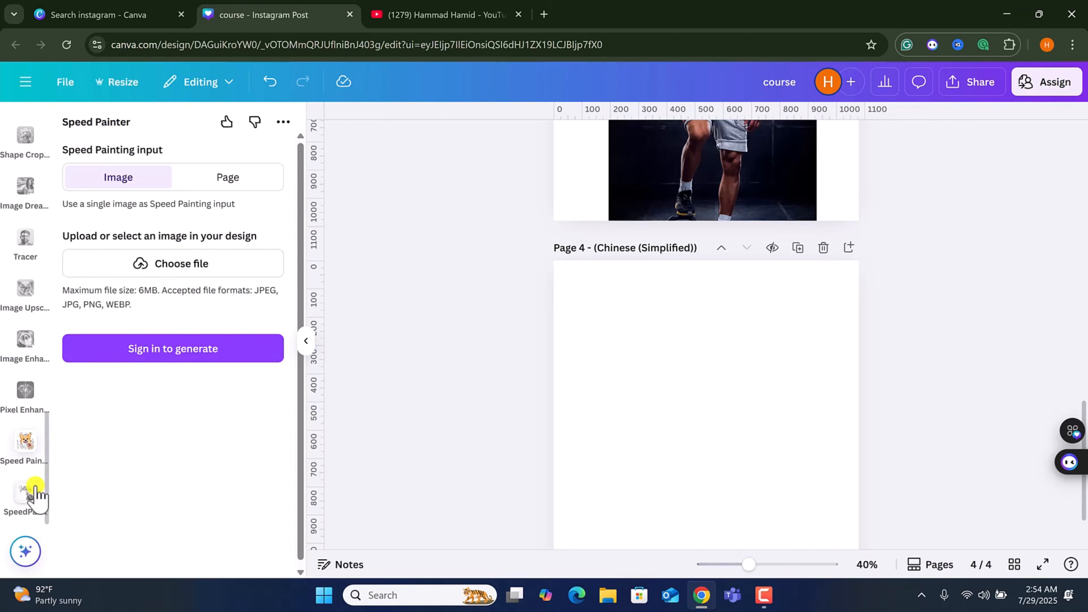
scroll(35, 493, "up", 10)
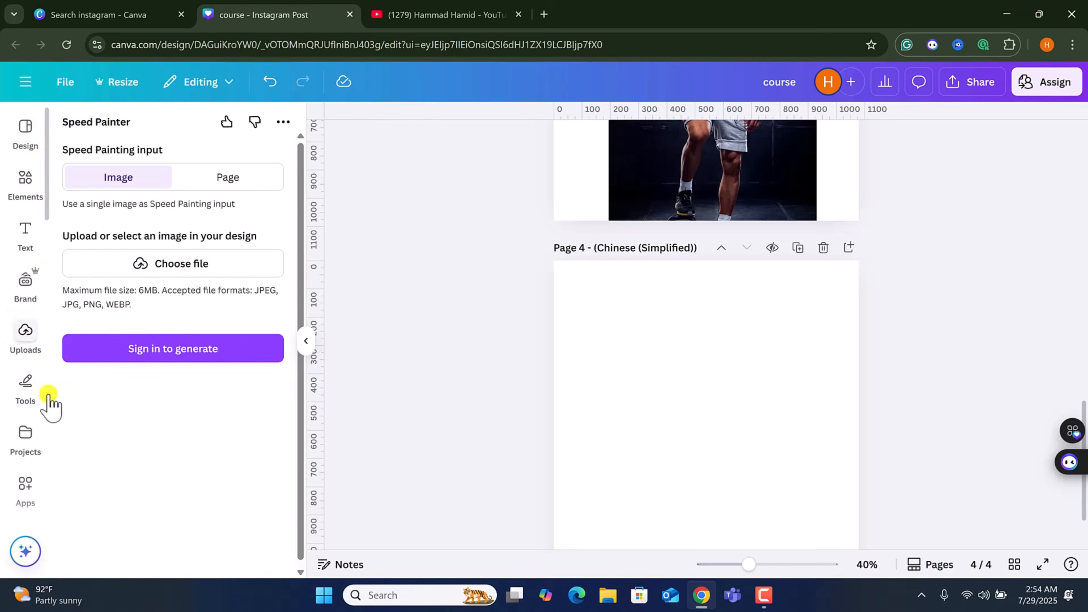
scroll(602, 296, "up", 10)
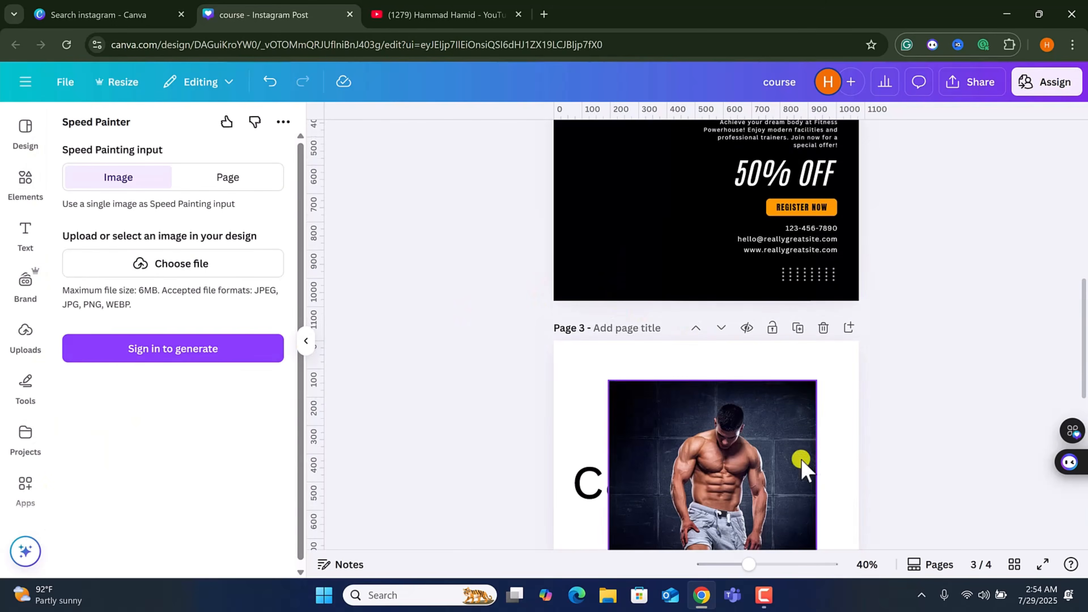
Remove the gym photo and the 'canva' text from page 3.
mouse_move(694, 487)
left_mouse_down()
mouse_move(122, 373)
mouse_move(693, 499)
mouse_move(660, 479)
mouse_move(130, 386)
mouse_move(454, 389)
mouse_move(544, 432)
mouse_move(577, 420)
mouse_move(336, 420)
mouse_move(412, 357)
mouse_move(459, 211)
mouse_move(937, 165)
mouse_move(587, 228)
mouse_move(471, 374)
mouse_move(531, 383)
left_mouse_up()
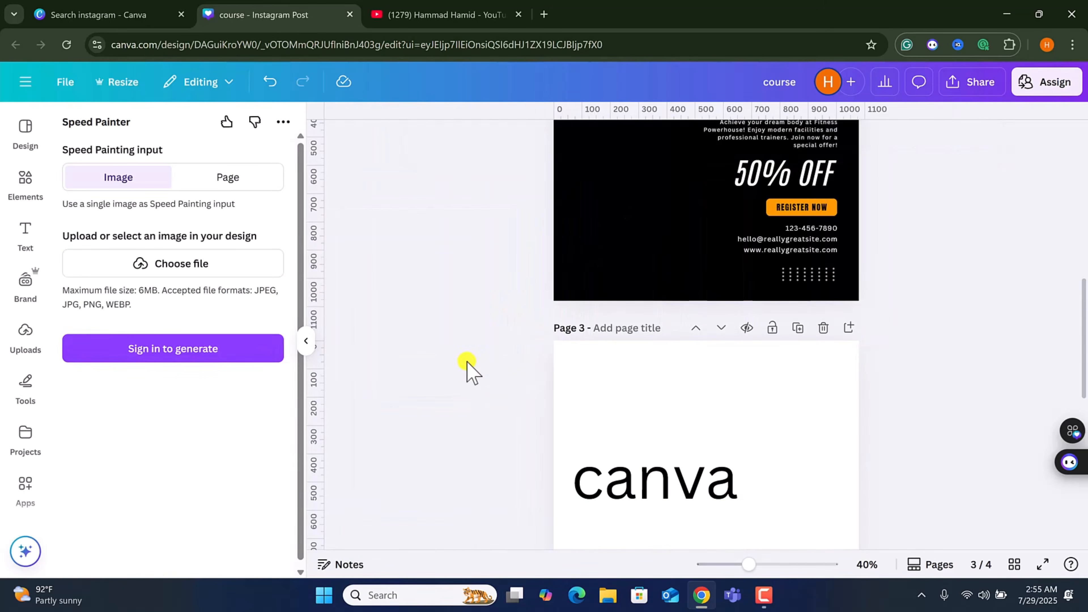
scroll(428, 355, "up", 6)
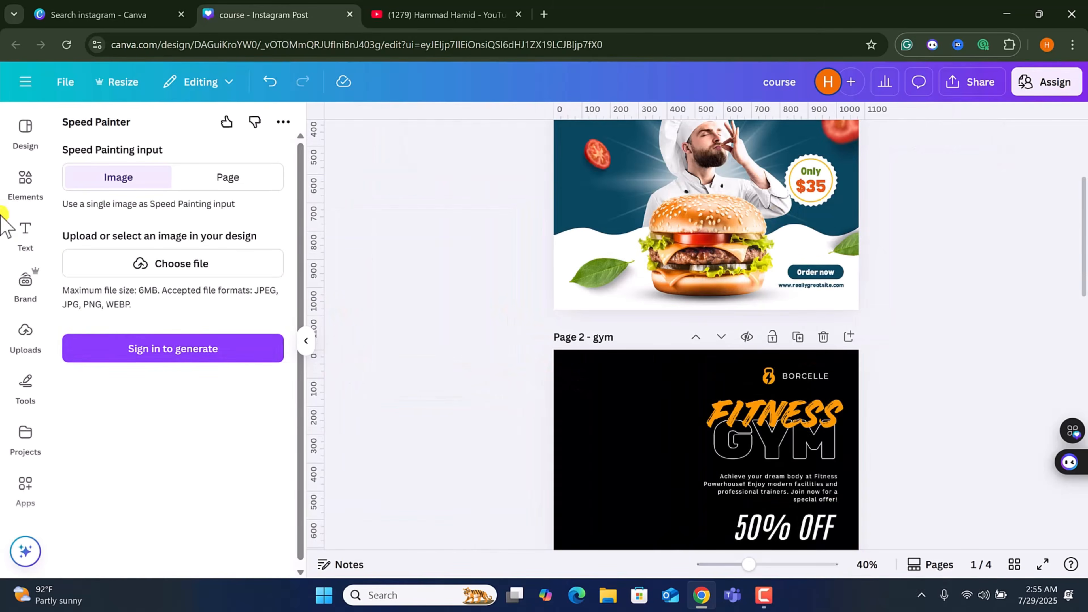
left_click(22, 182)
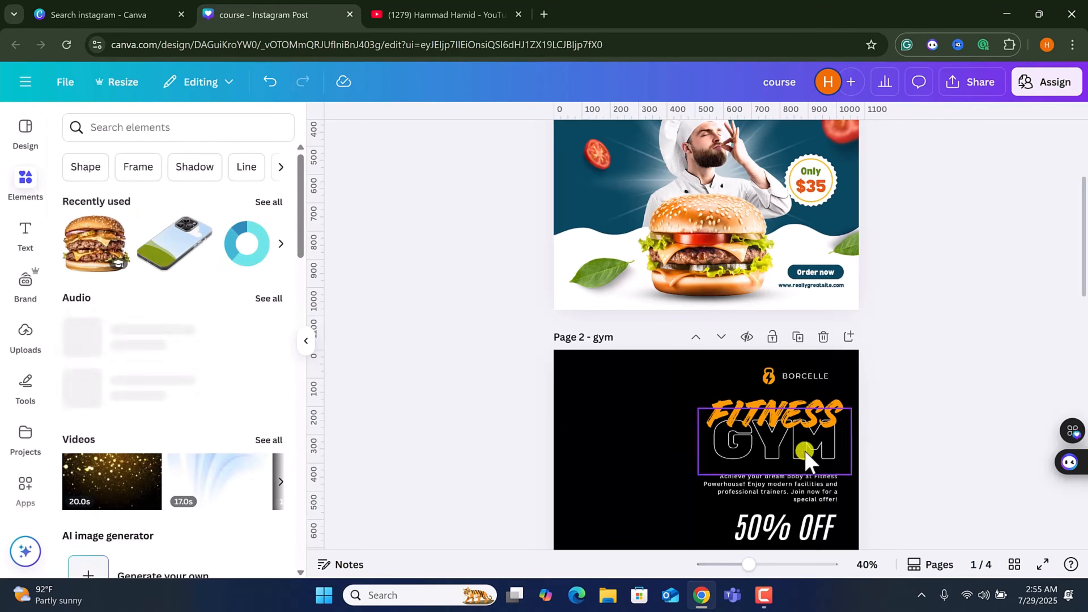
scroll(797, 452, "down", 8)
left_click_drag(668, 275, 333, 305)
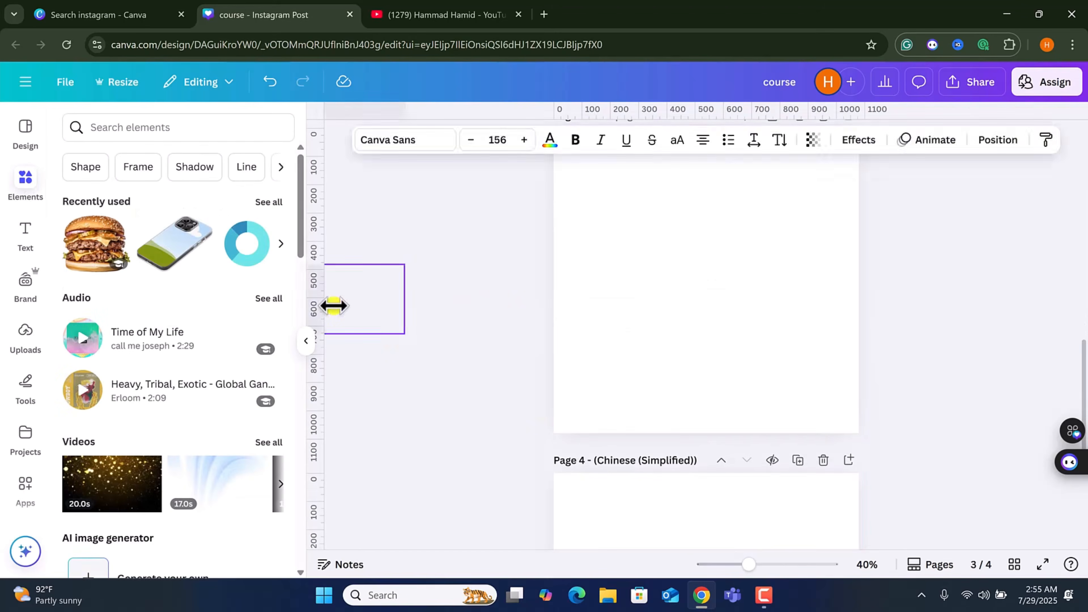
Open Photos and add a beige desk flat-lay photo to page 3.
scroll(15, 424, "down", 5)
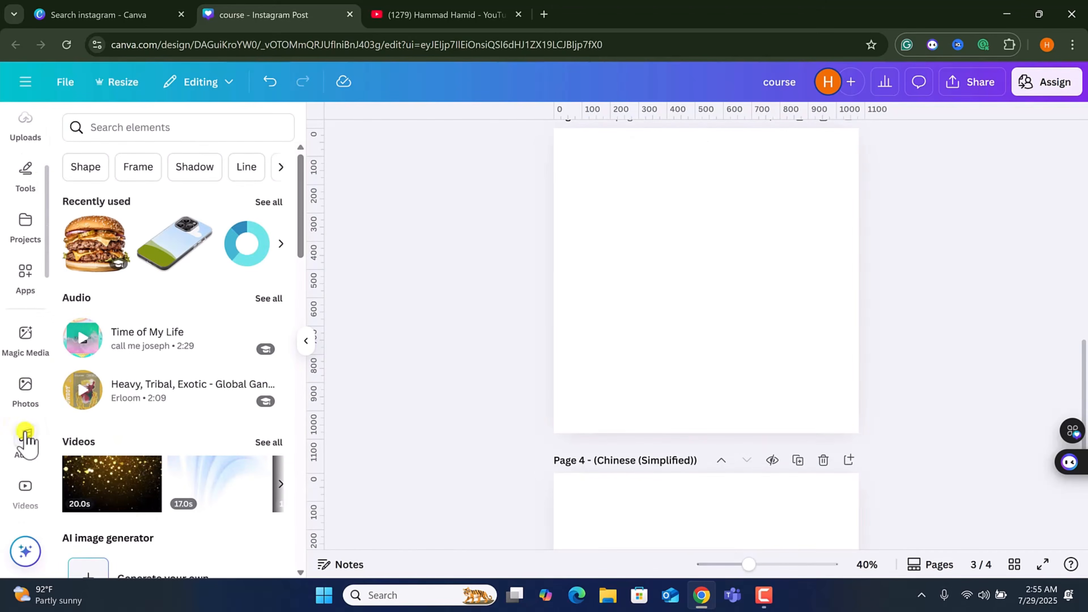
left_click(25, 387)
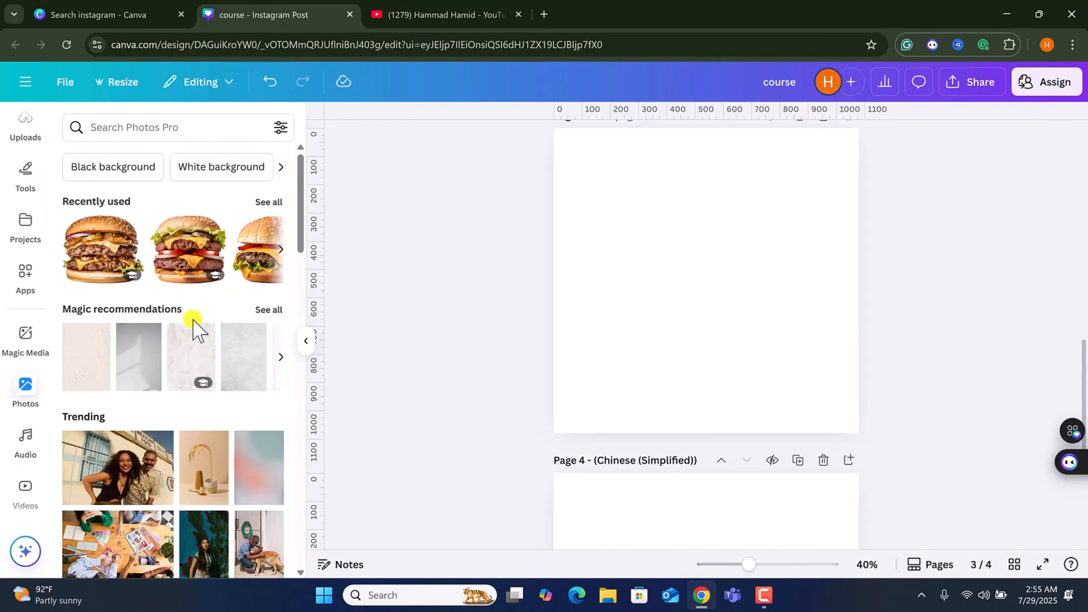
scroll(194, 330, "down", 8)
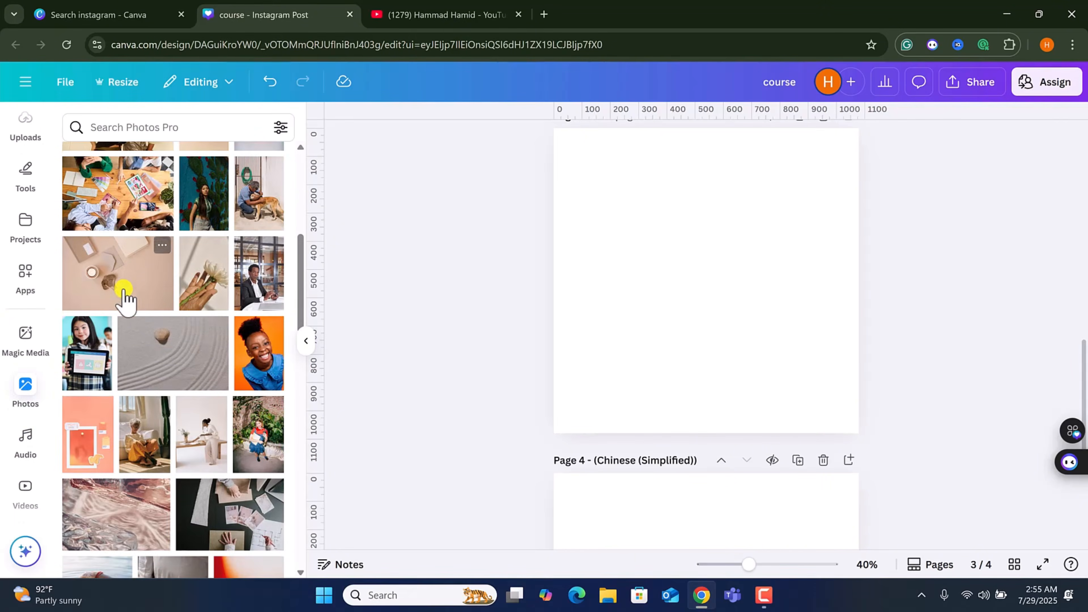
left_click(133, 296)
scroll(590, 388, "up", 3)
scroll(525, 413, "down", 2)
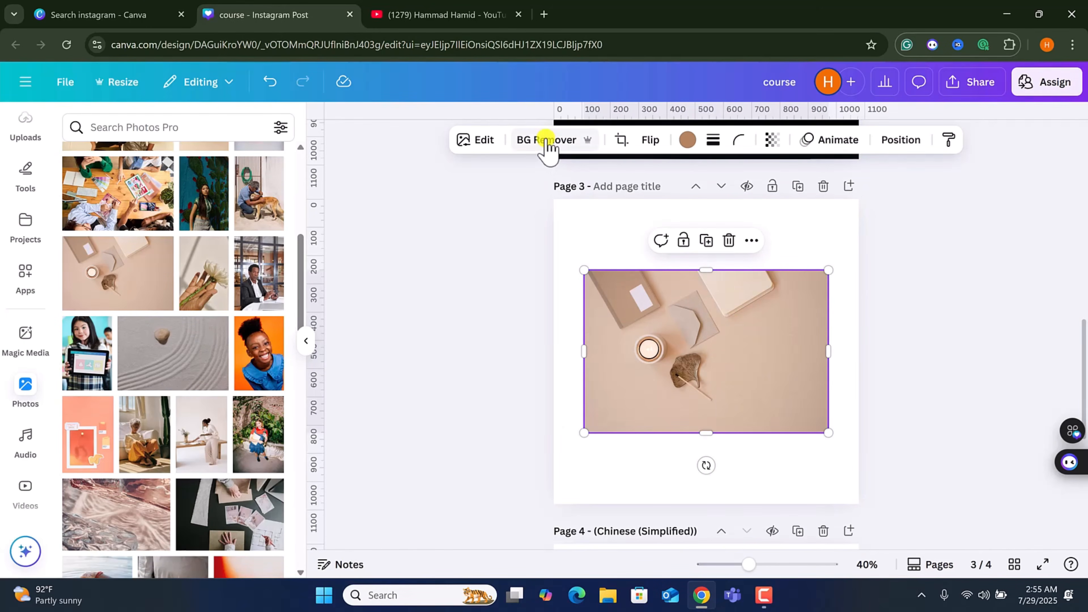
Add the photo of a smiling girl on an orange background and slide the desk photo to page 3's left edge.
left_click(260, 349)
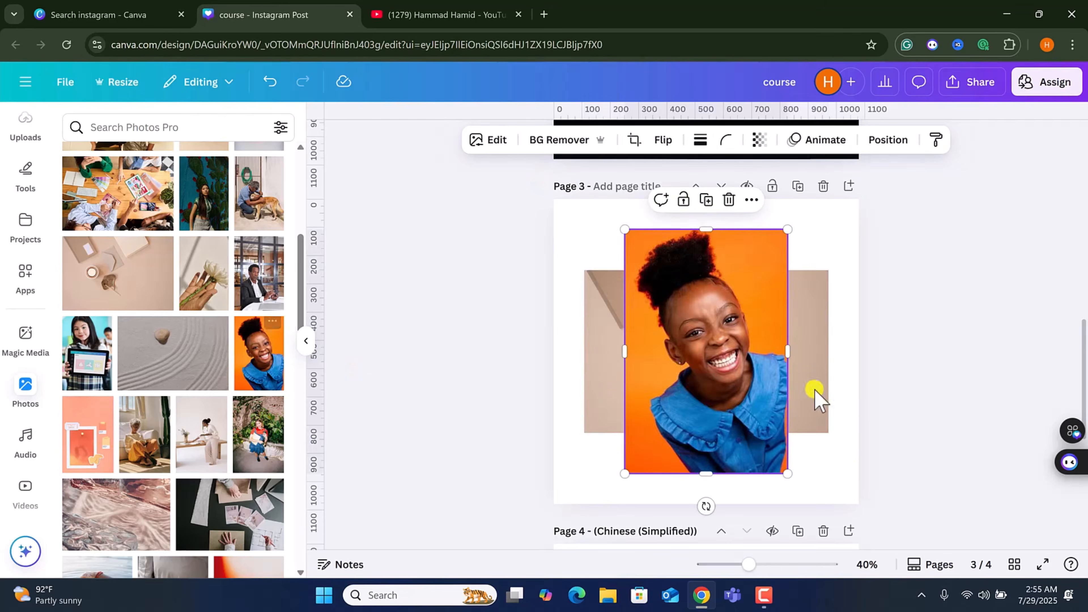
left_click_drag(683, 379, 831, 415)
left_click_drag(611, 356, 432, 356)
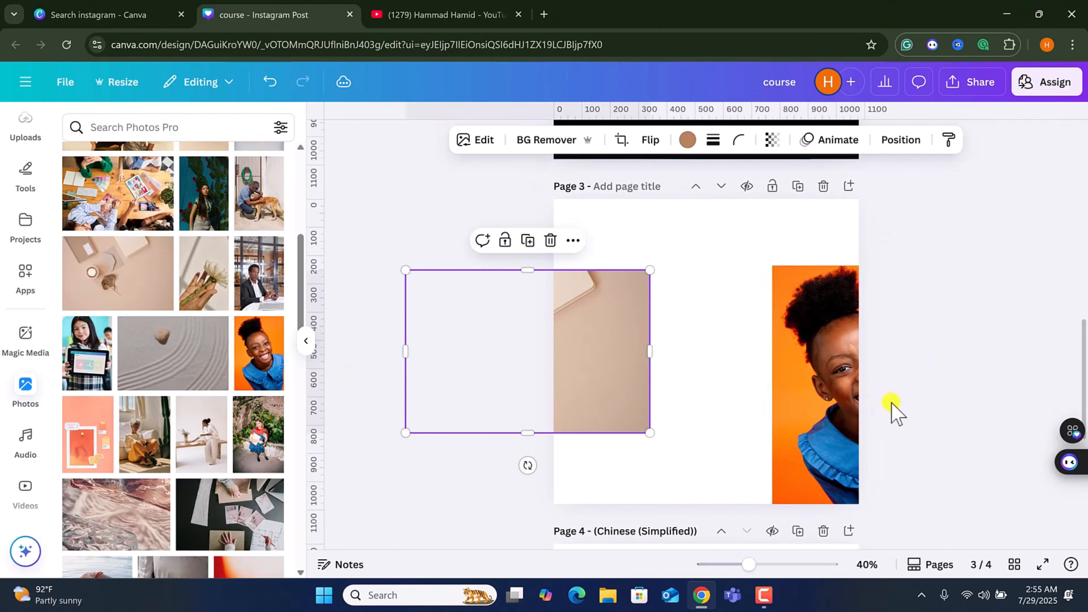
Move the girl photo into page 3's right half and remove its background with BG Remover.
left_click_drag(797, 411, 686, 375)
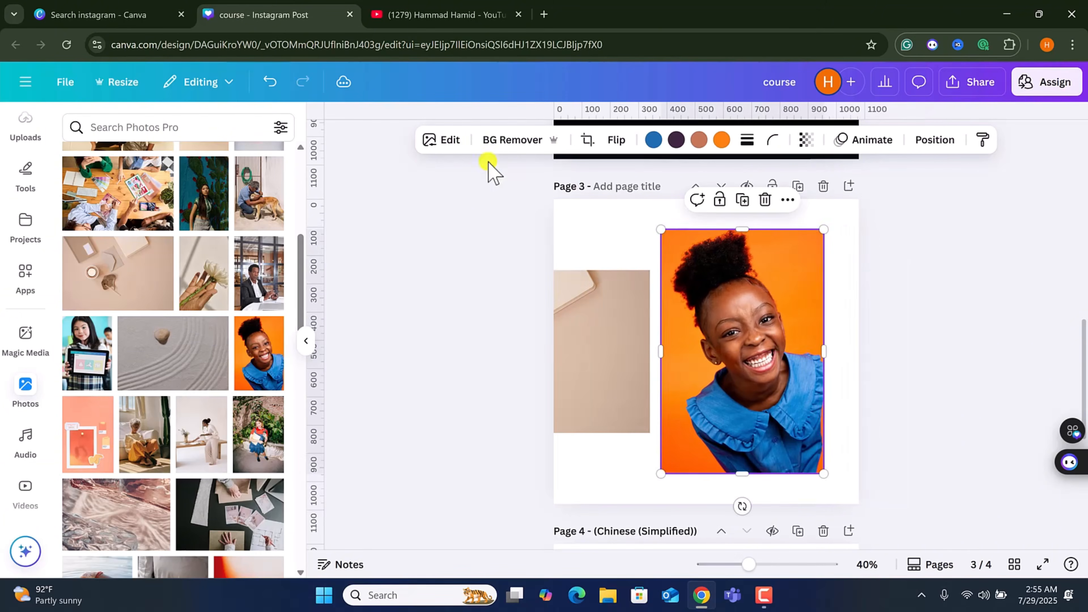
left_click(493, 141)
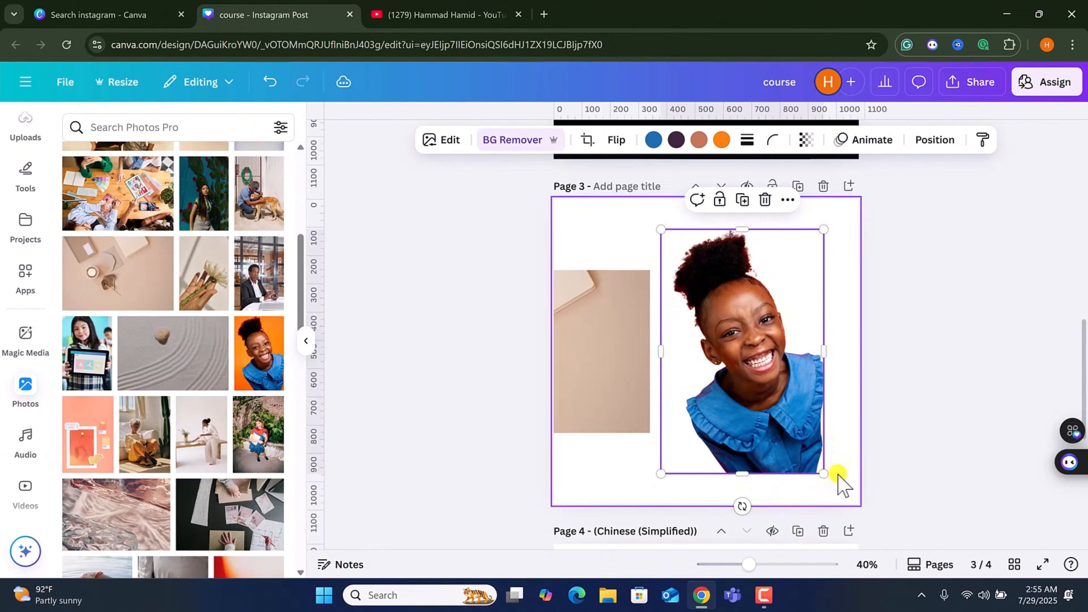
Enlarge the girl photo on page 3 and move it off the page.
left_click_drag(823, 474, 894, 503)
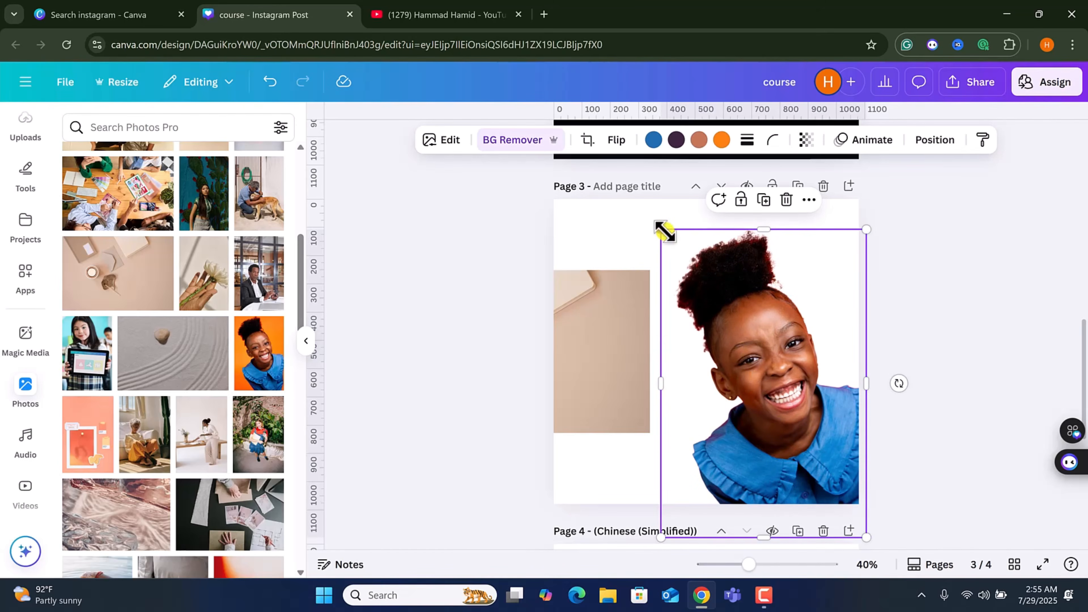
left_click_drag(662, 231, 631, 214)
left_click_drag(755, 323, 1030, 381)
Move the desk photo to the middle of page 3 and browse its crop aspect ratios without applying any.
left_click_drag(634, 355, 792, 347)
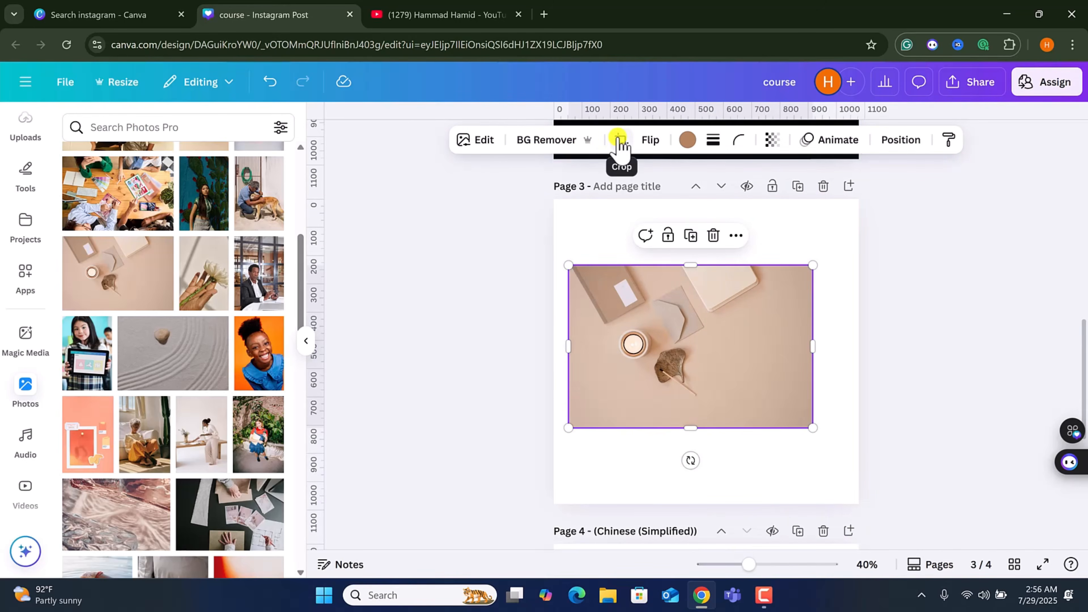
left_click(621, 140)
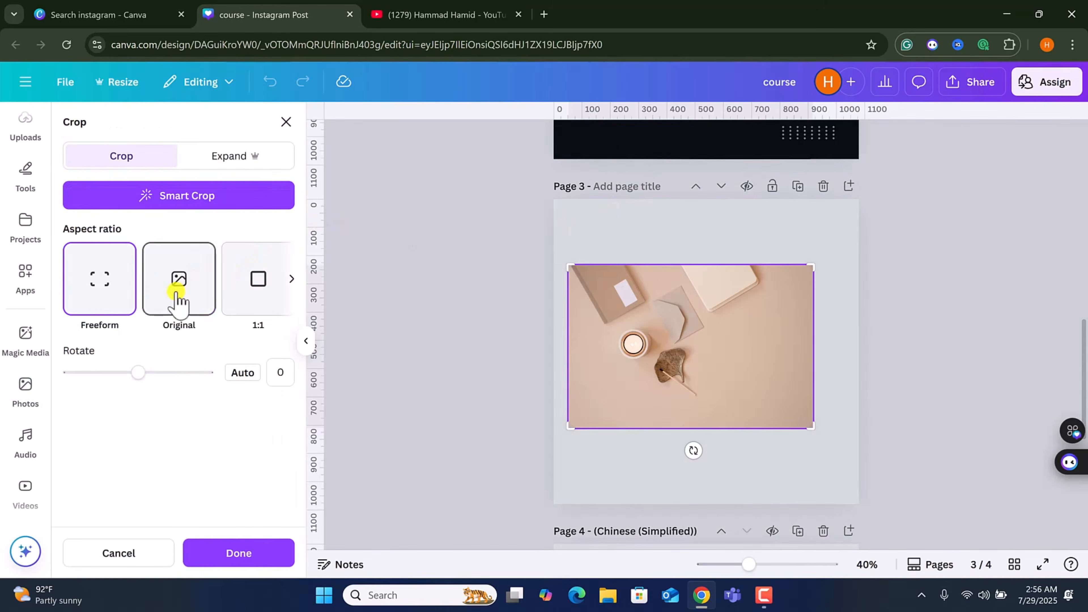
left_click(291, 278)
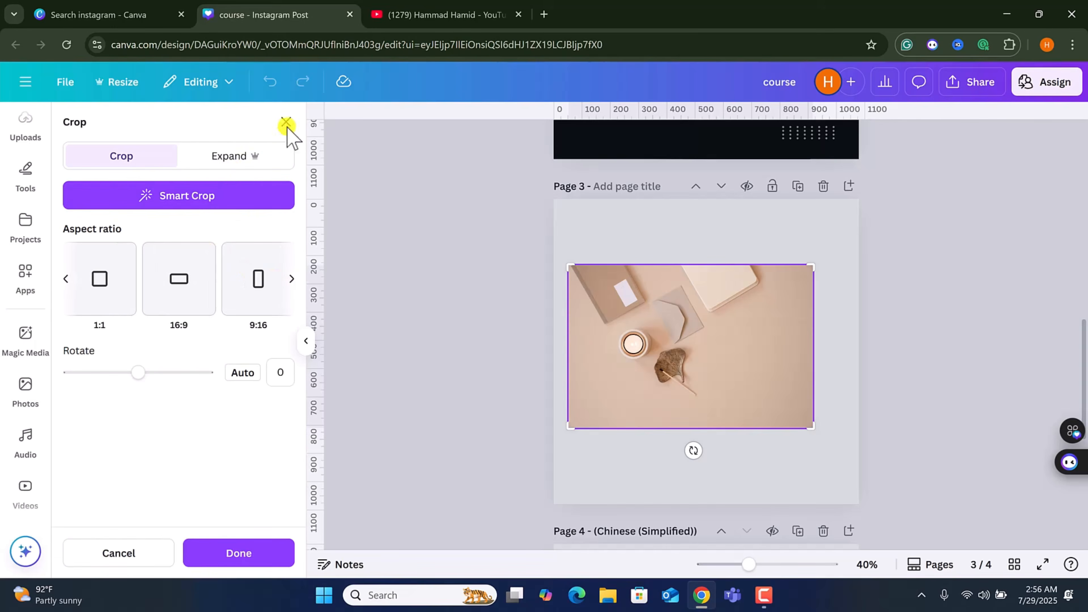
left_click(285, 117)
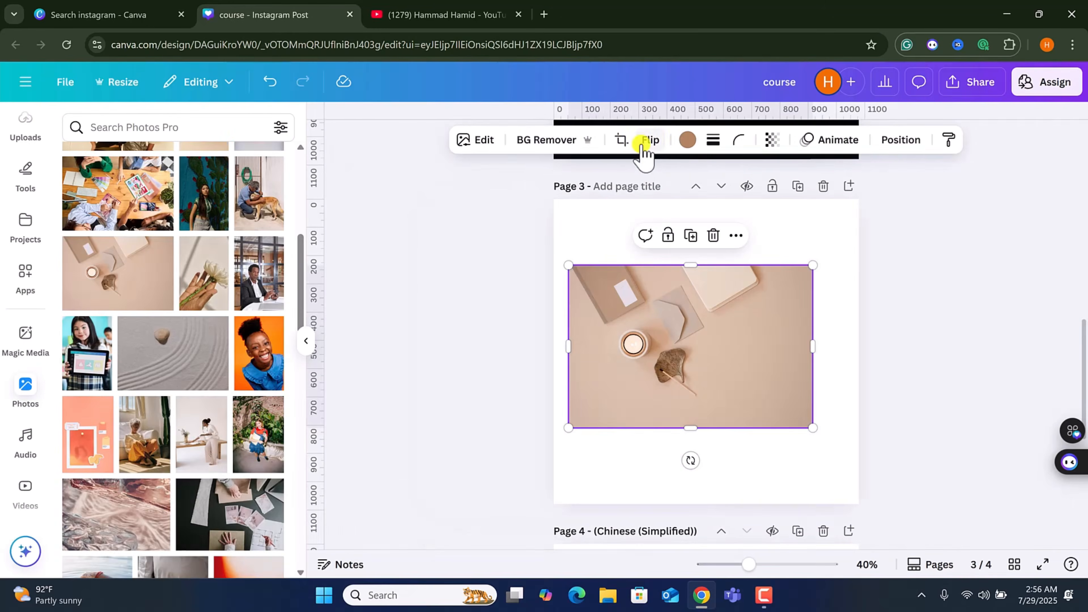
Try tinting the desk photo orange and then black, and undo both colour changes.
left_click(687, 140)
left_click(108, 259)
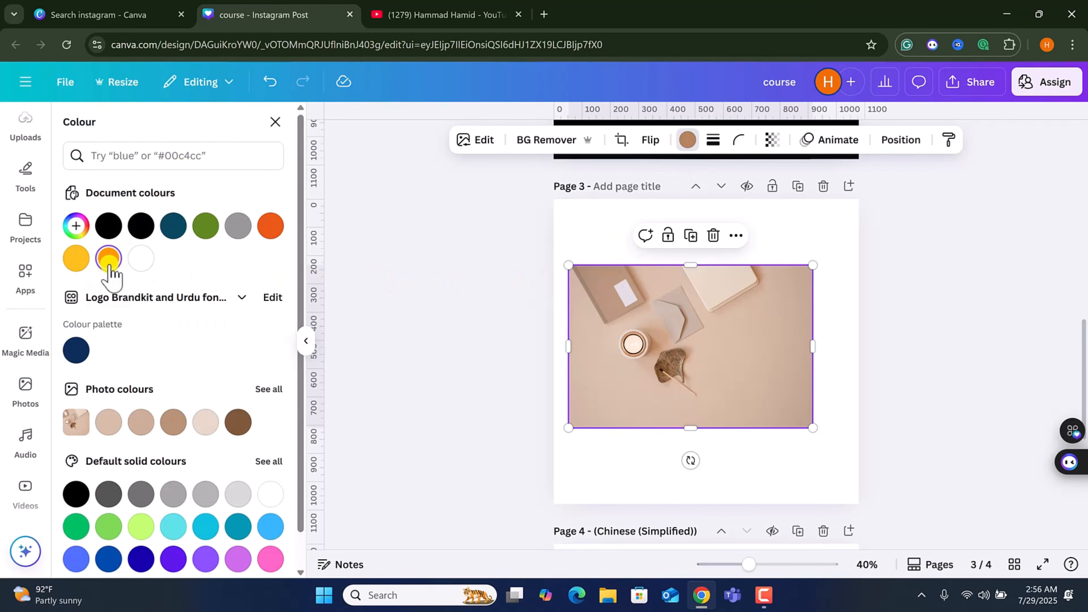
left_click(109, 260)
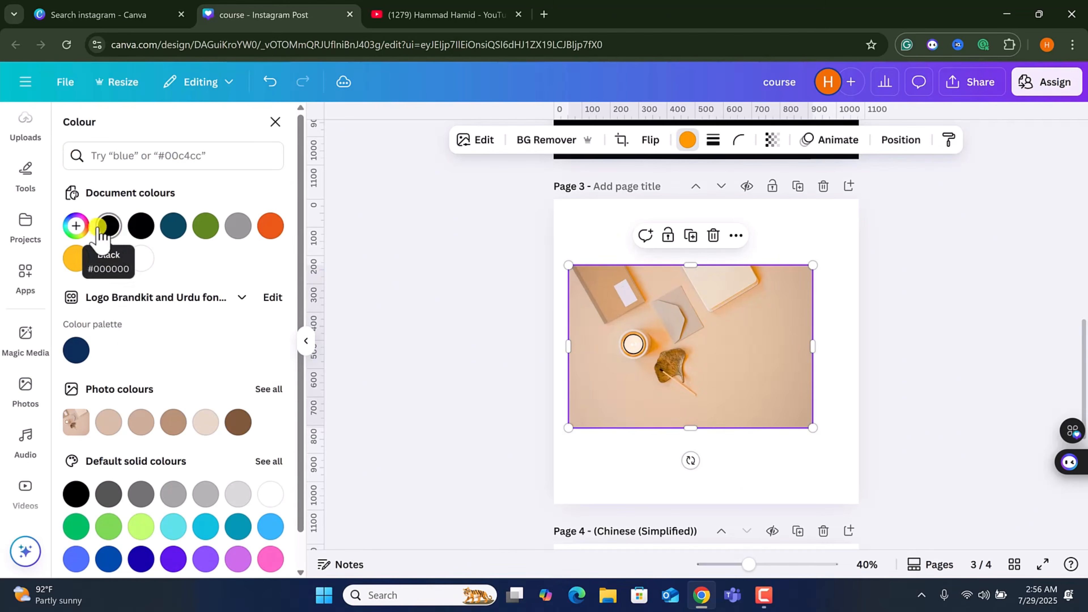
left_click(109, 225)
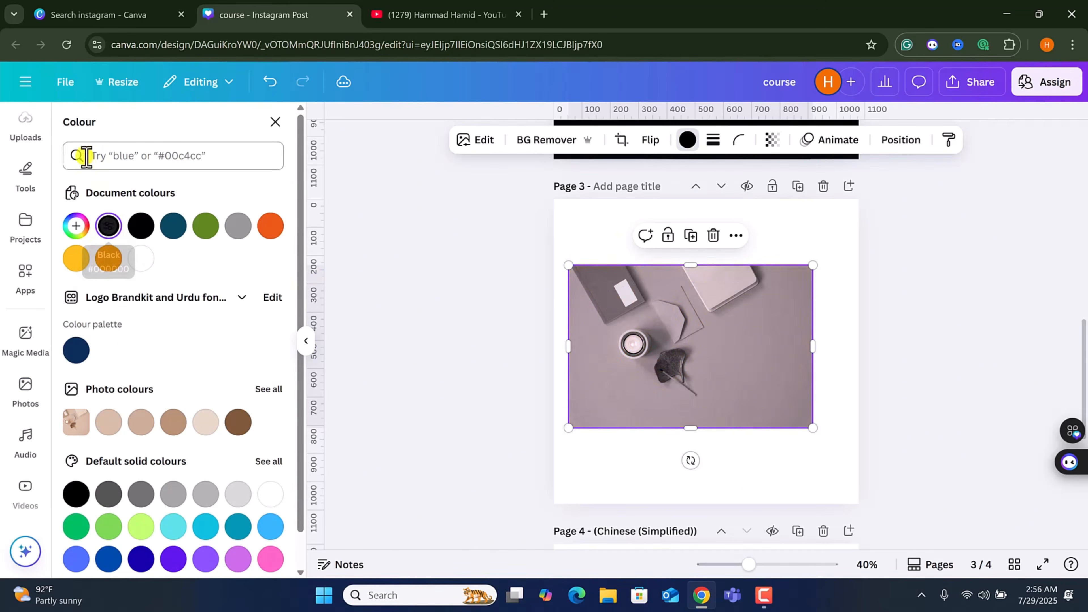
left_click(271, 81)
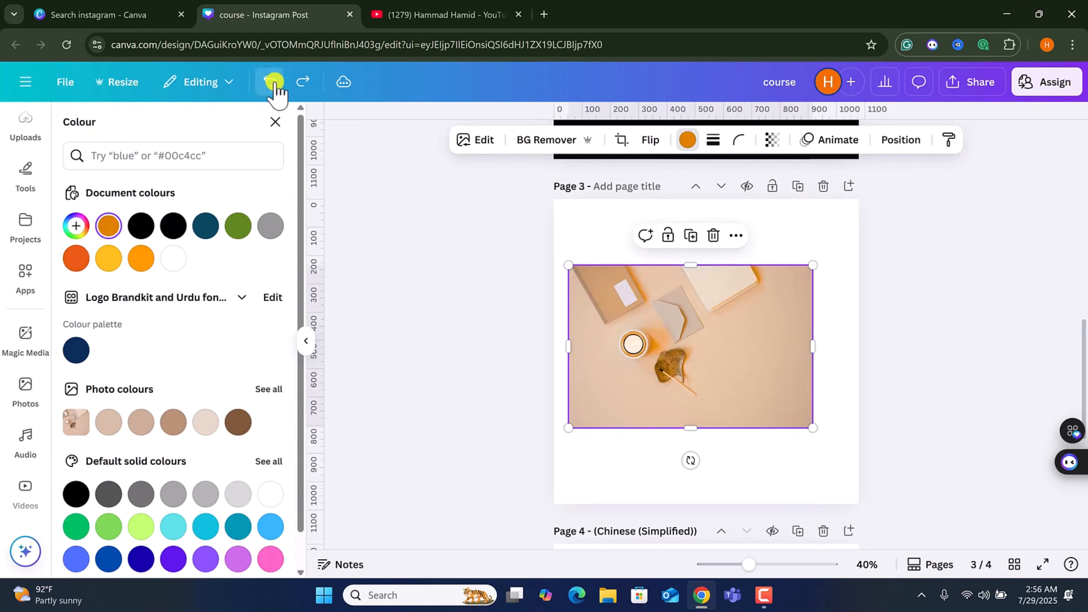
left_click(271, 81)
Give the desk photo a thin solid border and set its corner rounding to the maximum.
left_click(713, 140)
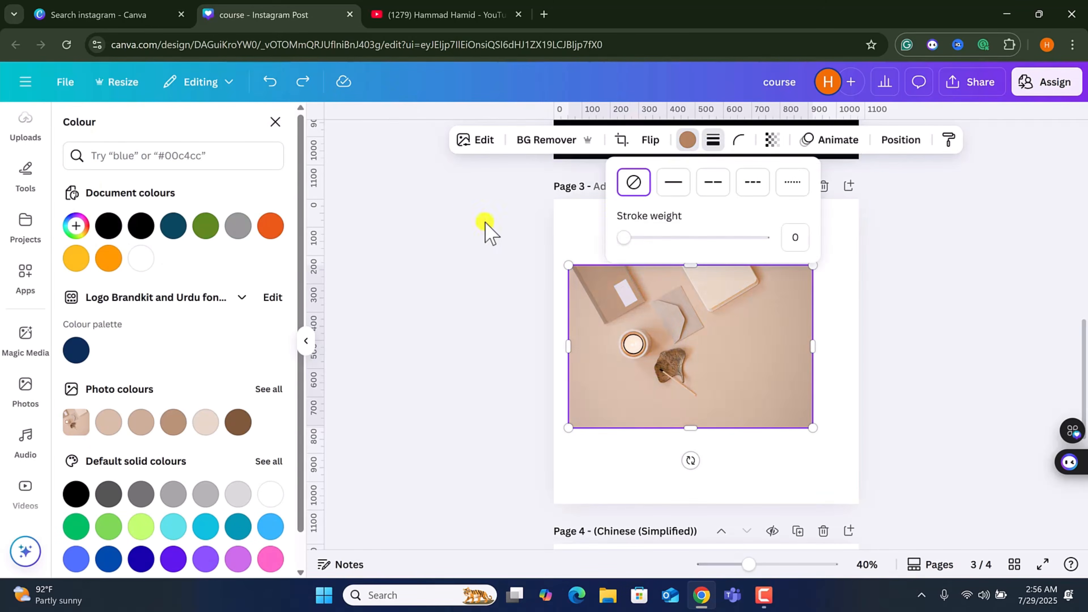
mouse_move(629, 237)
left_mouse_down()
mouse_move(663, 239)
mouse_move(600, 252)
mouse_move(638, 239)
left_mouse_up()
left_click(751, 140)
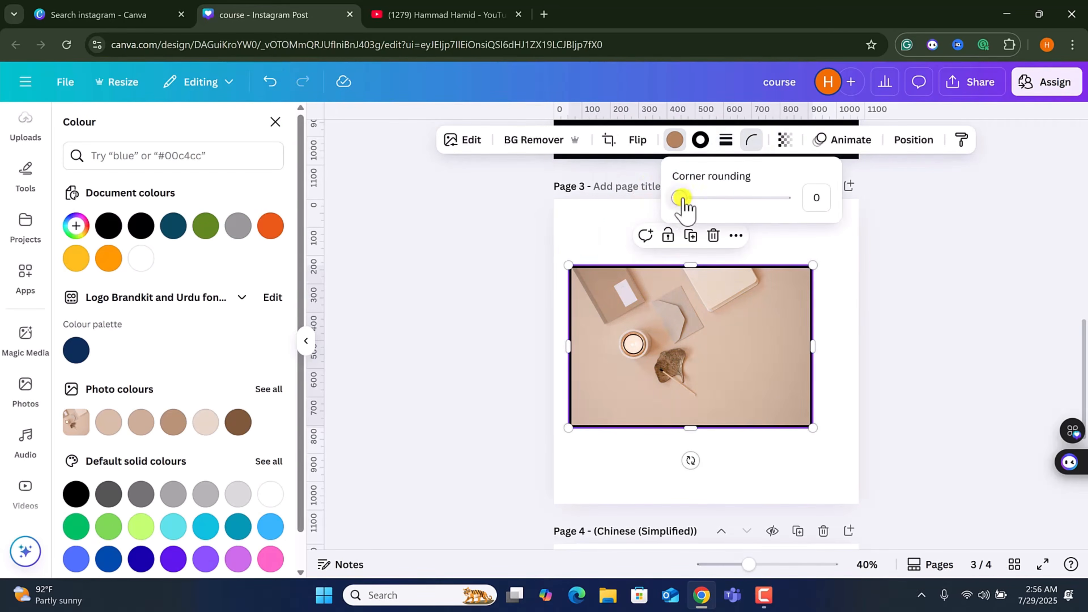
left_click_drag(681, 198, 818, 198)
Try the Brush reveal animation on the desk photo and remove the animation again.
left_click(785, 141)
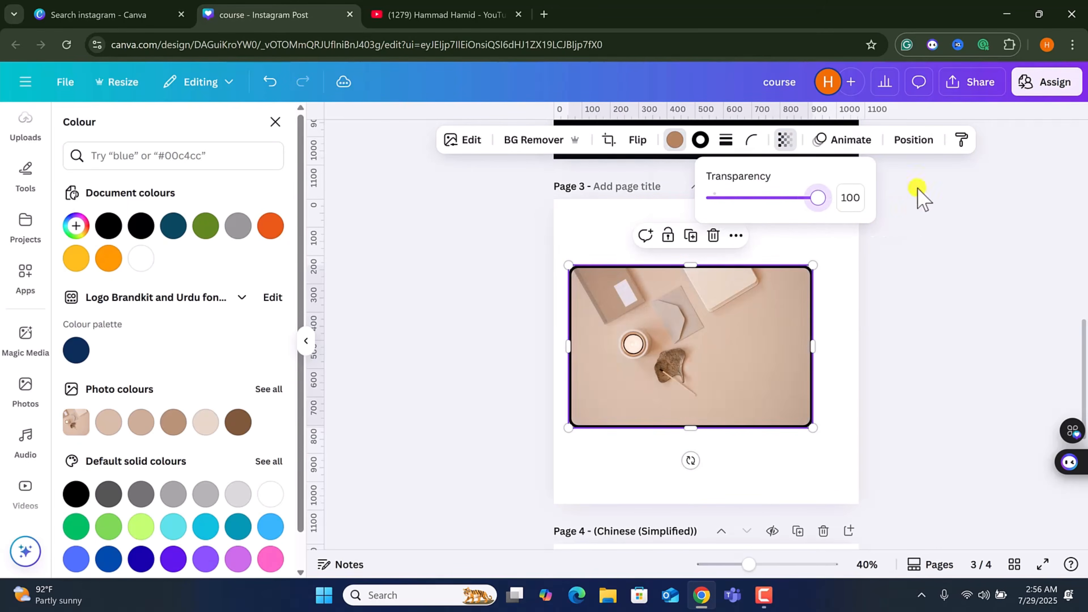
left_click(846, 139)
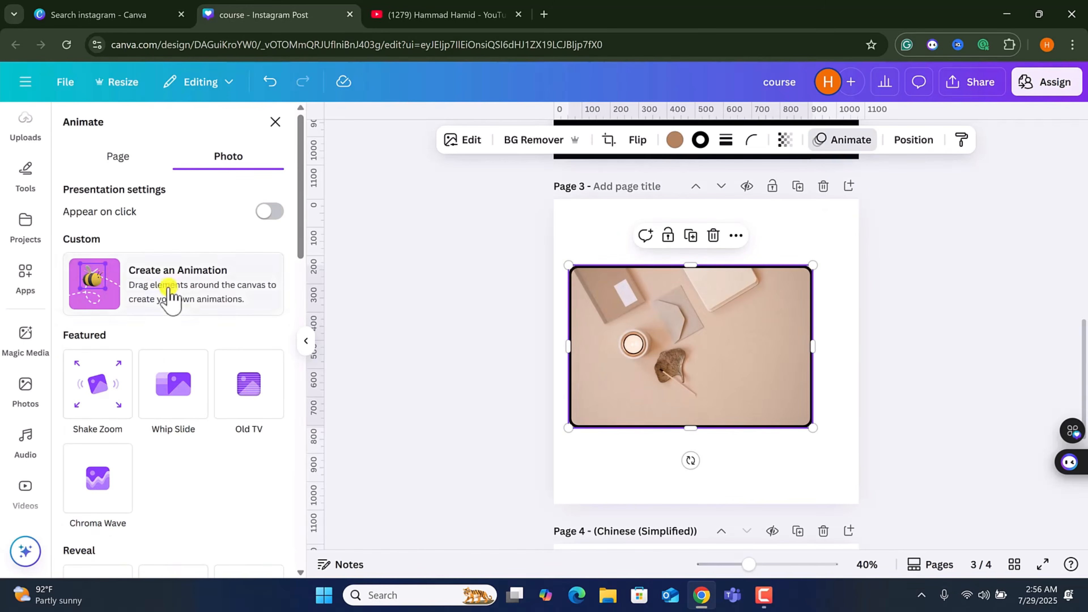
scroll(176, 415, "down", 6)
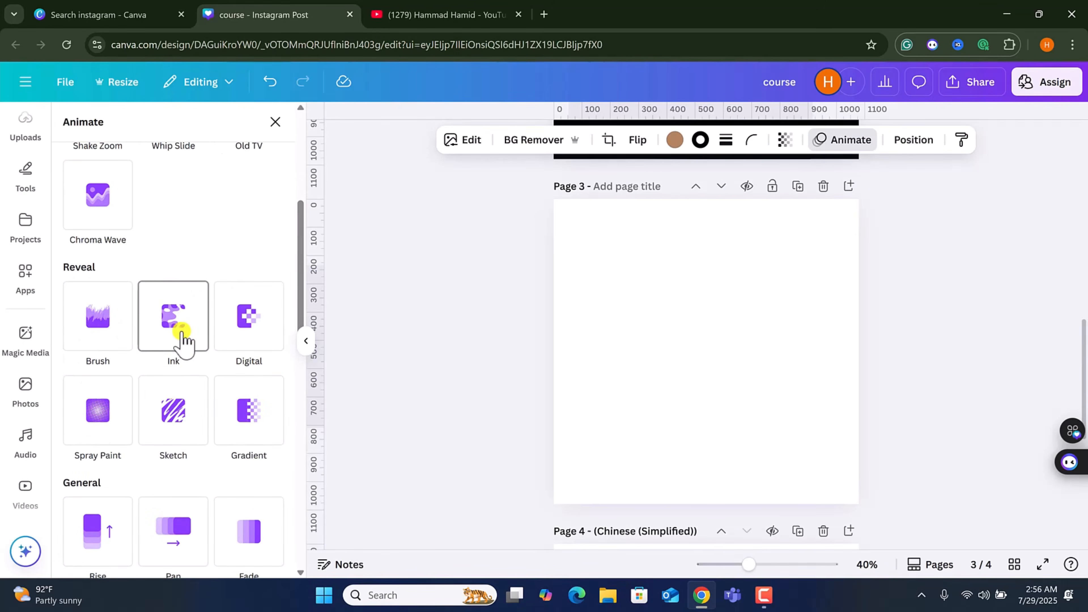
left_click(111, 336)
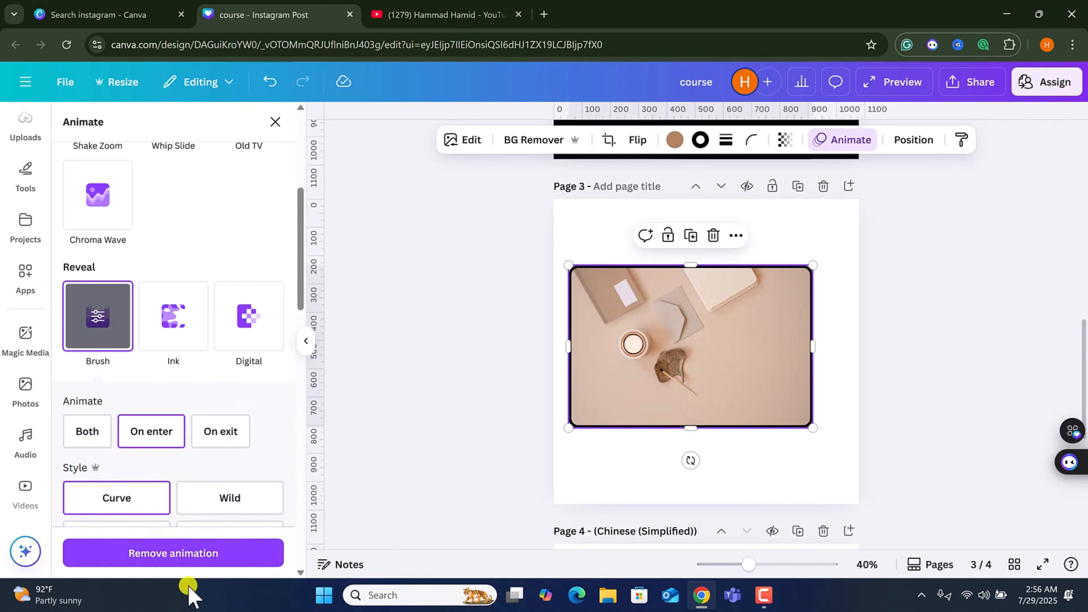
left_click(200, 553)
scroll(199, 443, "down", 10)
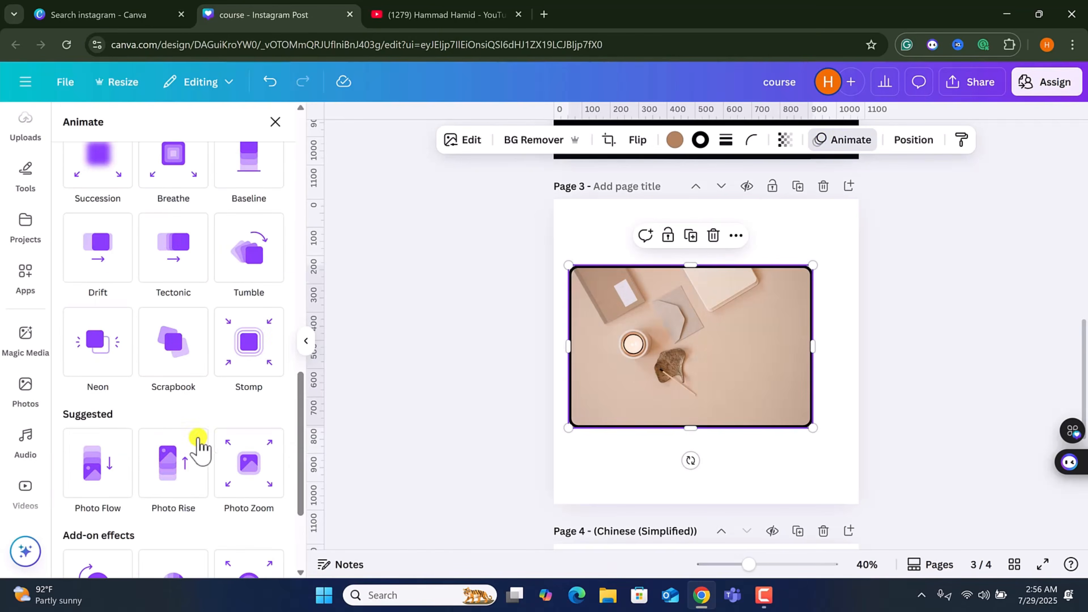
scroll(206, 450, "down", 4)
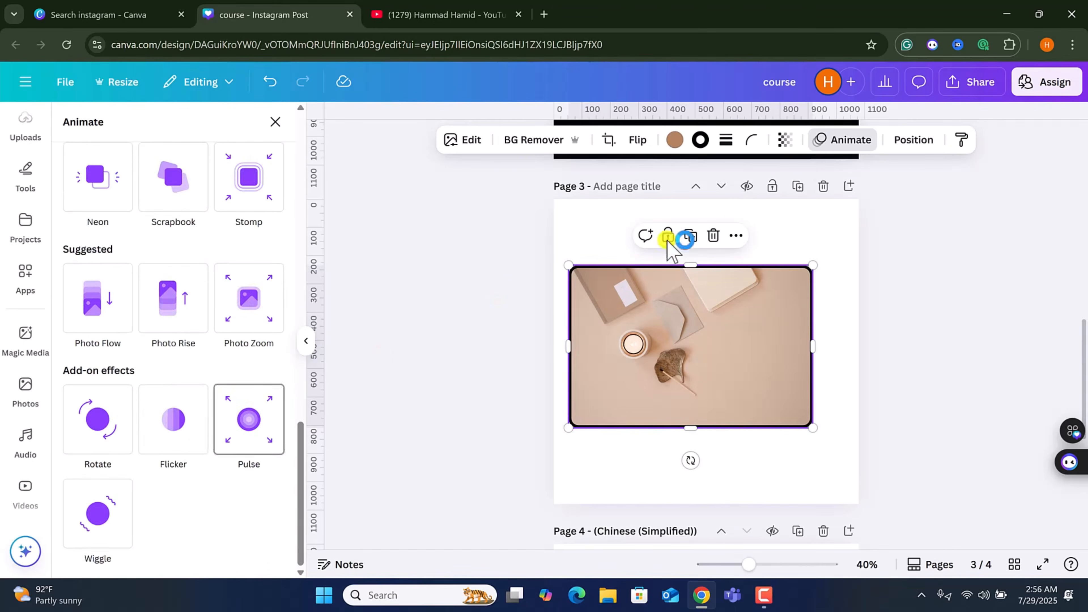
Rearrange page 1's layers so the chef photo sits behind the wave and white shapes.
left_click(912, 140)
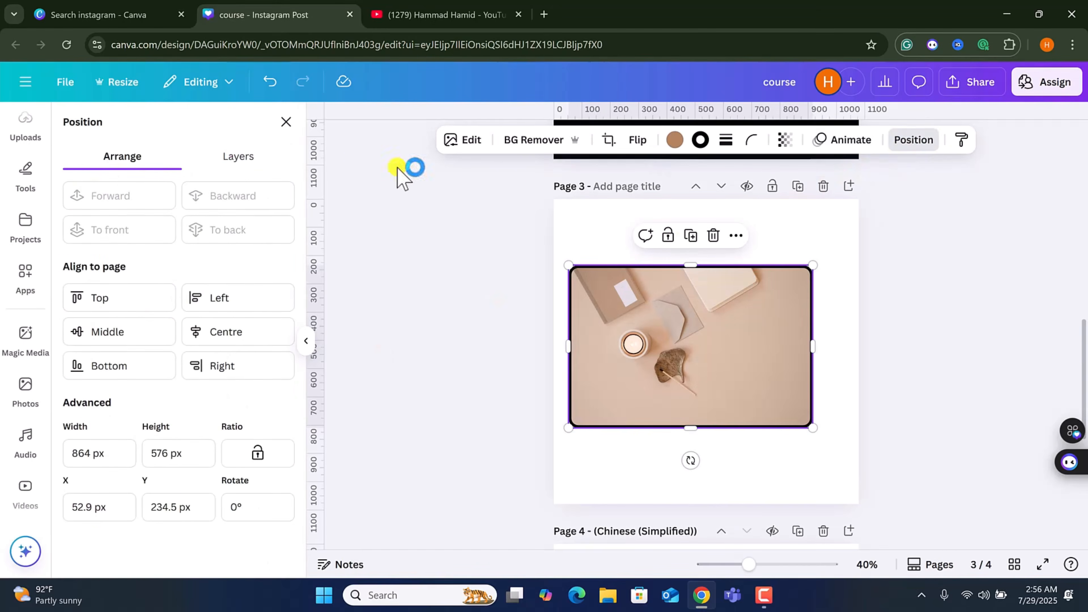
left_click(251, 167)
scroll(702, 407, "up", 10)
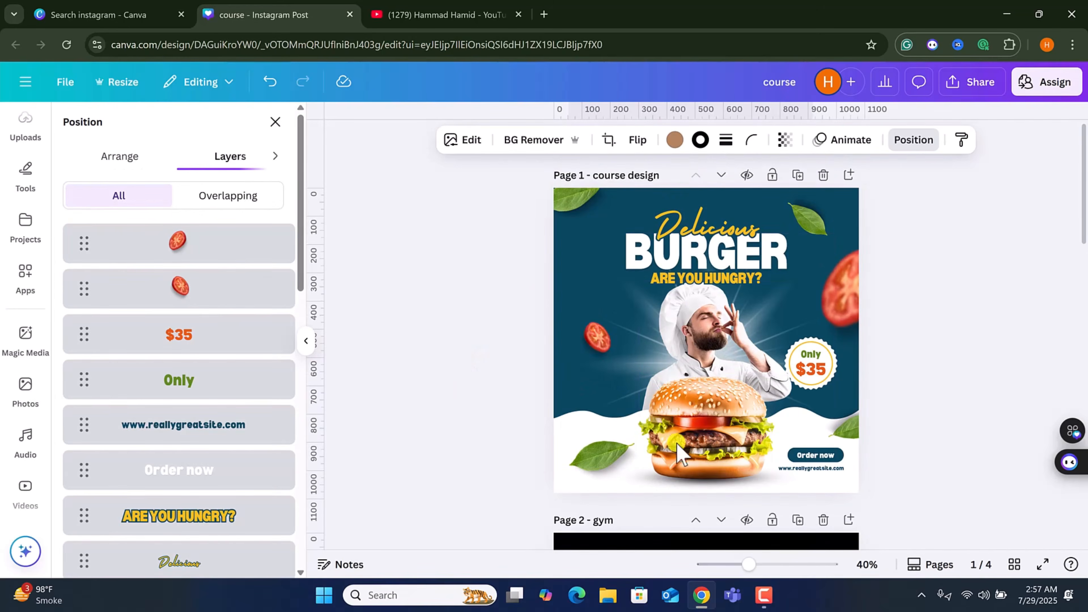
scroll(677, 446, "down", 1)
scroll(218, 441, "down", 15)
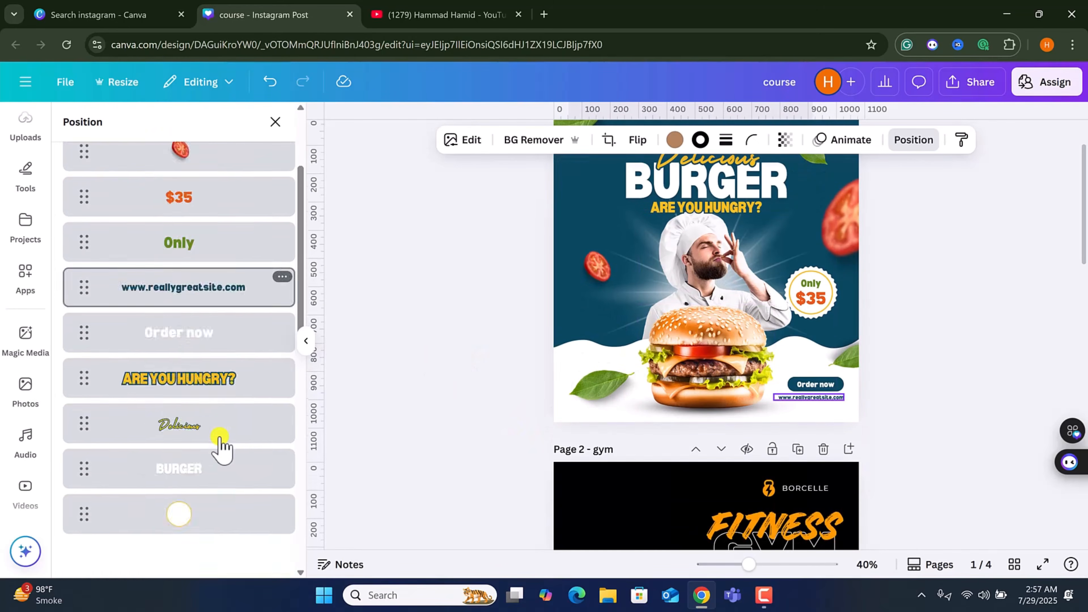
left_click_drag(213, 463, 236, 265)
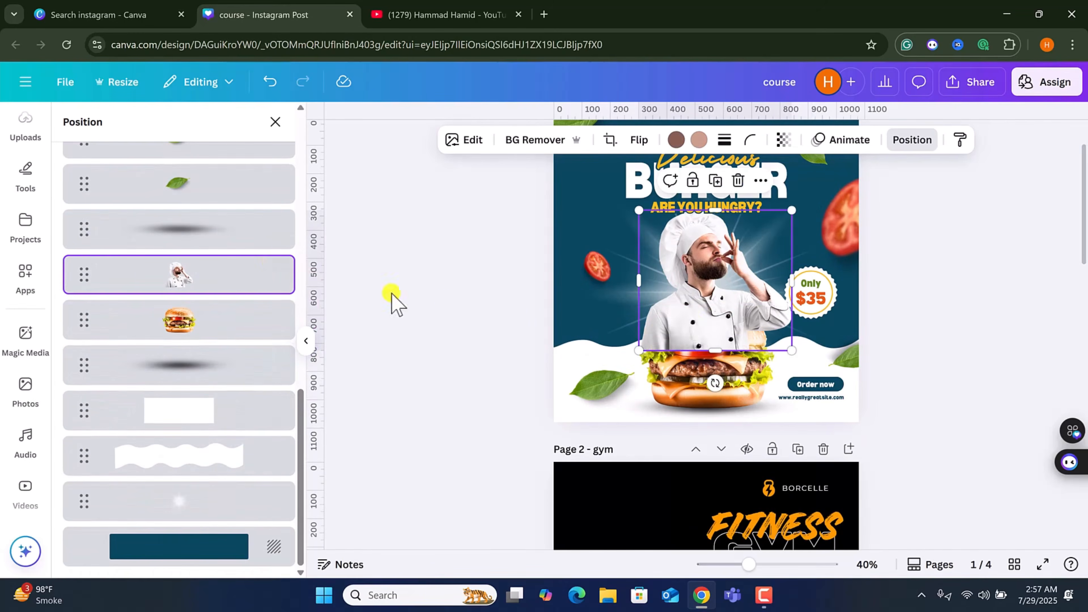
left_click_drag(190, 295, 210, 379)
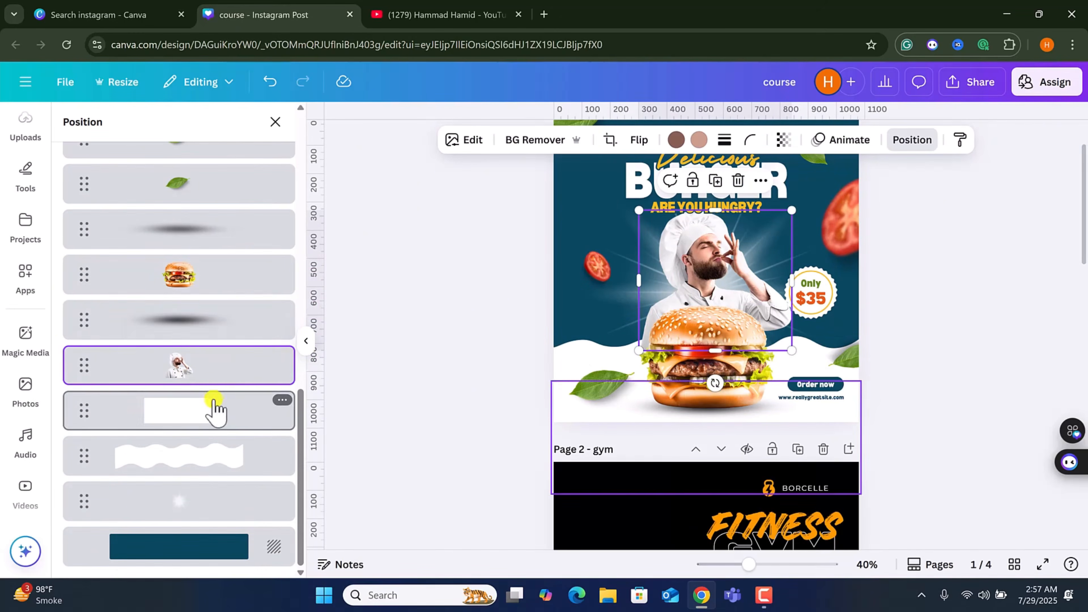
left_click_drag(223, 450, 216, 505)
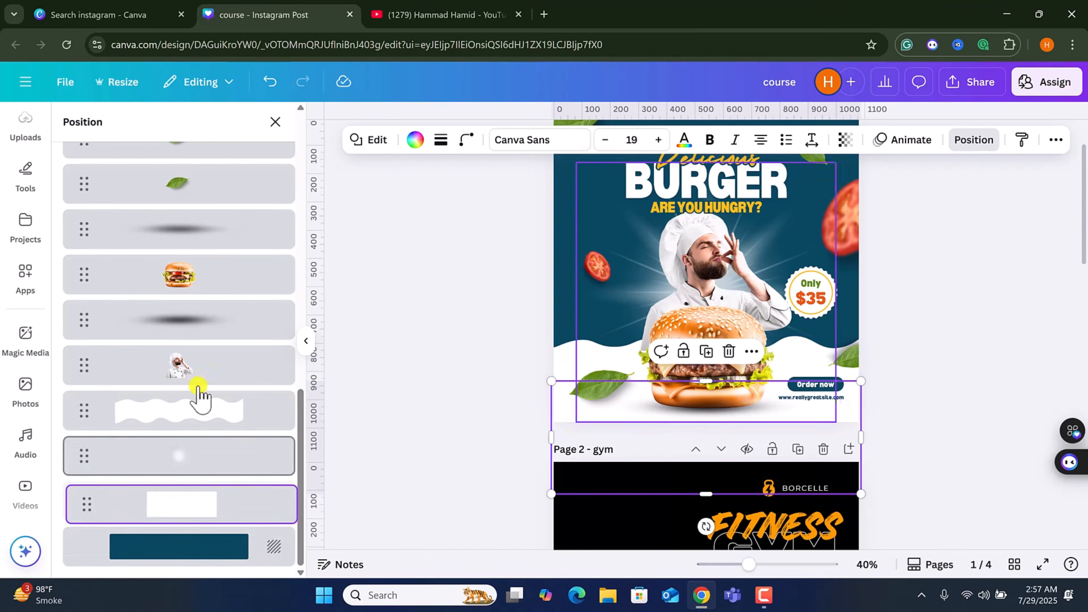
left_click_drag(202, 372, 206, 522)
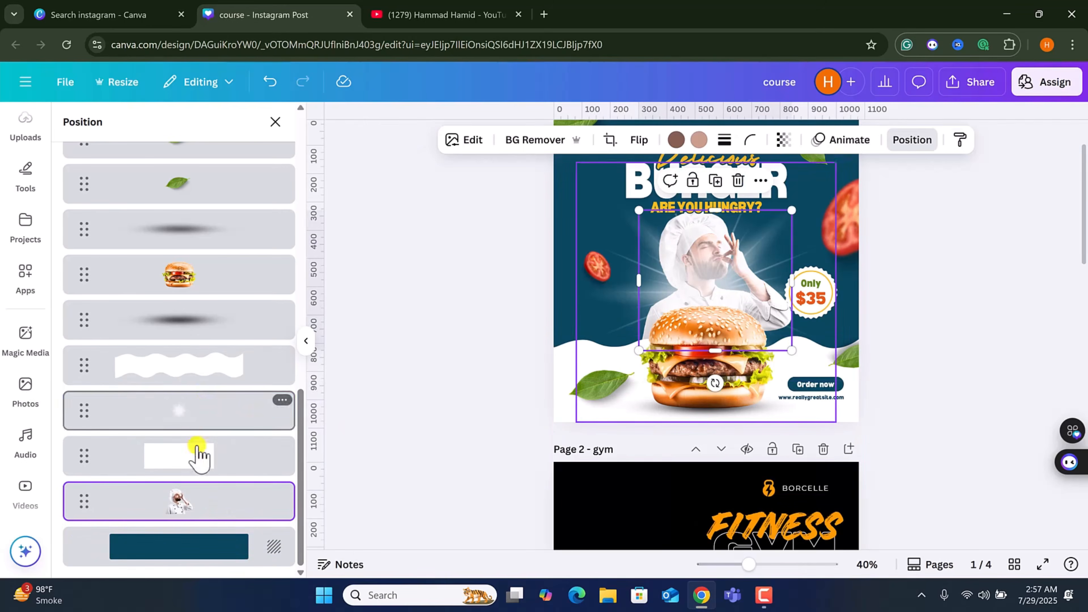
left_click_drag(197, 454, 194, 515)
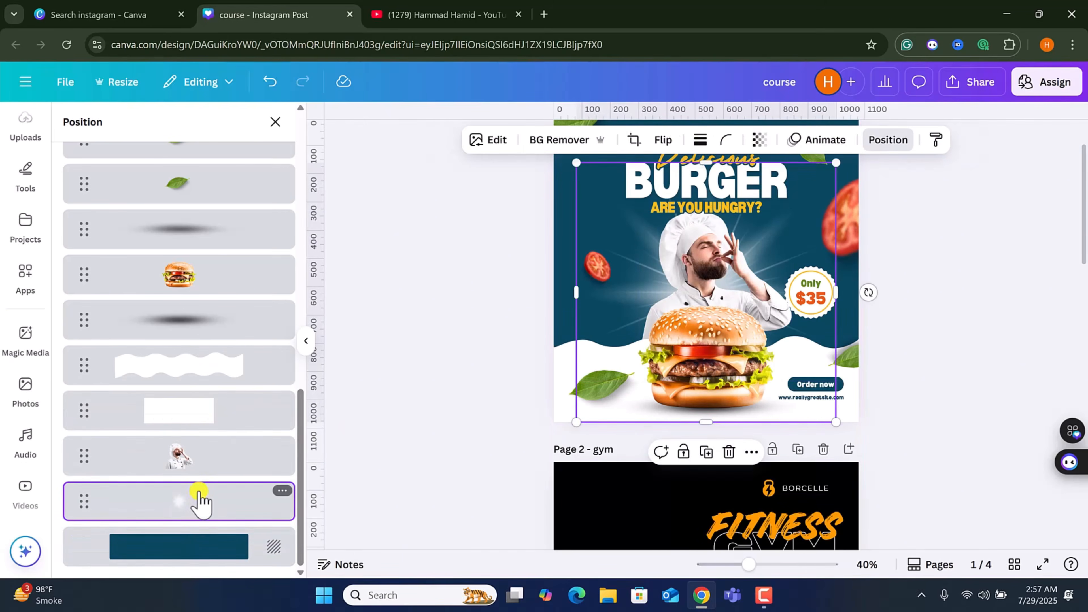
scroll(211, 292, "up", 10)
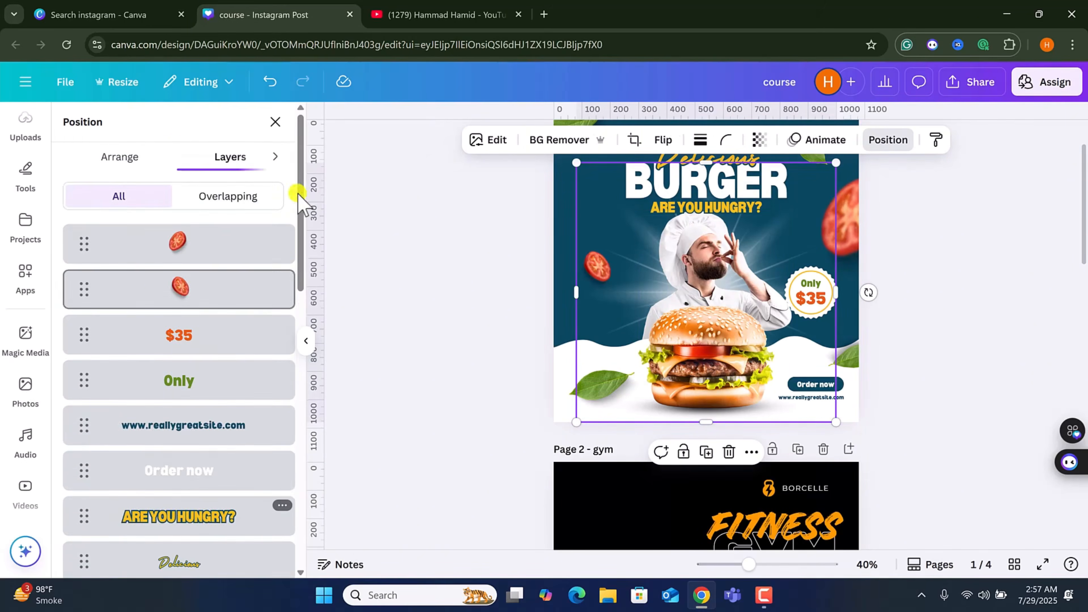
left_click(127, 157)
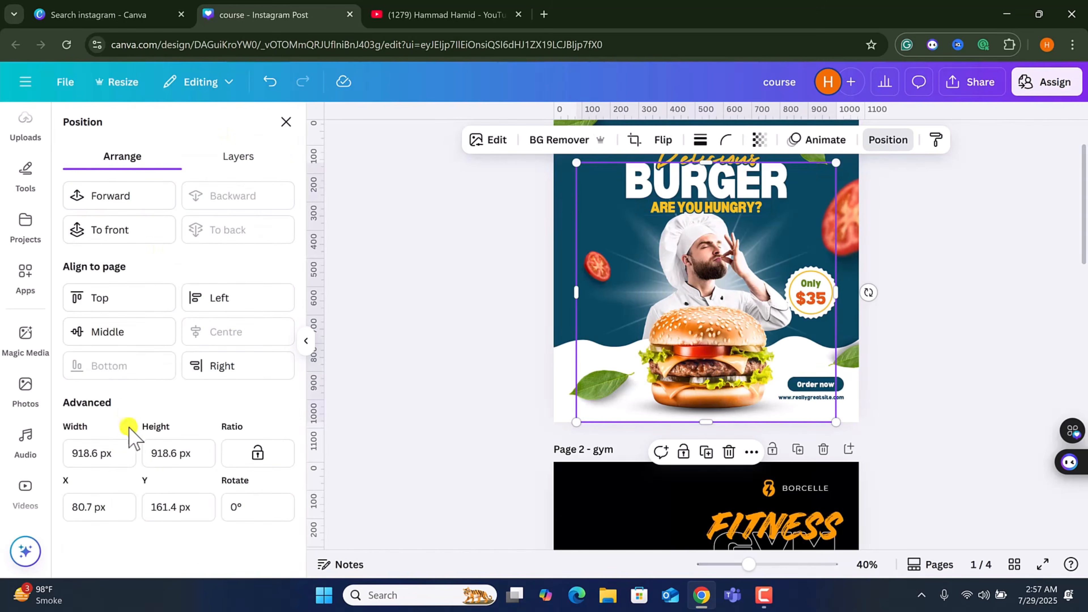
scroll(723, 370, "down", 15)
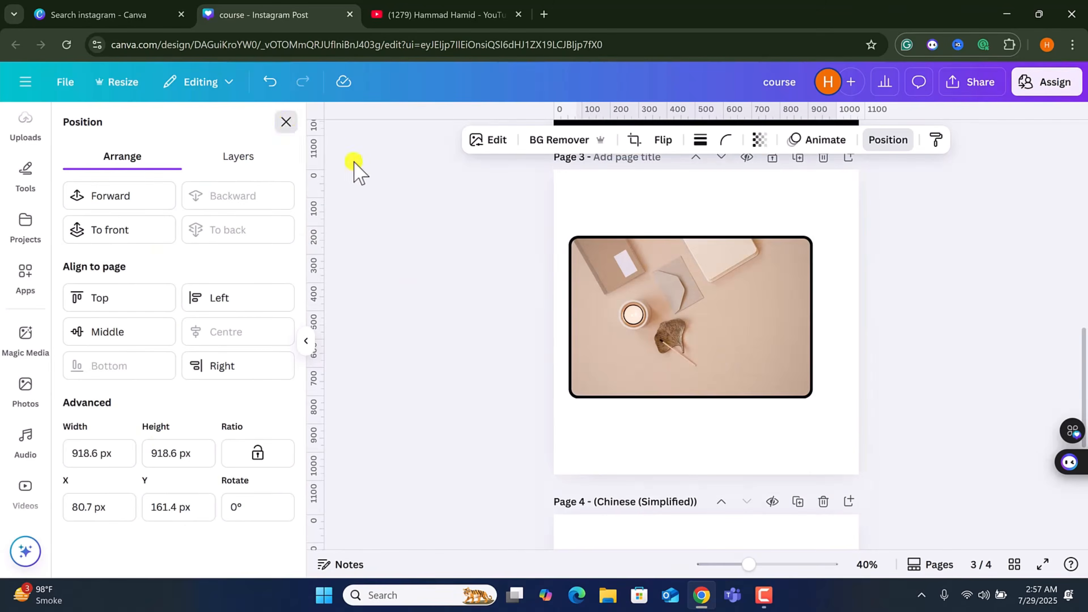
left_click(286, 123)
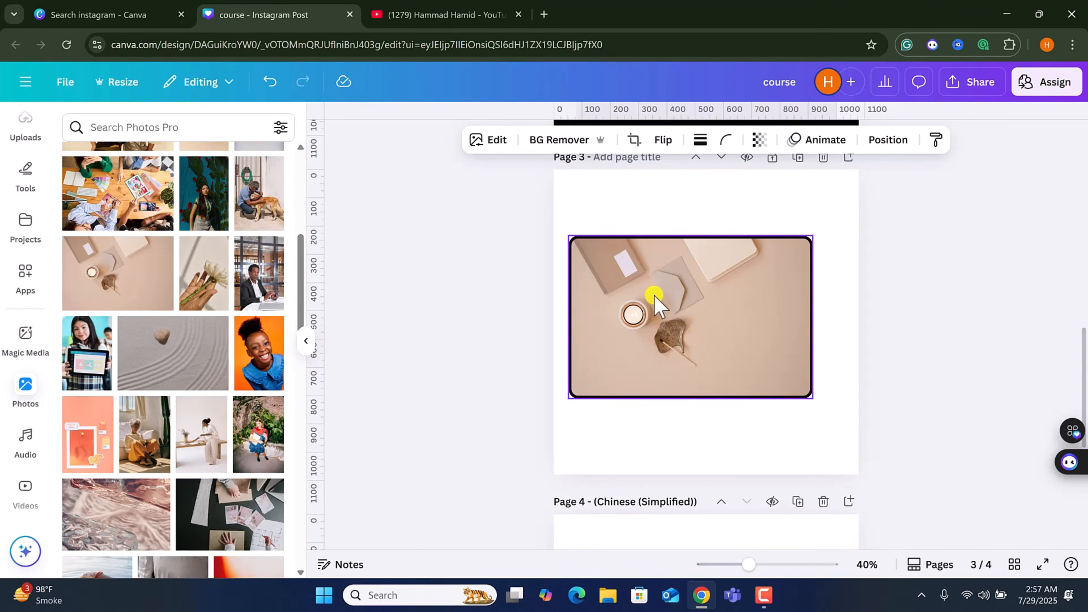
Copy the desk photo's style onto page 3's background and undo the pasted style.
left_click(696, 267)
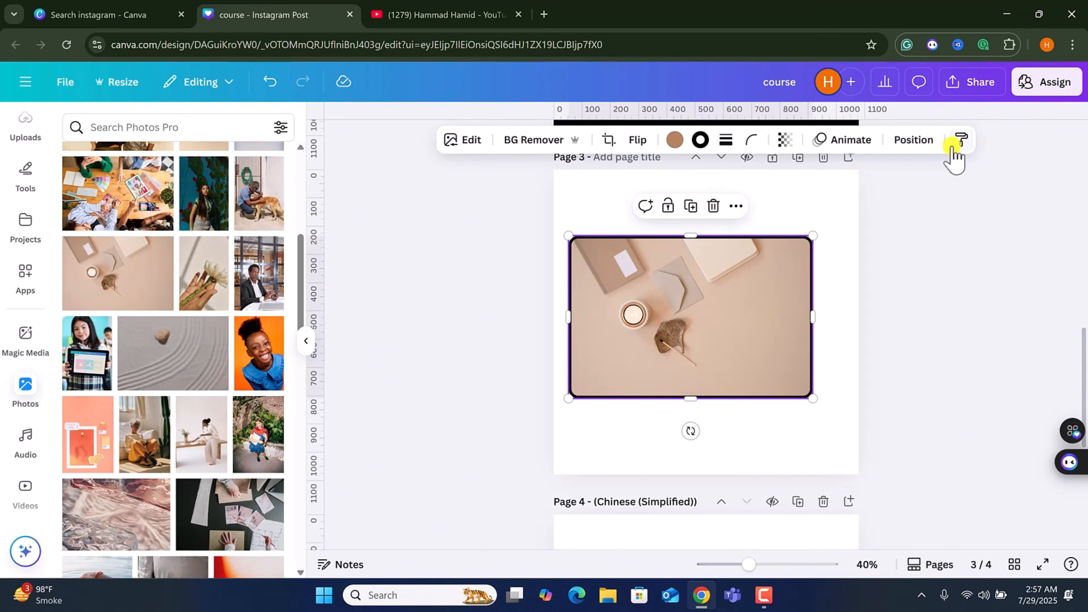
left_click(961, 139)
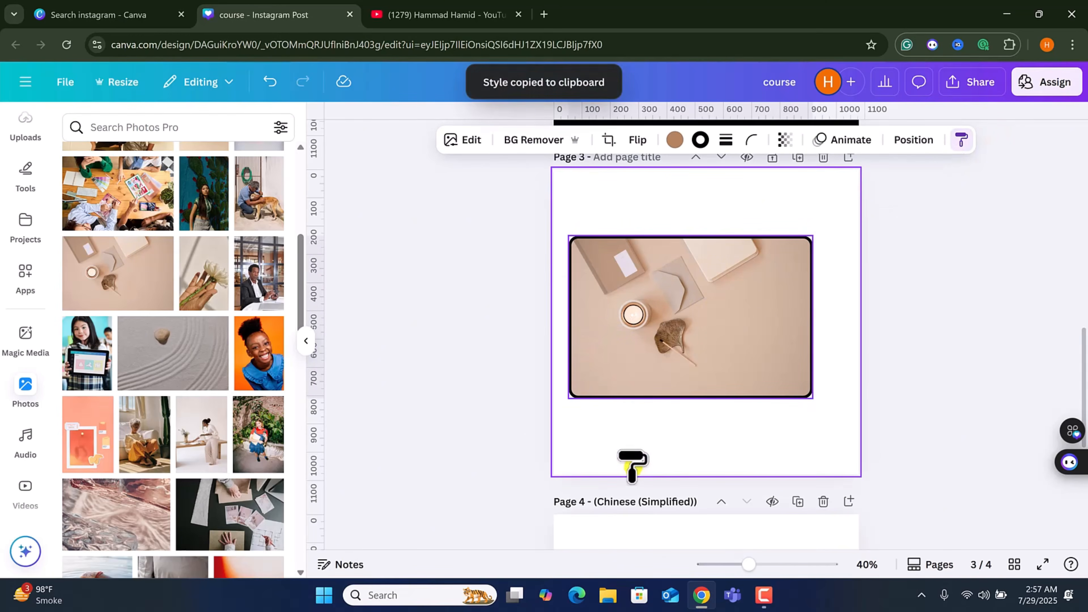
left_click(631, 465)
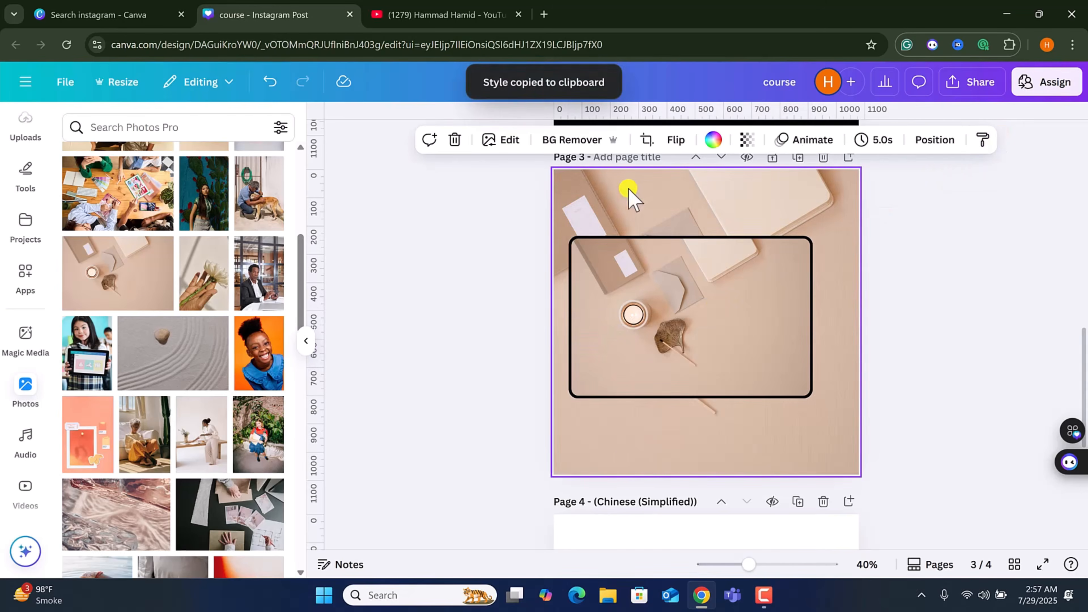
left_click(274, 91)
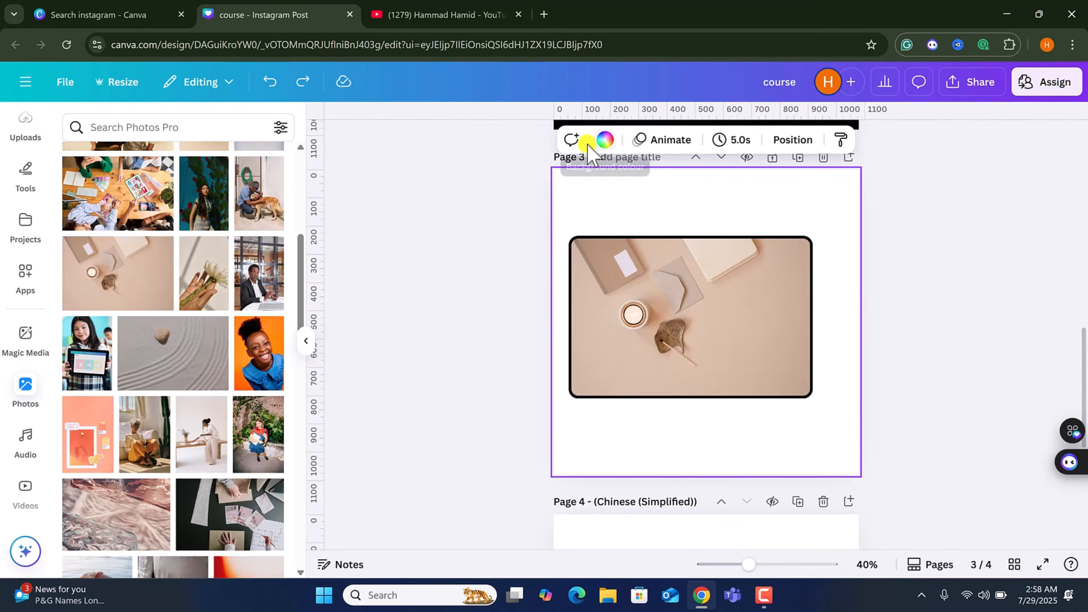
left_click(660, 341)
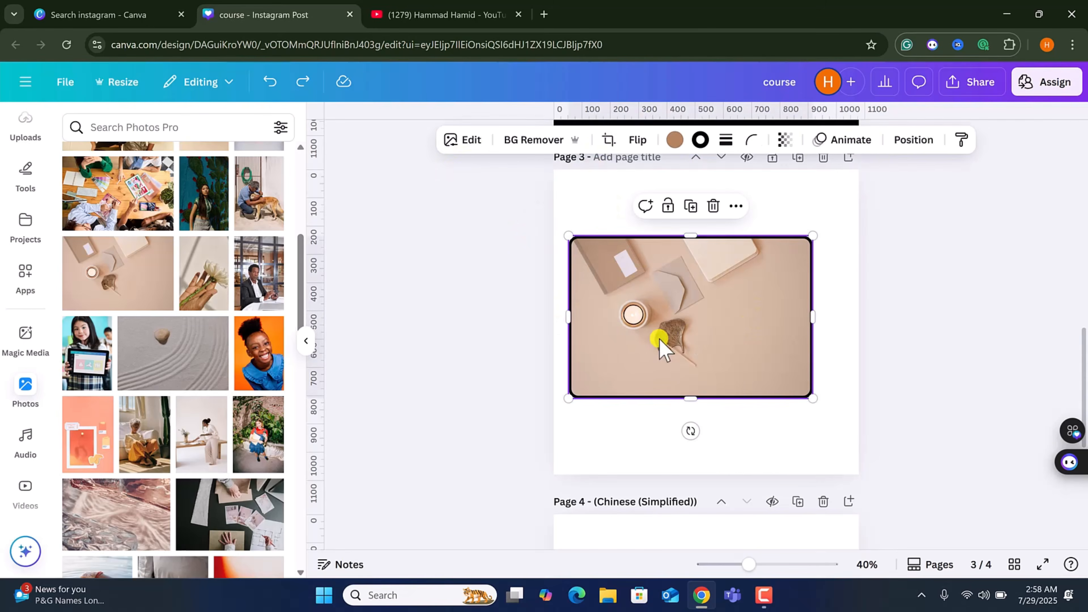
left_click(471, 140)
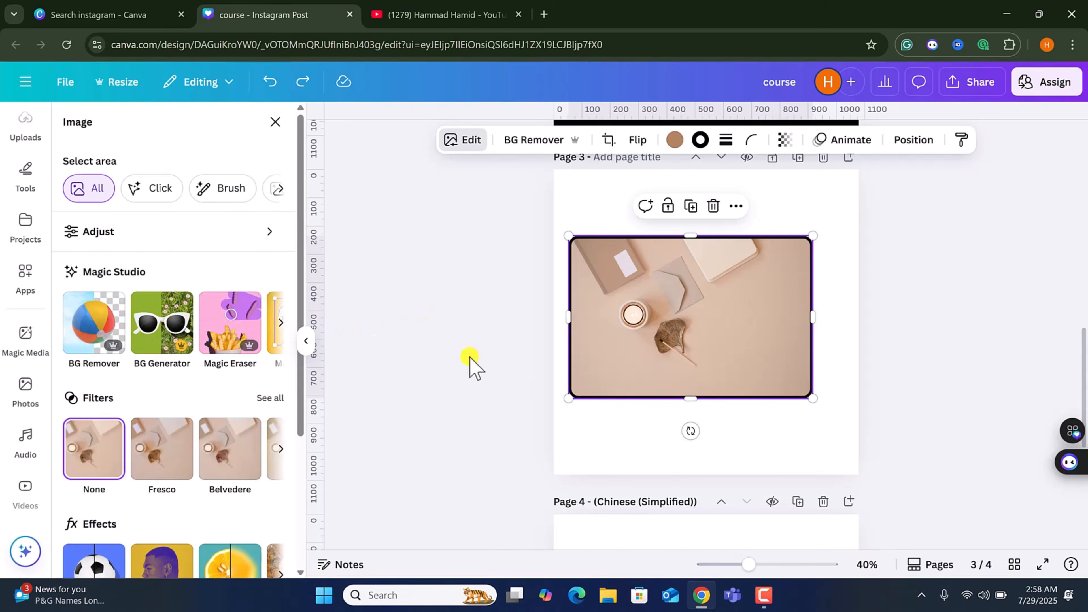
left_click(176, 330)
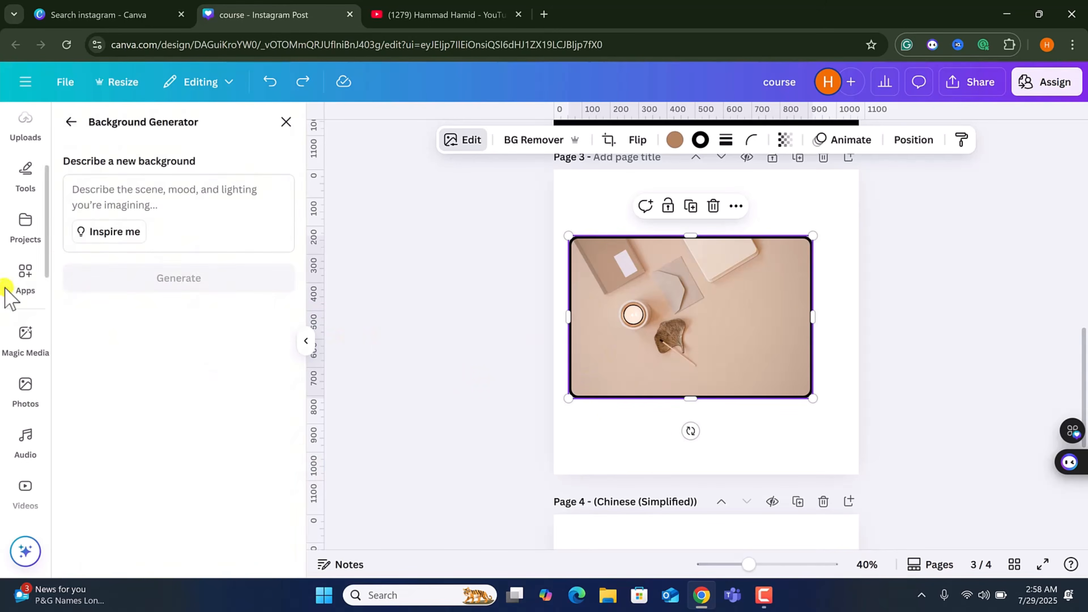
left_click(25, 390)
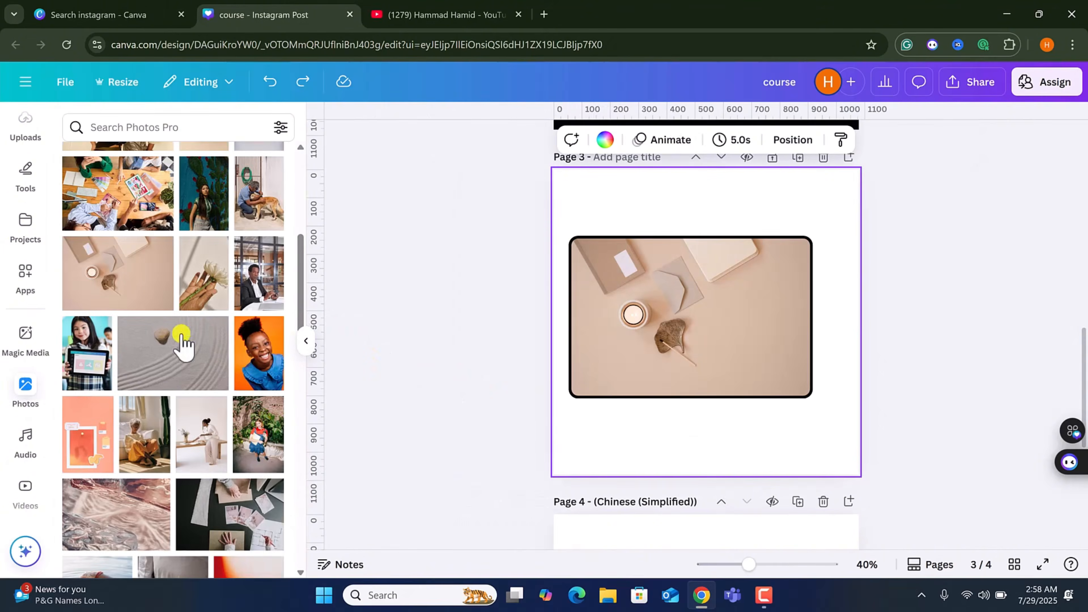
Add the smiling girl photo to page 4 and generate a forest background for it, keeping the second result.
left_click_drag(260, 377, 649, 403)
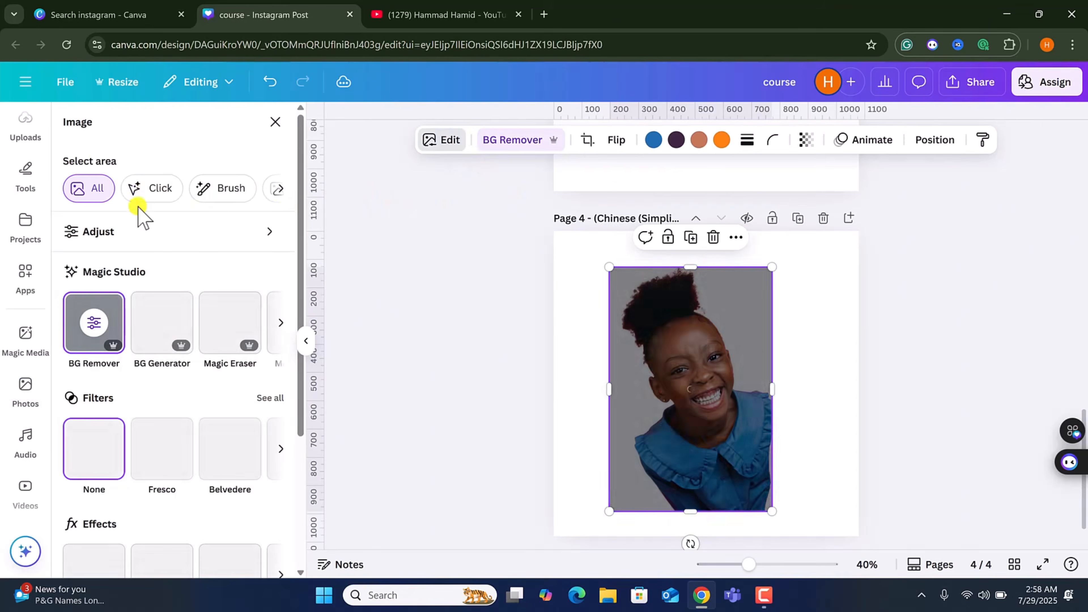
left_click(166, 329)
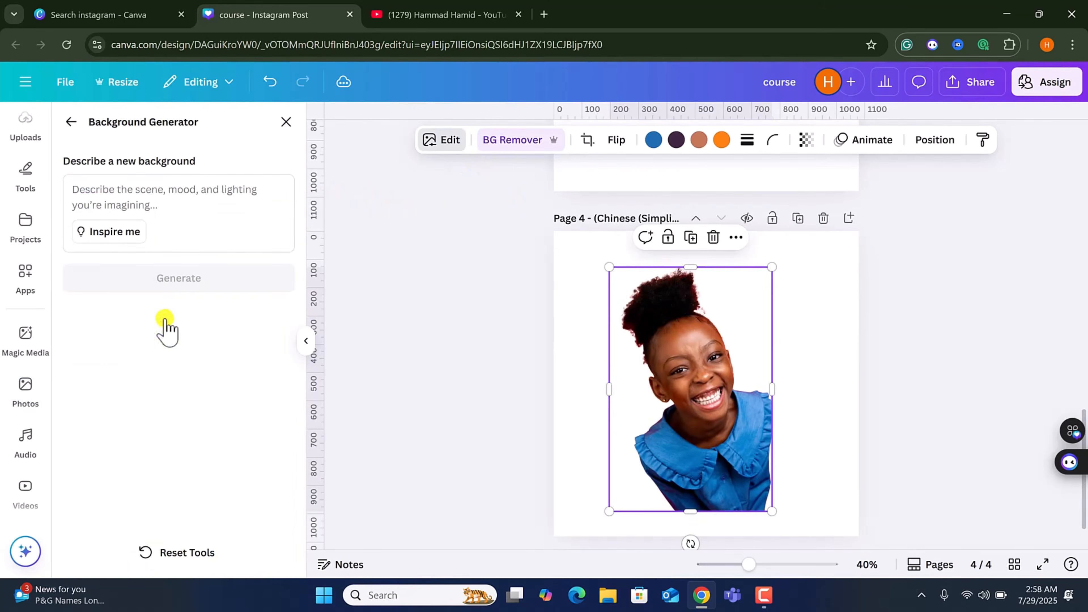
left_click(144, 211)
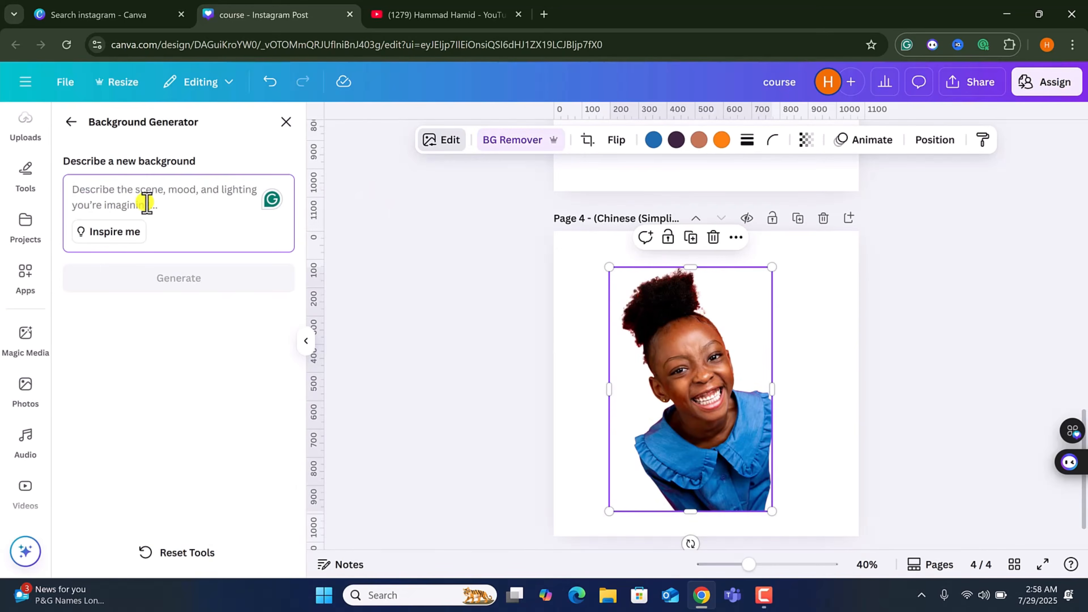
type("forest")
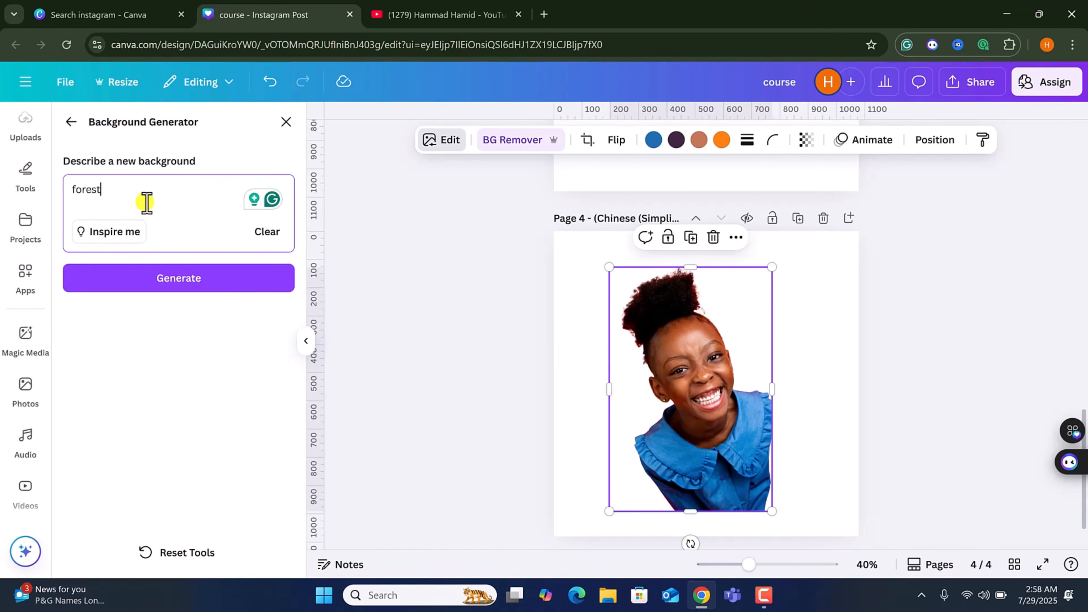
left_click(160, 276)
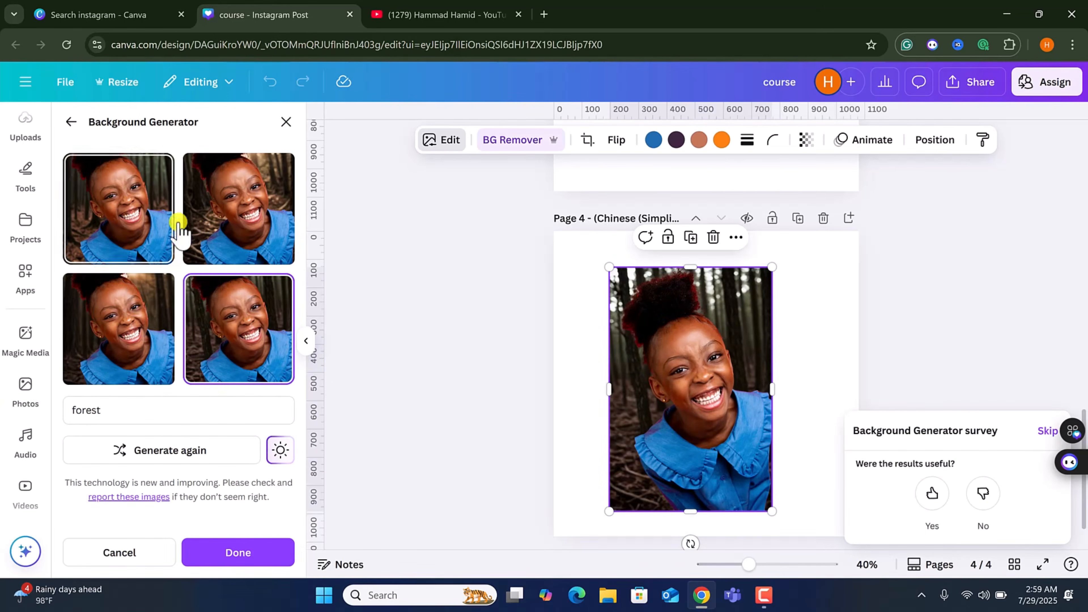
left_click(239, 231)
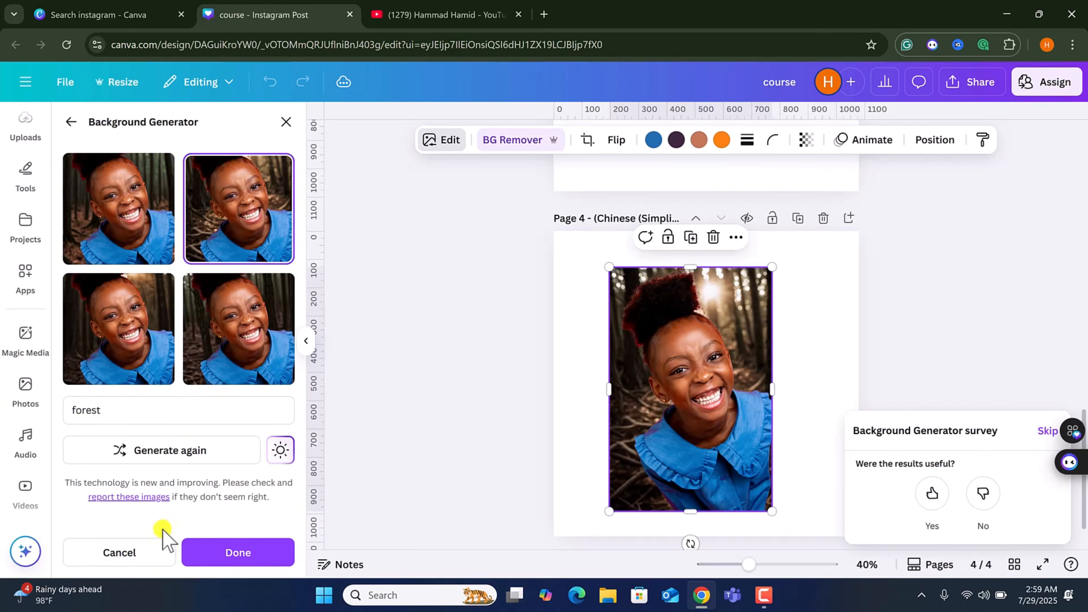
left_click(234, 553)
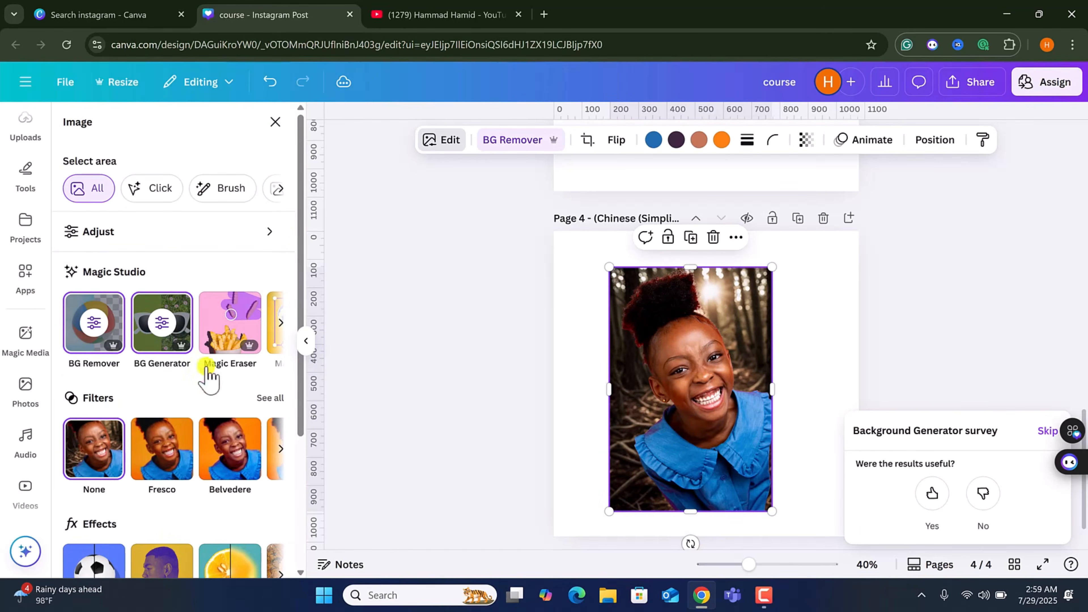
Replace page 3's bordered desk photo with a fresh, borderless copy of the desk photo positioned on the page.
left_click_drag(674, 390, 435, 348)
scroll(648, 307, "up", 3)
scroll(648, 307, "up", 3)
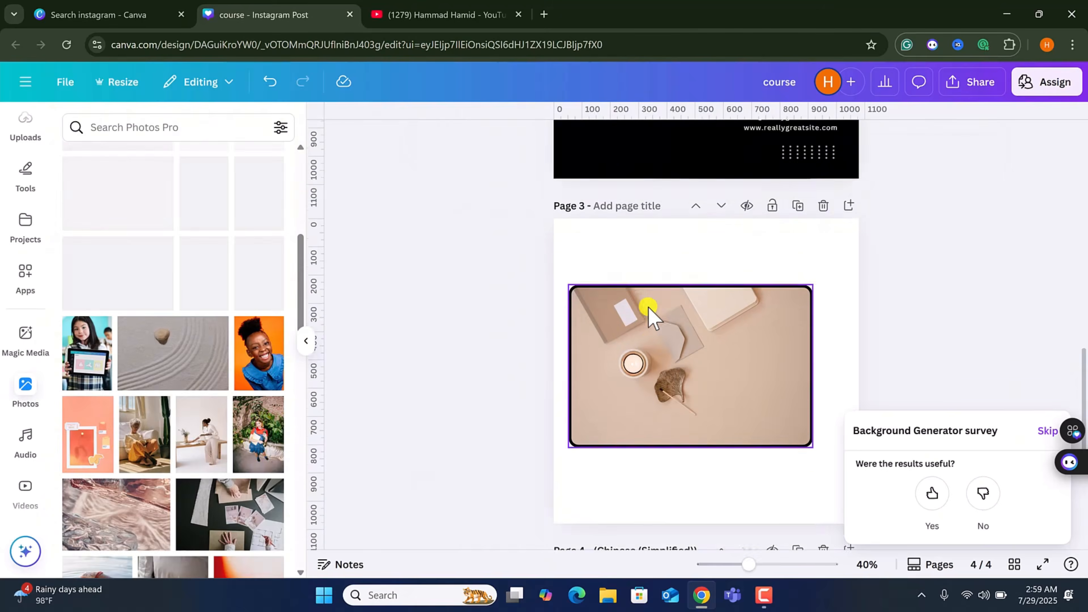
left_click(671, 367)
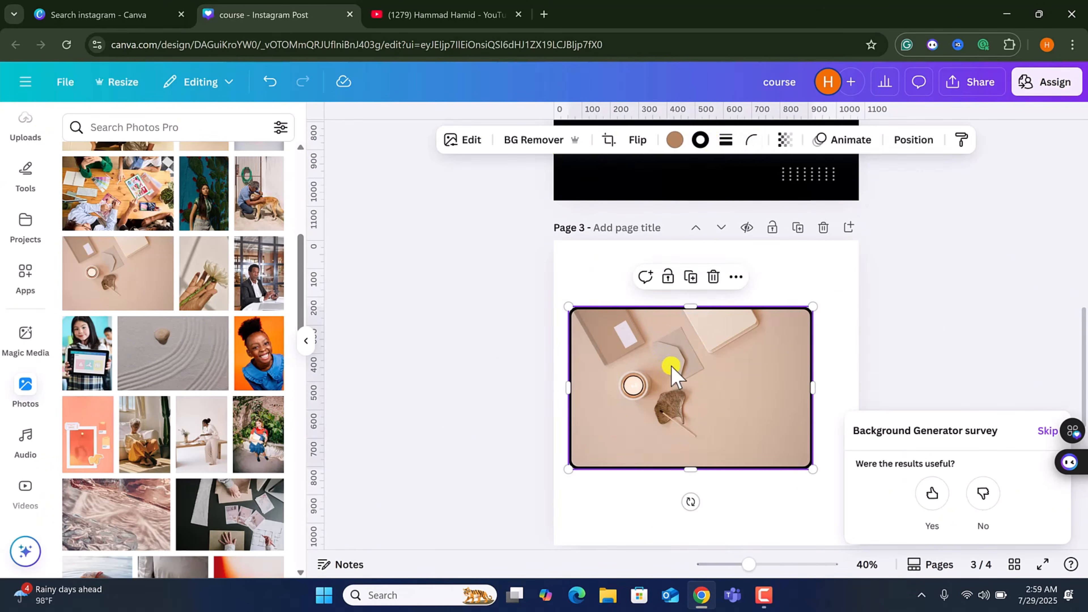
left_click(724, 140)
left_click(103, 278)
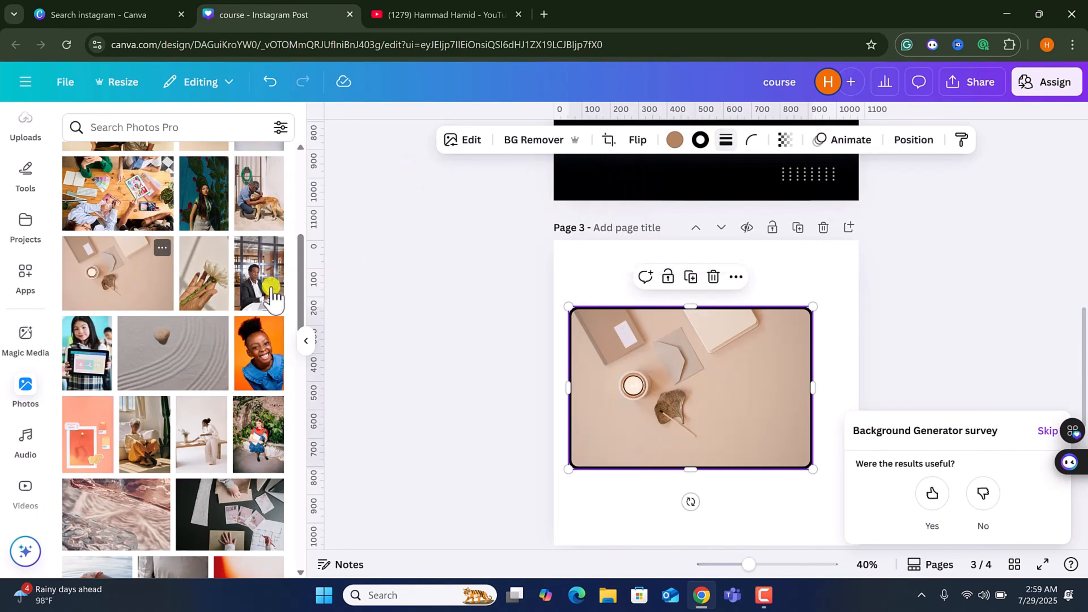
left_click_drag(711, 425, 704, 527)
left_click_drag(620, 362, 150, 350)
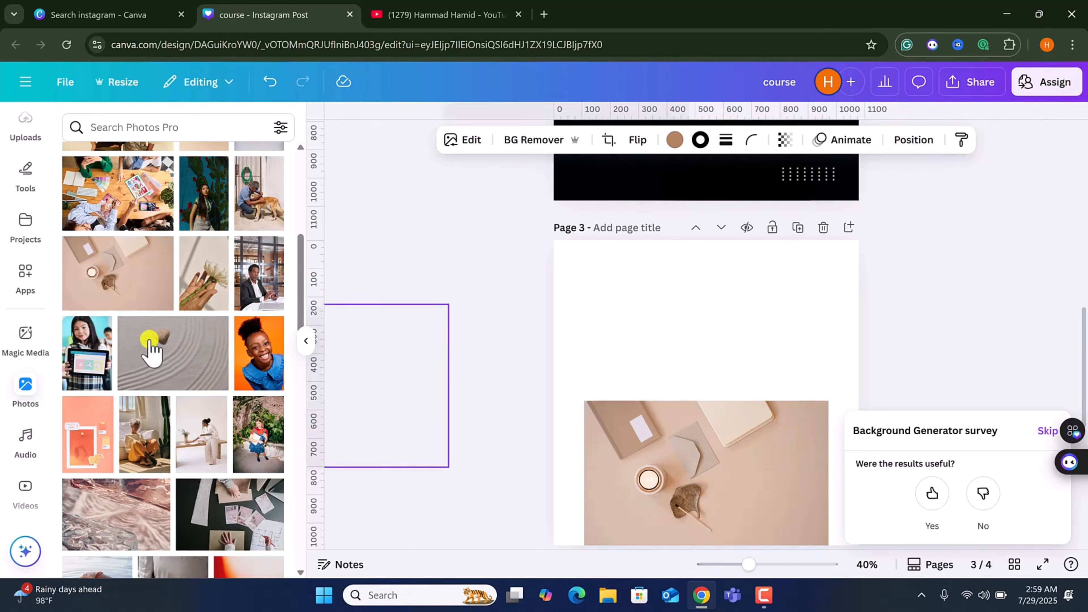
left_click_drag(675, 432, 667, 357)
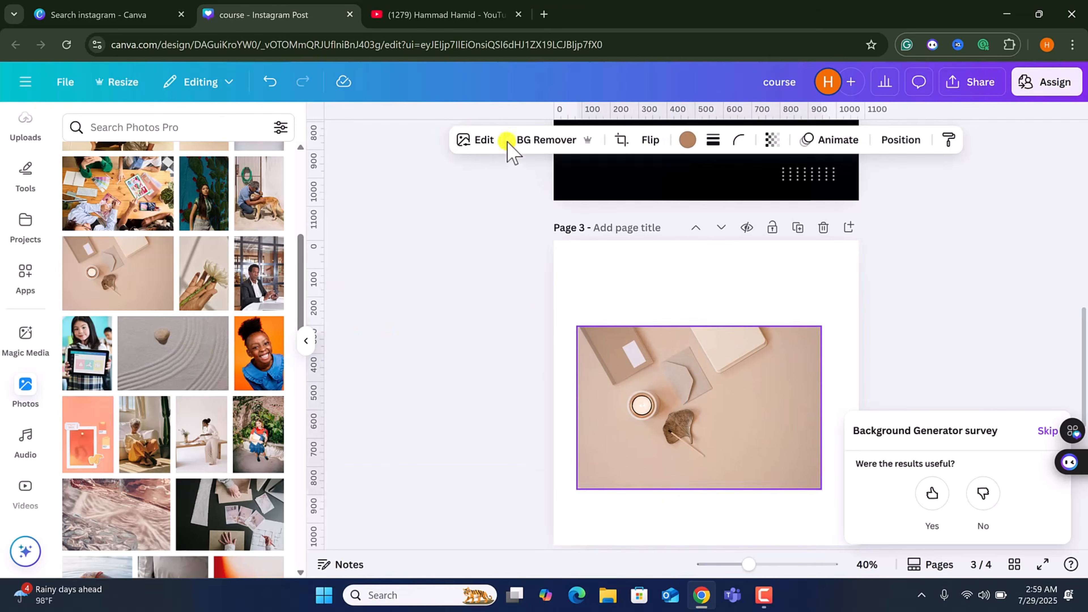
Erase the envelope from the desk photo with Magic Eraser using a brush size of 70.
left_click(488, 141)
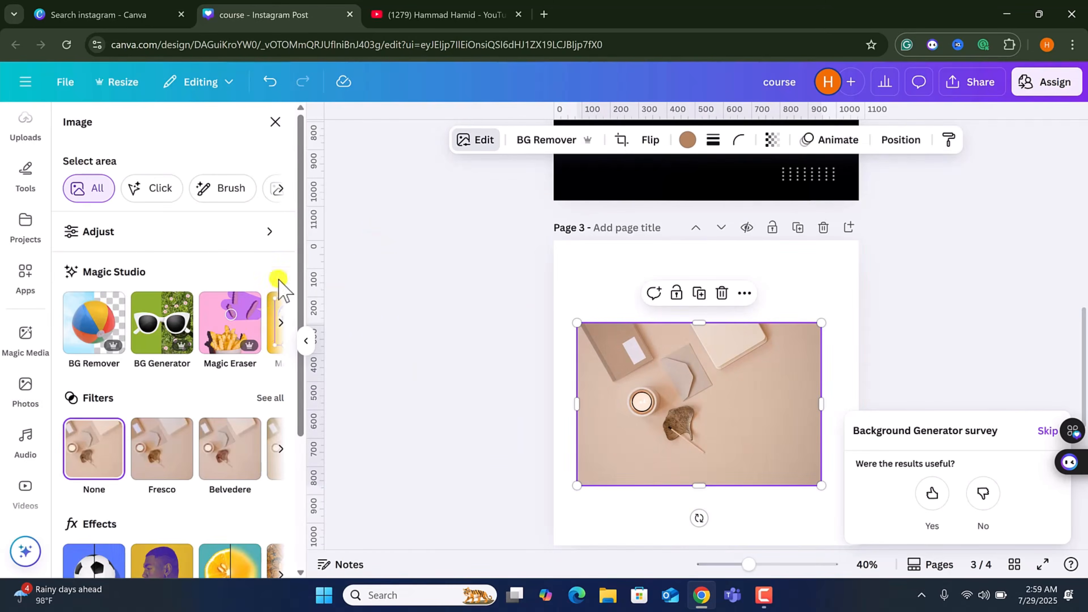
left_click(237, 327)
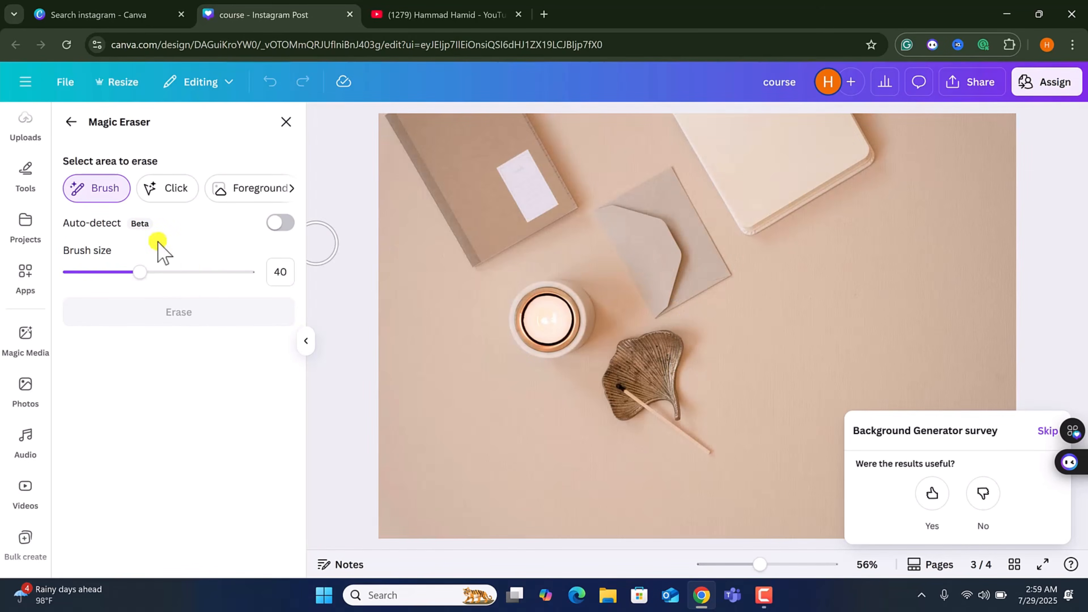
left_click(191, 271)
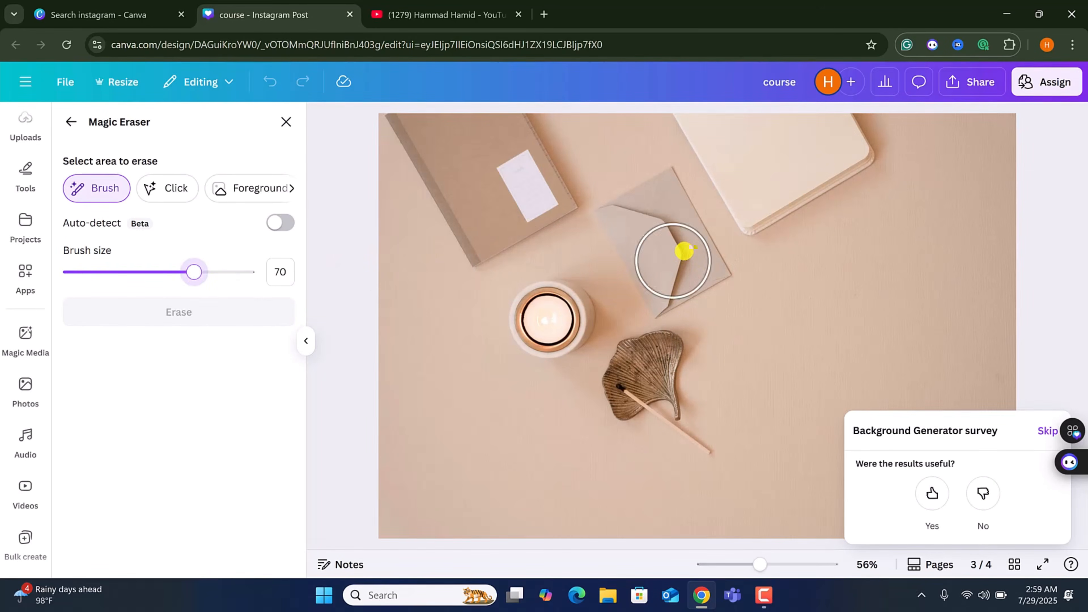
left_click(632, 218)
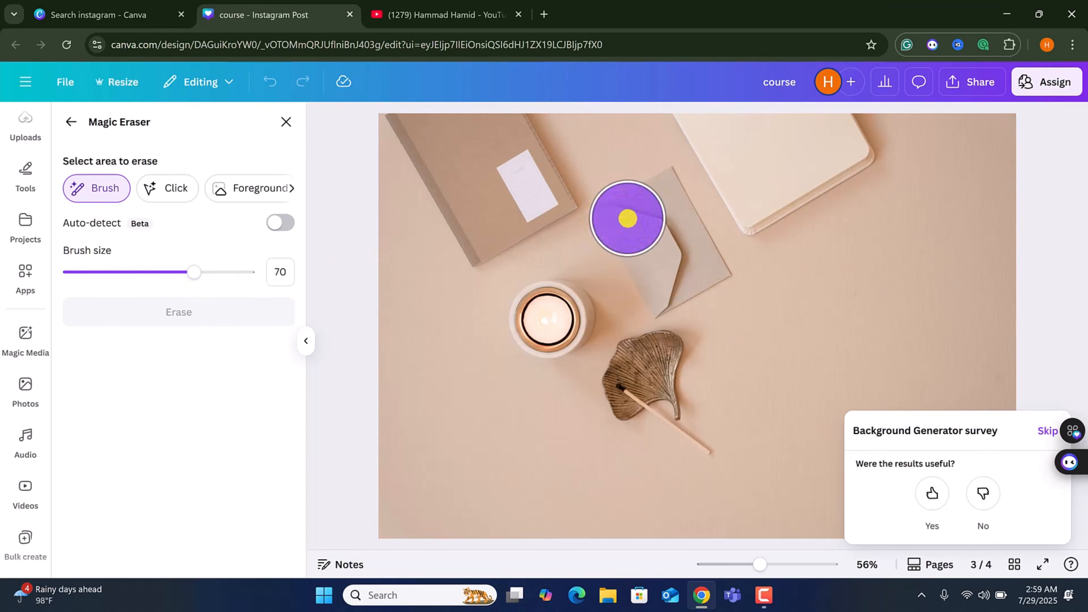
mouse_move(647, 209)
left_mouse_down()
mouse_move(668, 204)
mouse_move(697, 269)
mouse_move(660, 279)
mouse_move(649, 266)
left_mouse_up()
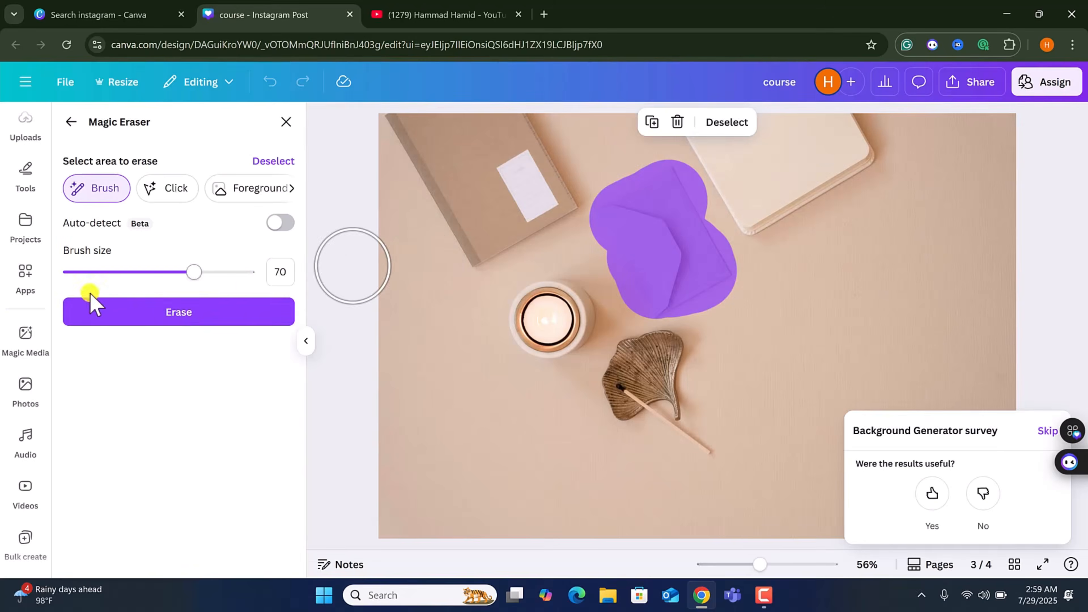
left_click(148, 311)
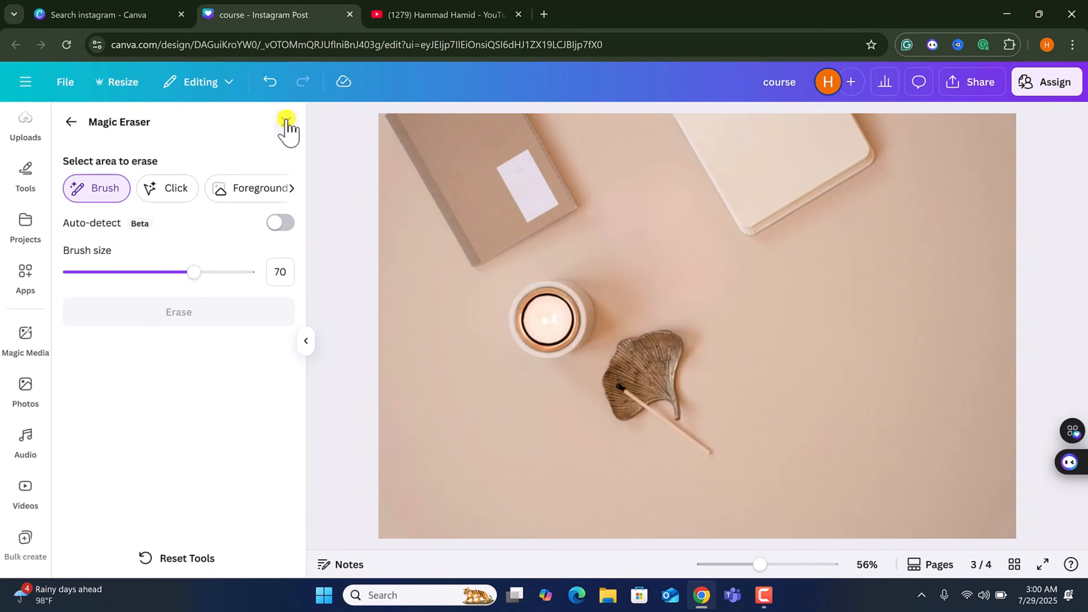
left_click(285, 122)
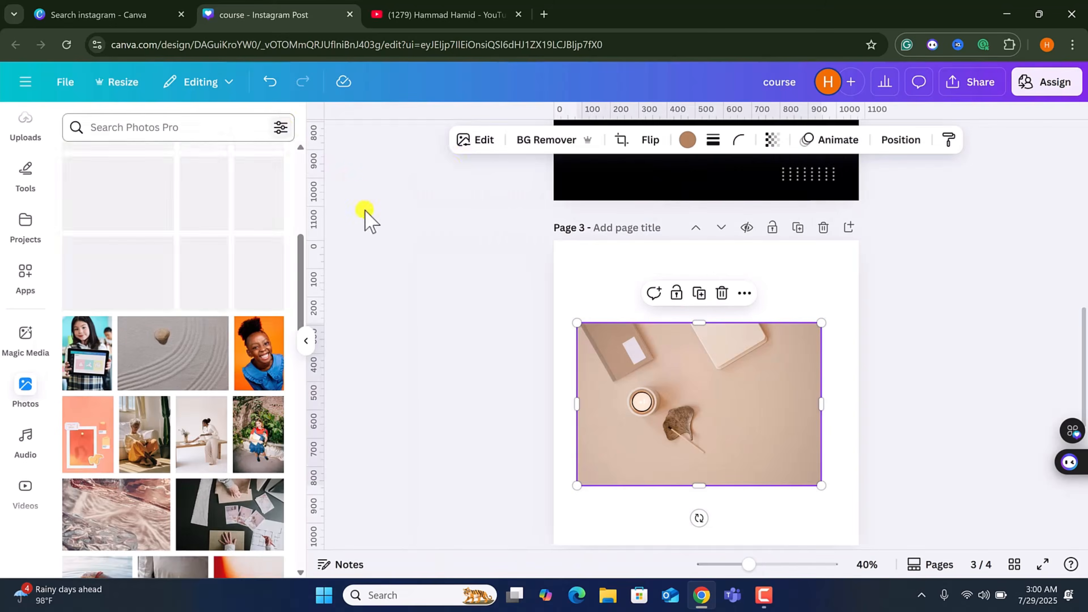
Use Magic Grab to lift the candle and leaf dish out of the desk photo and move them right.
left_click(484, 140)
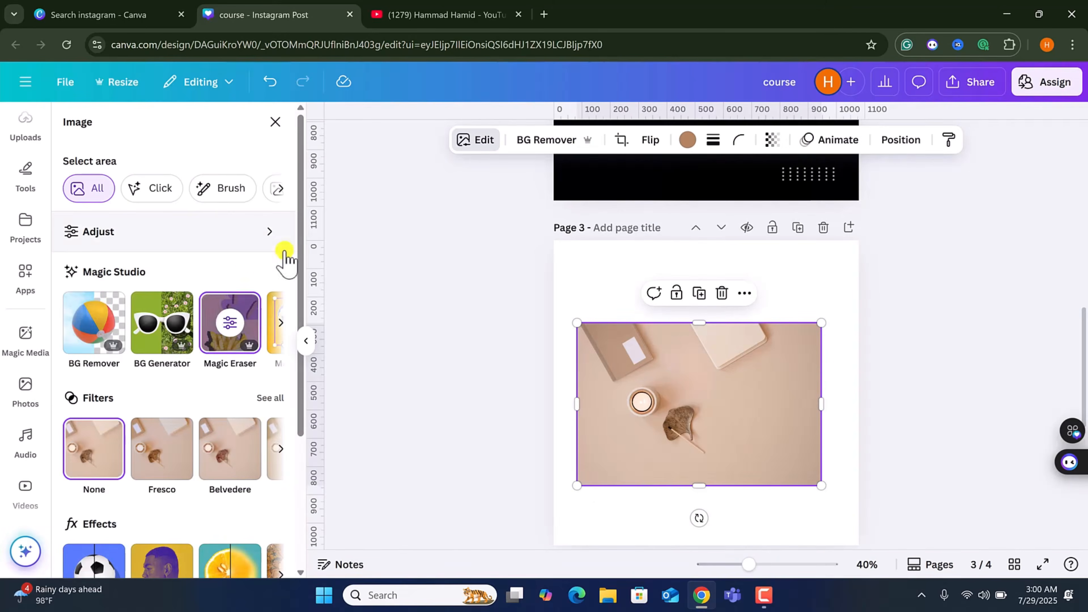
left_click(279, 325)
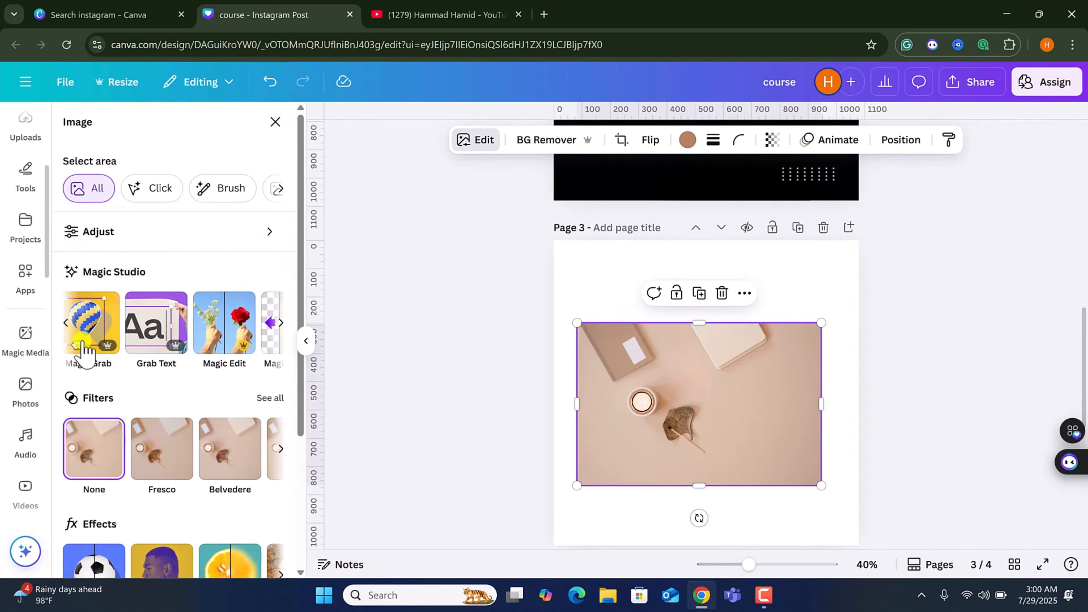
left_click(95, 317)
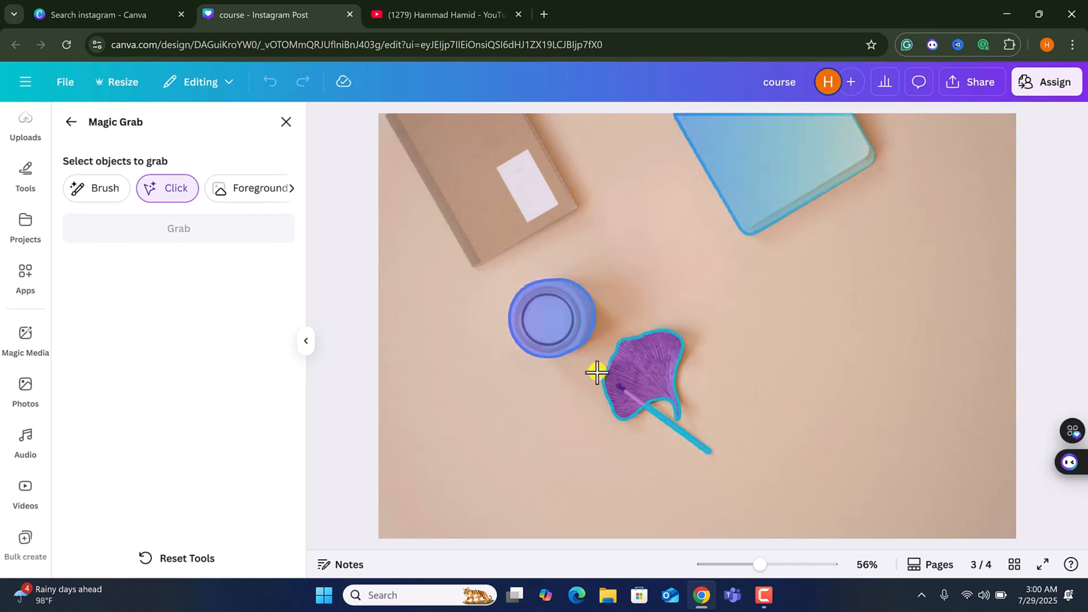
left_click(551, 319)
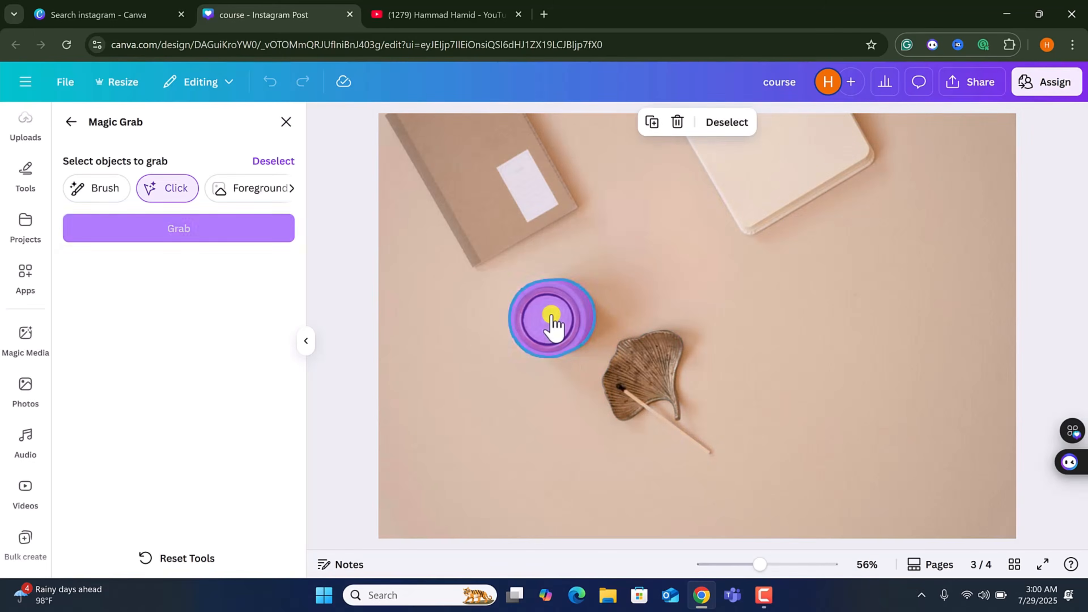
left_click(659, 381)
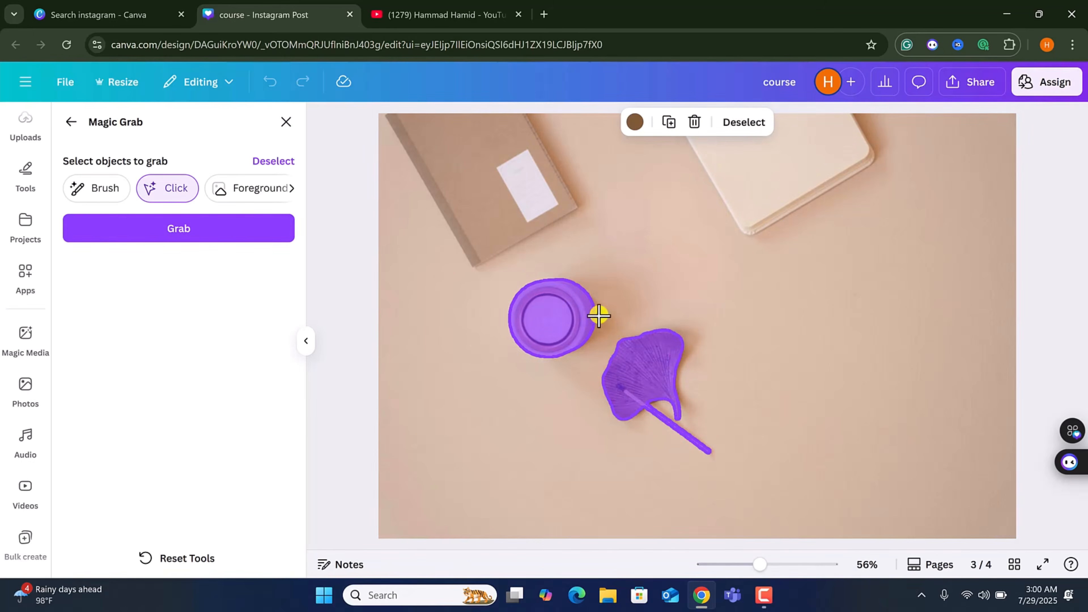
left_click(255, 233)
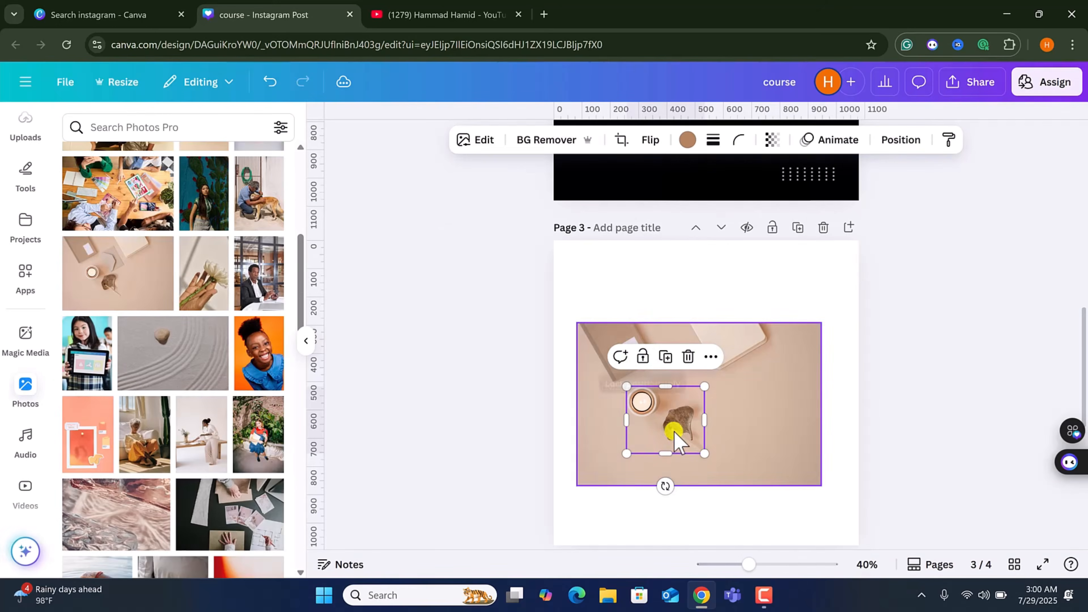
left_click_drag(674, 433, 778, 415)
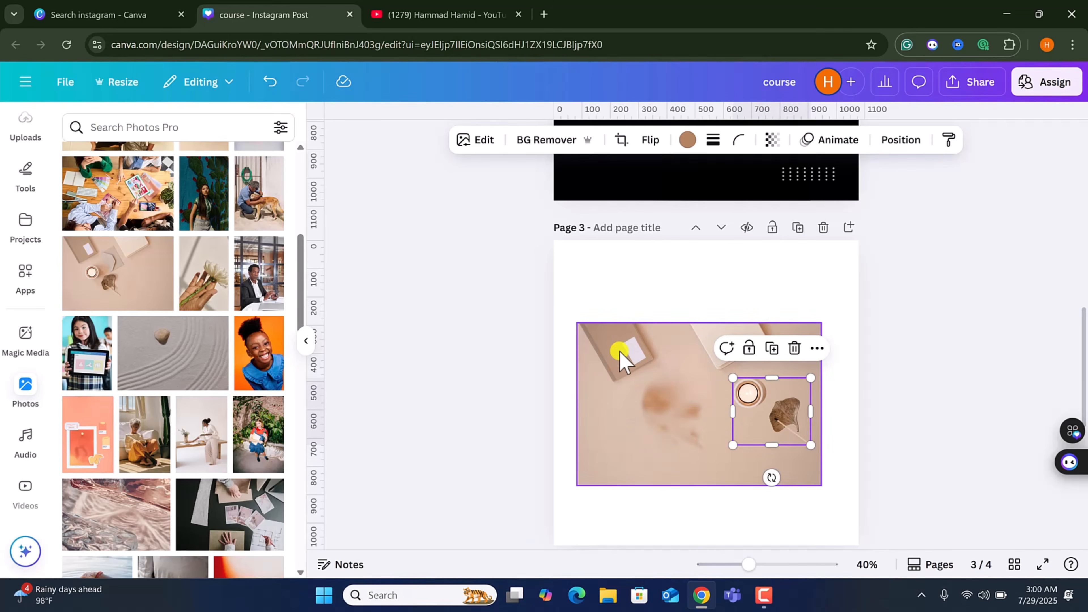
left_click(483, 138)
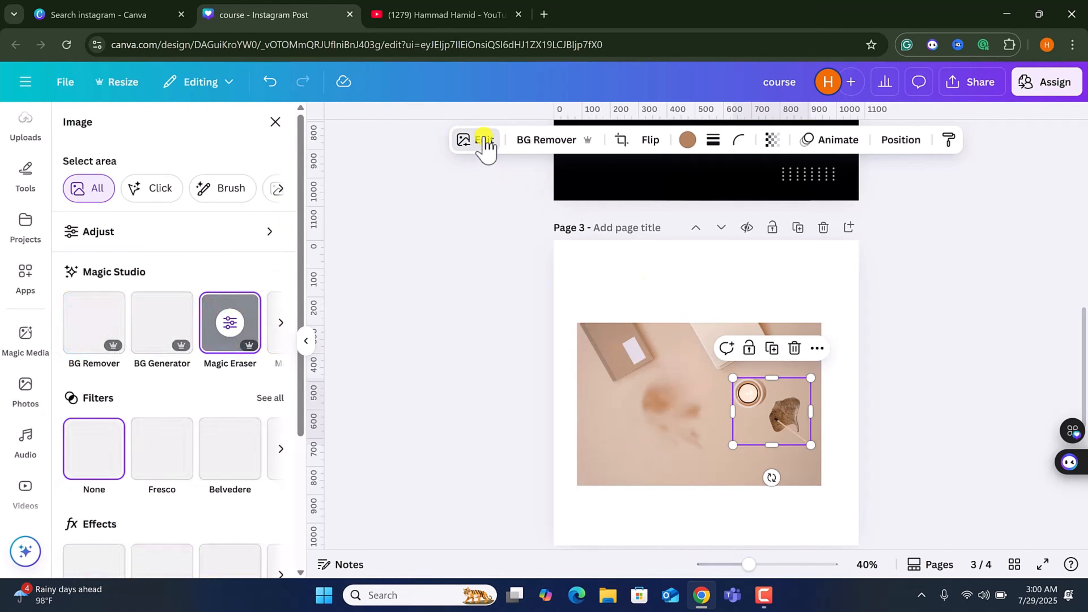
left_click(281, 323)
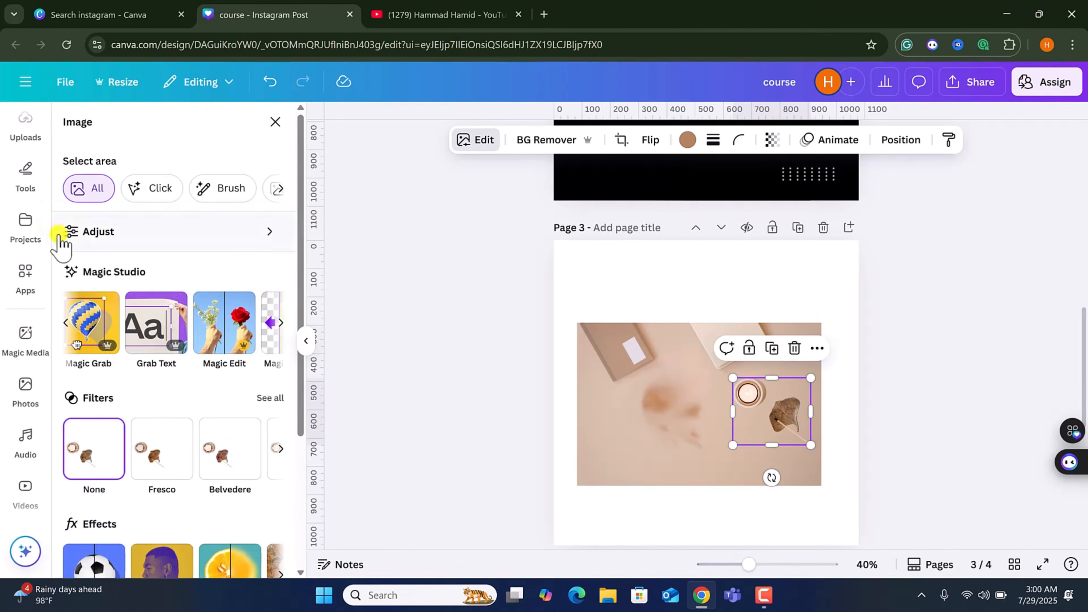
scroll(26, 448, "down", 10)
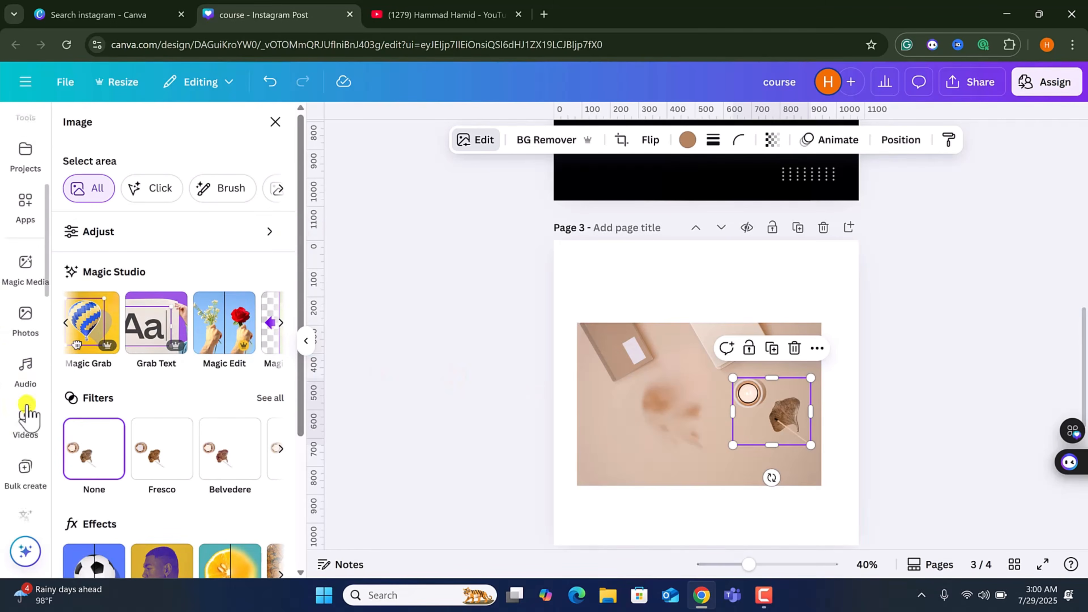
scroll(29, 449, "up", 10)
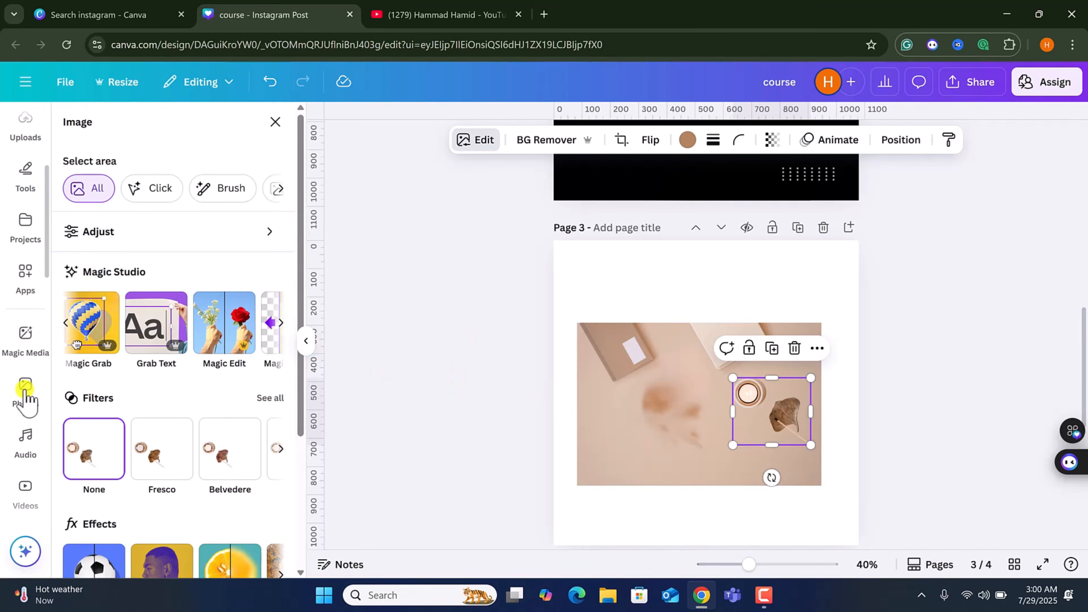
Search the photo library for "writting" and add the dictionary page photo showing the word writing to page 3.
left_click(180, 120)
type("writting")
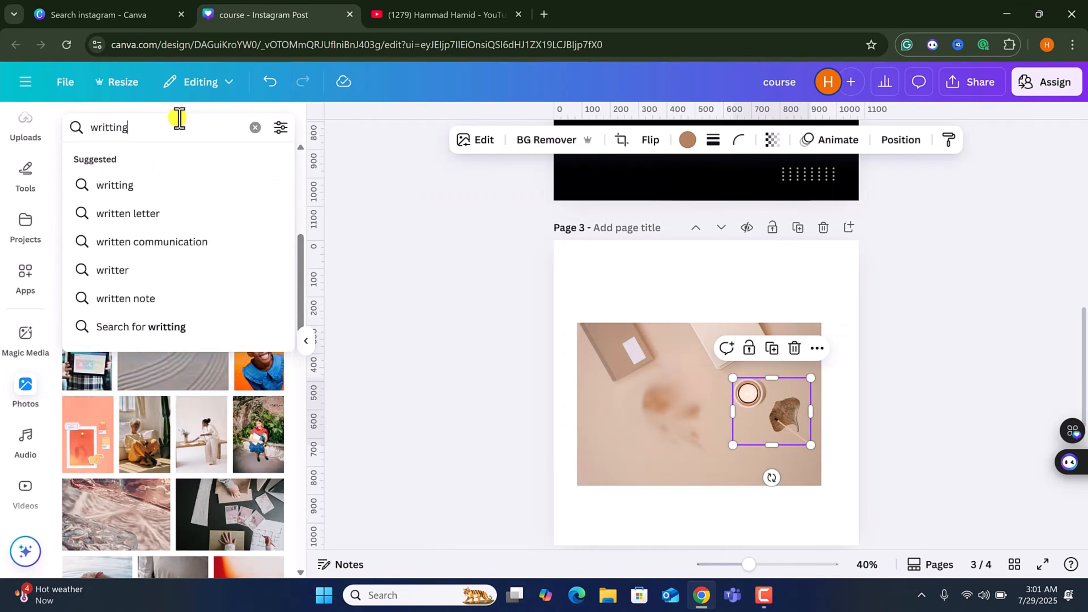
key("Return")
scroll(158, 418, "down", 10)
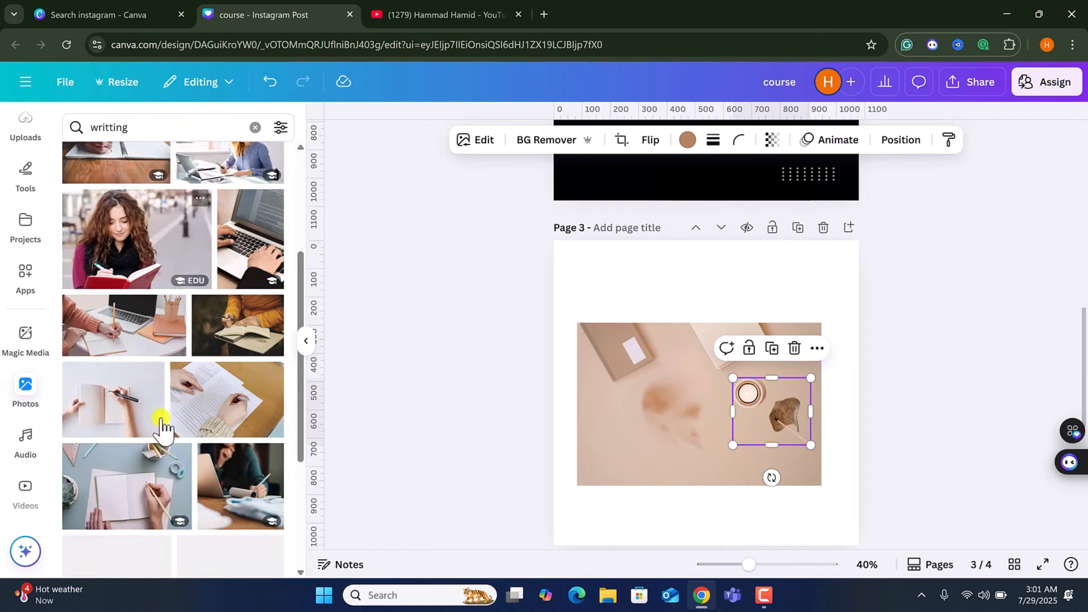
scroll(159, 418, "down", 10)
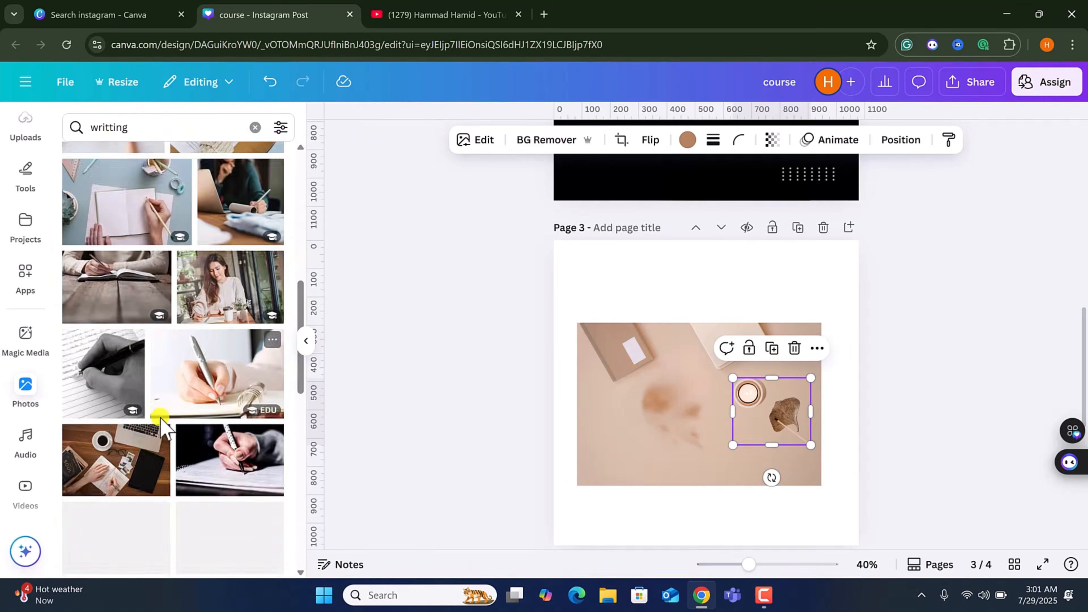
scroll(159, 424, "down", 5)
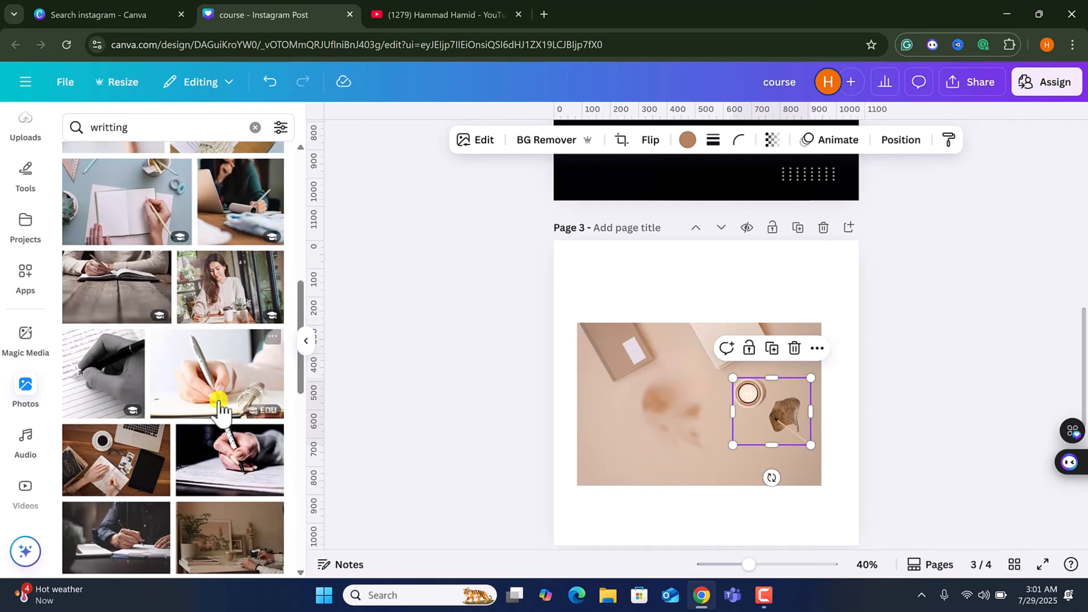
scroll(218, 409, "down", 5)
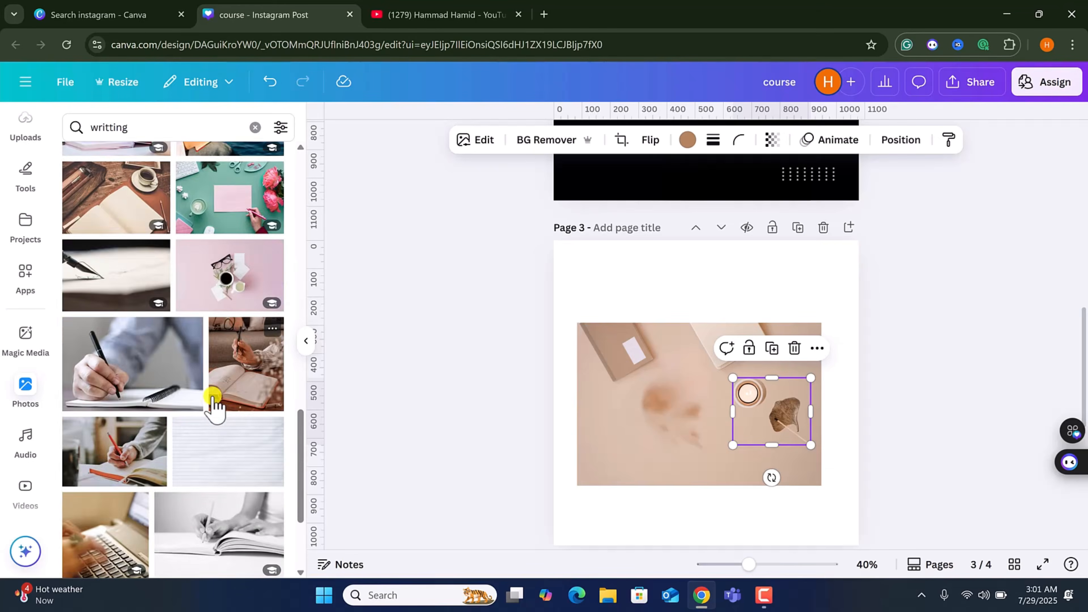
scroll(212, 405, "down", 5)
left_click(142, 458)
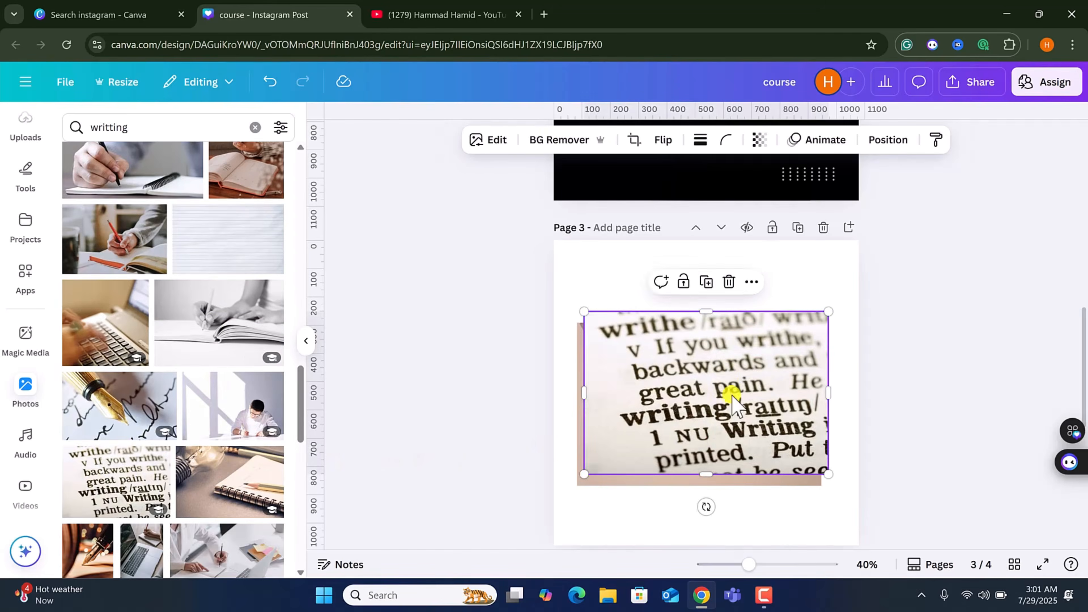
Arrange the dictionary photo and the candle-and-leaf-dish cutout on page 3.
left_click_drag(731, 401, 724, 338)
left_click_drag(746, 456, 316, 458)
left_click_drag(786, 441, 804, 511)
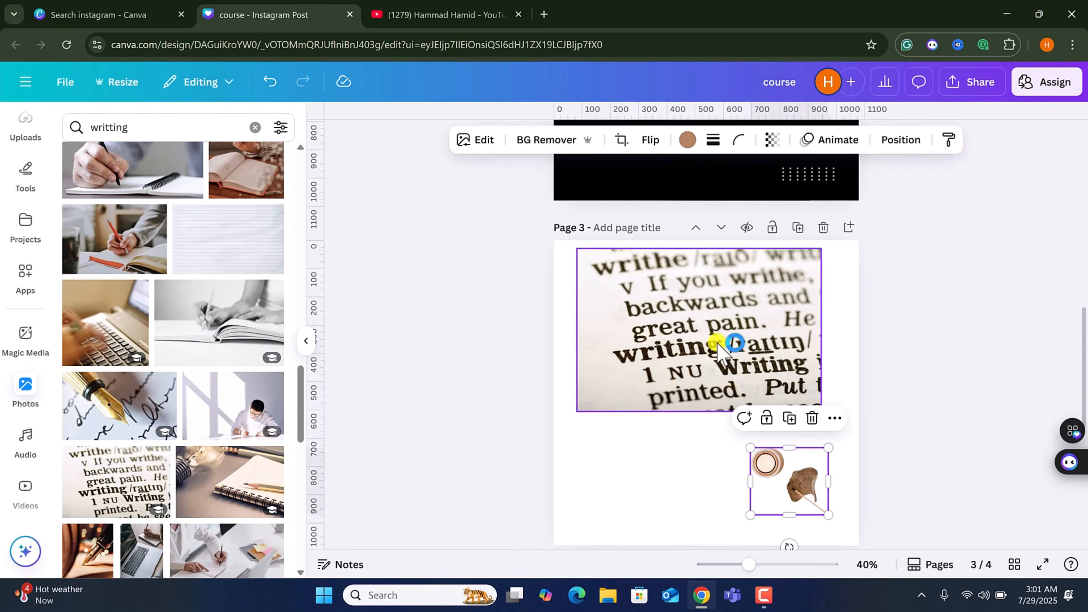
left_click_drag(719, 347, 705, 409)
Extract all the text from the dictionary photo with Grab Text.
left_click(475, 142)
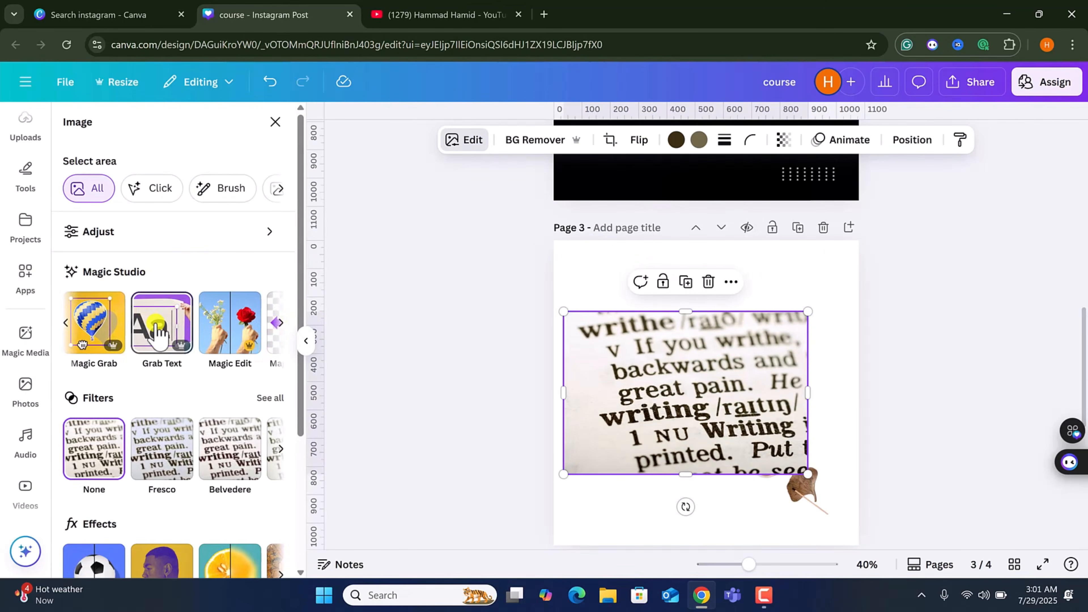
left_click(156, 332)
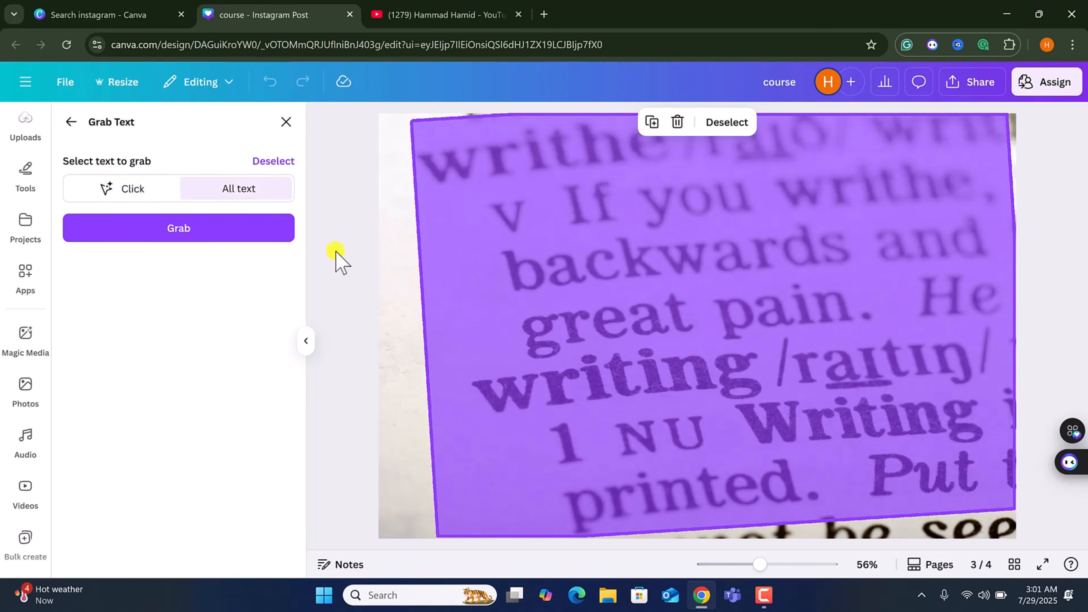
left_click(242, 235)
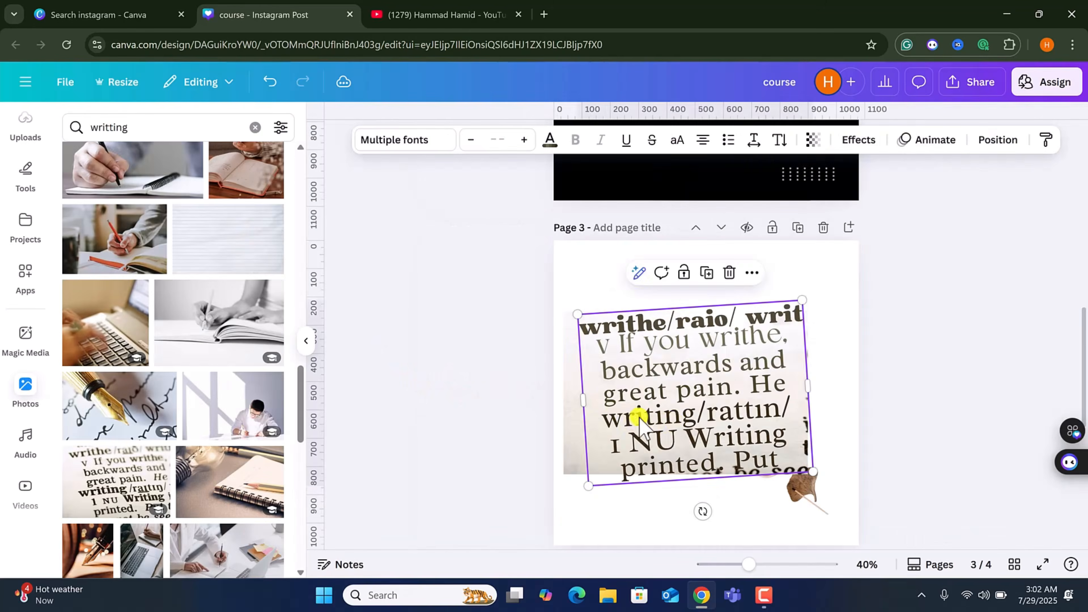
Reposition the grabbed text box and select words and lines inside it for editing.
left_click_drag(676, 465, 788, 402)
double_click(714, 405)
left_click(711, 402)
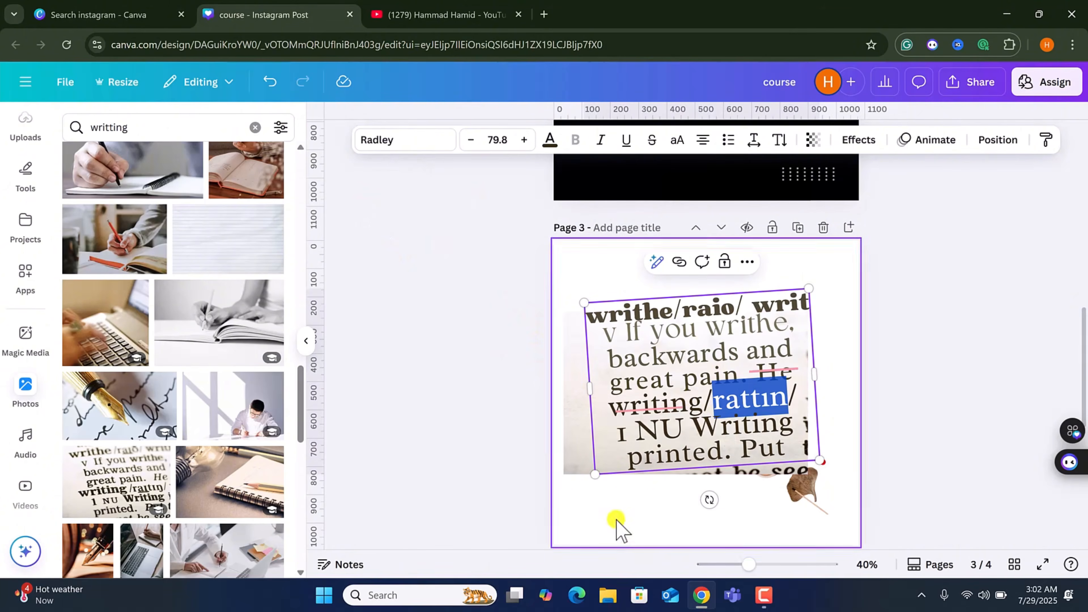
left_click_drag(659, 429, 614, 424)
left_click(518, 379)
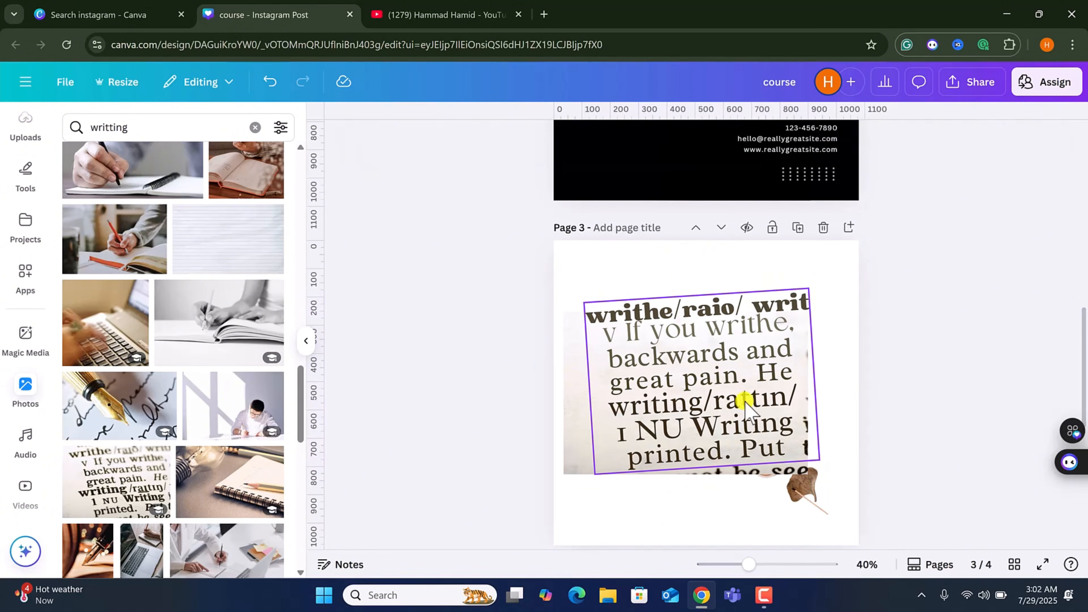
left_click_drag(686, 411, 669, 419)
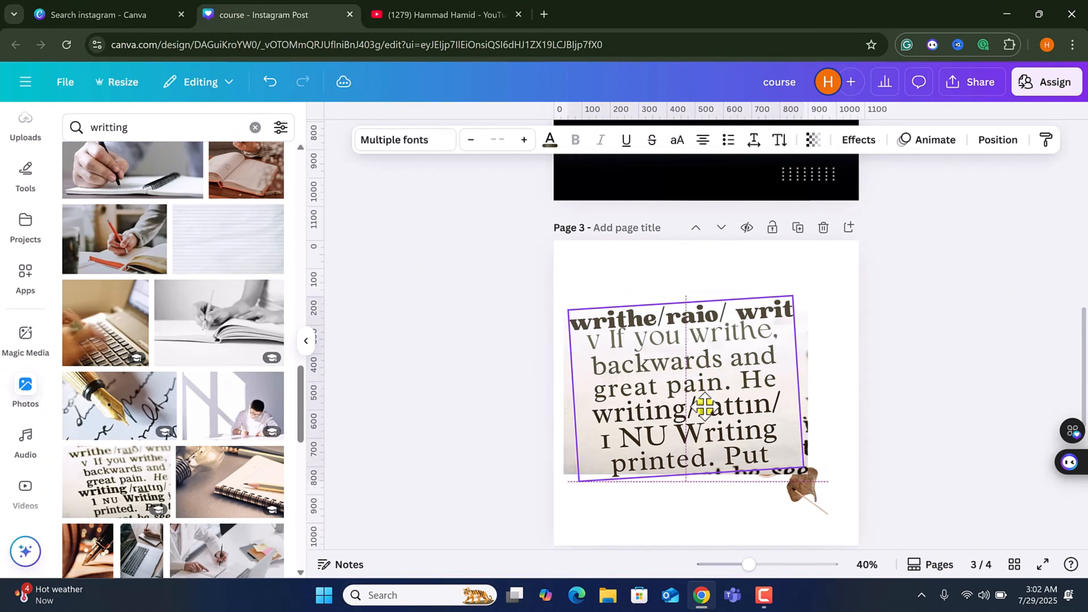
triple_click(712, 369)
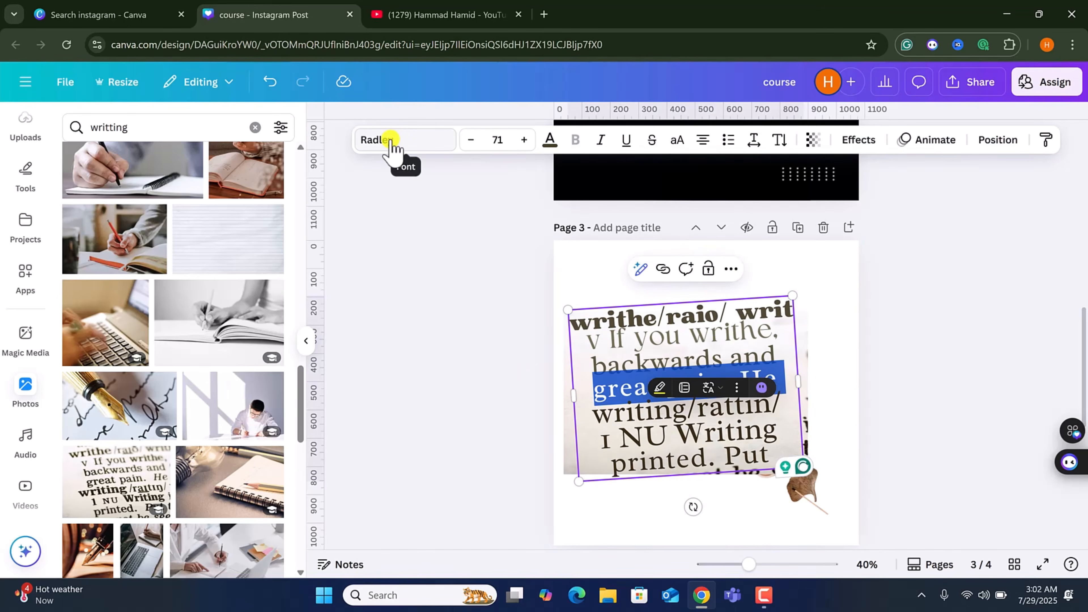
left_click(645, 518)
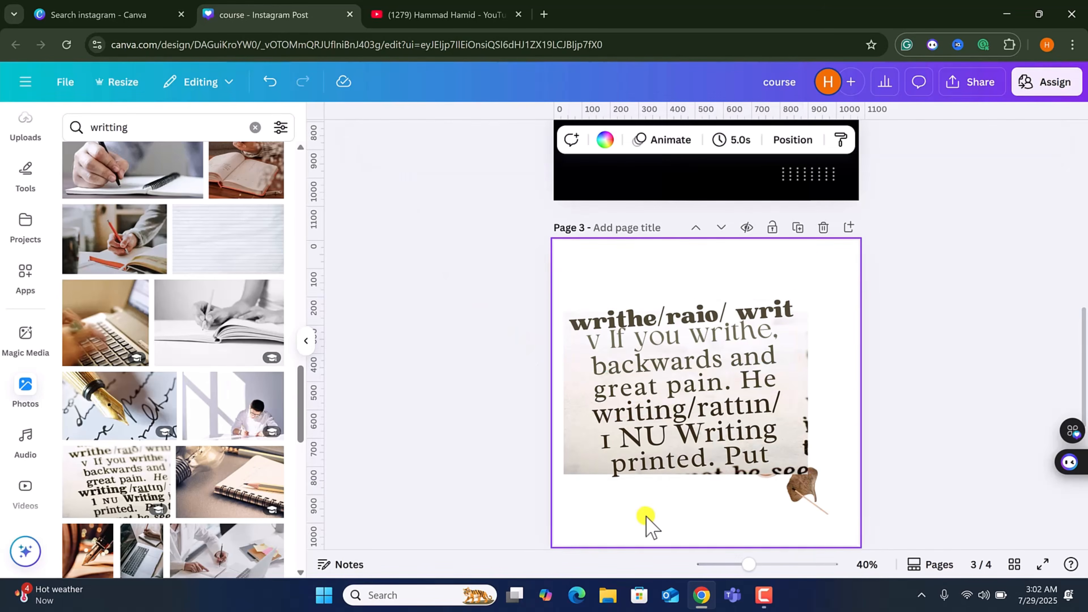
Clear page 3 by moving the grabbed text, dictionary photo and candle cutout off the page.
left_click_drag(658, 412, 543, 400)
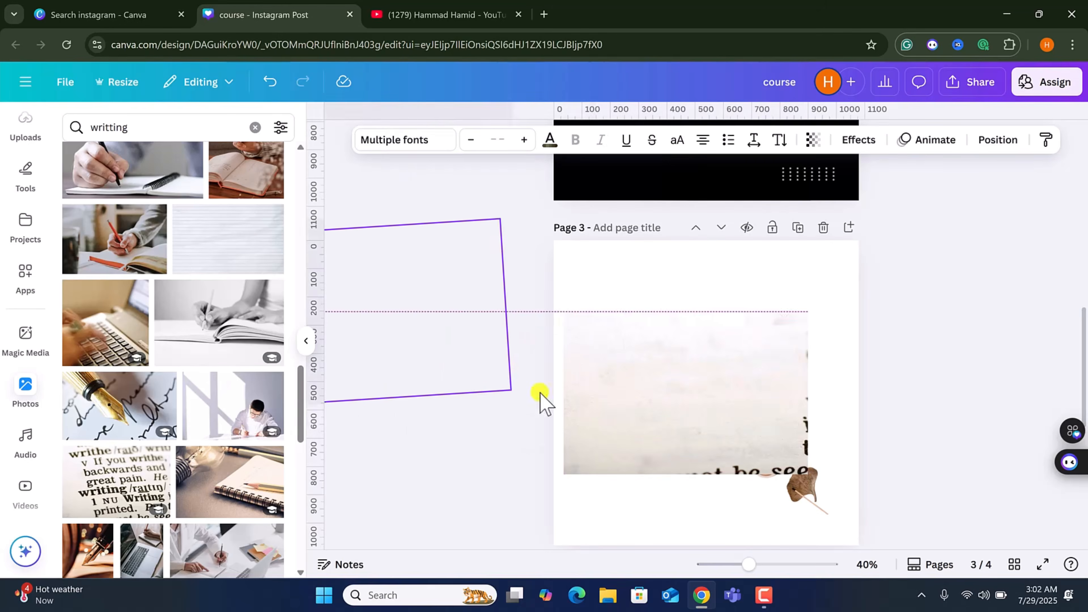
left_click_drag(734, 446, 403, 386)
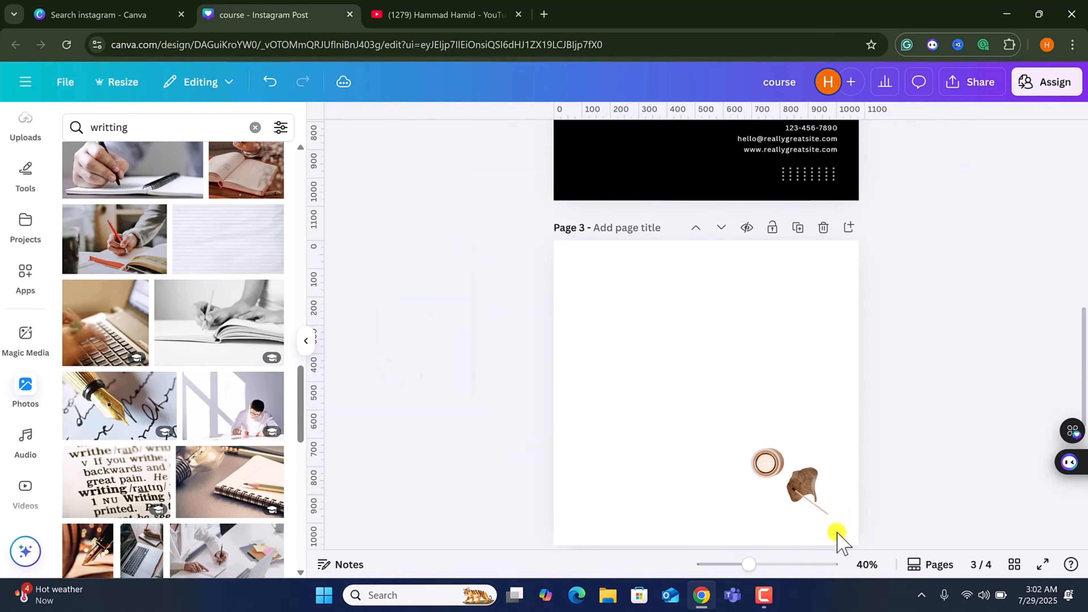
left_click_drag(695, 406, 808, 488)
left_click_drag(809, 488, 420, 428)
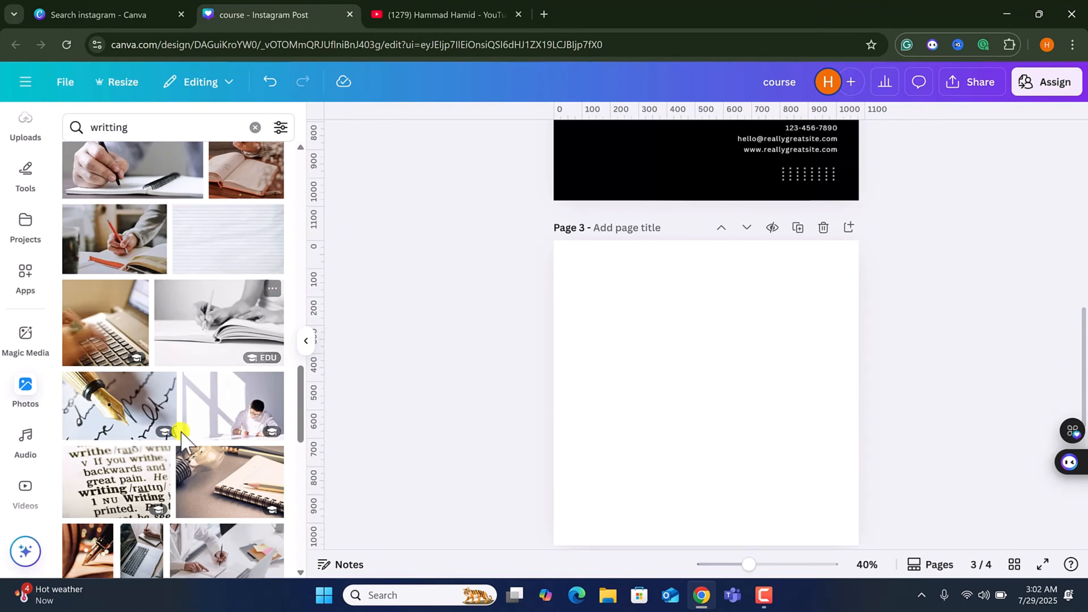
Add the photo of a man writing at a desk to page 3 and enlarge it to the page width.
scroll(182, 437, "down", 3)
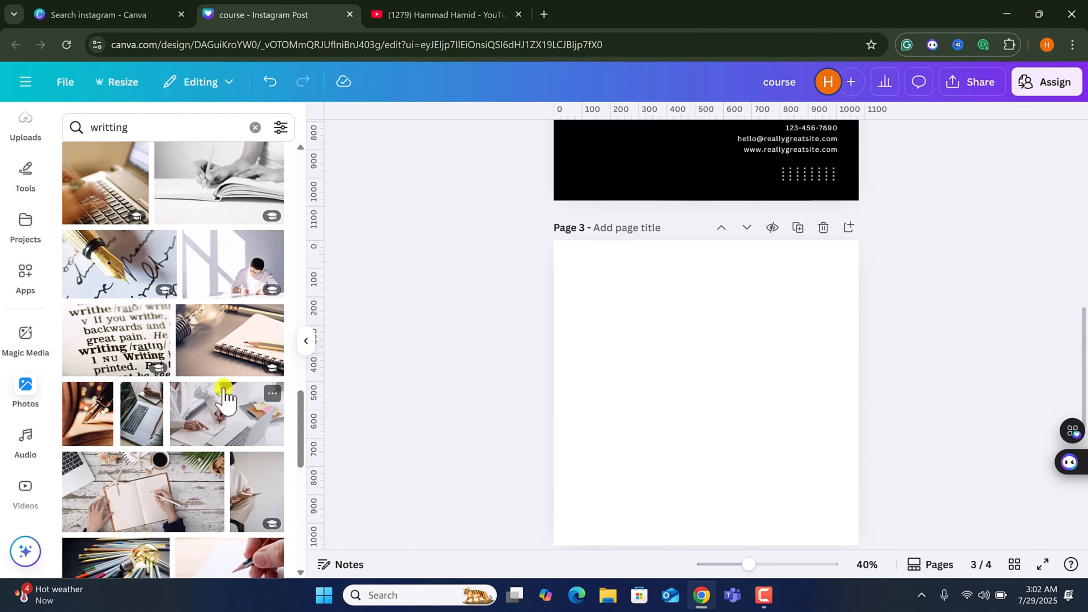
left_click(244, 285)
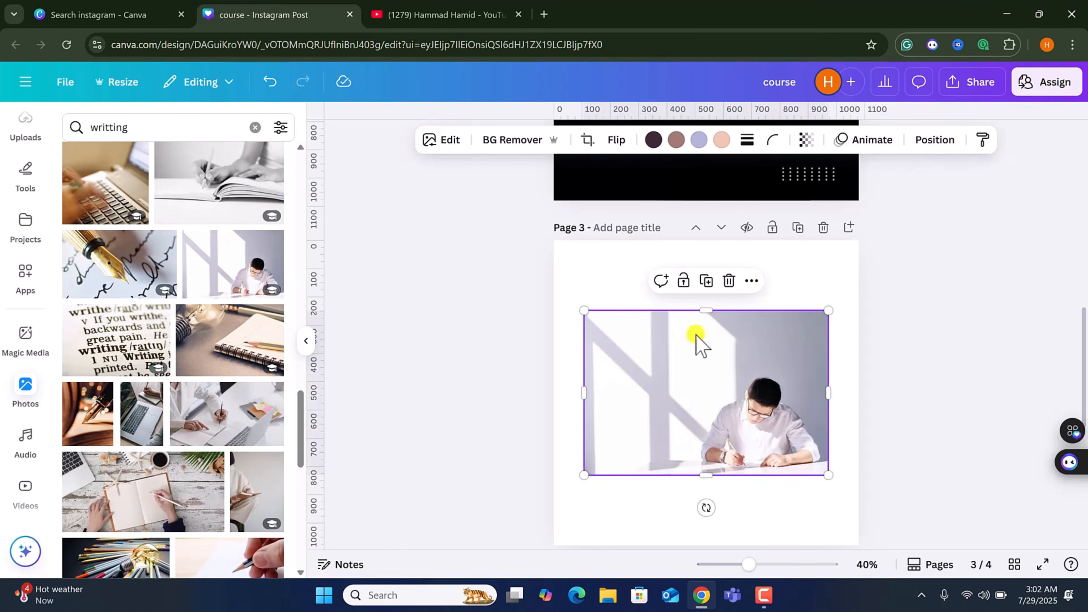
left_click(450, 140)
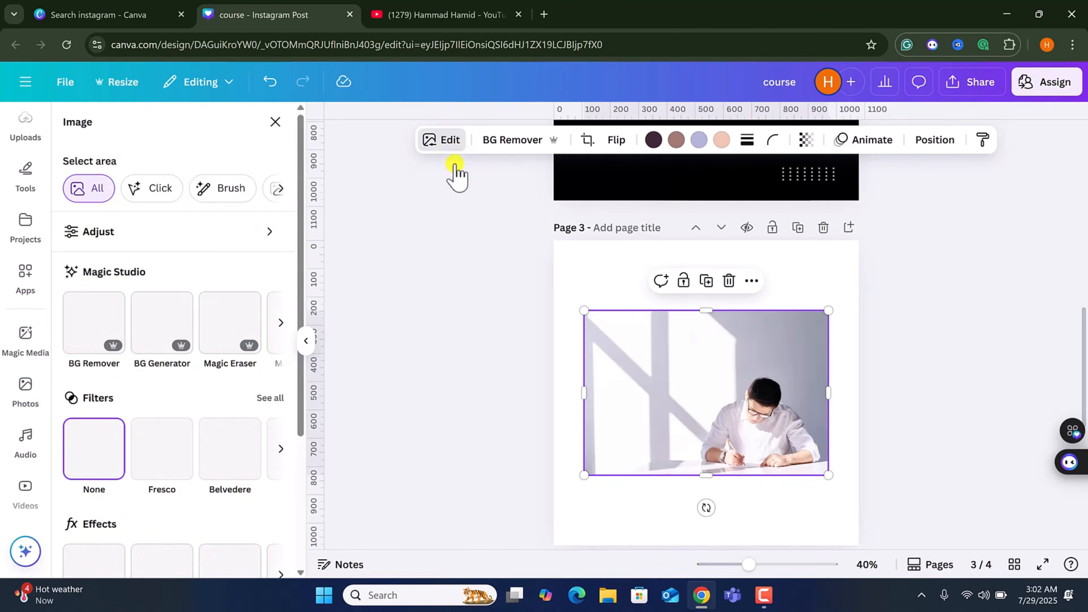
left_click(279, 323)
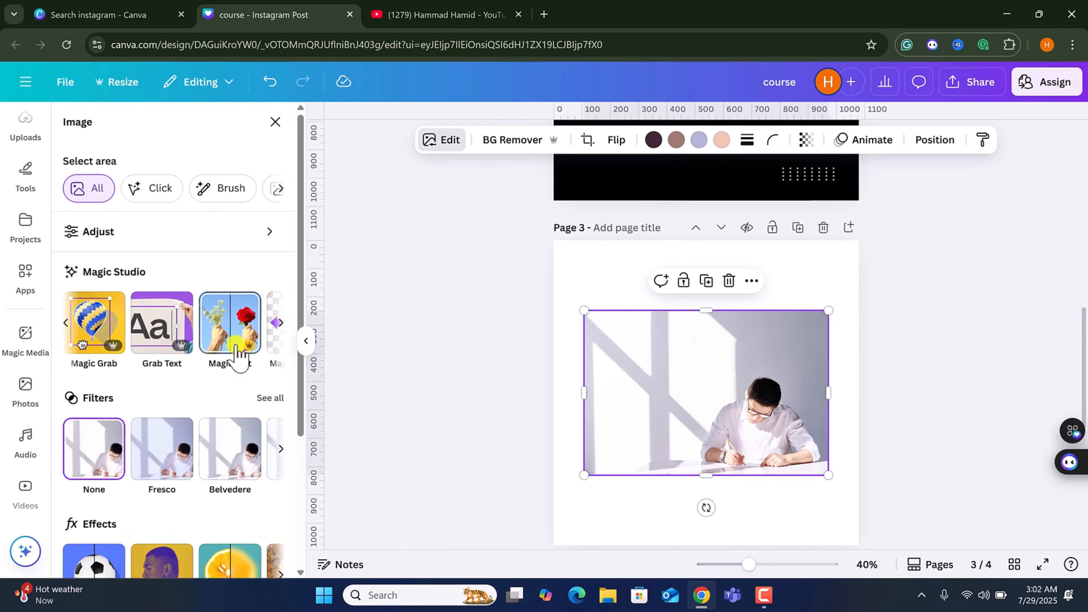
left_click(279, 323)
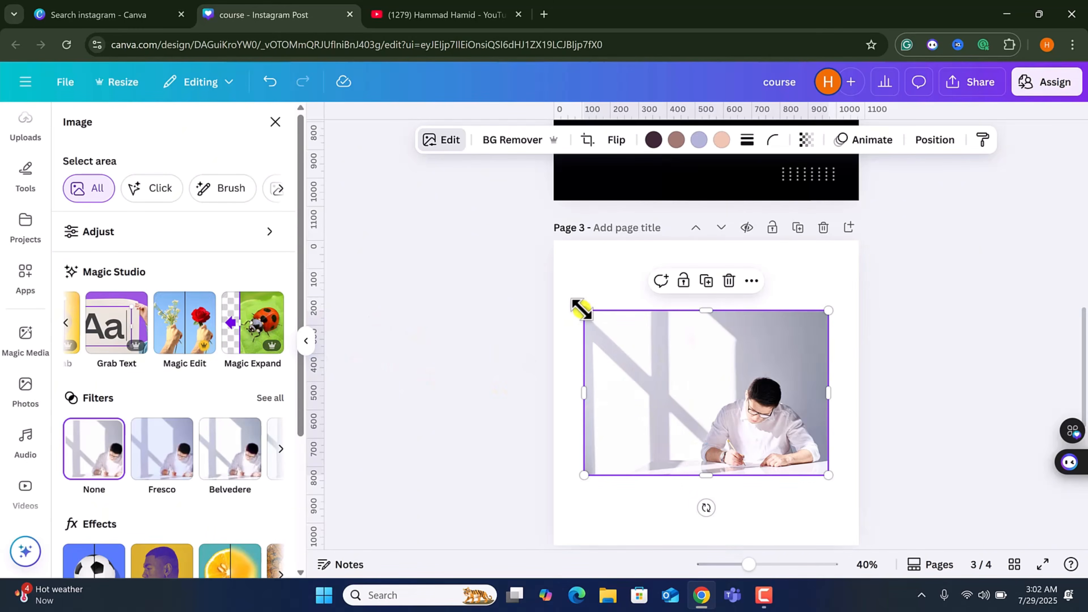
left_click_drag(563, 305, 536, 305)
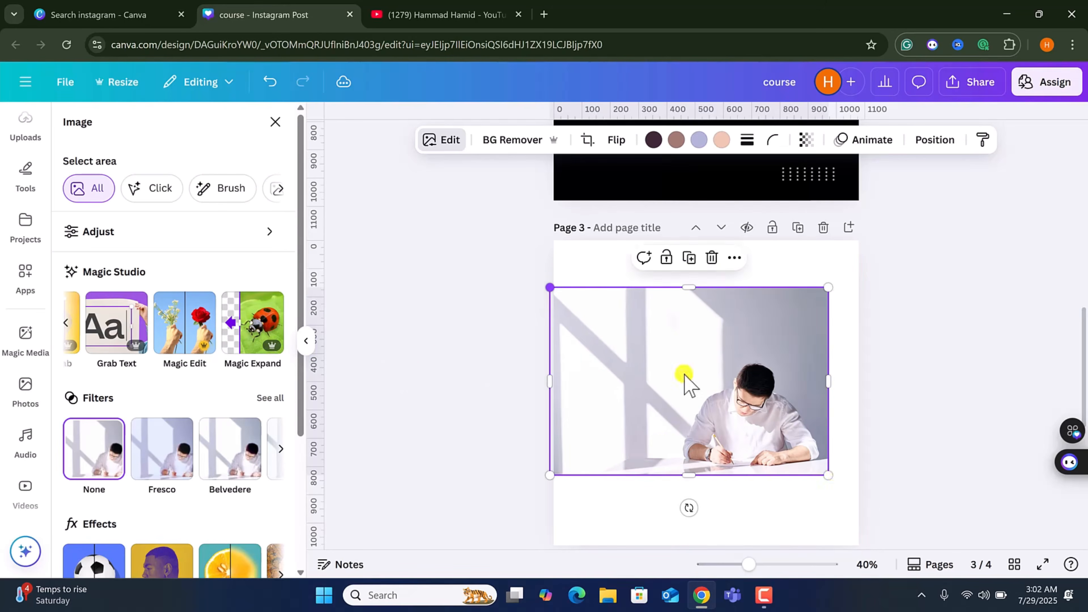
left_click_drag(828, 474, 858, 496)
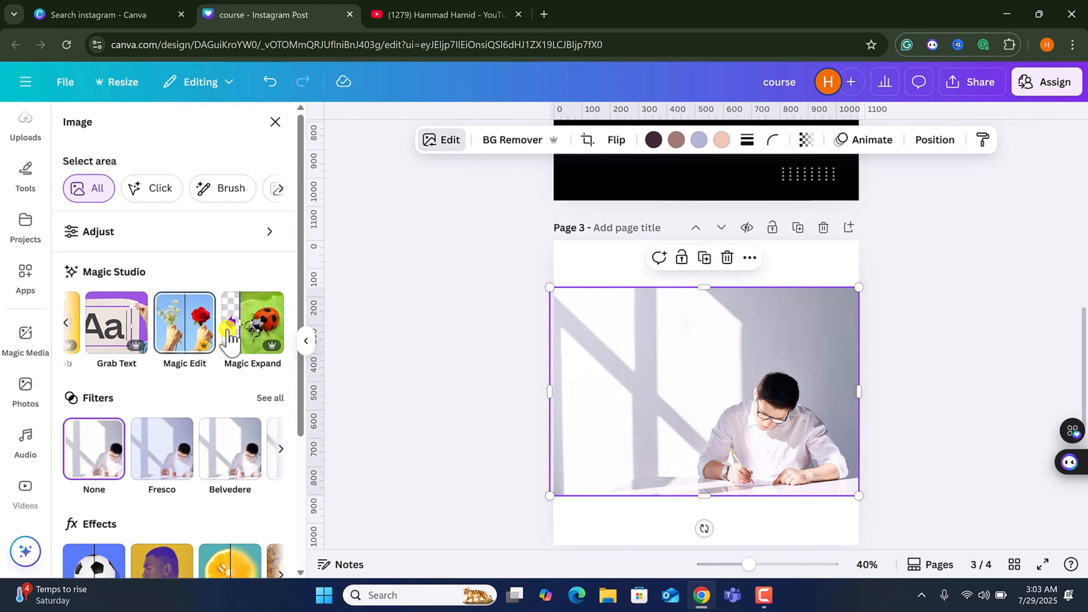
Expand the desk photo to fill the whole page with Magic Expand, keeping the fourth result.
left_click(249, 326)
left_click(210, 251)
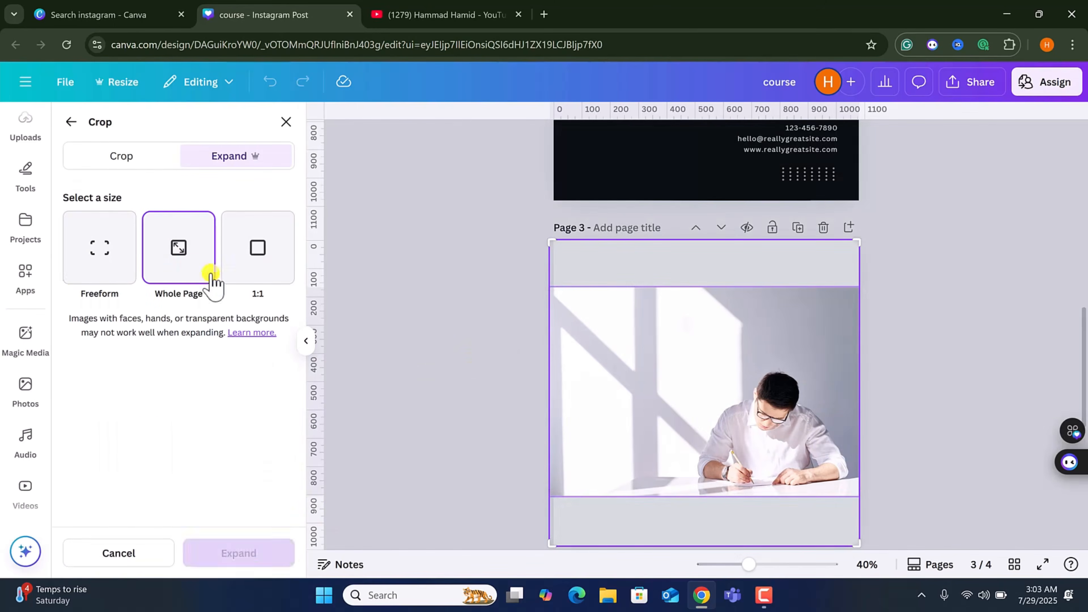
left_click(236, 556)
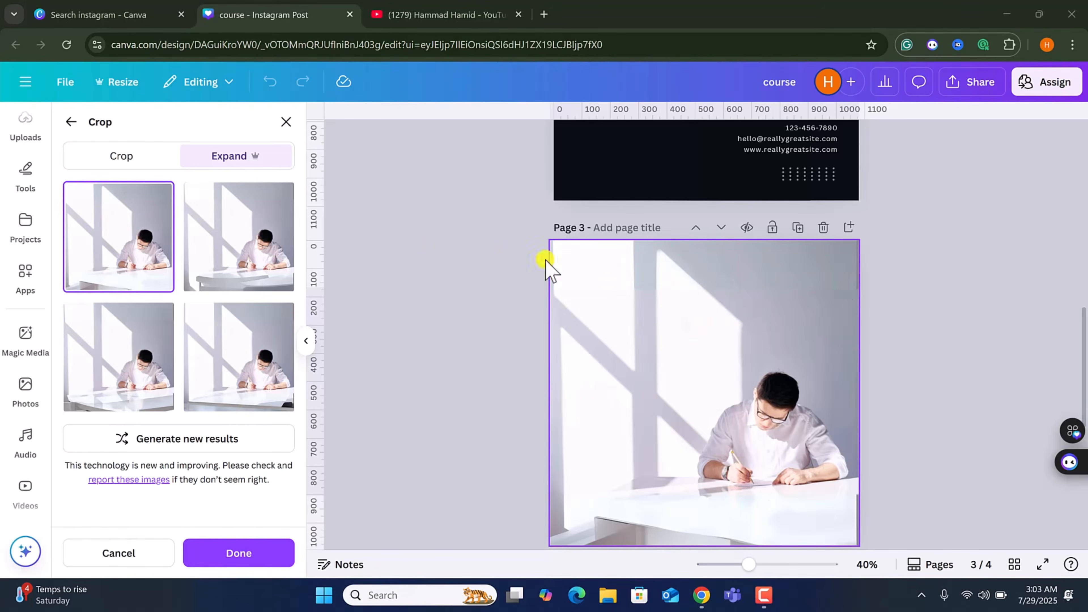
left_click(204, 352)
scroll(629, 385, "down", 6)
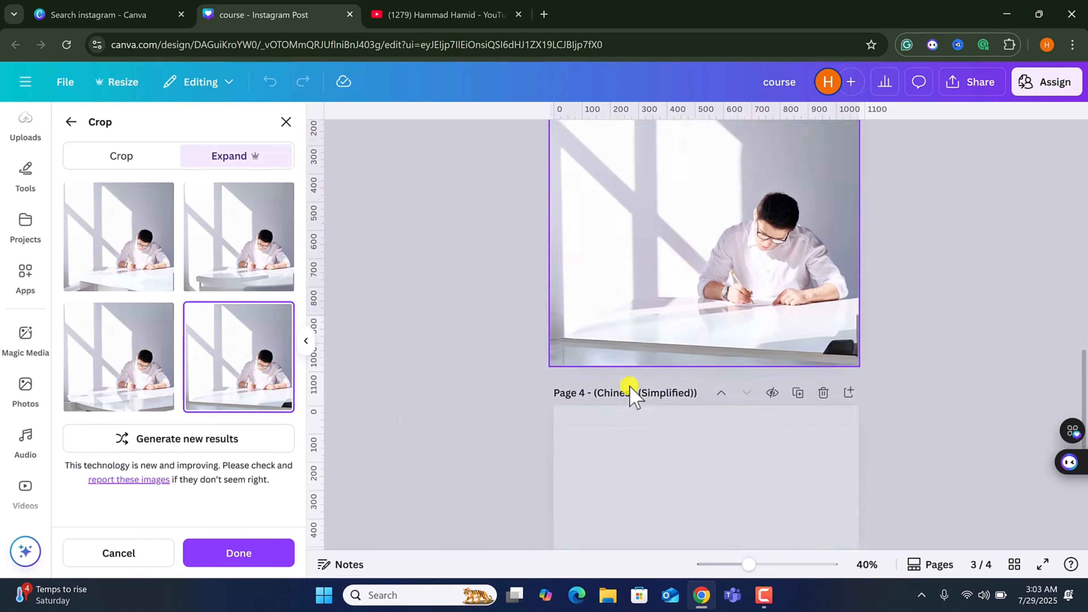
scroll(629, 387, "up", 6)
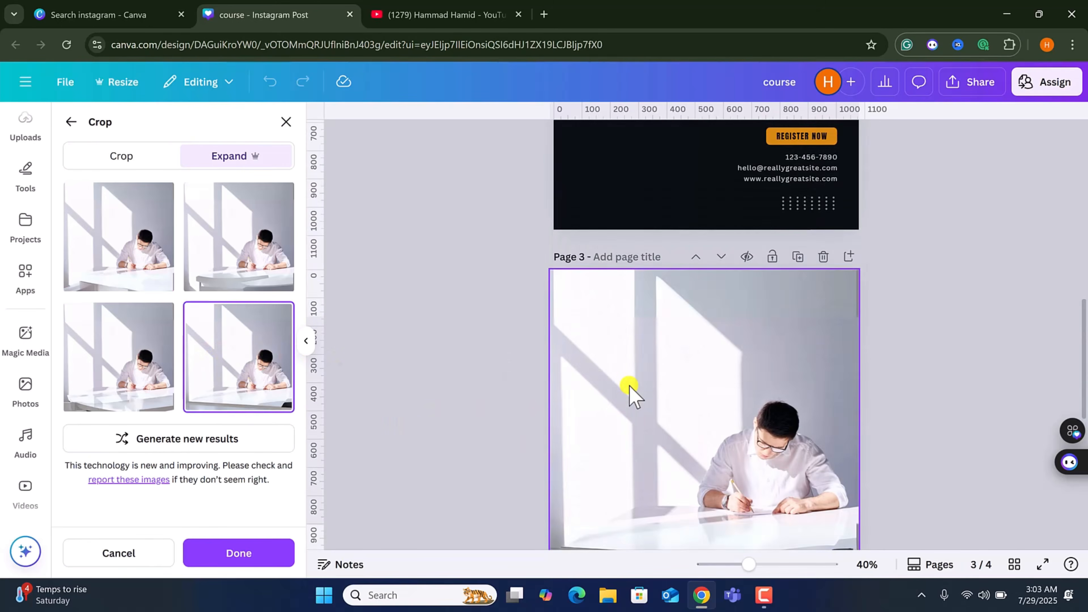
left_click(262, 553)
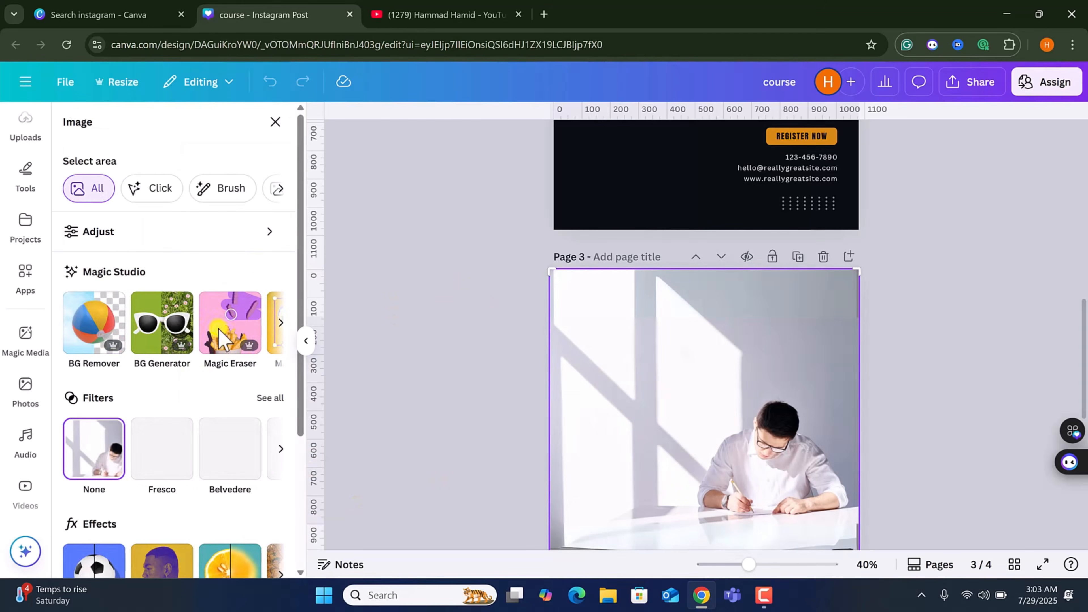
Remove the expanded photo's background with BG Remover, then delete the photo from page 3.
scroll(207, 388, "down", 3)
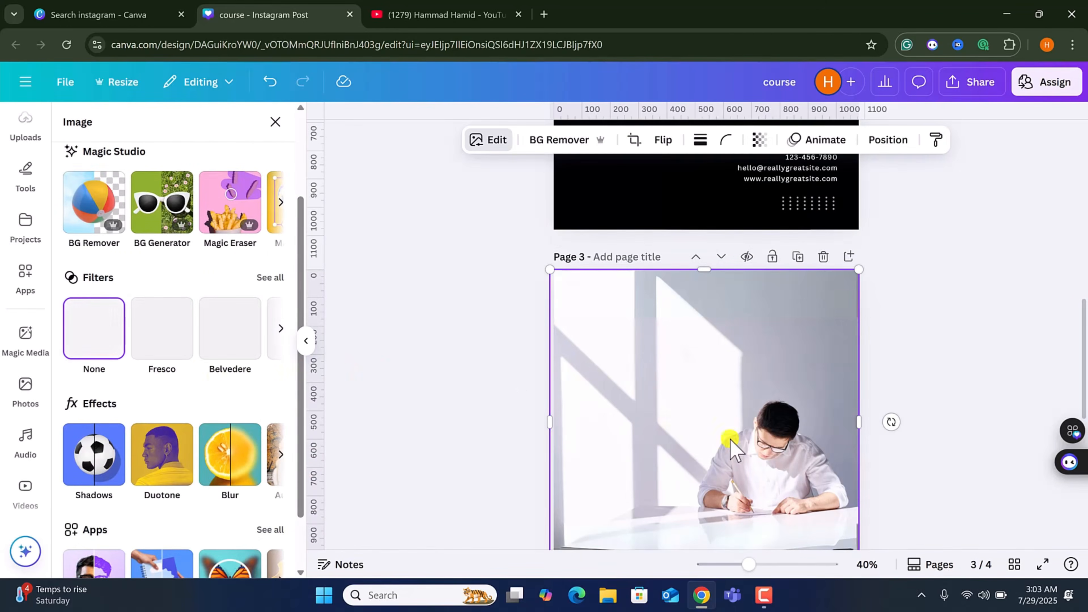
left_click(538, 145)
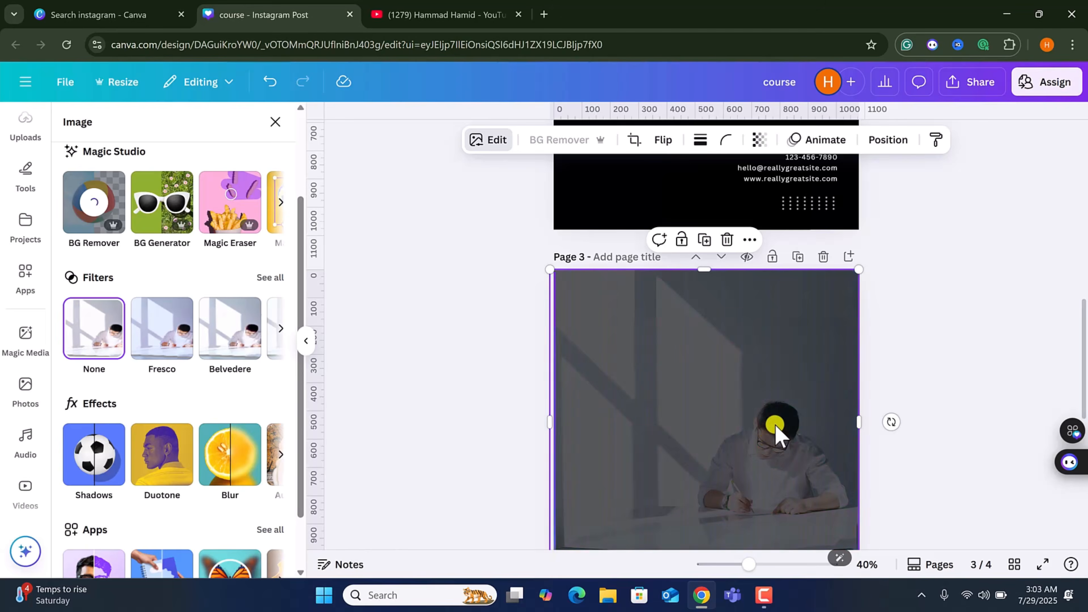
left_click_drag(768, 444, 696, 396)
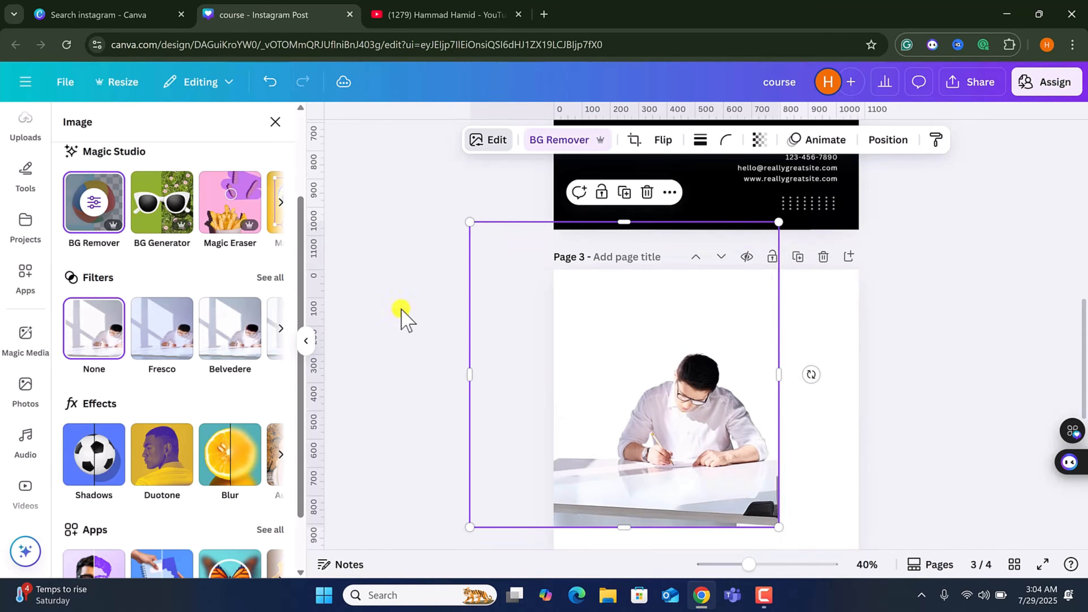
key("Delete")
left_click(25, 388)
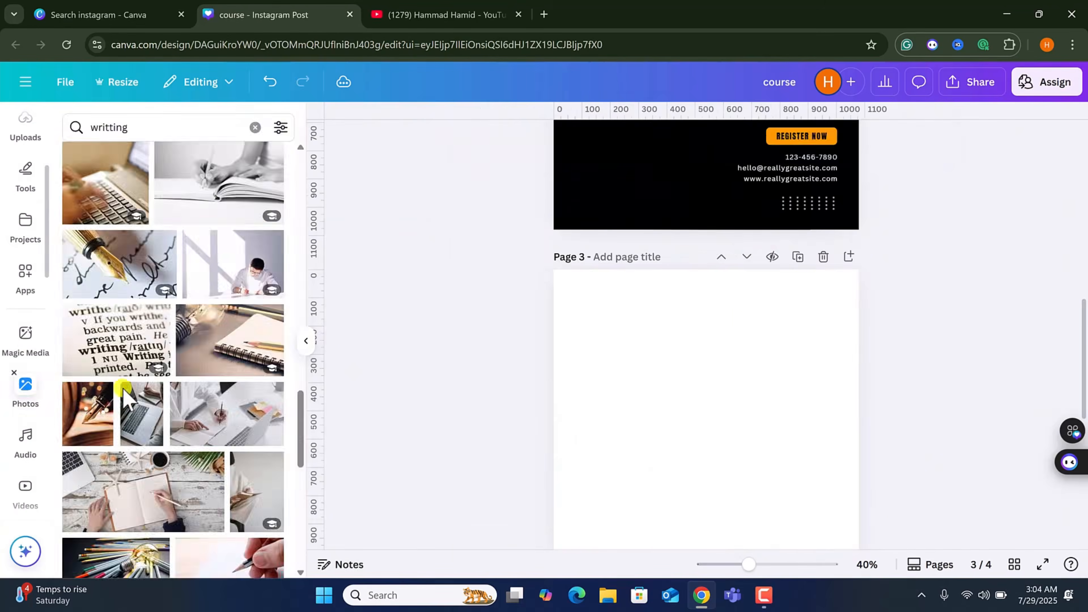
left_click(25, 388)
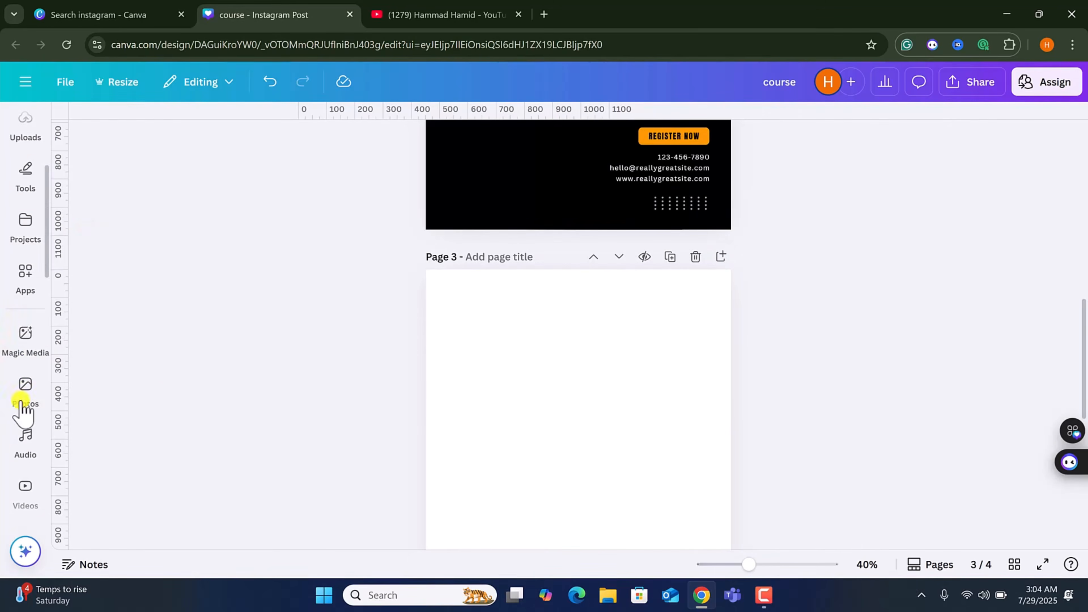
Add a photo of a woman in a yellow top to page 3 and nudge it into place.
left_click(25, 387)
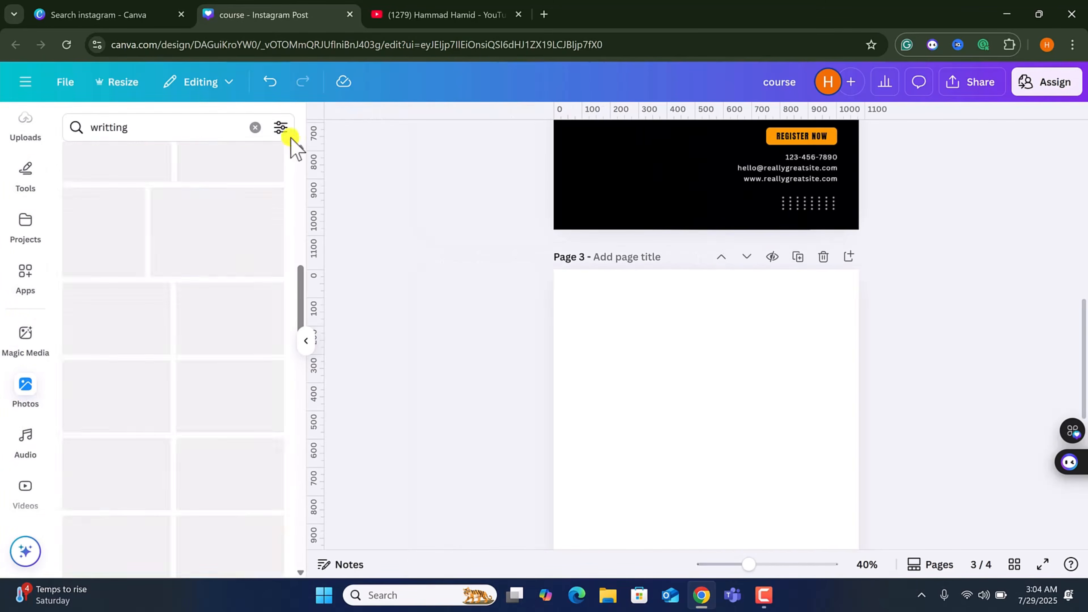
left_click(252, 128)
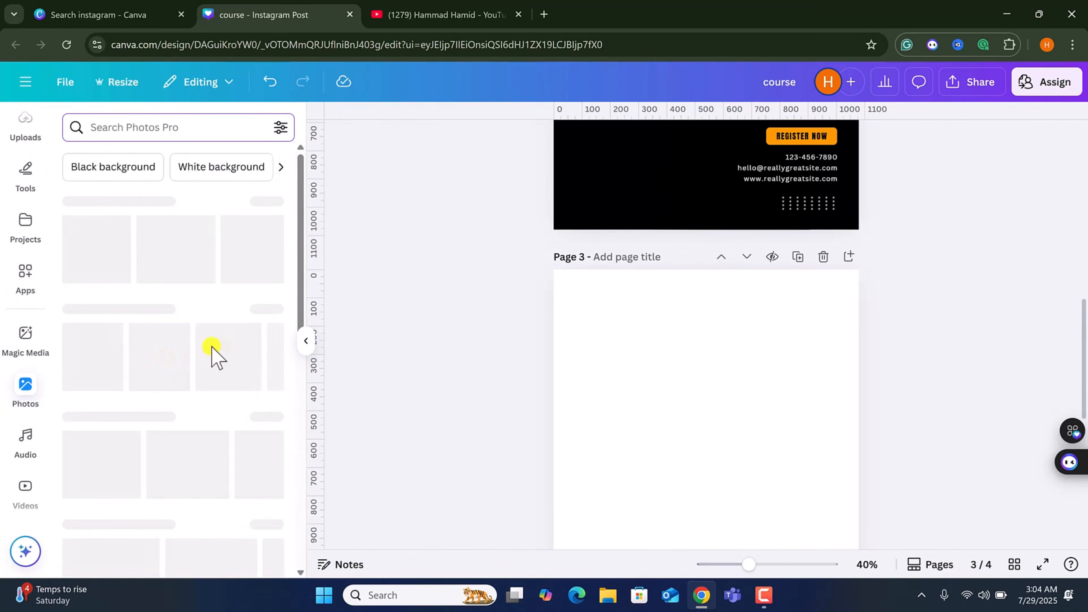
scroll(201, 411, "down", 5)
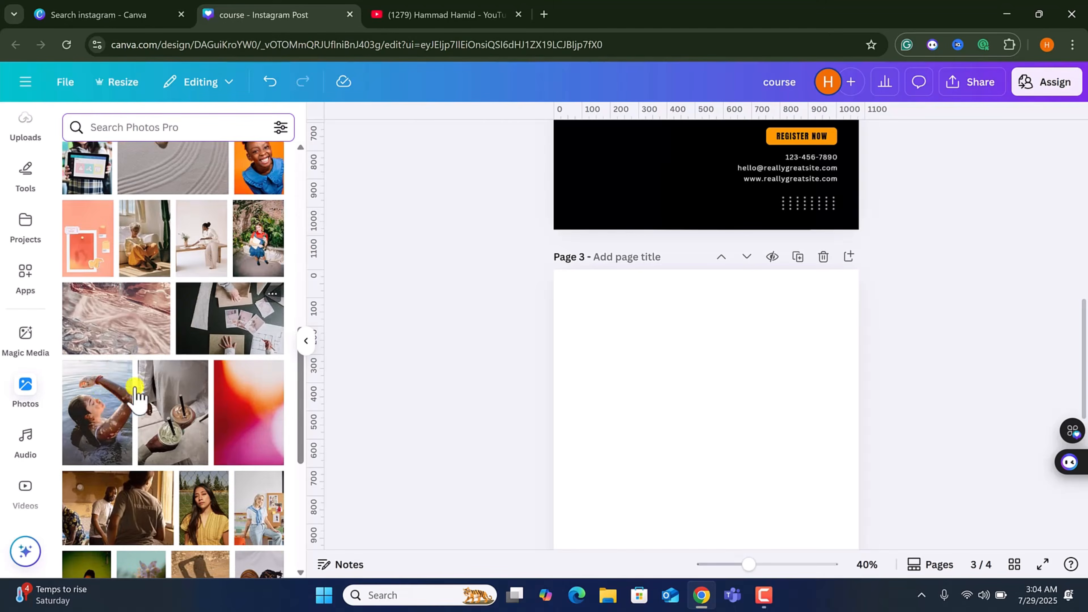
scroll(102, 396, "down", 3)
left_click(205, 365)
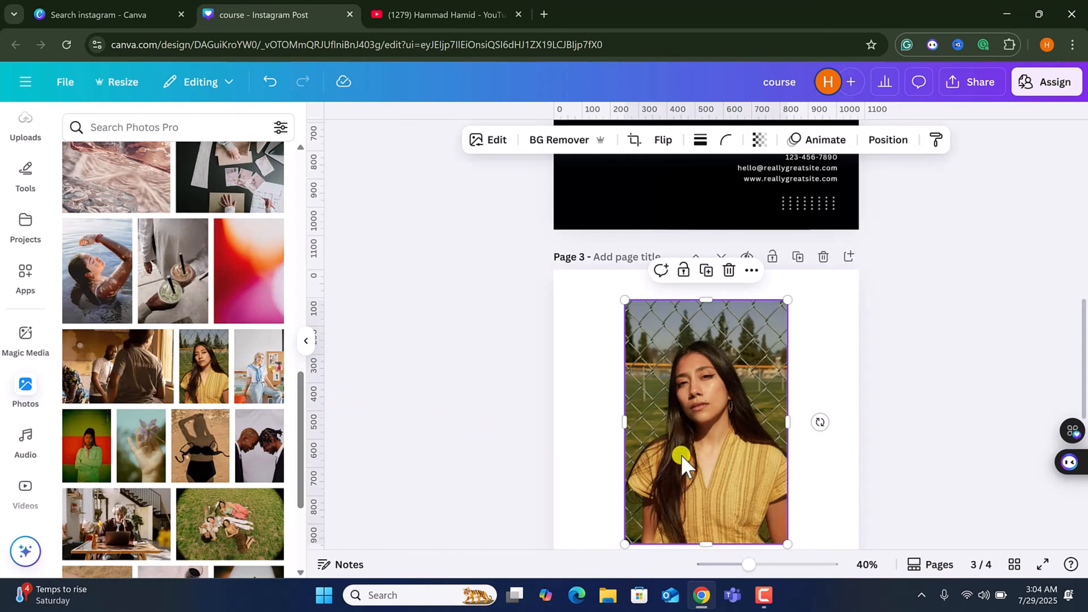
left_click_drag(681, 458, 666, 445)
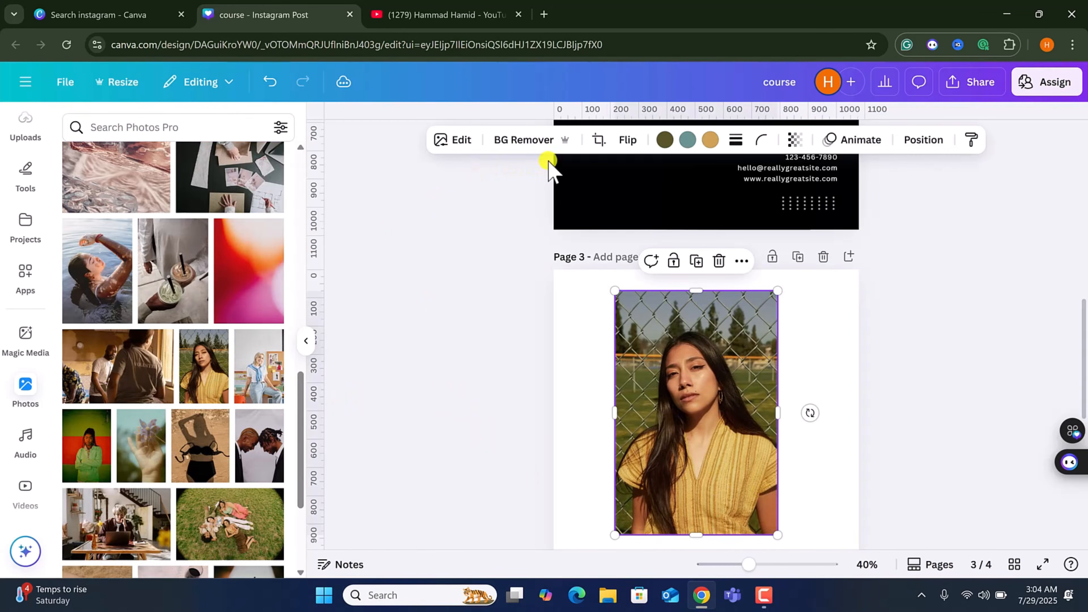
Remove the woman photo's background and apply a Glow shadow with size 34 and blur amount 0.
left_click(531, 140)
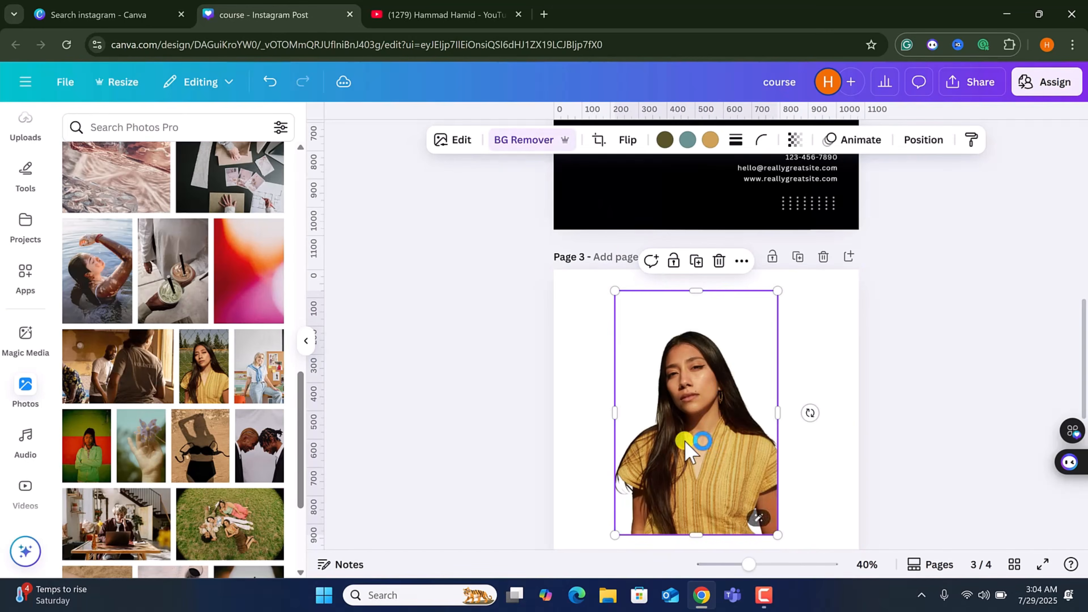
left_click(451, 141)
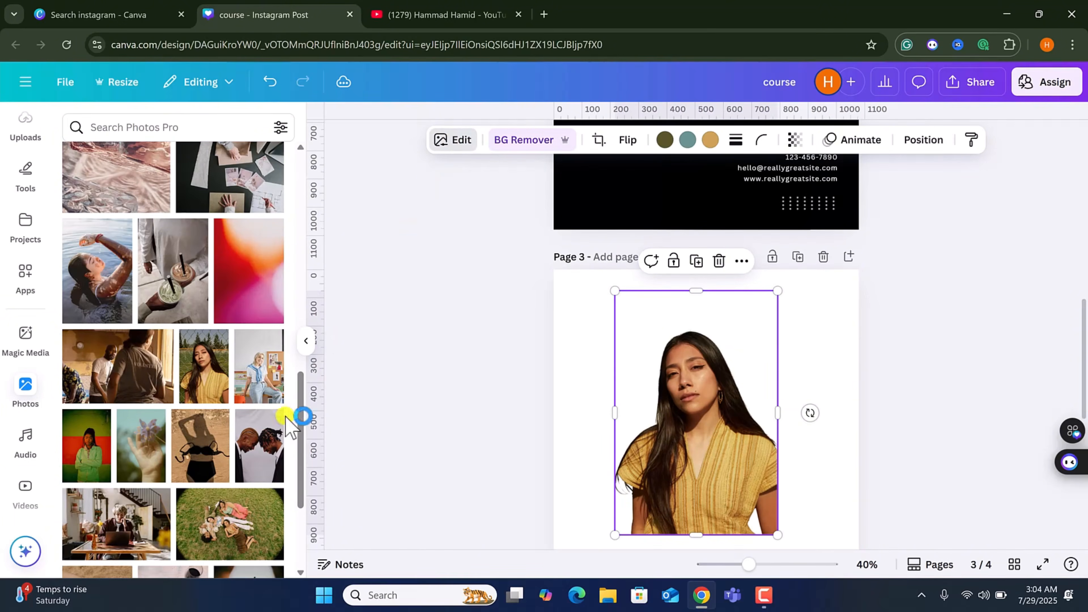
scroll(118, 475, "down", 3)
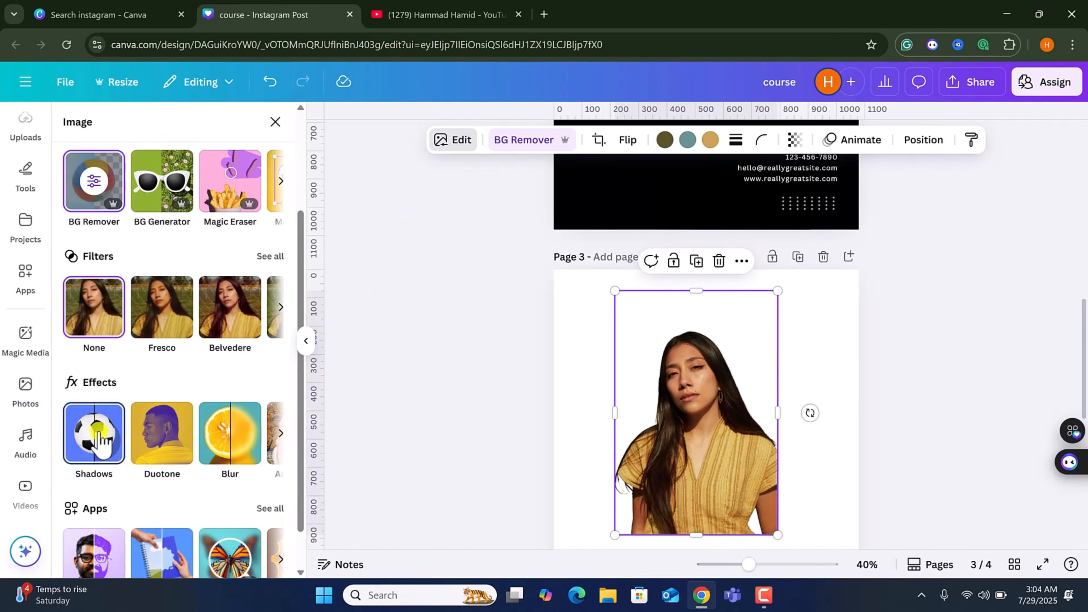
left_click(118, 464)
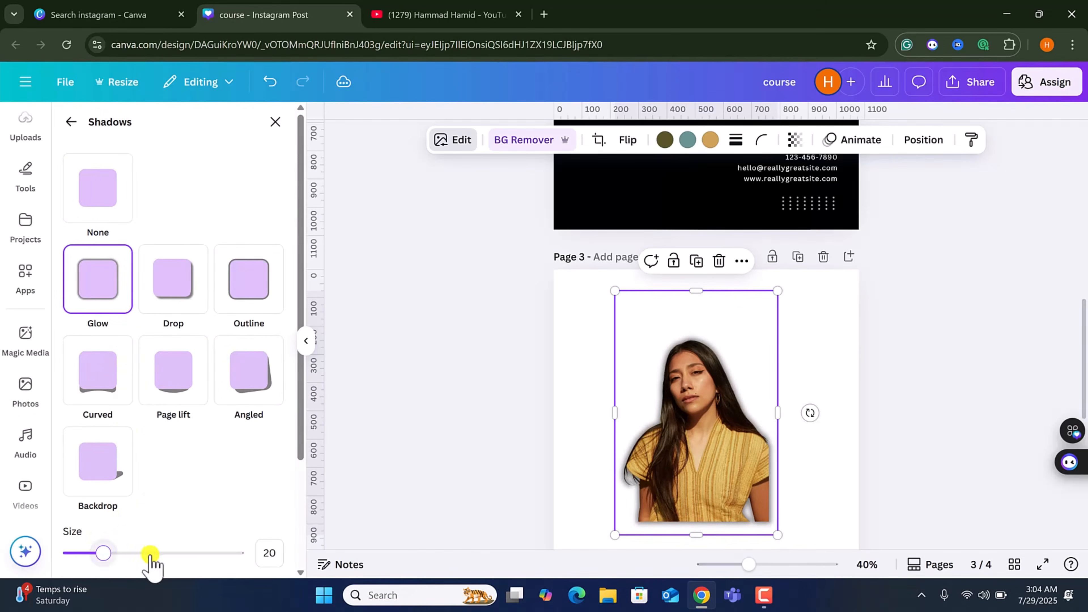
left_click_drag(105, 553, 196, 454)
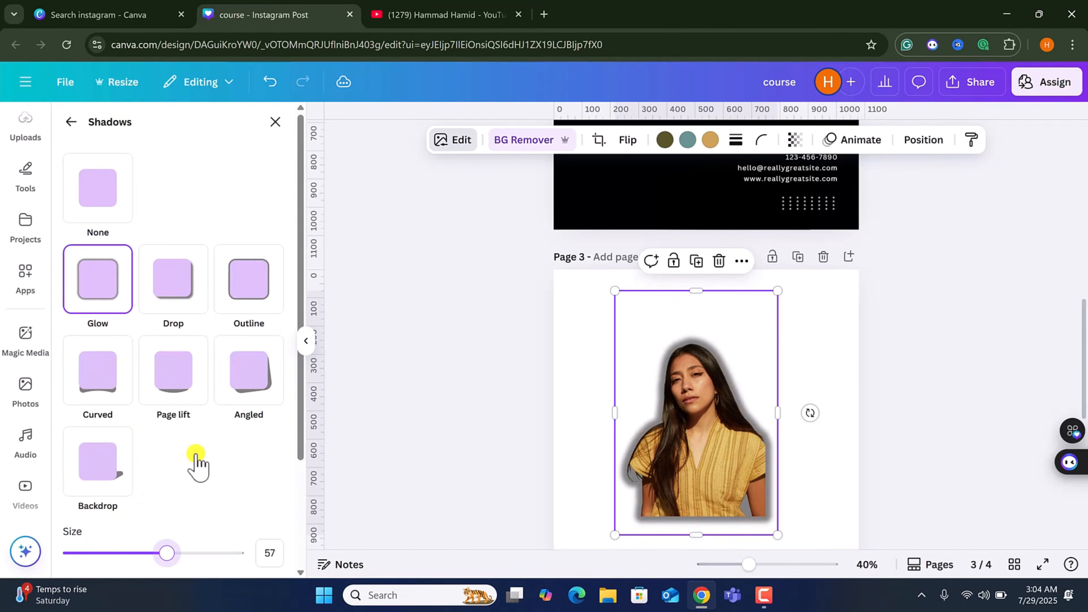
left_click_drag(273, 442, 305, 411)
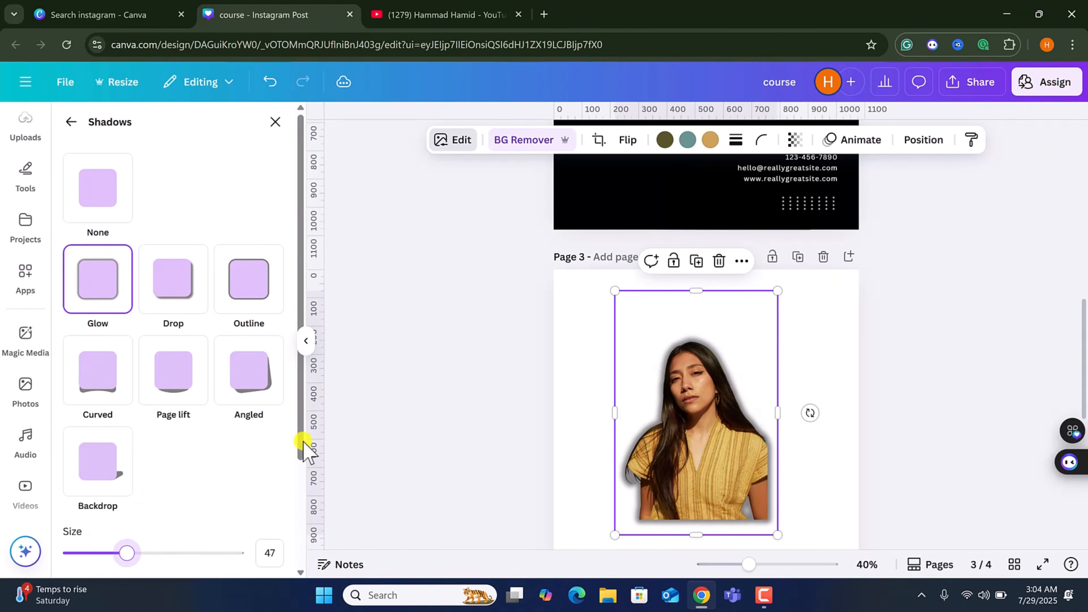
scroll(300, 445, "down", 3)
left_click_drag(131, 464, 173, 465)
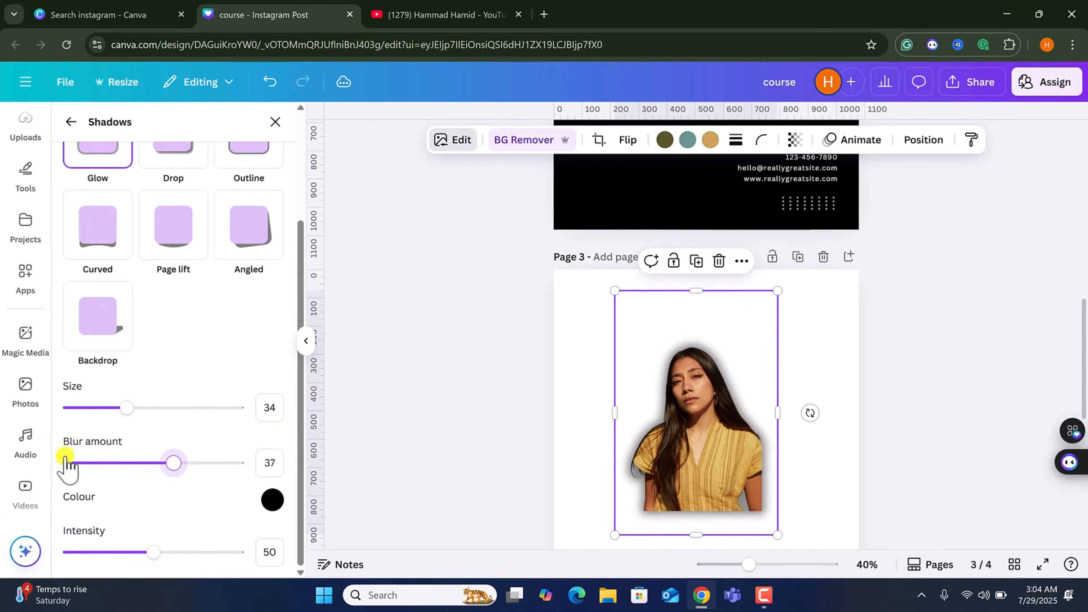
left_click_drag(2, 452, 2, 453)
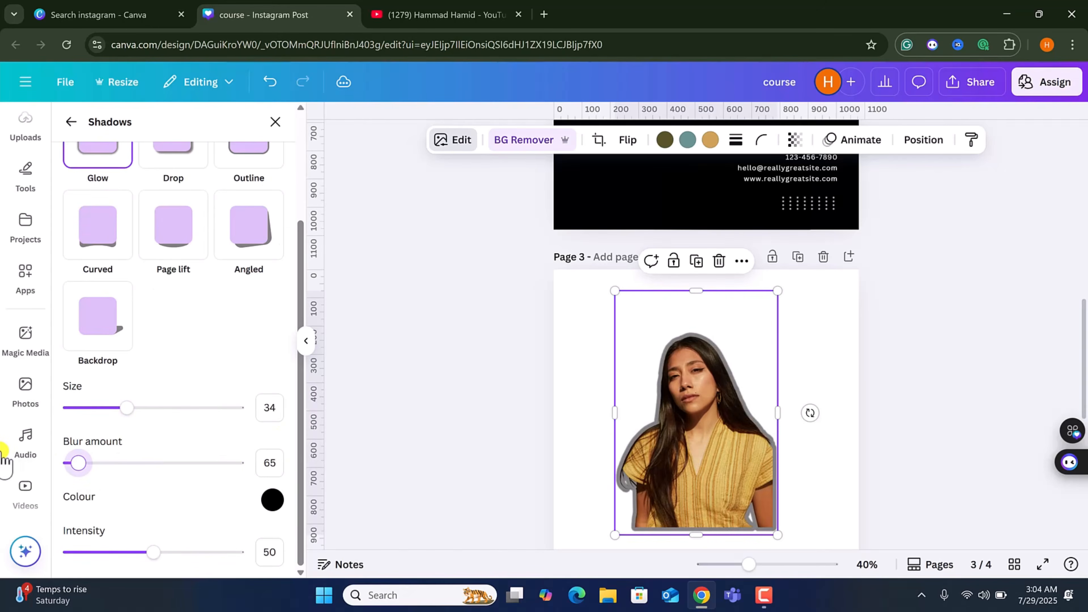
left_click_drag(147, 400, 255, 518)
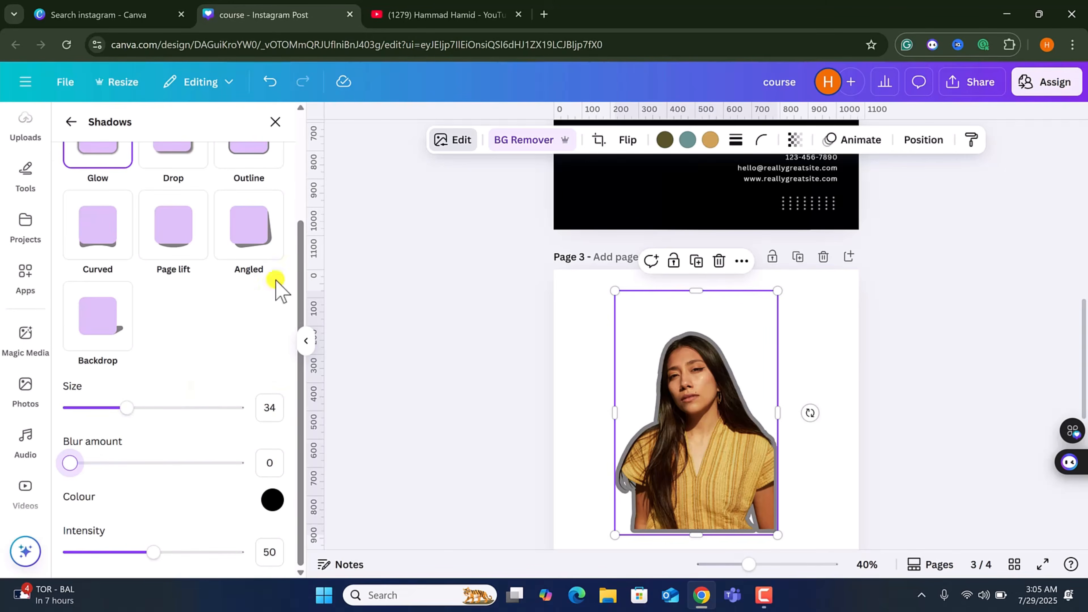
Try applying the Blur effect to the whole cutout image.
left_click(277, 120)
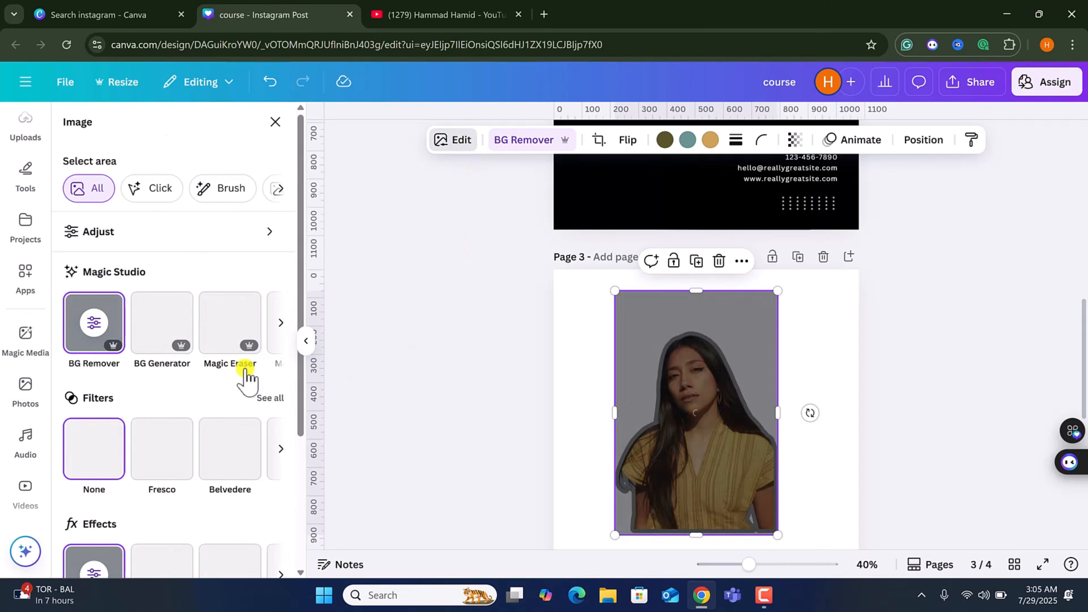
scroll(178, 532, "down", 4)
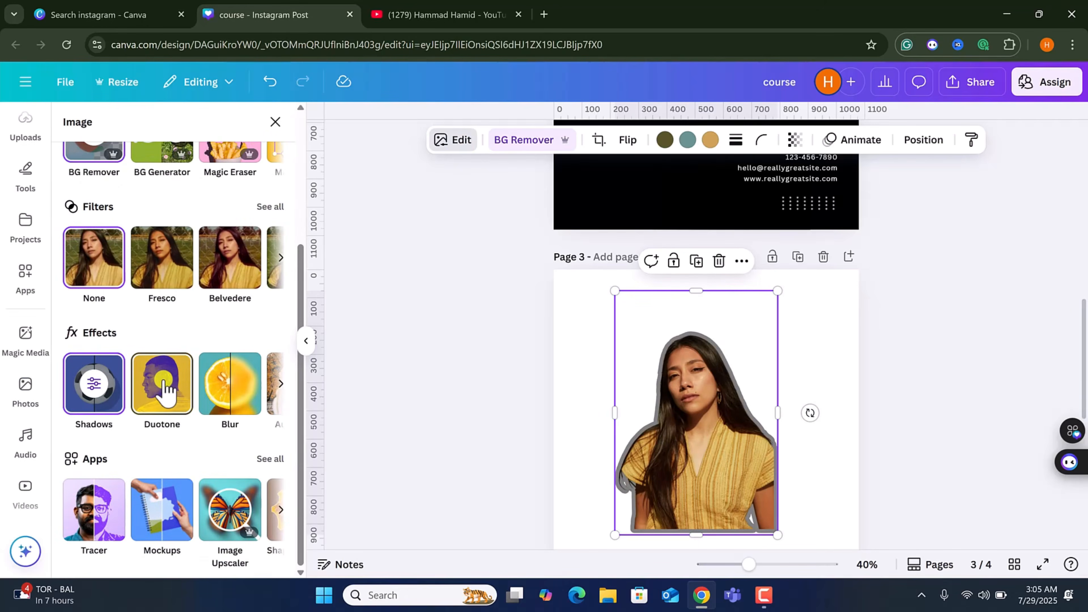
left_click(230, 397)
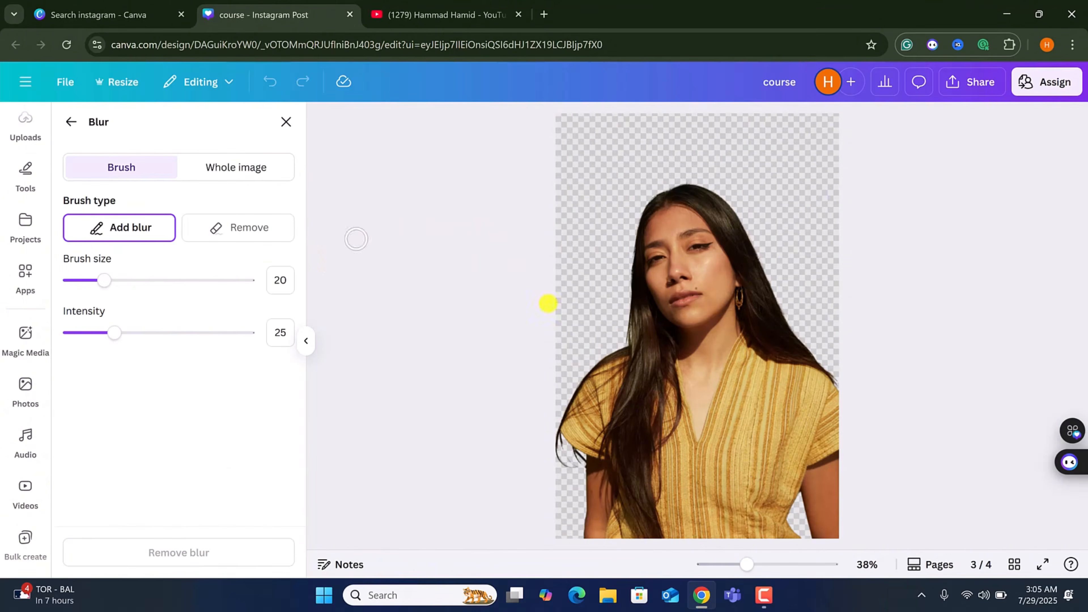
left_click(237, 171)
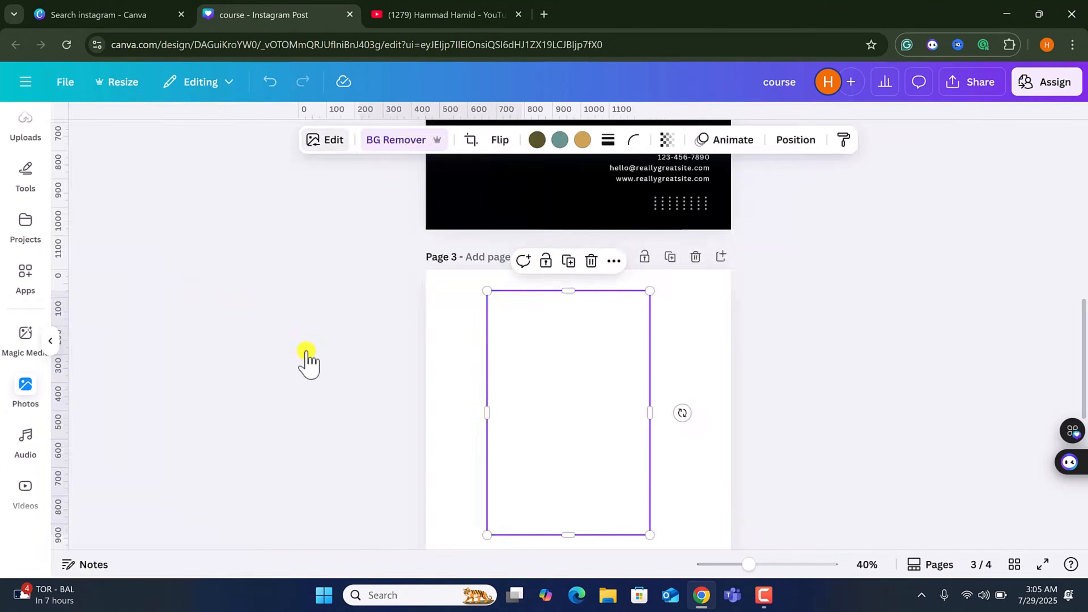
left_click(277, 382)
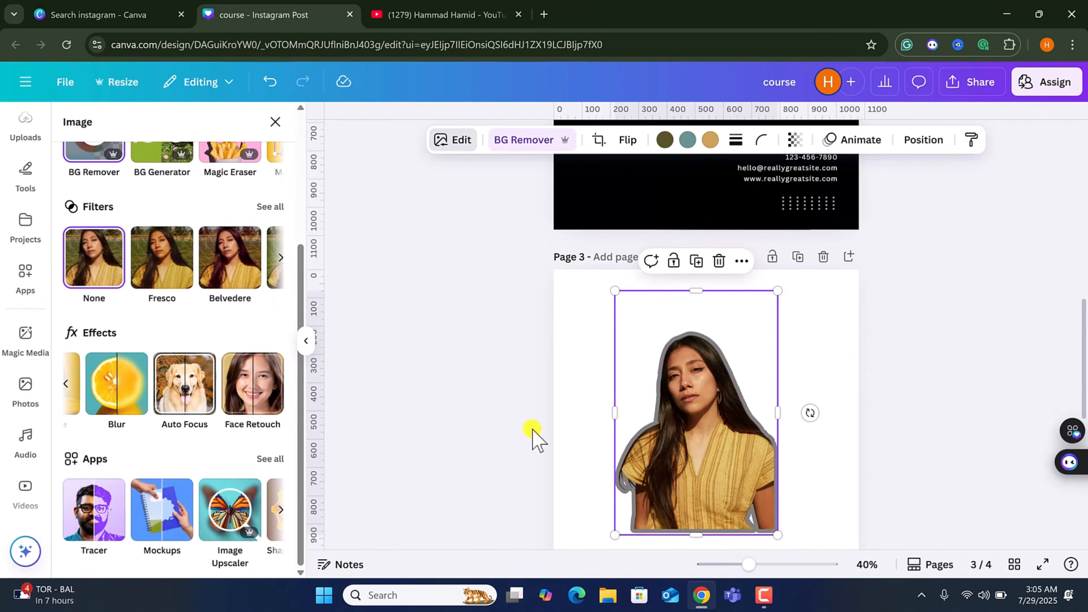
left_click(376, 115)
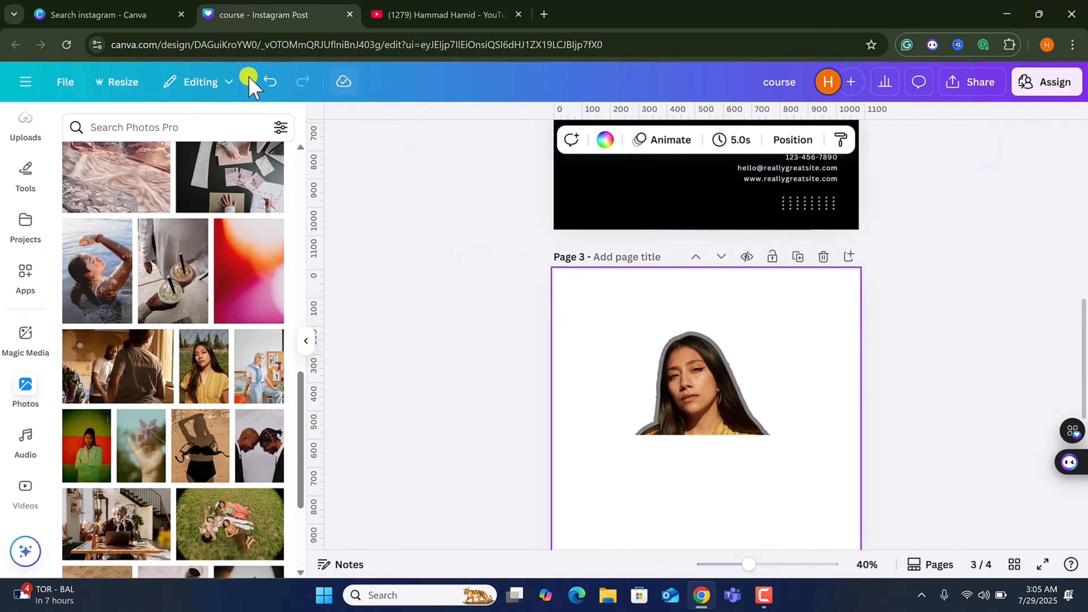
Undo the blur, shadow and background removal on the woman photo.
left_click(274, 82)
left_click(271, 82)
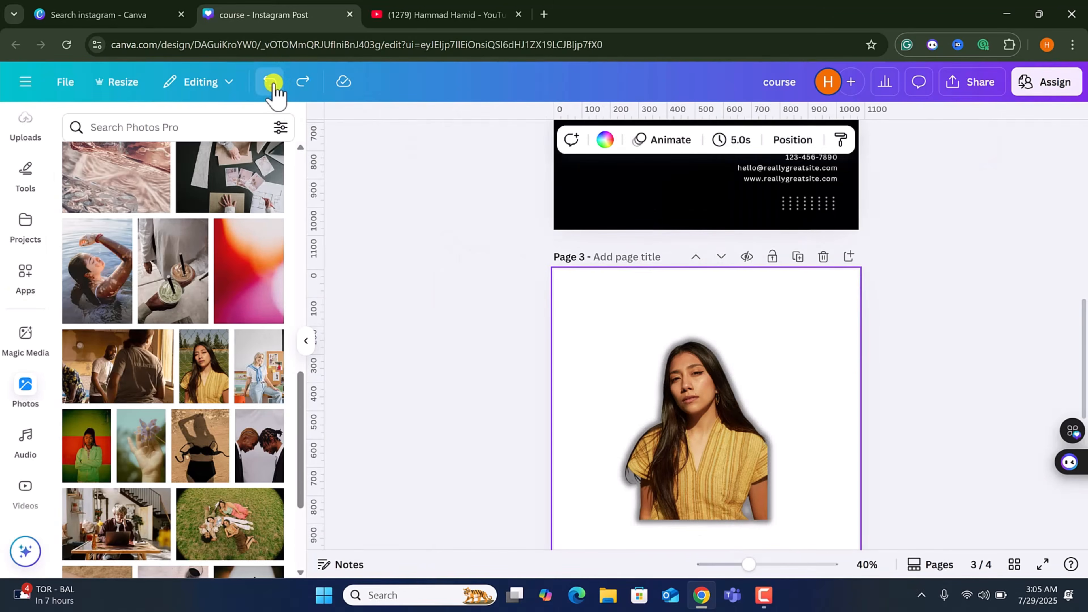
left_click(275, 82)
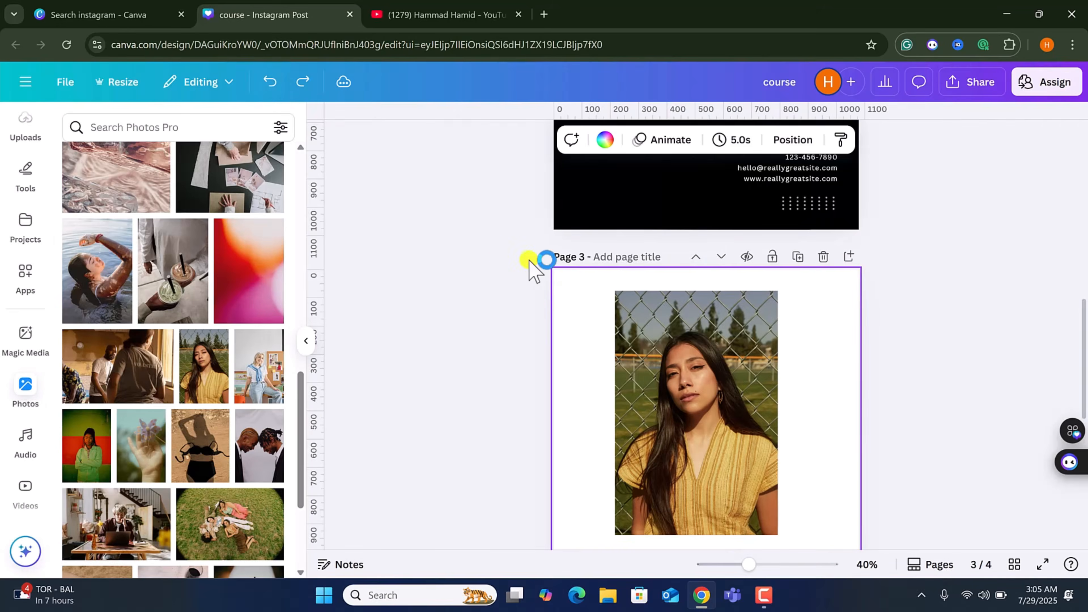
Apply the Auto Focus effect to the woman photo with blur intensity 92.
left_click(694, 394)
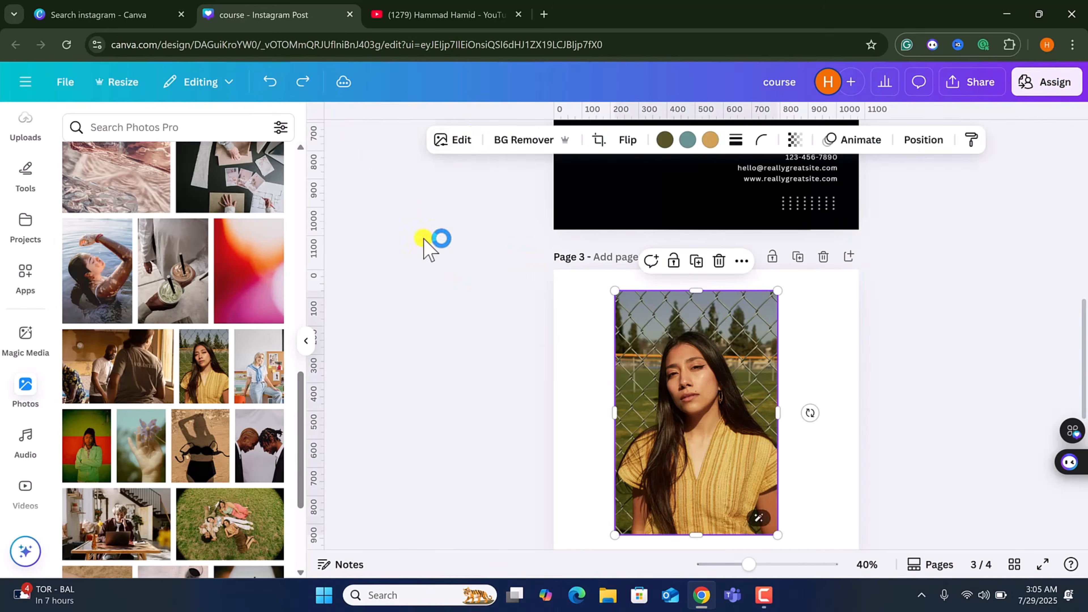
left_click(462, 139)
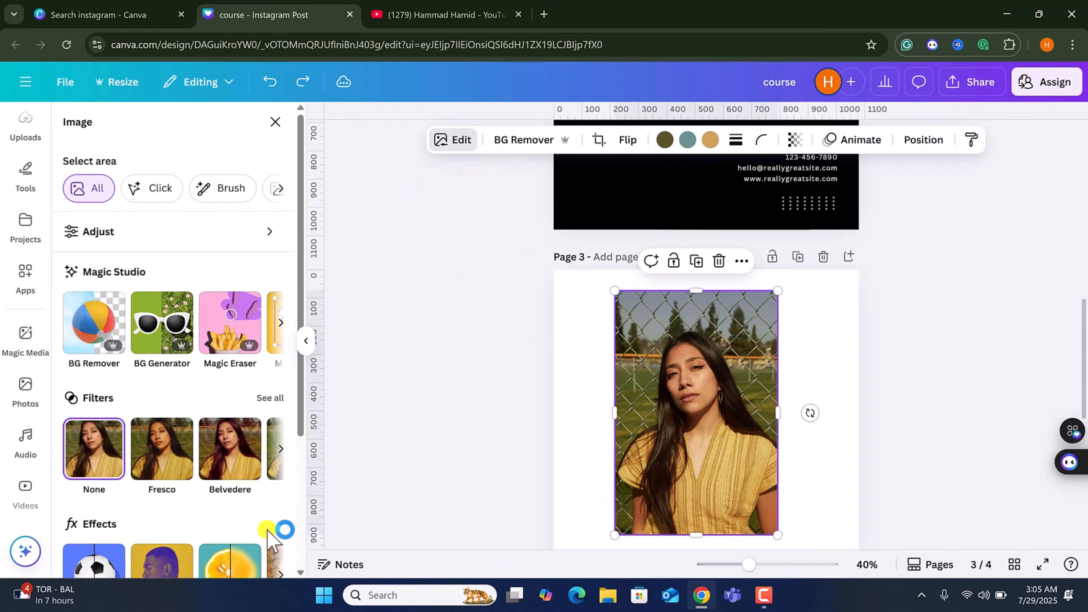
scroll(274, 524, "down", 3)
left_click(280, 439)
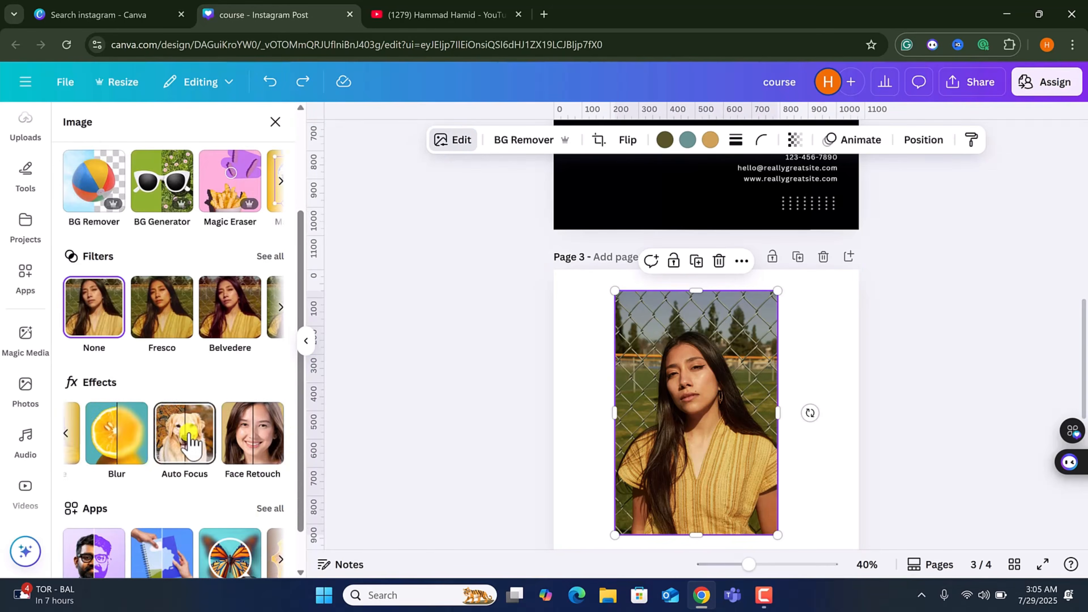
left_click(181, 441)
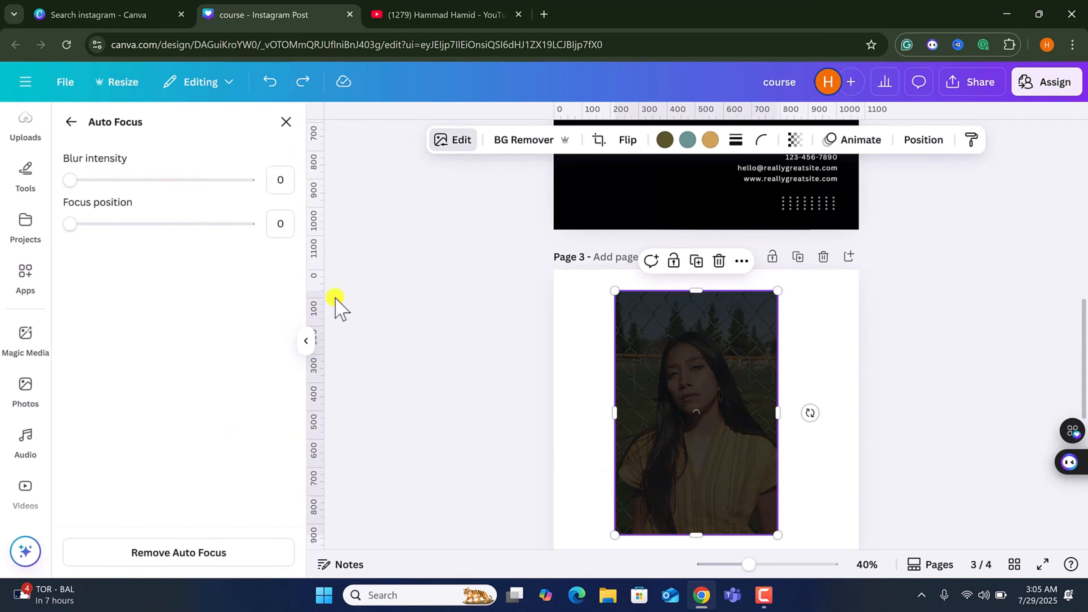
mouse_move(79, 223)
left_mouse_down()
mouse_move(95, 223)
mouse_move(61, 229)
left_mouse_up()
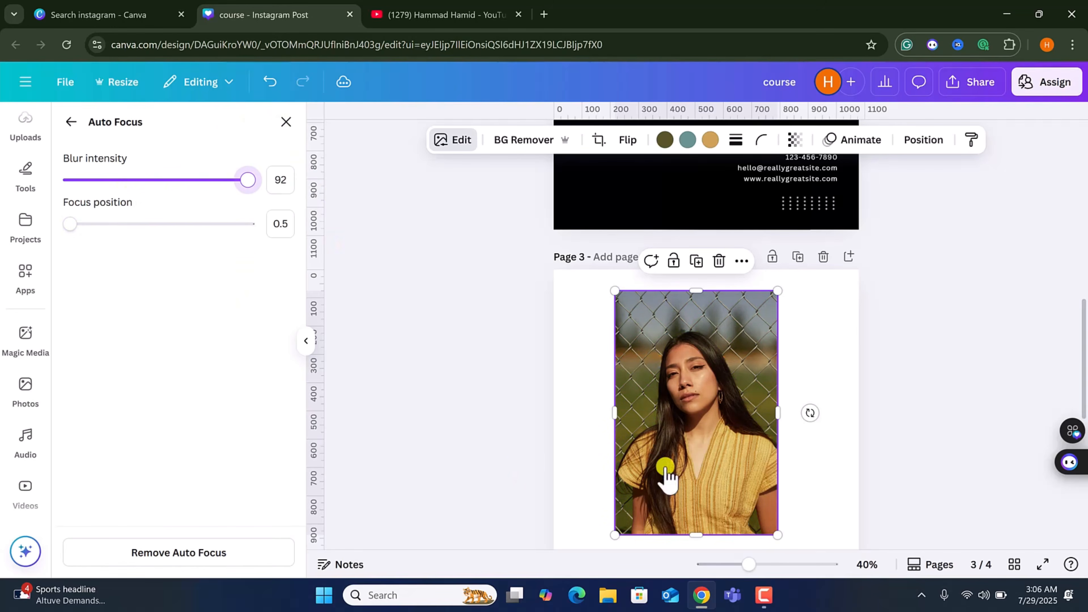
left_click(660, 479)
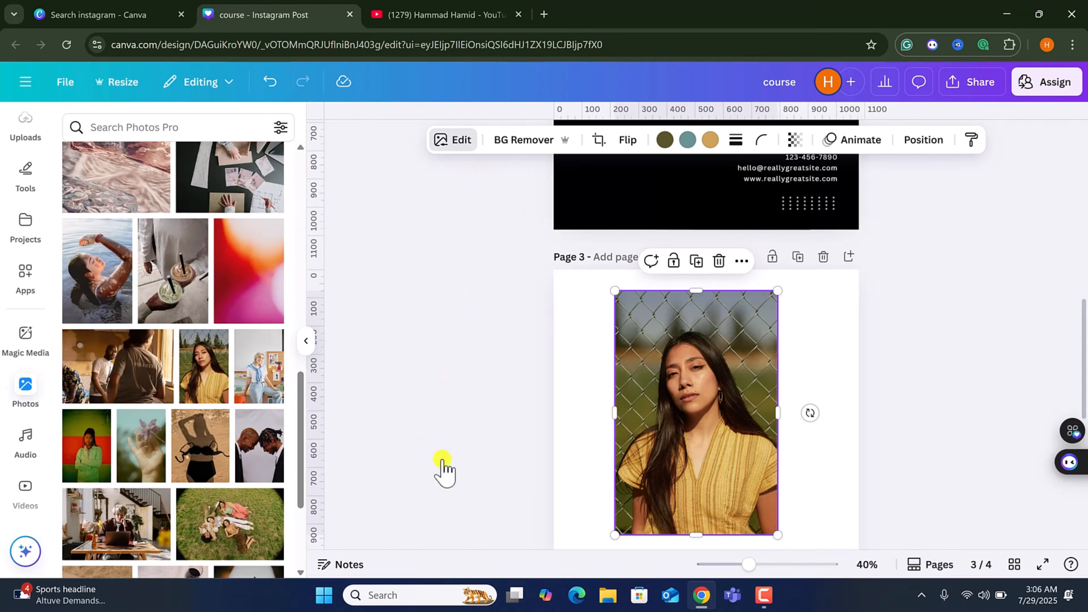
left_click(719, 396)
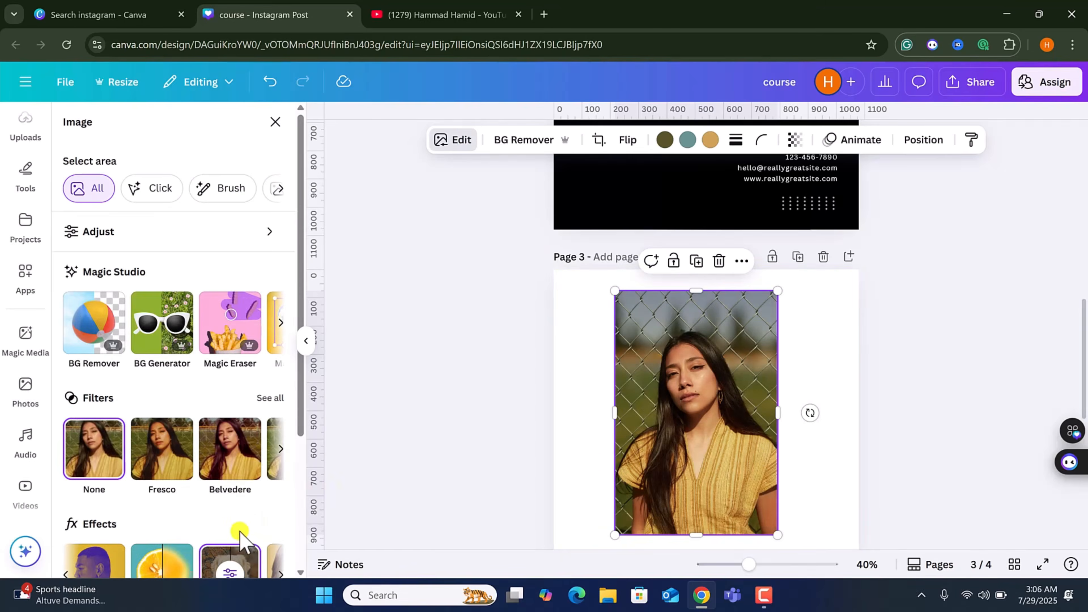
scroll(256, 442, "down", 4)
left_click(276, 386)
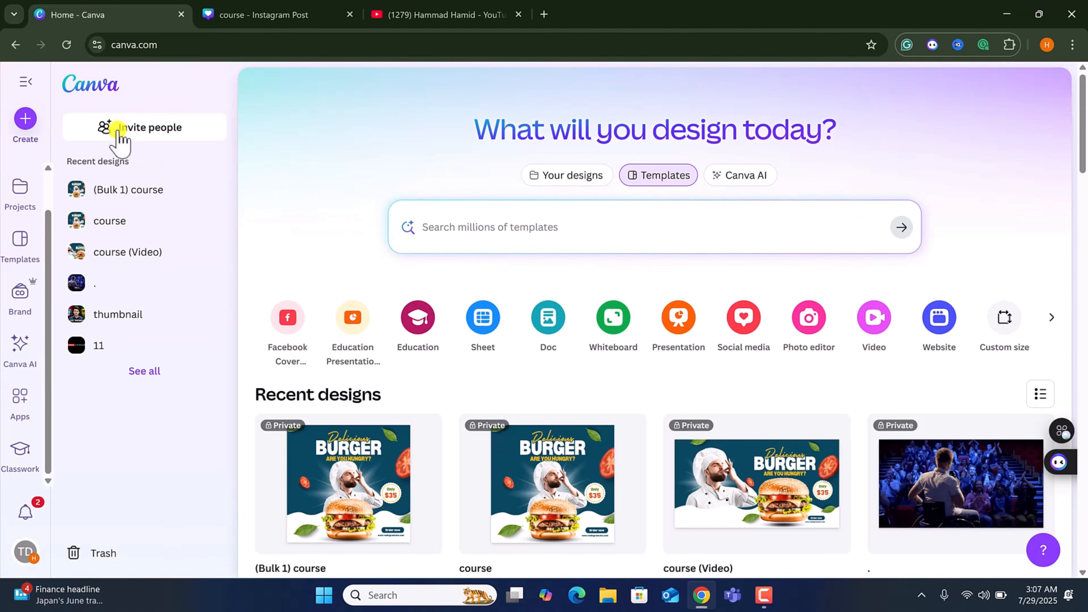
Create a new landscape video design and open its page timeline.
left_click(876, 330)
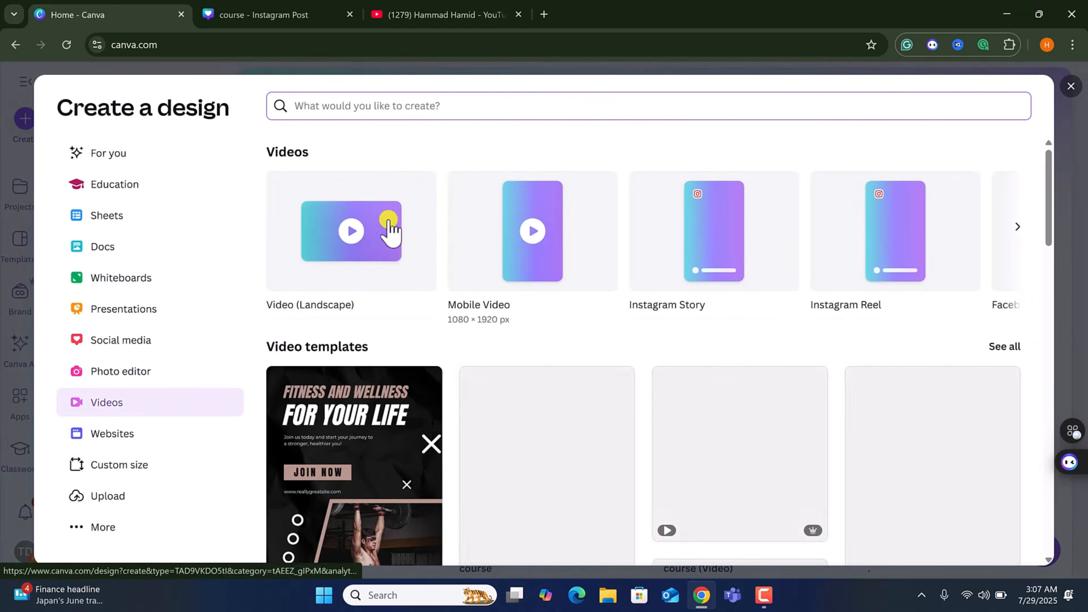
left_click(366, 253)
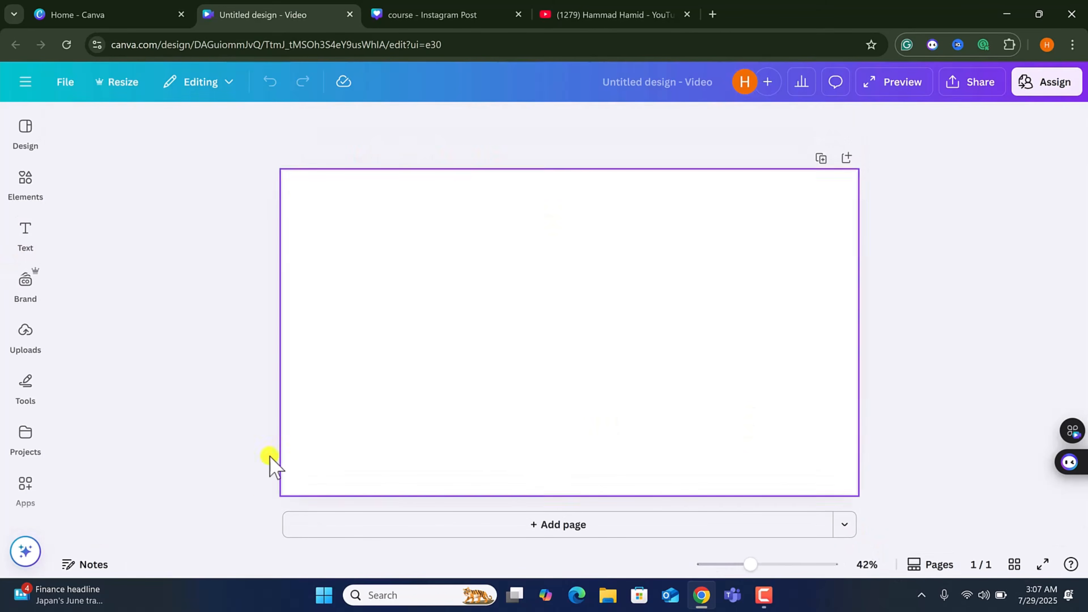
left_click(931, 565)
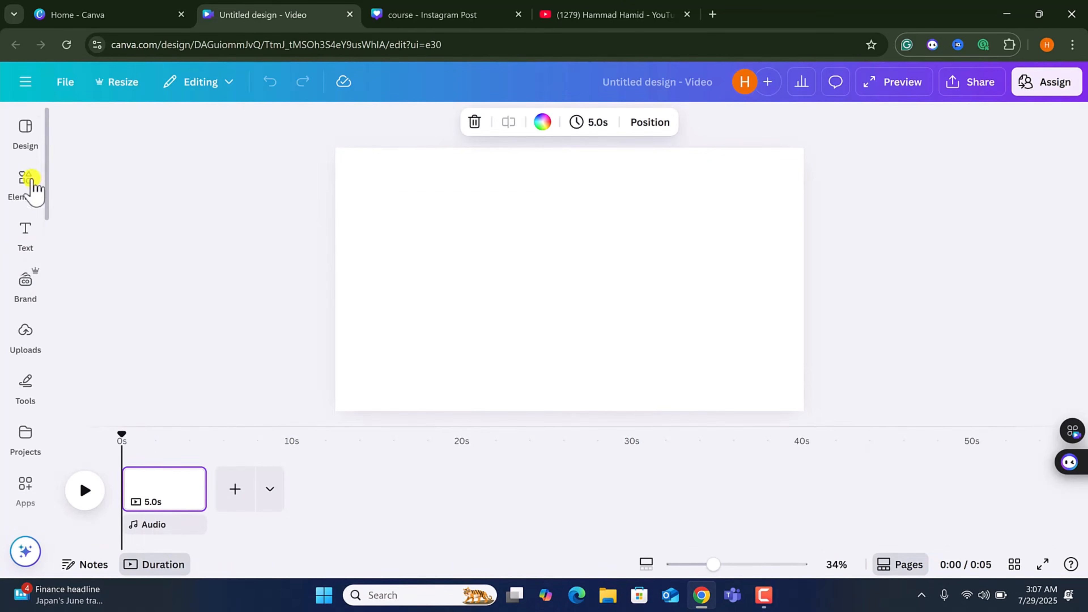
Apply the recently used "Nature" video template to the blank landscape design.
left_click(22, 140)
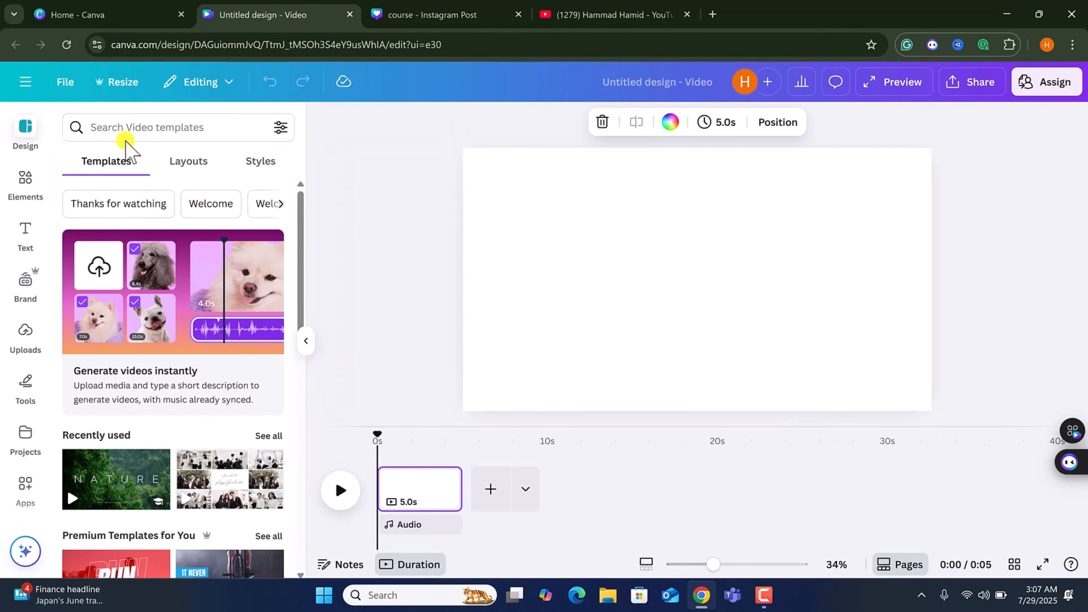
left_click(157, 130)
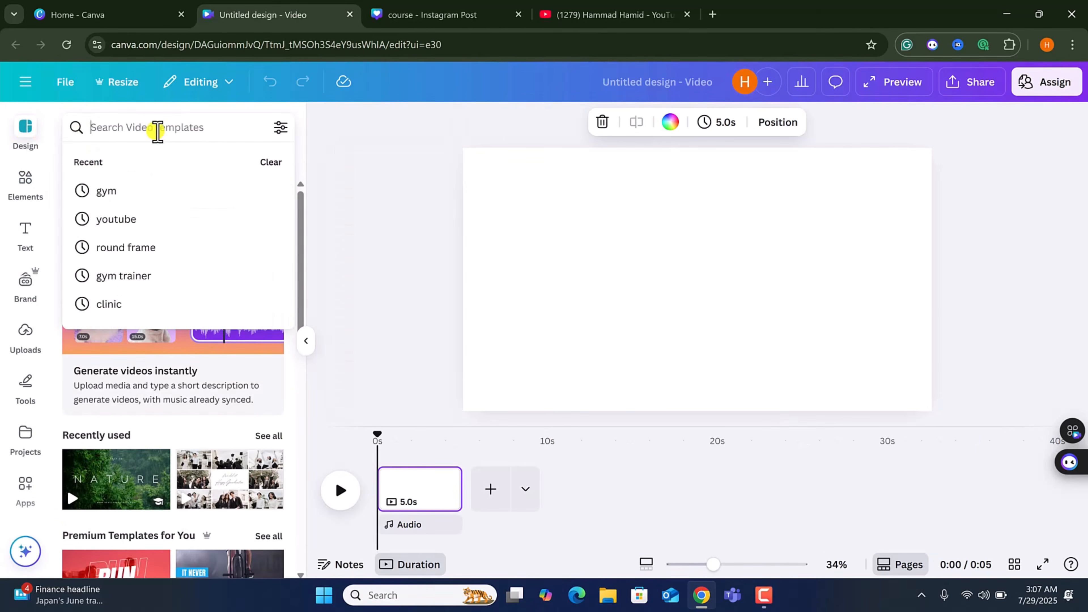
left_click(112, 484)
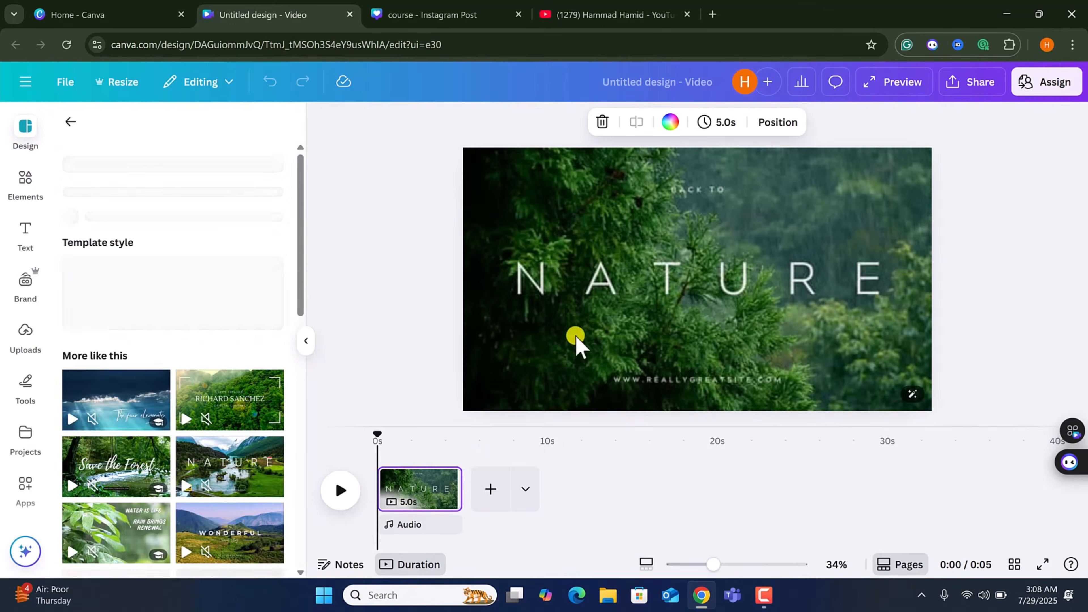
scroll(184, 424, "down", 3)
scroll(176, 418, "down", 5)
scroll(162, 413, "up", 10)
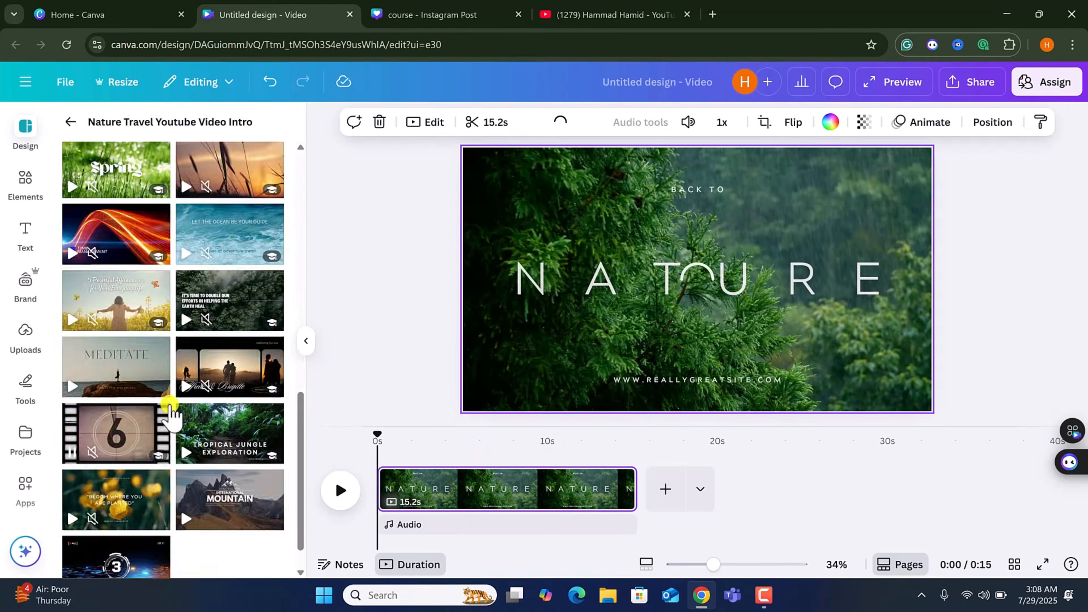
Split the Nature template page at about 3 seconds and again at about 5 seconds.
left_click(71, 121)
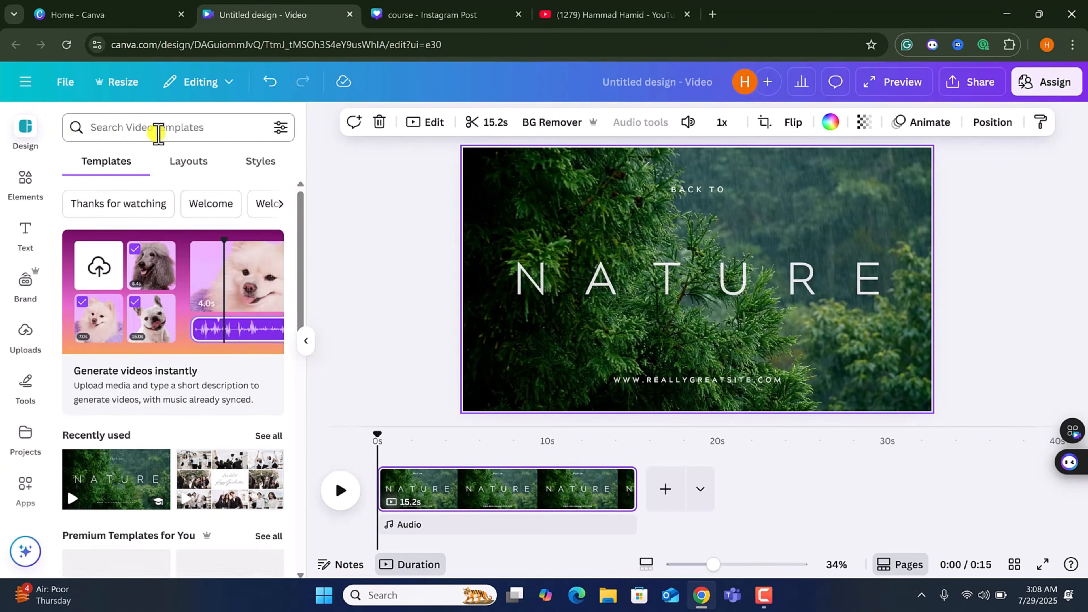
scroll(206, 343, "down", 8)
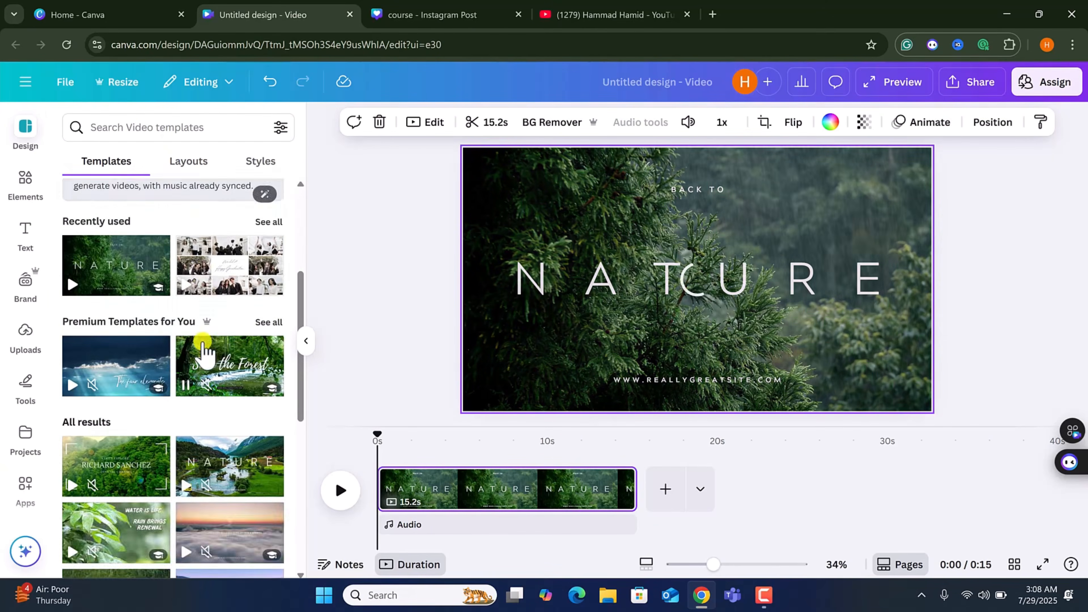
scroll(167, 278, "up", 10)
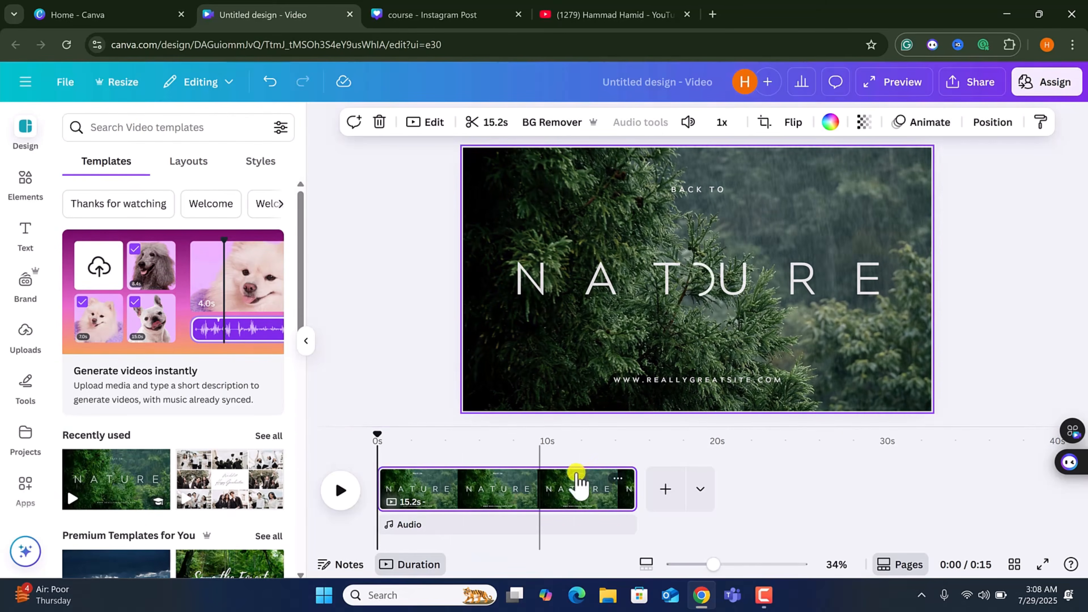
left_click_drag(387, 436, 425, 438)
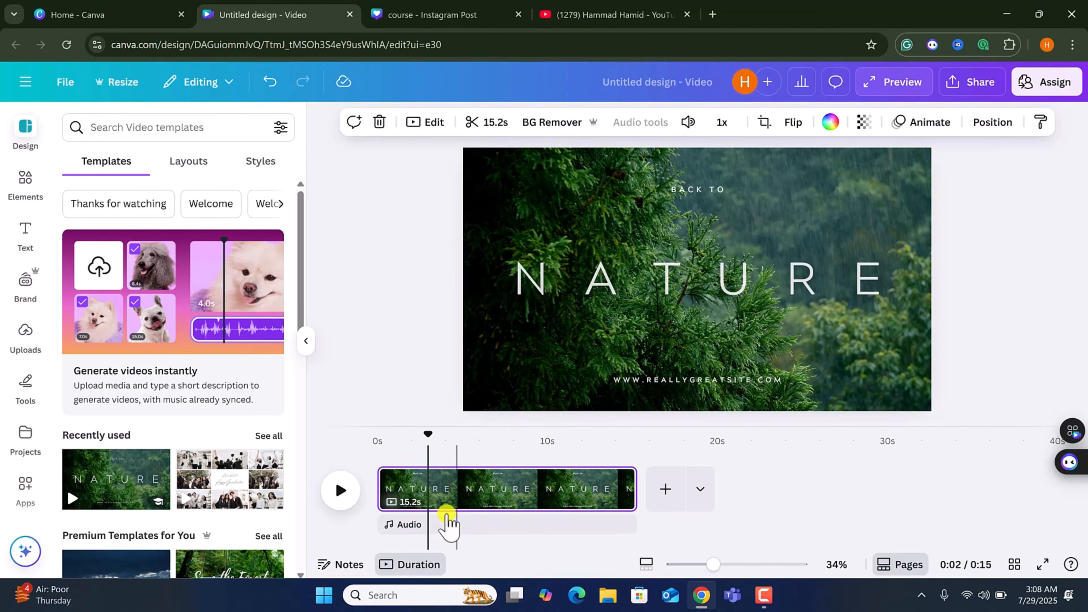
right_click(429, 502)
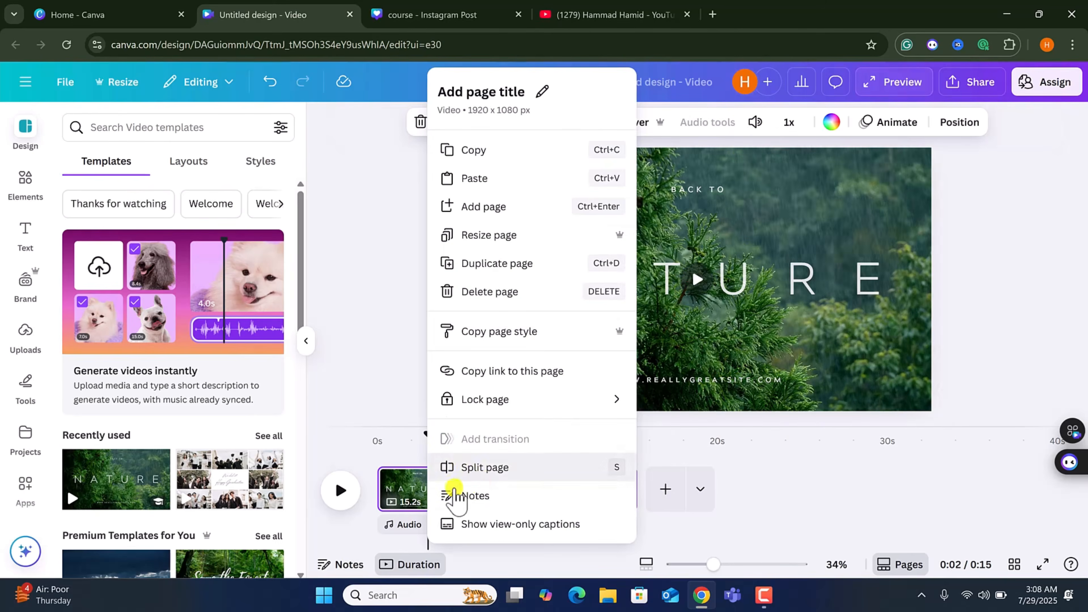
left_click(453, 483)
left_click_drag(433, 437, 473, 442)
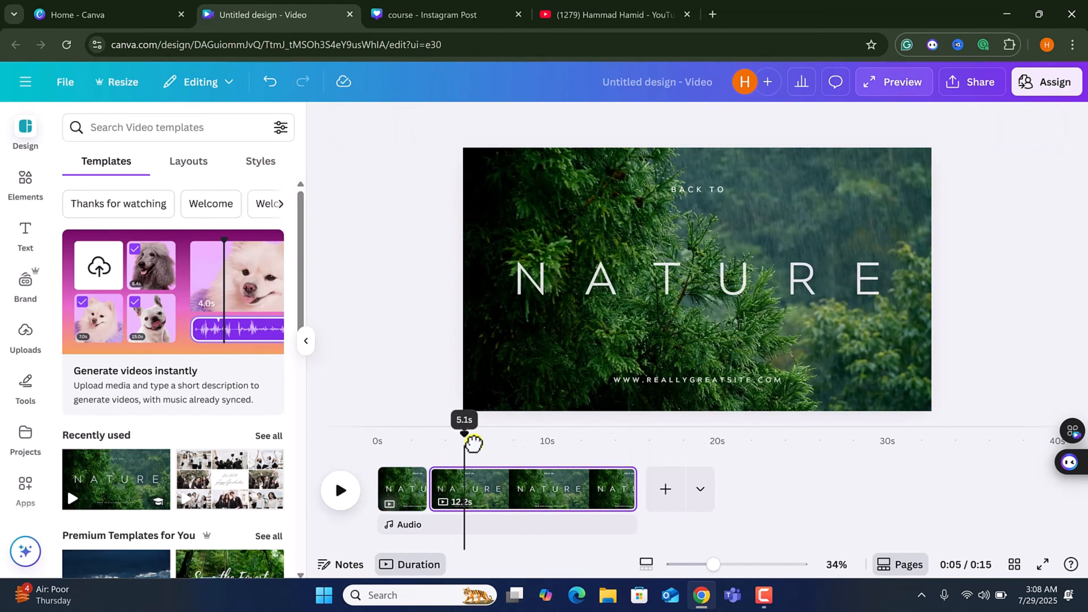
key("s")
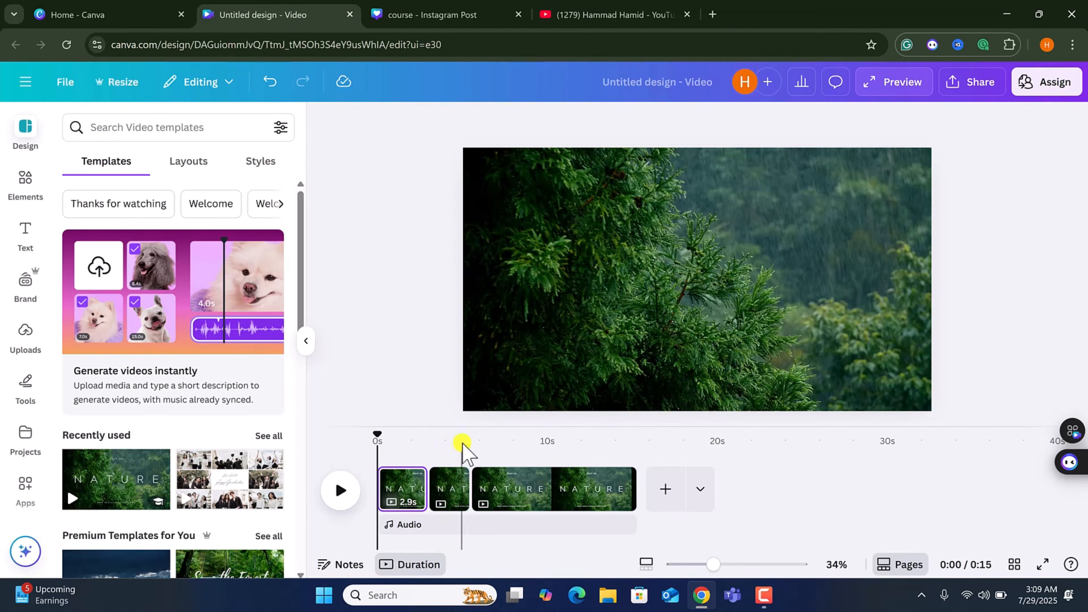
Add a Match & Move transition between the first and second pages.
left_click(399, 482)
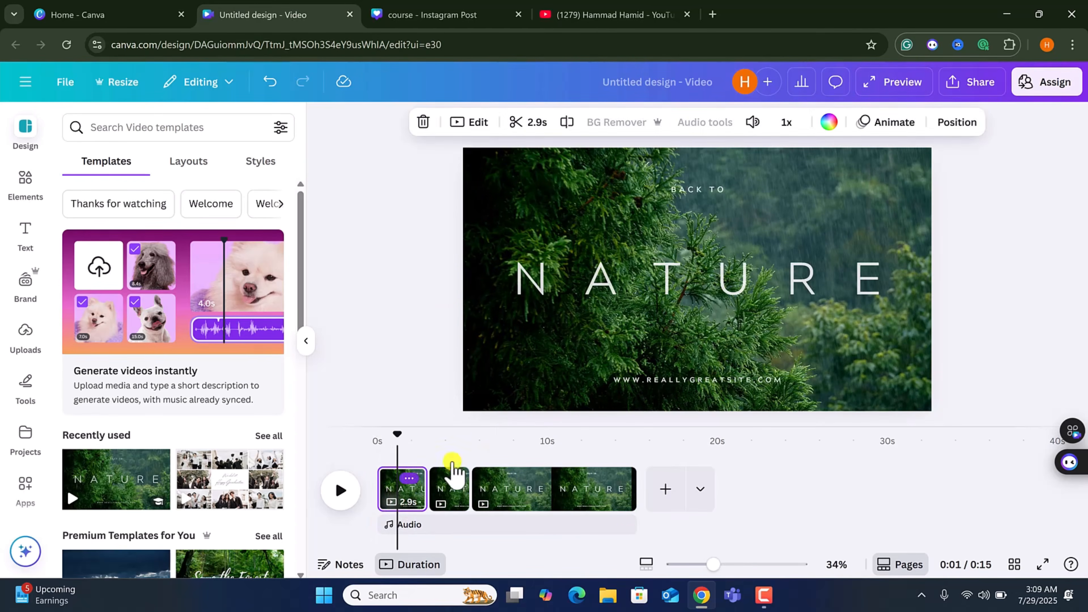
left_click(25, 233)
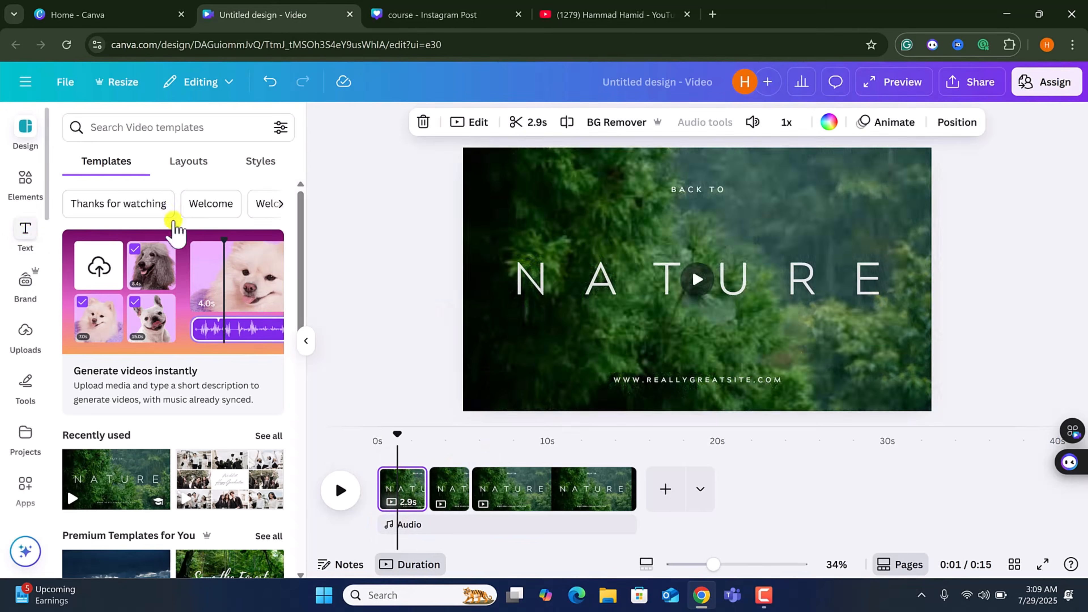
left_click(575, 283)
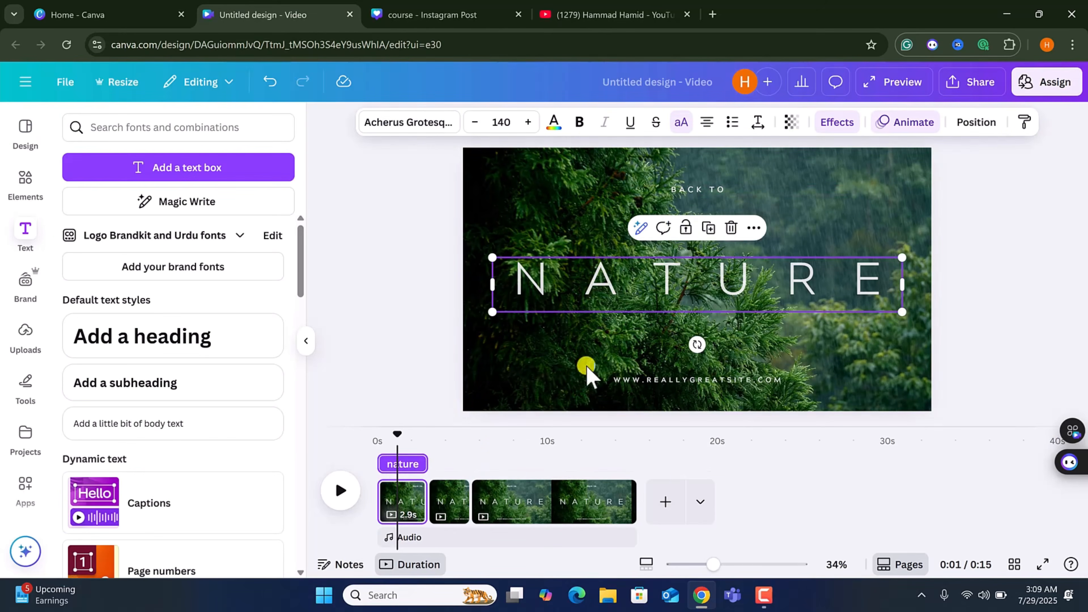
left_click(427, 513)
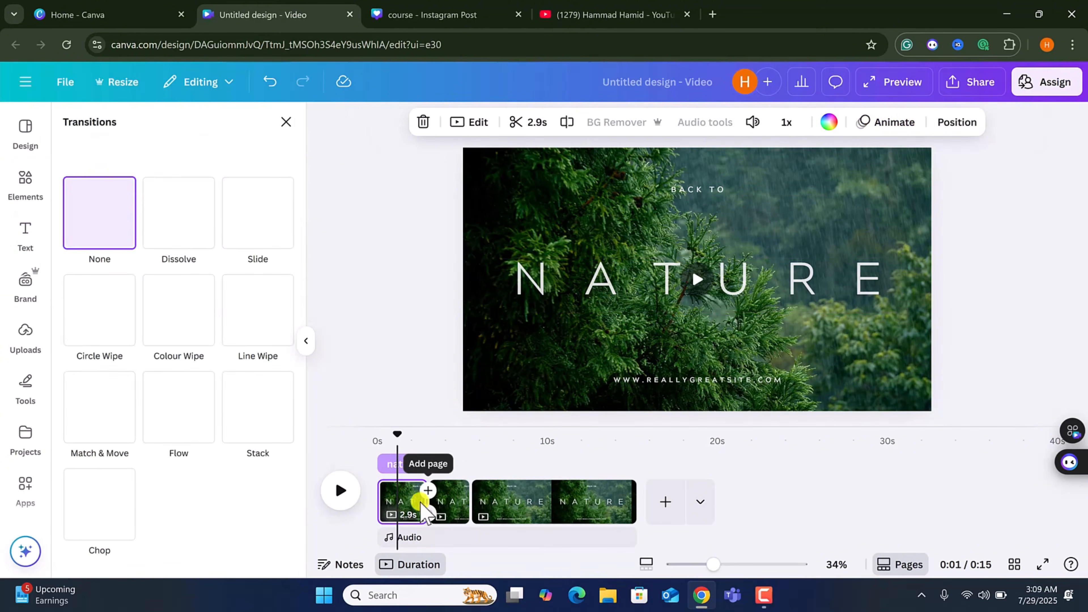
left_click(98, 411)
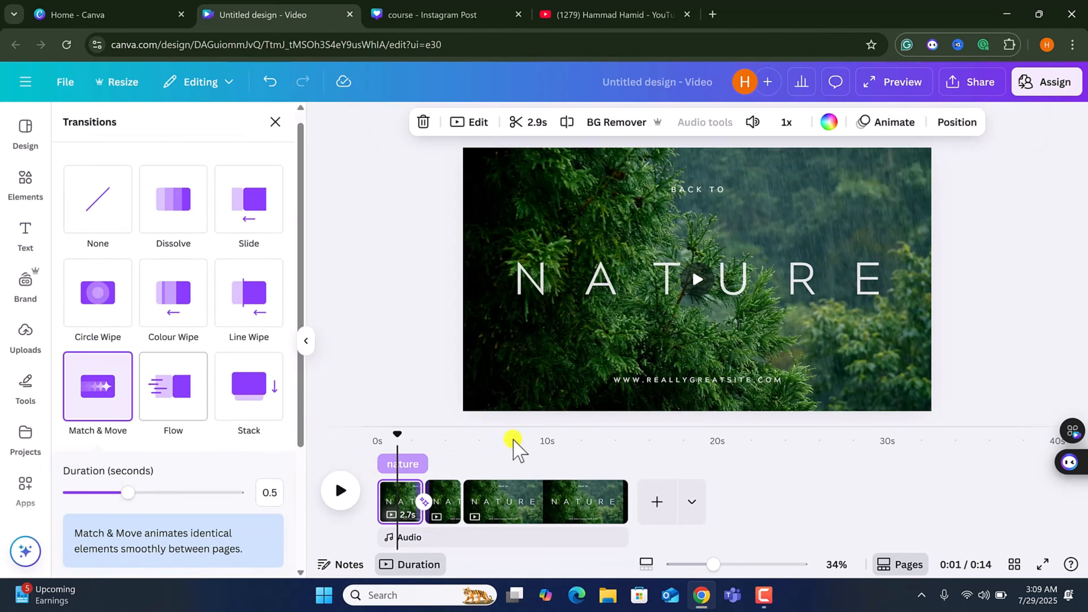
Play the video and step through the second and third pages to preview the transition.
left_click(340, 491)
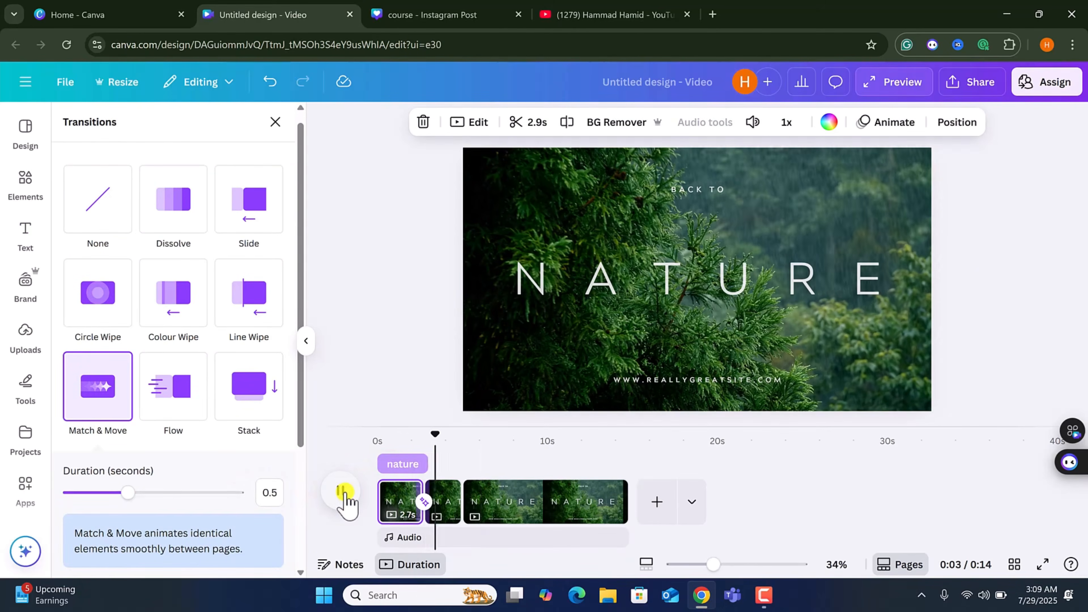
left_click(428, 497)
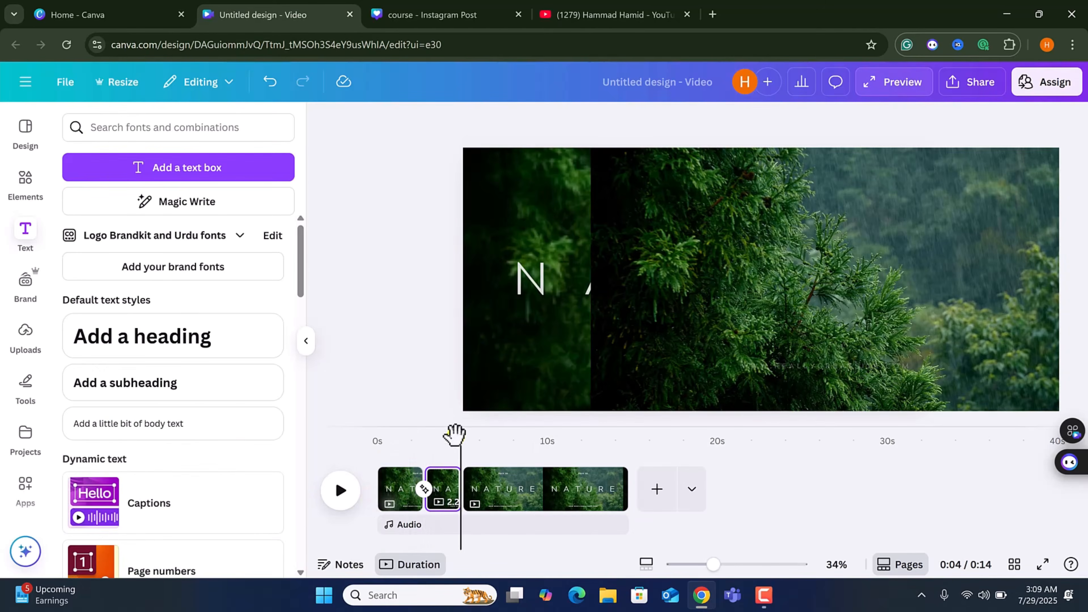
left_click(608, 480)
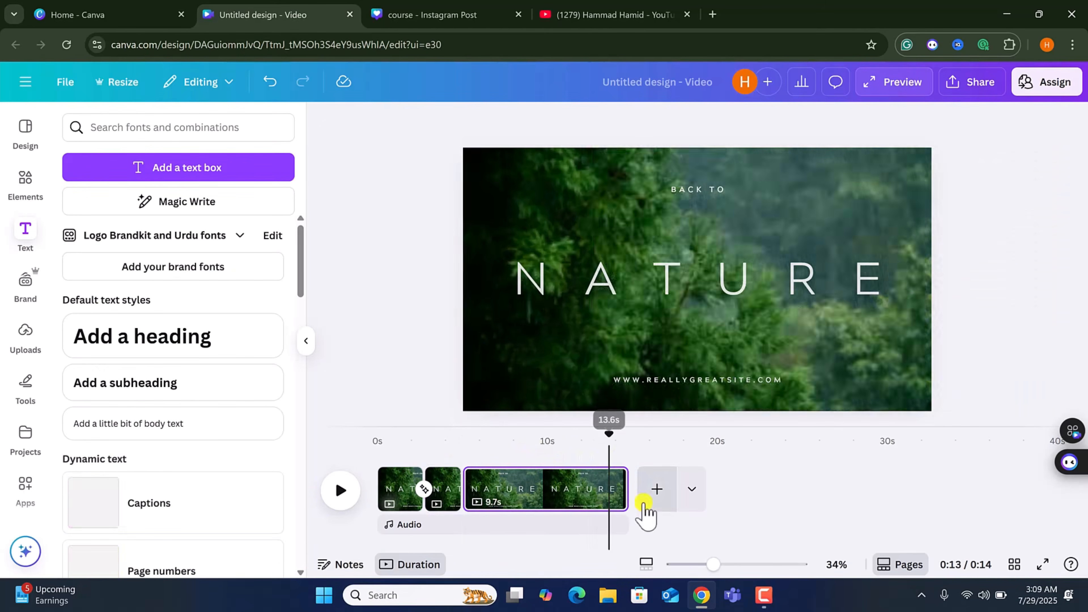
Add a new page after the Nature pages and place the laptop business stock video on it.
scroll(24, 411, "down", 5)
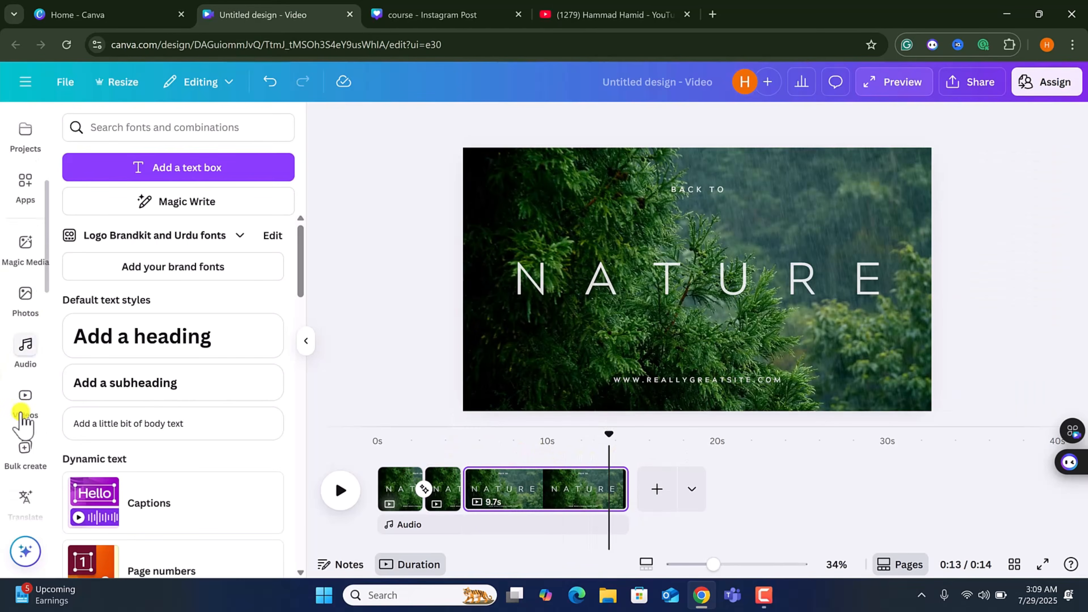
left_click(26, 346)
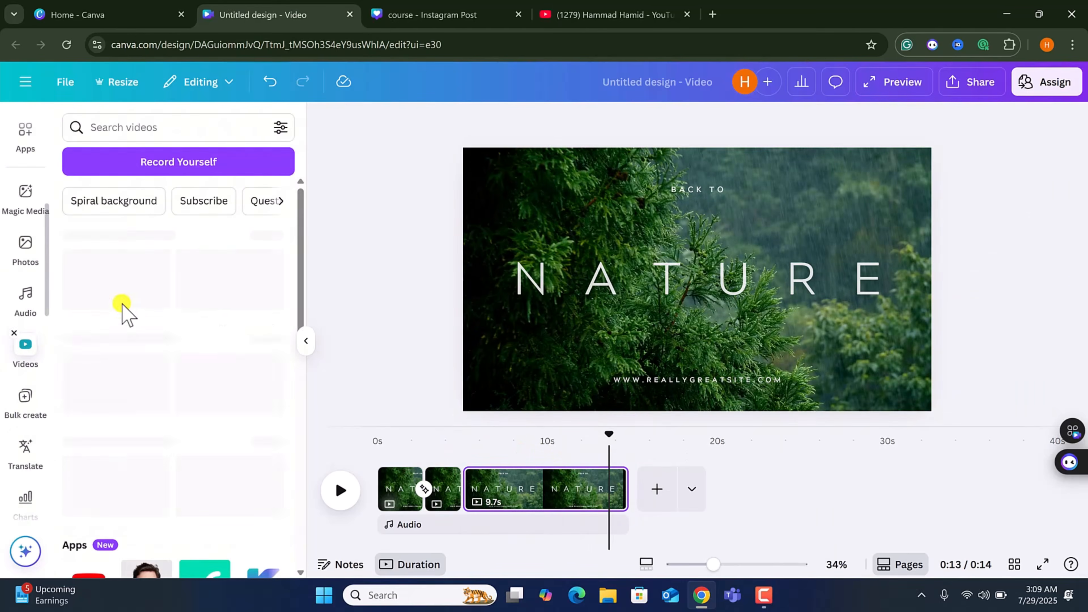
left_click(643, 505)
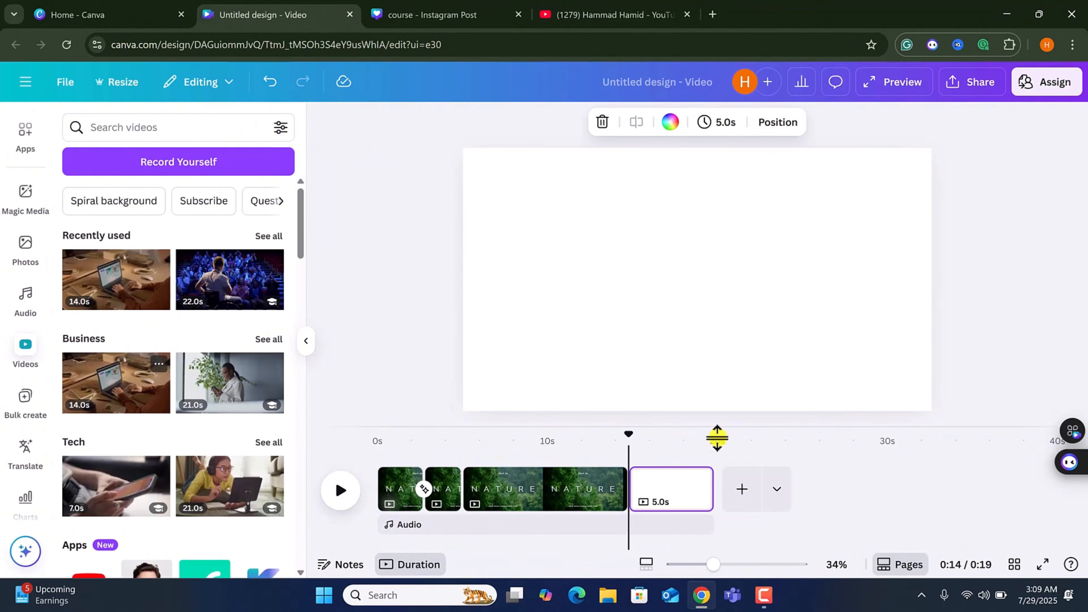
left_click_drag(717, 438, 719, 503)
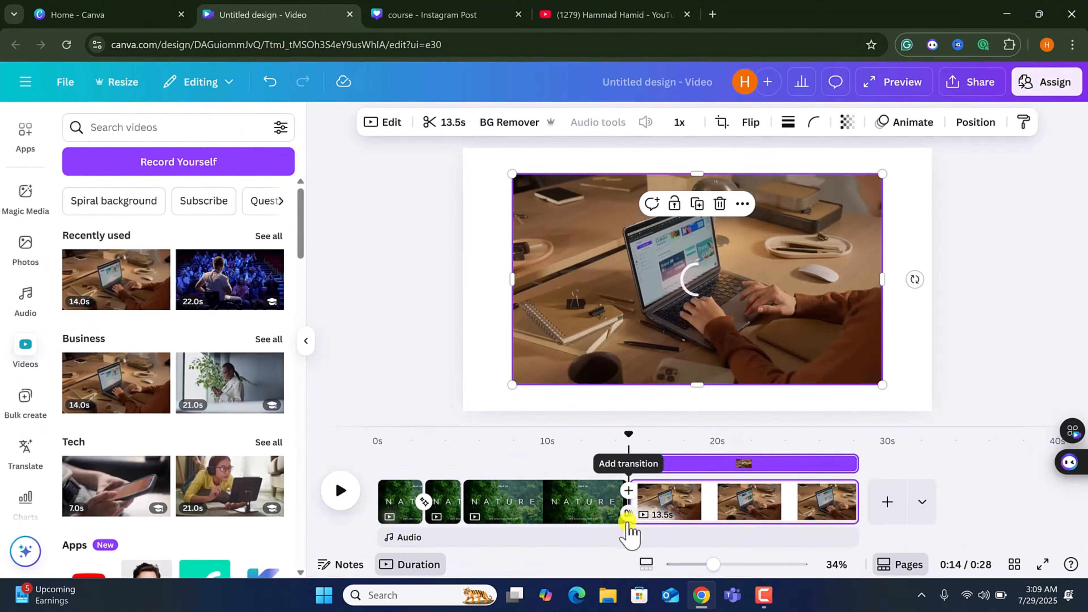
Set the laptop video as the background of the new page.
left_click(627, 514)
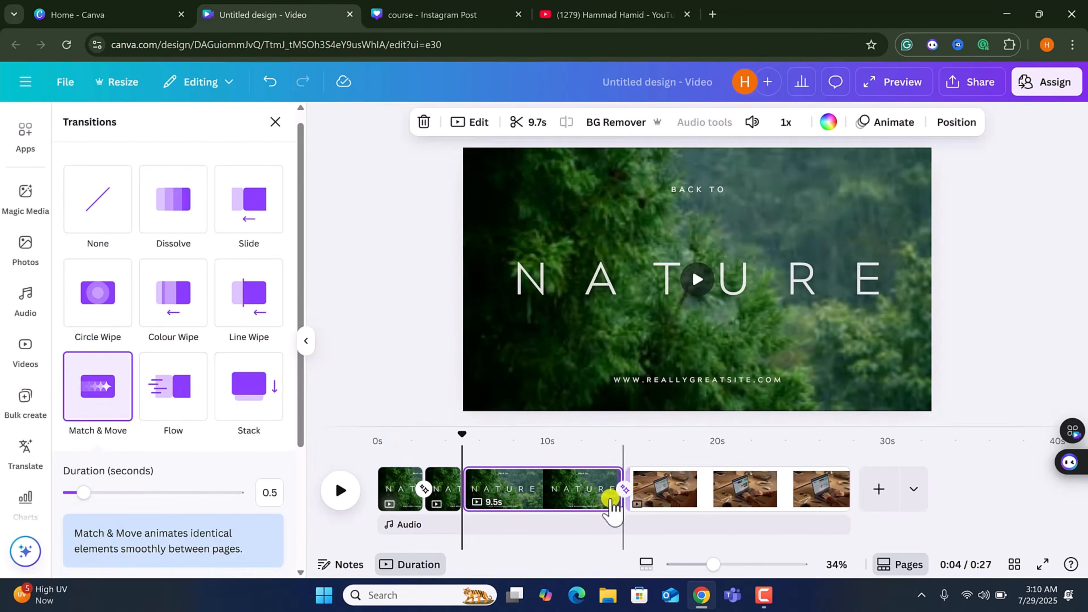
left_click(721, 493)
left_click(642, 274)
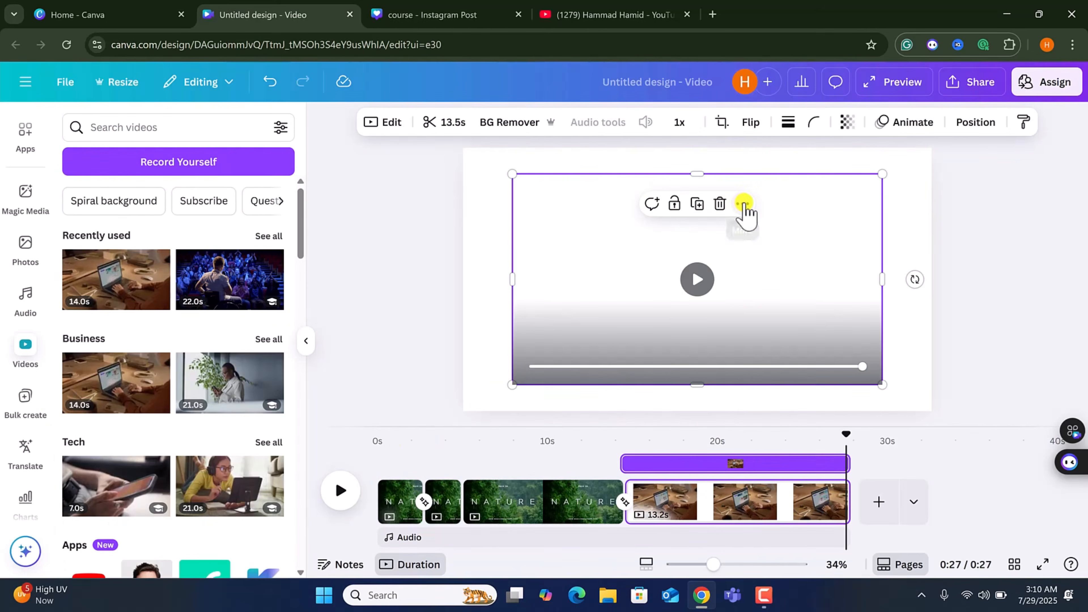
left_click(743, 204)
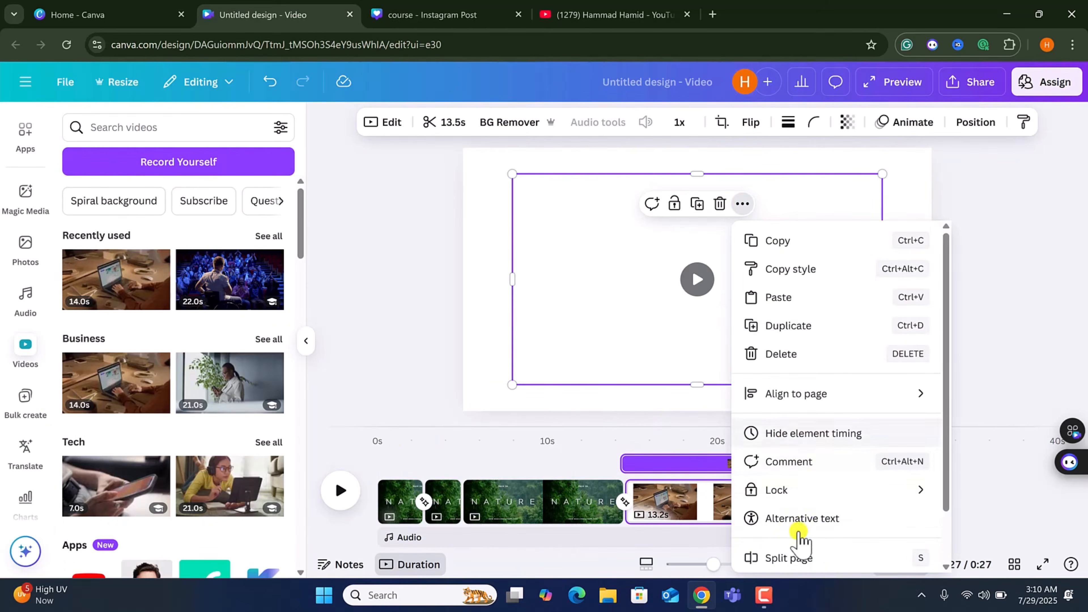
scroll(796, 527, "down", 2)
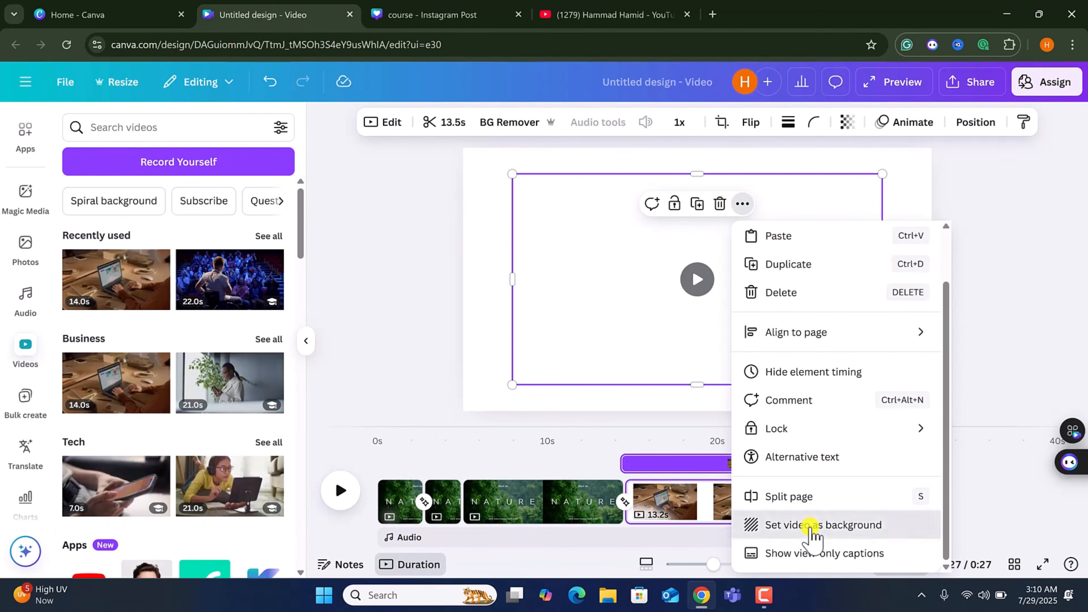
left_click(811, 530)
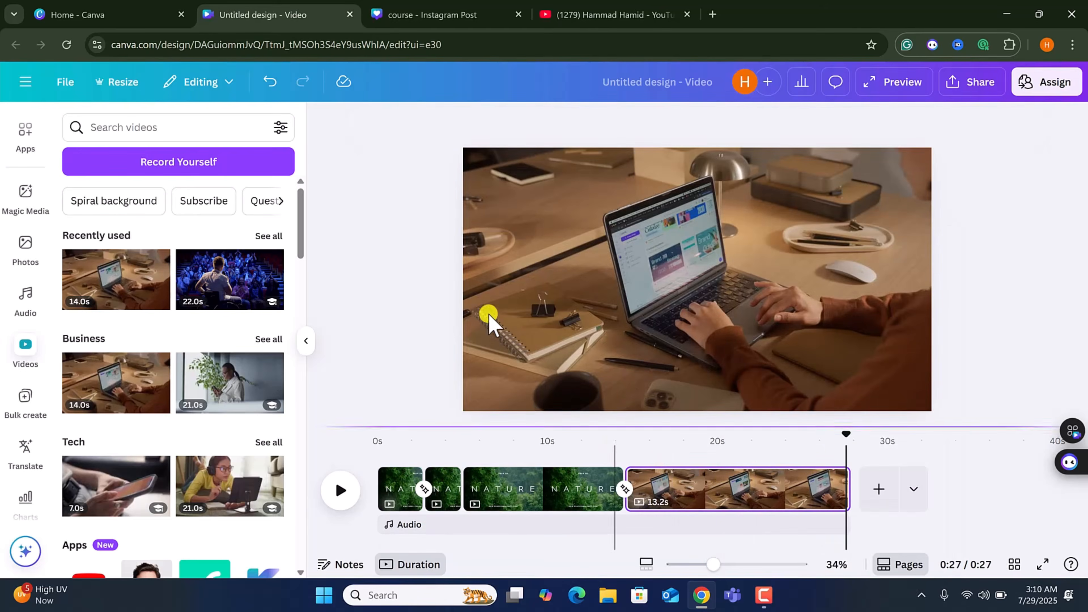
Replace the last page's background with the woman-on-phone business video, preview it, and trim the page shorter.
left_click(548, 308)
left_click_drag(214, 392, 474, 305)
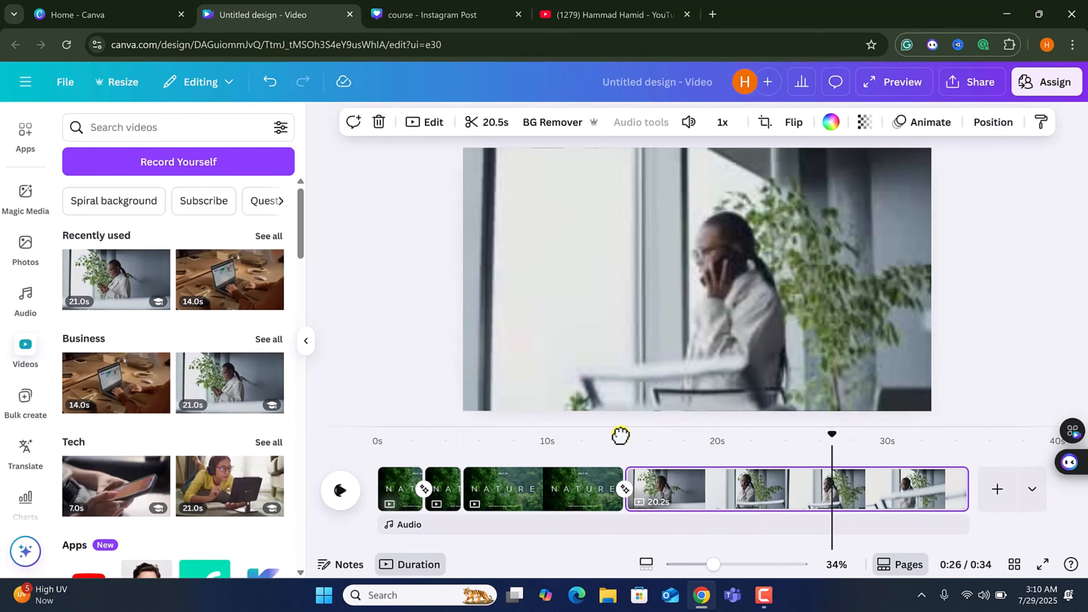
left_click_drag(614, 437, 605, 437)
left_click(339, 493)
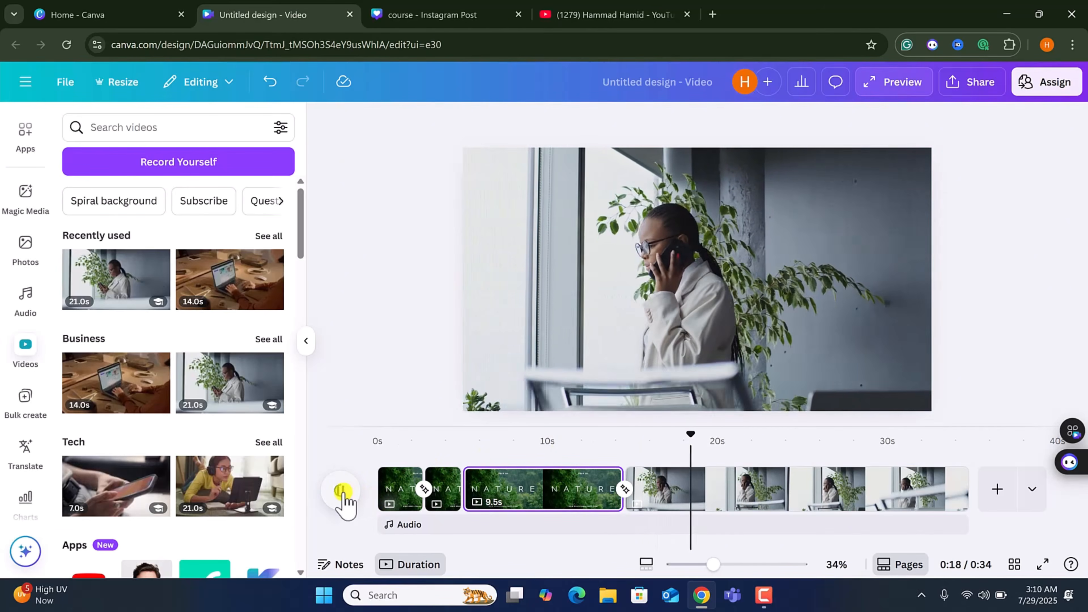
left_click(342, 492)
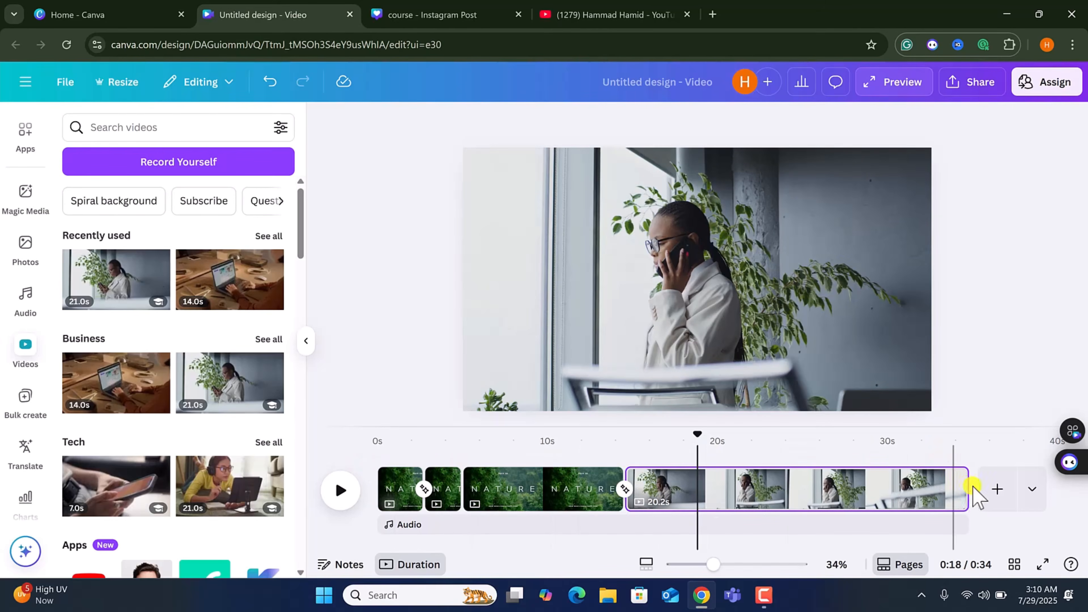
left_click_drag(967, 493, 775, 486)
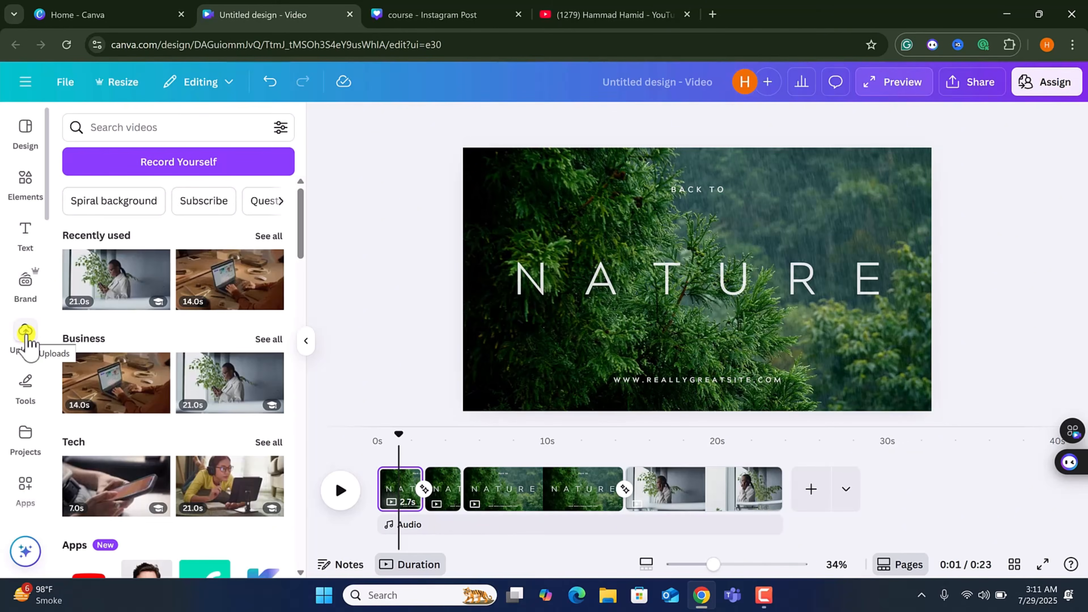
Add the uploaded audio track "audio stick figure an.MP3" to the video.
left_click(25, 332)
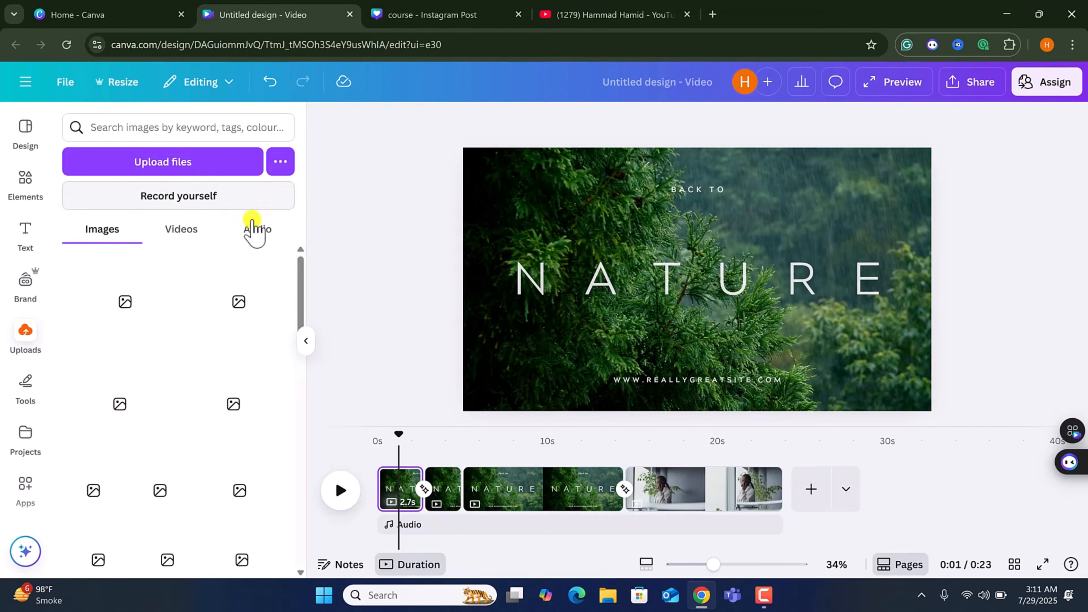
left_click(253, 229)
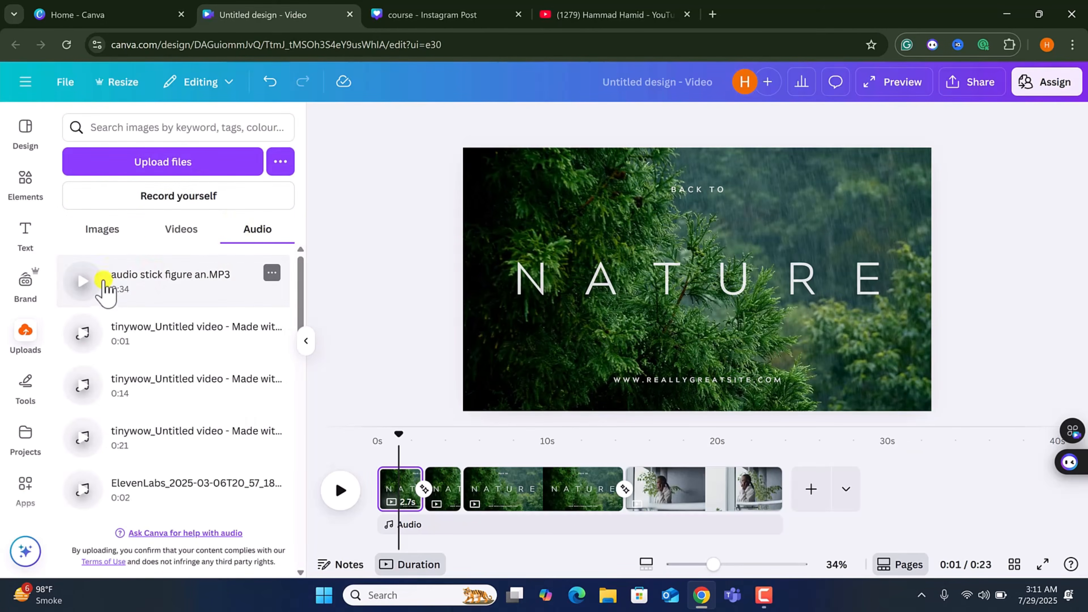
left_click(133, 283)
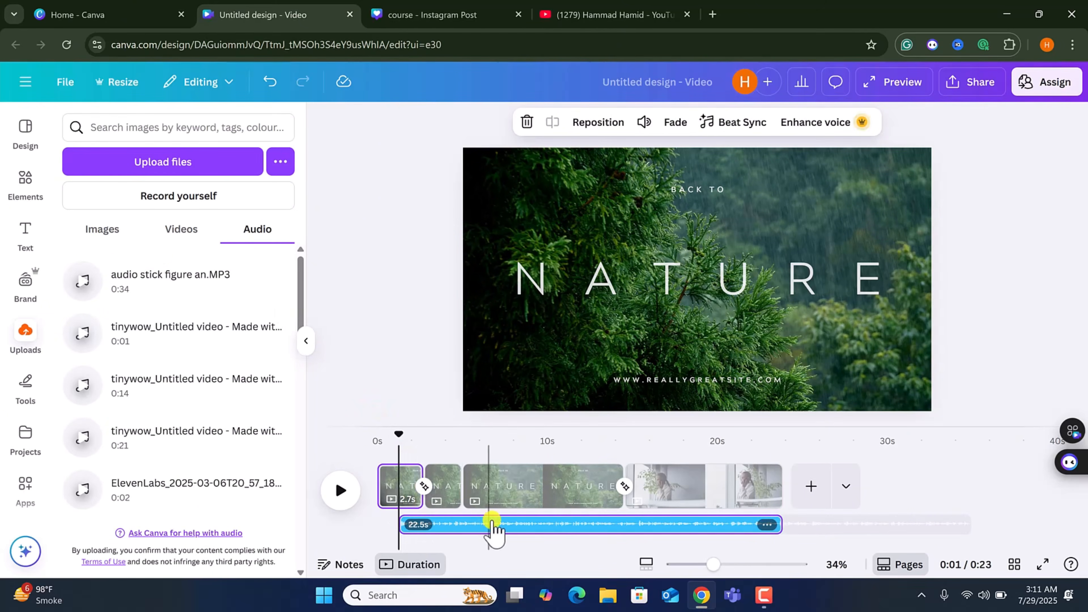
Move the uploaded audio track so it starts at the beginning of the video.
left_click_drag(484, 525, 383, 525)
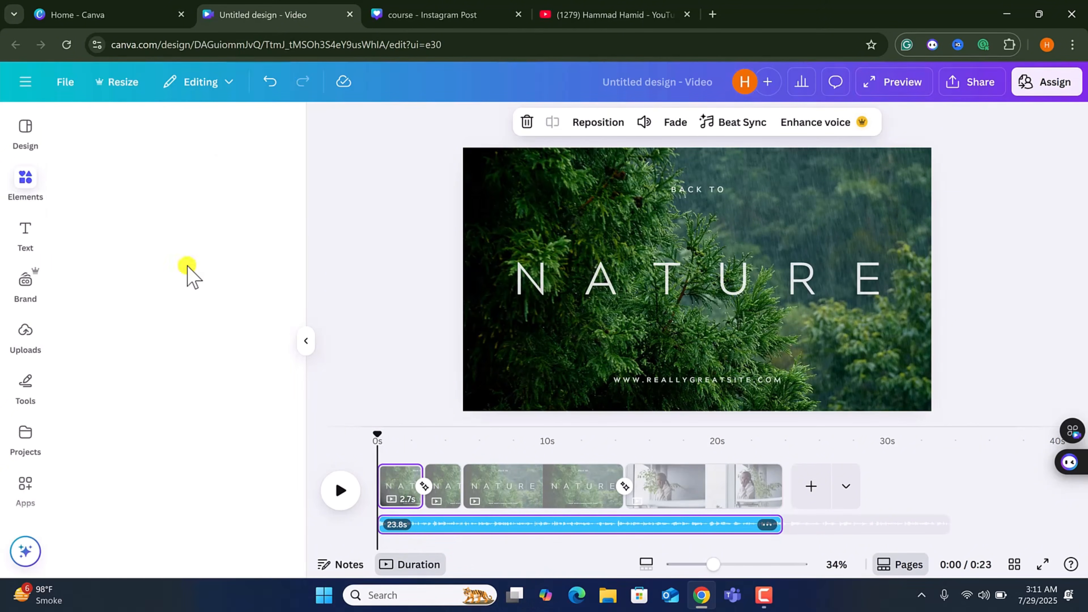
scroll(109, 351, "down", 5)
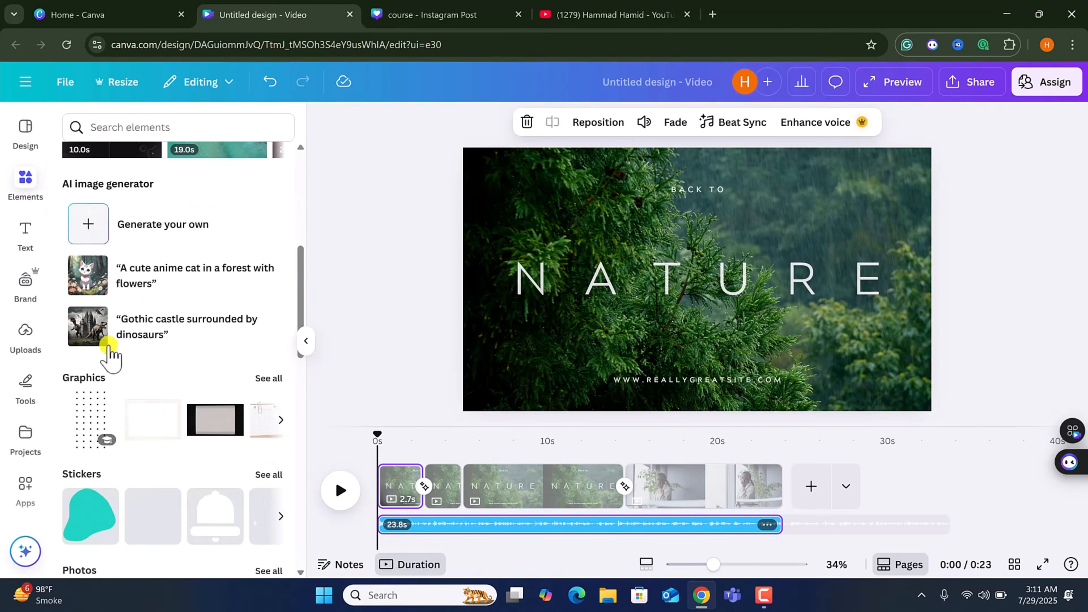
scroll(110, 343, "up", 5)
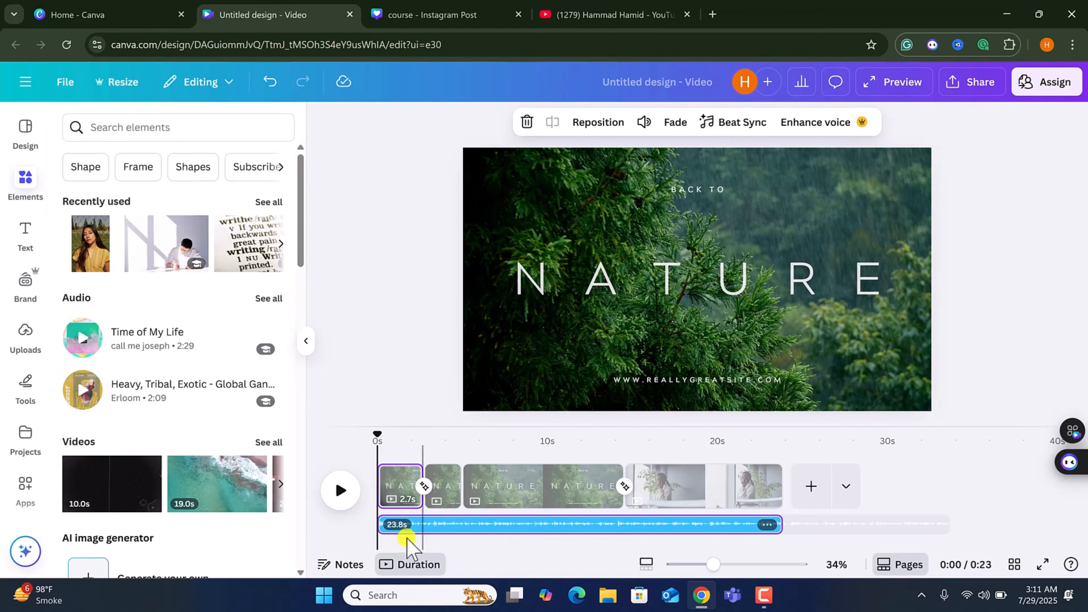
Delay the NATURE title's appearance on the first page to about 1.7 s and preview the playback.
left_click(620, 295)
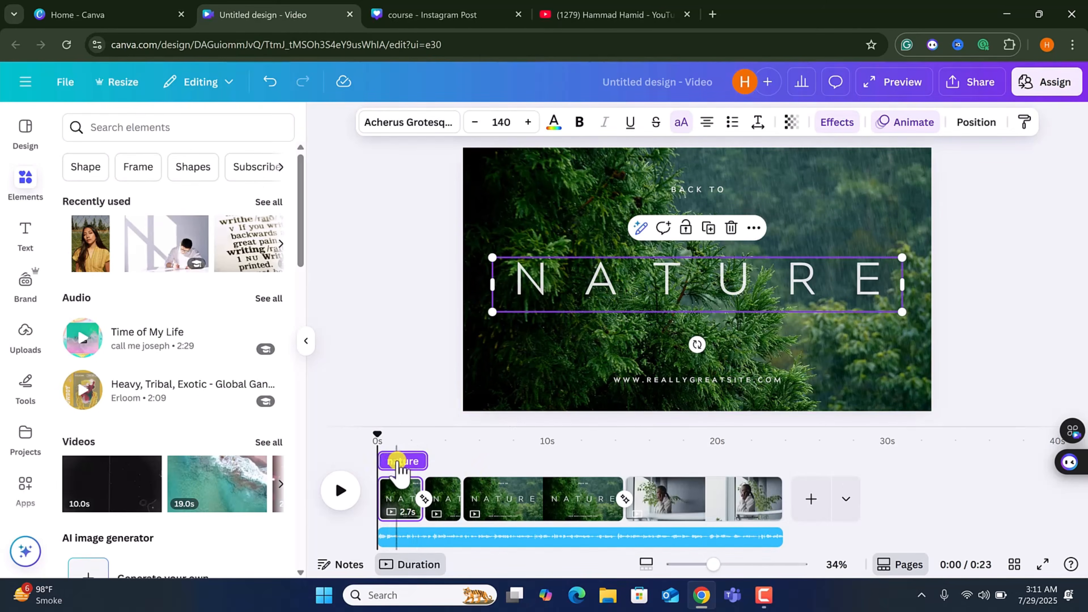
left_click_drag(381, 459, 400, 459)
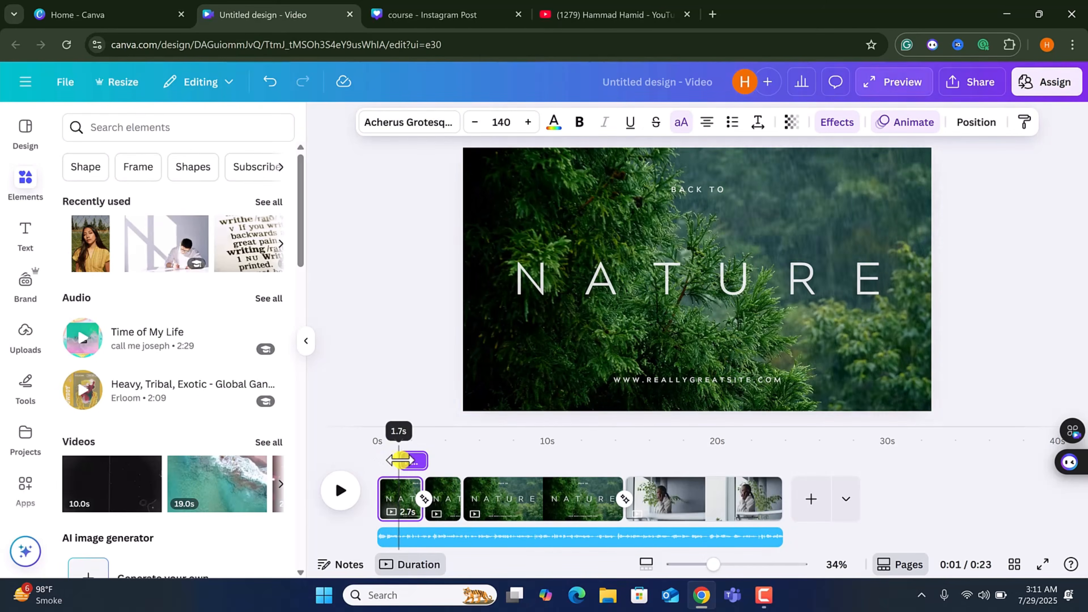
left_click(827, 265)
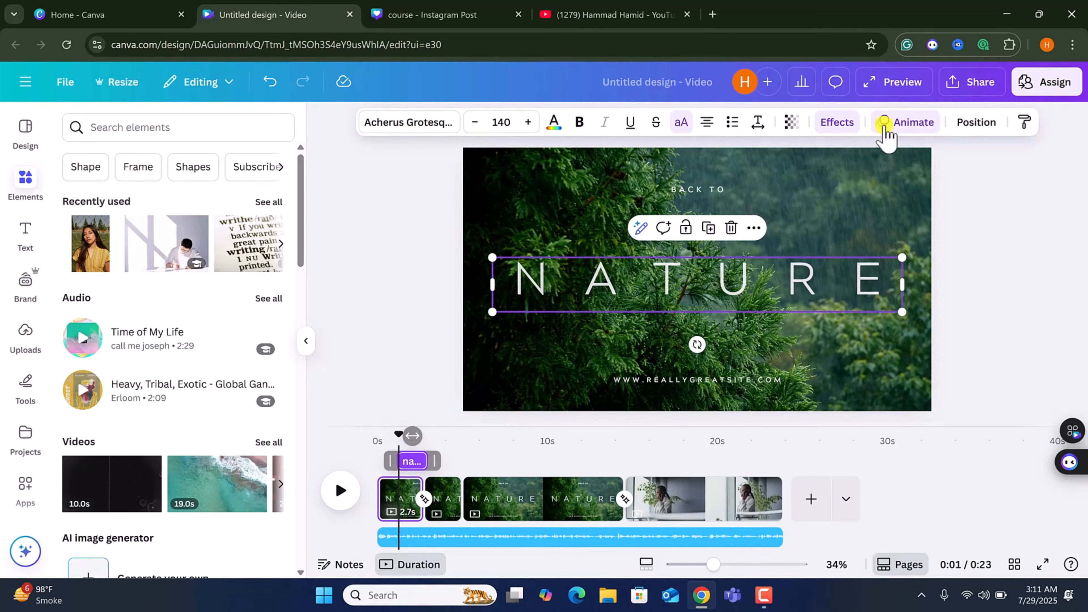
mouse_move(397, 434)
left_mouse_down()
mouse_move(369, 433)
mouse_move(384, 435)
left_mouse_up()
left_click(337, 494)
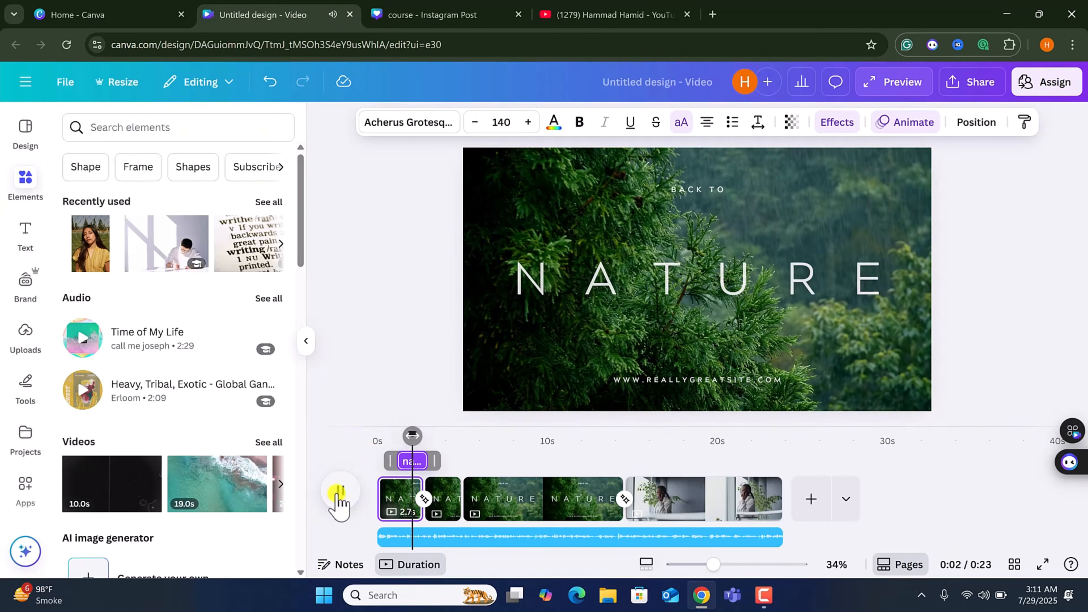
left_click(338, 497)
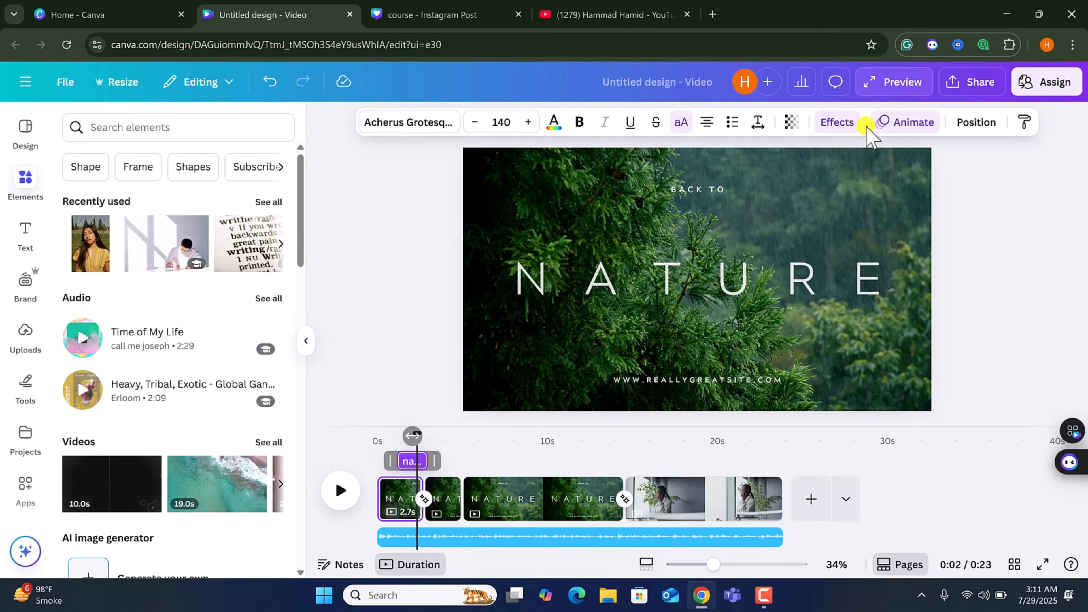
mouse_move(392, 482)
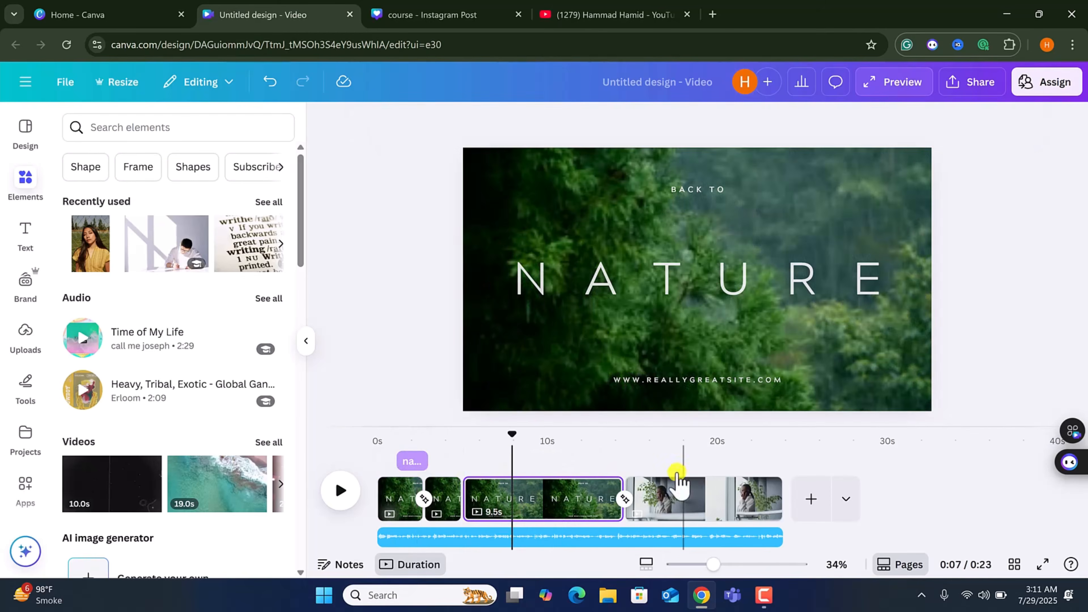
On the last page, shrink the added headphones-girl laptop video and place it in the top-left corner.
left_click(655, 493)
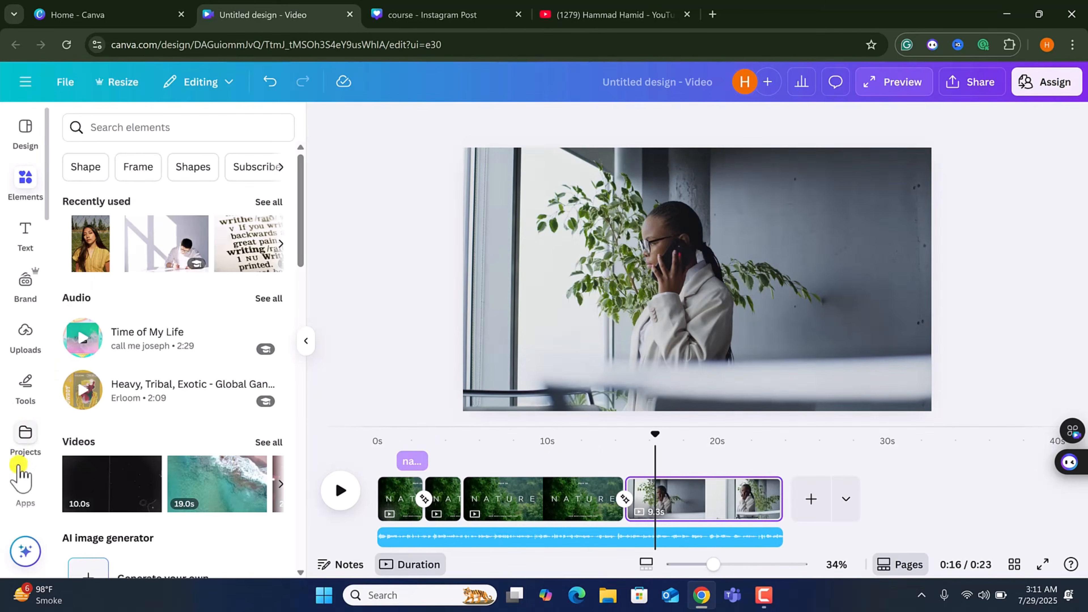
scroll(24, 471, "down", 5)
left_click(27, 419)
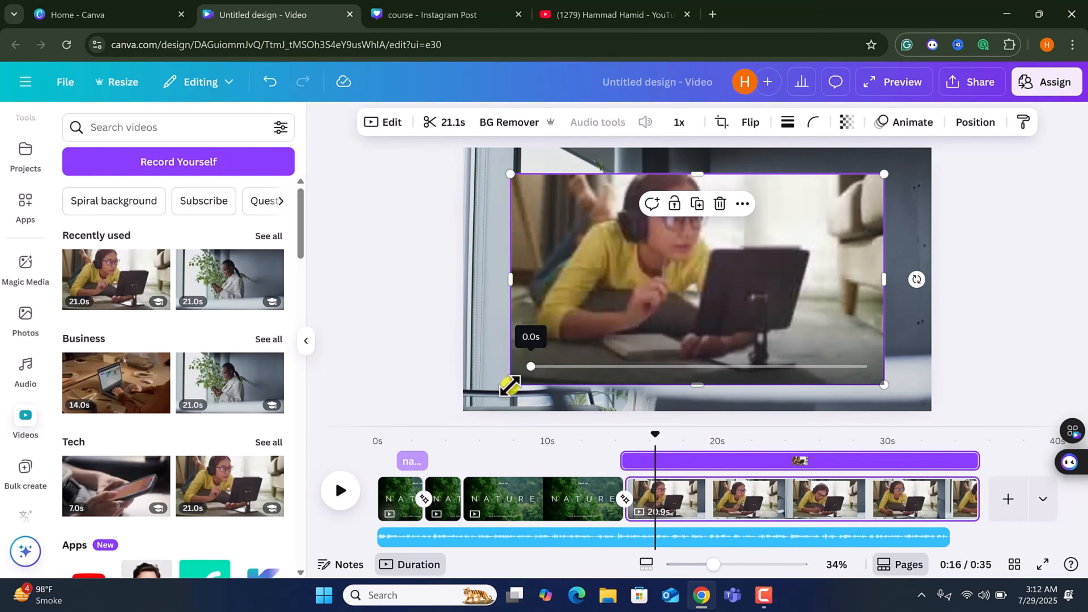
left_click_drag(511, 385, 728, 261)
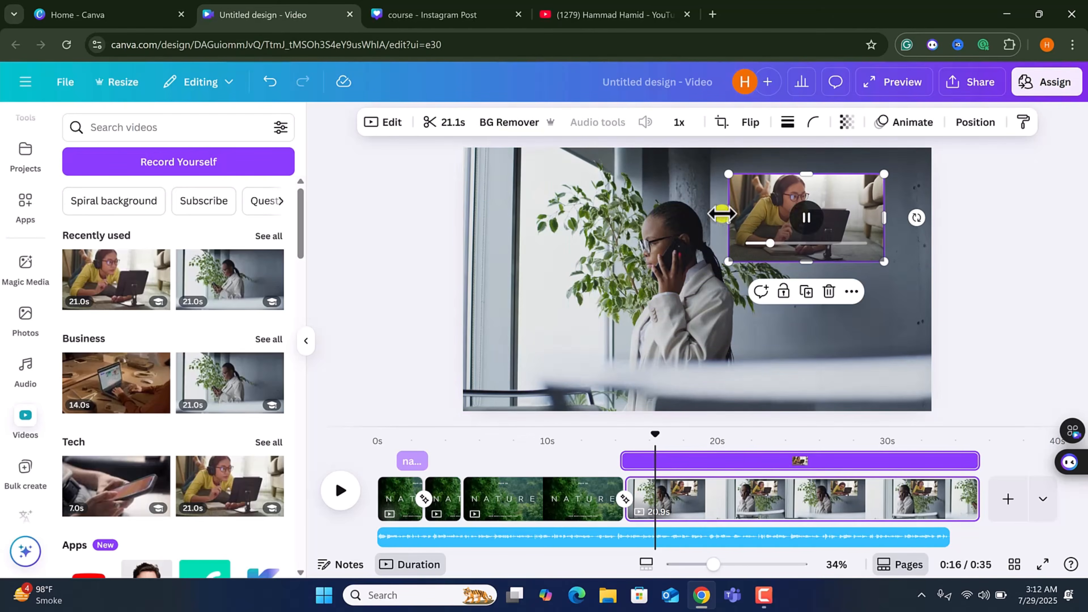
left_click_drag(777, 191, 484, 177)
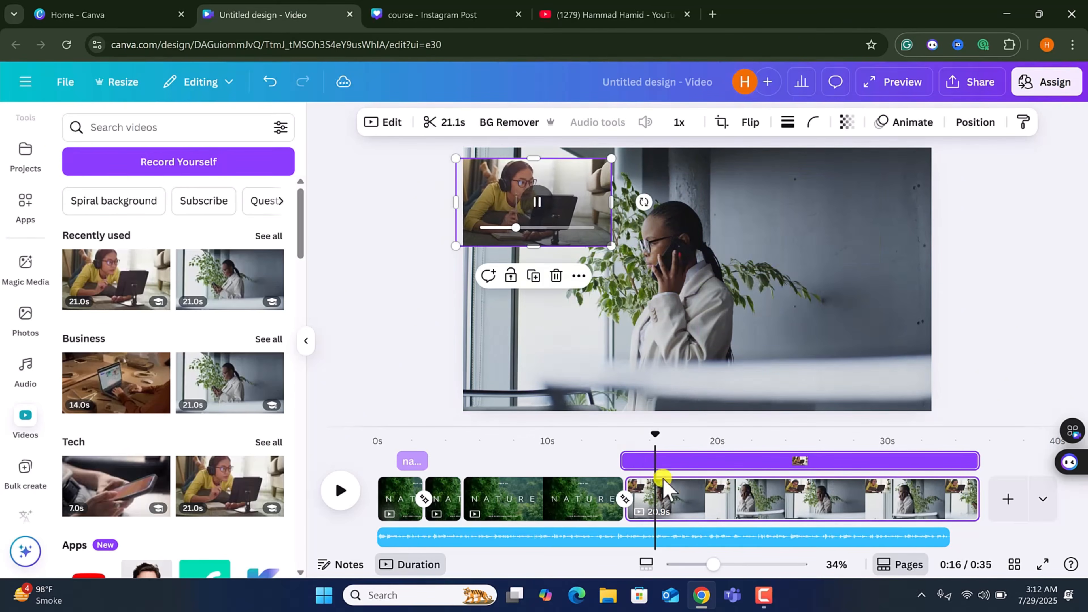
Shift the overlay video's timing so it appears partway through the last page, and preview it.
left_click(577, 276)
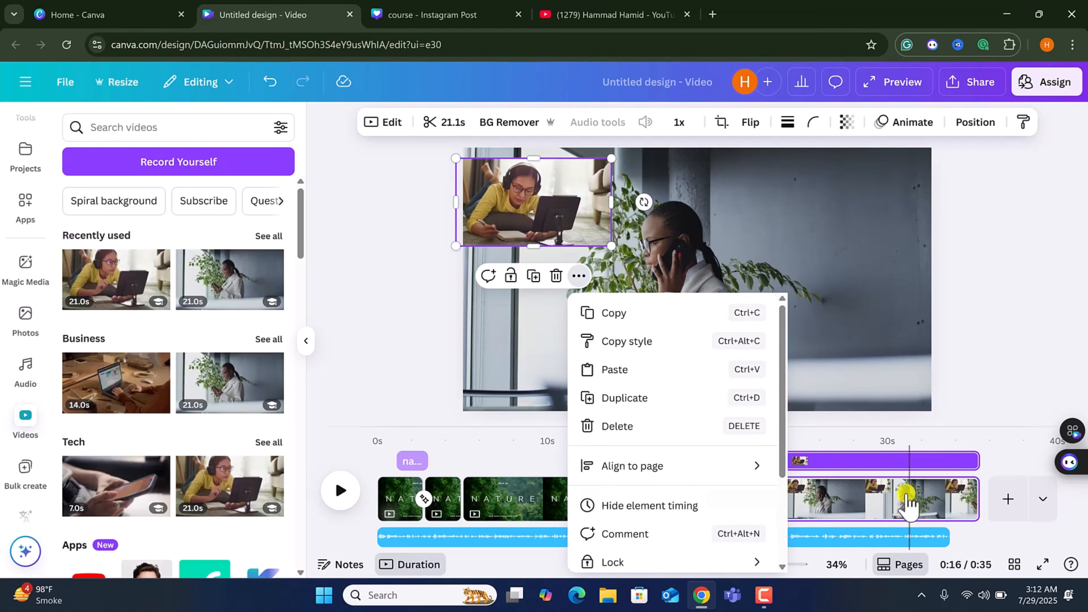
left_click(886, 460)
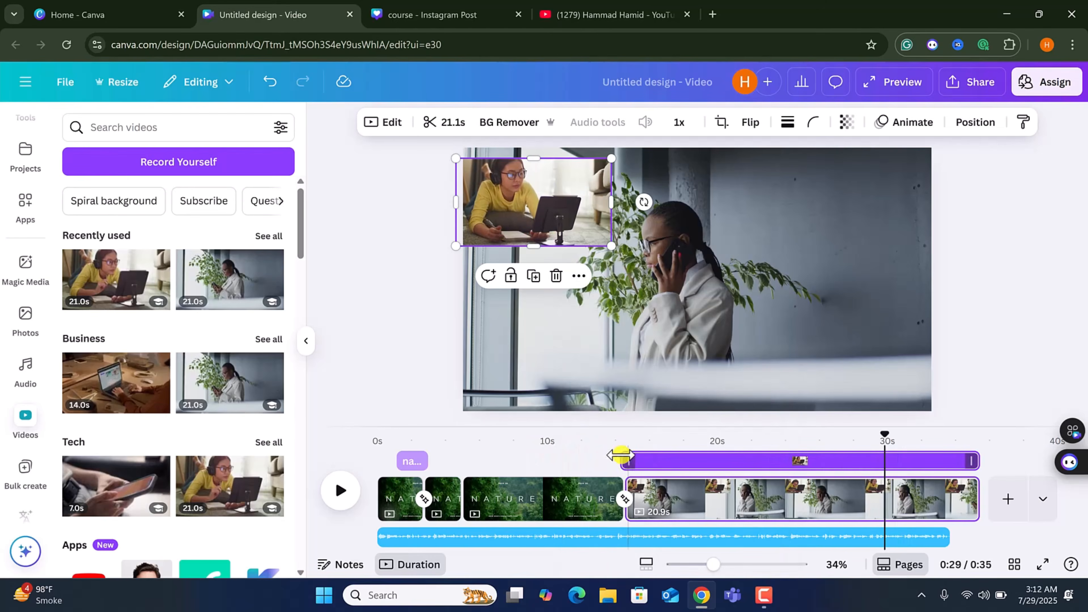
left_click_drag(621, 460, 795, 459)
left_click_drag(884, 435, 673, 444)
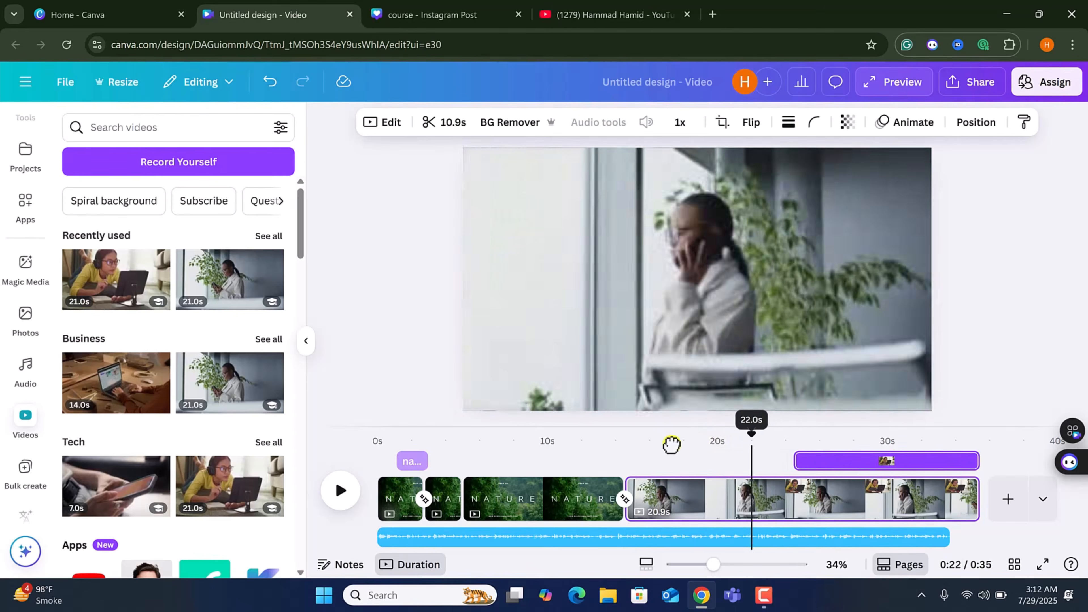
left_click(340, 491)
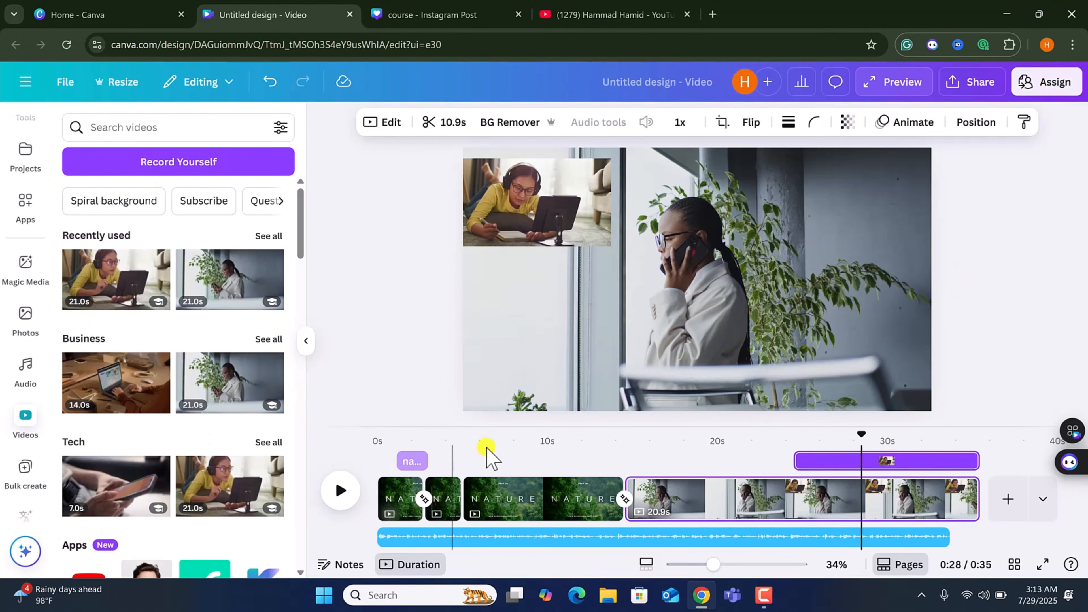
Switch to the Instagram post design and delete its extra pages, keeping only the burger page.
left_click(390, 6)
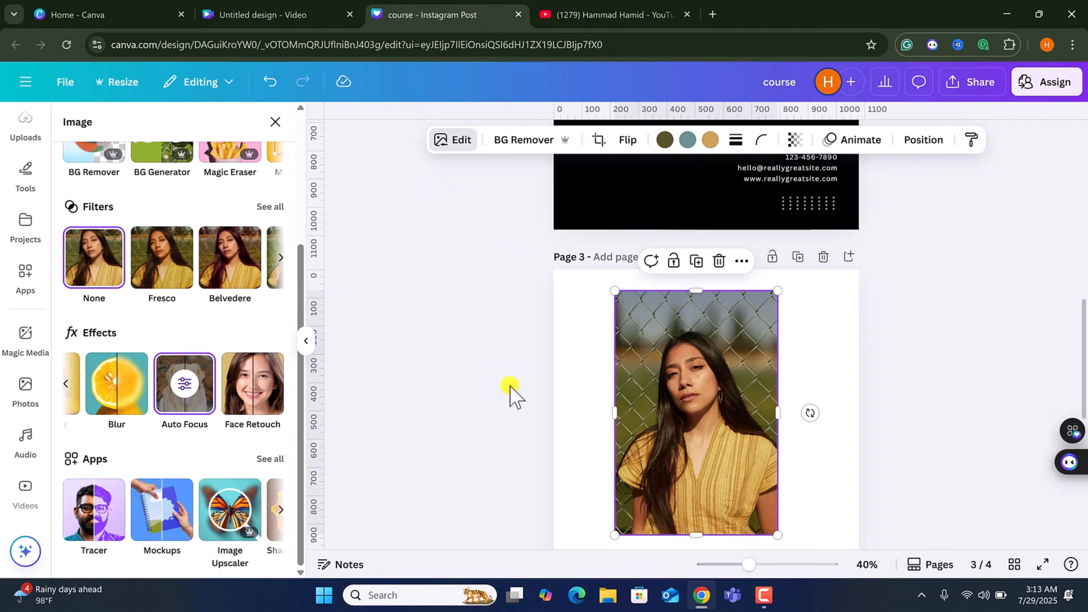
key("Delete")
scroll(639, 394, "up", 5)
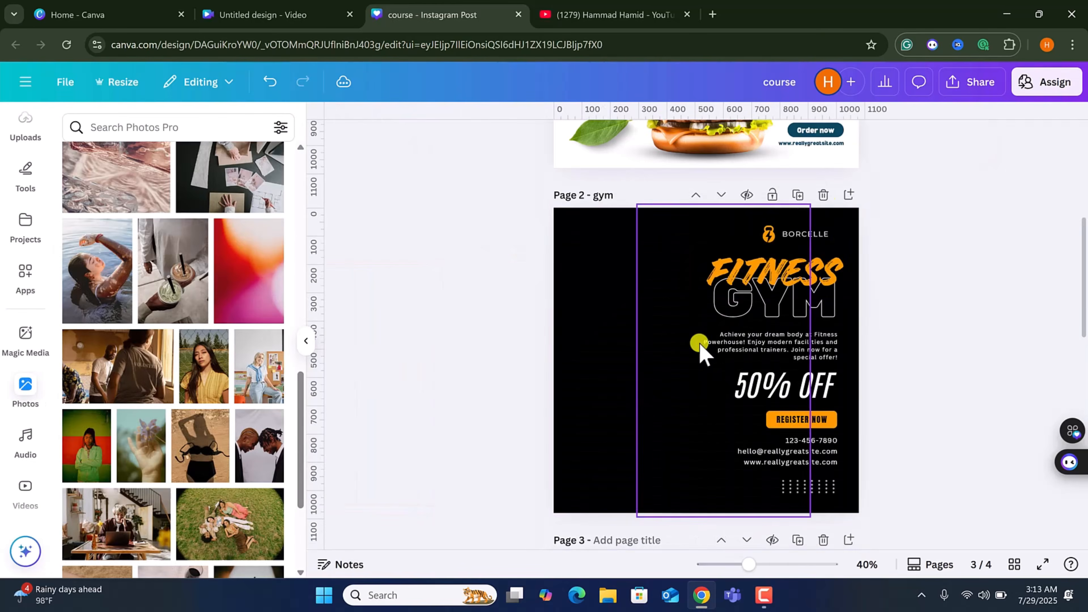
left_click(823, 195)
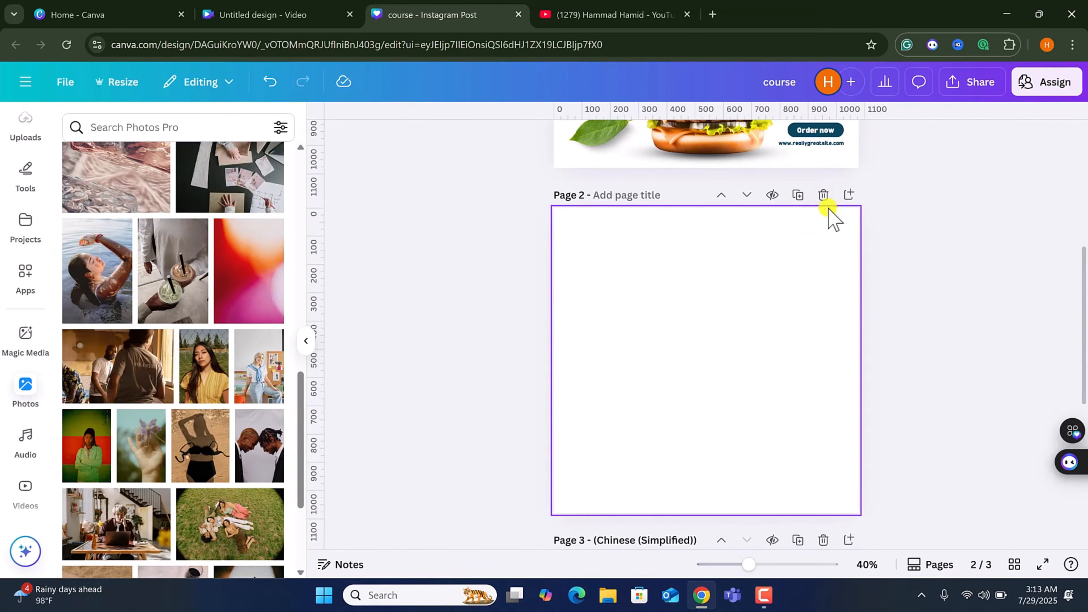
left_click(823, 195)
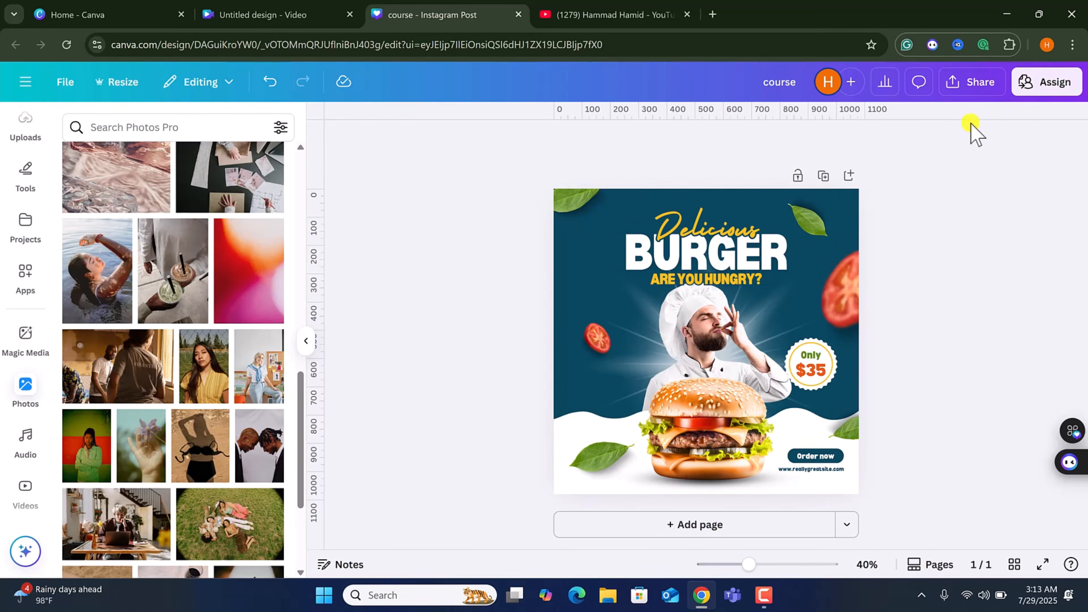
Set the design's sharing access to anyone with the link, with Can edit permission.
left_click(985, 87)
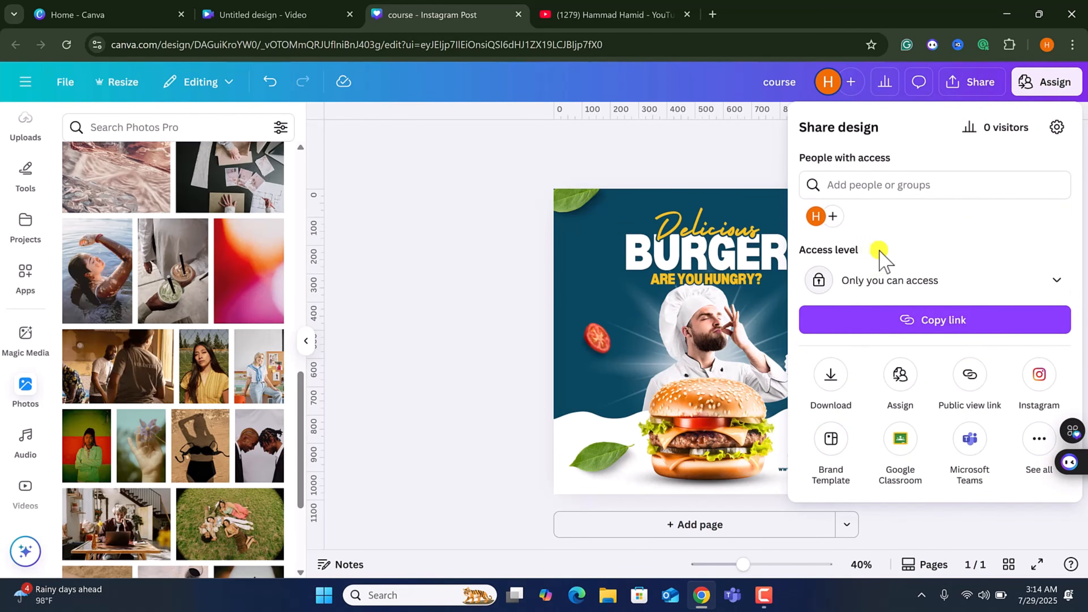
left_click(1036, 278)
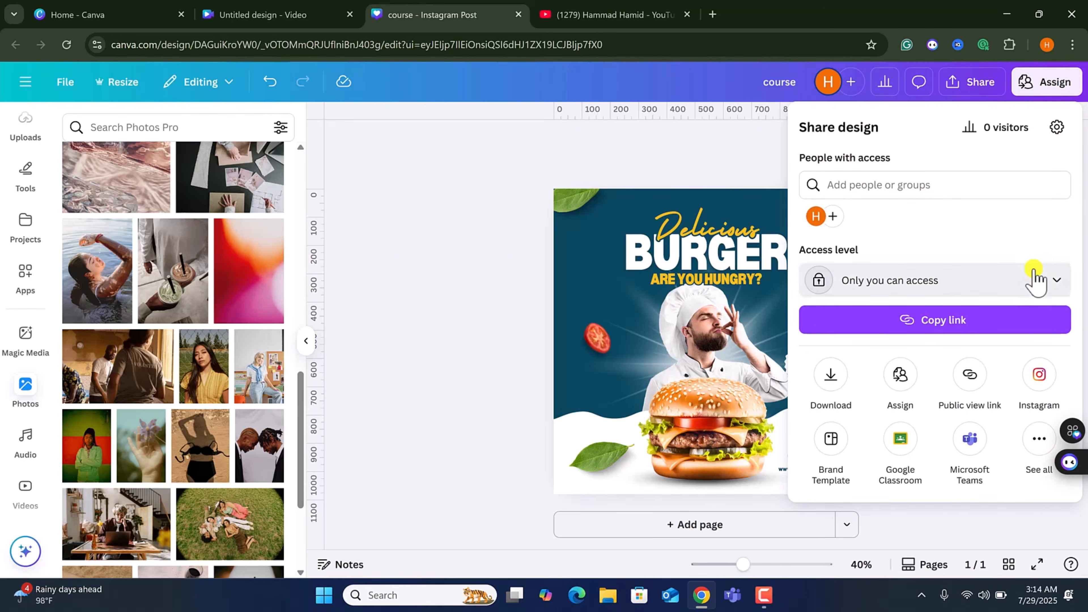
left_click(876, 433)
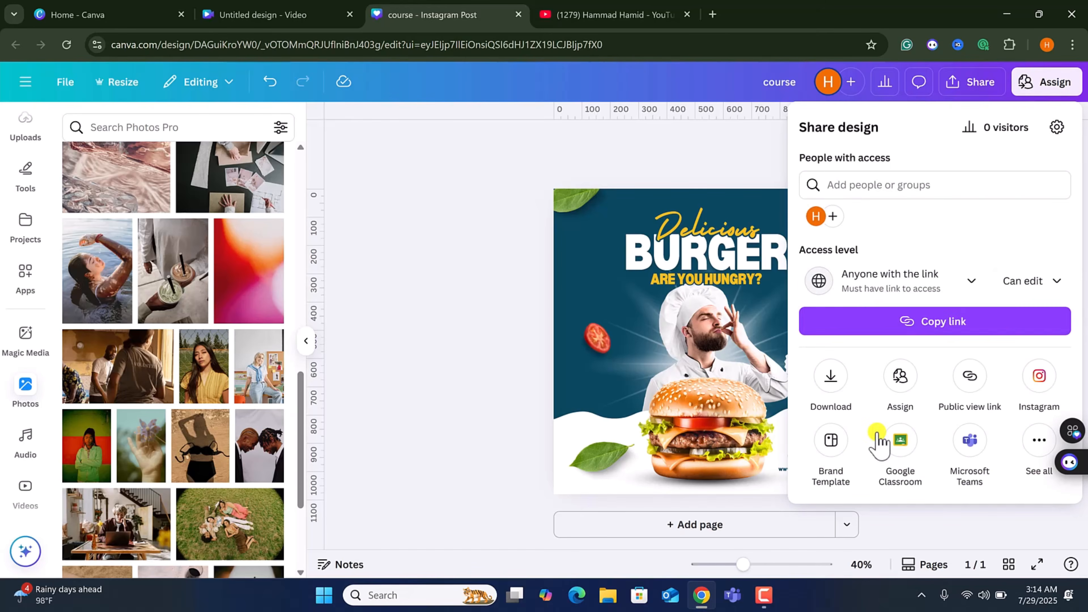
left_click(1043, 283)
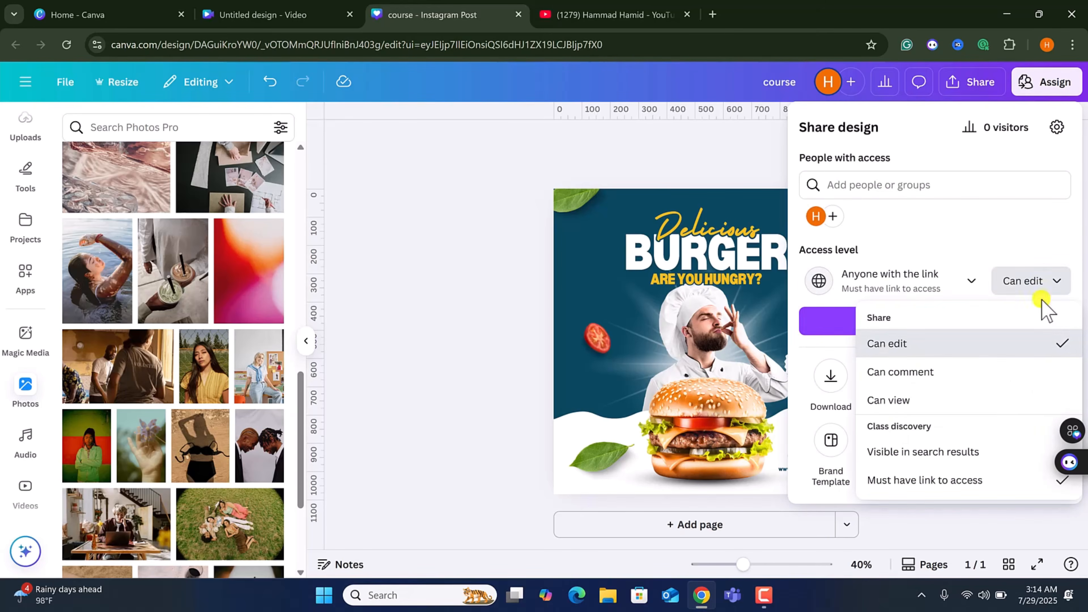
left_click(922, 345)
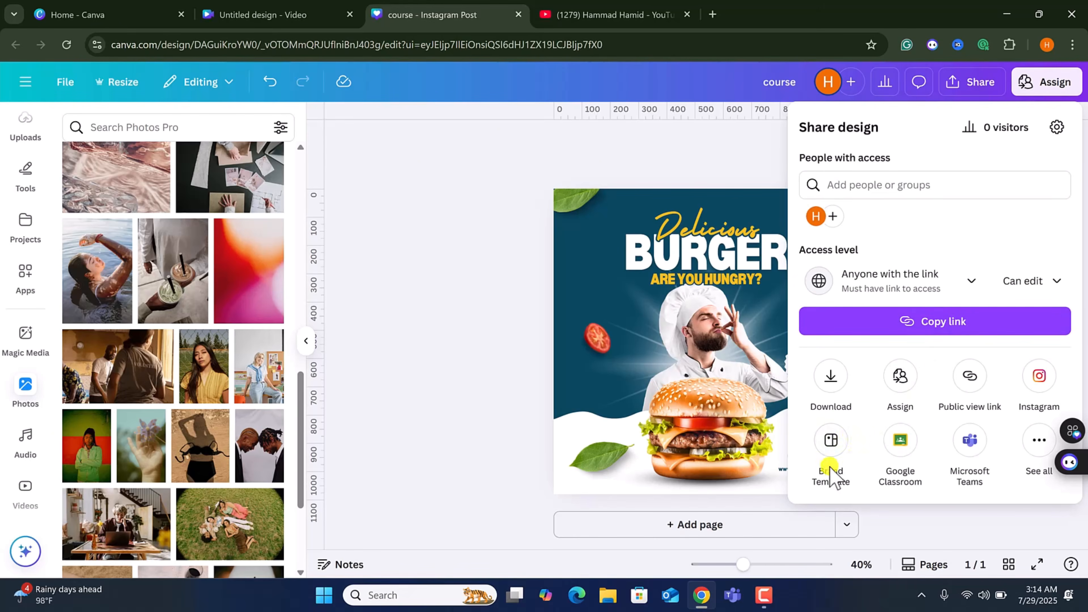
Publish the design as a brand template shared with The Designers and copy the brand template link.
left_click(831, 442)
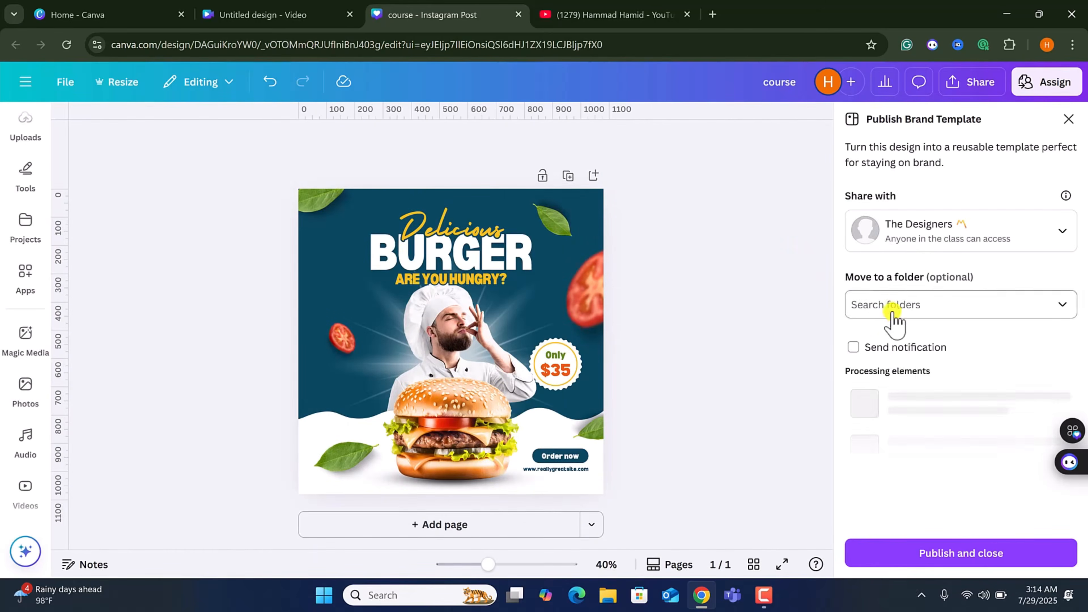
left_click(956, 557)
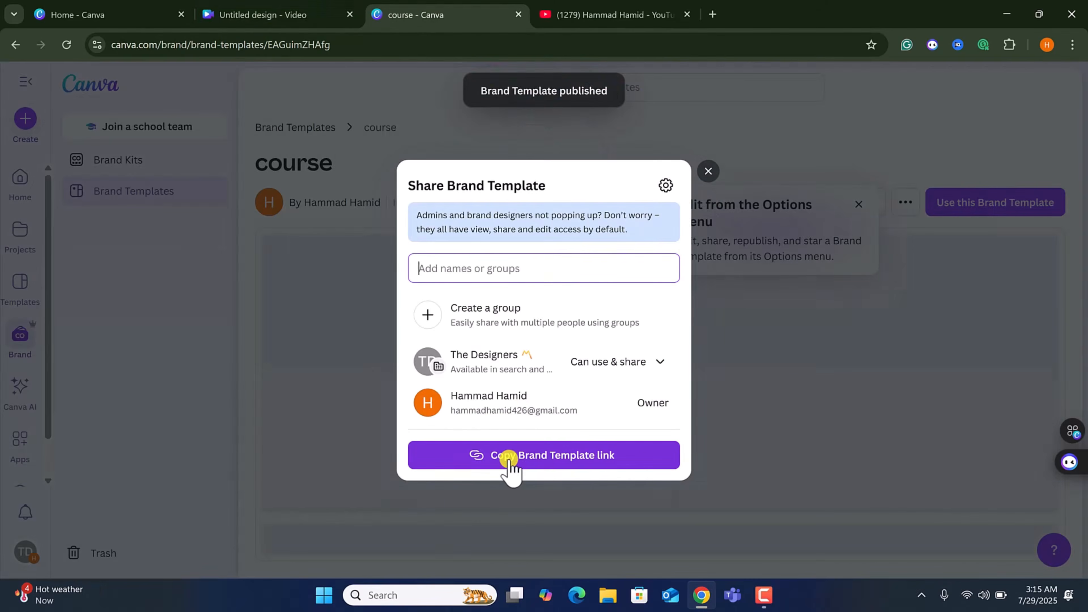
left_click(527, 460)
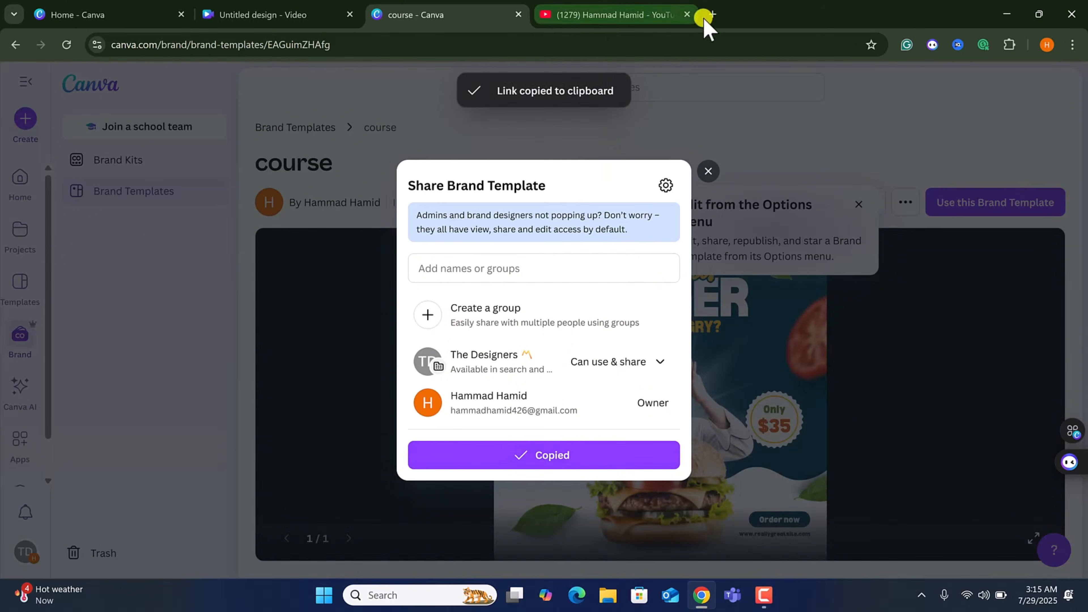
left_click(708, 172)
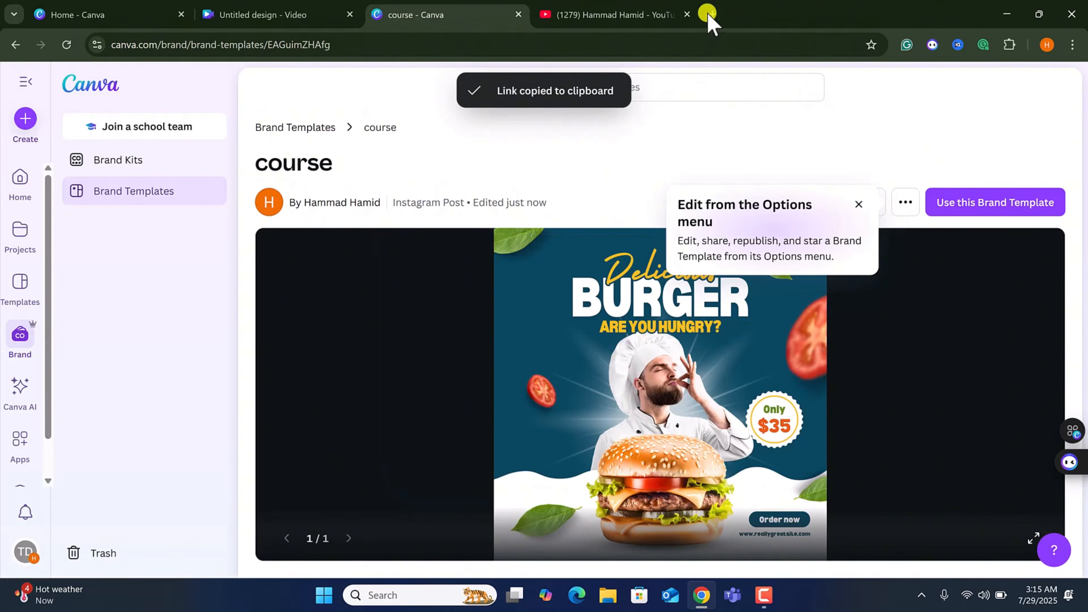
Open the copied brand template link in a new tab and create a design from the brand template.
left_click(713, 14)
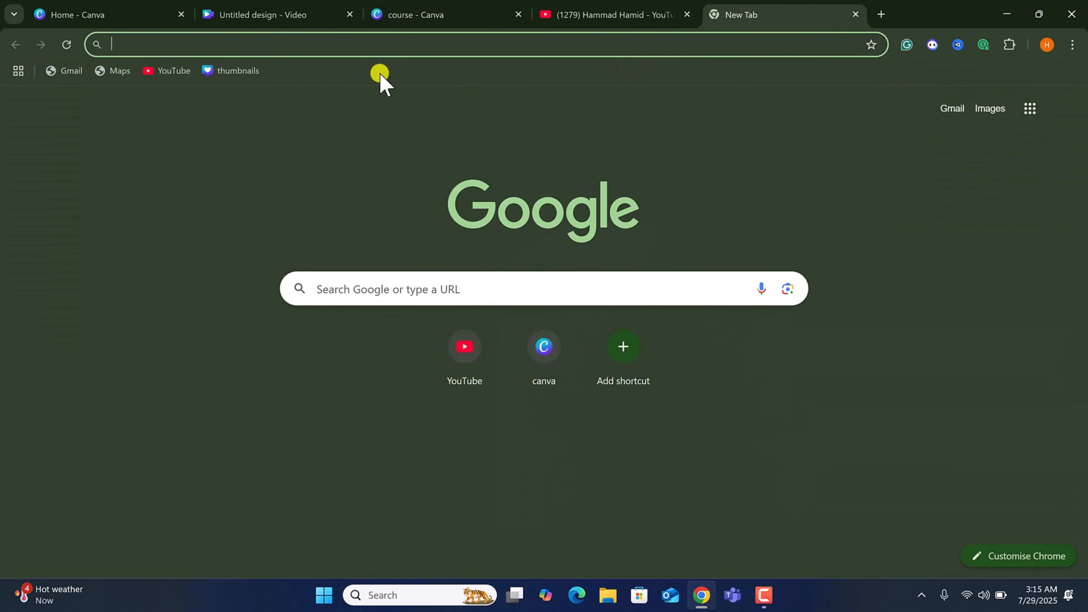
key("ctrl+v")
key("Return")
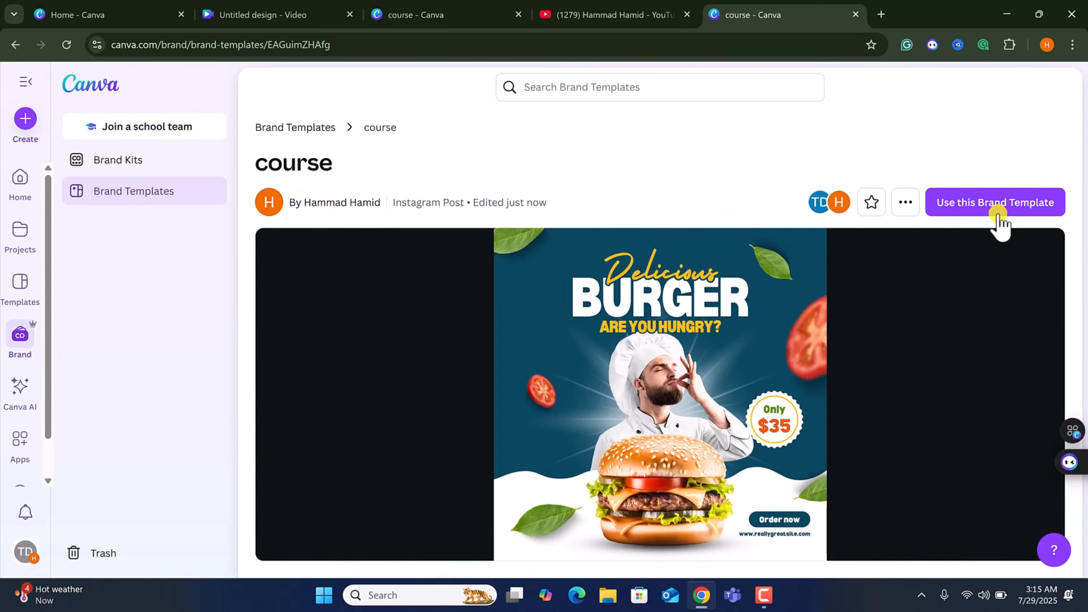
left_click(1007, 212)
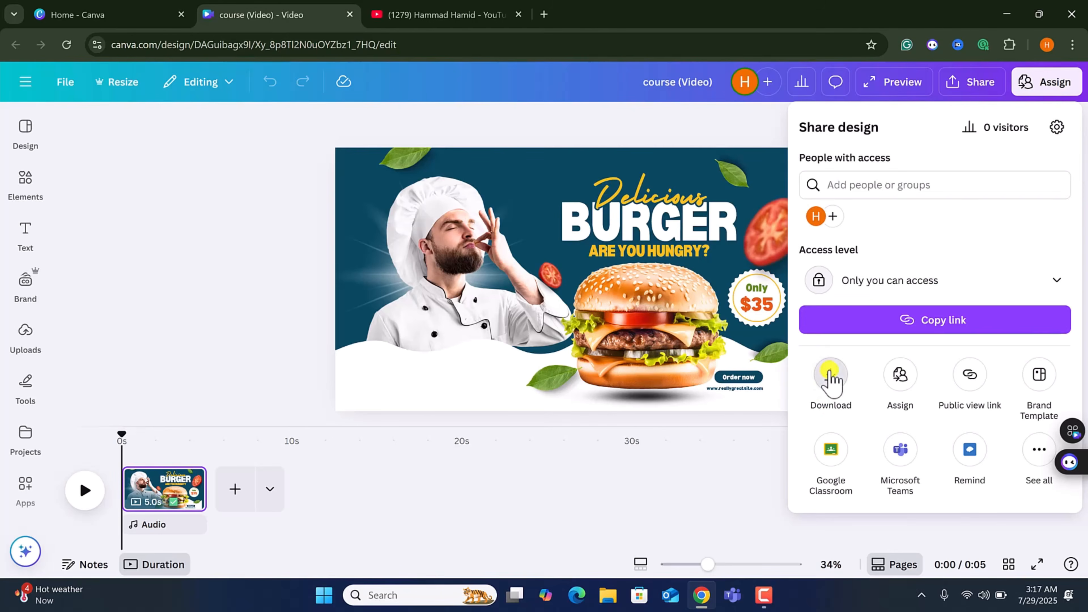
Download the design as a JPG with the size multiplier set to 3.125.
left_click(829, 375)
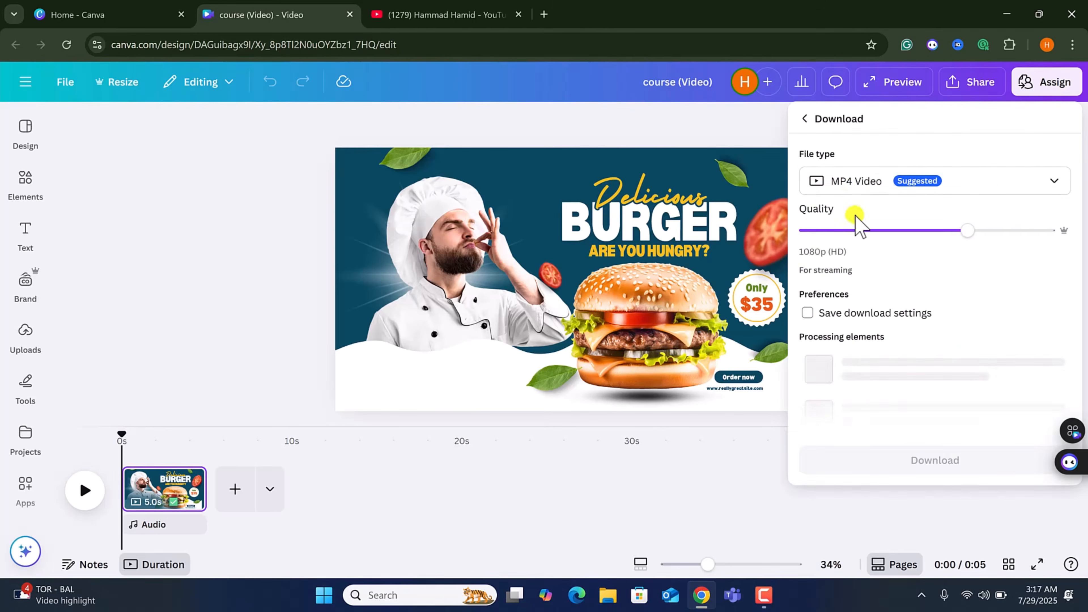
left_click(881, 189)
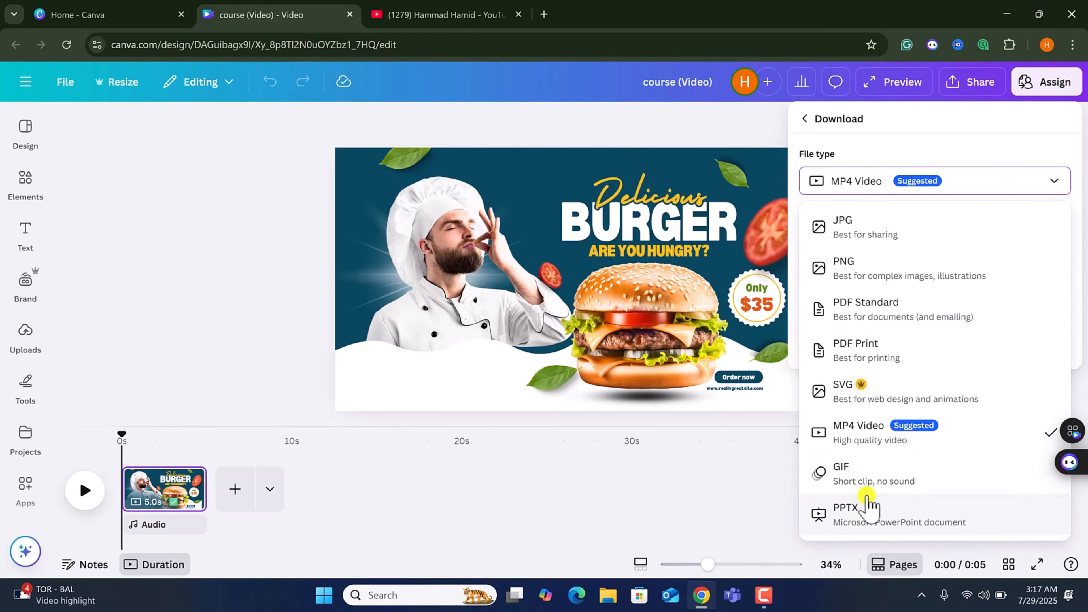
left_click(879, 228)
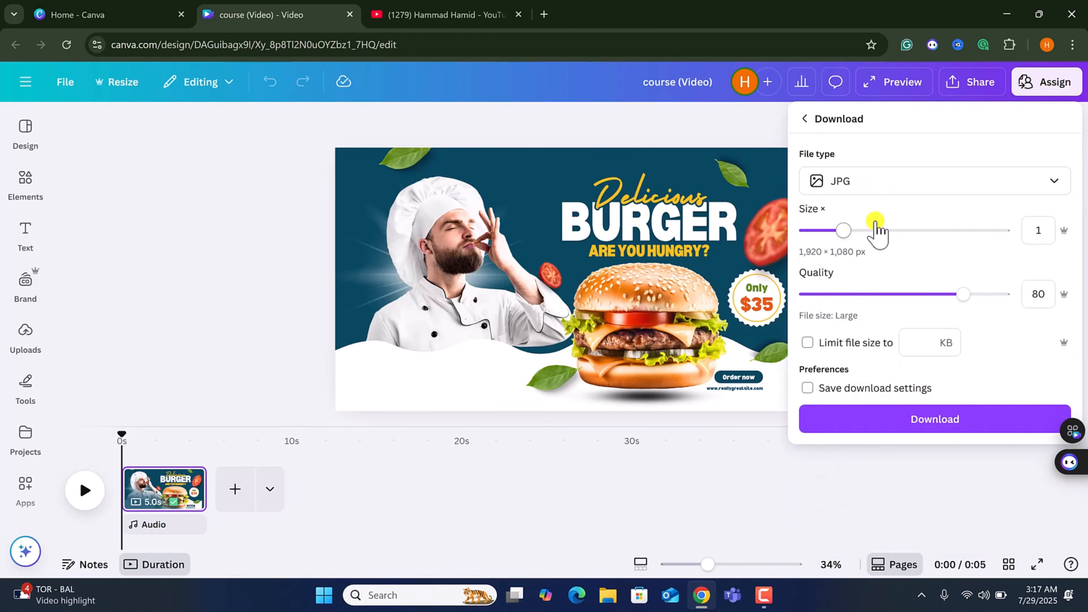
left_click_drag(879, 229, 956, 231)
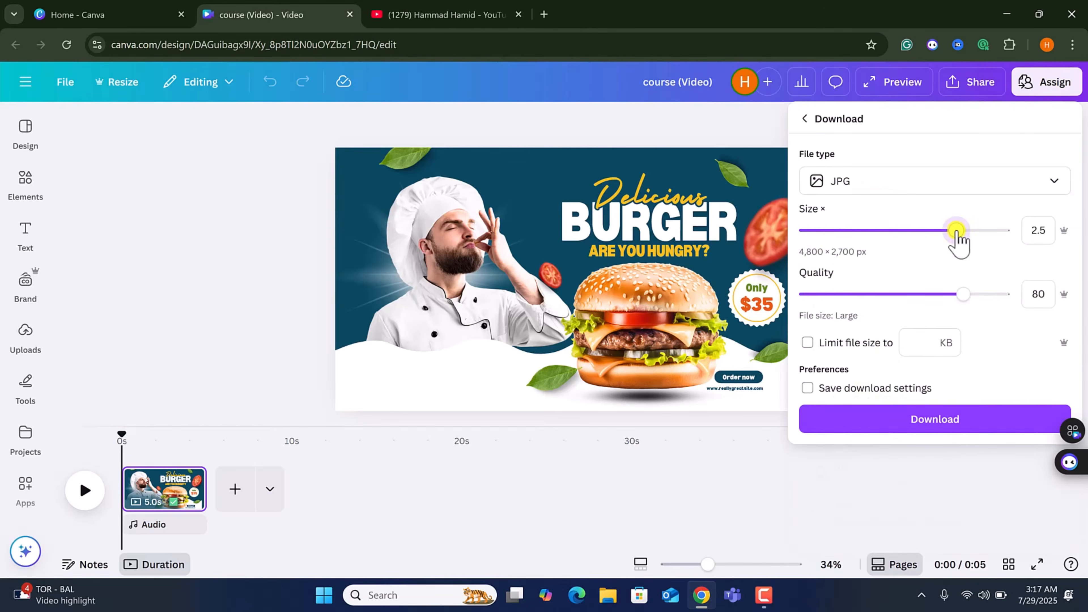
left_click(876, 391)
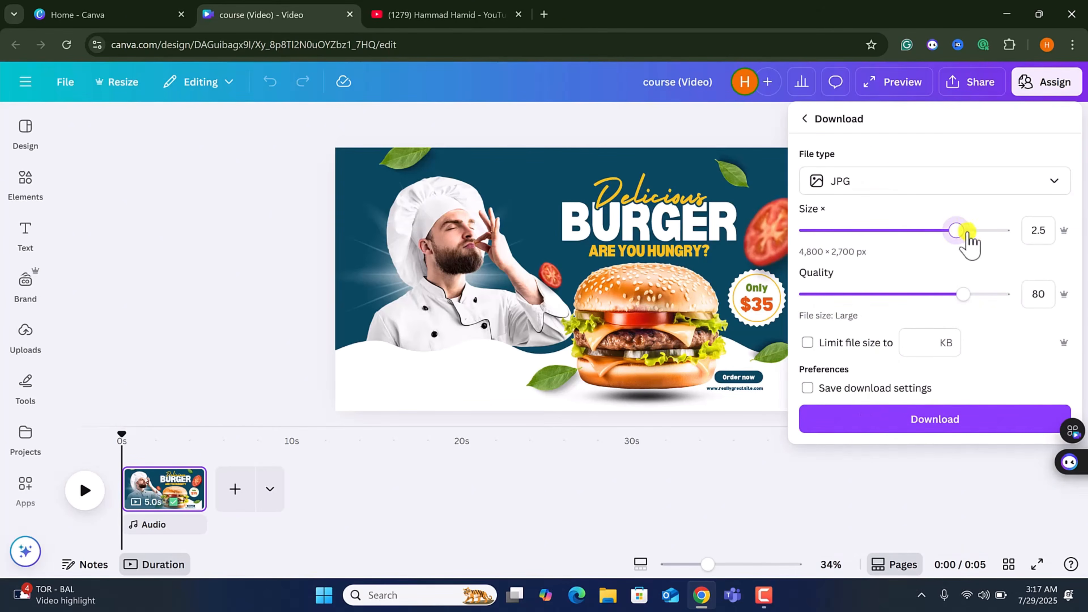
left_click_drag(954, 232, 1051, 231)
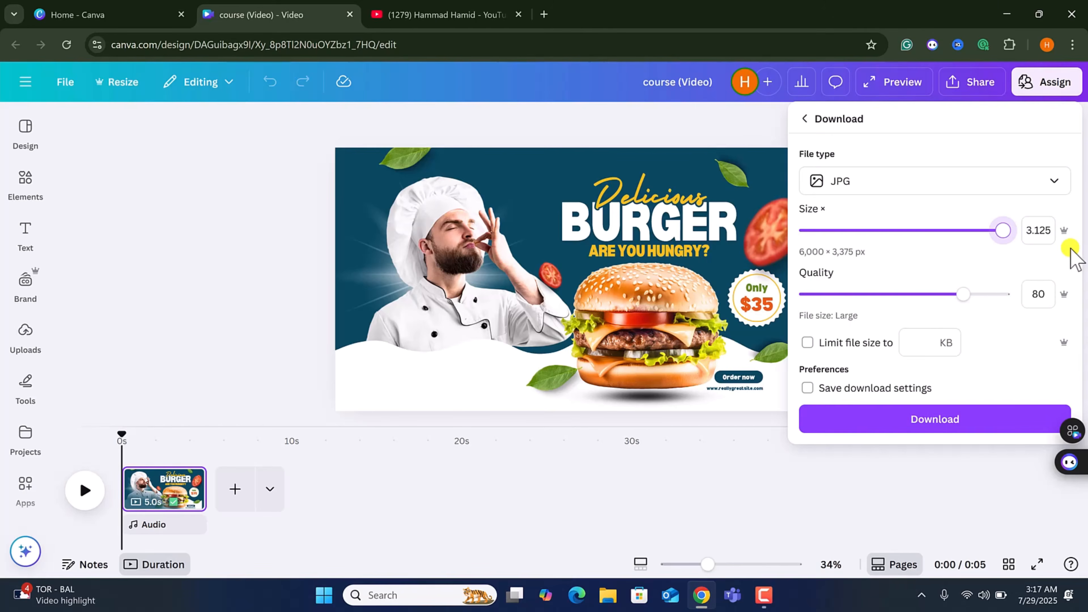
left_click(912, 422)
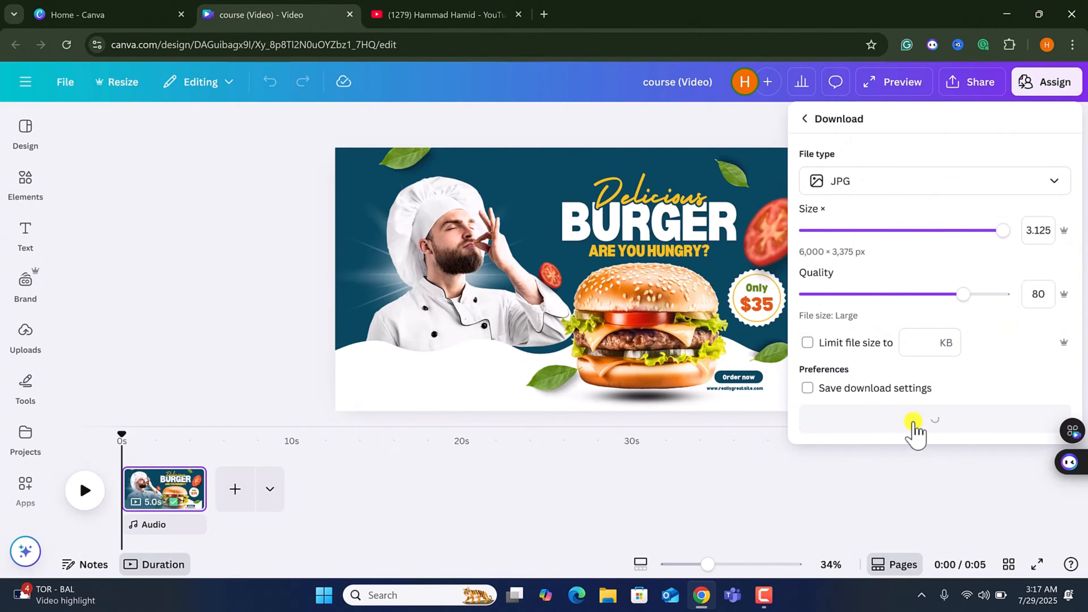